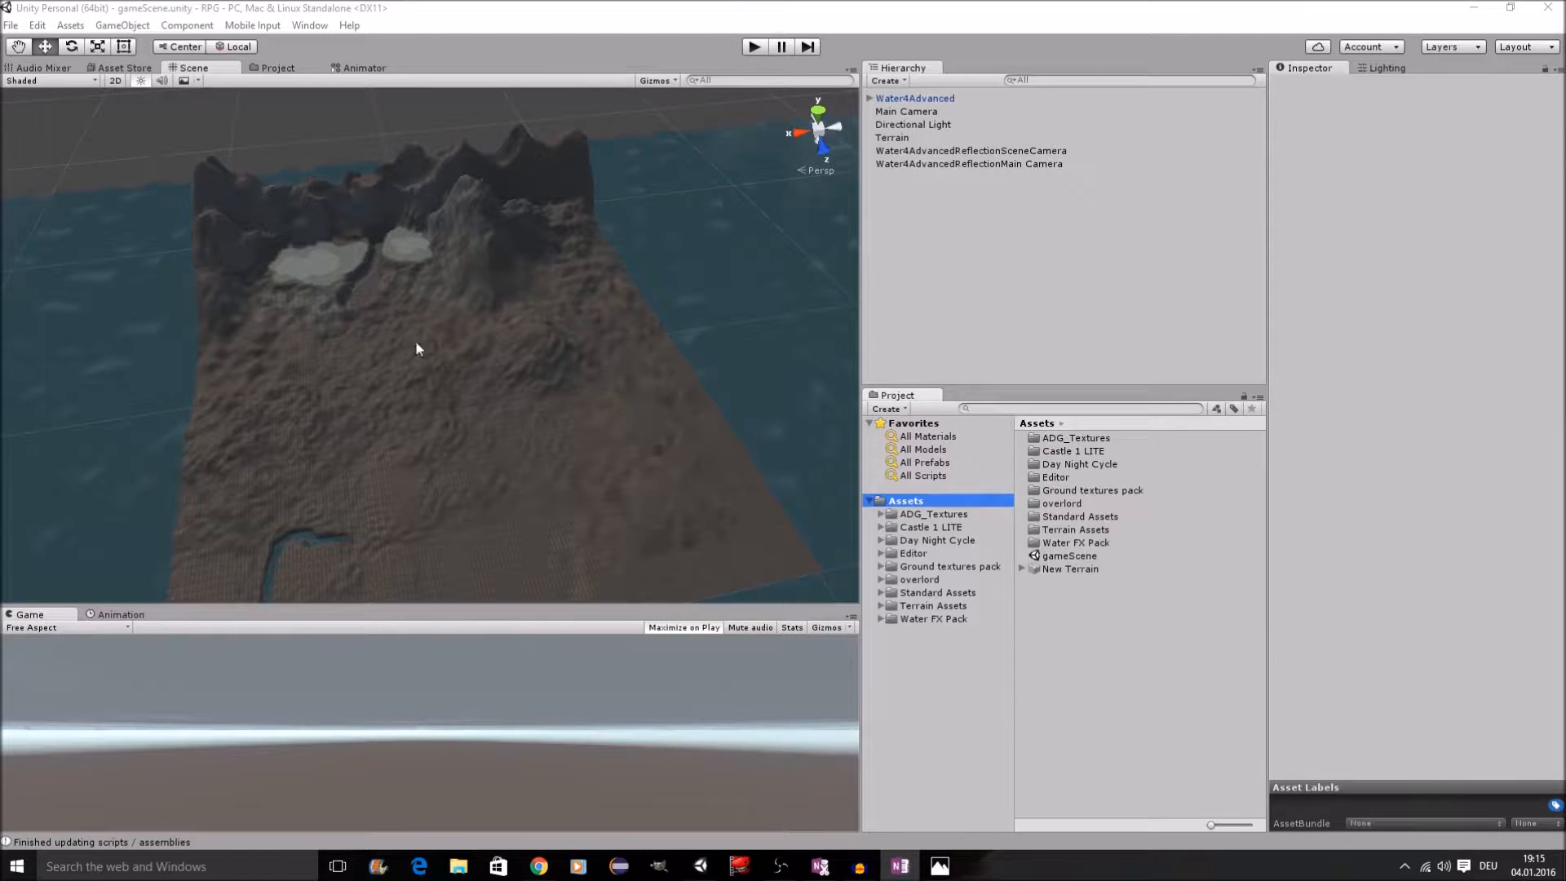
Step: Create an empty game object in the scene and reset its transform
{"action": "scroll", "coordinate": [468, 278], "scroll_direction": "down", "scroll_amount": 3}
{"action": "scroll", "coordinate": [468, 278], "scroll_direction": "up", "scroll_amount": 8}
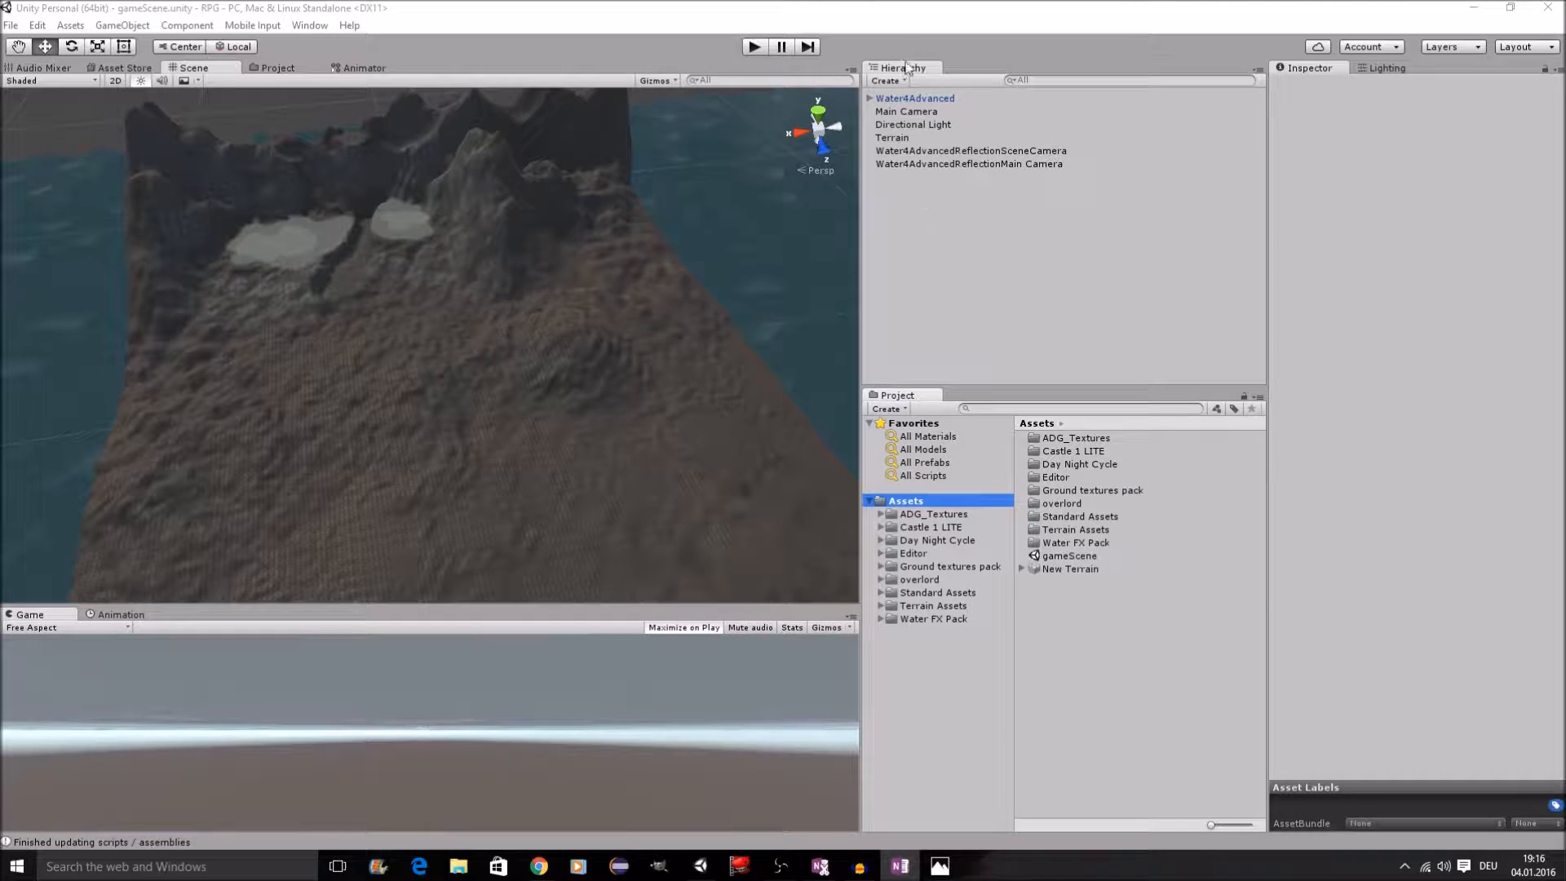
{"action": "left_click", "coordinate": [893, 82]}
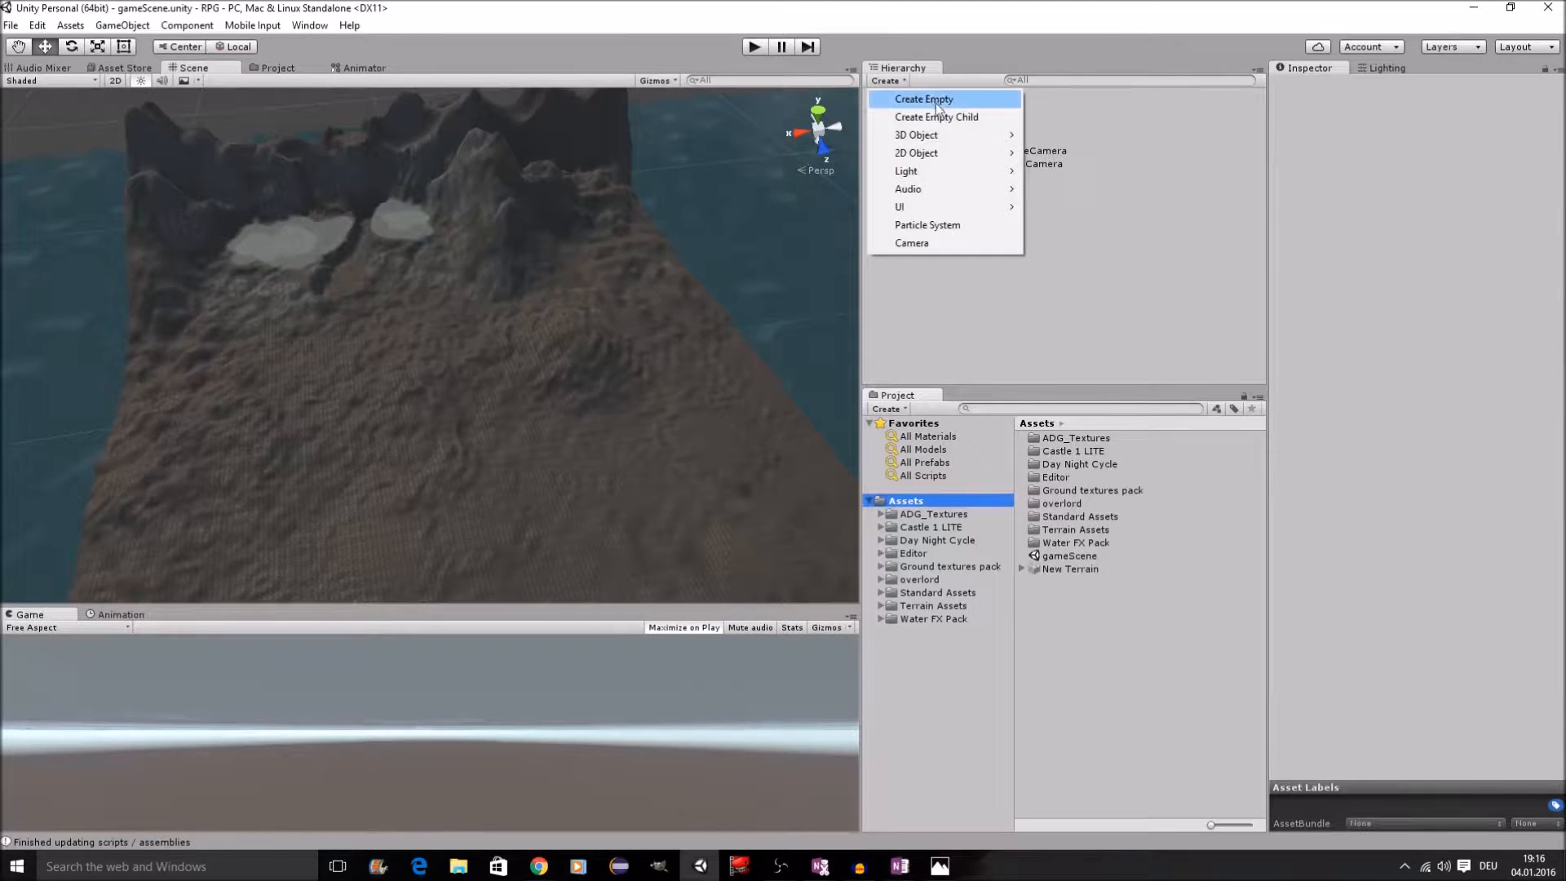
{"action": "left_click", "coordinate": [930, 95]}
{"action": "left_click", "coordinate": [1557, 116]}
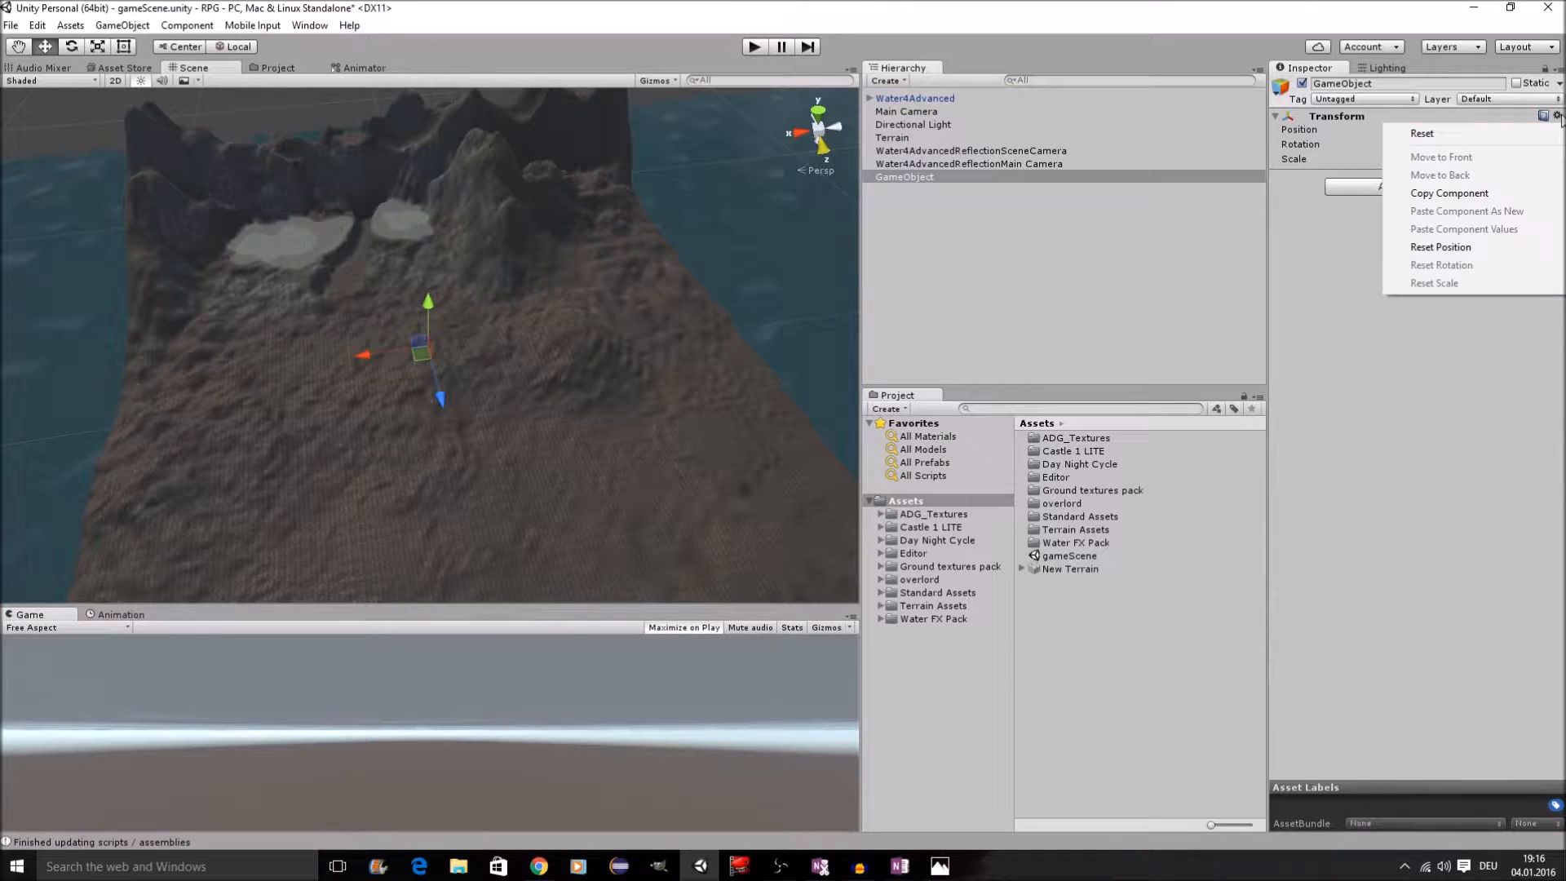
{"action": "left_click", "coordinate": [1457, 135]}
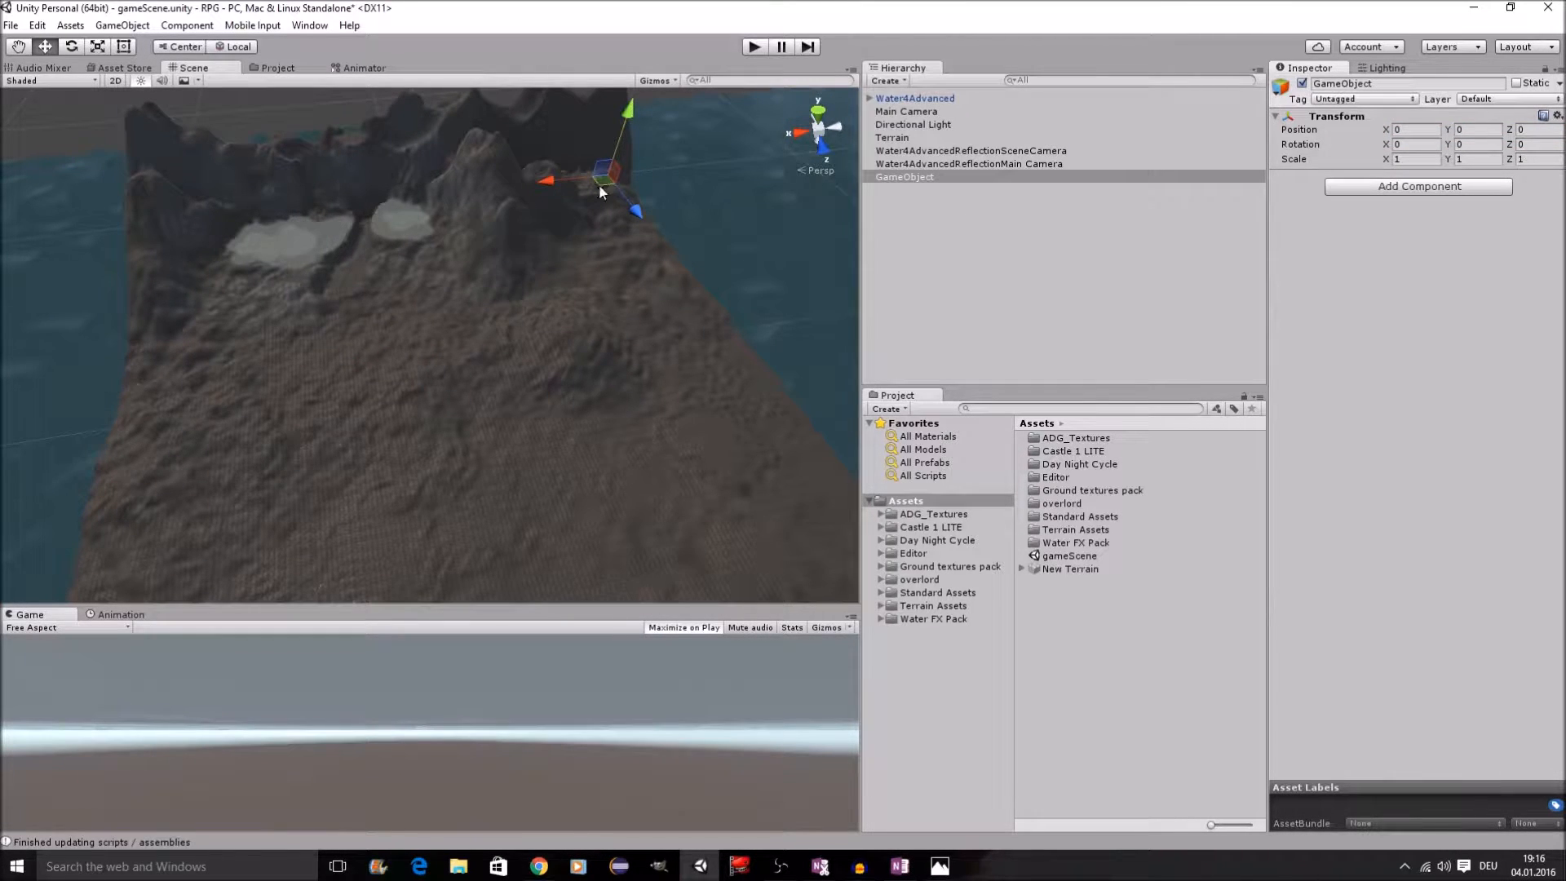
Step: Rename the new empty game object as Terrain
{"action": "left_click", "coordinate": [923, 178]}
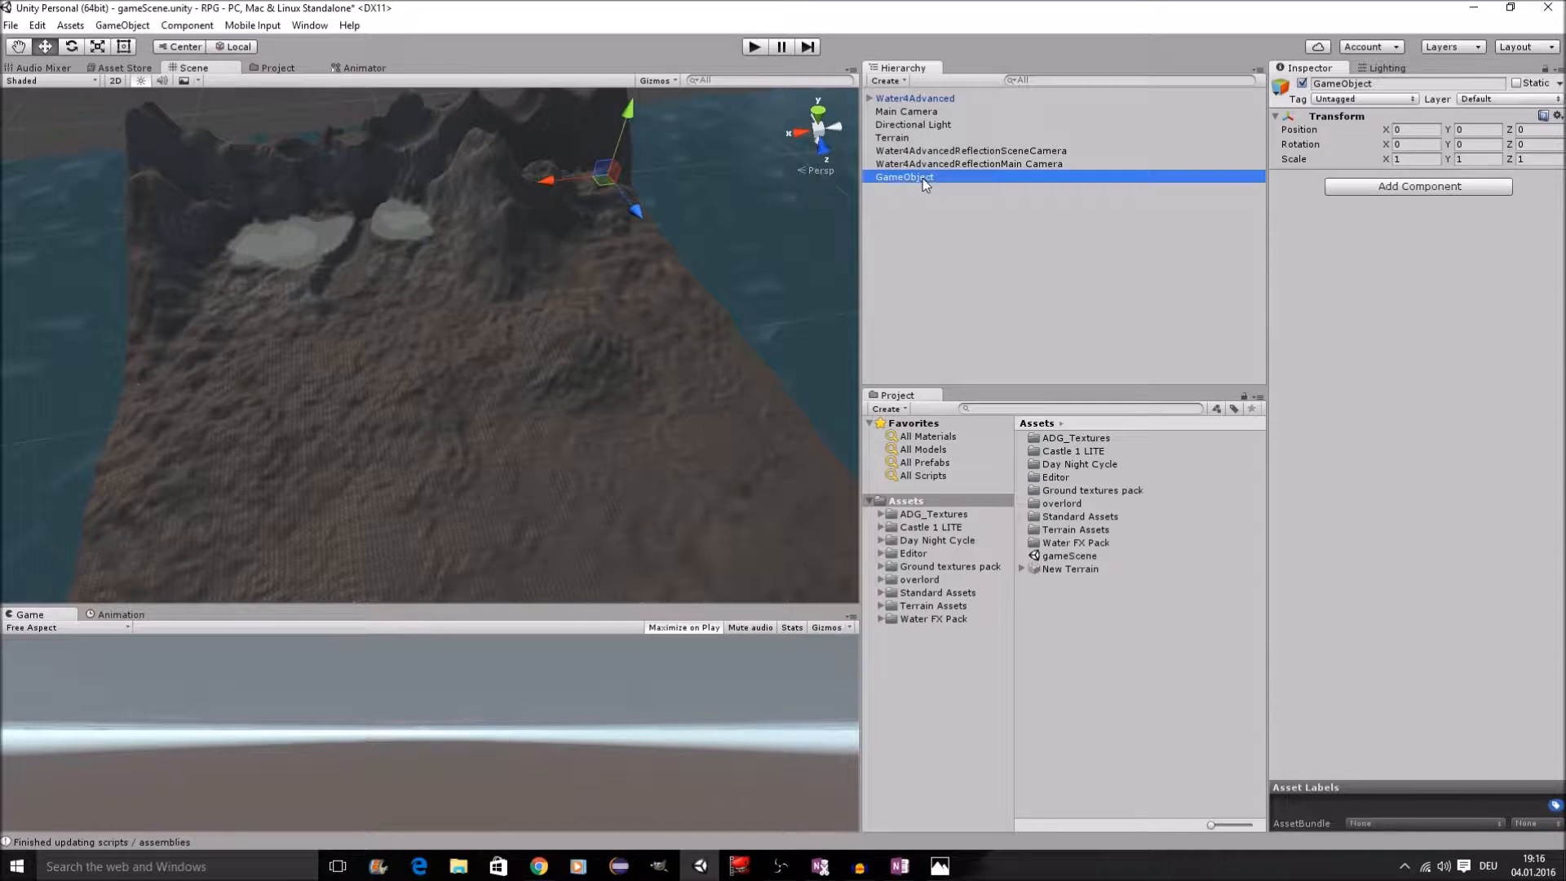
{"action": "type", "text": "Terrain"}
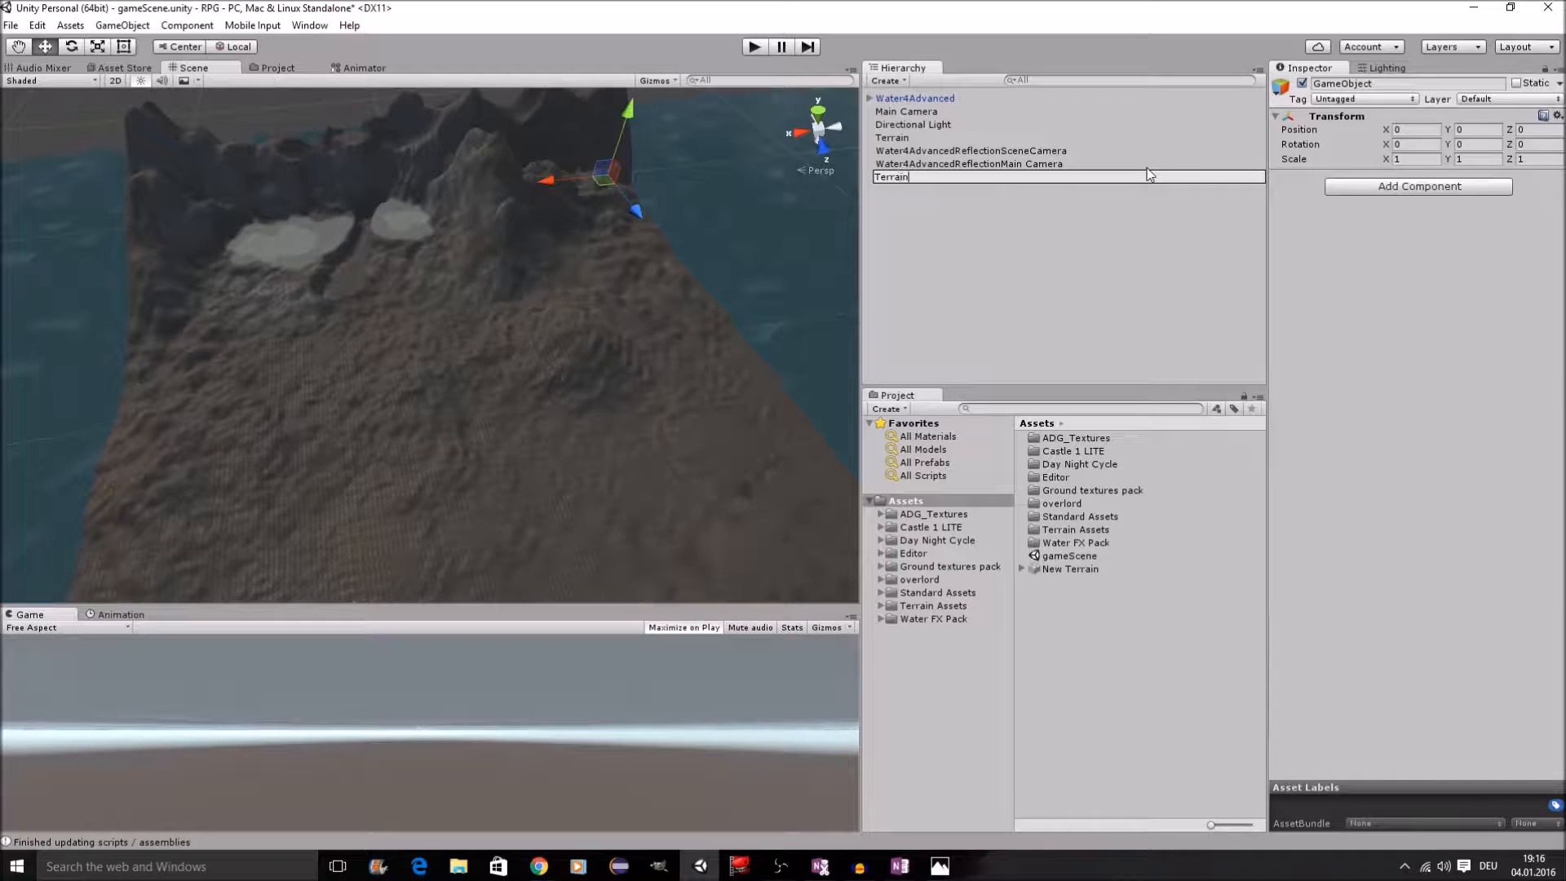
{"action": "key", "text": "Return"}
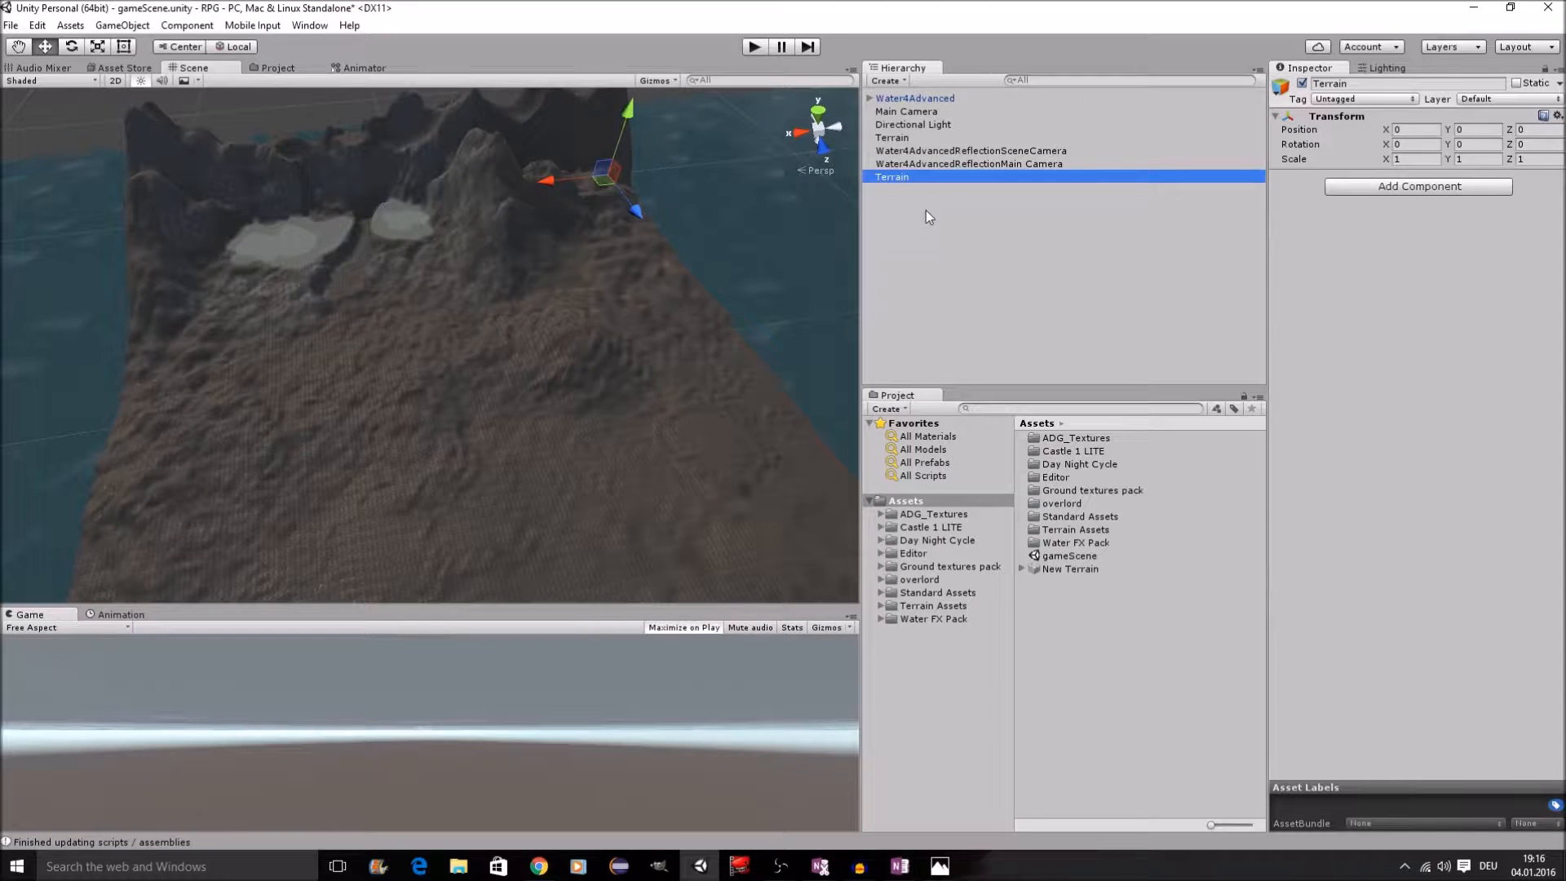
Step: Parent the original terrain, both Water4Advanced reflection cameras and the Water4Advanced object under the new Terrain object, then collapse it
{"action": "left_click", "coordinate": [928, 164]}
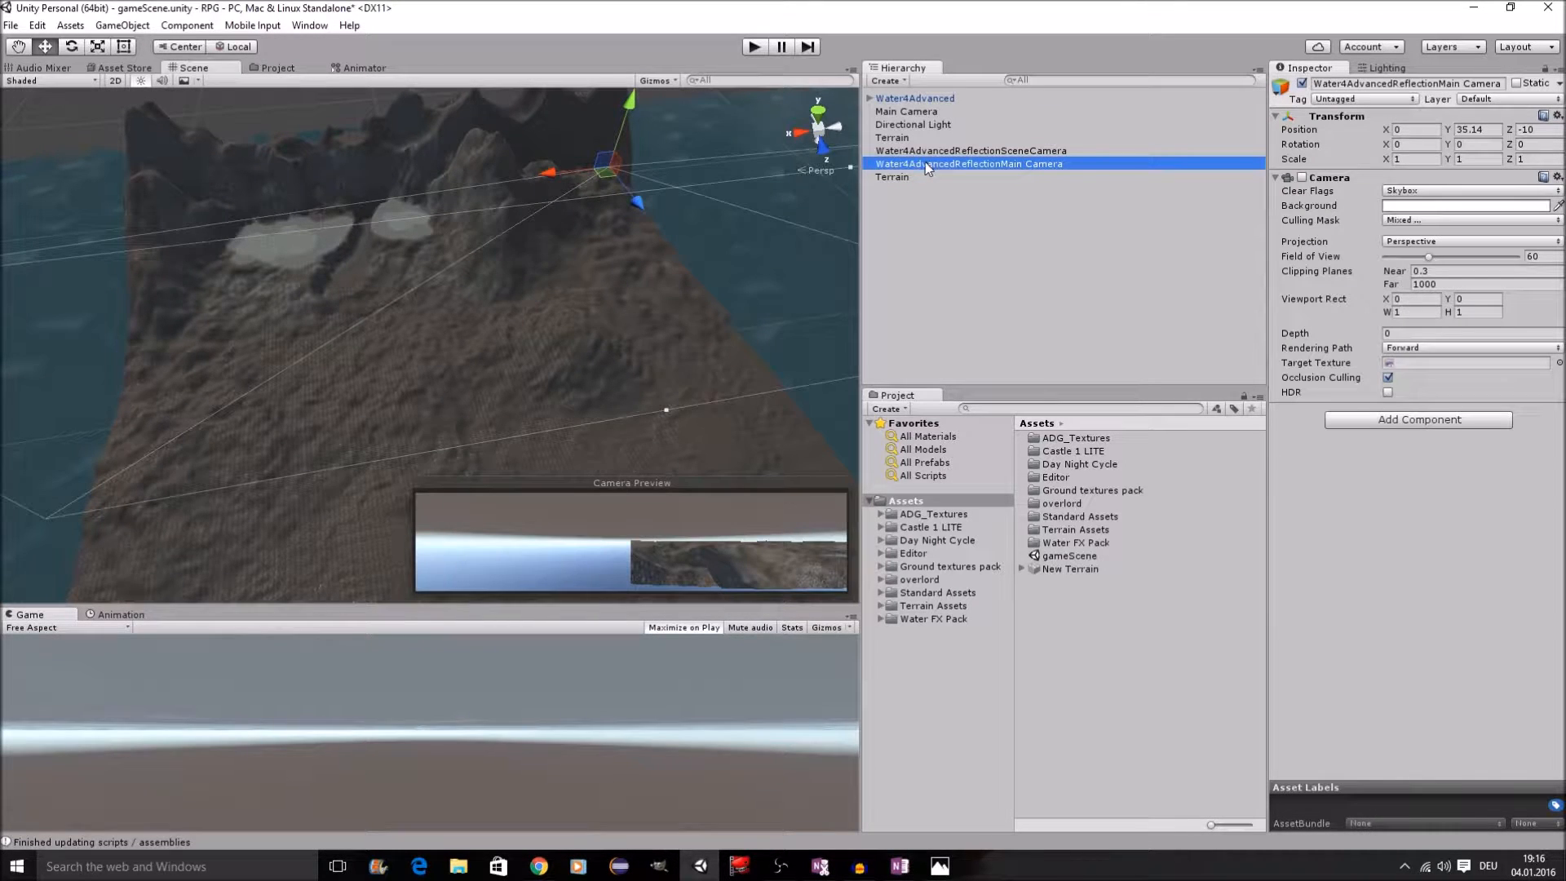
{"action": "left_click", "coordinate": [904, 137], "text": "shift"}
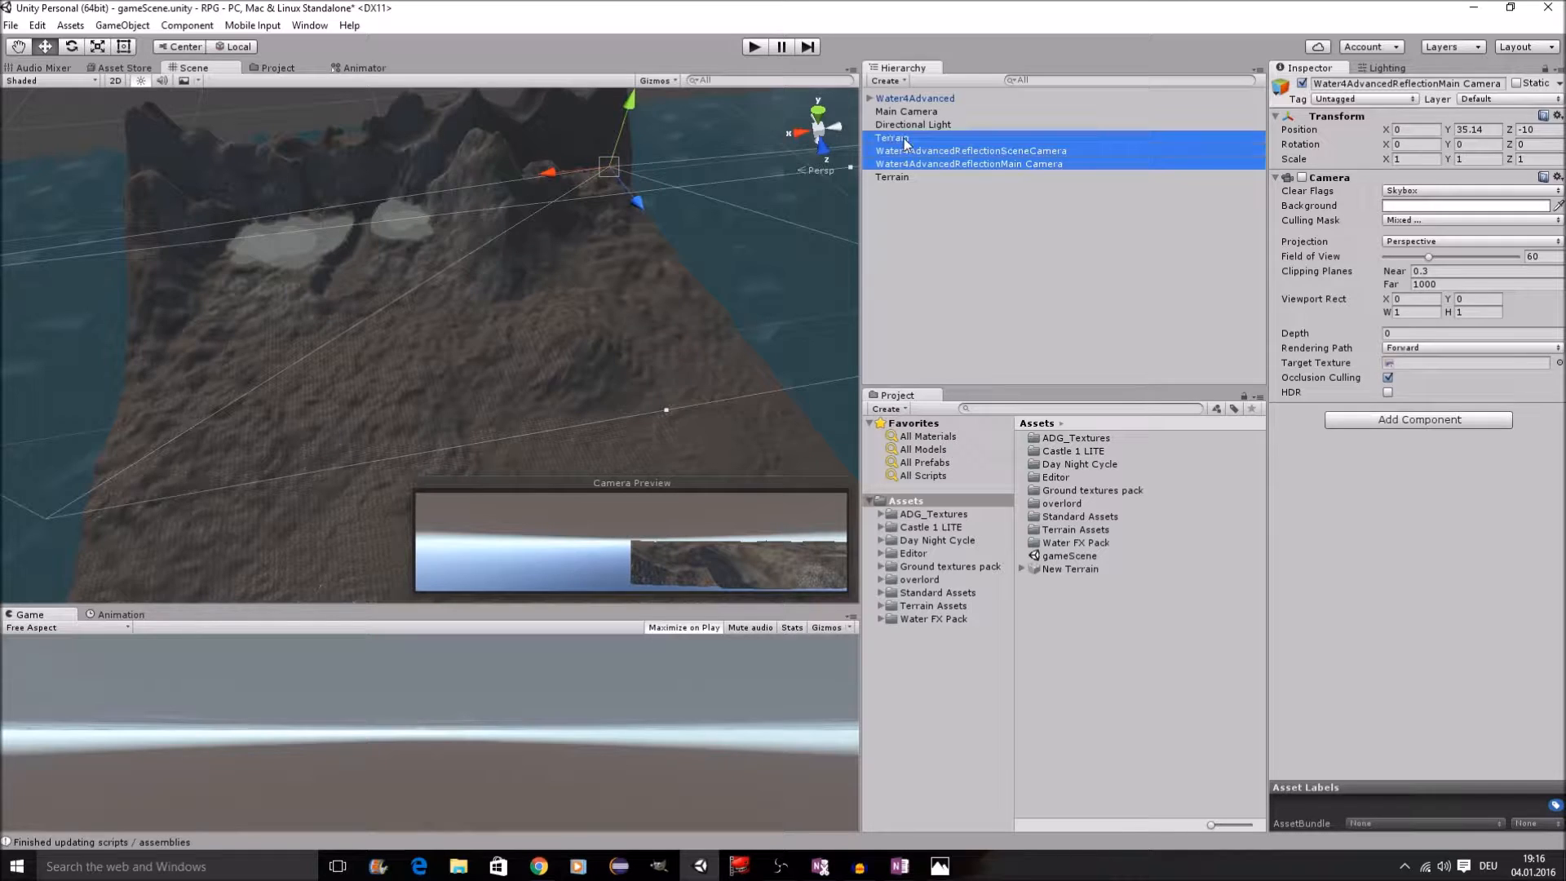
{"action": "left_click_drag", "start_coordinate": [900, 142], "coordinate": [909, 177]}
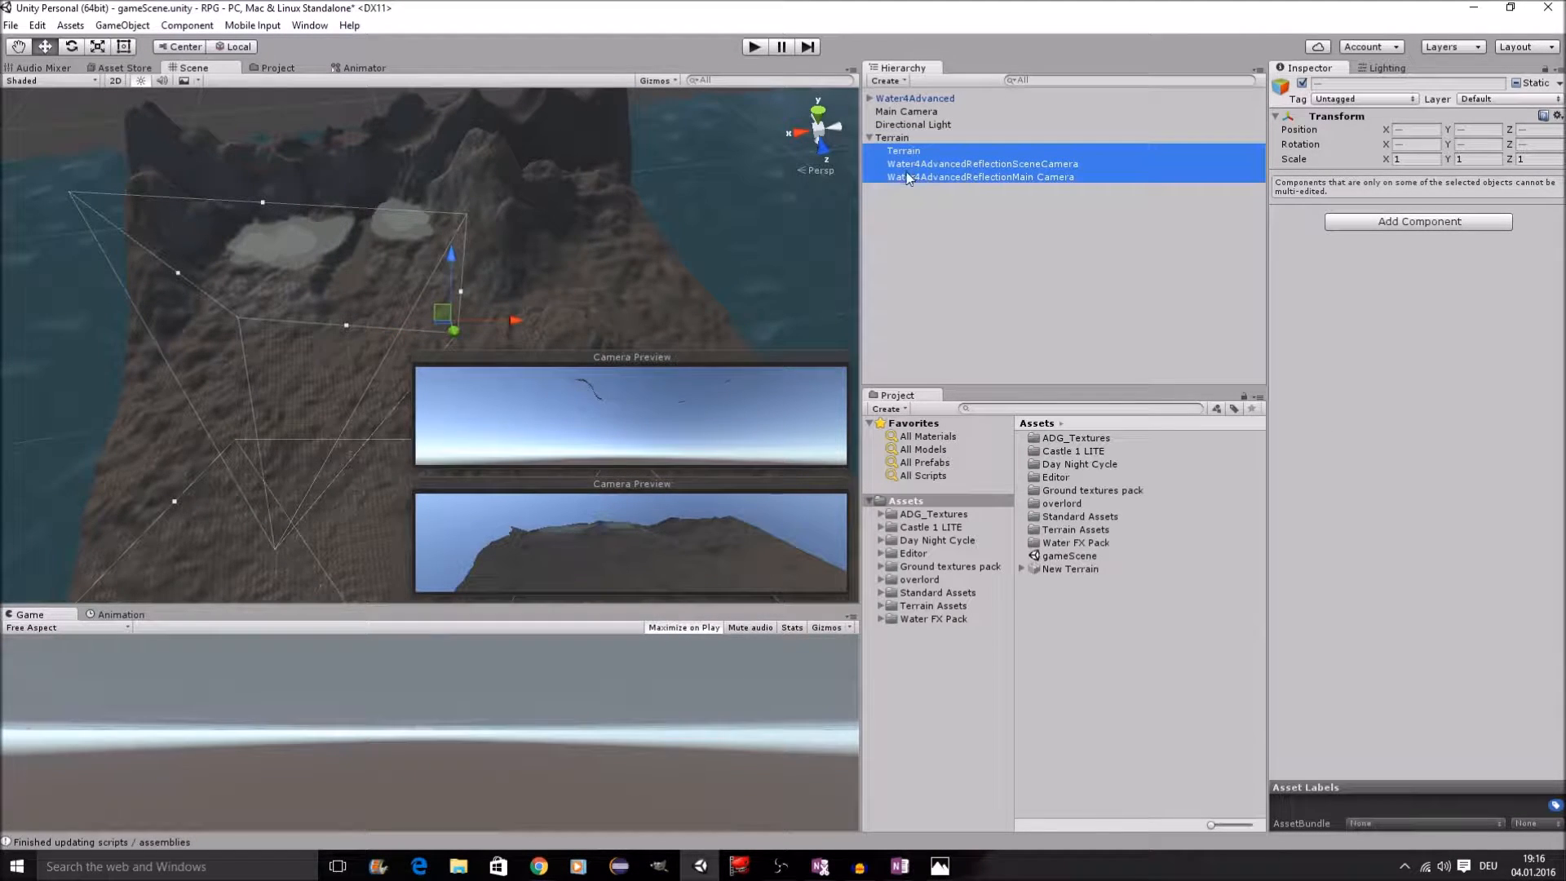
{"action": "left_click", "coordinate": [914, 100]}
{"action": "left_click_drag", "start_coordinate": [914, 106], "coordinate": [977, 153]}
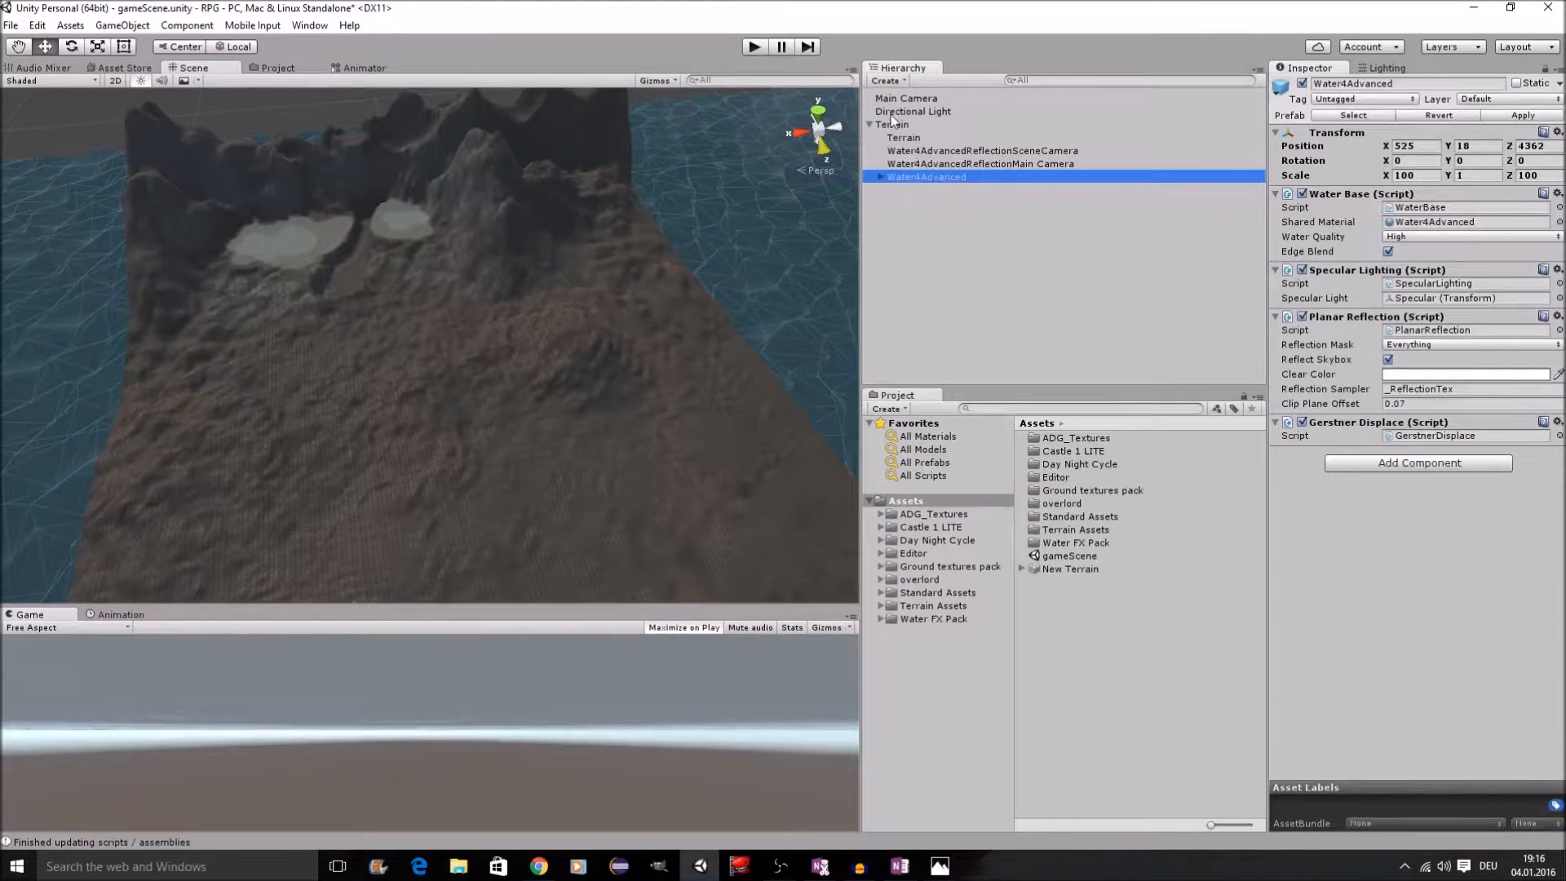
{"action": "left_click", "coordinate": [870, 125]}
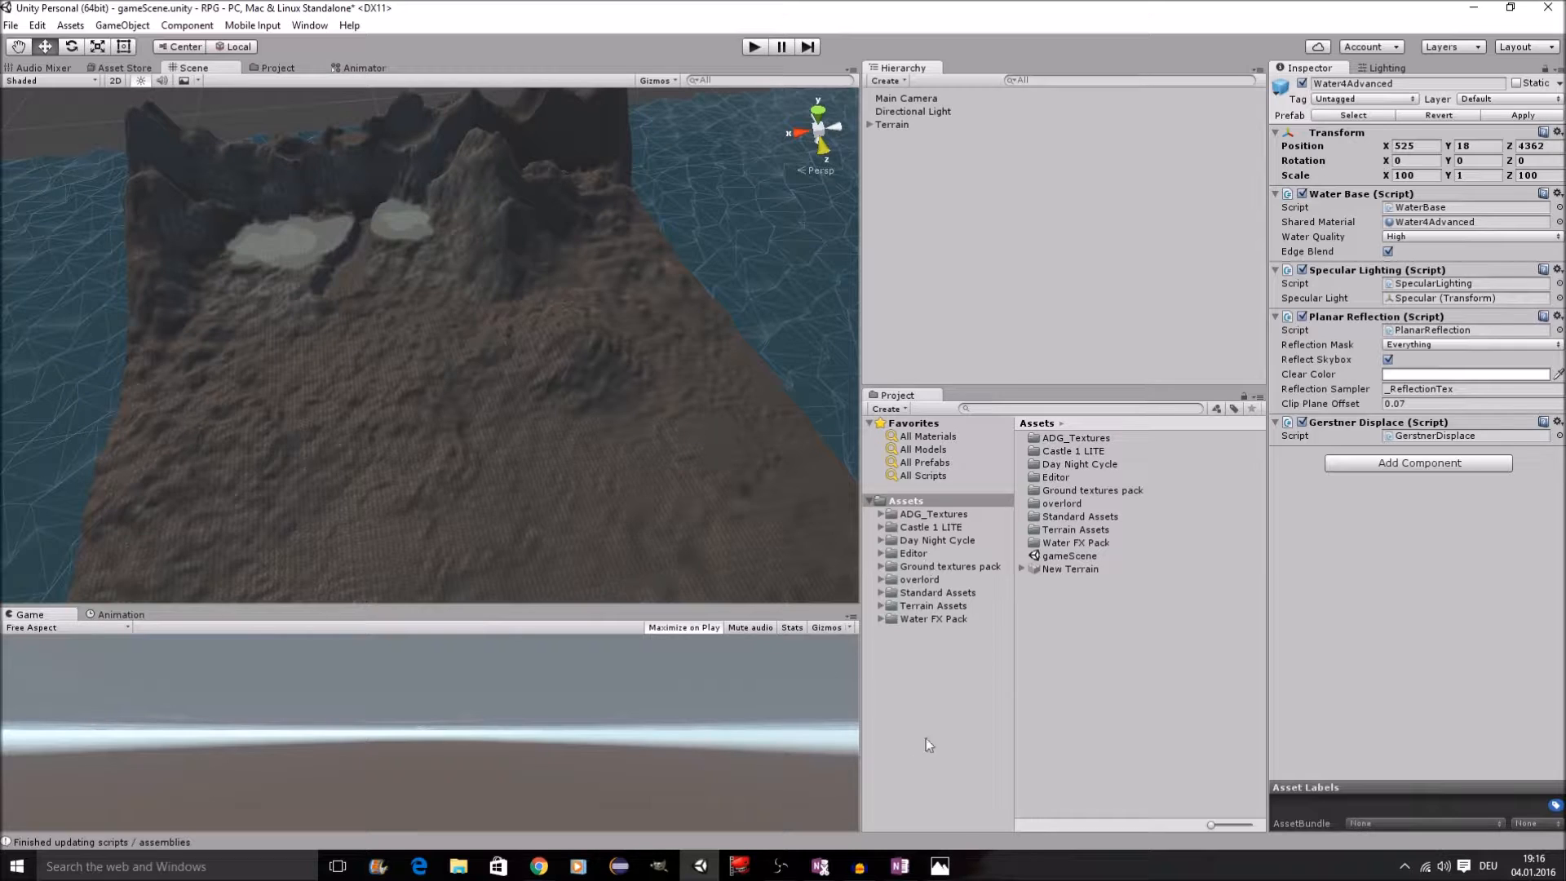
Step: Create a Textures folder in Assets and move the ADG_Textures and Ground textures pack folders into it
{"action": "left_click", "coordinate": [897, 501]}
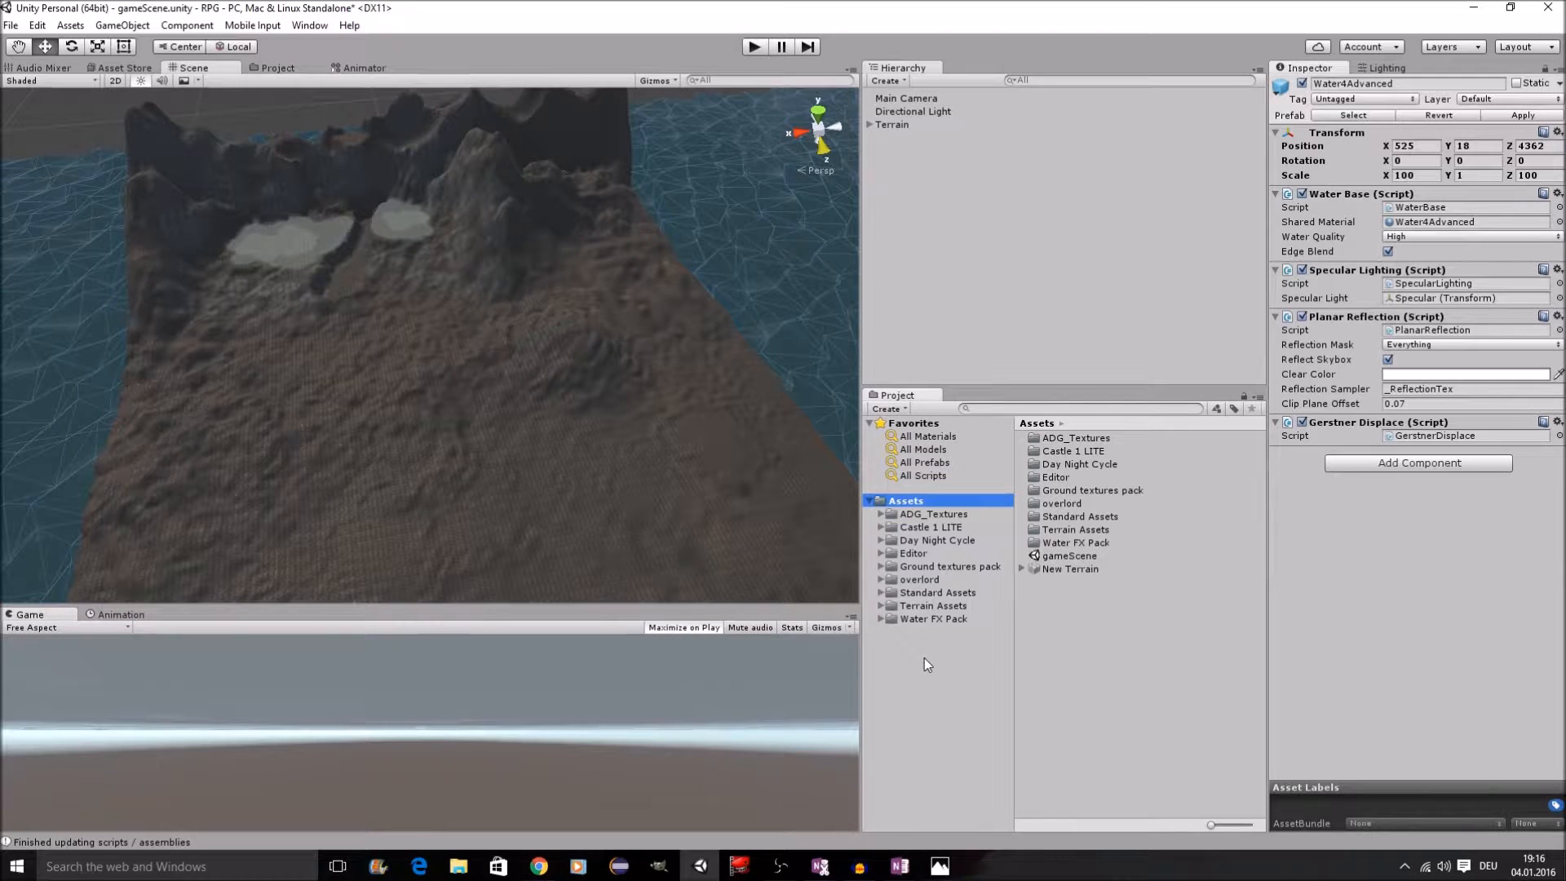
{"action": "left_click", "coordinate": [888, 409]}
{"action": "left_click", "coordinate": [910, 427]}
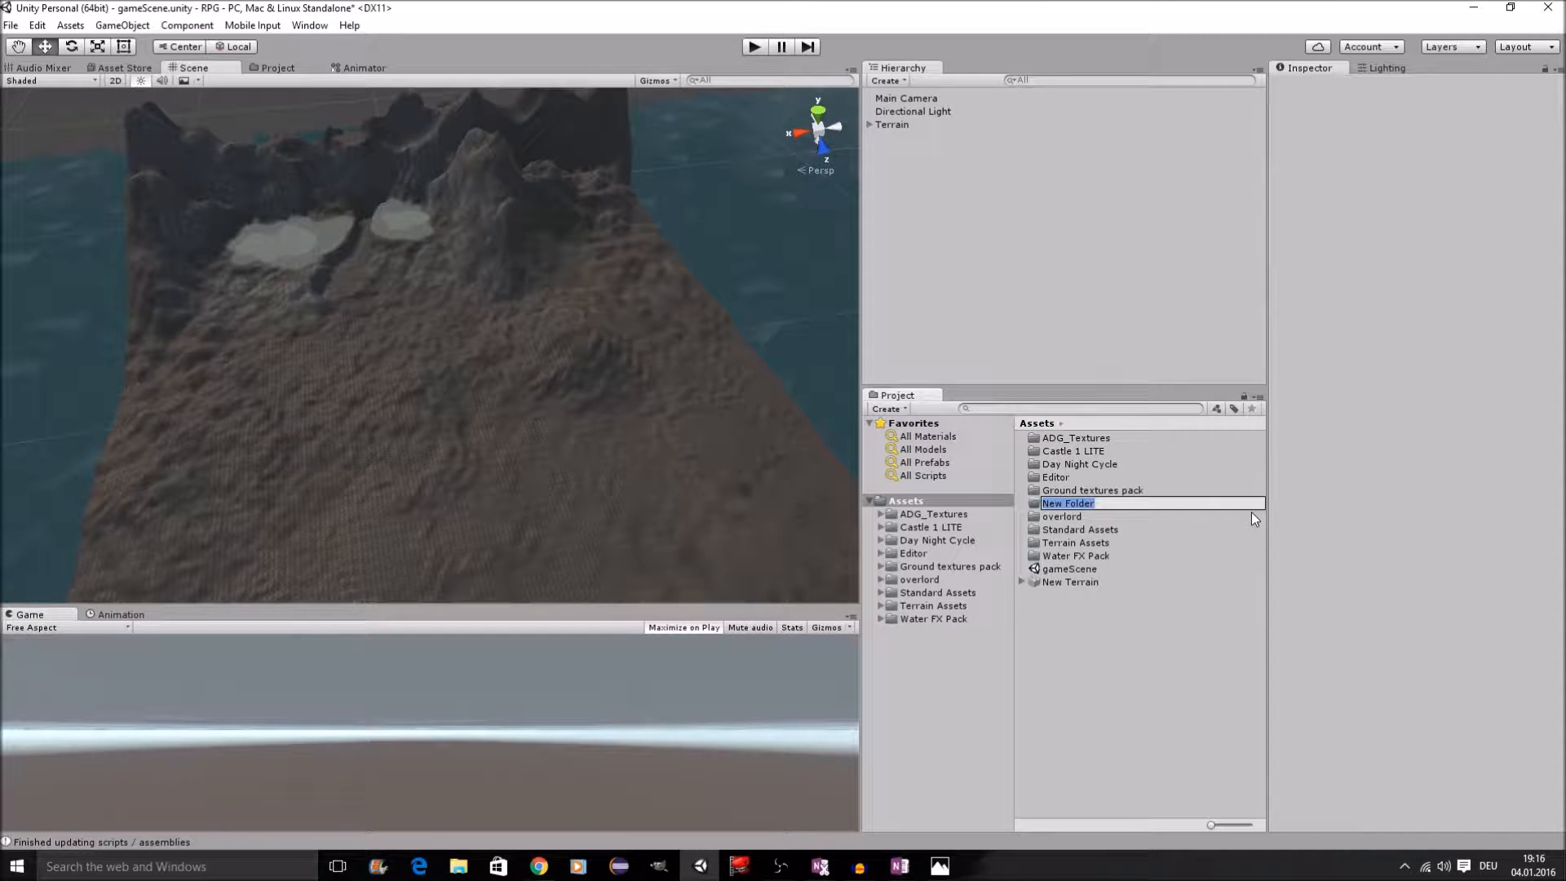
{"action": "type", "text": "Textures"}
{"action": "key", "text": "Return"}
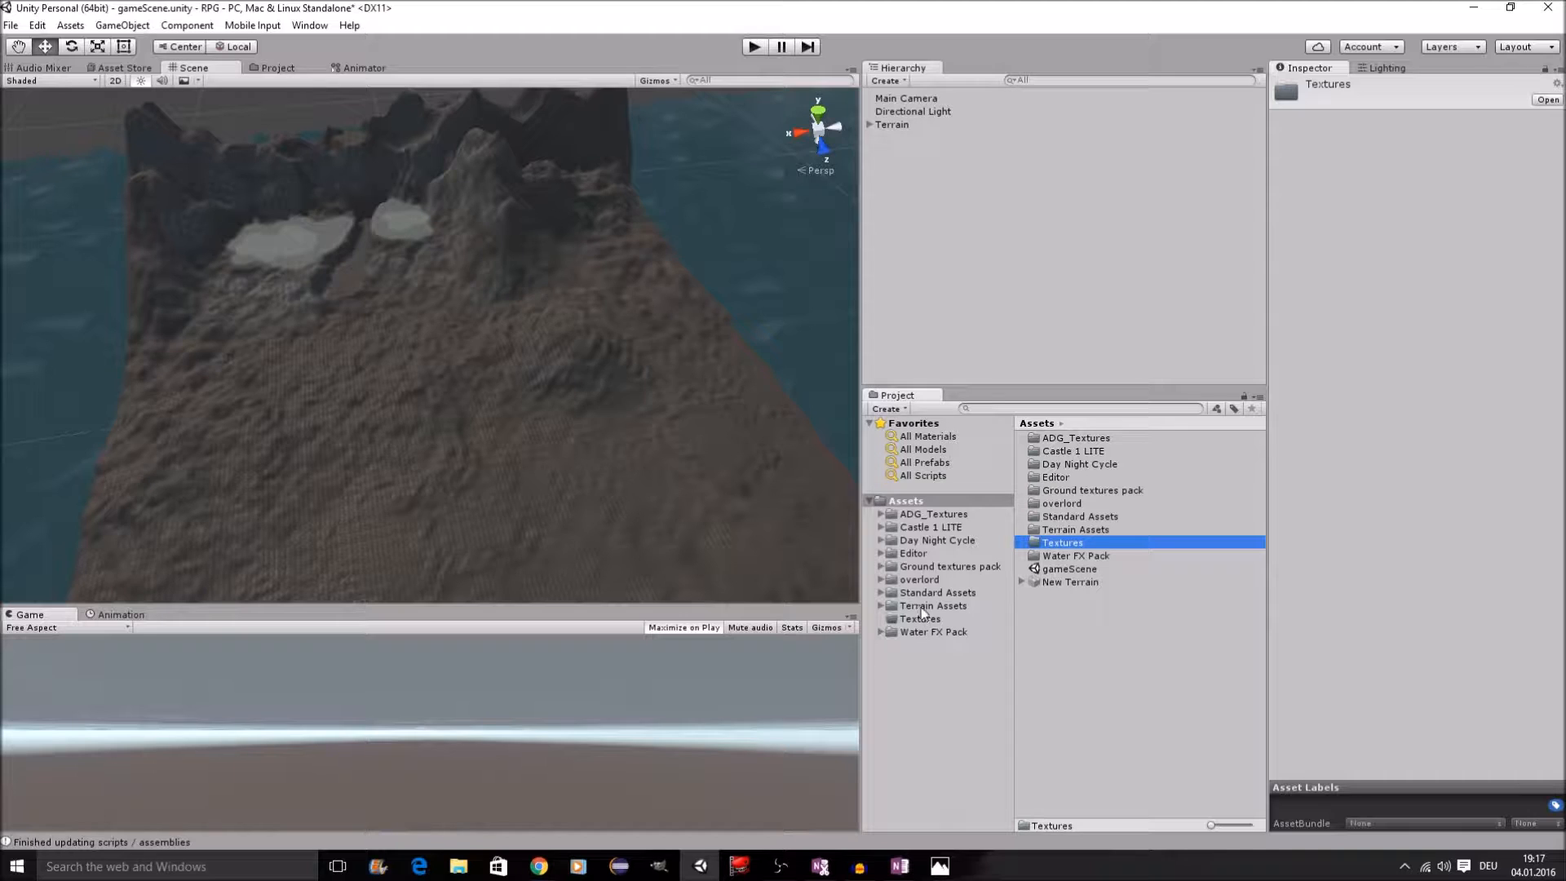
{"action": "mouse_move", "coordinate": [921, 619]}
{"action": "left_mouse_down"}
{"action": "mouse_move", "coordinate": [938, 627]}
{"action": "mouse_move", "coordinate": [933, 563]}
{"action": "mouse_move", "coordinate": [977, 547]}
{"action": "mouse_move", "coordinate": [938, 604]}
{"action": "left_mouse_up"}
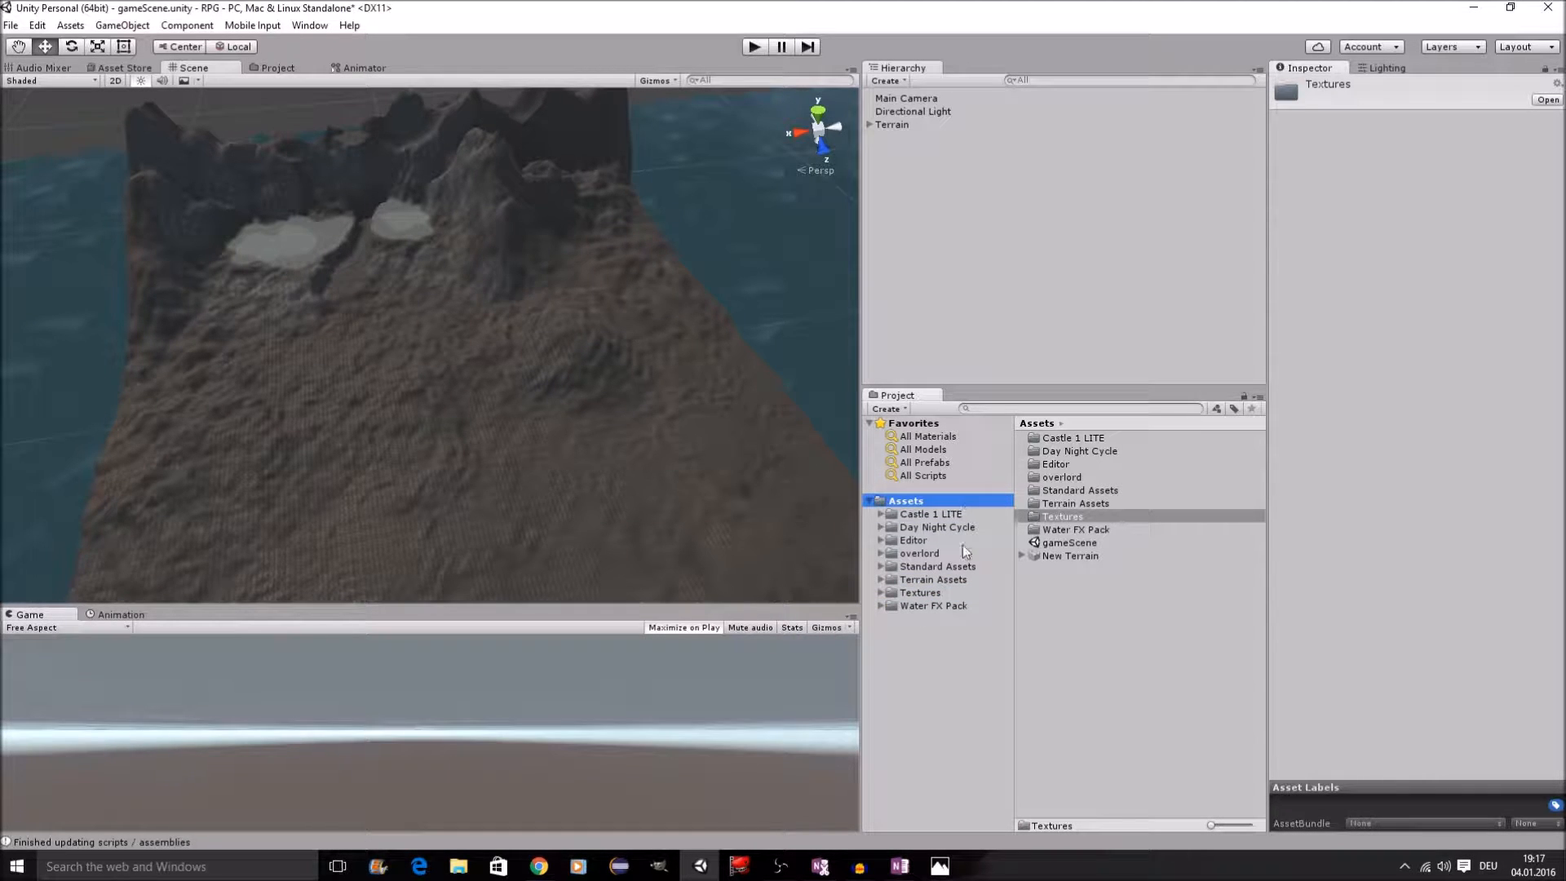
Step: Create an FX folder in Assets and move the Day Night Cycle folder into it
{"action": "left_click", "coordinate": [889, 410]}
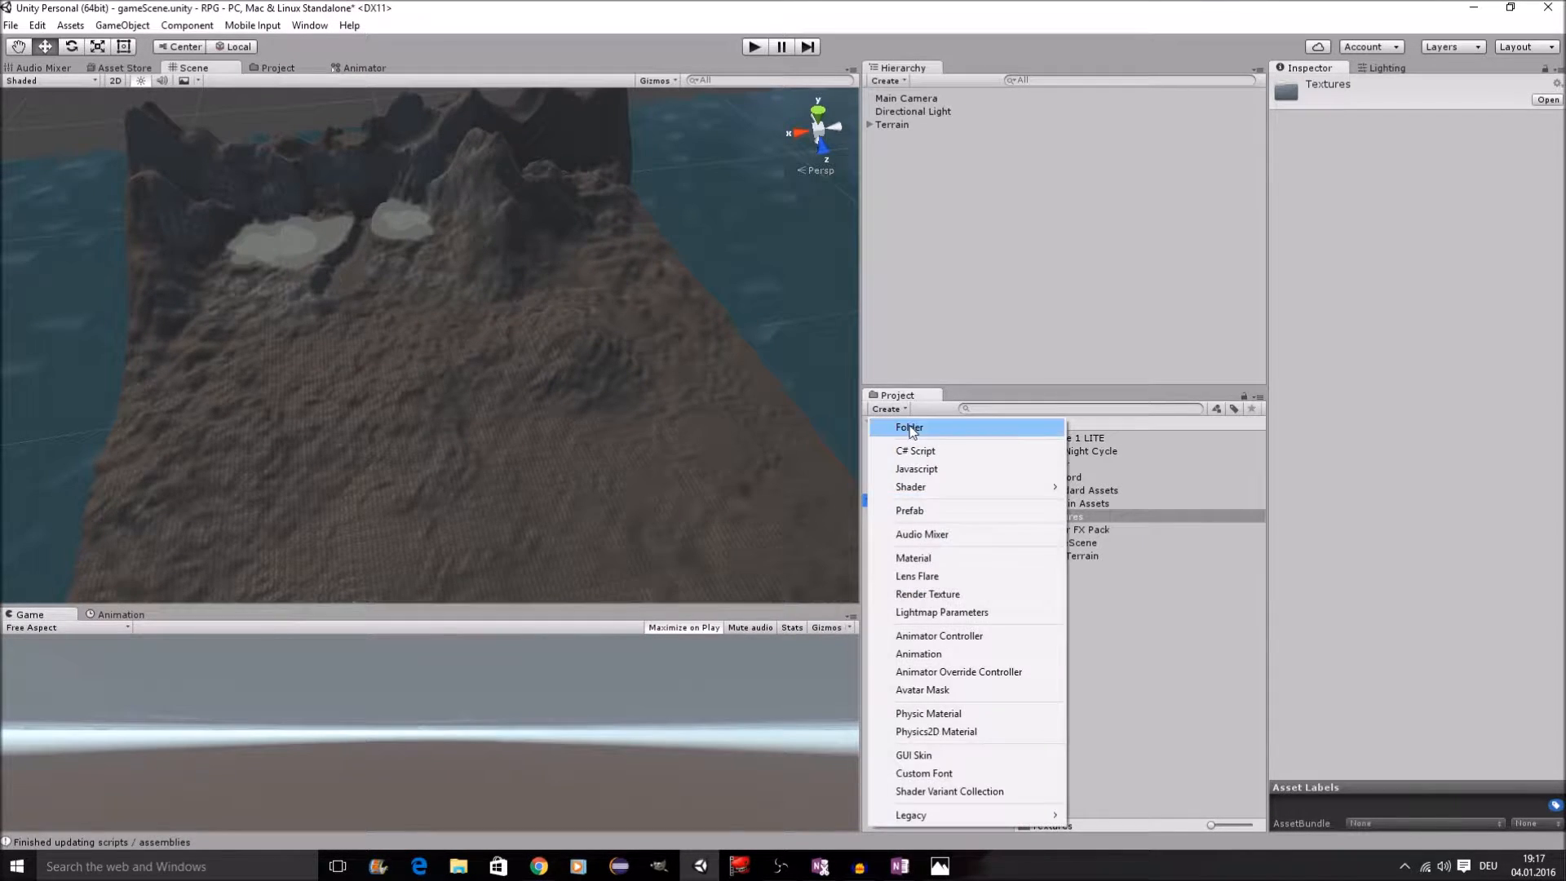
{"action": "left_click", "coordinate": [906, 424]}
{"action": "type", "text": "FX"}
{"action": "key", "text": "Return"}
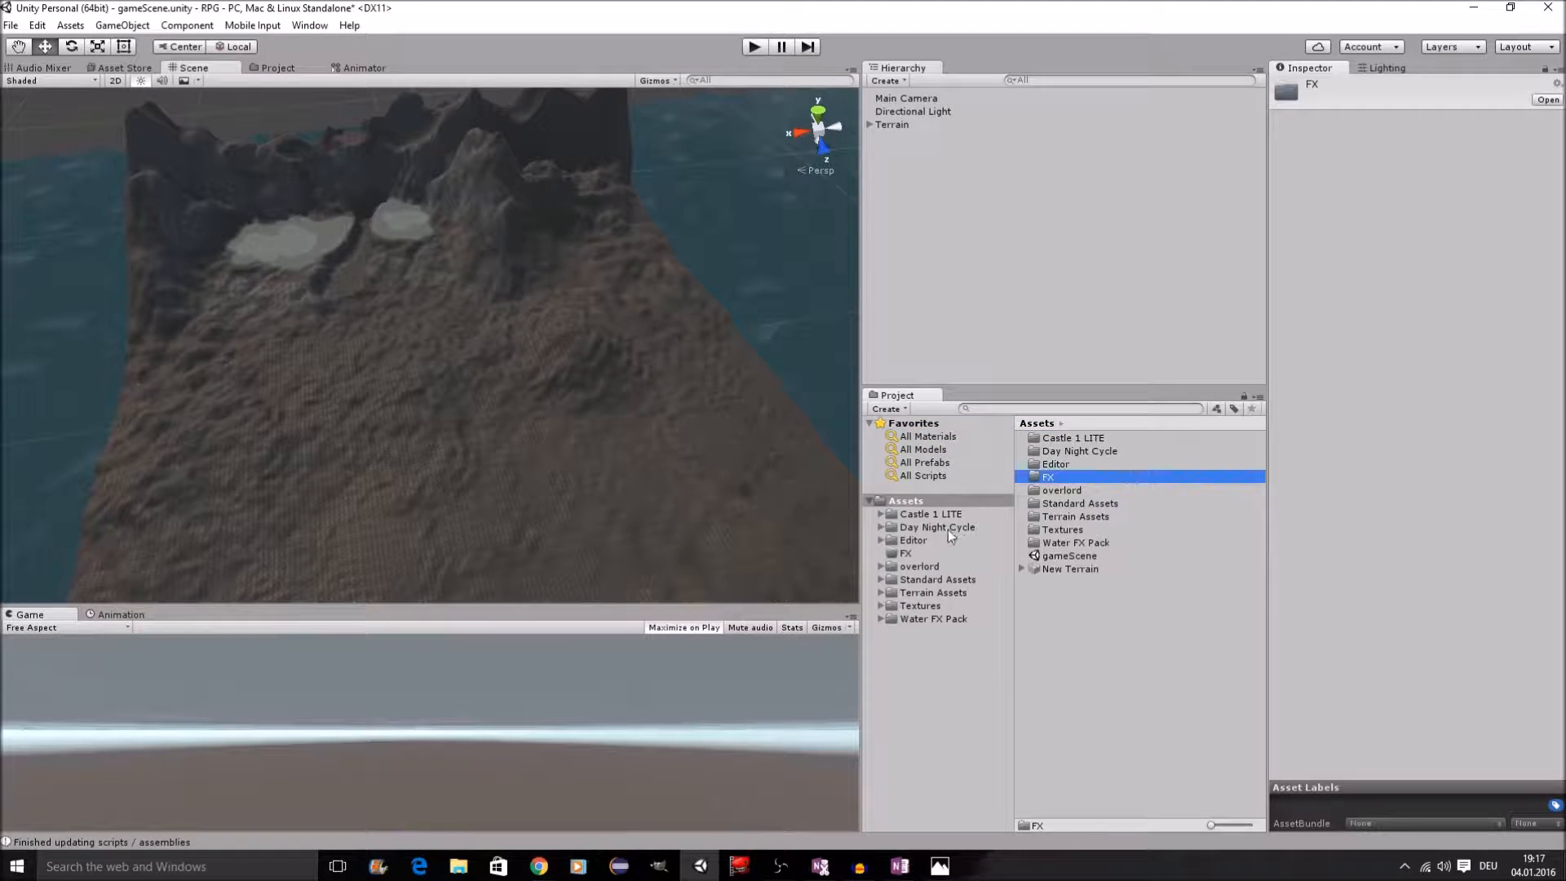
{"action": "left_click_drag", "start_coordinate": [937, 528], "coordinate": [908, 554]}
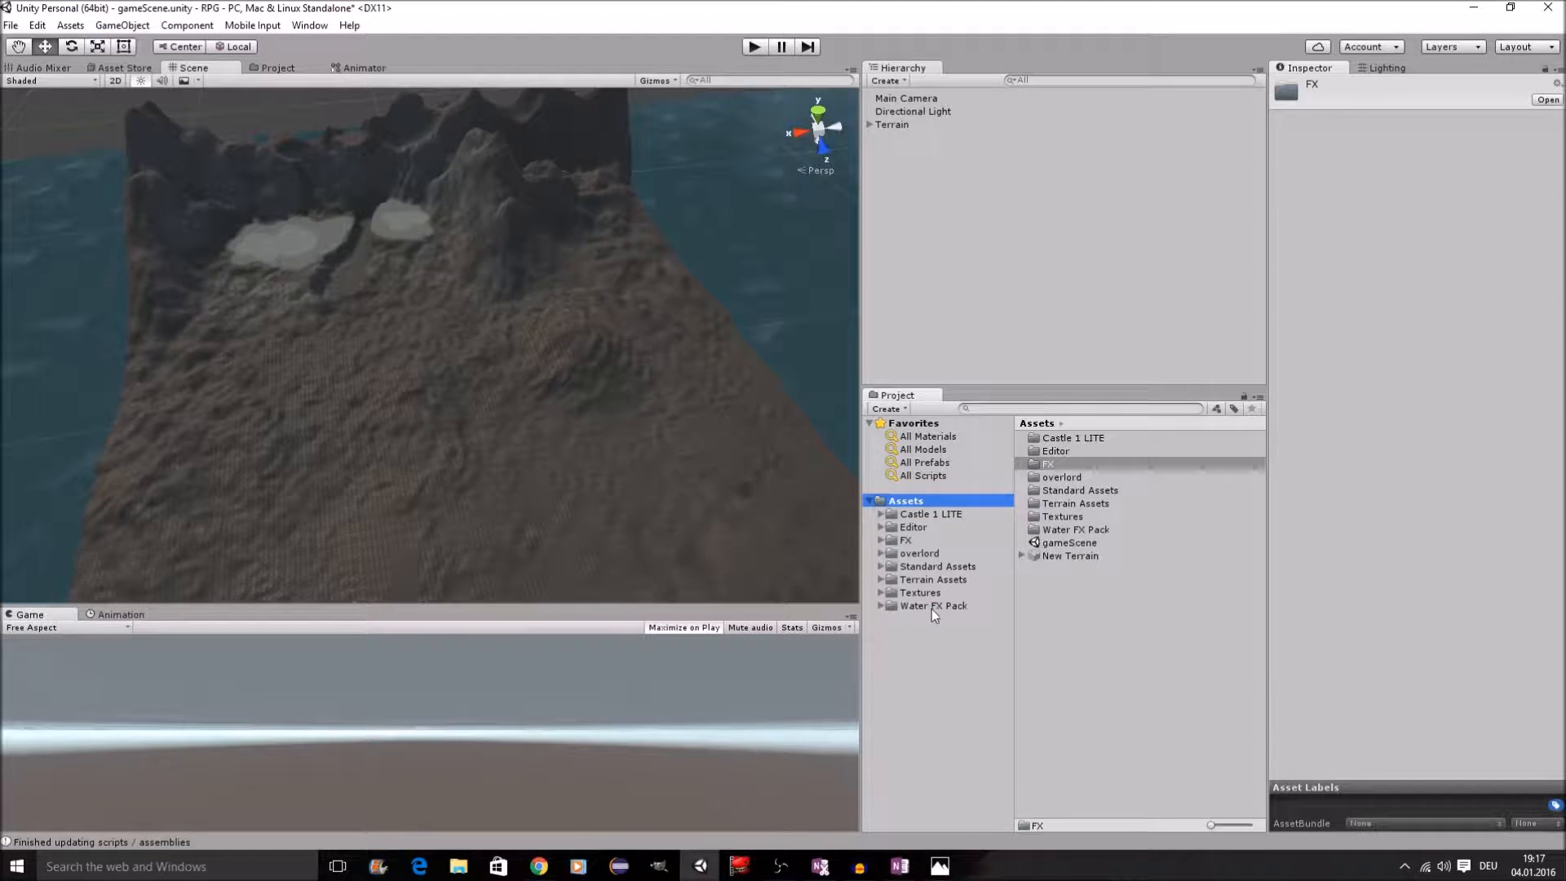
Step: Create a folder named Objects in Assets
{"action": "left_click", "coordinate": [889, 408]}
{"action": "left_click", "coordinate": [905, 426]}
{"action": "type", "text": "Objects"}
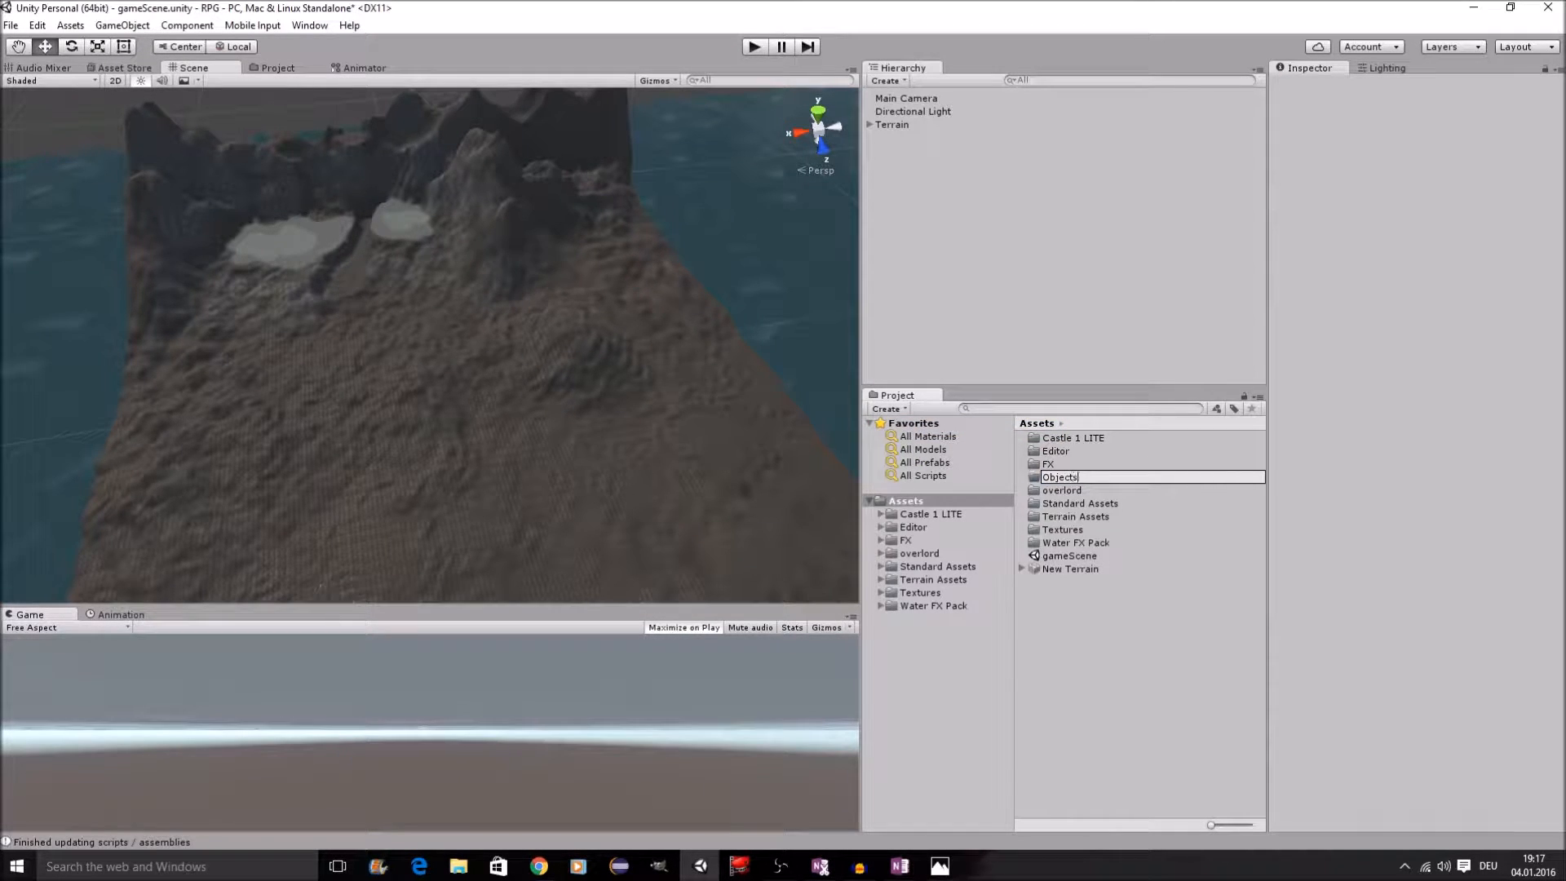
{"action": "key", "text": "Return"}
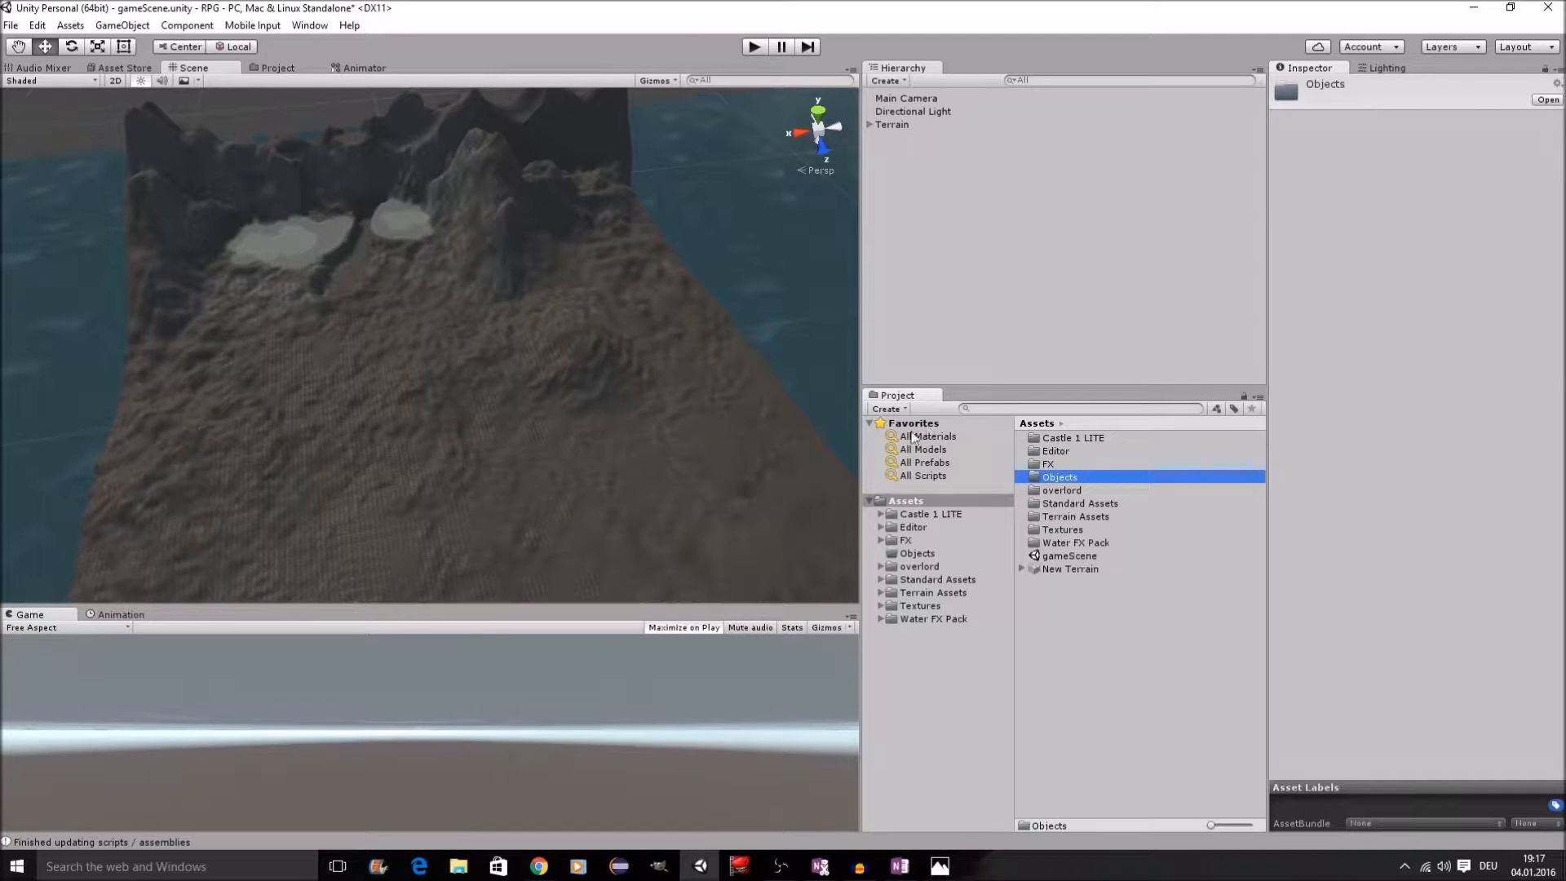
Step: Create a subfolder named AssetStore inside the Objects folder
{"action": "left_click", "coordinate": [922, 557]}
{"action": "right_click", "coordinate": [922, 556]}
{"action": "mouse_move", "coordinate": [970, 567]}
{"action": "left_click", "coordinate": [1169, 179]}
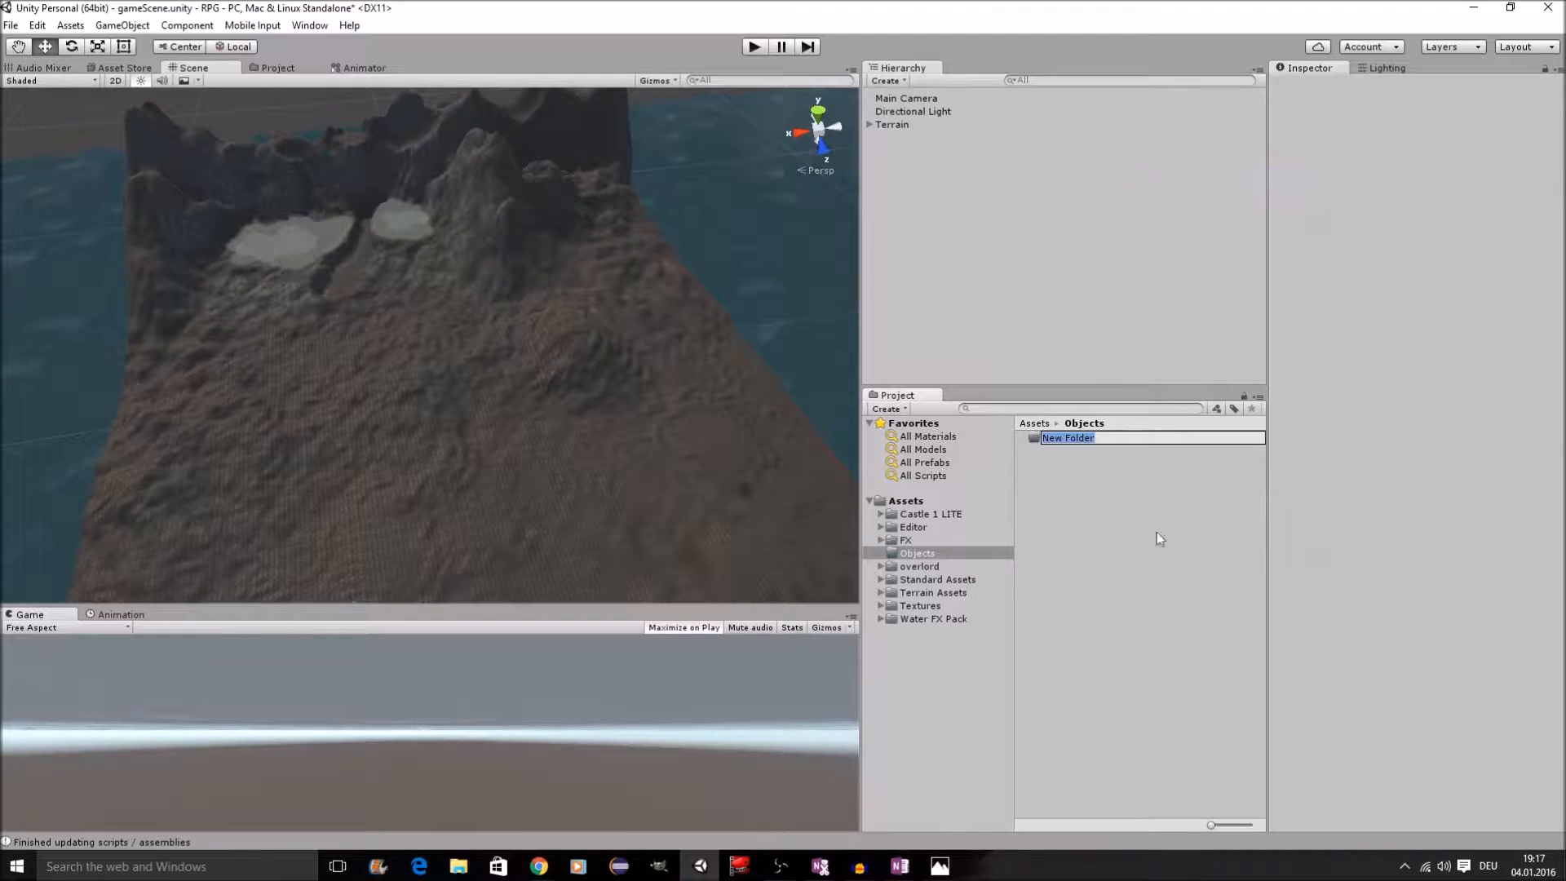
{"action": "type", "text": "AssetStore"}
{"action": "key", "text": "Return"}
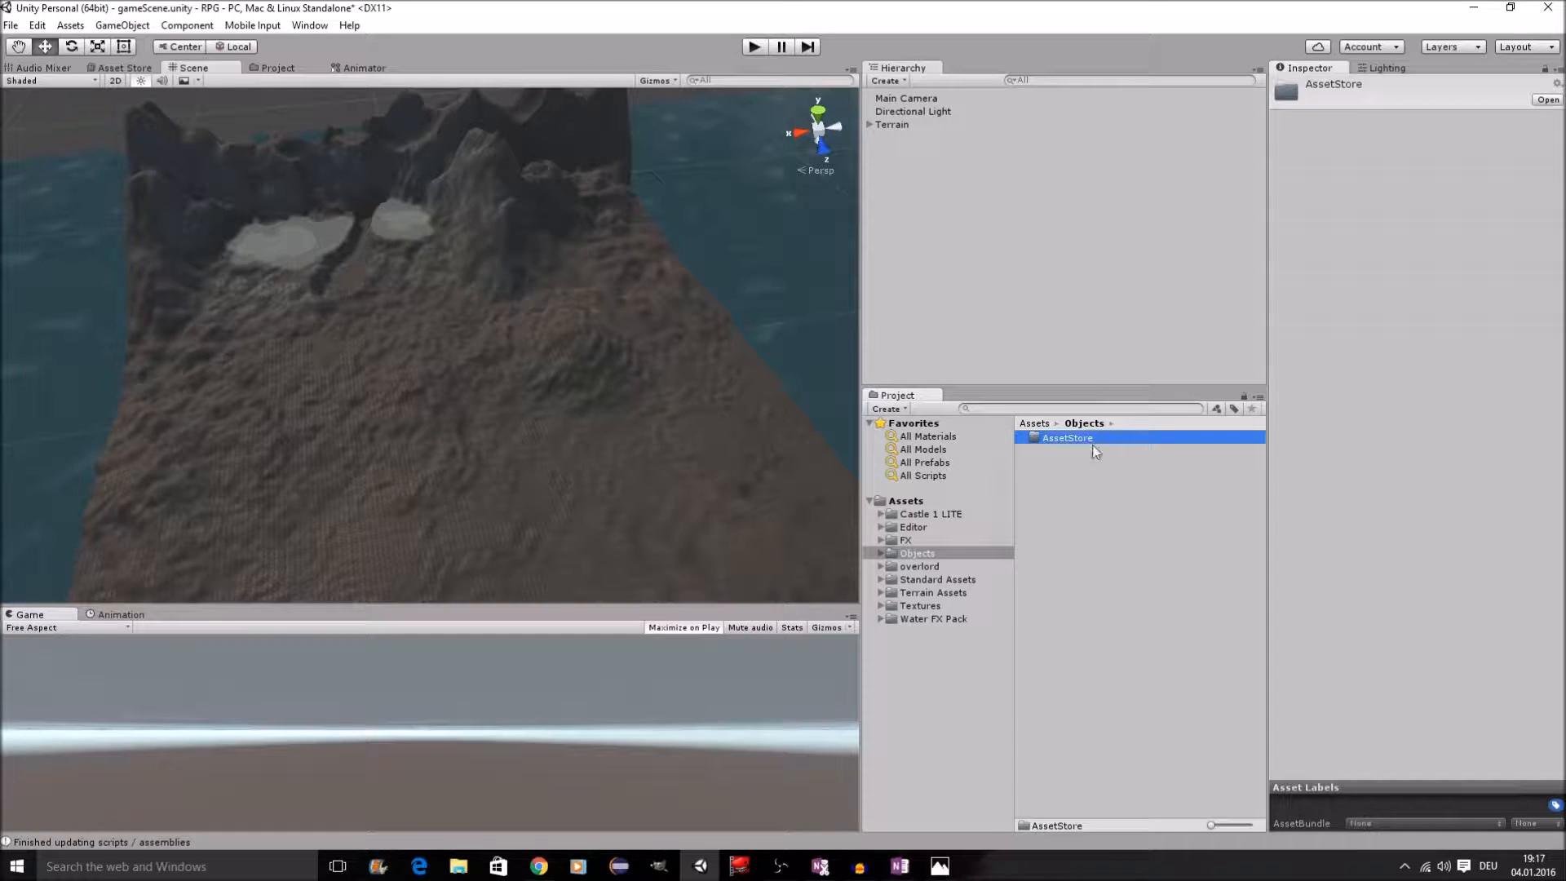
{"action": "left_click", "coordinate": [1069, 438]}
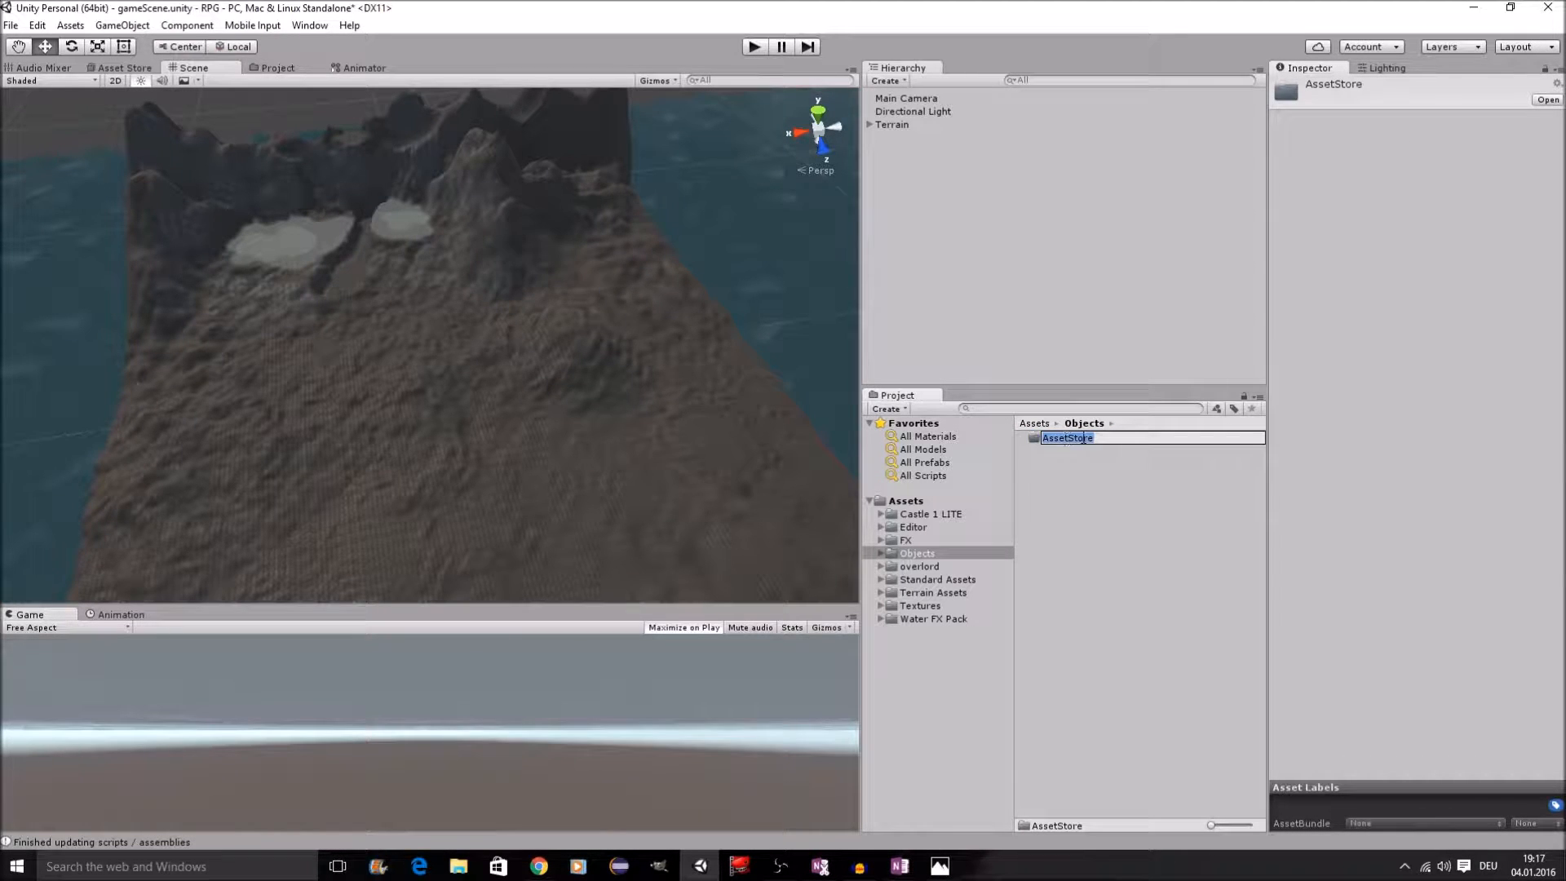
{"action": "key", "text": "Return"}
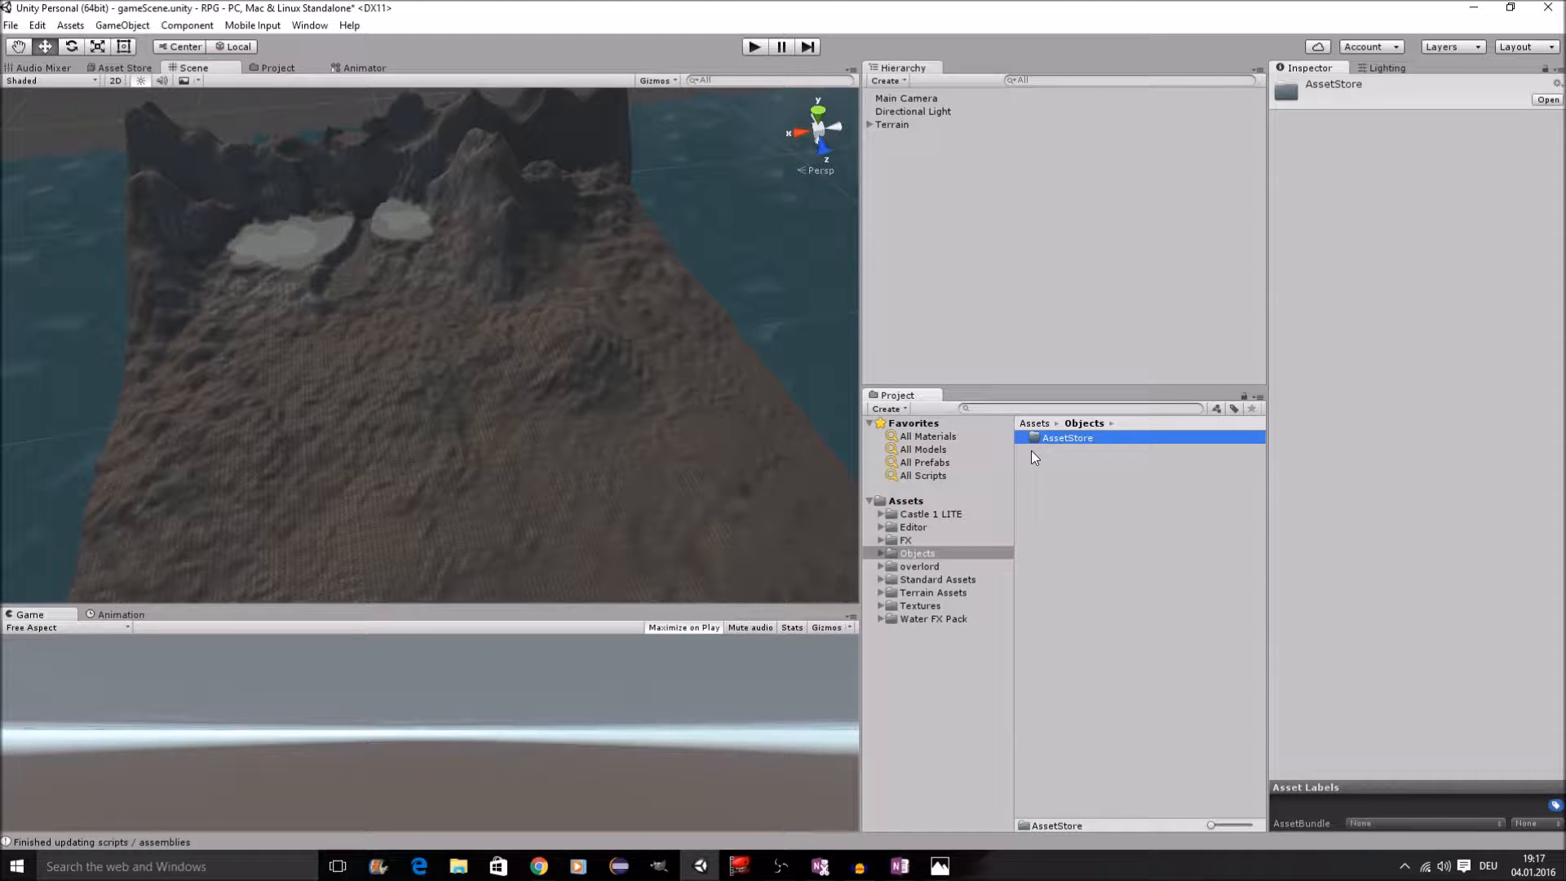
Step: Move the Castle 1 LITE and Water FX Pack folders into Objects/AssetStore and collapse the Objects folder
{"action": "scroll", "coordinate": [464, 270], "scroll_direction": "down", "scroll_amount": 4}
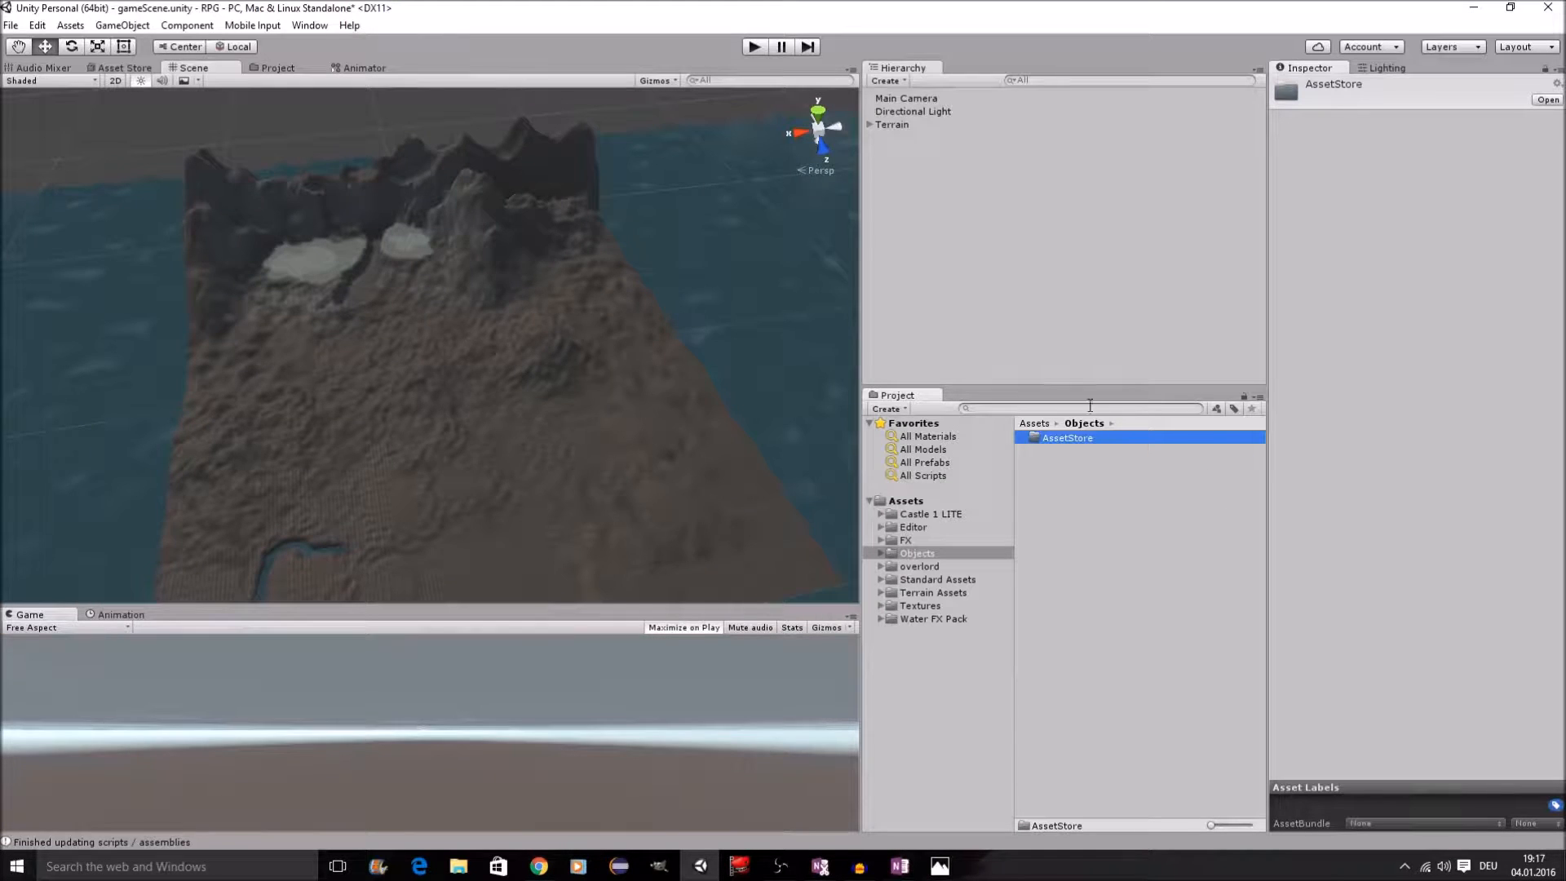
{"action": "double_click", "coordinate": [1045, 439]}
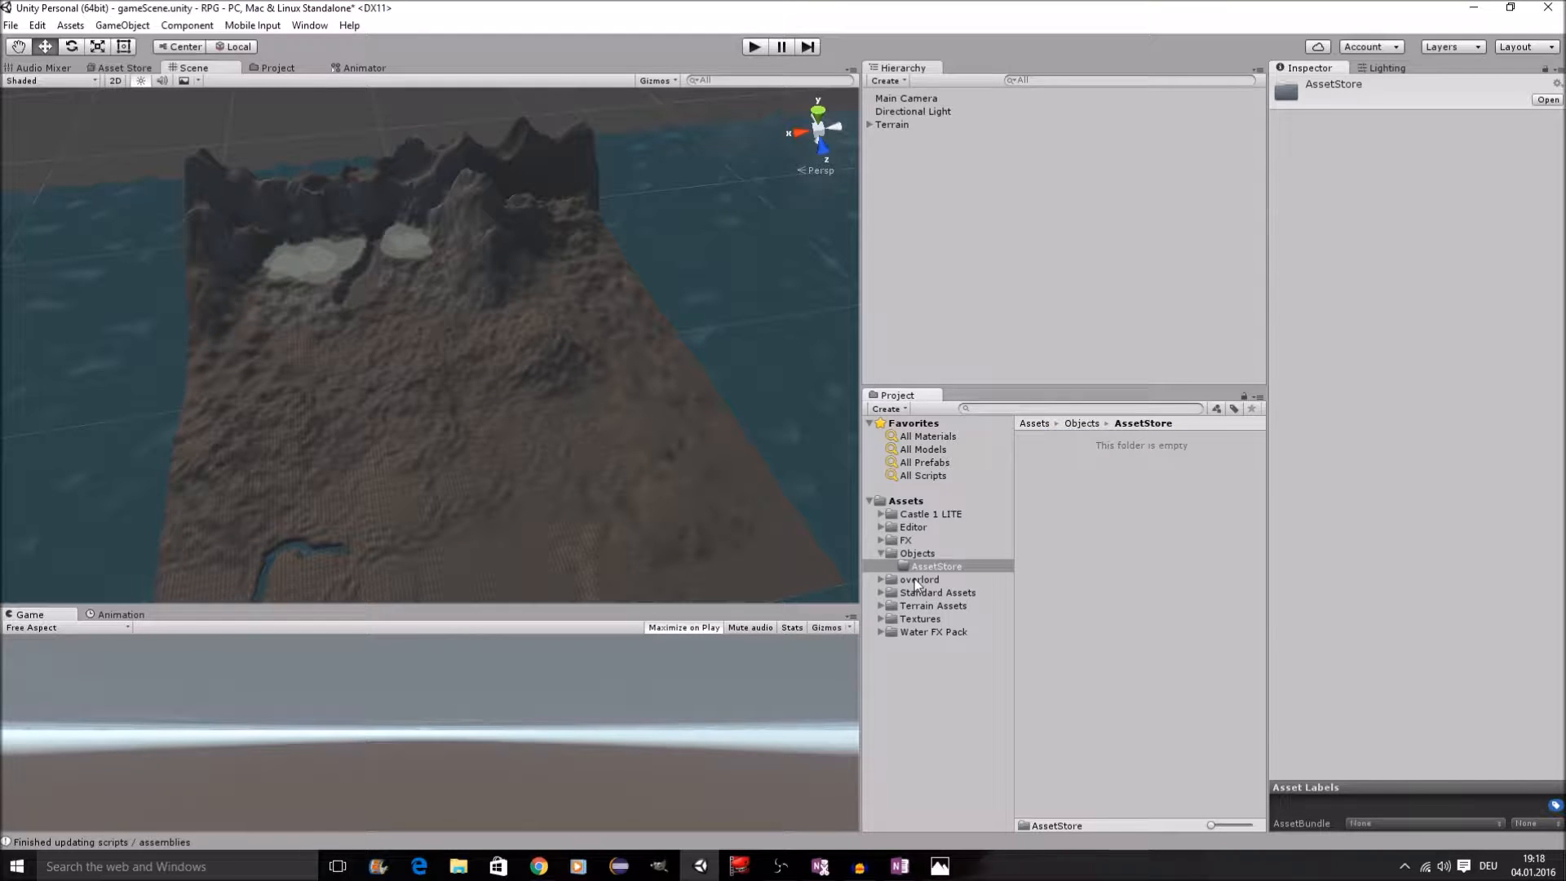
{"action": "left_click_drag", "start_coordinate": [919, 516], "coordinate": [1061, 512]}
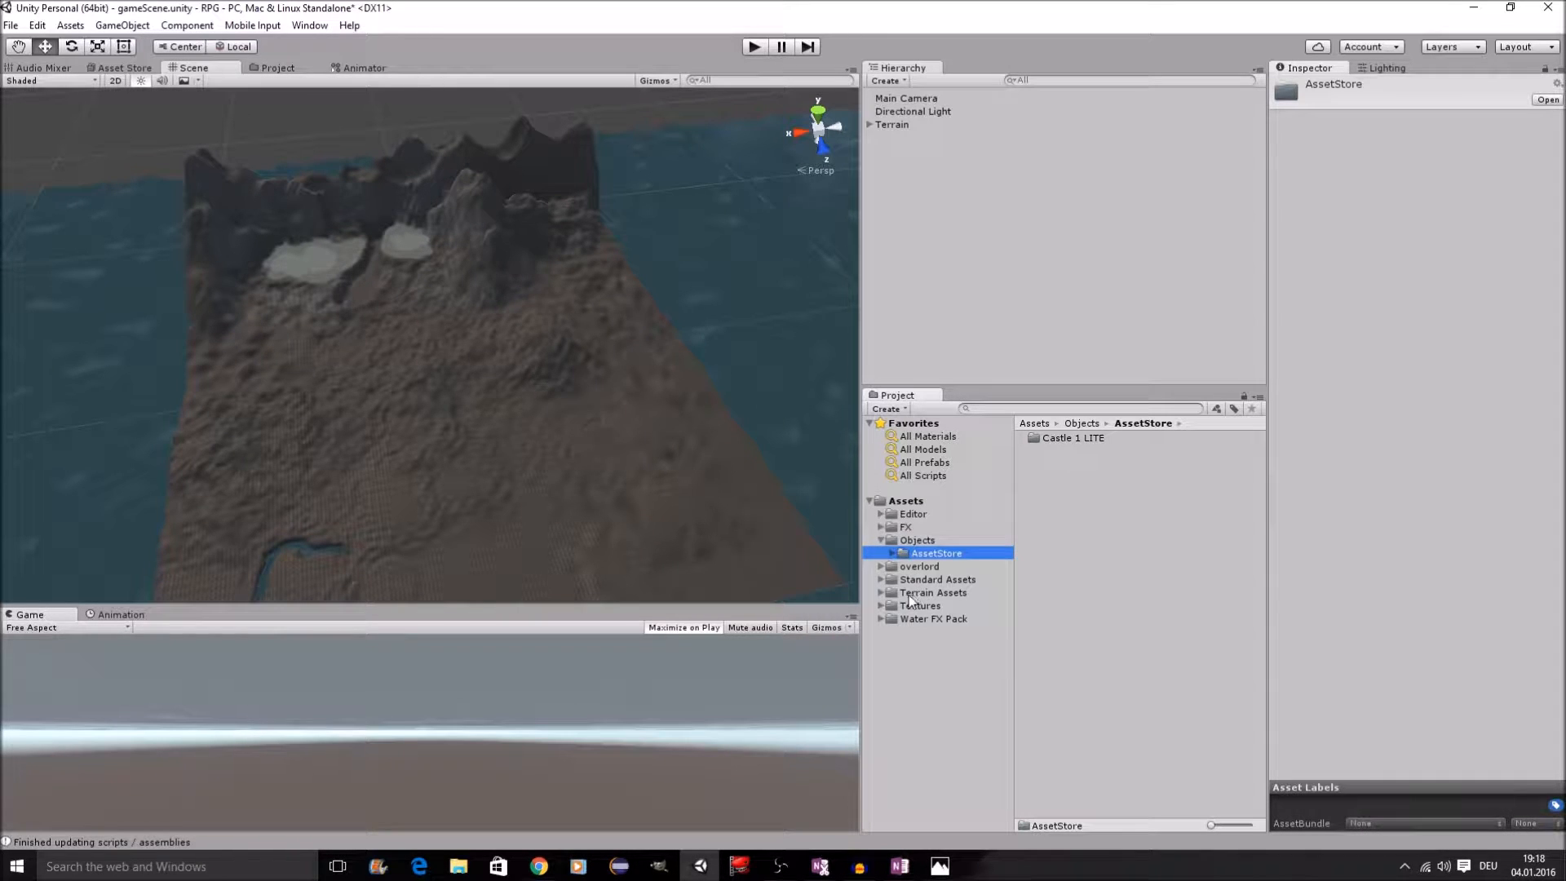
{"action": "left_click_drag", "start_coordinate": [905, 619], "coordinate": [1197, 541]}
{"action": "left_click", "coordinate": [881, 541]}
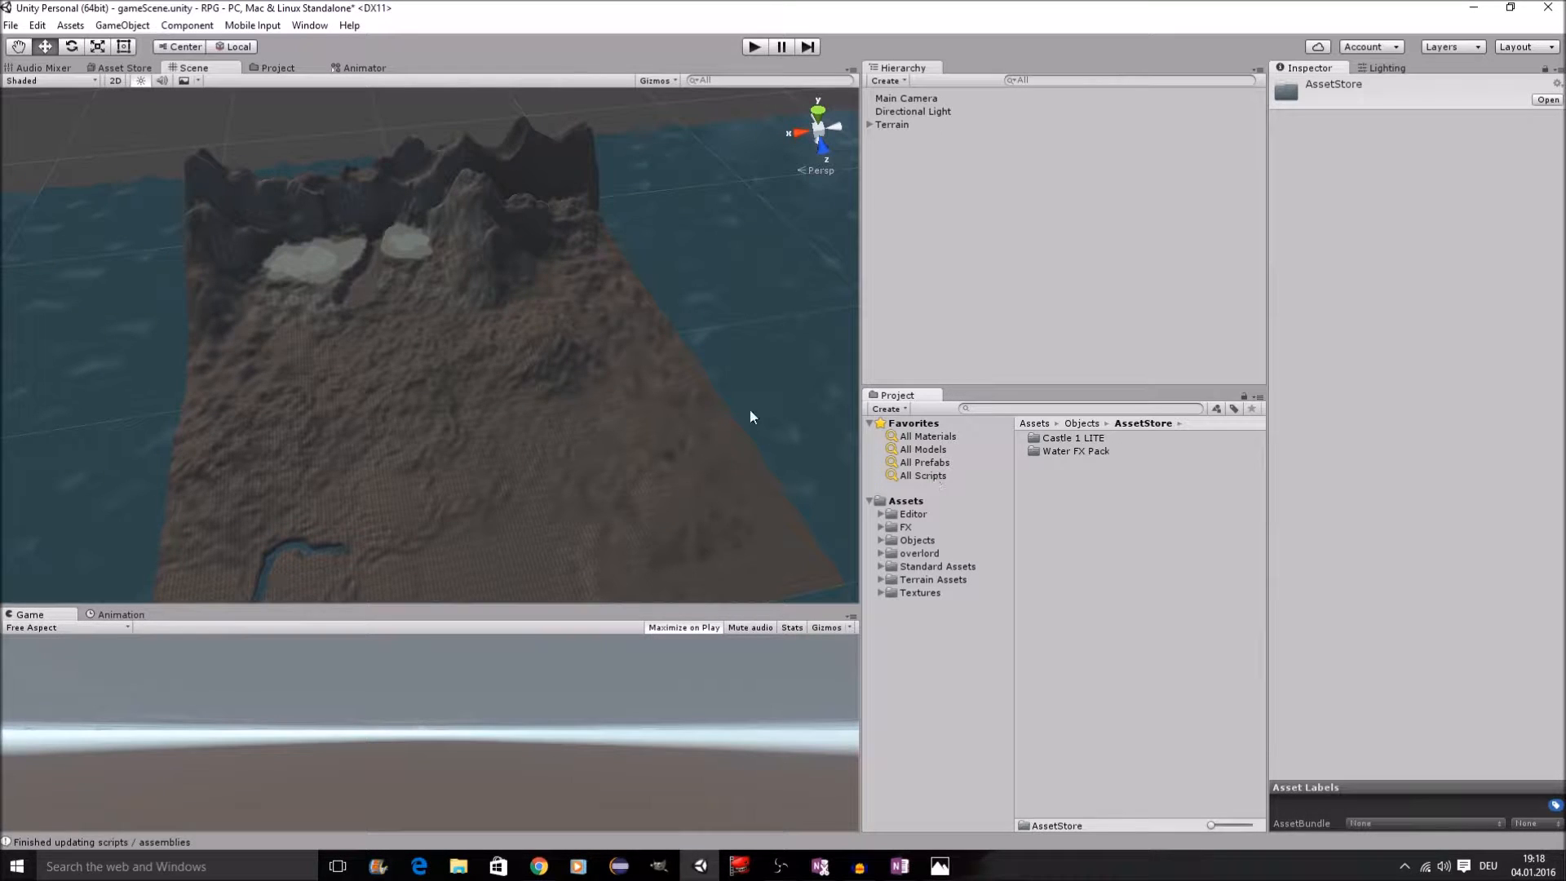
Step: Examine the two light plateaus among the terrain's mountains in the scene, from afar and close up
{"action": "scroll", "coordinate": [470, 375], "scroll_direction": "down", "scroll_amount": 5}
{"action": "scroll", "coordinate": [468, 375], "scroll_direction": "up", "scroll_amount": 10}
{"action": "middle_click_drag", "start_coordinate": [466, 376], "coordinate": [565, 511]}
{"action": "scroll", "coordinate": [668, 493], "scroll_direction": "up", "scroll_amount": 5}
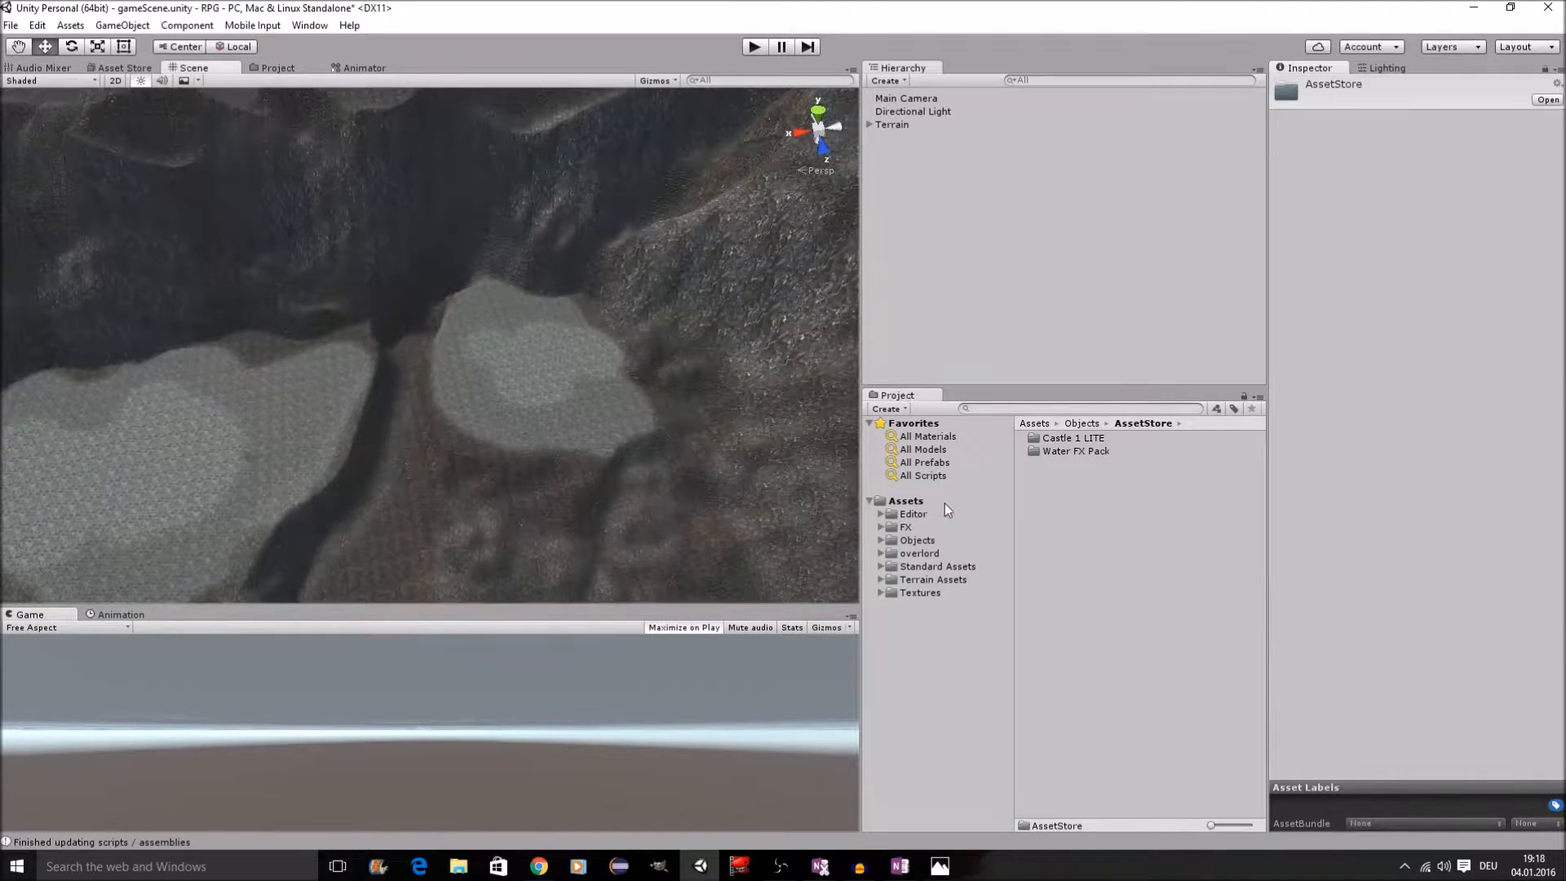
{"action": "scroll", "coordinate": [593, 345], "scroll_direction": "down", "scroll_amount": 8}
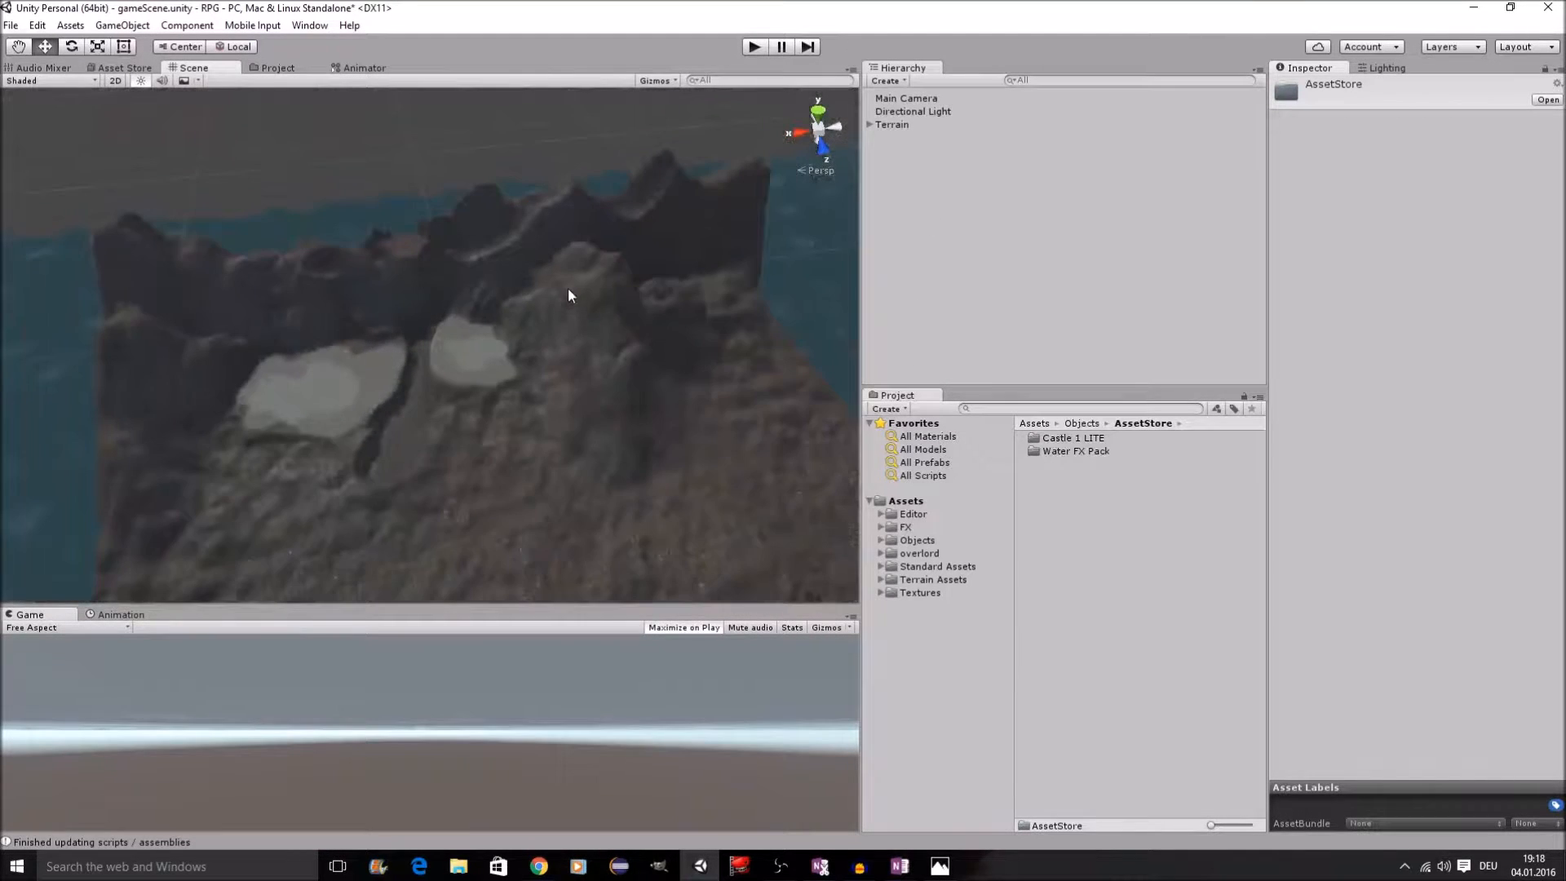
{"action": "scroll", "coordinate": [563, 277], "scroll_direction": "down", "scroll_amount": 5}
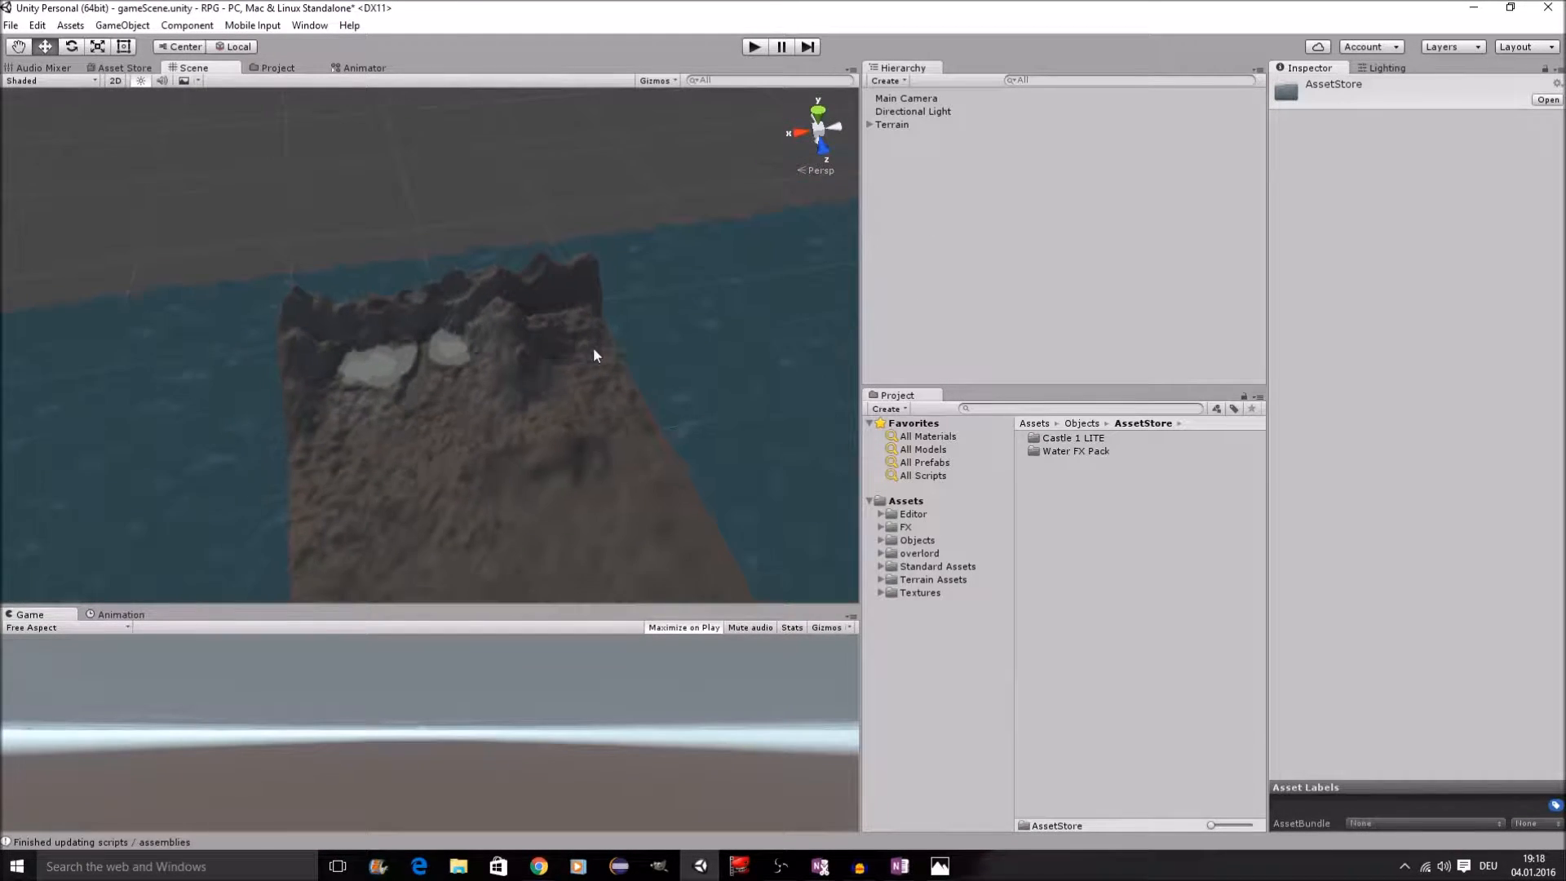
{"action": "right_click_drag", "start_coordinate": [653, 437], "coordinate": [616, 300]}
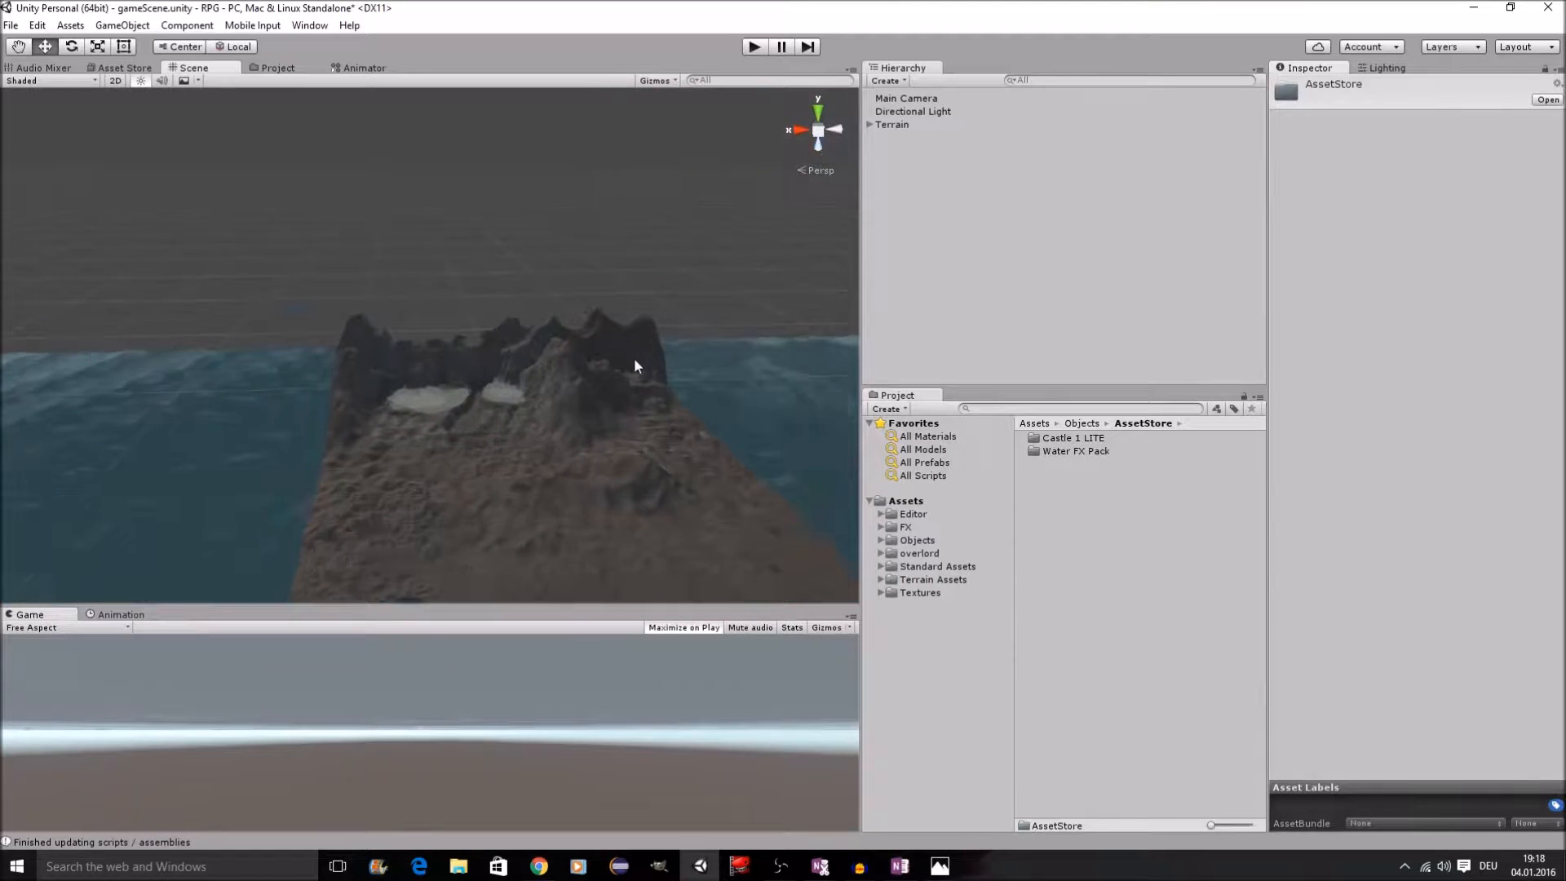
{"action": "scroll", "coordinate": [634, 364], "scroll_direction": "up", "scroll_amount": 8}
{"action": "middle_click_drag", "start_coordinate": [645, 445], "coordinate": [659, 371]}
{"action": "scroll", "coordinate": [644, 367], "scroll_direction": "up", "scroll_amount": 10}
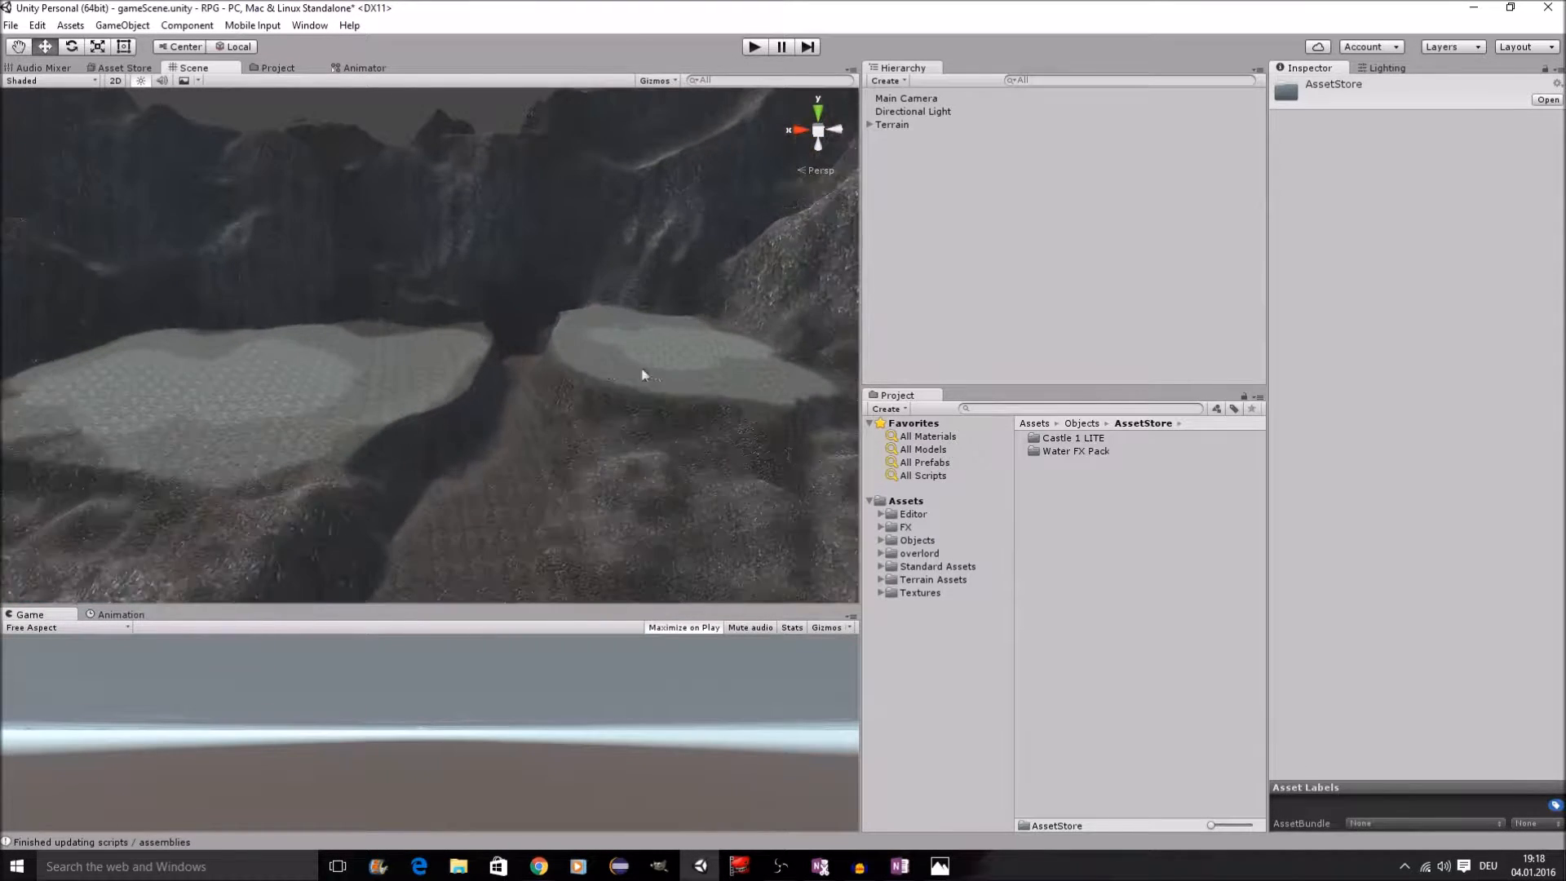
Step: Place the LordPrefab character from overlord/models on the near edge of the right plateau
{"action": "left_click", "coordinate": [933, 555]}
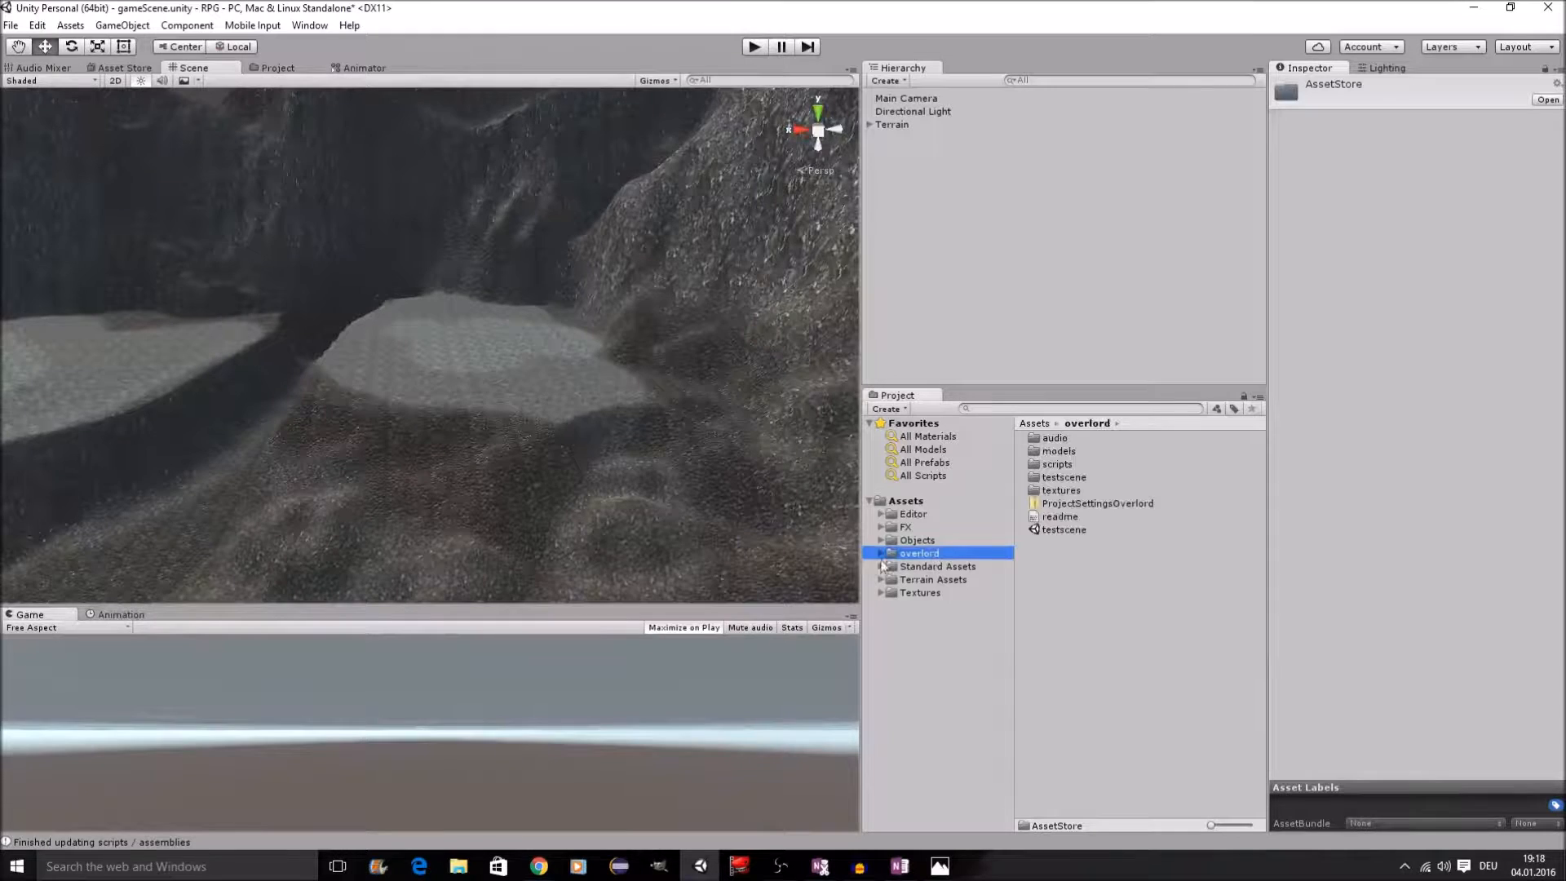
{"action": "left_click", "coordinate": [881, 554]}
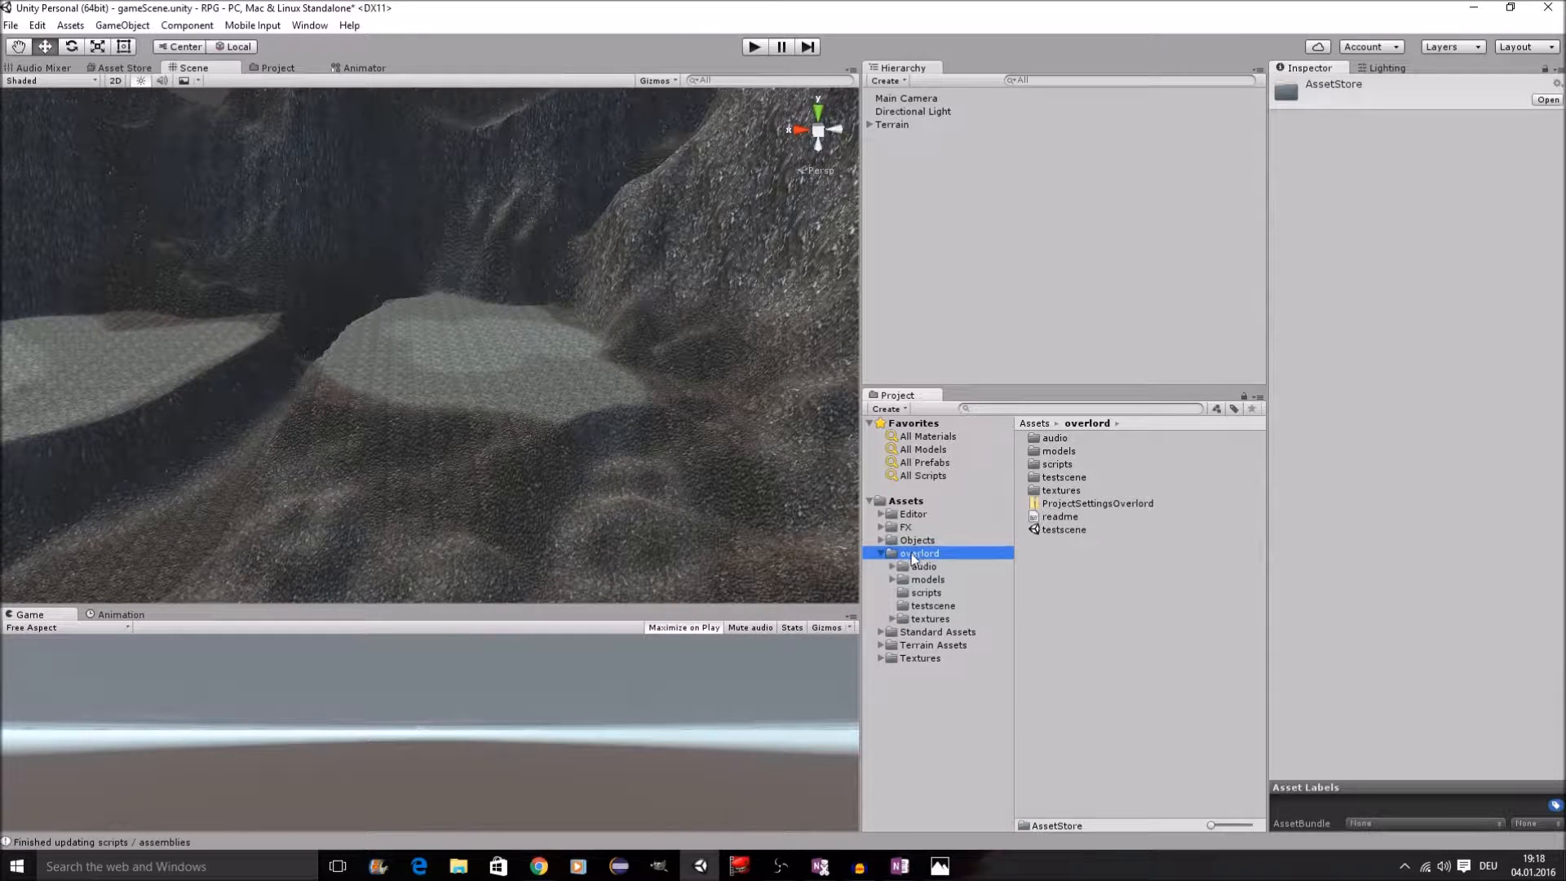
{"action": "left_click", "coordinate": [928, 580]}
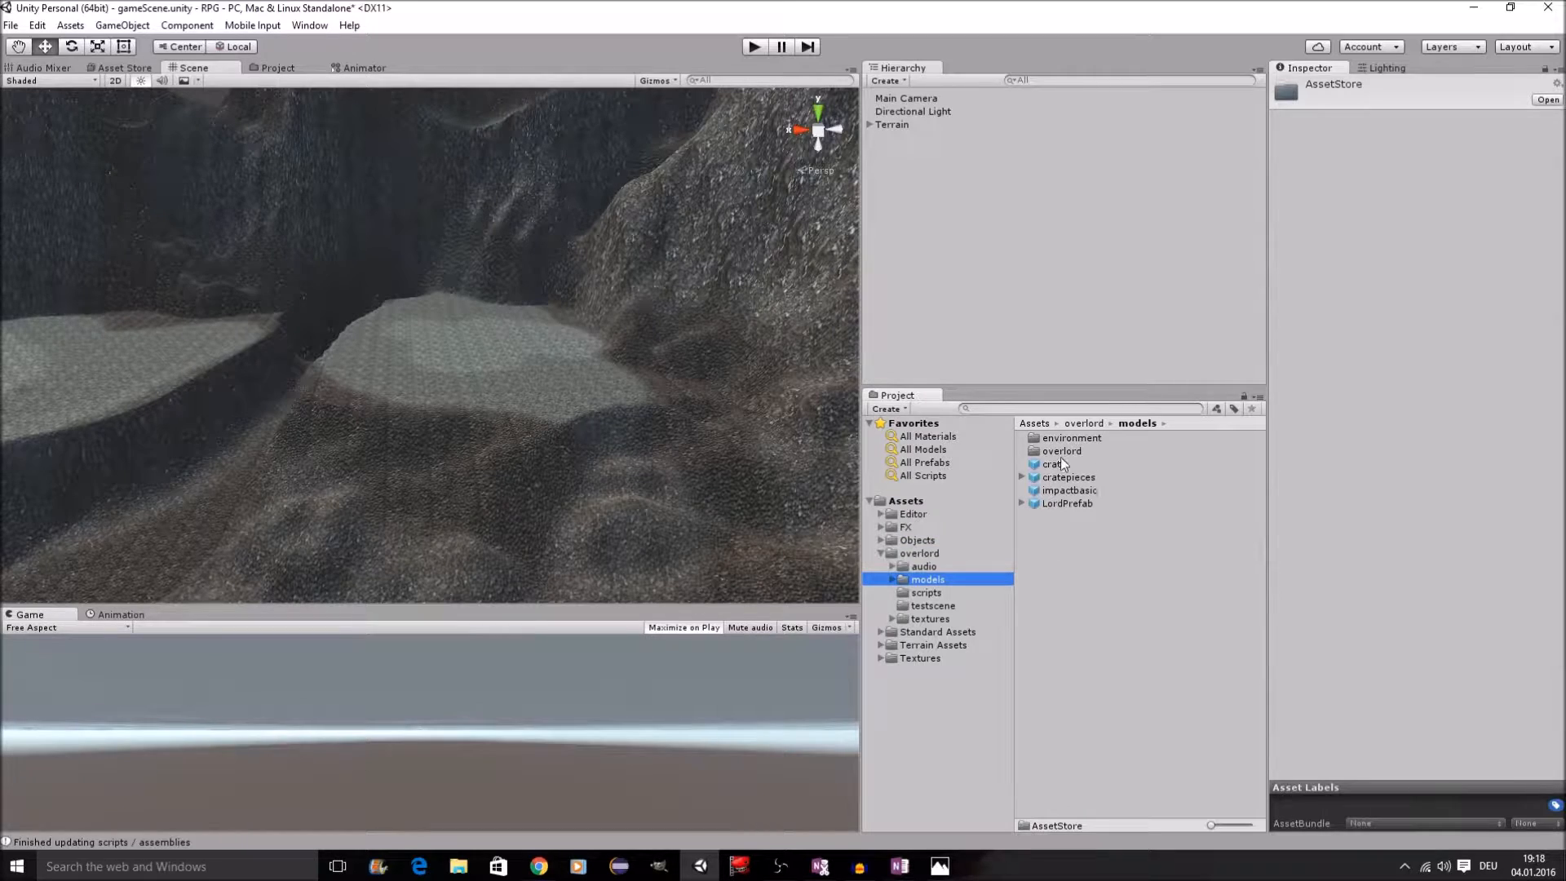
{"action": "left_click", "coordinate": [1075, 504]}
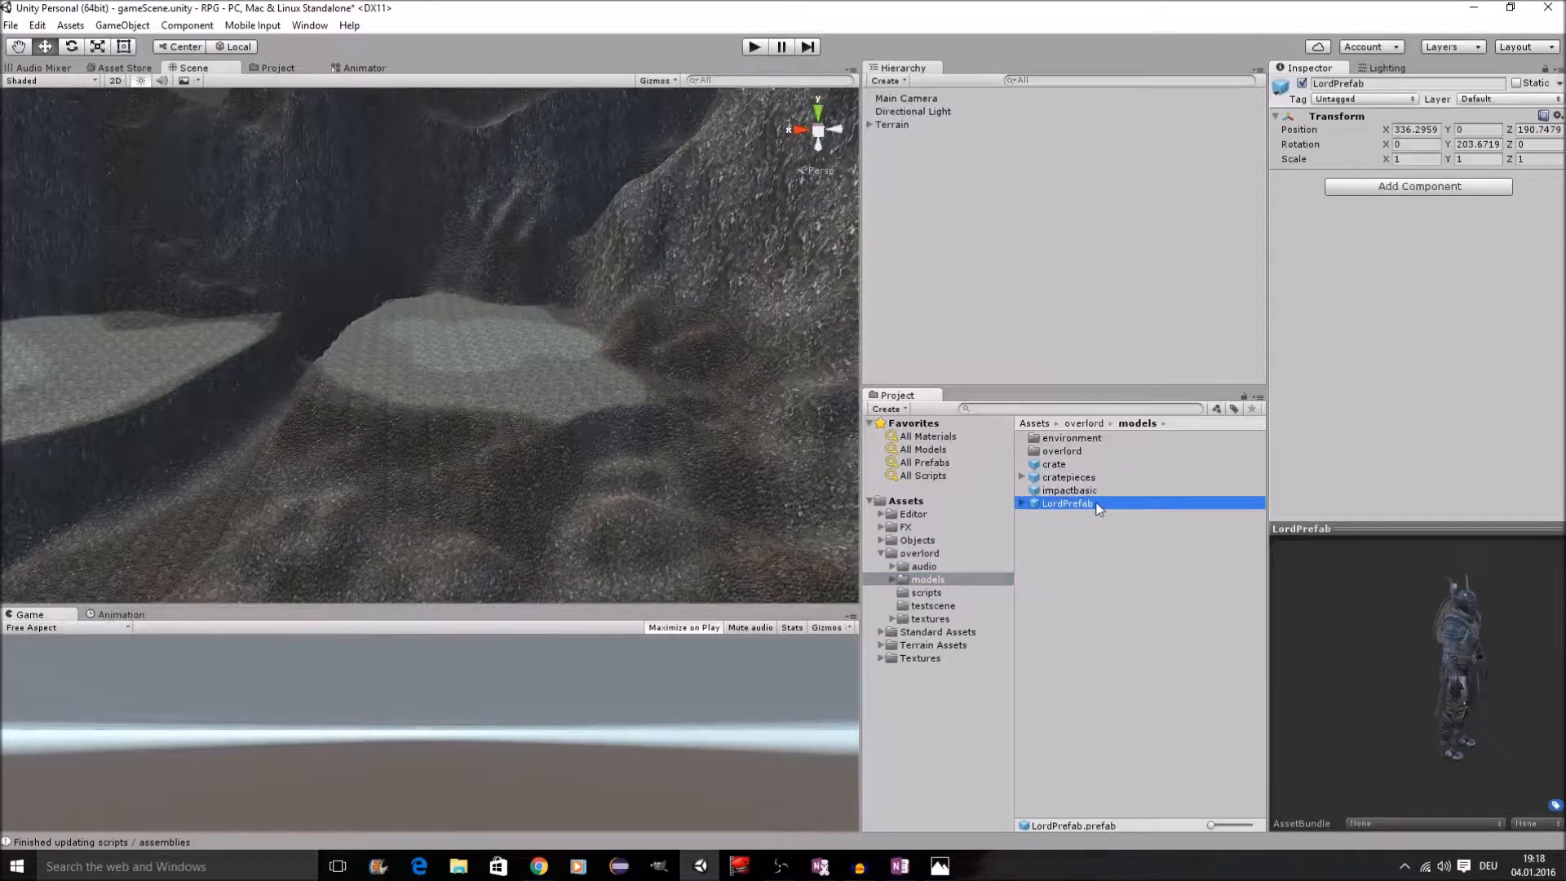
{"action": "left_click_drag", "start_coordinate": [1094, 506], "coordinate": [391, 380]}
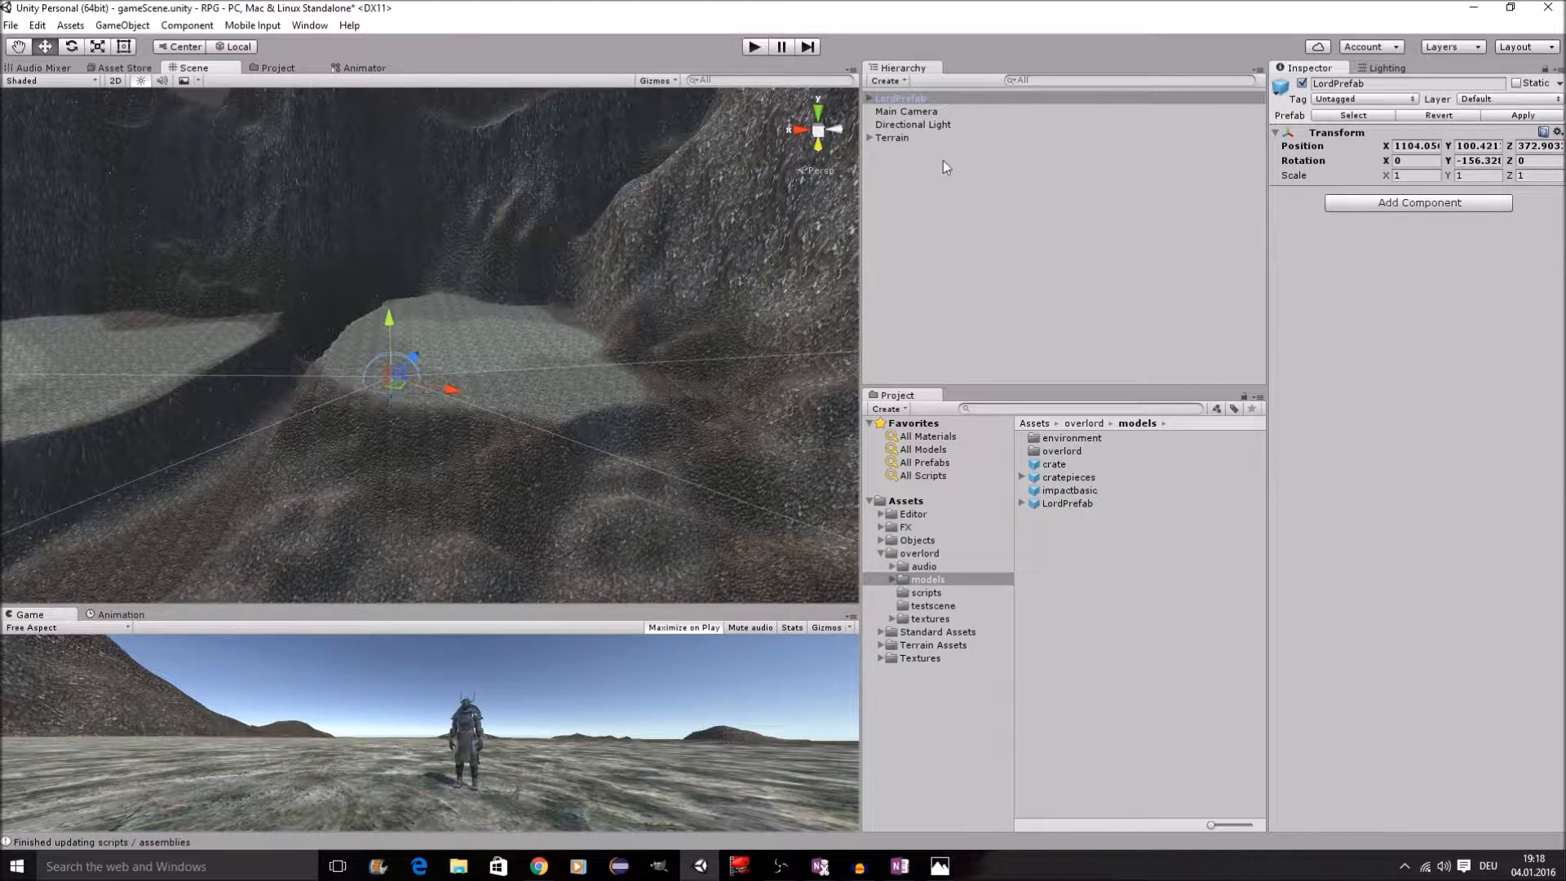
Step: Delete the scene's original standalone Main Camera, keeping the camera inside LordPrefab
{"action": "left_click", "coordinate": [932, 111]}
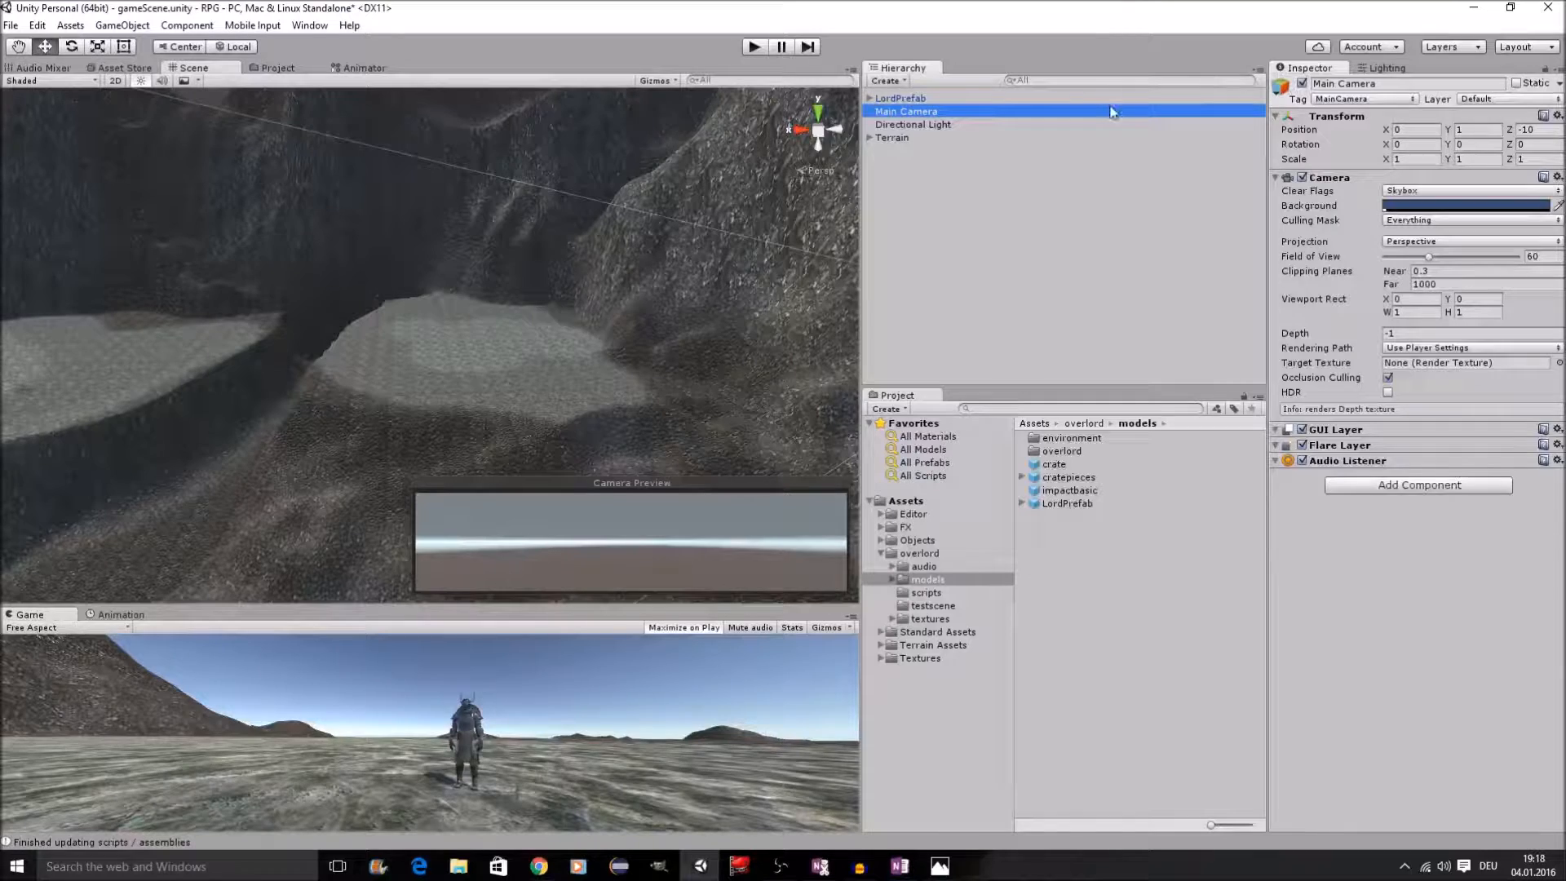
{"action": "right_click", "coordinate": [1048, 113]}
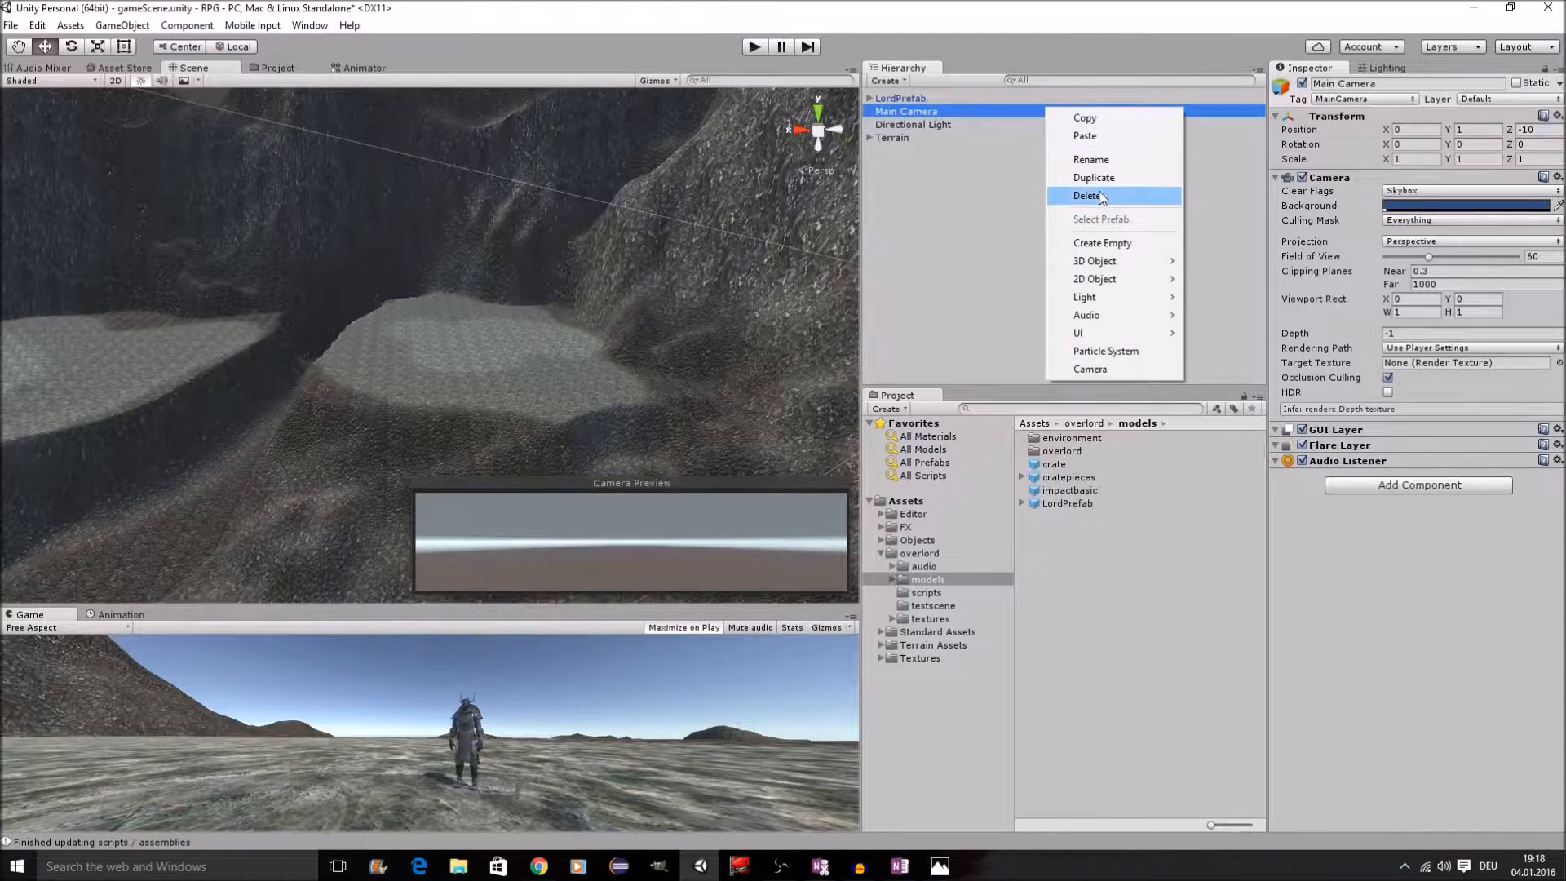
{"action": "left_click", "coordinate": [1078, 193]}
Step: Set Speed to 40 in the Overlordcontrol script on LordPrefab's overlord child
{"action": "left_click", "coordinate": [889, 98]}
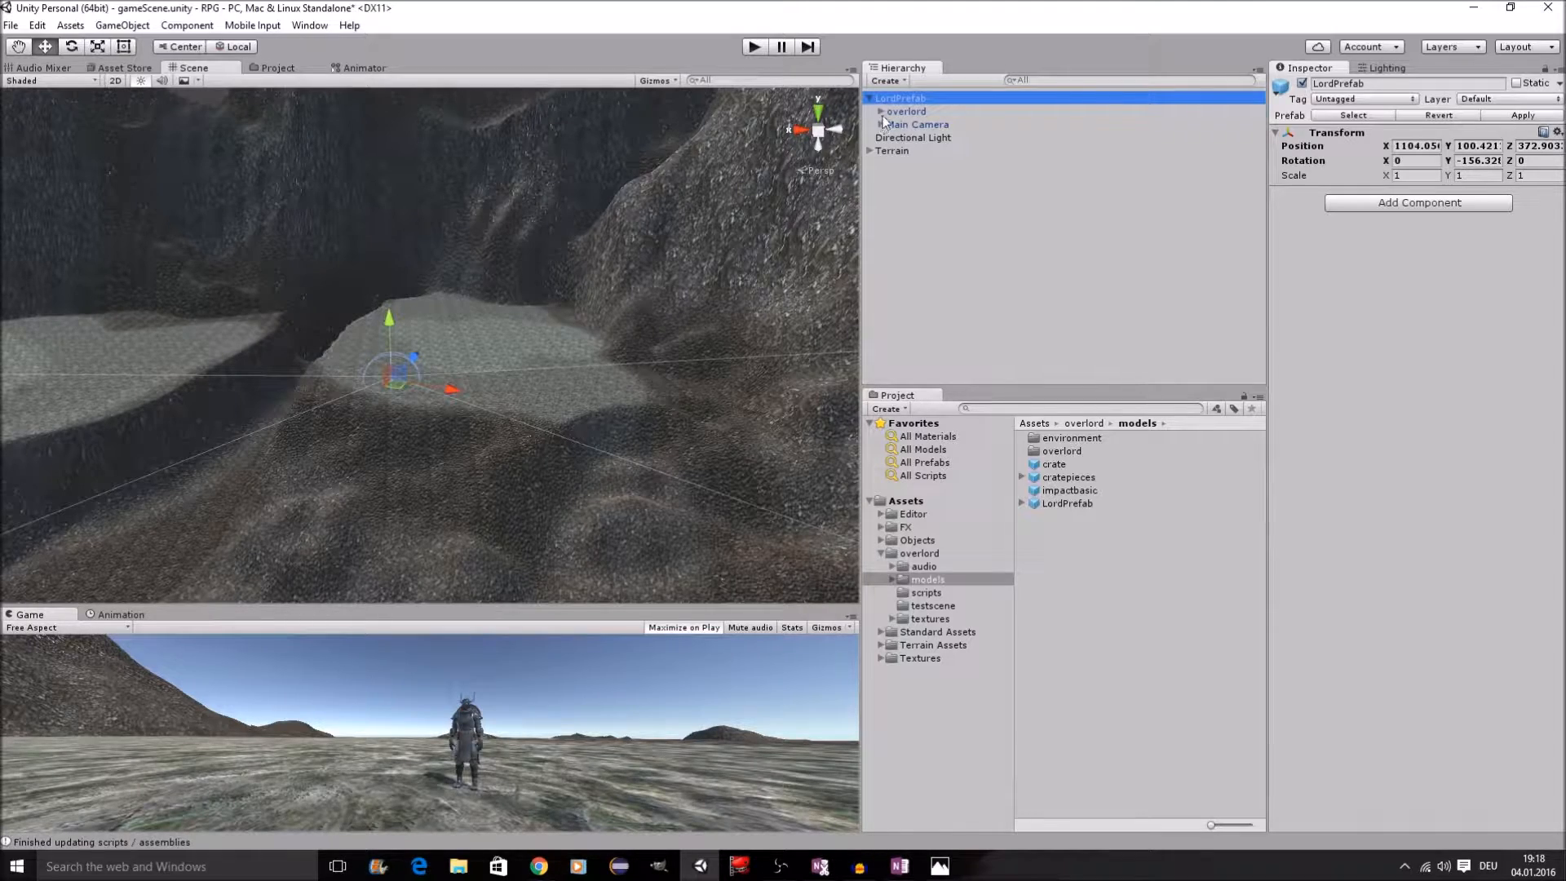
{"action": "left_click", "coordinate": [886, 112]}
{"action": "left_click", "coordinate": [881, 112]}
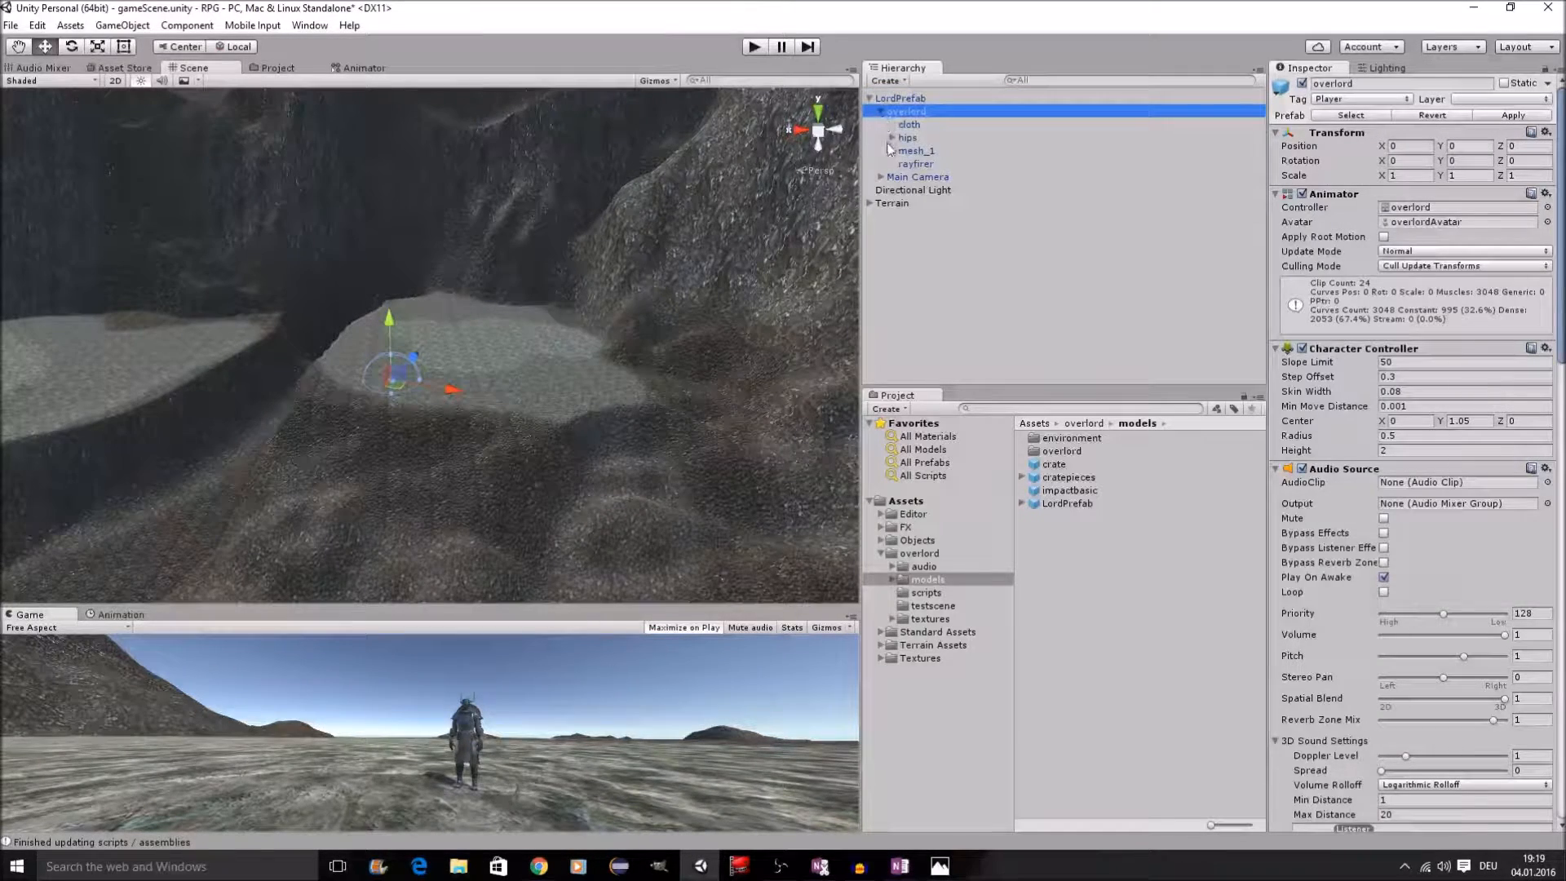
{"action": "left_click", "coordinate": [881, 112]}
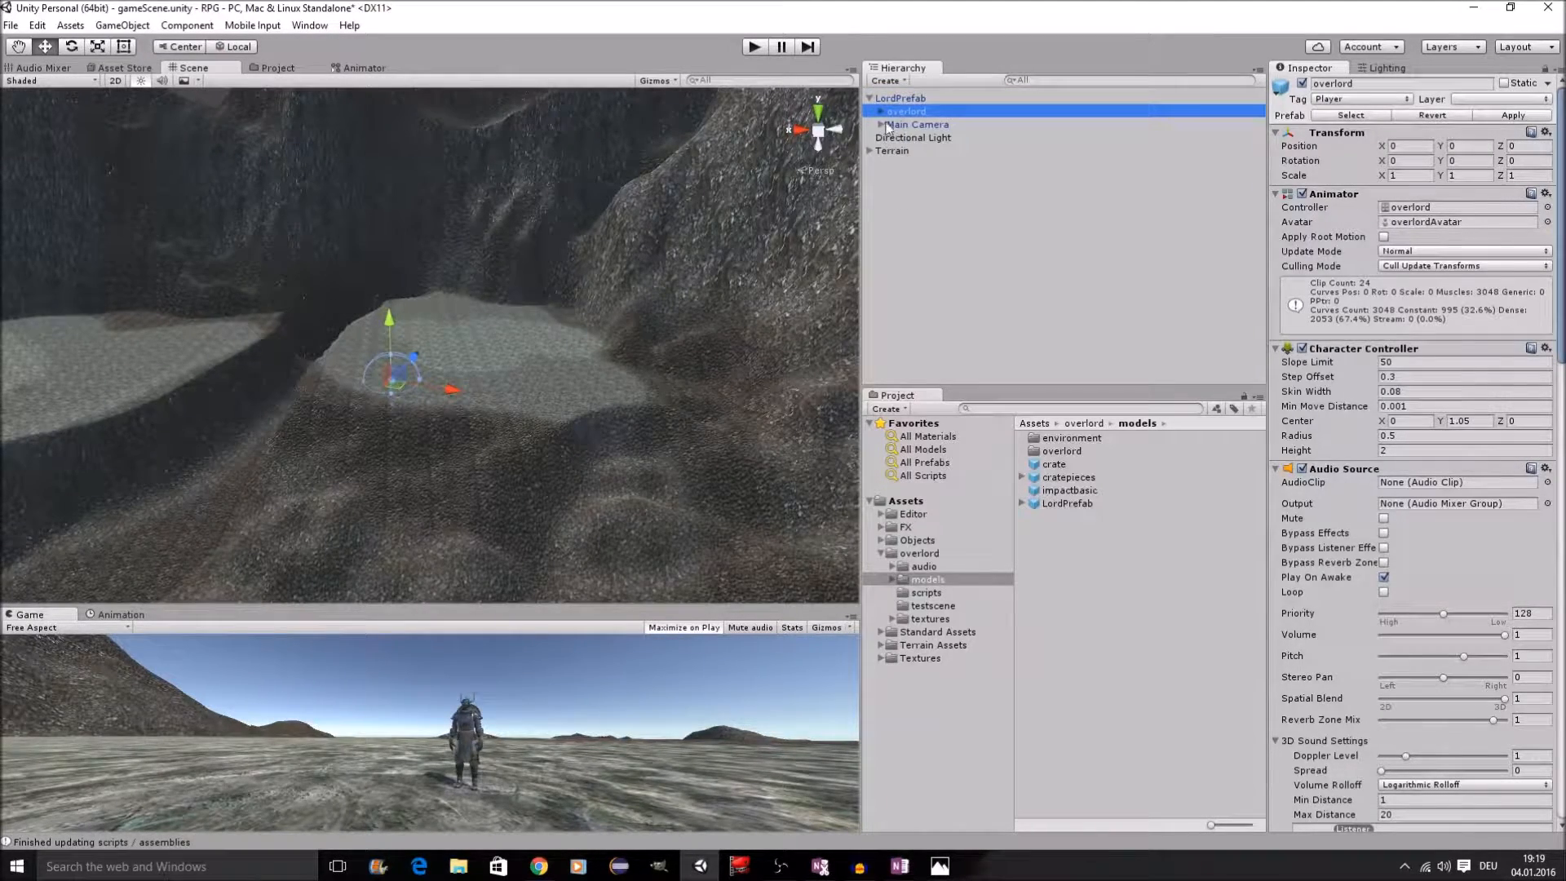
{"action": "left_click", "coordinate": [901, 99]}
{"action": "left_click", "coordinate": [890, 115]}
{"action": "scroll", "coordinate": [1359, 249], "scroll_direction": "down", "scroll_amount": 10}
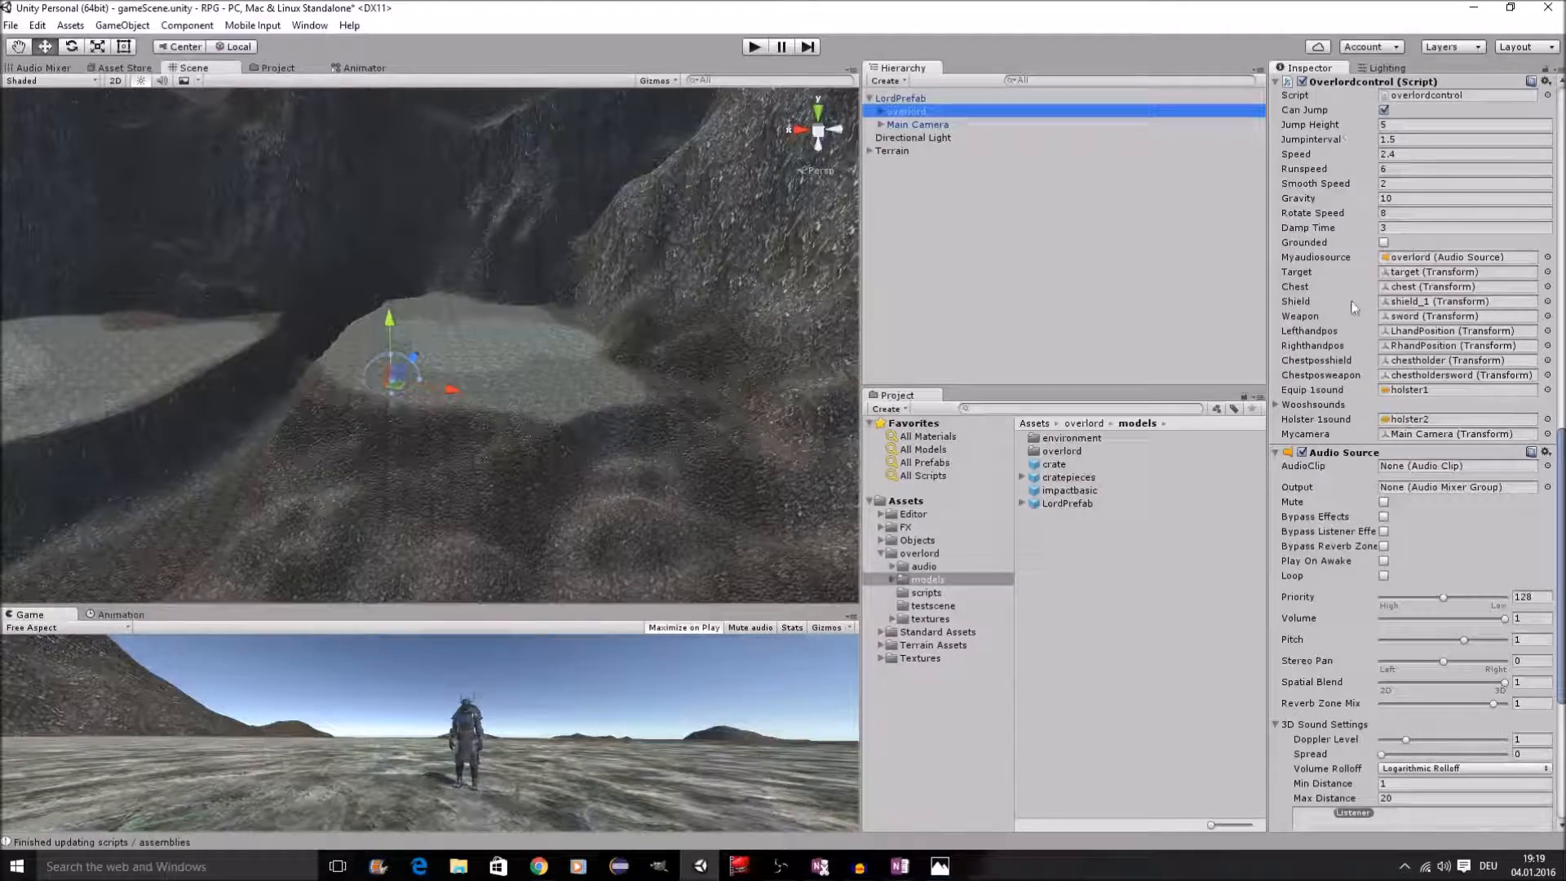
{"action": "scroll", "coordinate": [1373, 295], "scroll_direction": "down", "scroll_amount": 10}
{"action": "scroll", "coordinate": [1402, 349], "scroll_direction": "up", "scroll_amount": 10}
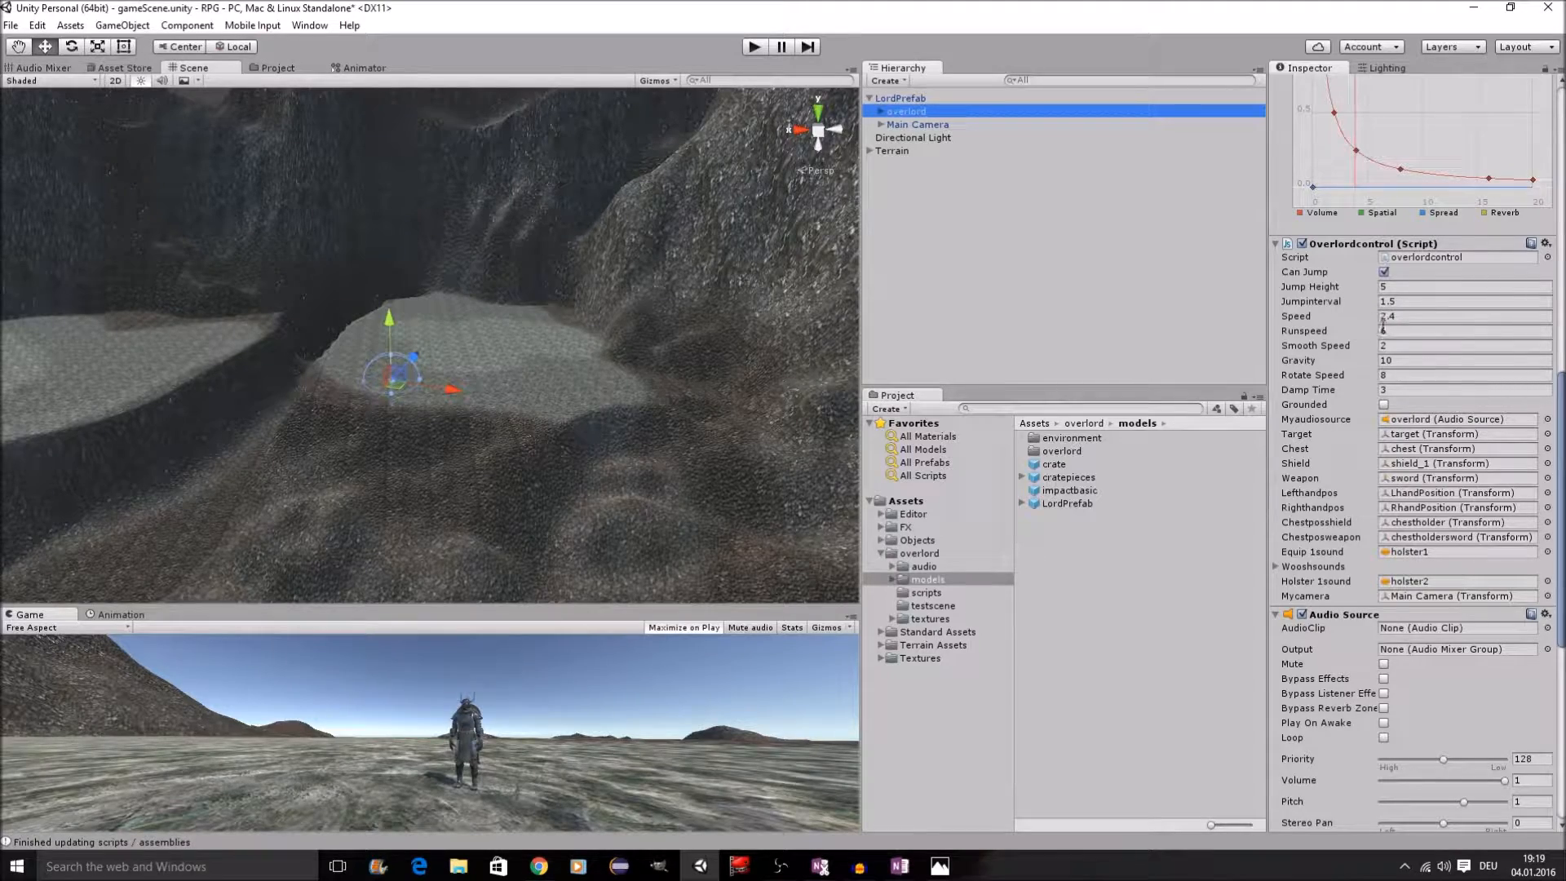
{"action": "left_click", "coordinate": [1406, 316]}
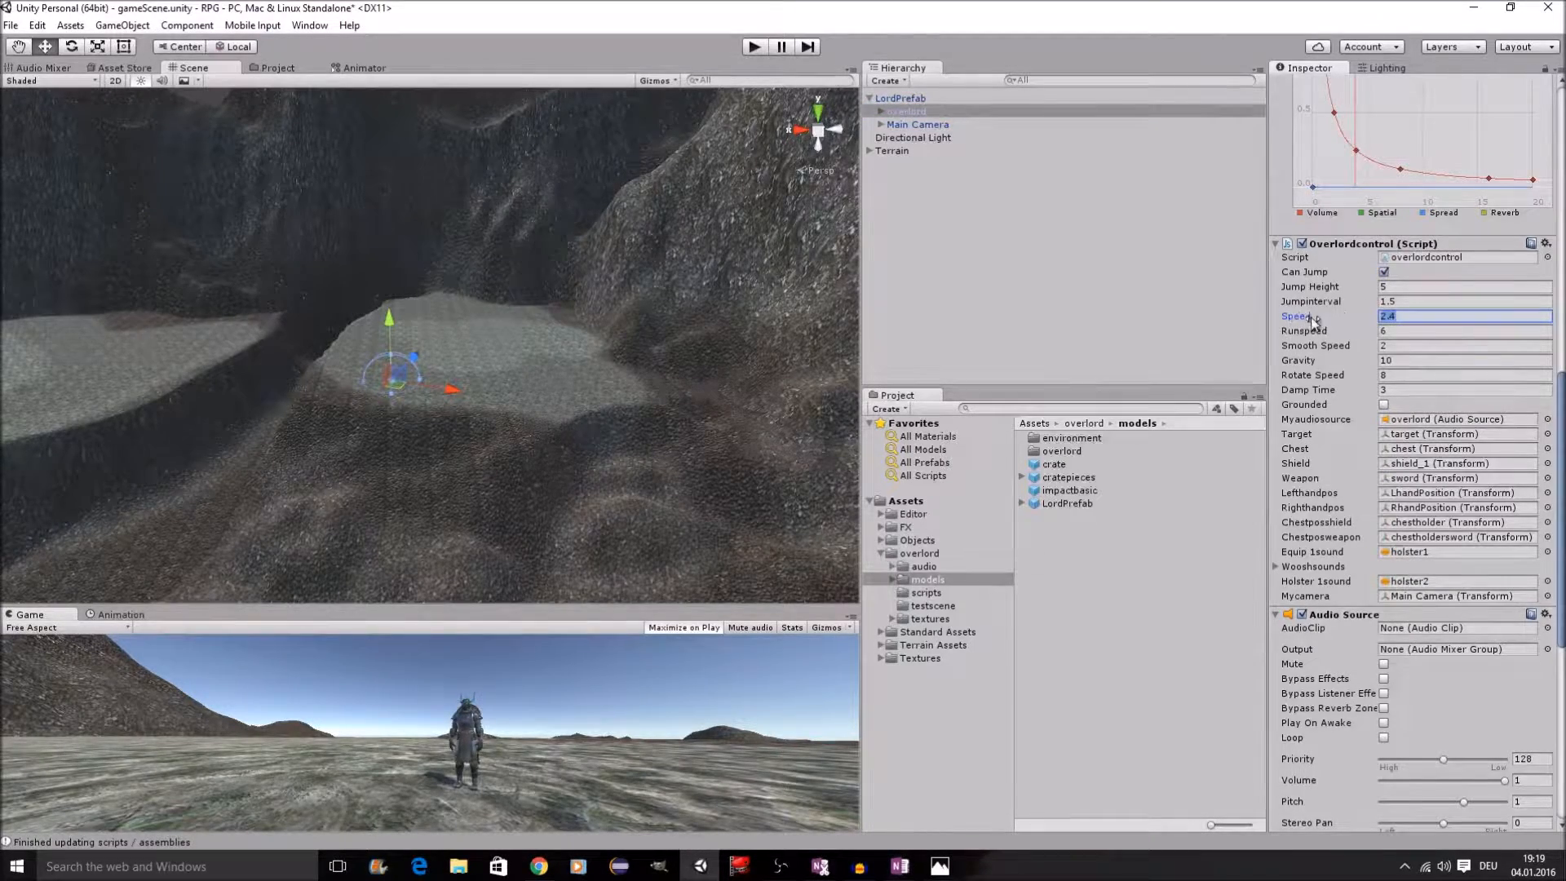
{"action": "left_click", "coordinate": [1382, 330]}
Step: Play-test the scene by running the character across the plateaus and along the chasm edge, and stop the test
{"action": "scroll", "coordinate": [456, 295], "scroll_direction": "down", "scroll_amount": 3}
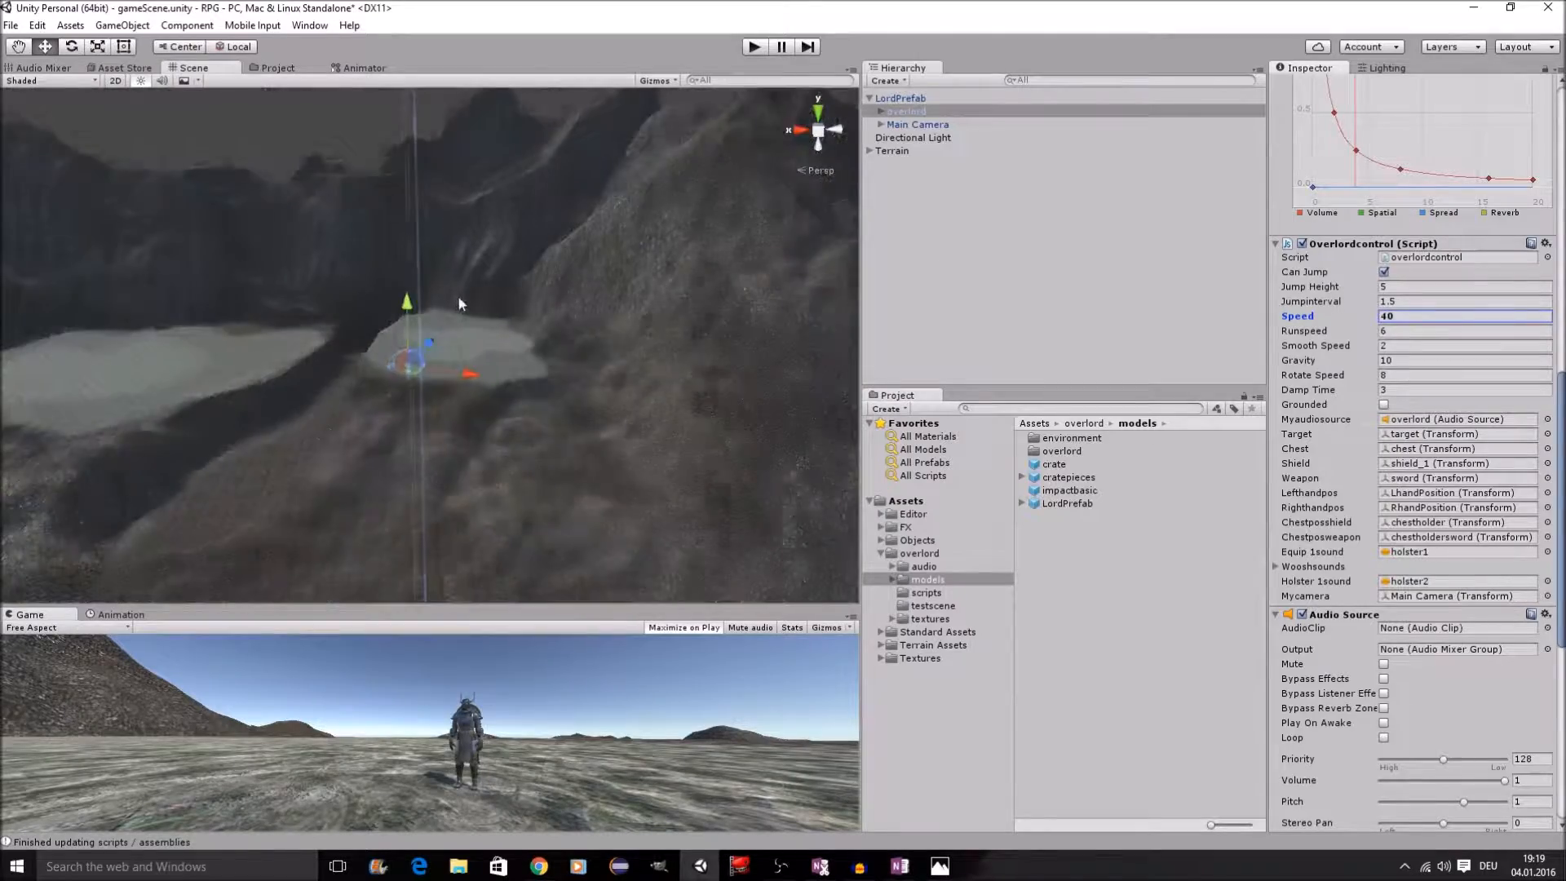
{"action": "scroll", "coordinate": [458, 295], "scroll_direction": "up", "scroll_amount": 4}
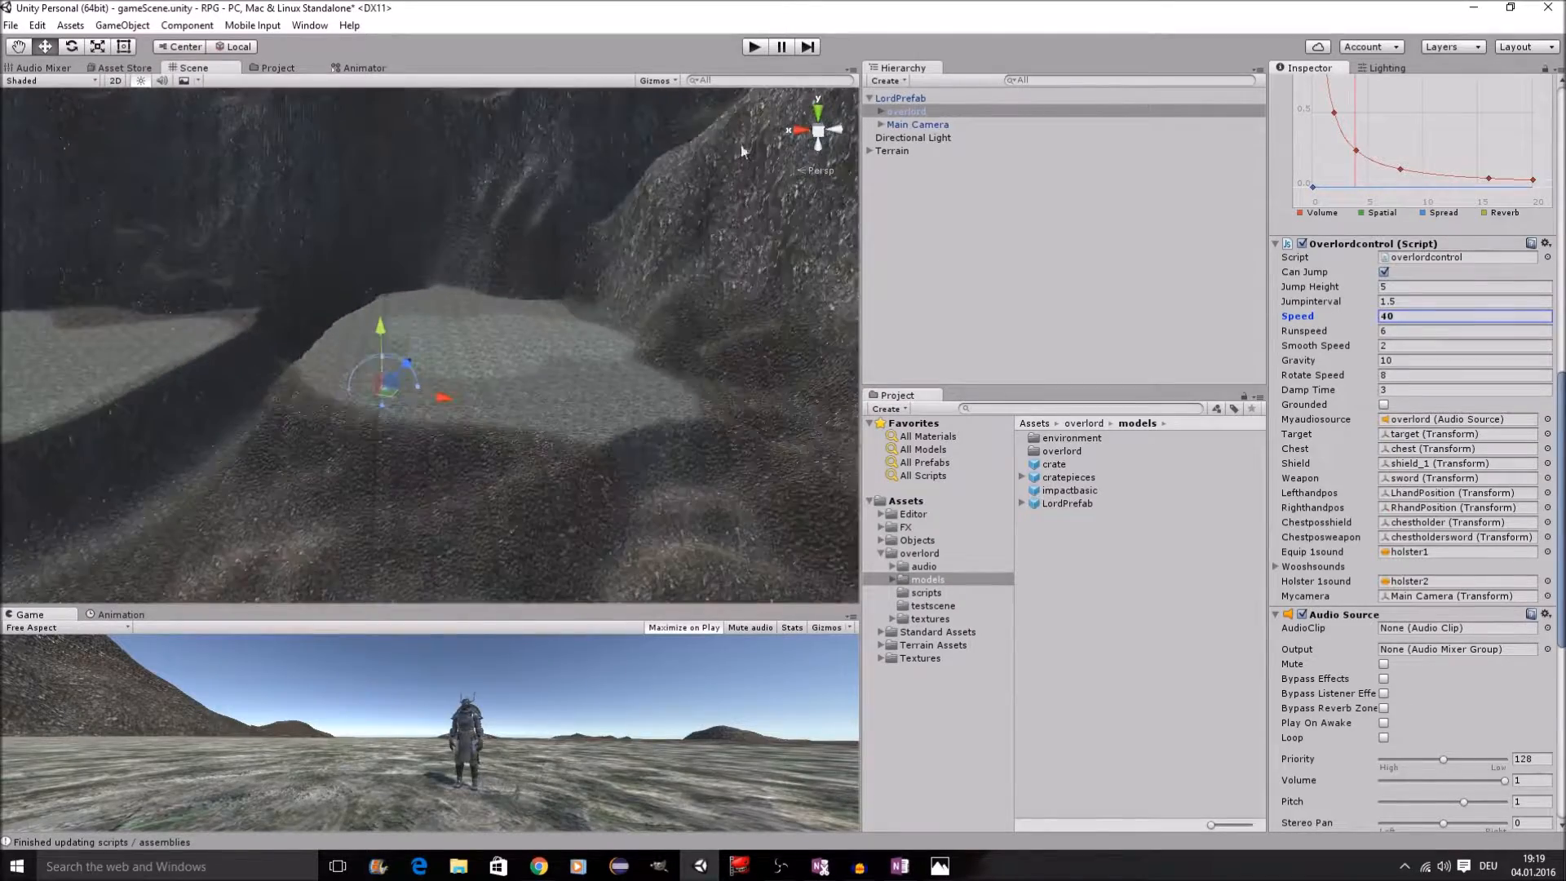
{"action": "left_click", "coordinate": [753, 48]}
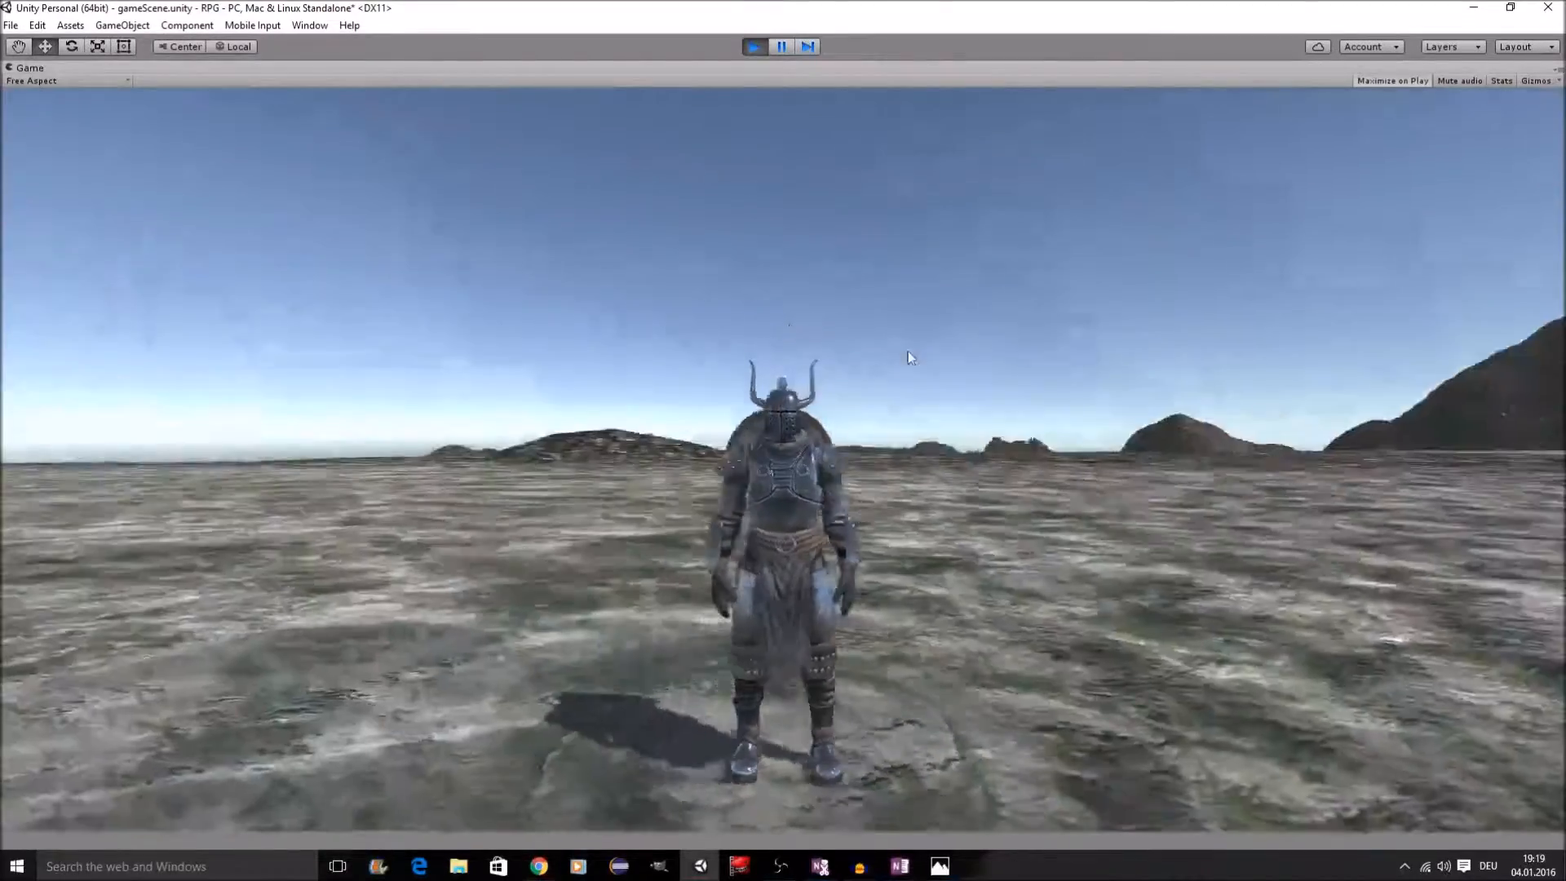
{"action": "key", "text": "w"}
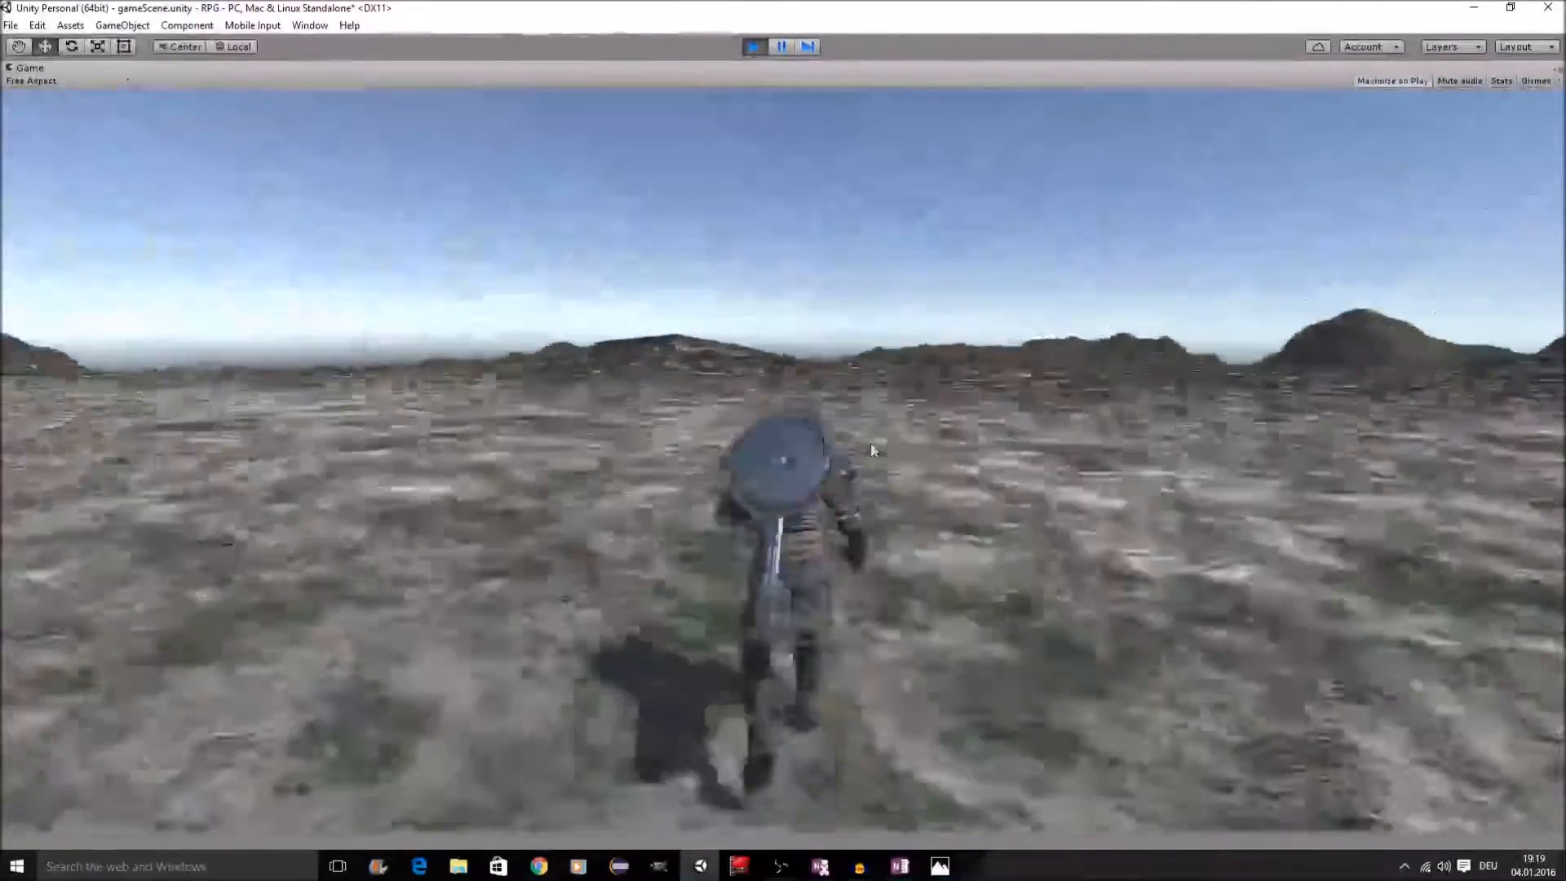
{"action": "key", "text": "a"}
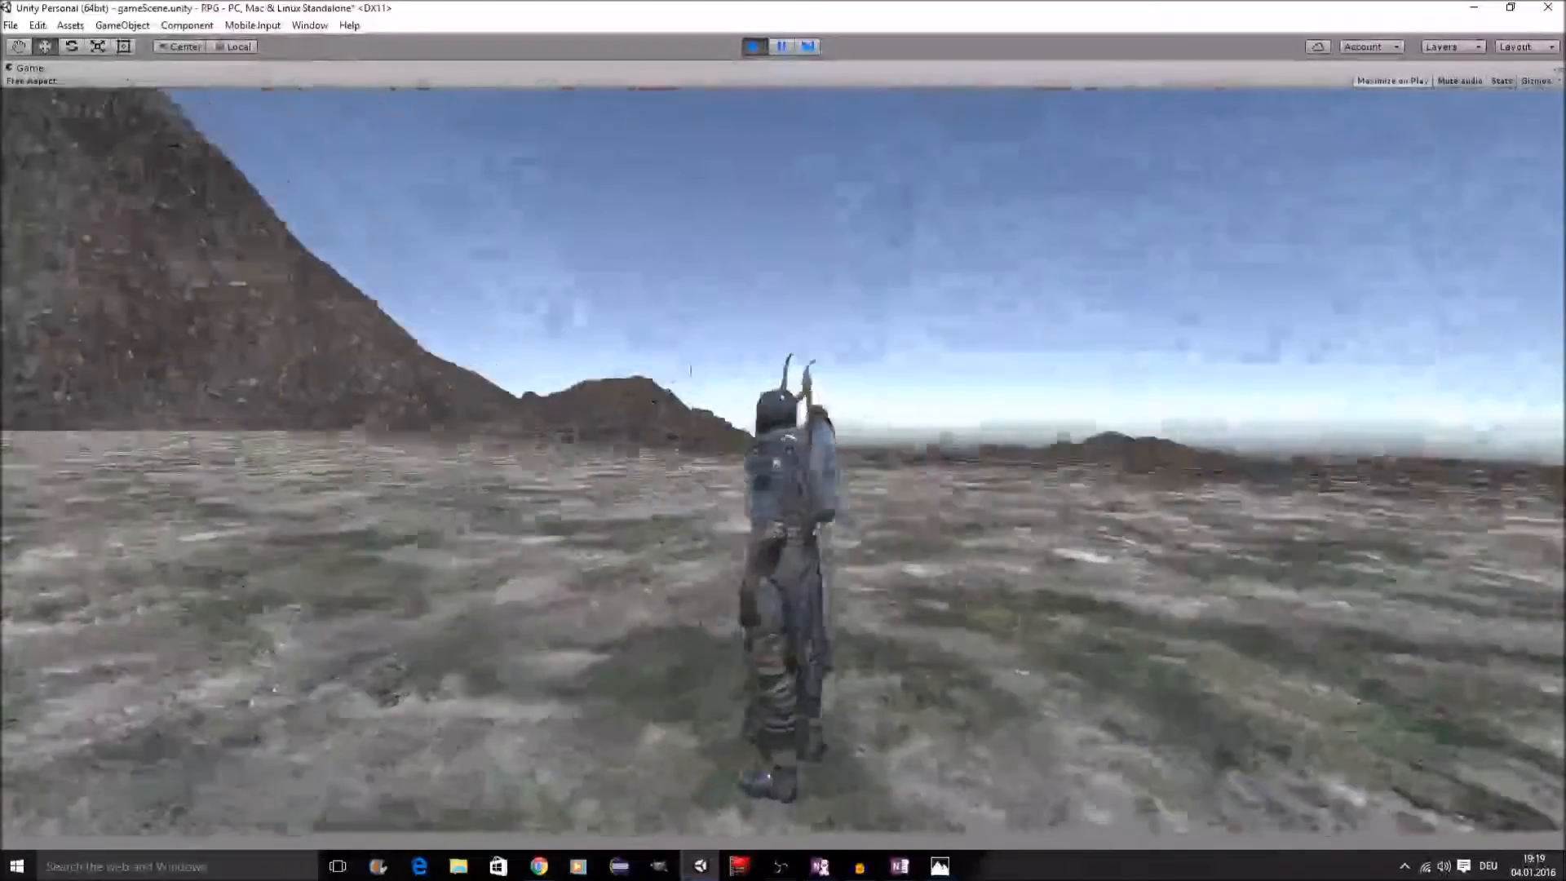
{"action": "key", "text": "w"}
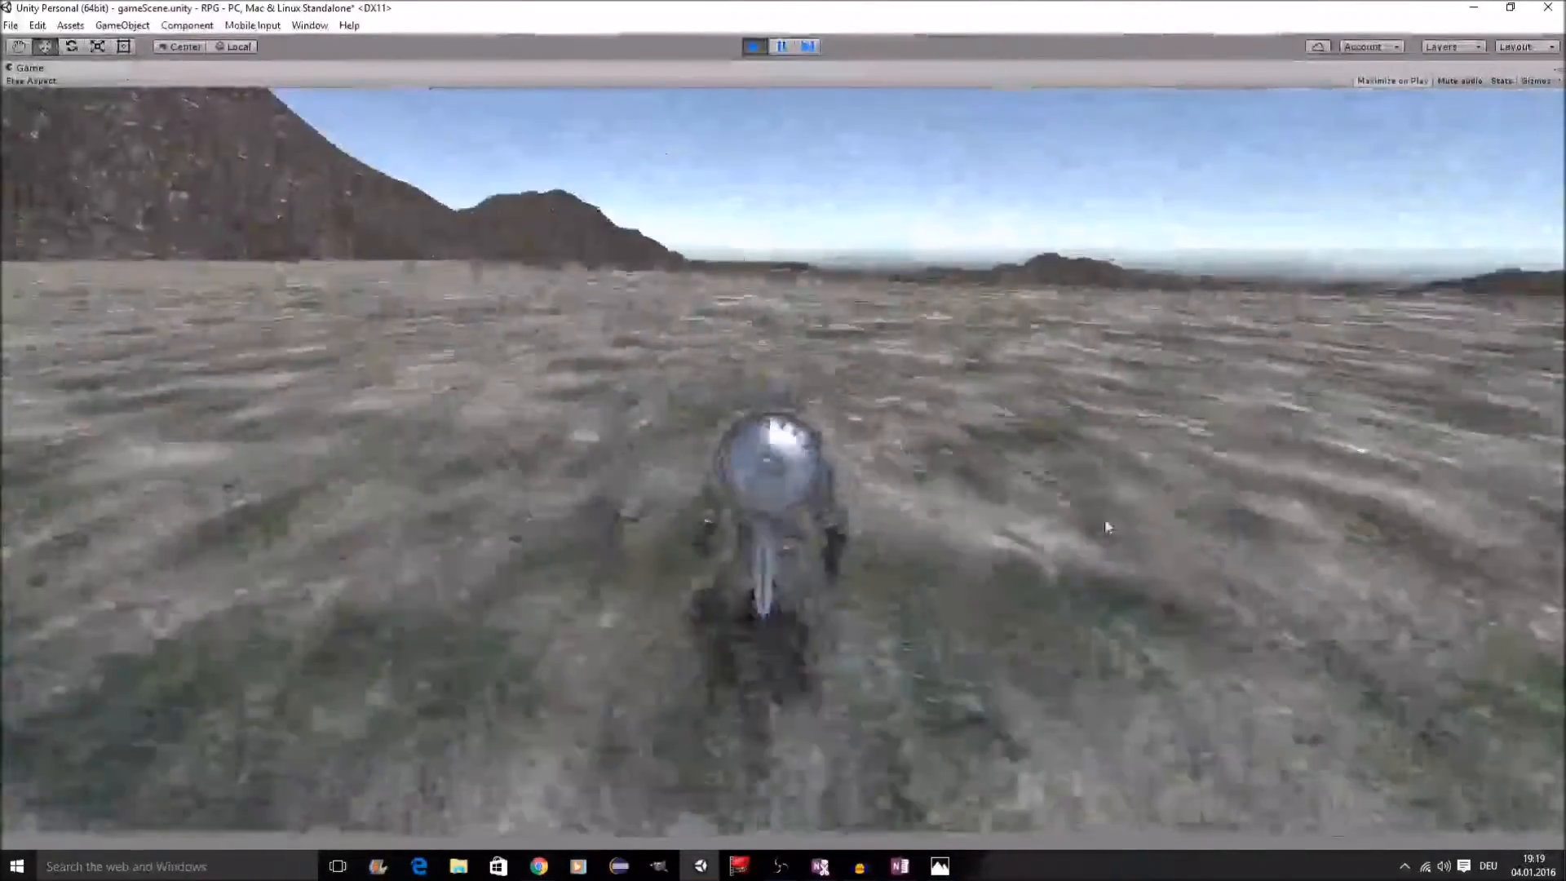
{"action": "key", "text": "w"}
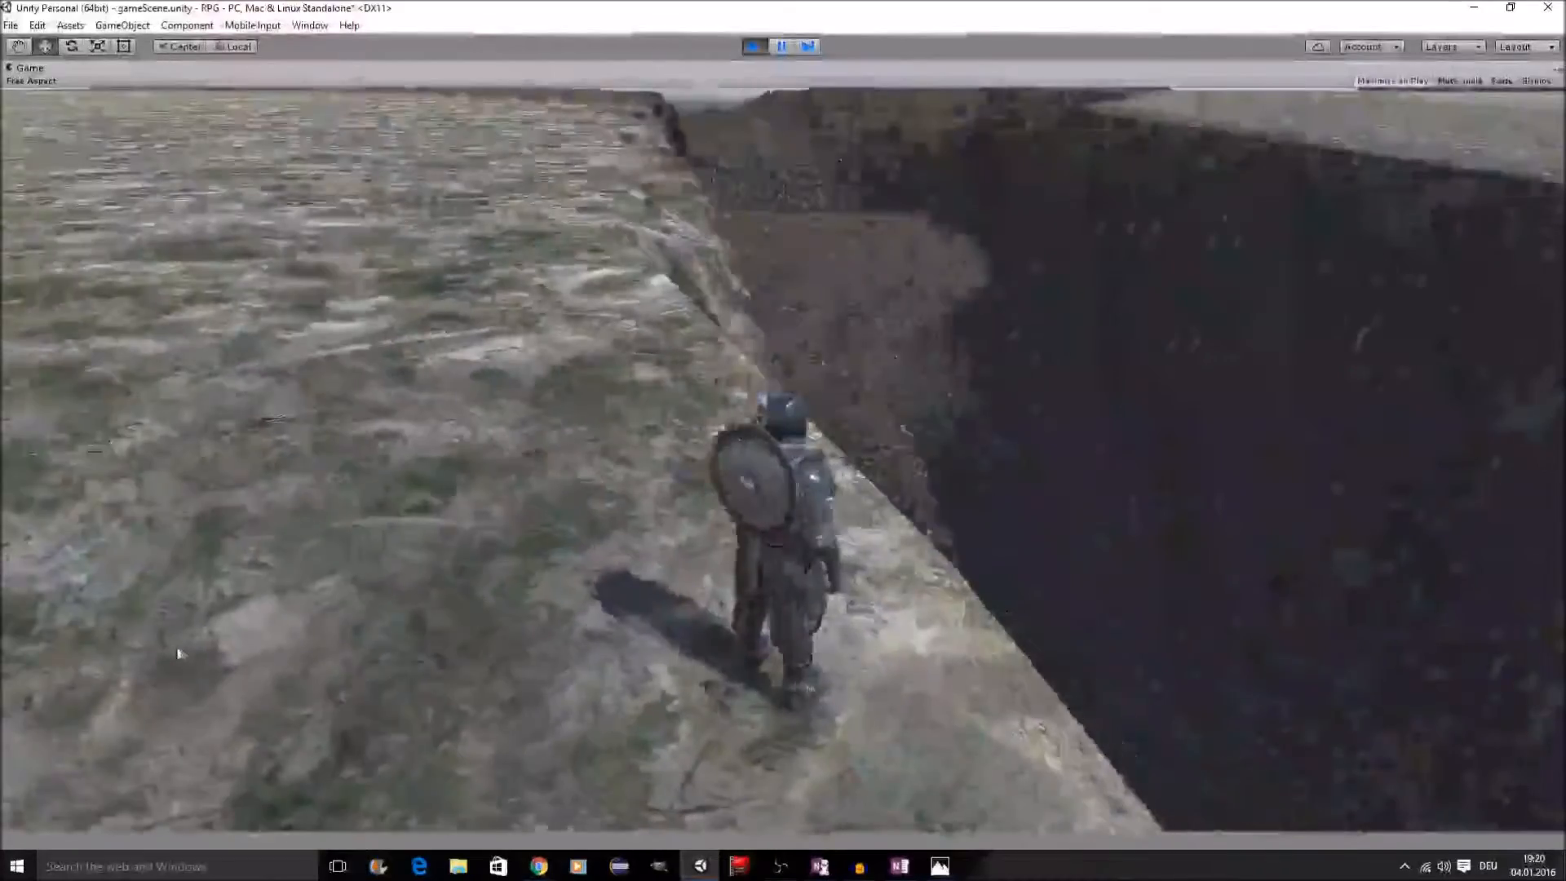
{"action": "key", "text": "w"}
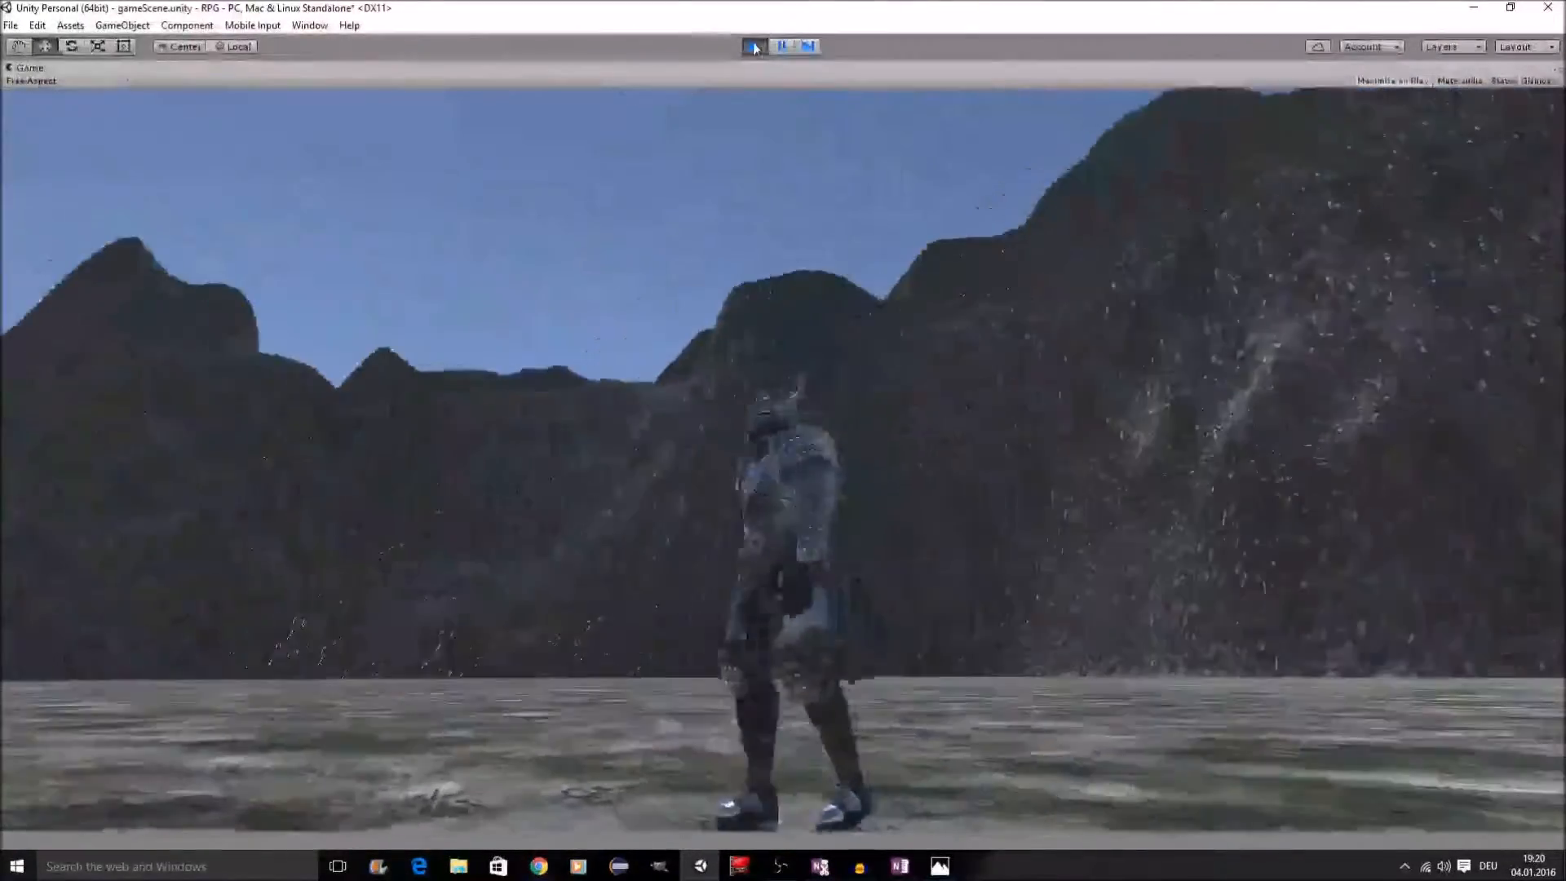
{"action": "left_click", "coordinate": [755, 47]}
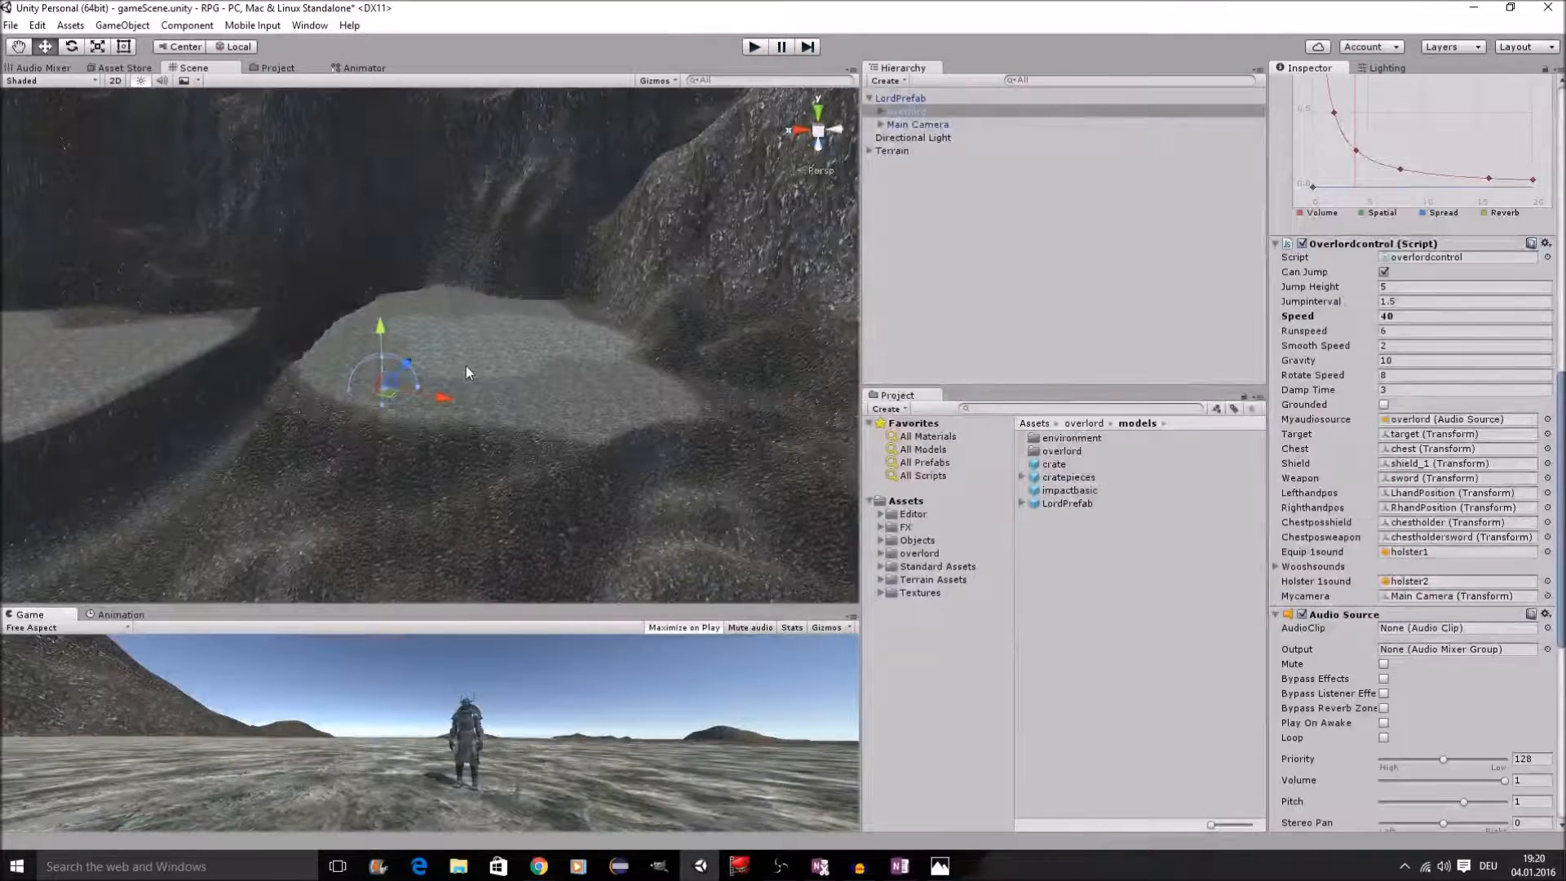
Step: Set the far clipping plane of LordPrefab's Main Camera to 3000
{"action": "left_click", "coordinate": [909, 122]}
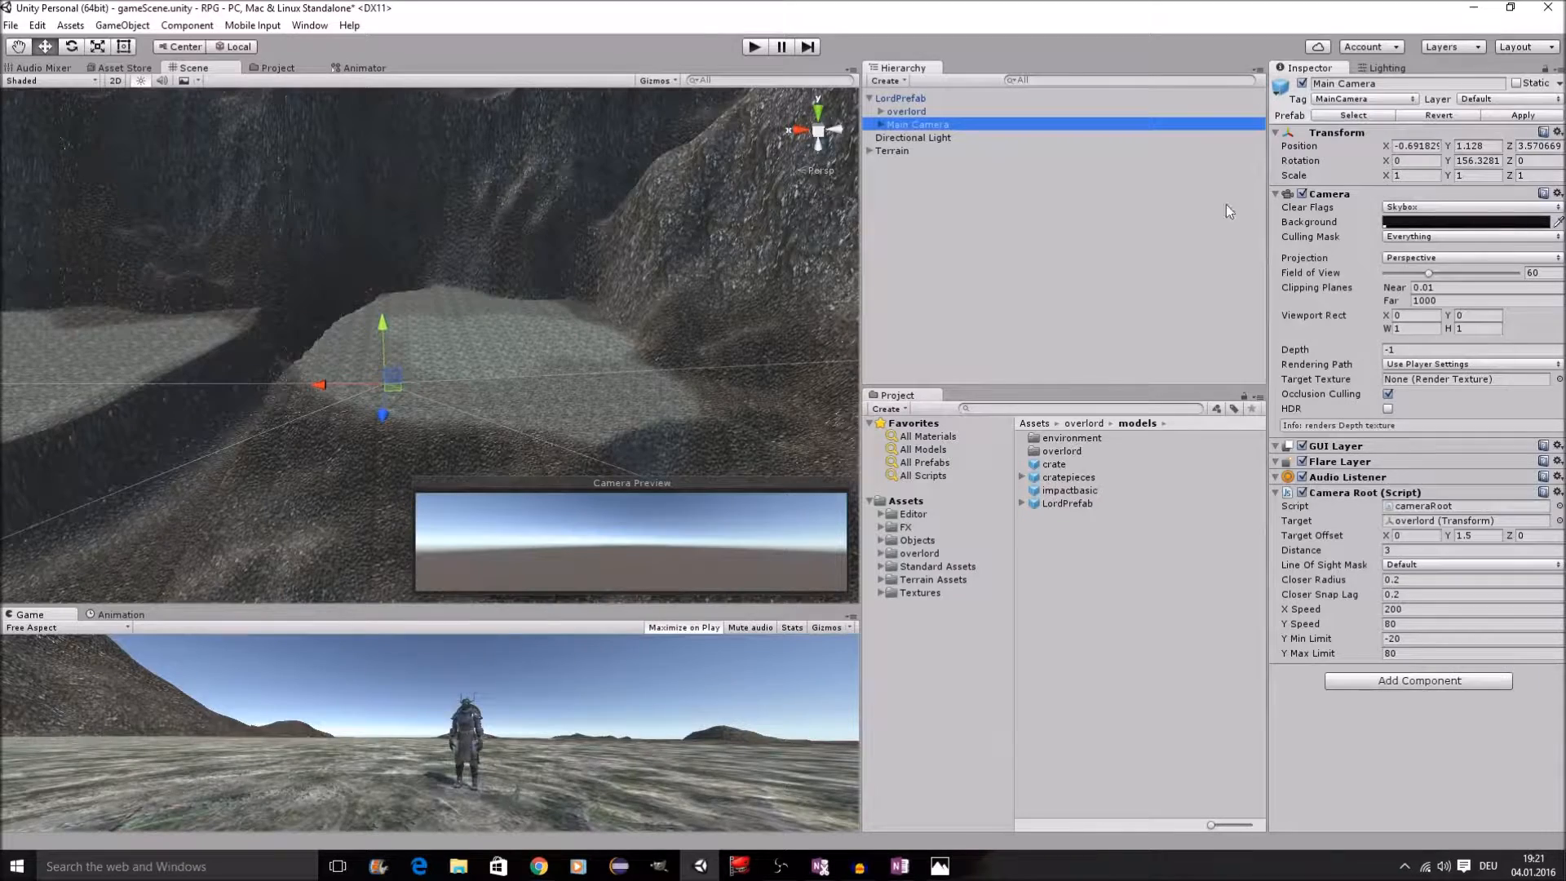
{"action": "left_click", "coordinate": [1424, 301]}
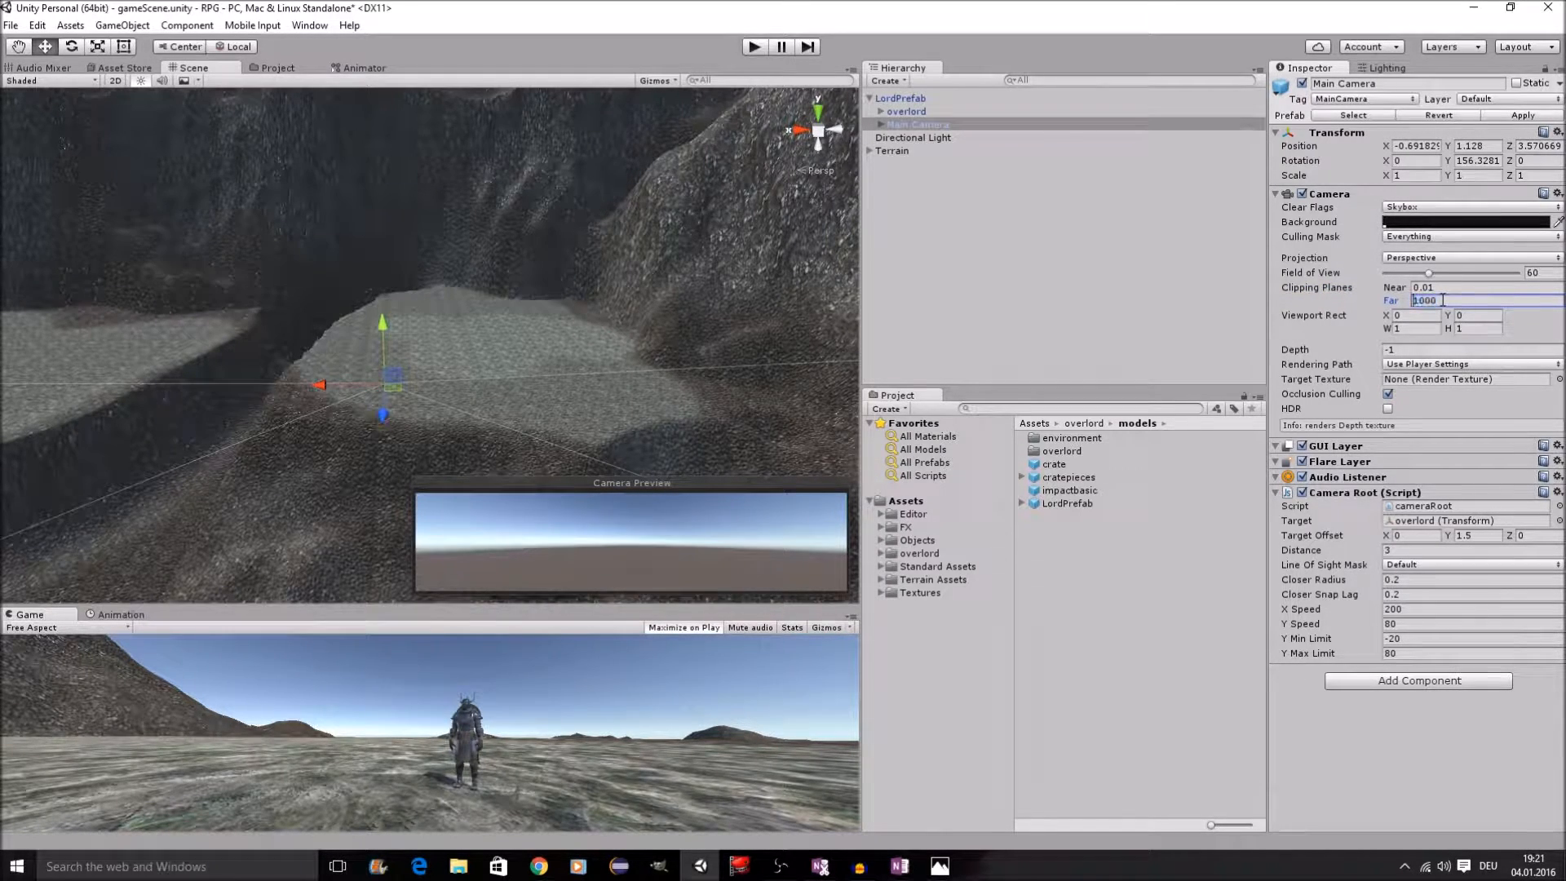
{"action": "type", "text": "3"}
Step: Play-test the scene again to check the distant mountains behind the character, and stop the test
{"action": "left_click", "coordinate": [755, 47]}
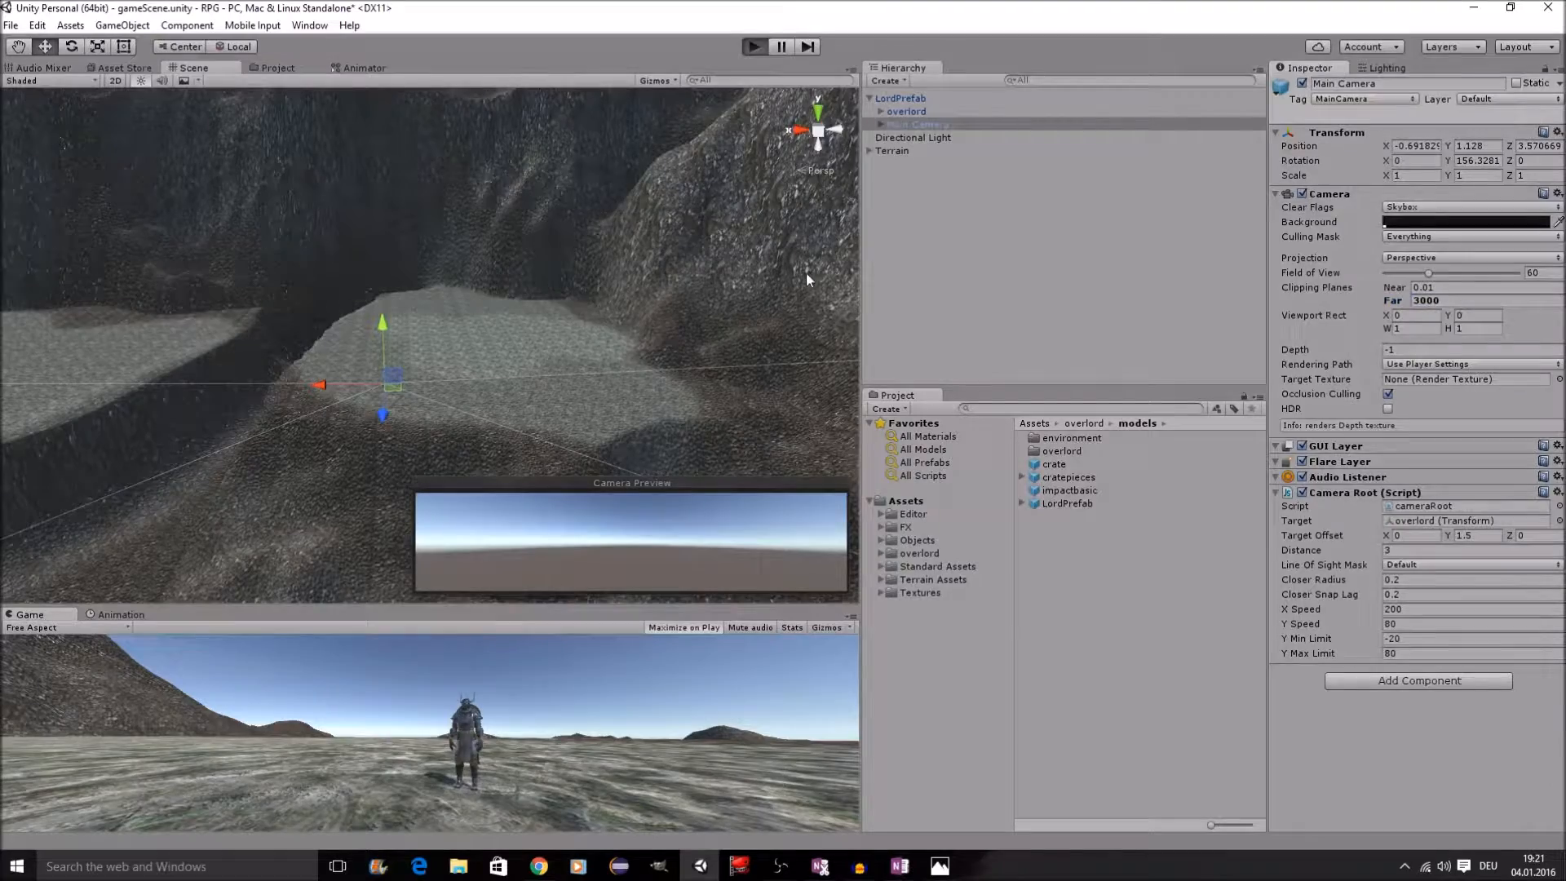
{"action": "key", "text": "w"}
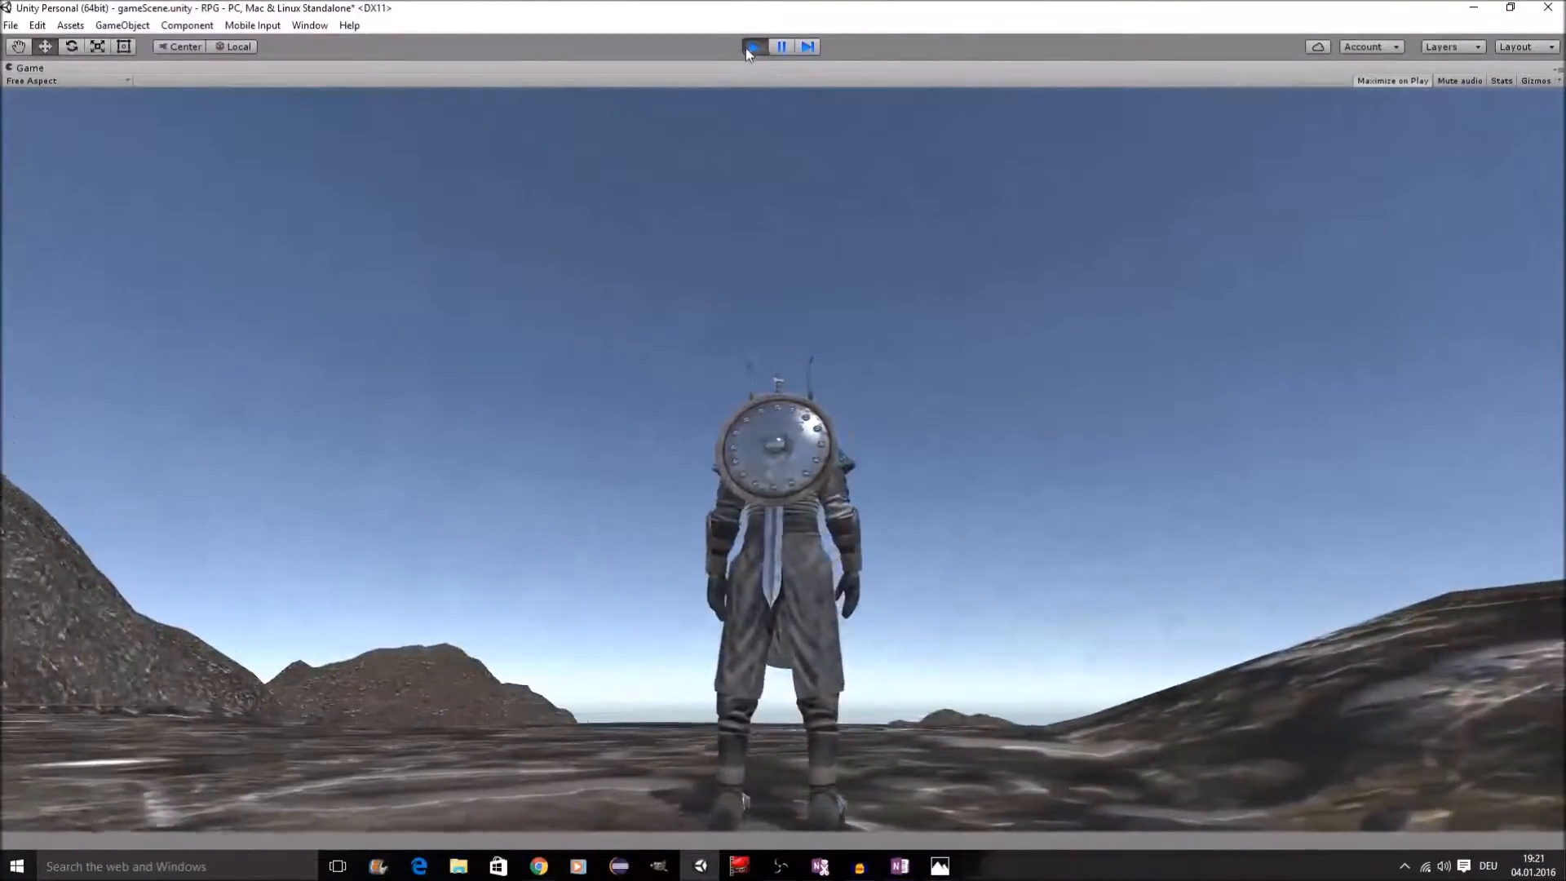
{"action": "left_click", "coordinate": [754, 46]}
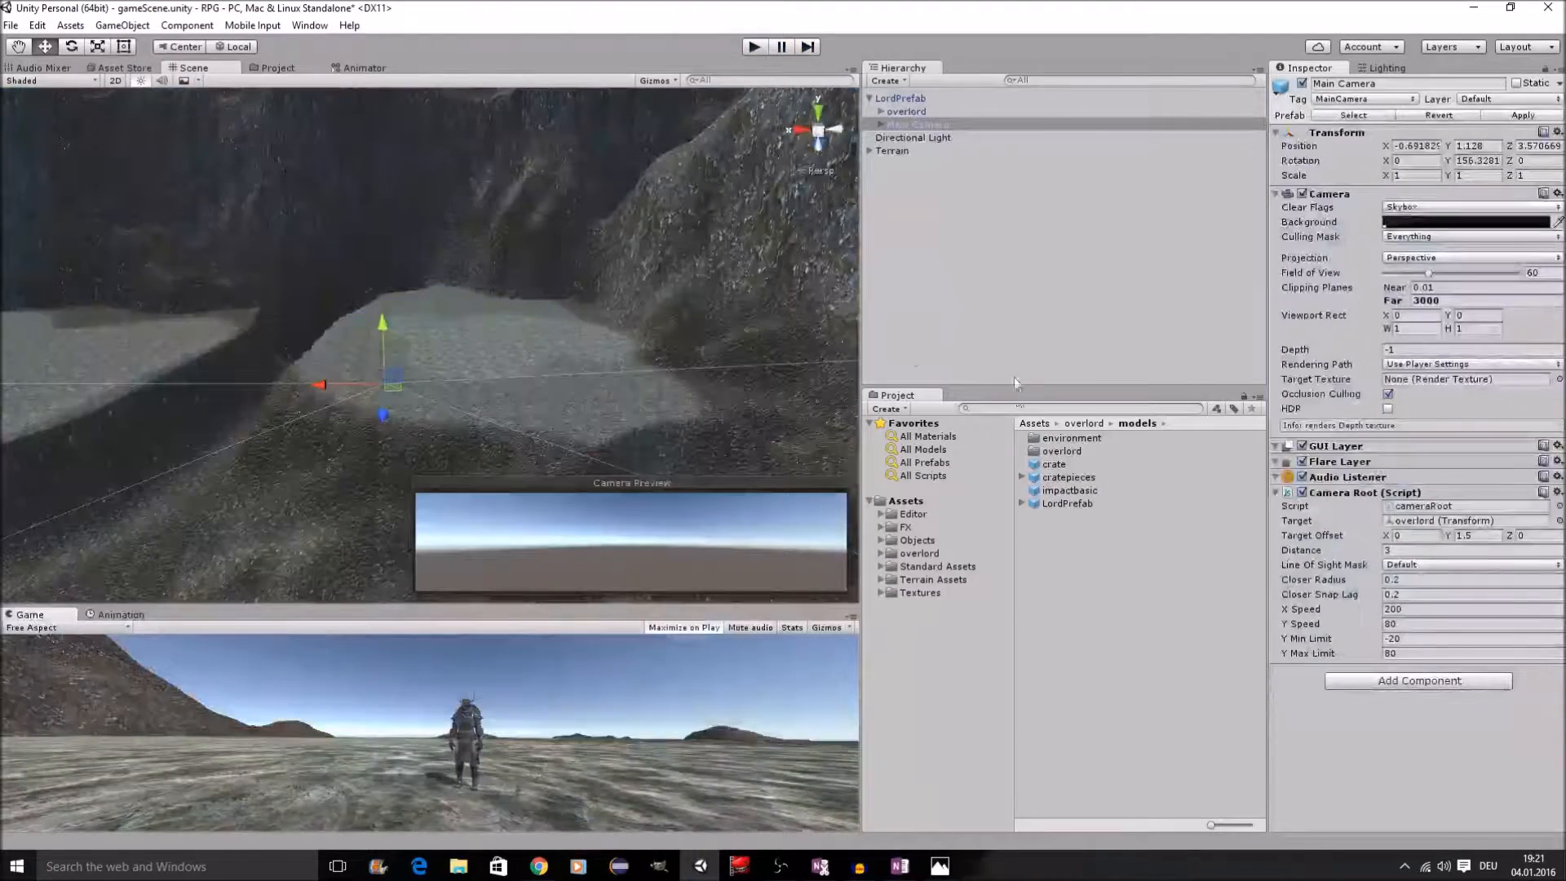
Step: Paint the right plateau's edge beside the gap with Paint Height on the Terrain child, using the solid round brush and a sampled height of 100.421
{"action": "scroll", "coordinate": [369, 347], "scroll_direction": "up", "scroll_amount": 5}
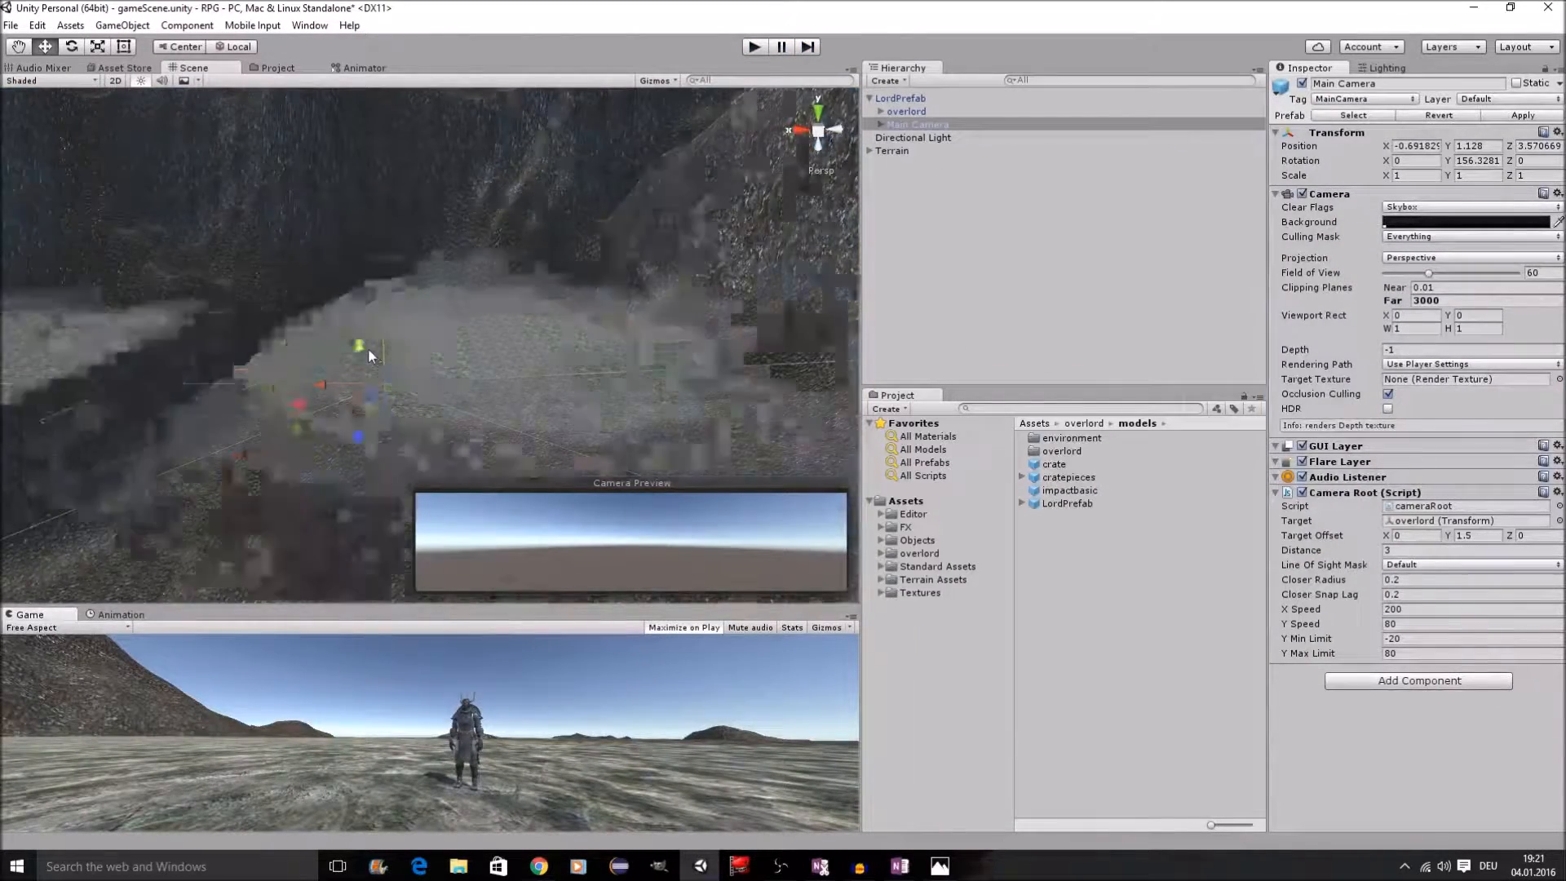
{"action": "middle_click_drag", "start_coordinate": [361, 343], "coordinate": [445, 328]}
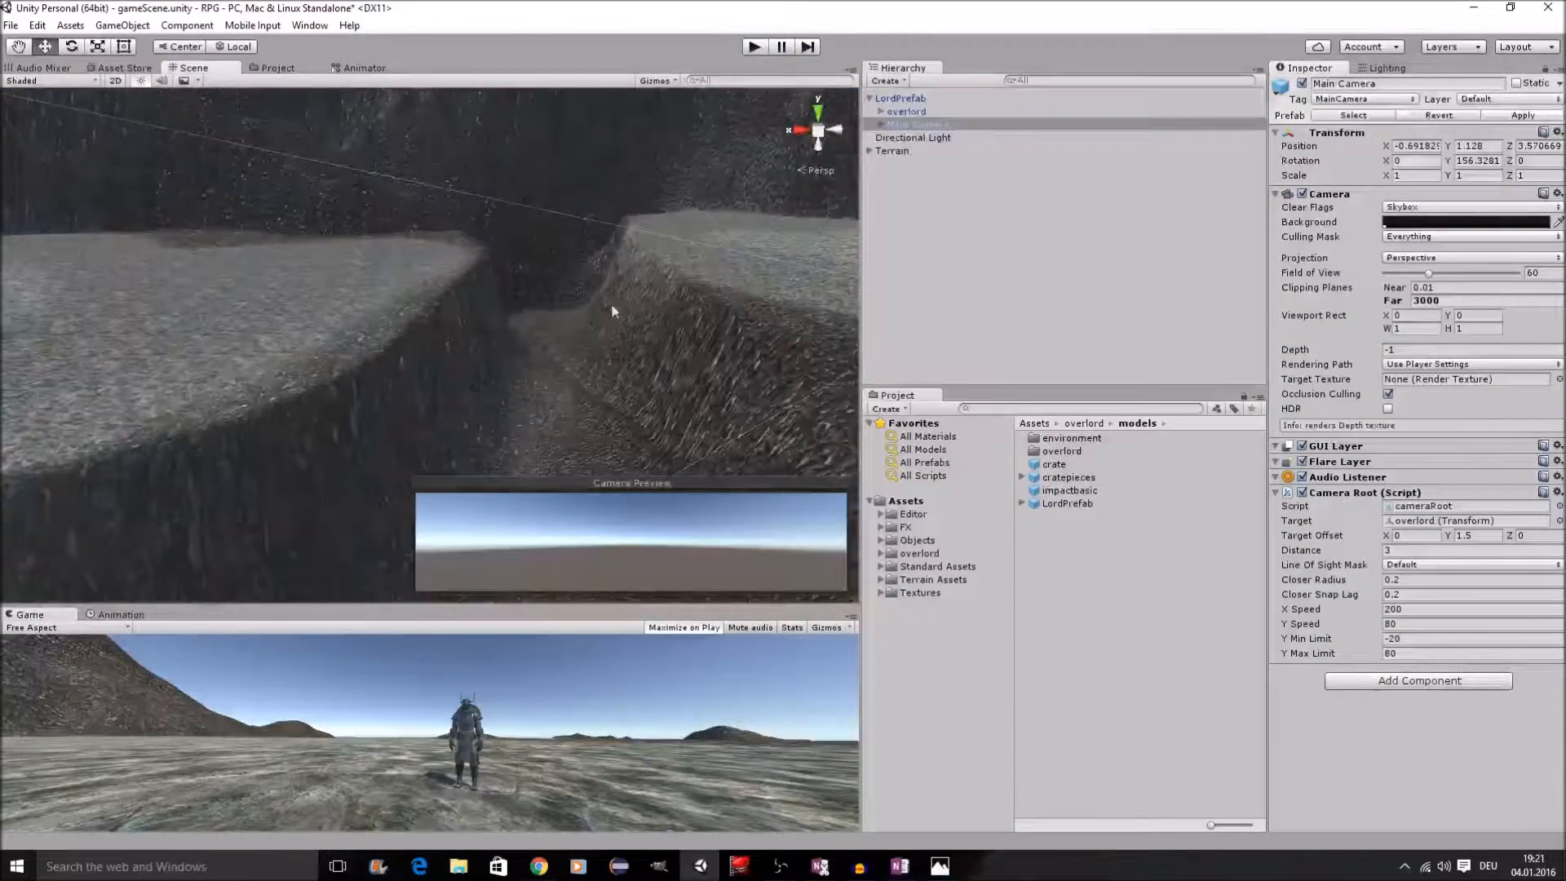
{"action": "right_click_drag", "start_coordinate": [688, 299], "coordinate": [664, 343]}
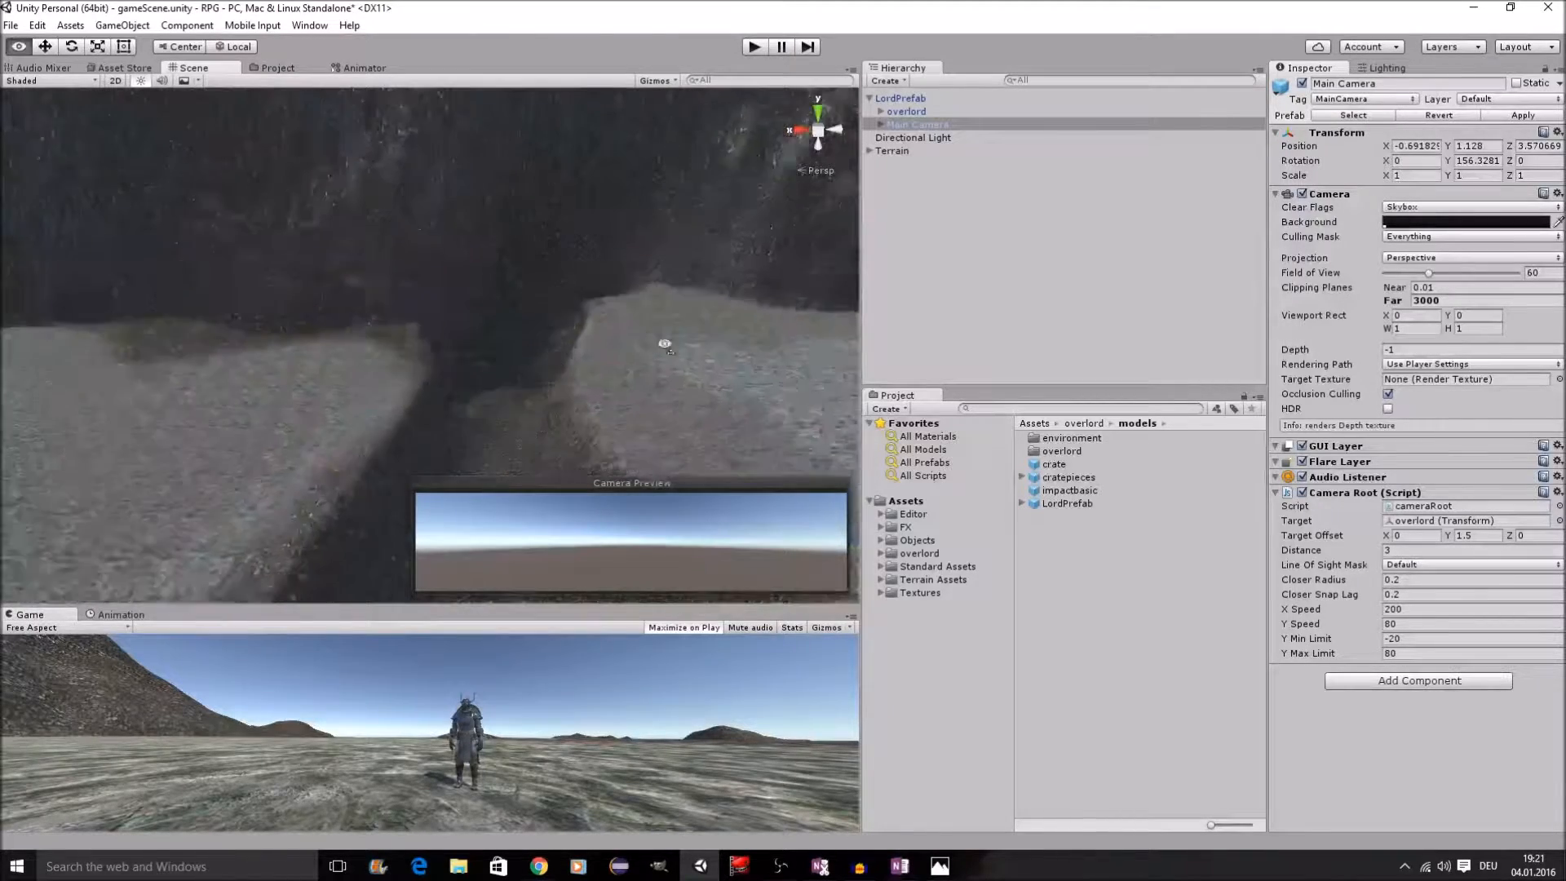
{"action": "scroll", "coordinate": [669, 322], "scroll_direction": "up", "scroll_amount": 3}
{"action": "middle_click_drag", "start_coordinate": [675, 301], "coordinate": [659, 260]}
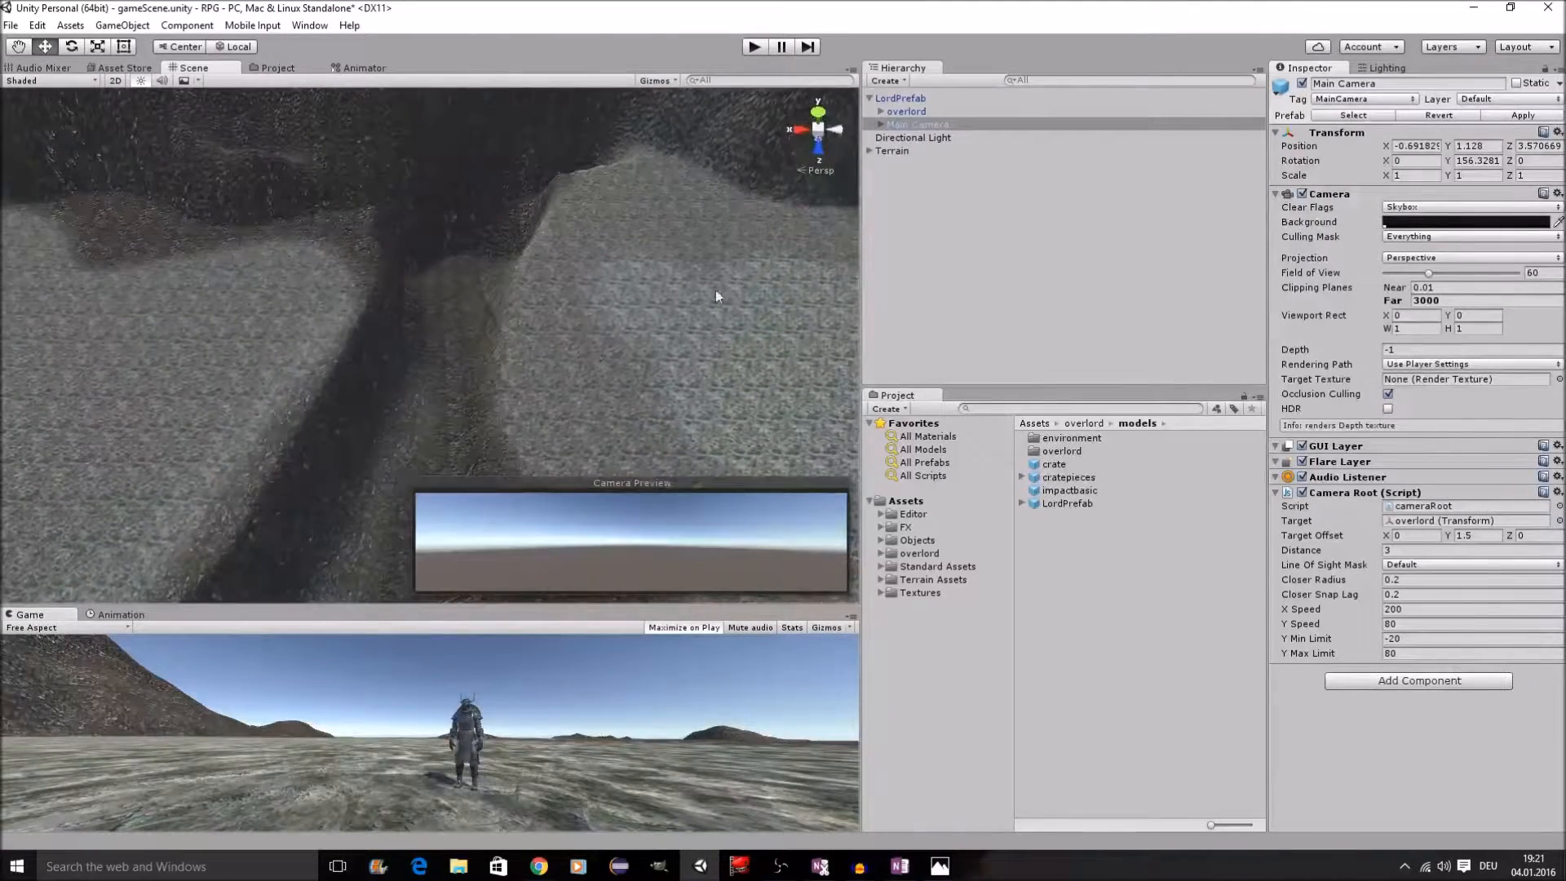
{"action": "left_click", "coordinate": [901, 151]}
{"action": "key", "text": "Right"}
{"action": "key", "text": "Down"}
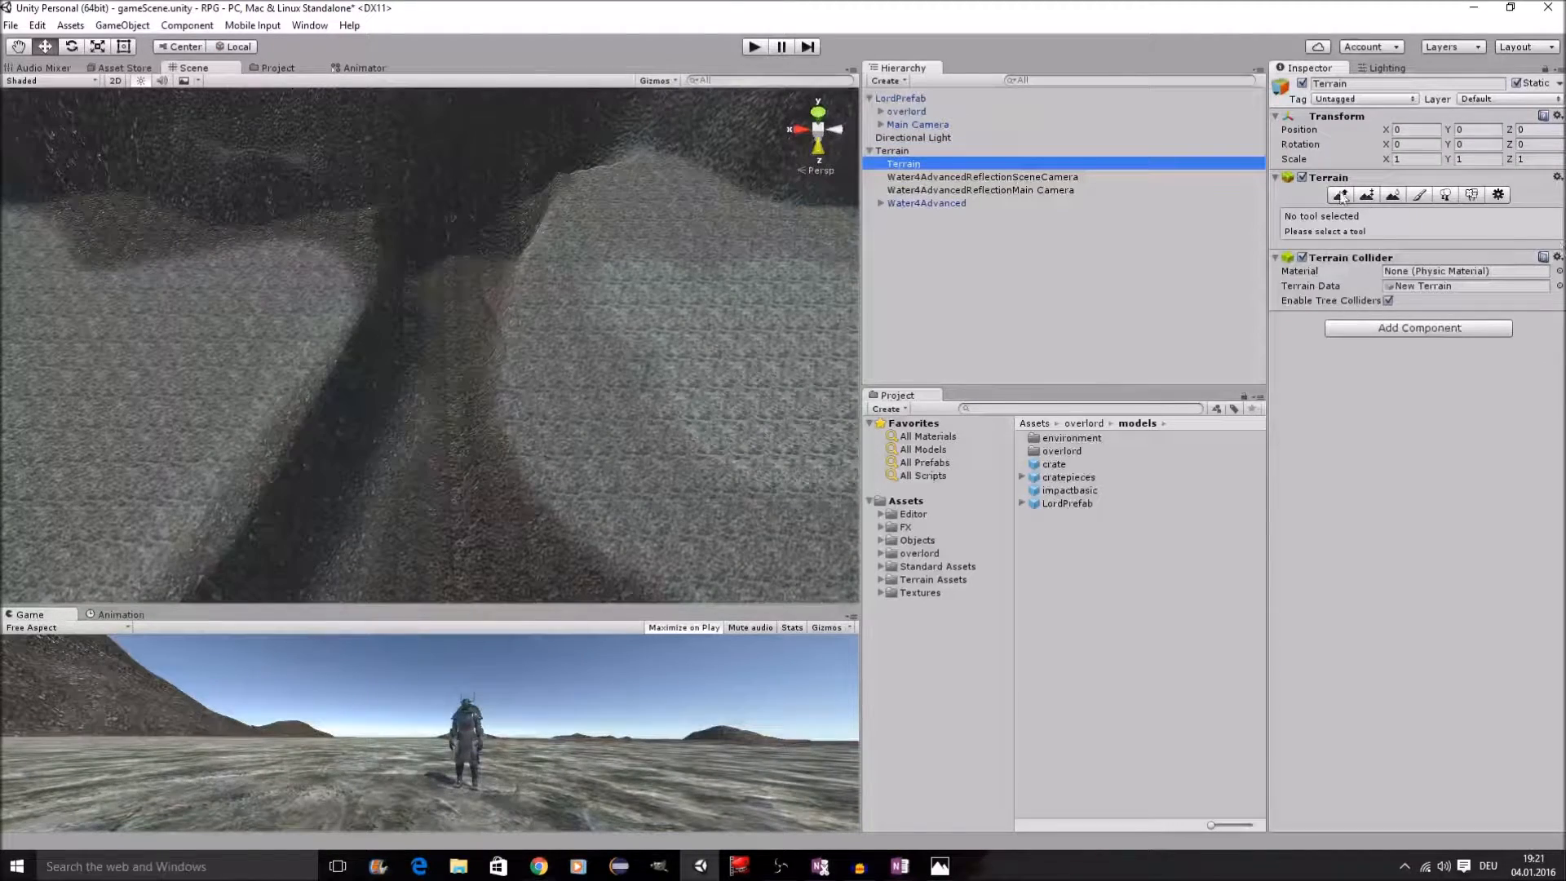
{"action": "left_click", "coordinate": [1375, 198]}
{"action": "left_click", "coordinate": [1380, 276]}
{"action": "left_click", "coordinate": [540, 360], "text": "shift"}
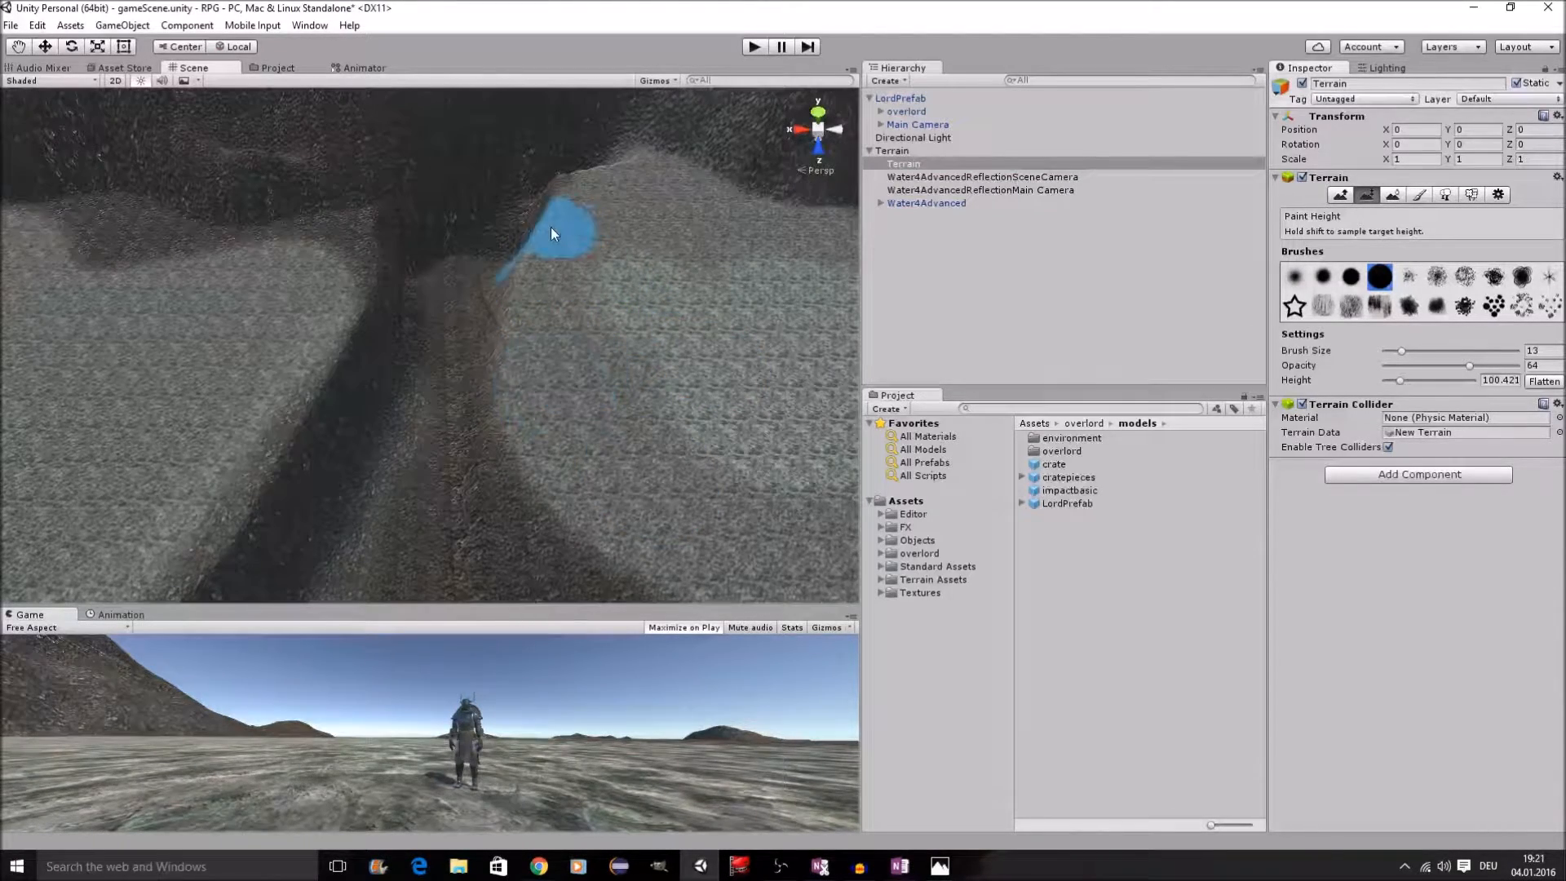
{"action": "mouse_move", "coordinate": [540, 247]}
{"action": "left_mouse_down"}
{"action": "mouse_move", "coordinate": [506, 370]}
{"action": "mouse_move", "coordinate": [514, 437]}
{"action": "mouse_move", "coordinate": [516, 307]}
{"action": "left_mouse_up"}
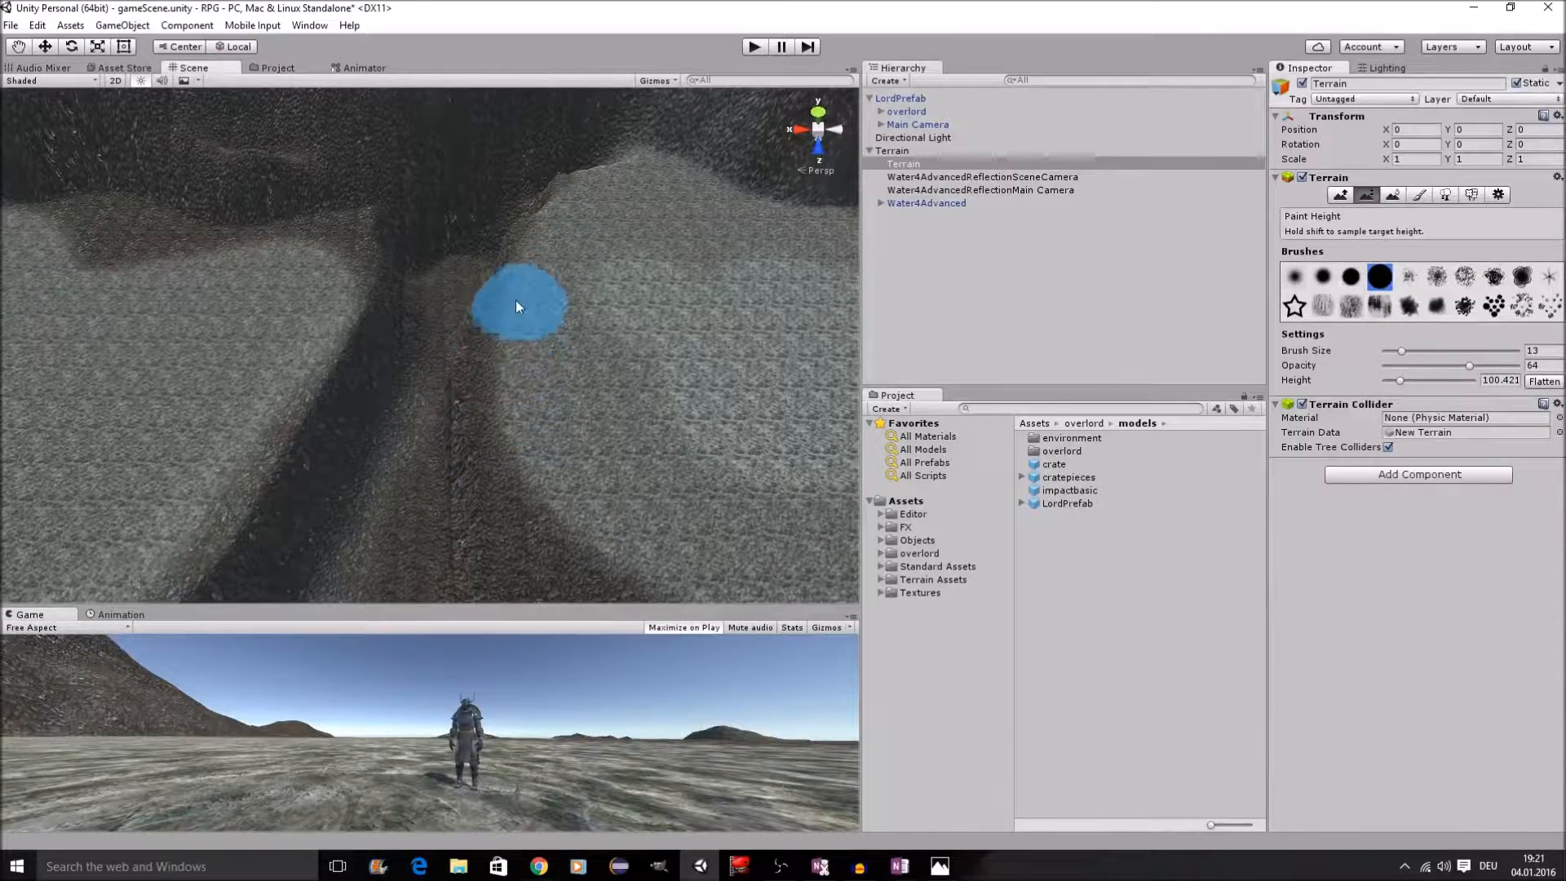
Step: Paint the left plateau's edge beside the gap with Paint Height, using a sampled height of 94.9643
{"action": "left_click", "coordinate": [320, 335], "text": "shift"}
{"action": "mouse_move", "coordinate": [331, 318]}
{"action": "left_mouse_down"}
{"action": "mouse_move", "coordinate": [295, 424]}
{"action": "mouse_move", "coordinate": [335, 317]}
{"action": "mouse_move", "coordinate": [319, 462]}
{"action": "mouse_move", "coordinate": [332, 342]}
{"action": "mouse_move", "coordinate": [417, 327]}
{"action": "left_mouse_up"}
{"action": "middle_click_drag", "start_coordinate": [546, 351], "coordinate": [570, 315]}
{"action": "scroll", "coordinate": [570, 315], "scroll_direction": "up", "scroll_amount": 2}
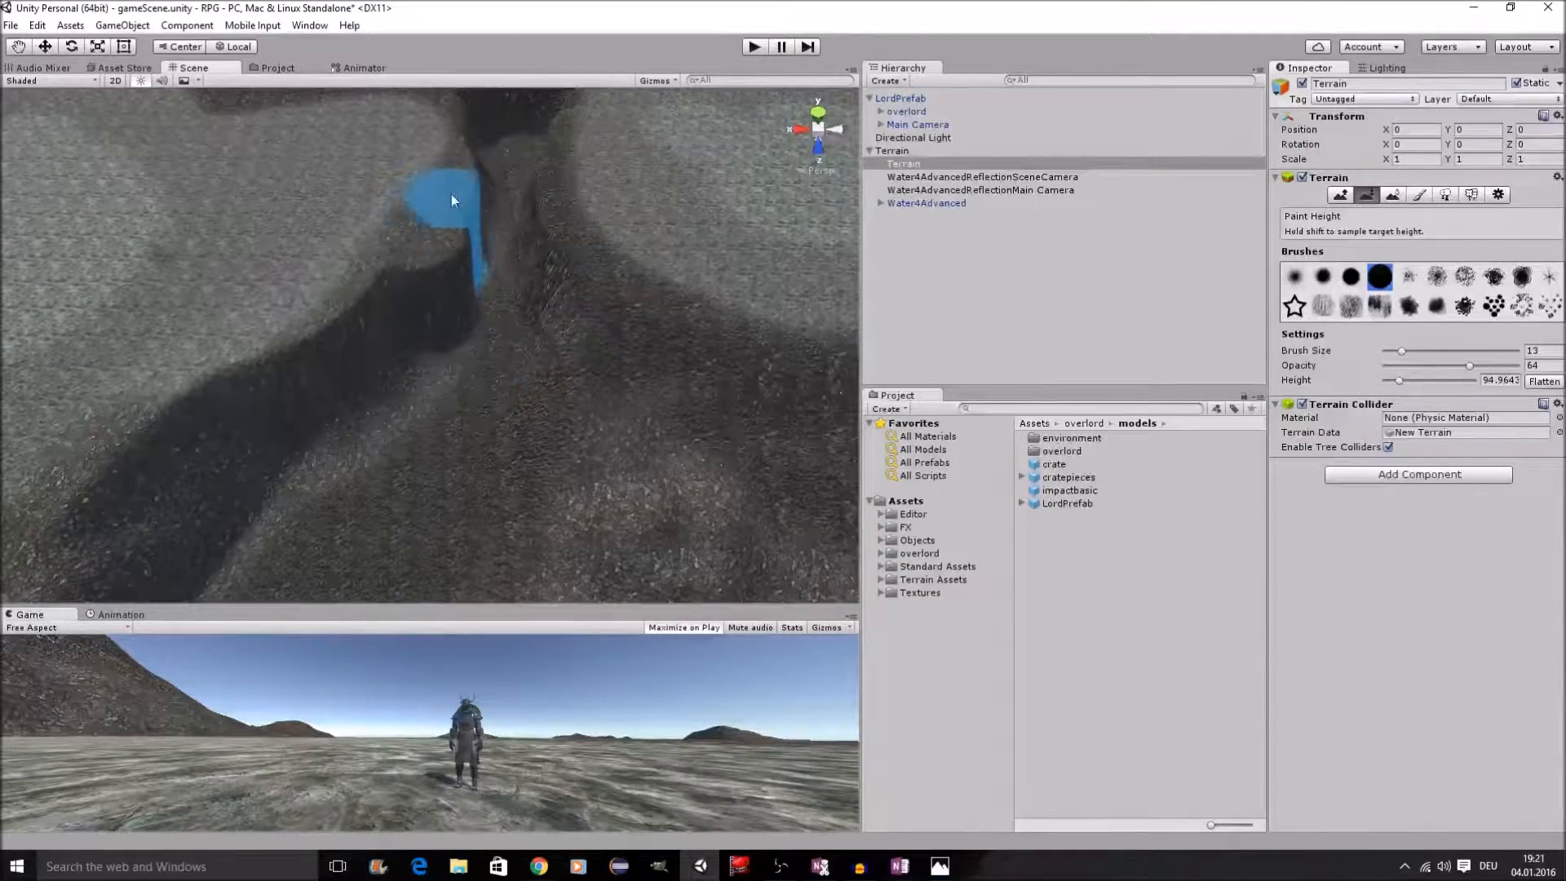
{"action": "left_click_drag", "start_coordinate": [454, 209], "coordinate": [463, 193]}
Step: Cut back the far end of the ridge between the plateaus with Paint Height, using a sampled height of 39.1503
{"action": "mouse_move", "coordinate": [692, 184]}
{"action": "middle_mouse_down"}
{"action": "mouse_move", "coordinate": [682, 261]}
{"action": "mouse_move", "coordinate": [704, 390]}
{"action": "middle_mouse_up"}
{"action": "mouse_move", "coordinate": [671, 297]}
{"action": "middle_mouse_down"}
{"action": "mouse_move", "coordinate": [640, 376]}
{"action": "mouse_move", "coordinate": [658, 308]}
{"action": "mouse_move", "coordinate": [526, 409]}
{"action": "middle_mouse_up"}
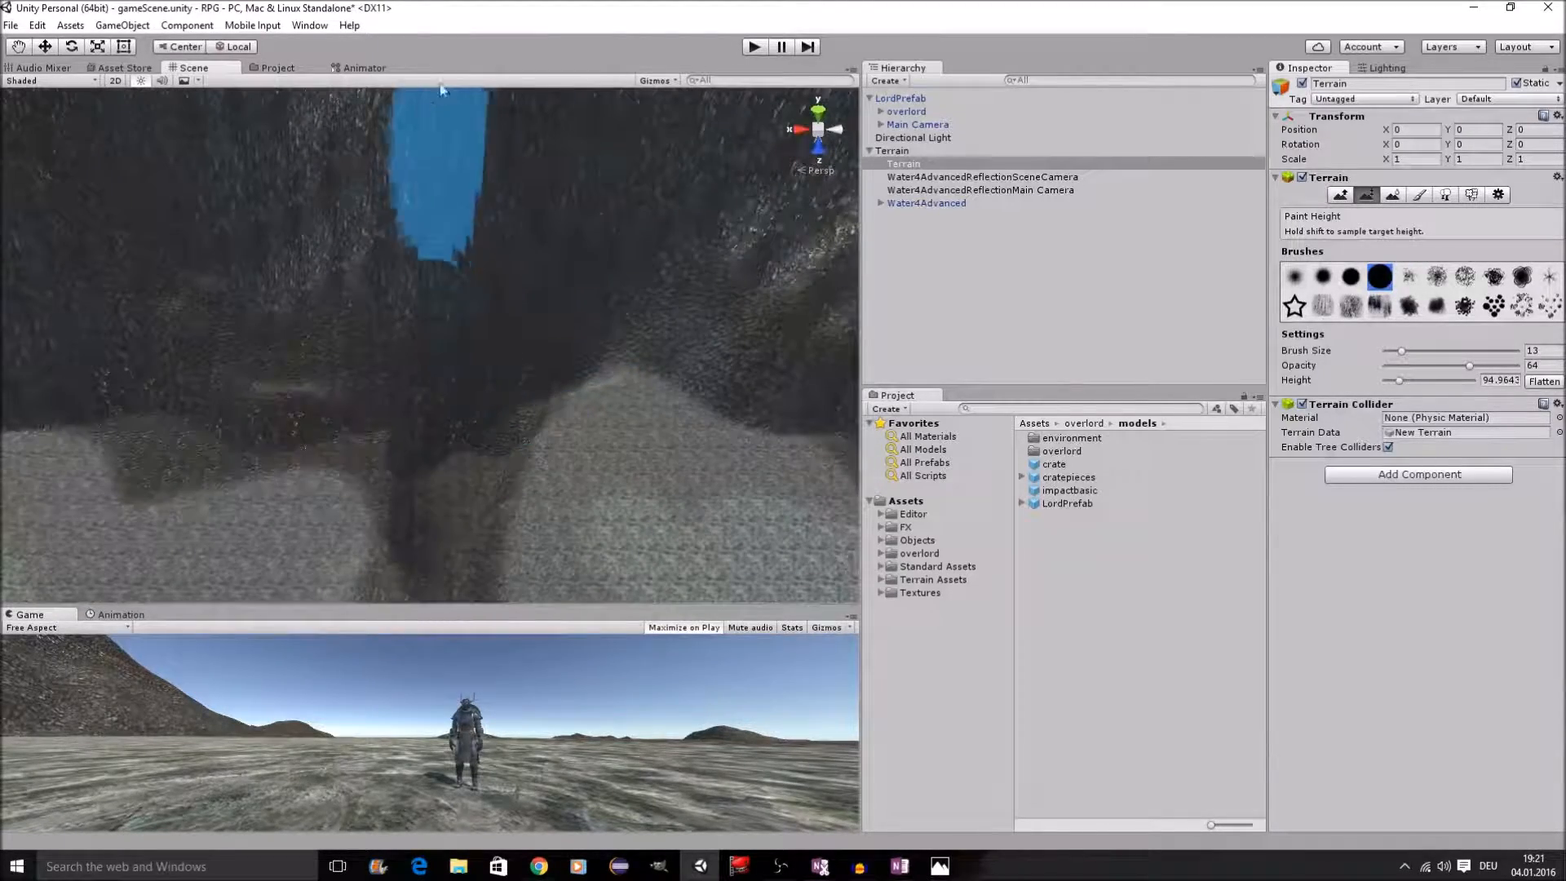
{"action": "scroll", "coordinate": [589, 281], "scroll_direction": "down", "scroll_amount": 3}
{"action": "middle_click_drag", "start_coordinate": [589, 245], "coordinate": [587, 332]}
{"action": "middle_click_drag", "start_coordinate": [505, 510], "coordinate": [465, 302]}
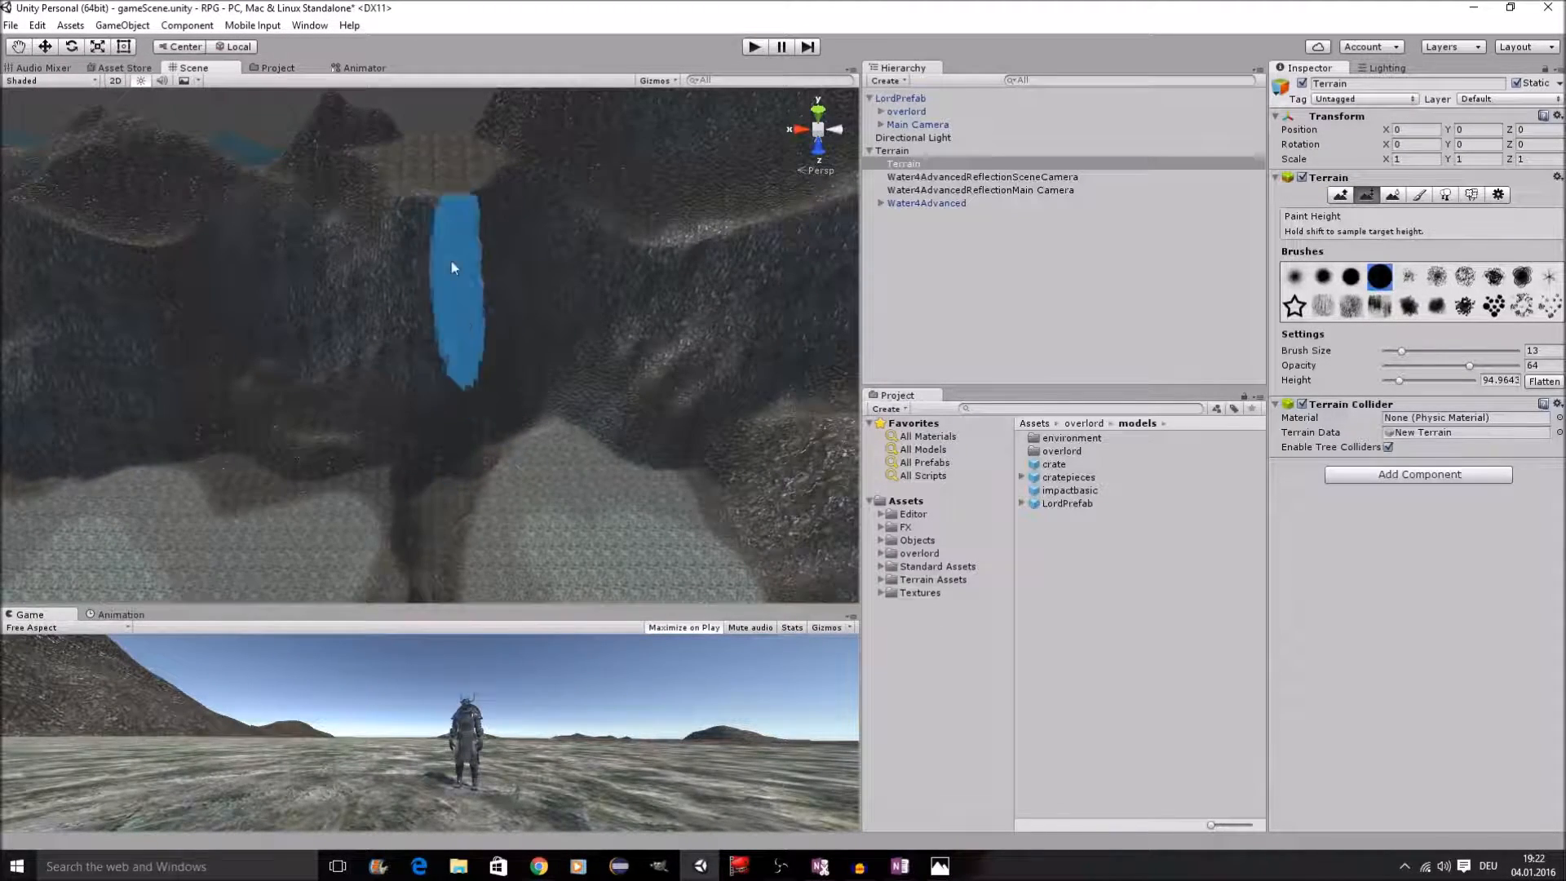
{"action": "scroll", "coordinate": [473, 252], "scroll_direction": "up", "scroll_amount": 4}
{"action": "middle_click_drag", "start_coordinate": [478, 513], "coordinate": [451, 301]}
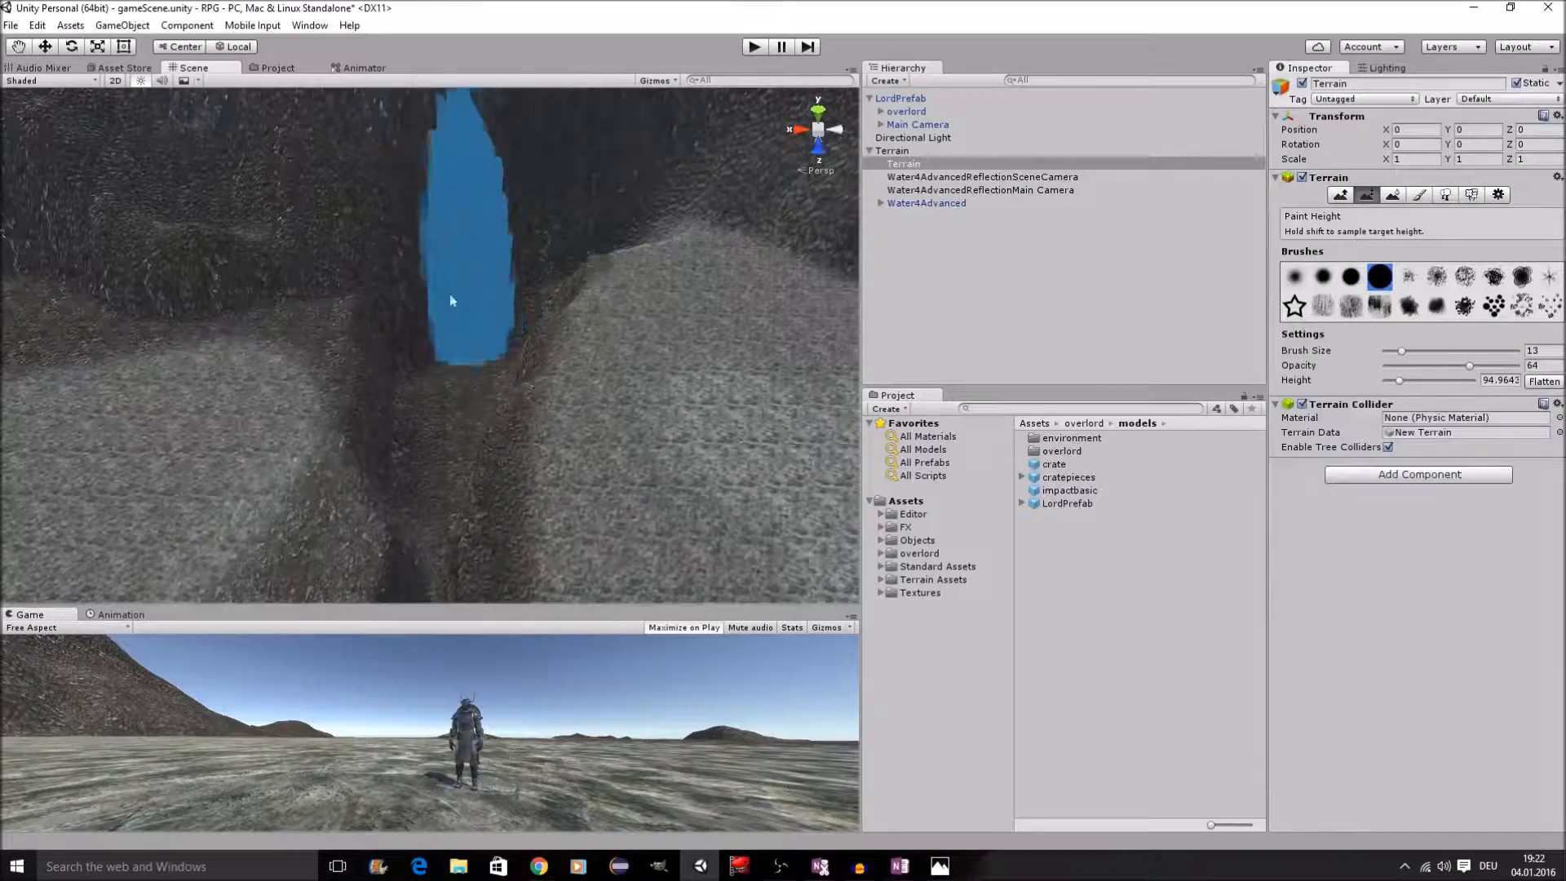
{"action": "left_click", "coordinate": [456, 353], "text": "shift"}
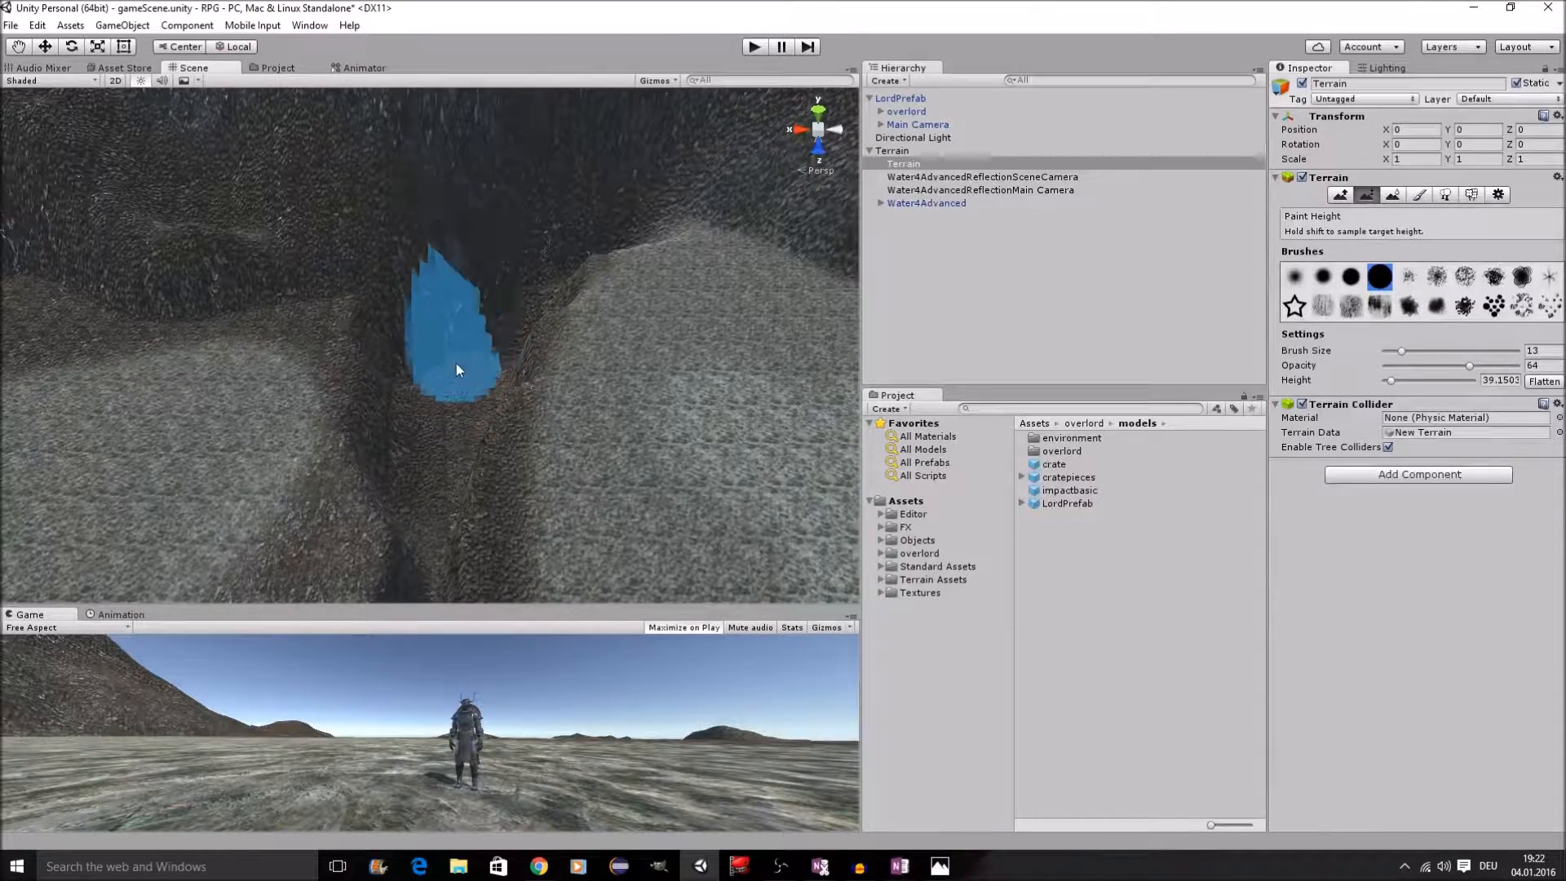
{"action": "mouse_move", "coordinate": [463, 355]}
{"action": "left_mouse_down"}
{"action": "mouse_move", "coordinate": [423, 356]}
{"action": "mouse_move", "coordinate": [480, 350]}
{"action": "mouse_move", "coordinate": [447, 339]}
{"action": "left_mouse_up"}
{"action": "scroll", "coordinate": [453, 339], "scroll_direction": "down", "scroll_amount": 3}
{"action": "middle_click_drag", "start_coordinate": [471, 321], "coordinate": [472, 408]}
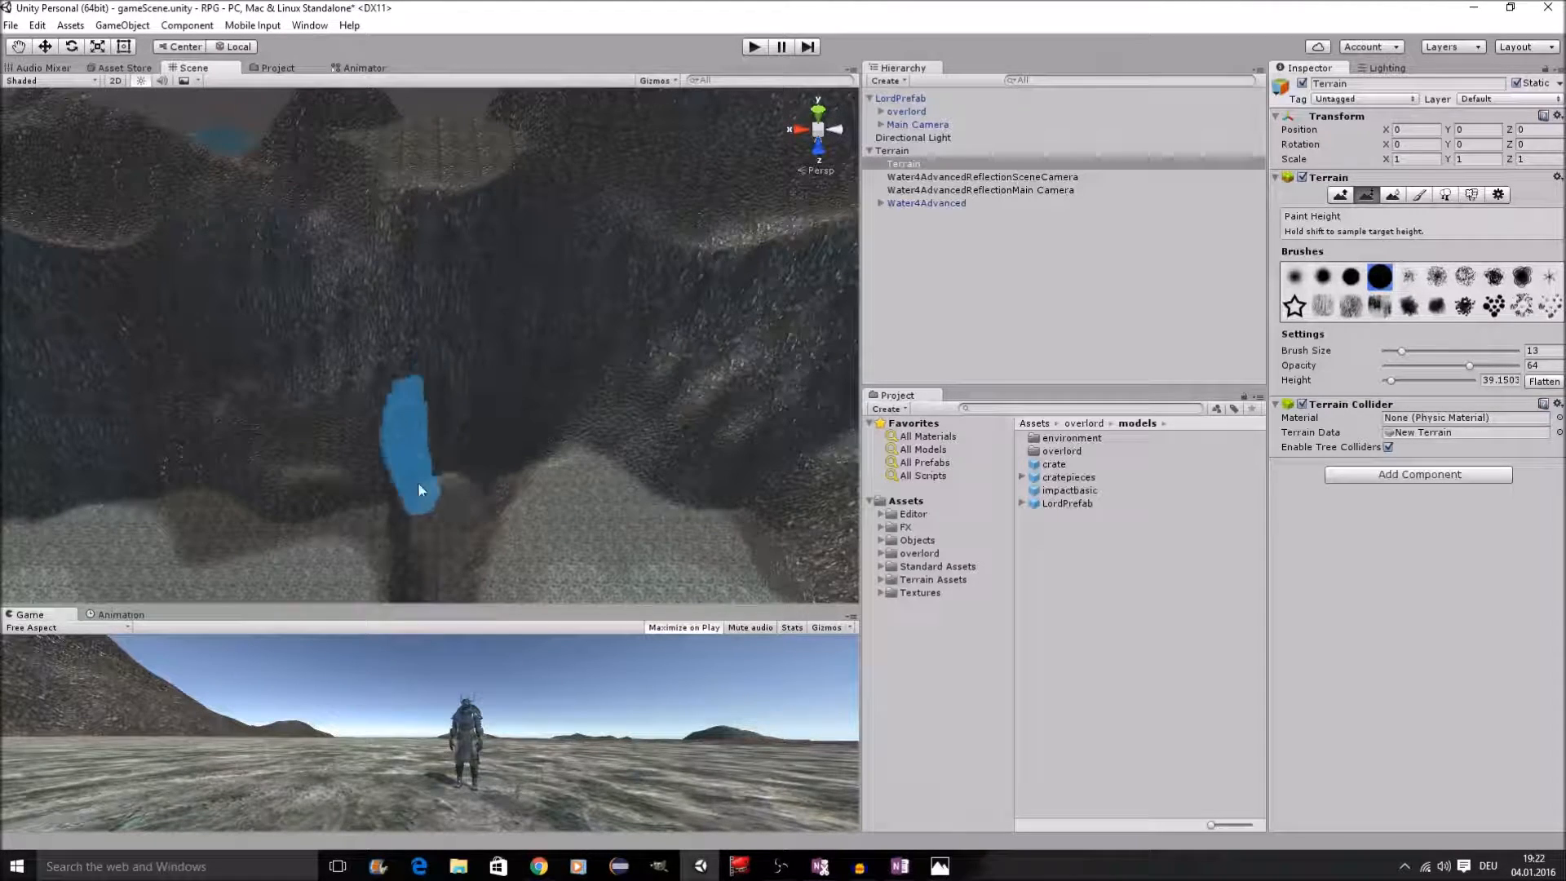
{"action": "left_click_drag", "start_coordinate": [444, 474], "coordinate": [446, 478]}
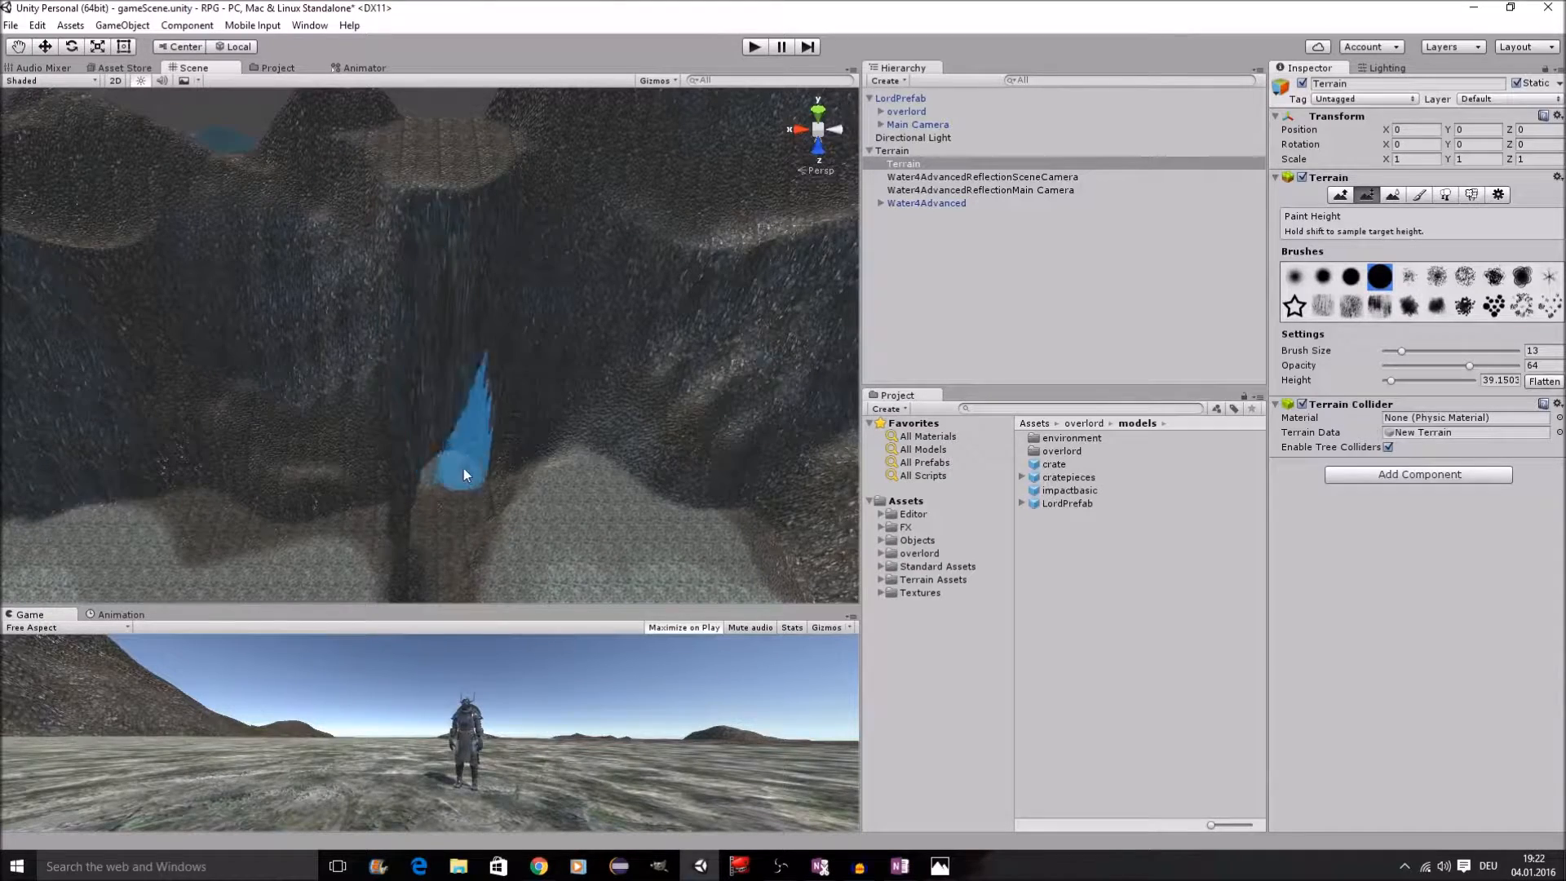
Step: Examine the reshaped gap and the flat surface of the right plateau from several distances
{"action": "scroll", "coordinate": [629, 446], "scroll_direction": "down", "scroll_amount": 3}
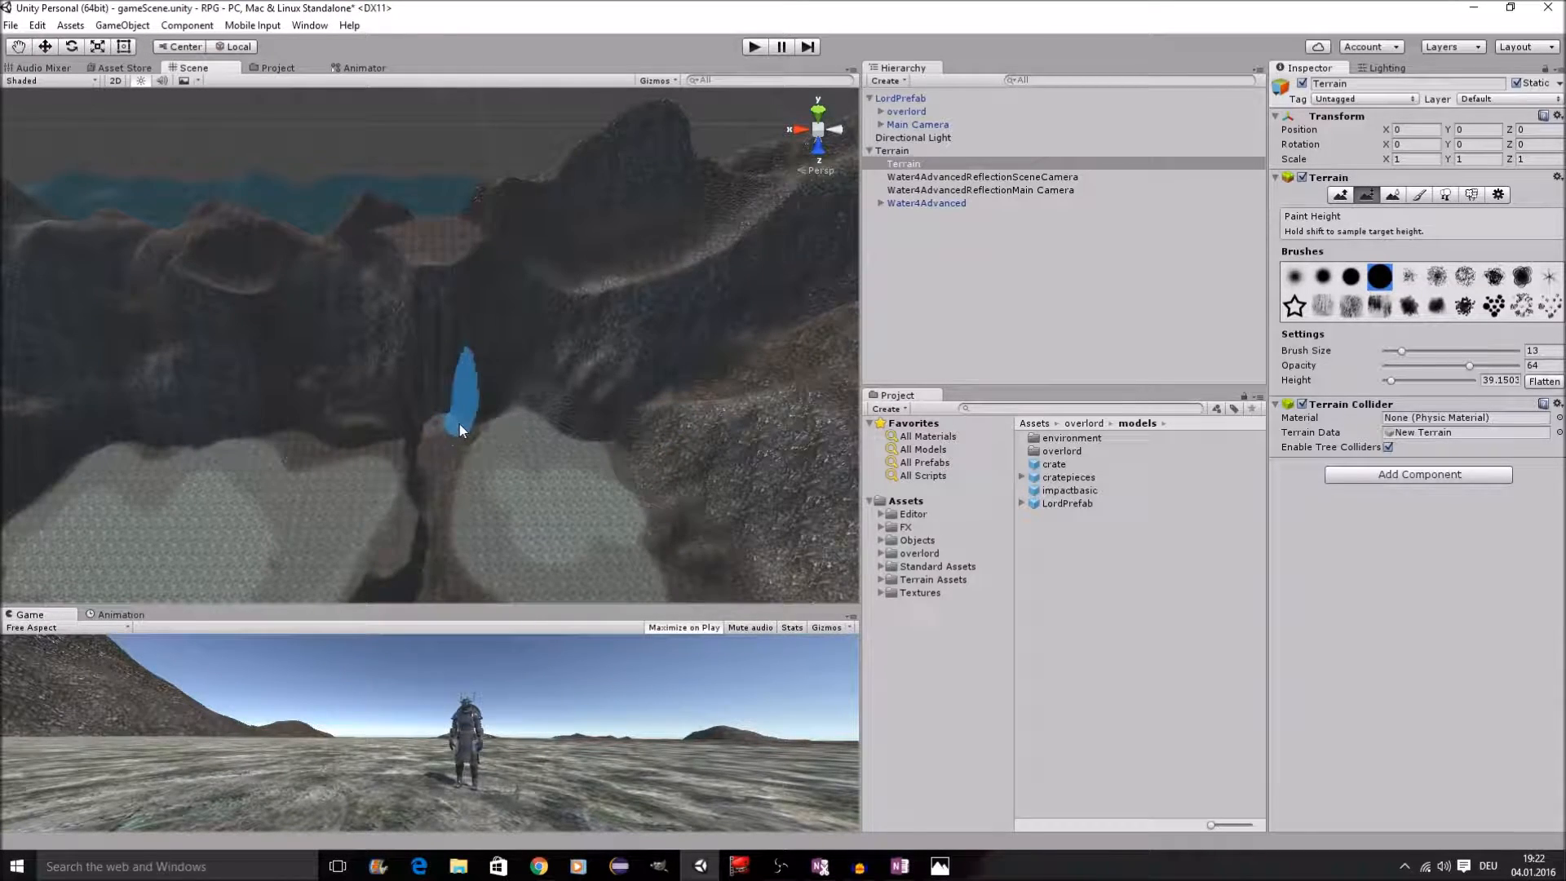
{"action": "scroll", "coordinate": [575, 438], "scroll_direction": "up", "scroll_amount": 4}
{"action": "mouse_move", "coordinate": [598, 448]}
{"action": "middle_mouse_down"}
{"action": "mouse_move", "coordinate": [633, 342]}
{"action": "mouse_move", "coordinate": [662, 361]}
{"action": "mouse_move", "coordinate": [507, 307]}
{"action": "mouse_move", "coordinate": [451, 312]}
{"action": "mouse_move", "coordinate": [458, 291]}
{"action": "mouse_move", "coordinate": [631, 307]}
{"action": "mouse_move", "coordinate": [473, 380]}
{"action": "mouse_move", "coordinate": [595, 402]}
{"action": "mouse_move", "coordinate": [483, 370]}
{"action": "mouse_move", "coordinate": [496, 383]}
{"action": "middle_mouse_up"}
{"action": "scroll", "coordinate": [519, 388], "scroll_direction": "up", "scroll_amount": 2}
{"action": "scroll", "coordinate": [535, 381], "scroll_direction": "up", "scroll_amount": 4}
{"action": "scroll", "coordinate": [533, 381], "scroll_direction": "down", "scroll_amount": 2}
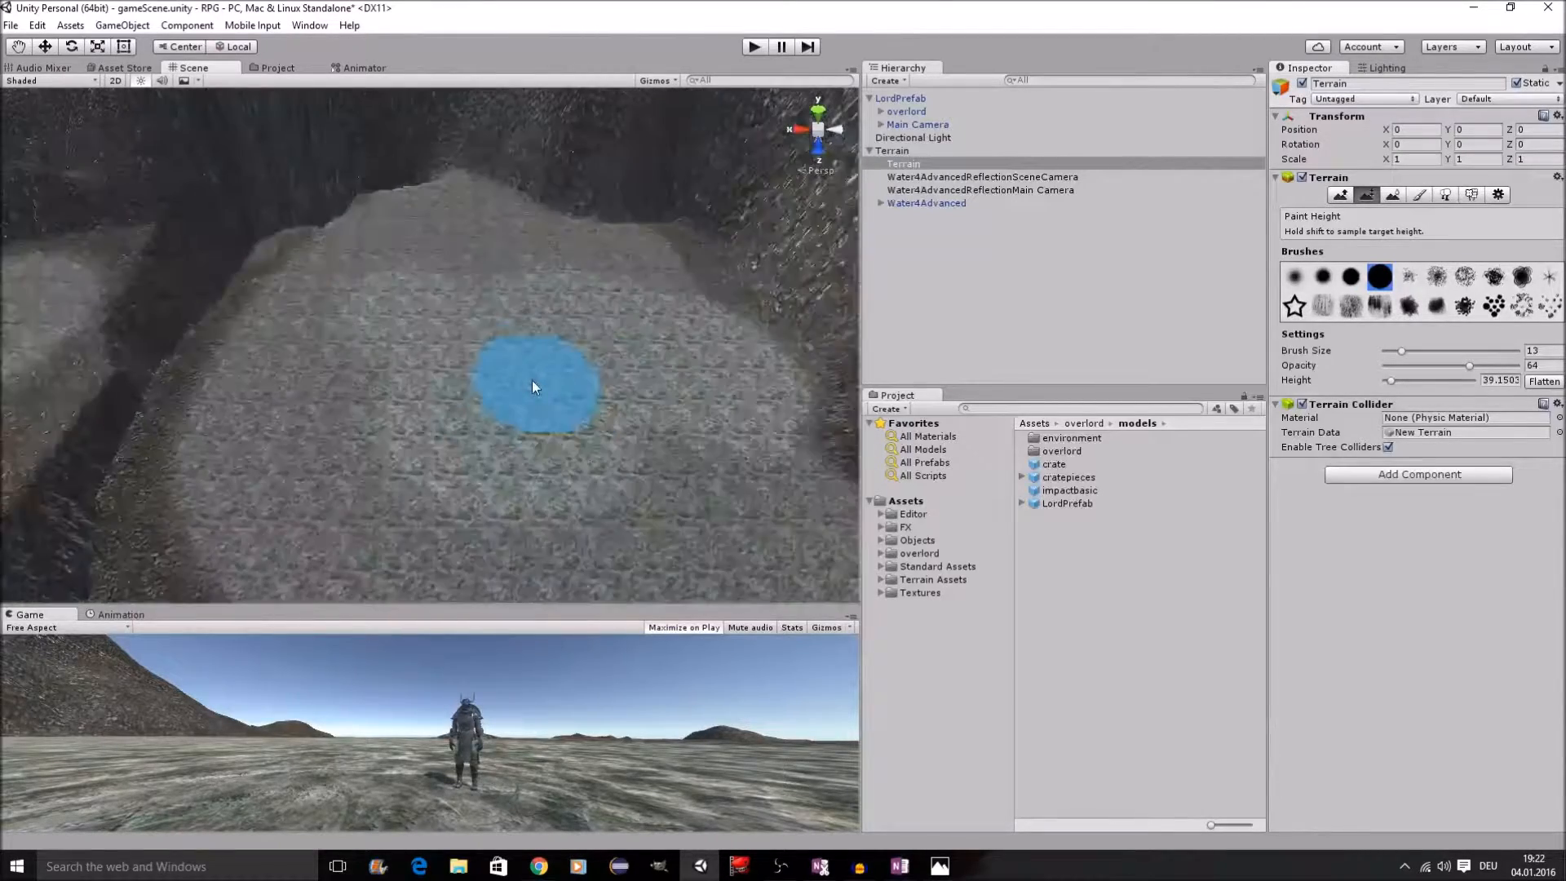
{"action": "scroll", "coordinate": [669, 396], "scroll_direction": "down", "scroll_amount": 2}
{"action": "middle_click_drag", "start_coordinate": [766, 388], "coordinate": [622, 396]}
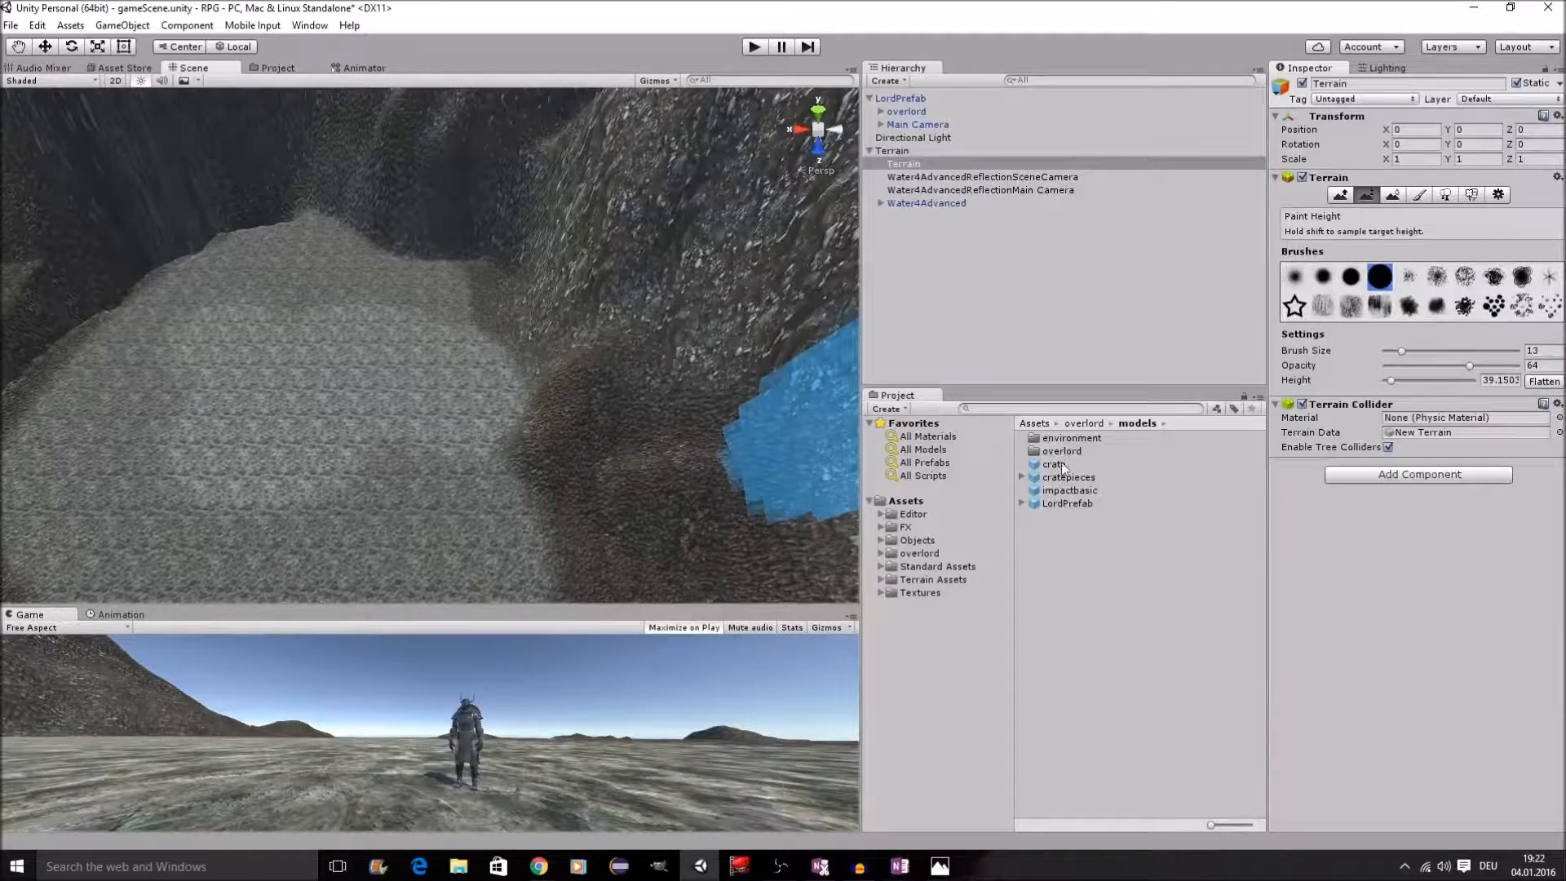
Step: Collapse the Terrain group in the scene hierarchy and open the Castle prefab folder of Castle 1 LITE in Objects/AssetStore
{"action": "left_click", "coordinate": [870, 151]}
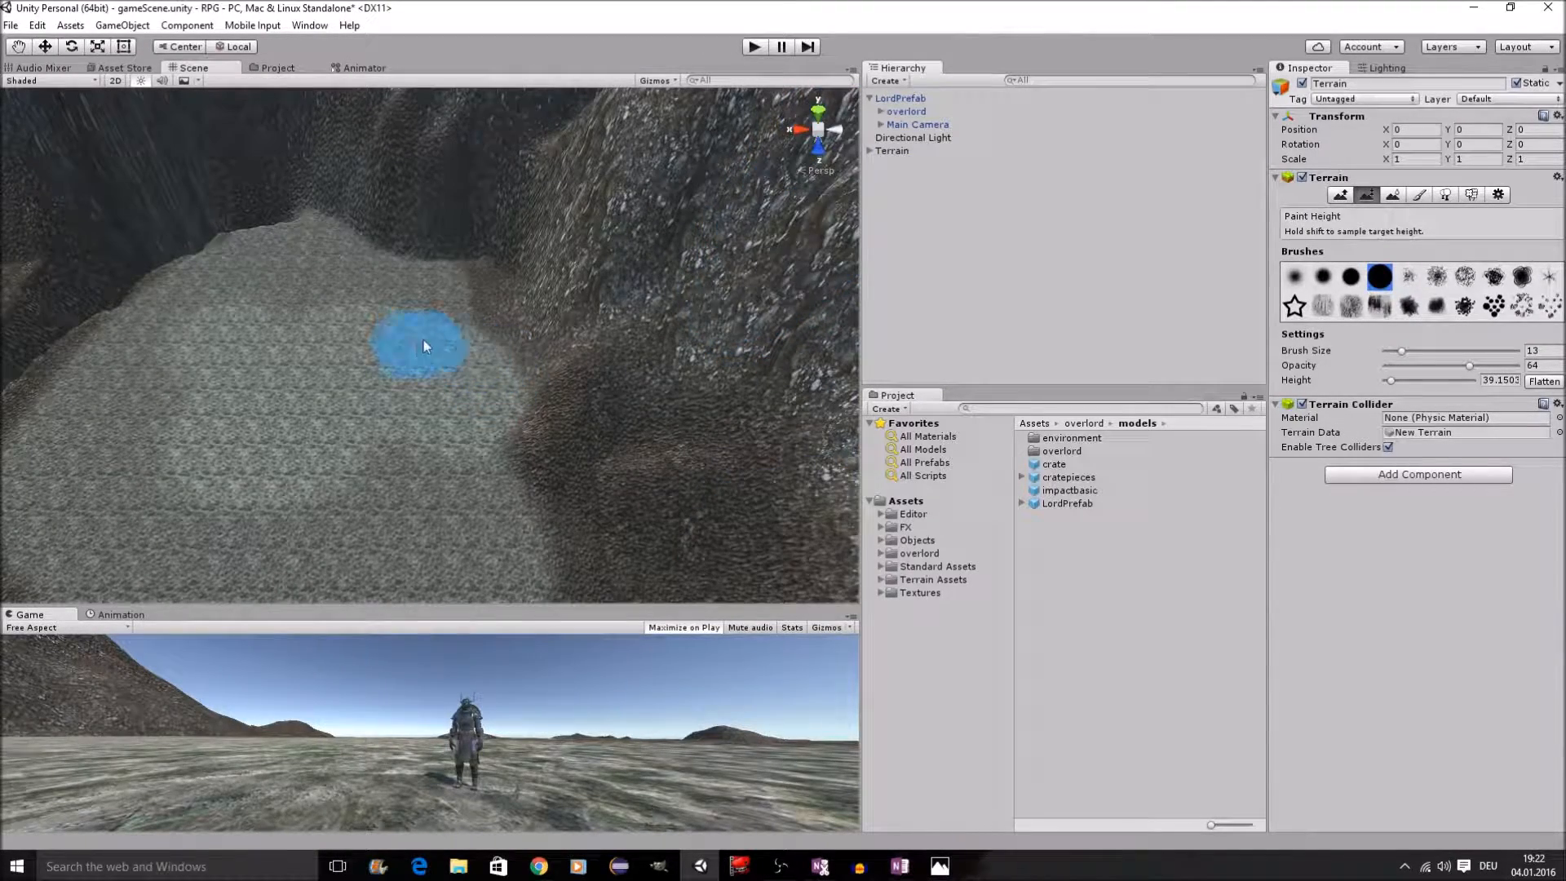
{"action": "scroll", "coordinate": [424, 335], "scroll_direction": "up", "scroll_amount": 3}
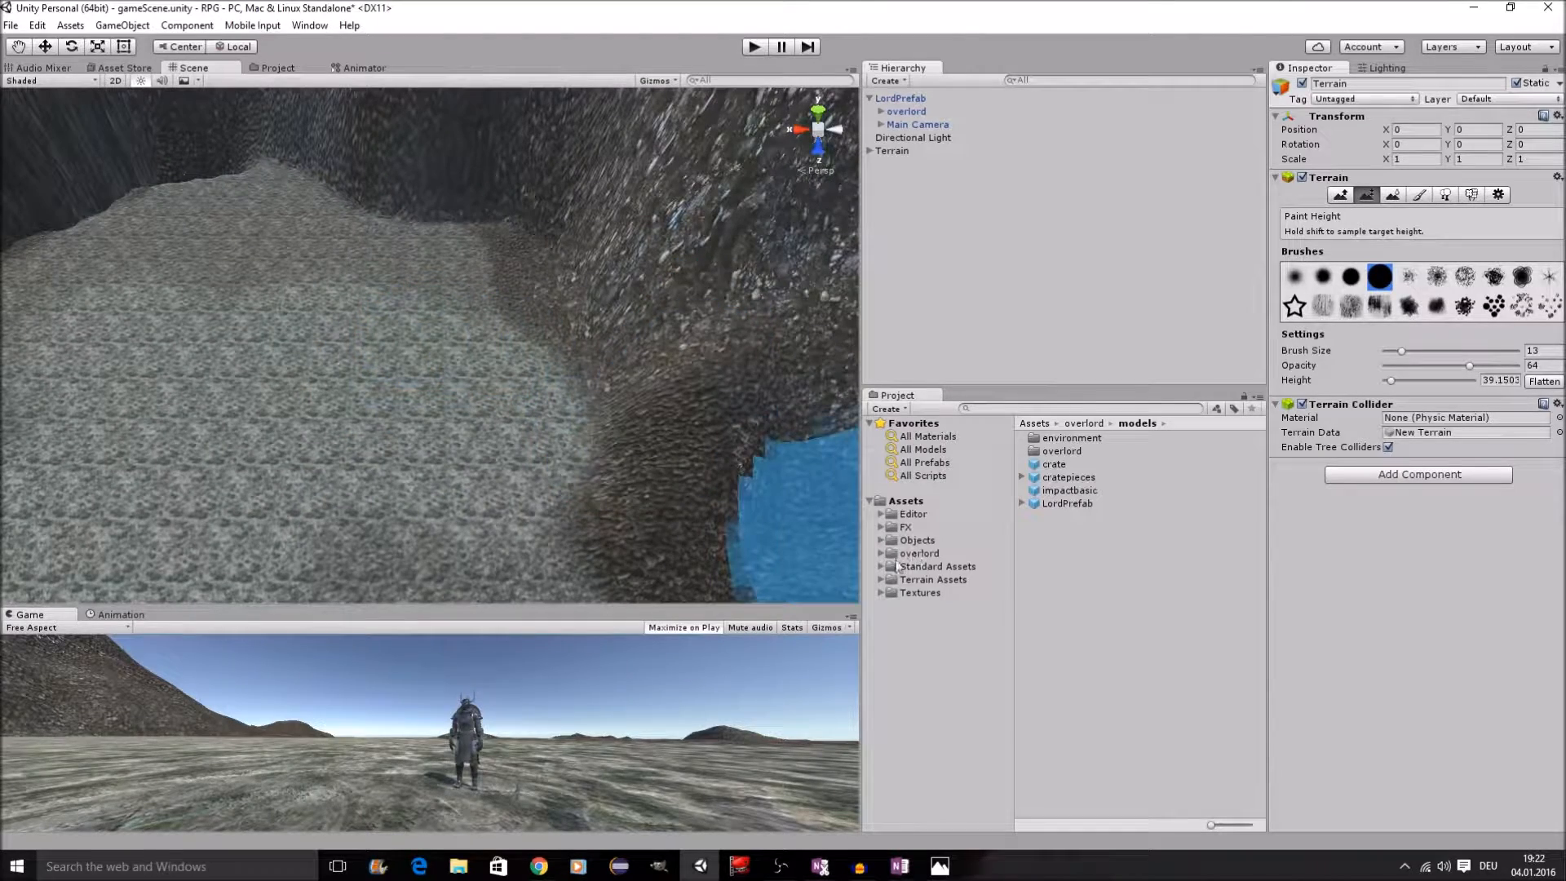
{"action": "left_click", "coordinate": [882, 540]}
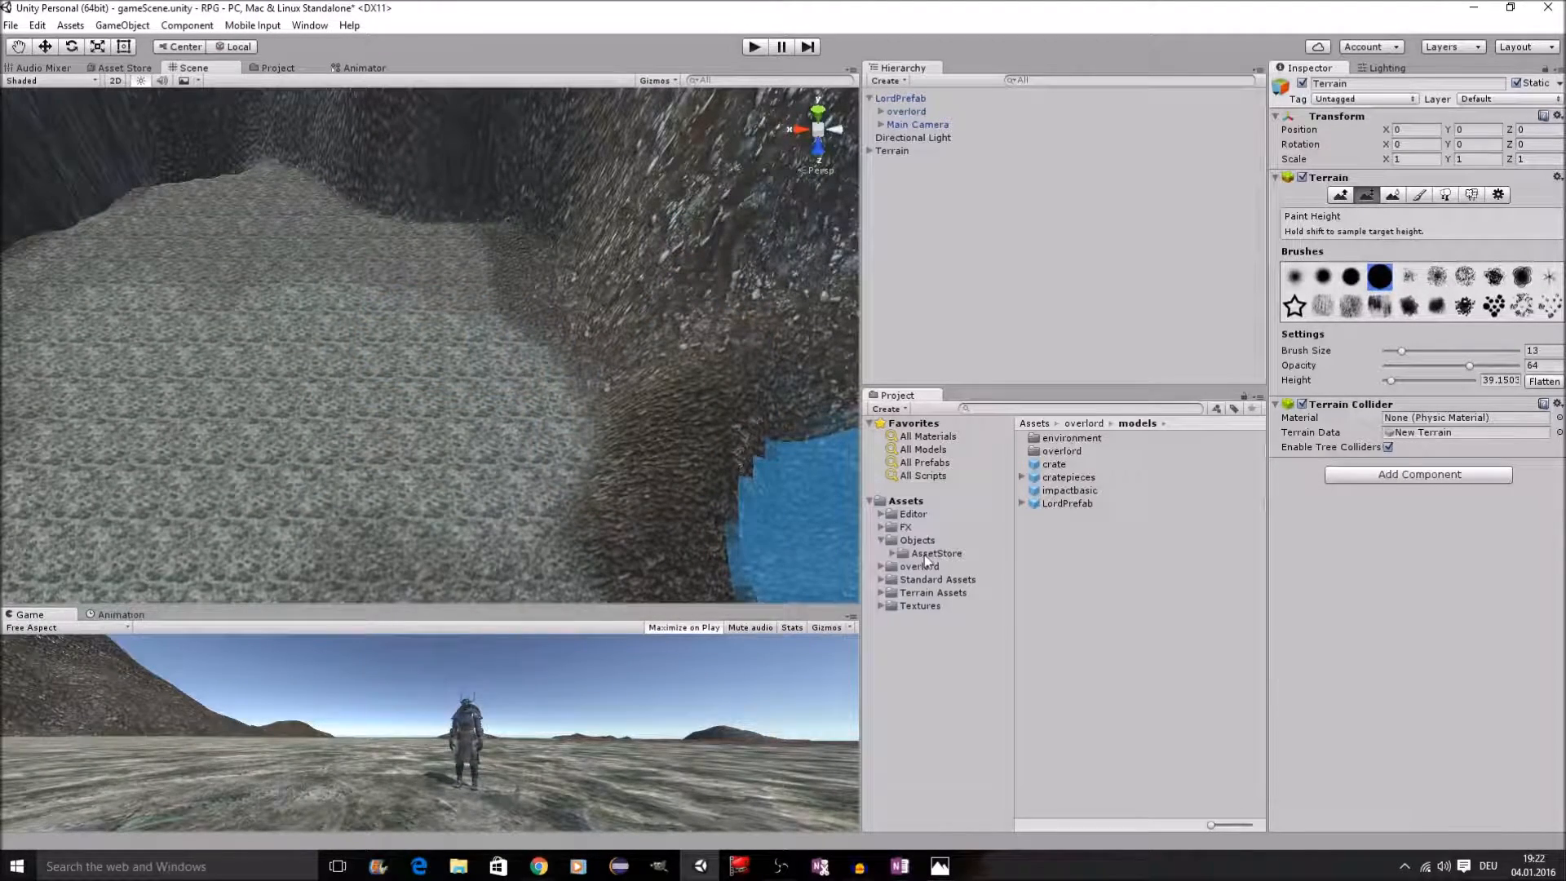
{"action": "left_click", "coordinate": [930, 554]}
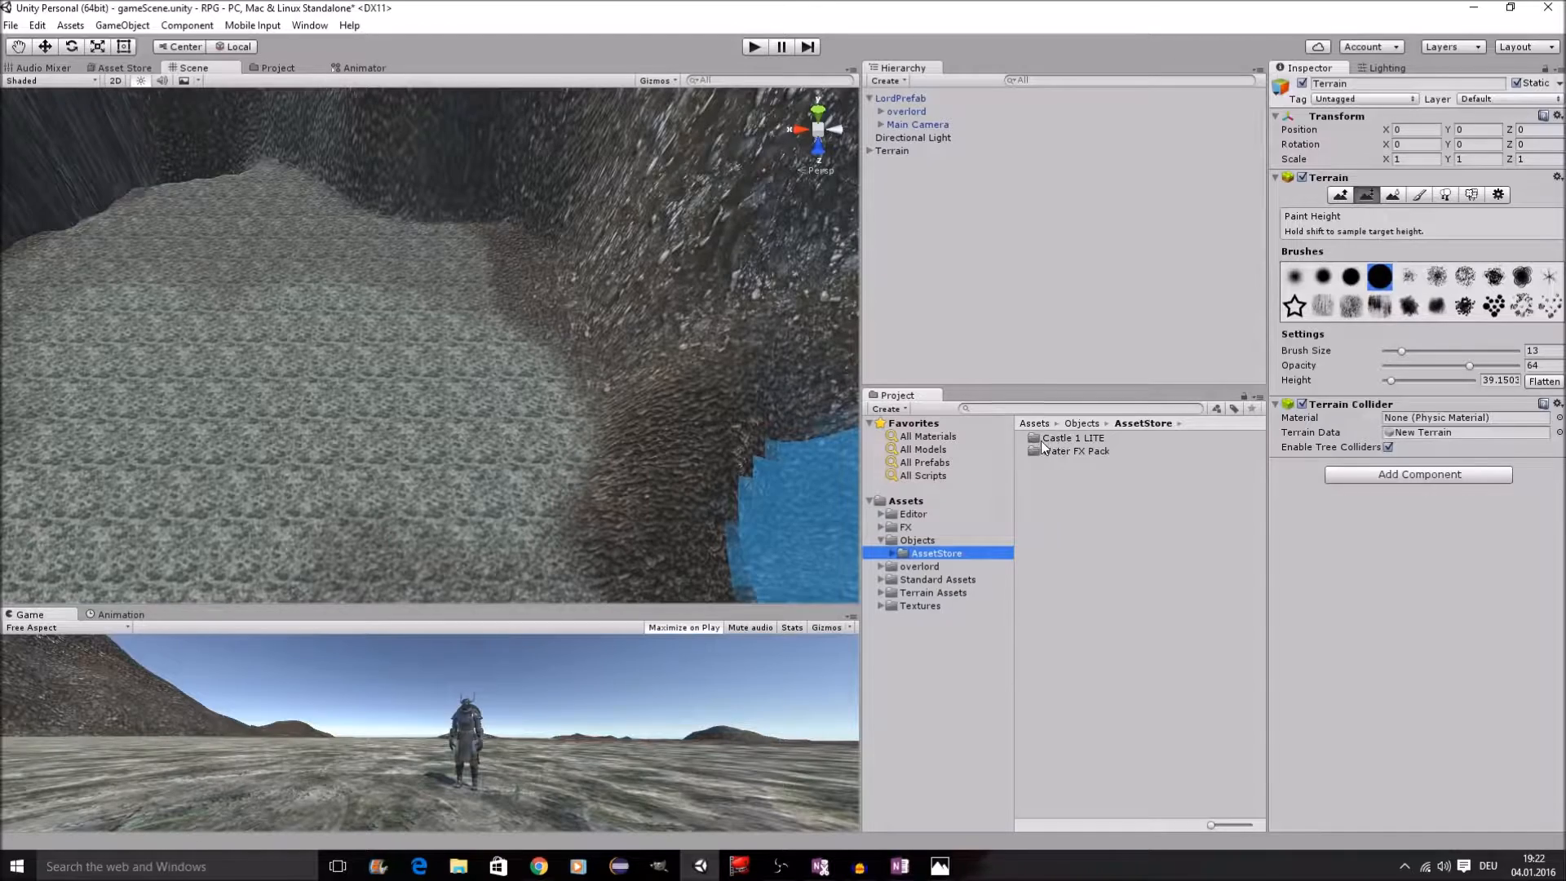
{"action": "left_click", "coordinate": [1072, 439]}
{"action": "double_click", "coordinate": [1103, 443]}
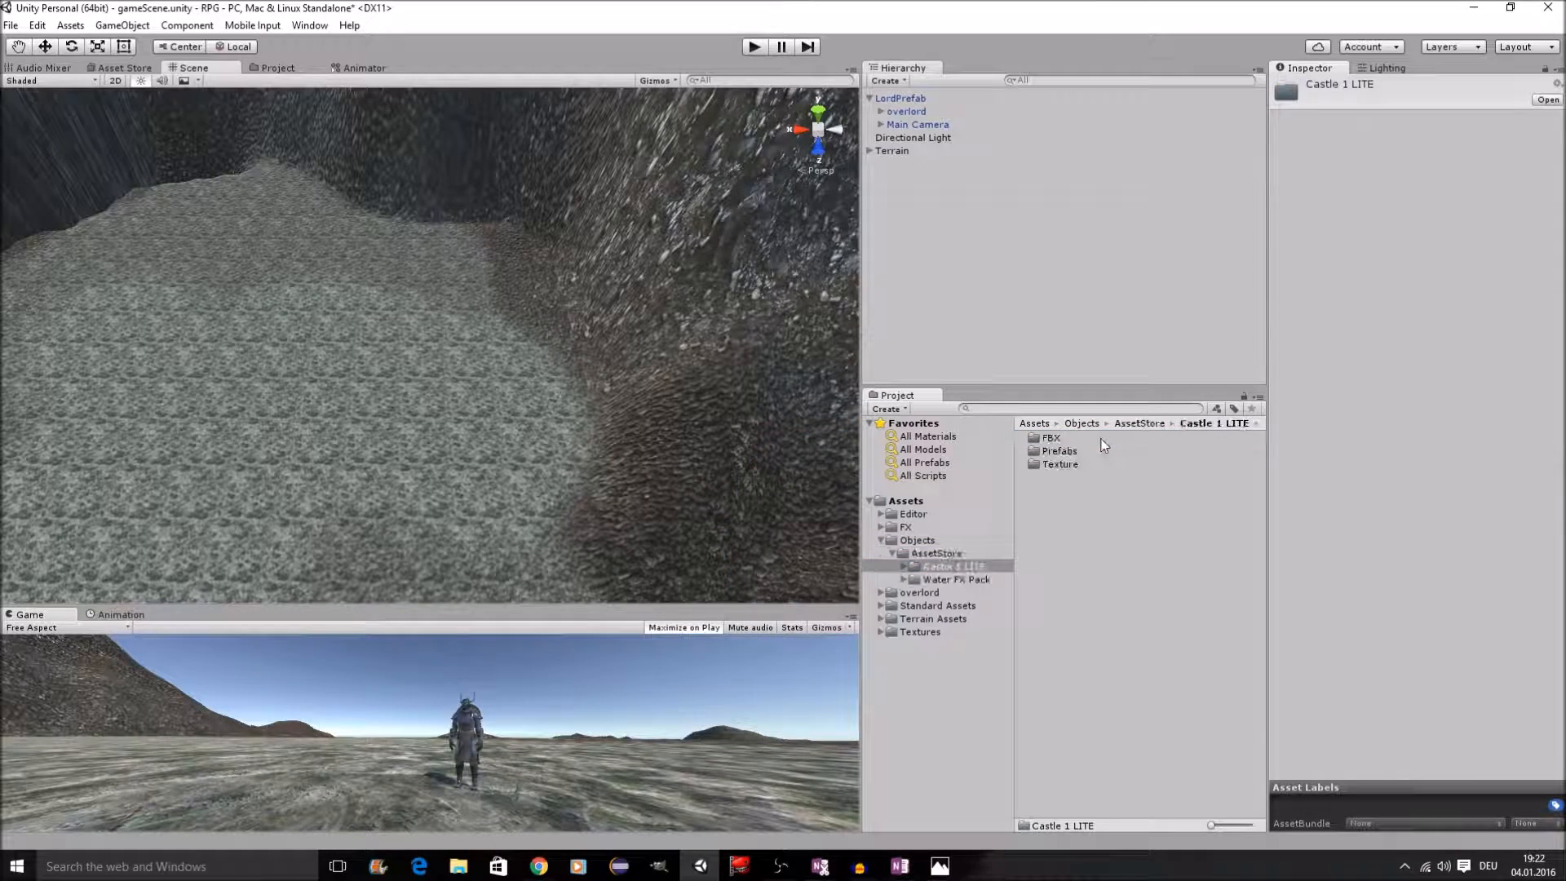
{"action": "double_click", "coordinate": [1063, 453]}
{"action": "double_click", "coordinate": [1063, 457]}
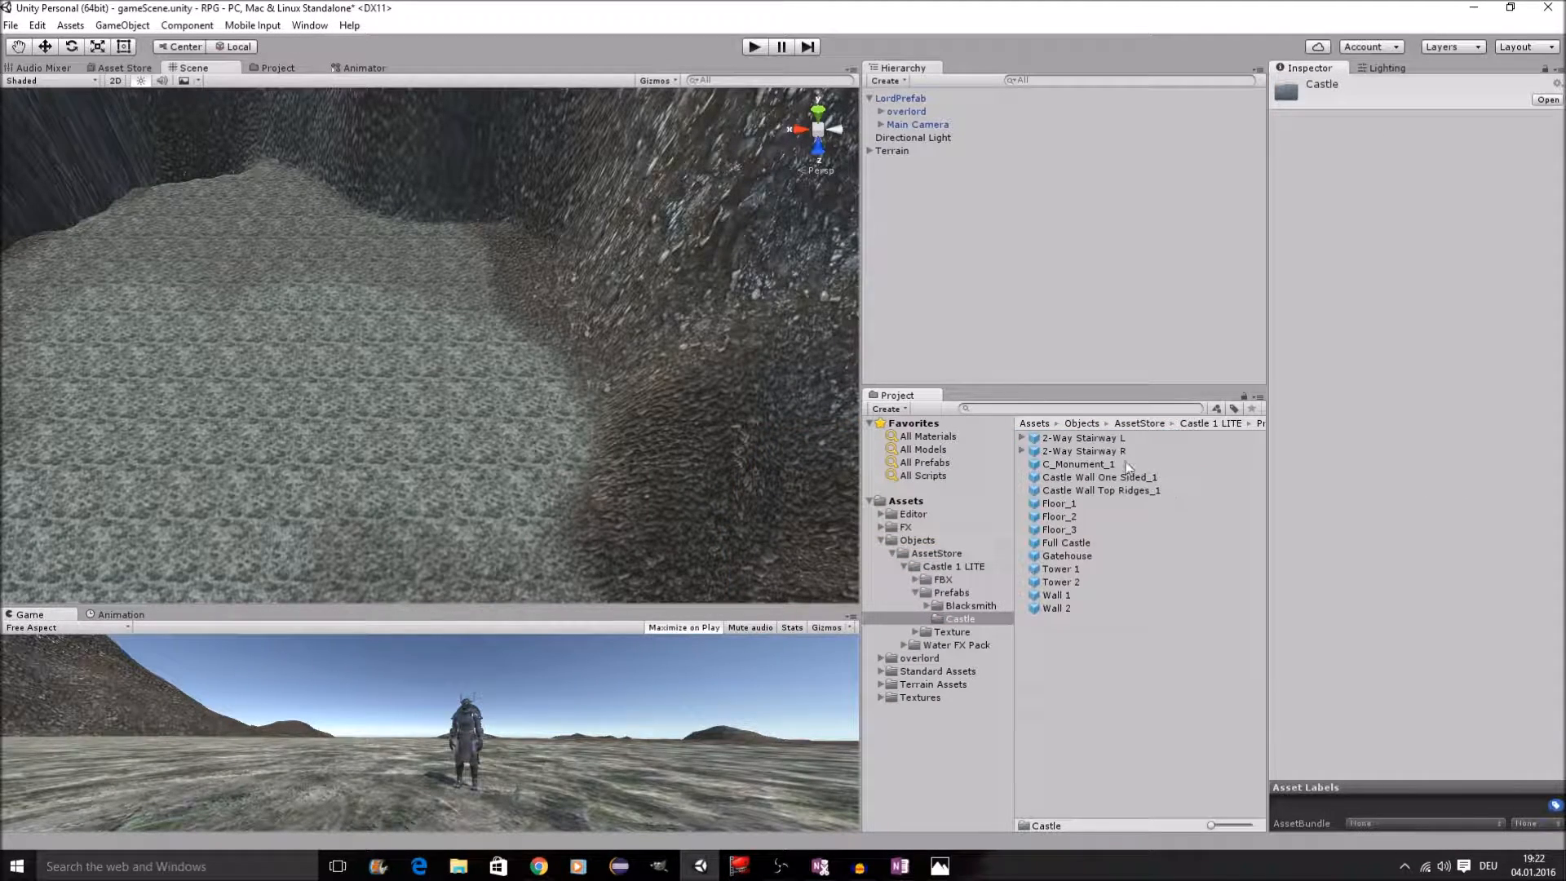
Step: Preview several castle prefabs, including Wall 1, Gatehouse, Floor_2, Castle Wall One Sided_1 and 2-Way Stairway L
{"action": "left_click", "coordinate": [1055, 596]}
{"action": "left_click", "coordinate": [1065, 556]}
{"action": "left_click", "coordinate": [1059, 517]}
{"action": "left_click", "coordinate": [1075, 490]}
{"action": "left_click", "coordinate": [1092, 478]}
{"action": "left_click", "coordinate": [1089, 440]}
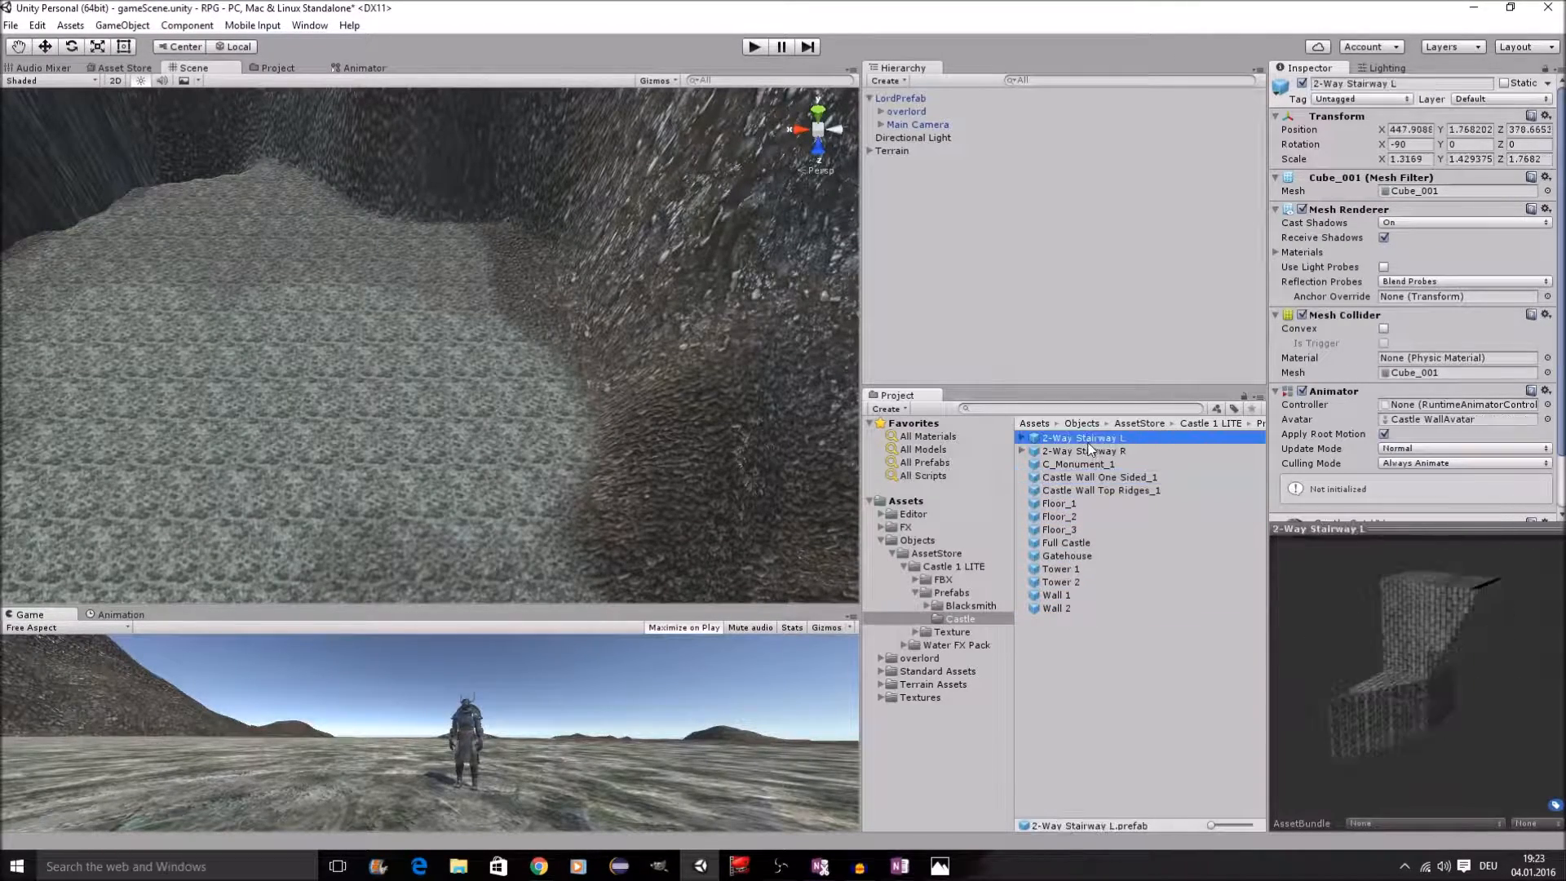
Step: Place the Full Castle prefab on the right plateau near the rock wall
{"action": "left_click", "coordinate": [1075, 544]}
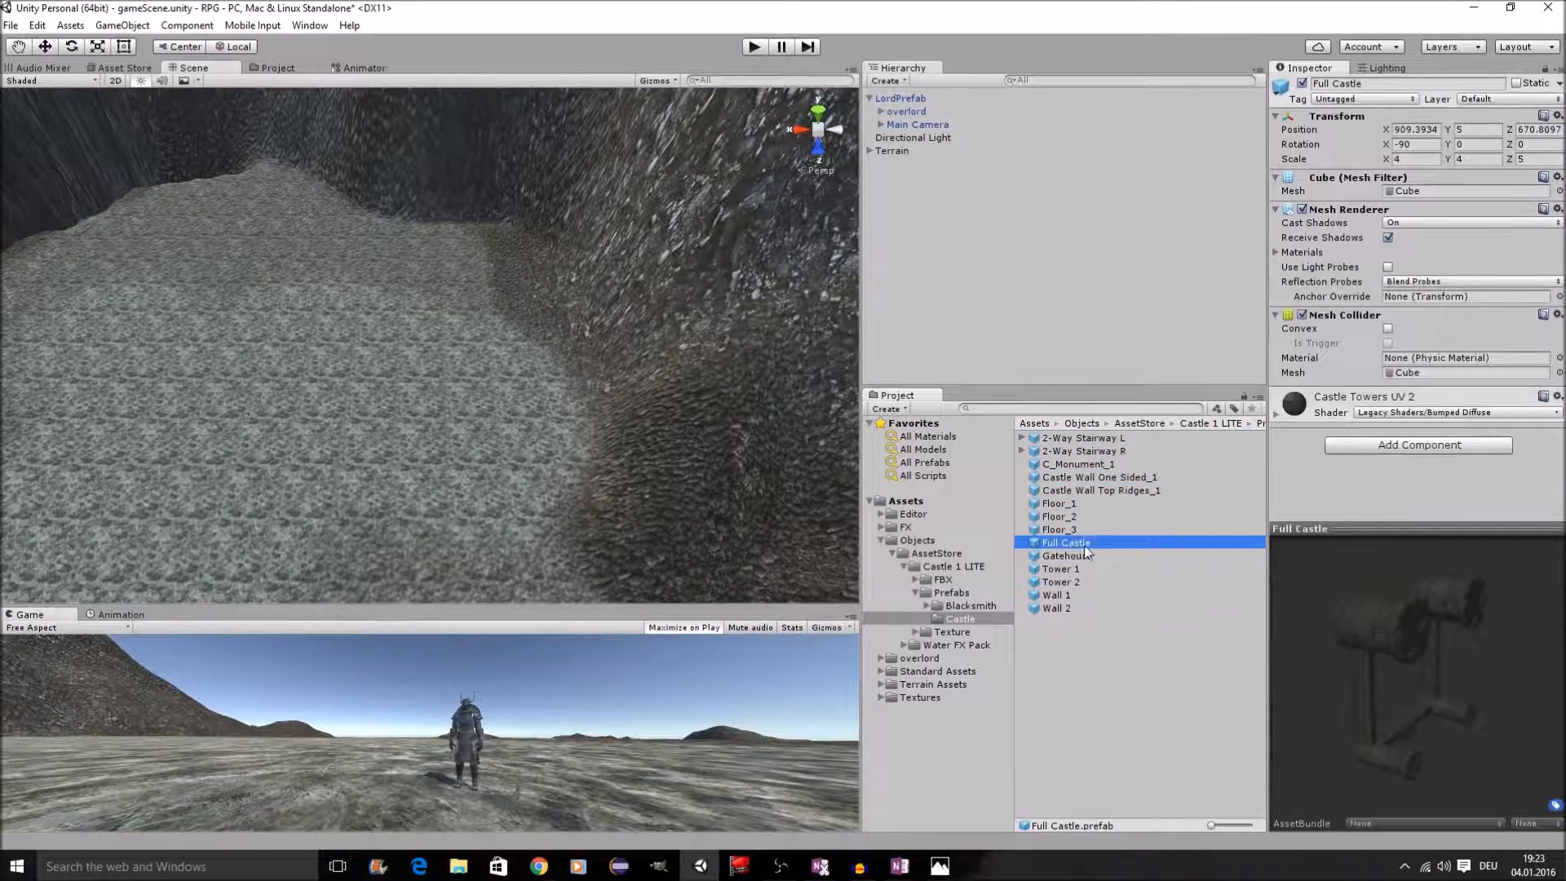
{"action": "left_click_drag", "start_coordinate": [1080, 552], "coordinate": [483, 336]}
{"action": "scroll", "coordinate": [483, 341], "scroll_direction": "down", "scroll_amount": 6}
{"action": "scroll", "coordinate": [481, 355], "scroll_direction": "up", "scroll_amount": 8}
{"action": "right_click_drag", "start_coordinate": [481, 365], "coordinate": [601, 419]}
{"action": "middle_click_drag", "start_coordinate": [602, 420], "coordinate": [549, 409]}
{"action": "scroll", "coordinate": [522, 412], "scroll_direction": "down", "scroll_amount": 3}
{"action": "right_click_drag", "start_coordinate": [518, 414], "coordinate": [586, 359]}
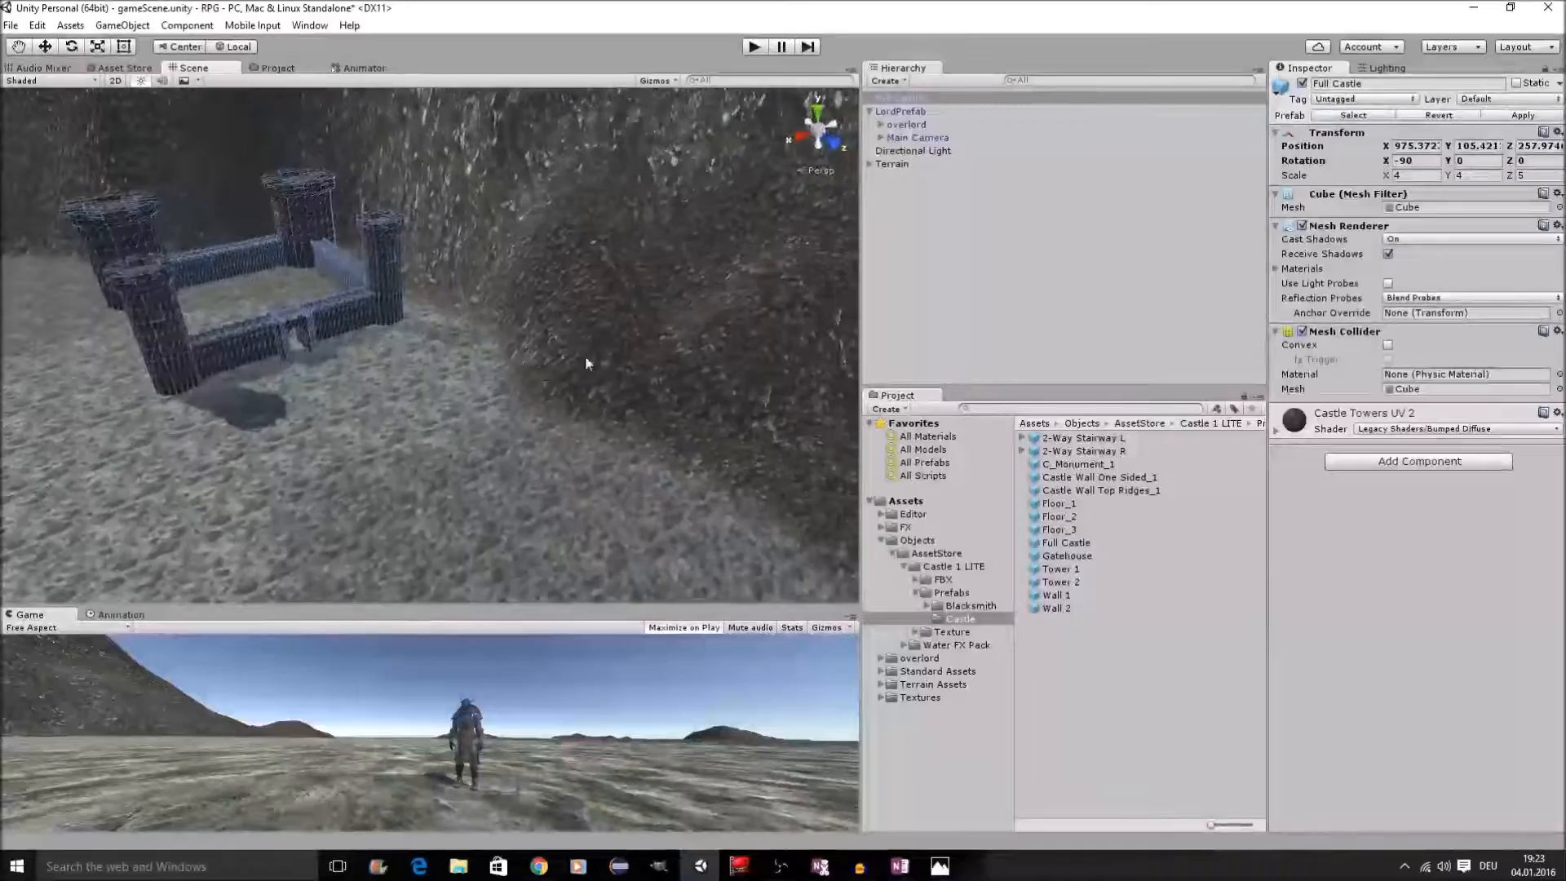
Step: Raise Full Castle above the plateau to a Y position of 122.7
{"action": "scroll", "coordinate": [530, 377], "scroll_direction": "down", "scroll_amount": 7}
{"action": "middle_click_drag", "start_coordinate": [499, 374], "coordinate": [450, 356]}
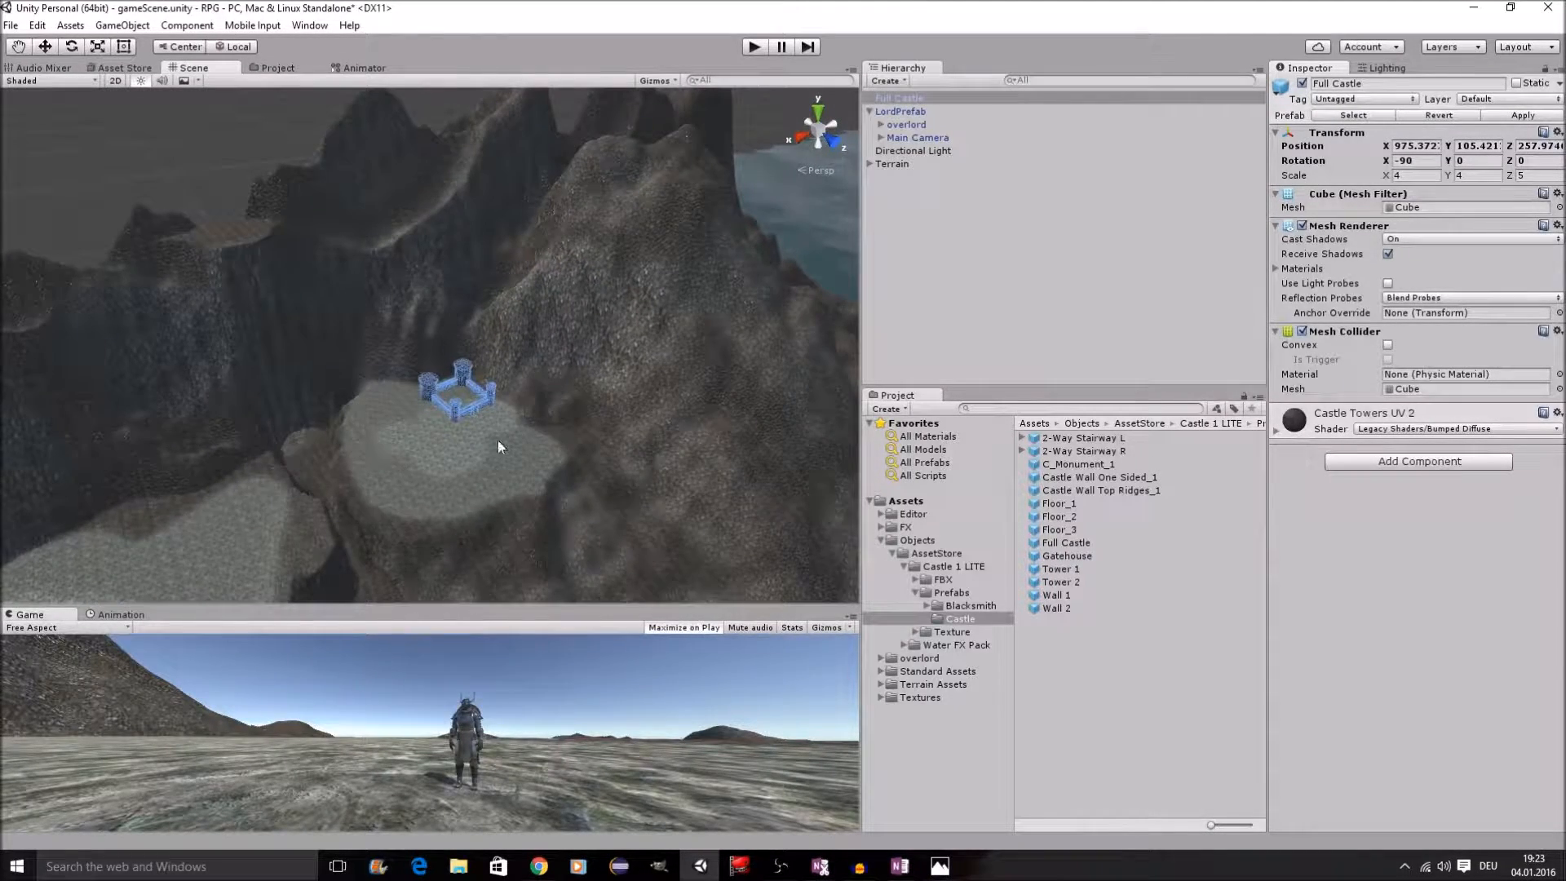
{"action": "scroll", "coordinate": [492, 442], "scroll_direction": "up", "scroll_amount": 6}
{"action": "middle_click_drag", "start_coordinate": [535, 469], "coordinate": [493, 430]}
{"action": "middle_click_drag", "start_coordinate": [413, 374], "coordinate": [439, 417]}
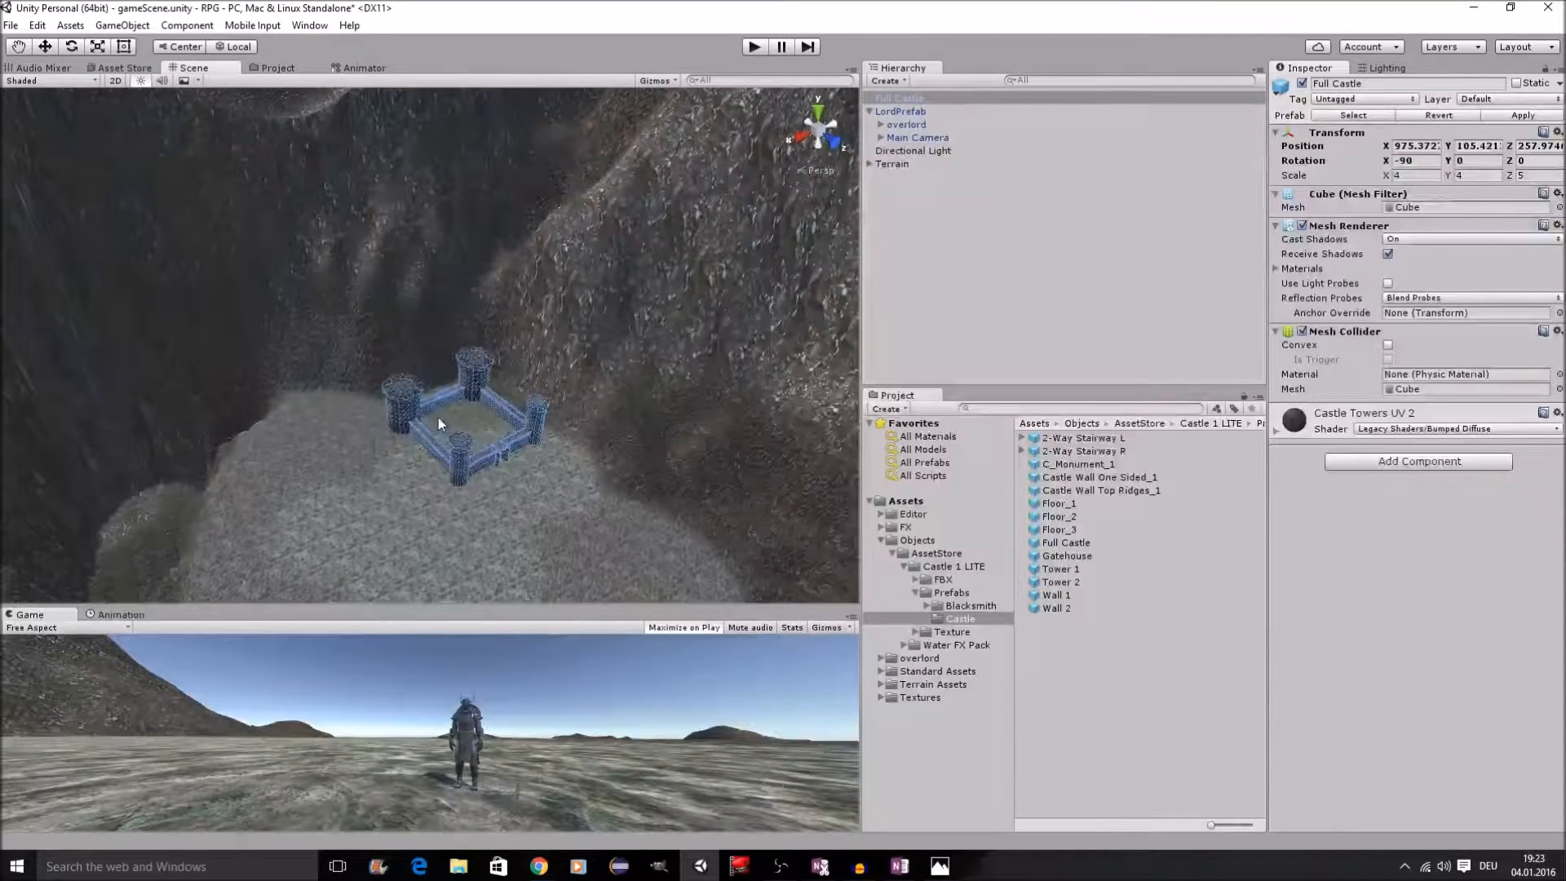
{"action": "key", "text": "w"}
{"action": "left_click_drag", "start_coordinate": [460, 365], "coordinate": [469, 340]}
Step: Configure Raise / Lower Terrain on the Terrain child with the soft round brush, size 23 and opacity 8
{"action": "scroll", "coordinate": [558, 430], "scroll_direction": "up", "scroll_amount": 8}
{"action": "middle_click_drag", "start_coordinate": [558, 430], "coordinate": [596, 450]}
{"action": "left_click", "coordinate": [869, 164]}
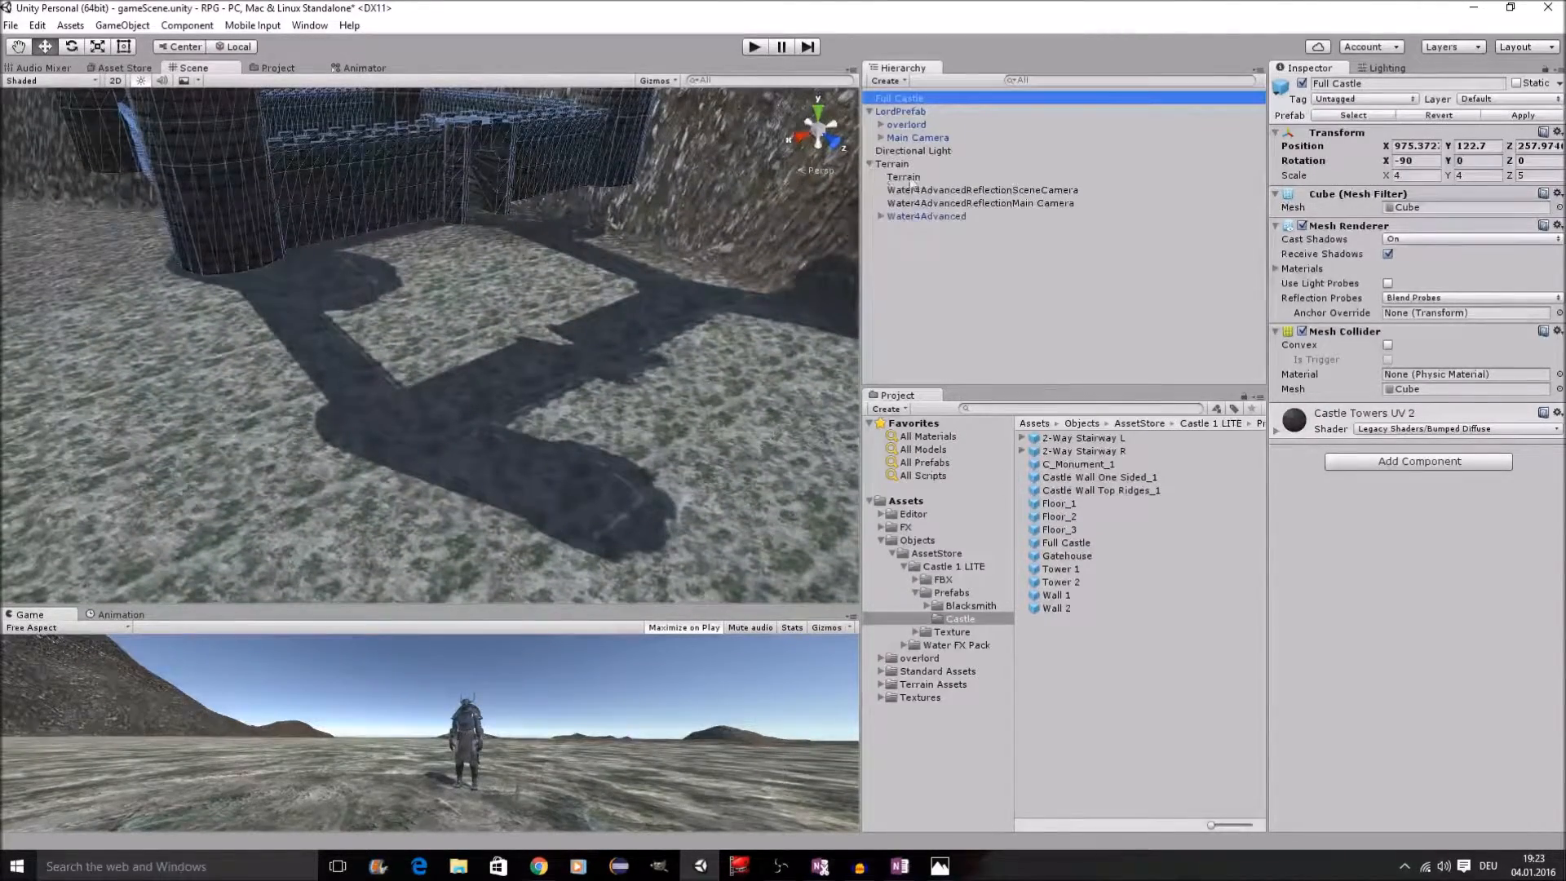
{"action": "left_click", "coordinate": [927, 185]}
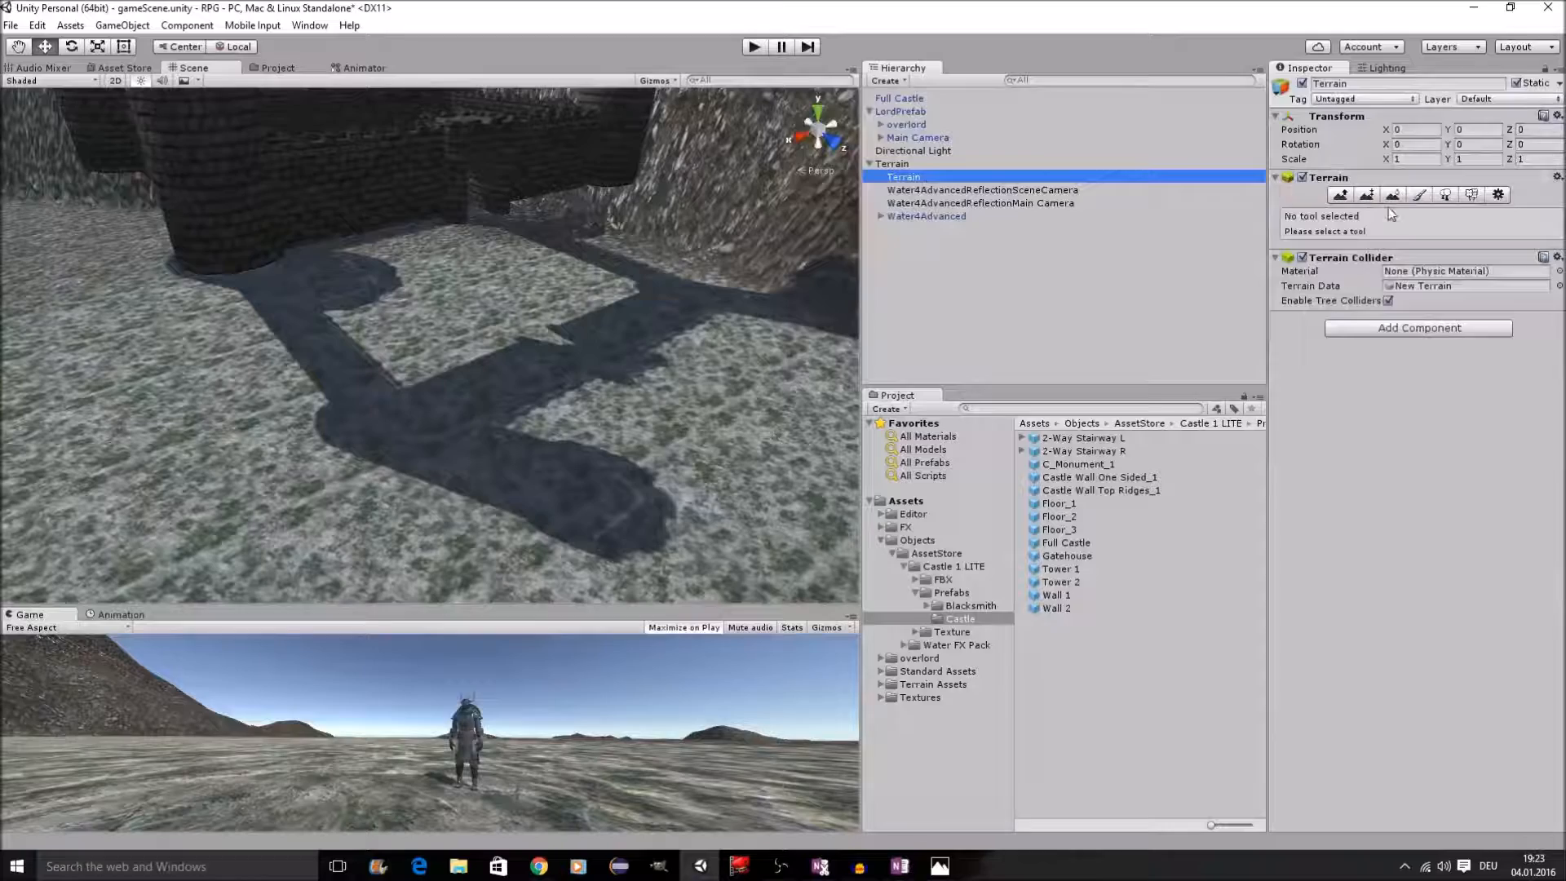
{"action": "left_click", "coordinate": [1367, 195]}
{"action": "mouse_move", "coordinate": [351, 284]}
{"action": "left_mouse_down"}
{"action": "mouse_move", "coordinate": [320, 307]}
{"action": "mouse_move", "coordinate": [382, 319]}
{"action": "left_mouse_up"}
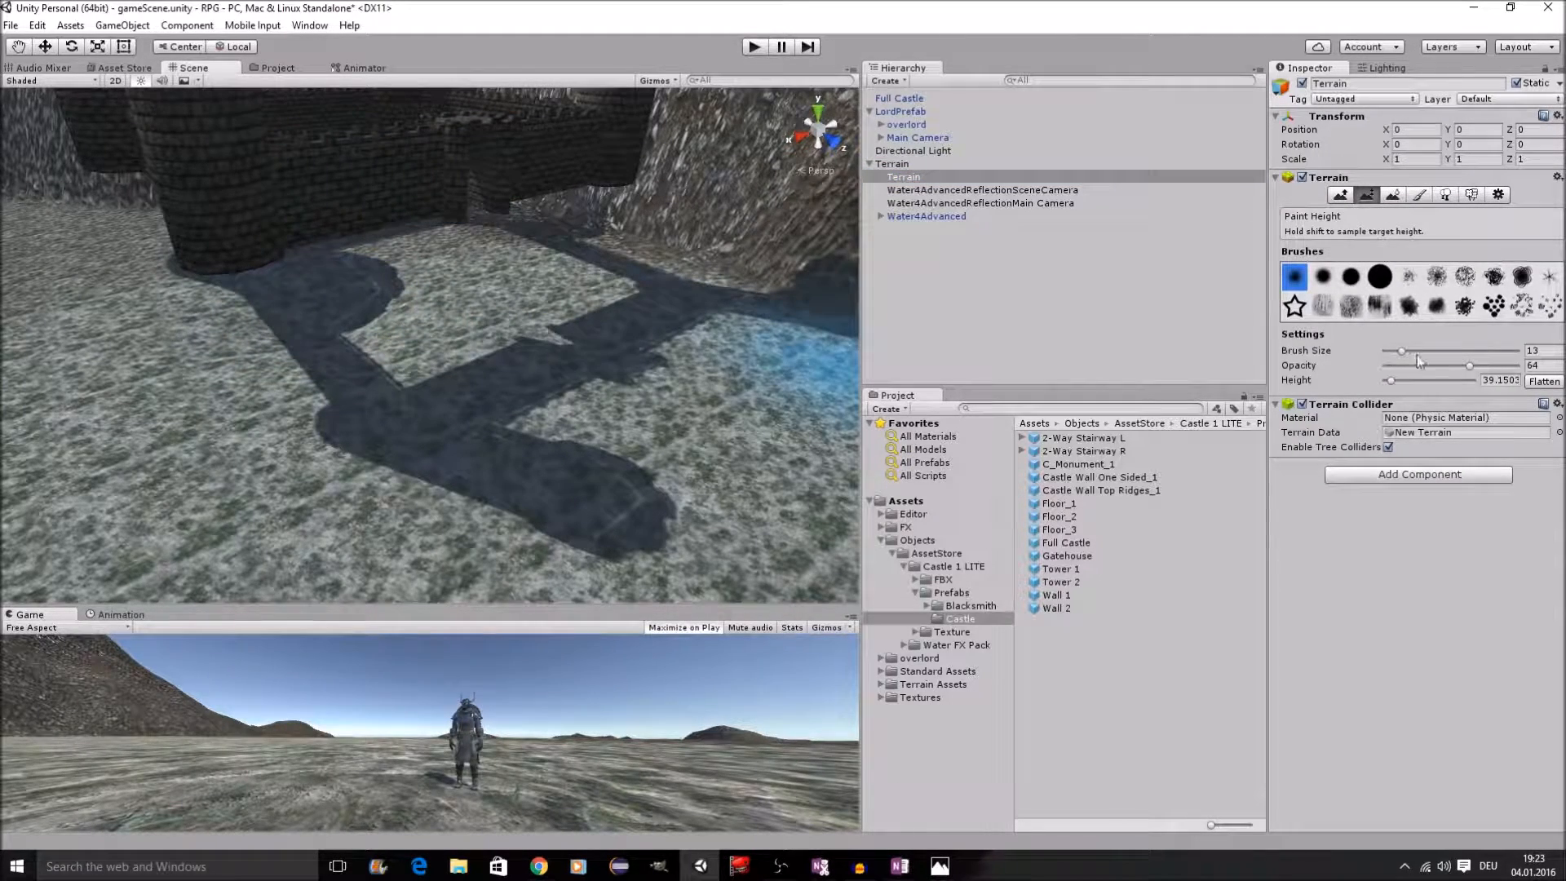
{"action": "left_click", "coordinate": [1340, 195]}
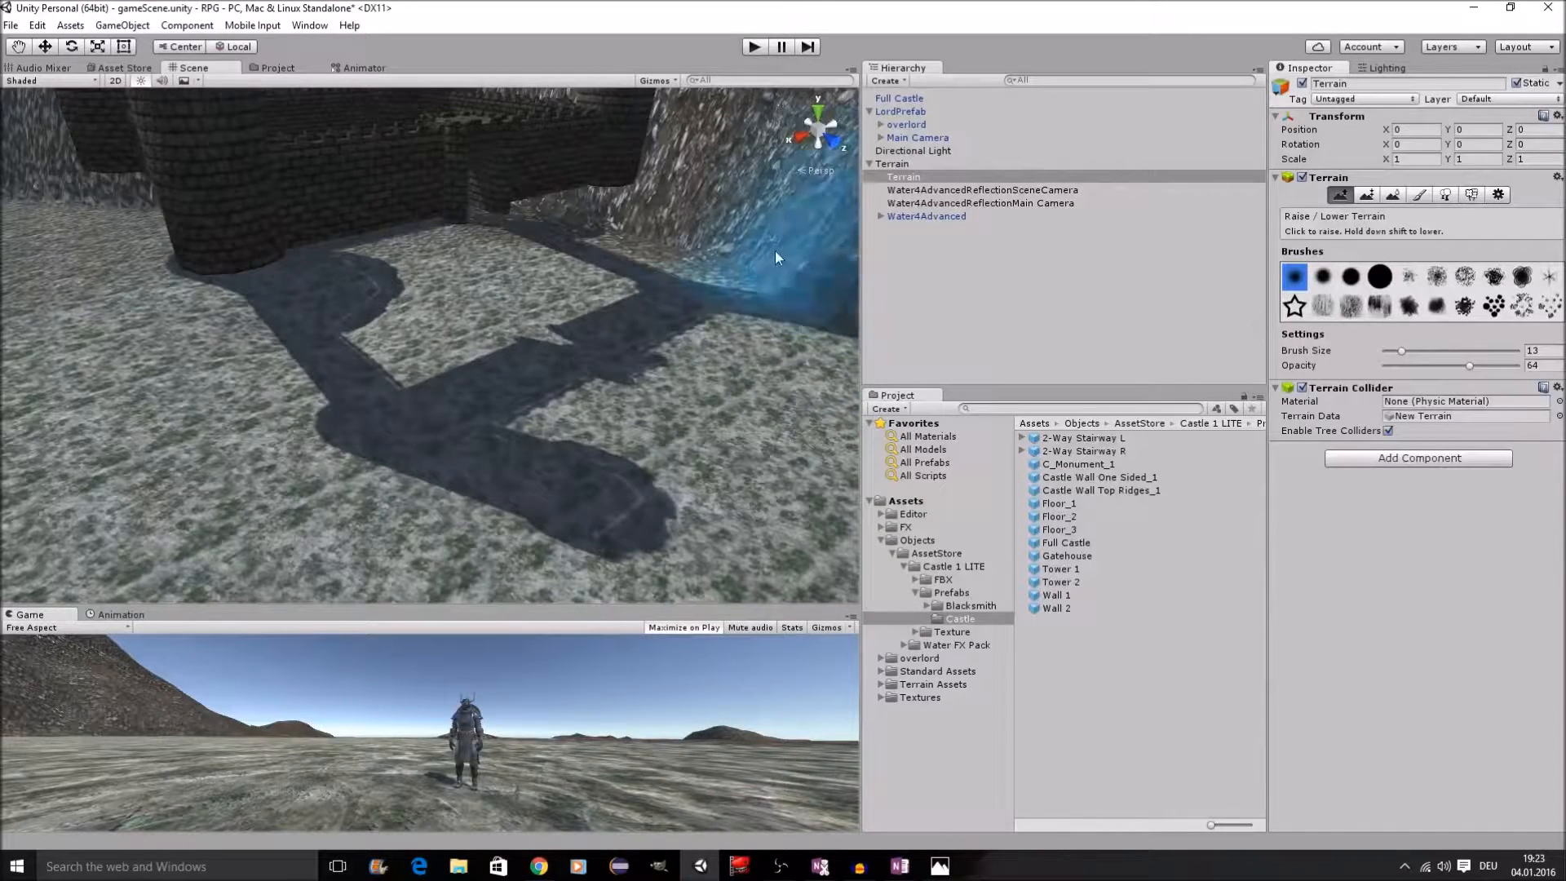
{"action": "left_click_drag", "start_coordinate": [775, 251], "coordinate": [633, 251]}
{"action": "left_click_drag", "start_coordinate": [1447, 351], "coordinate": [1417, 355]}
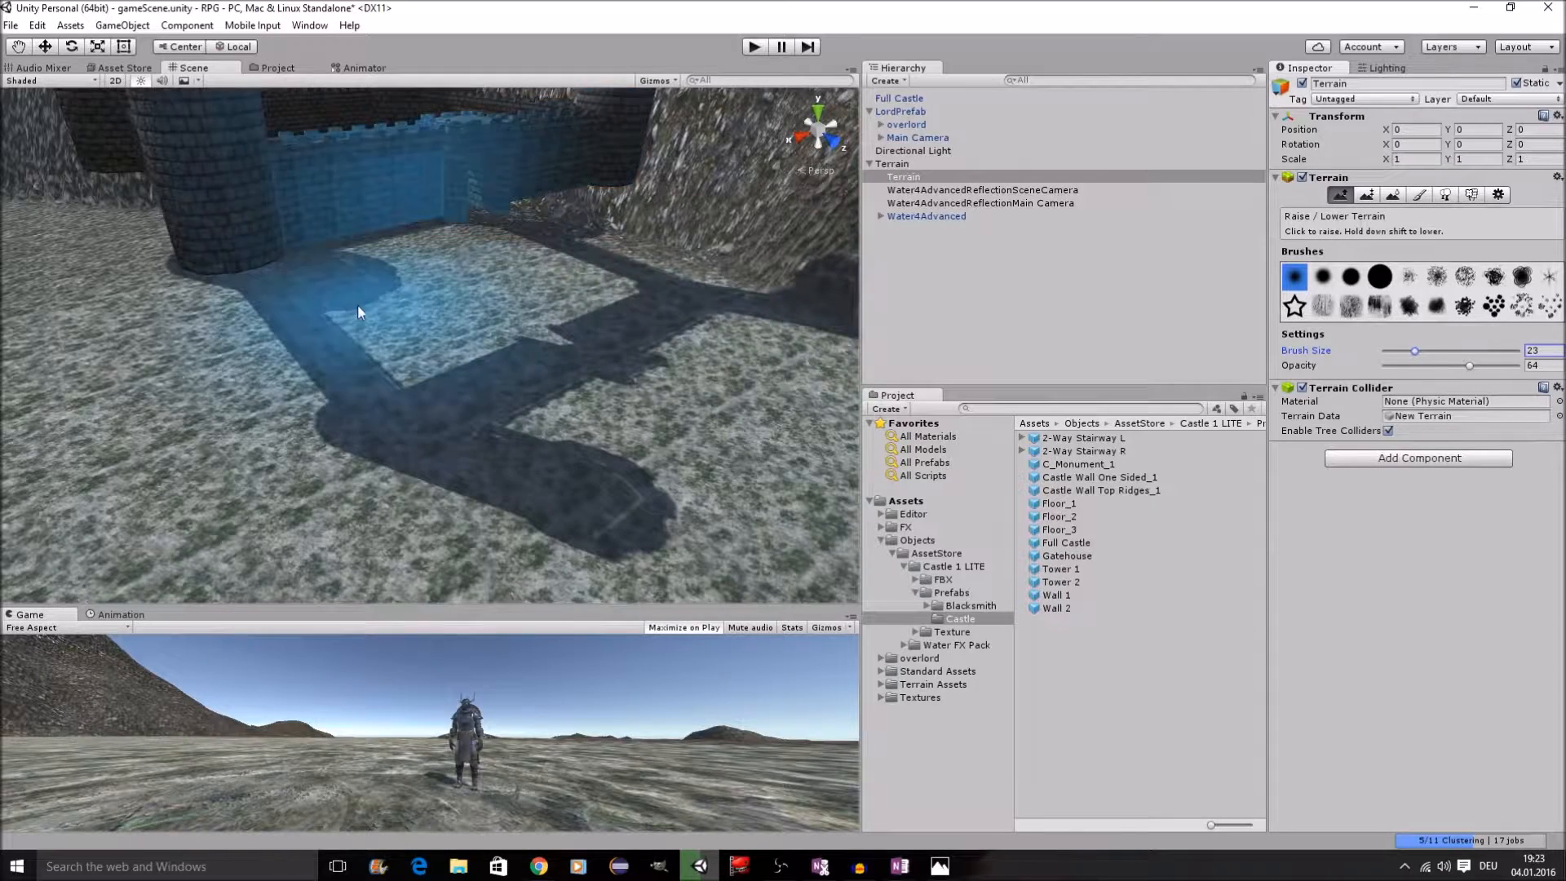
{"action": "left_click_drag", "start_coordinate": [1422, 368], "coordinate": [1398, 368]}
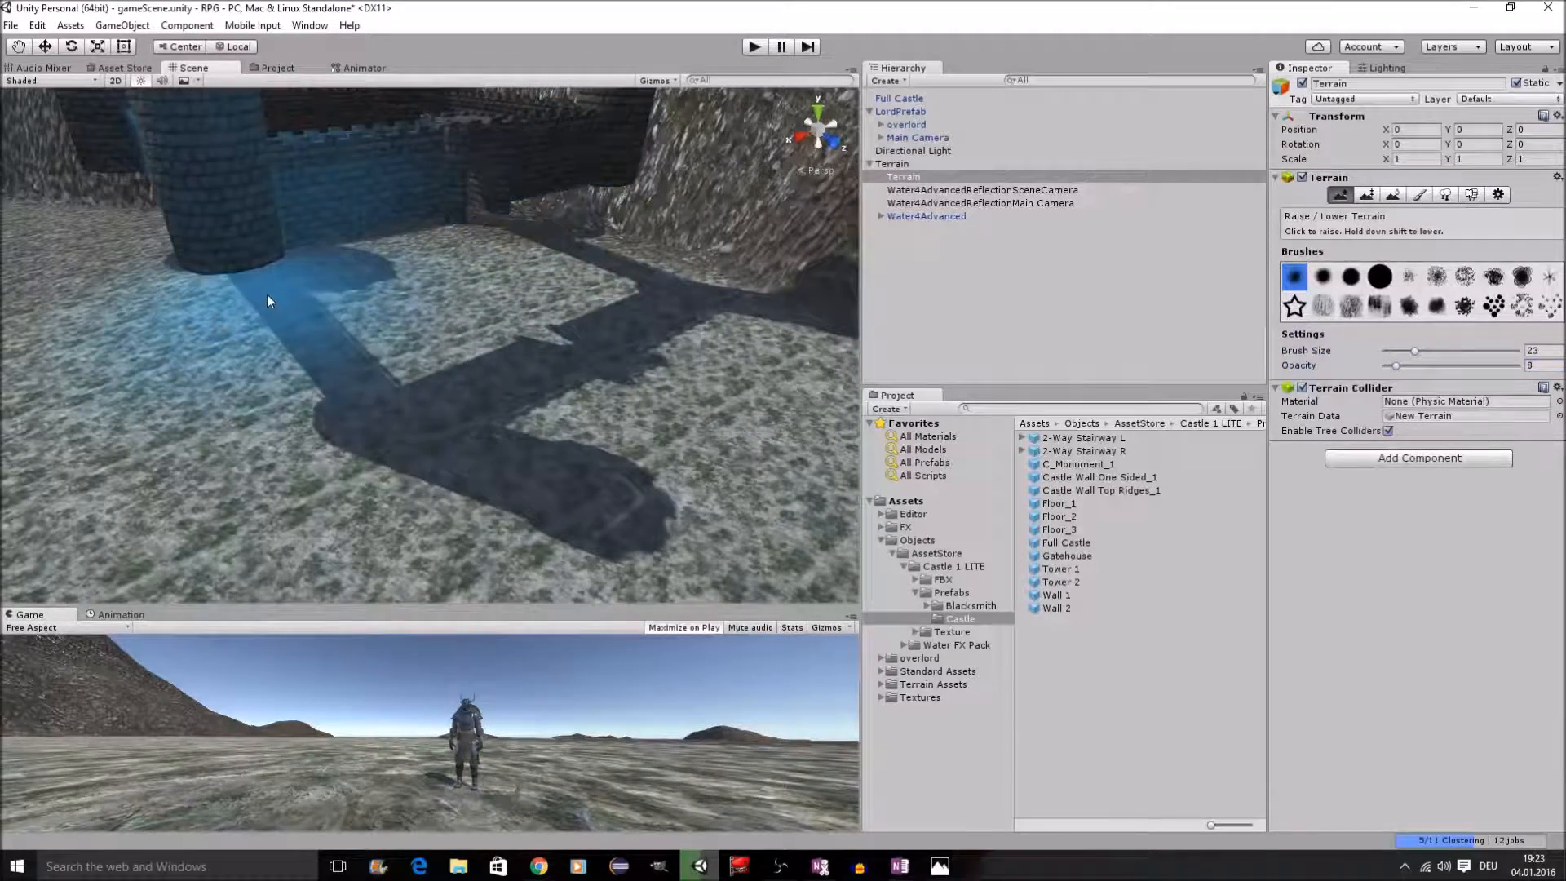
Step: Raise a mound of terrain under the castle's front corner tower, up to the tower's base
{"action": "scroll", "coordinate": [364, 290], "scroll_direction": "up", "scroll_amount": 1}
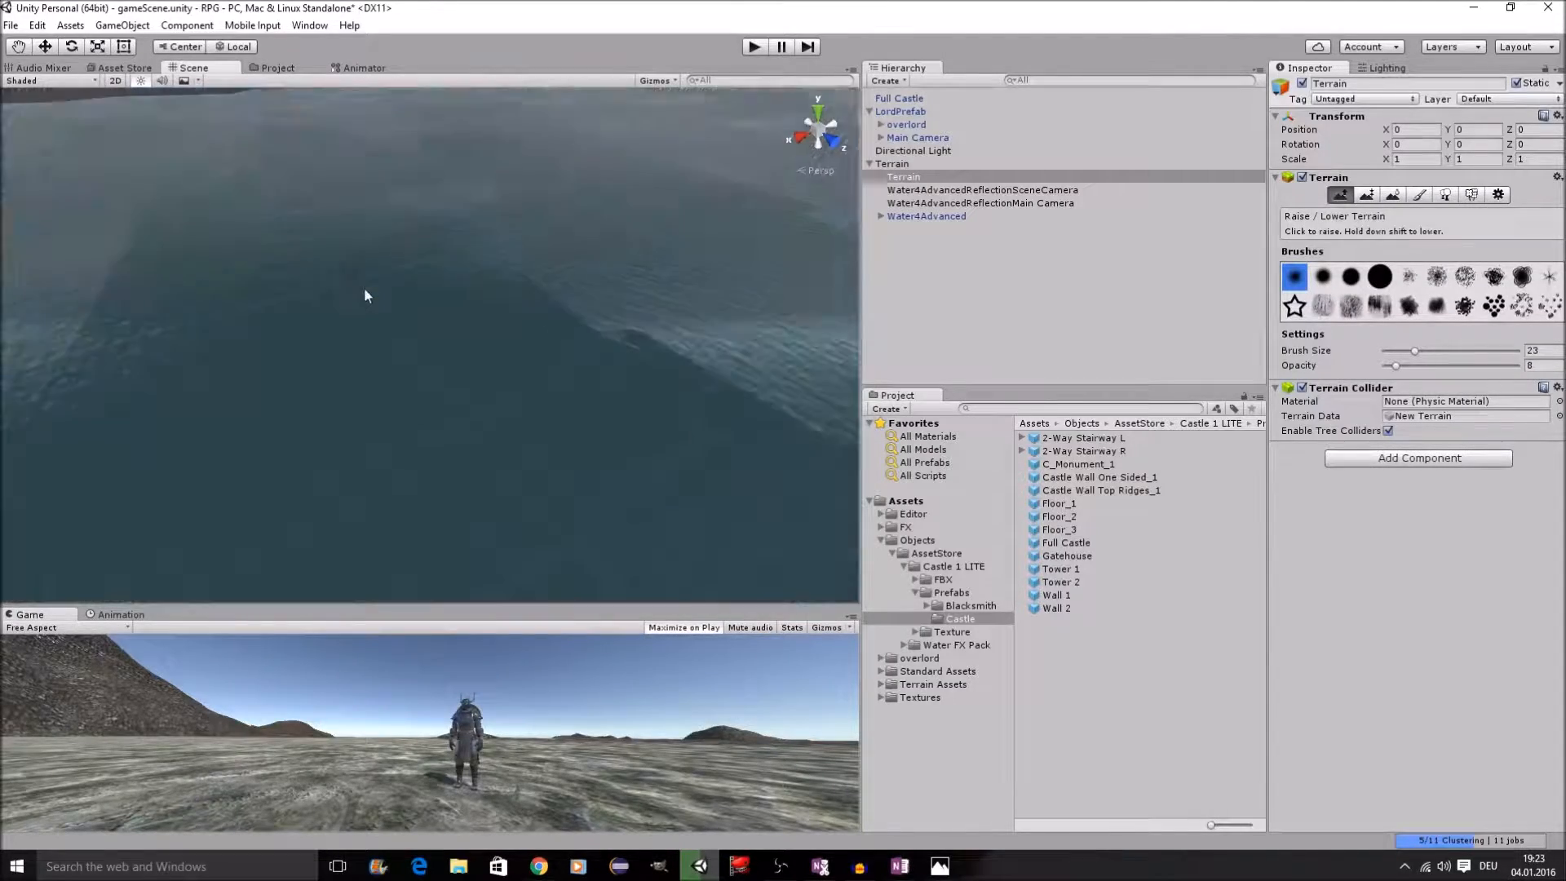
{"action": "scroll", "coordinate": [364, 290], "scroll_direction": "down", "scroll_amount": 1}
{"action": "scroll", "coordinate": [364, 287], "scroll_direction": "down", "scroll_amount": 2}
{"action": "middle_click_drag", "start_coordinate": [364, 287], "coordinate": [364, 273]}
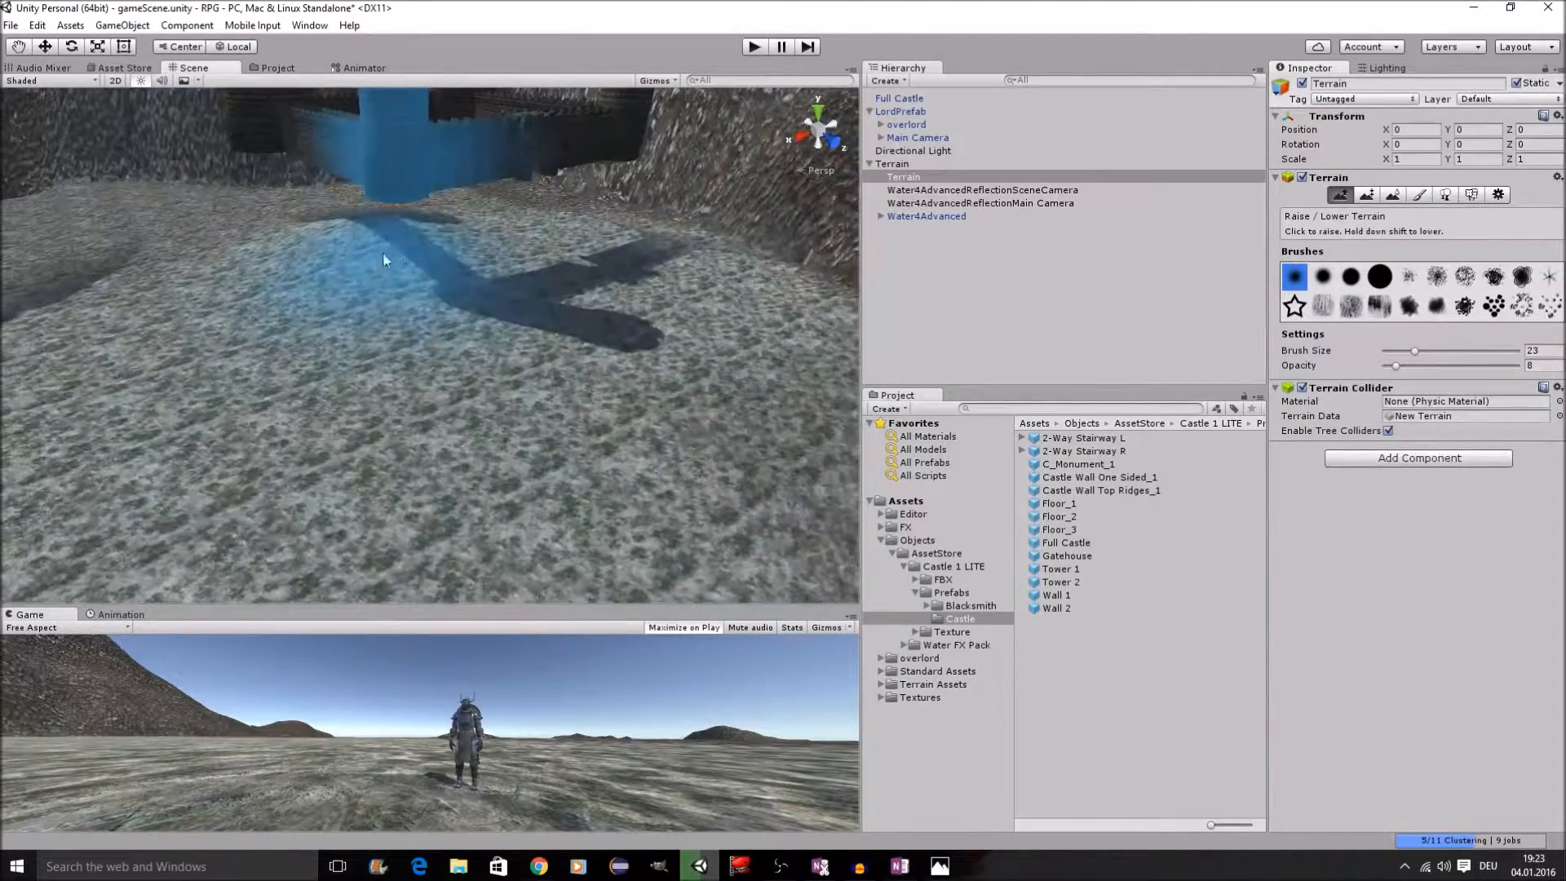
{"action": "mouse_move", "coordinate": [408, 263]}
{"action": "left_mouse_down"}
{"action": "mouse_move", "coordinate": [401, 220]}
{"action": "mouse_move", "coordinate": [423, 270]}
{"action": "left_mouse_up"}
{"action": "mouse_move", "coordinate": [565, 222]}
{"action": "middle_mouse_down"}
{"action": "mouse_move", "coordinate": [585, 212]}
{"action": "mouse_move", "coordinate": [566, 227]}
{"action": "middle_mouse_up"}
{"action": "scroll", "coordinate": [569, 218], "scroll_direction": "up", "scroll_amount": 3}
{"action": "scroll", "coordinate": [493, 181], "scroll_direction": "down", "scroll_amount": 3}
{"action": "left_click", "coordinate": [445, 246]}
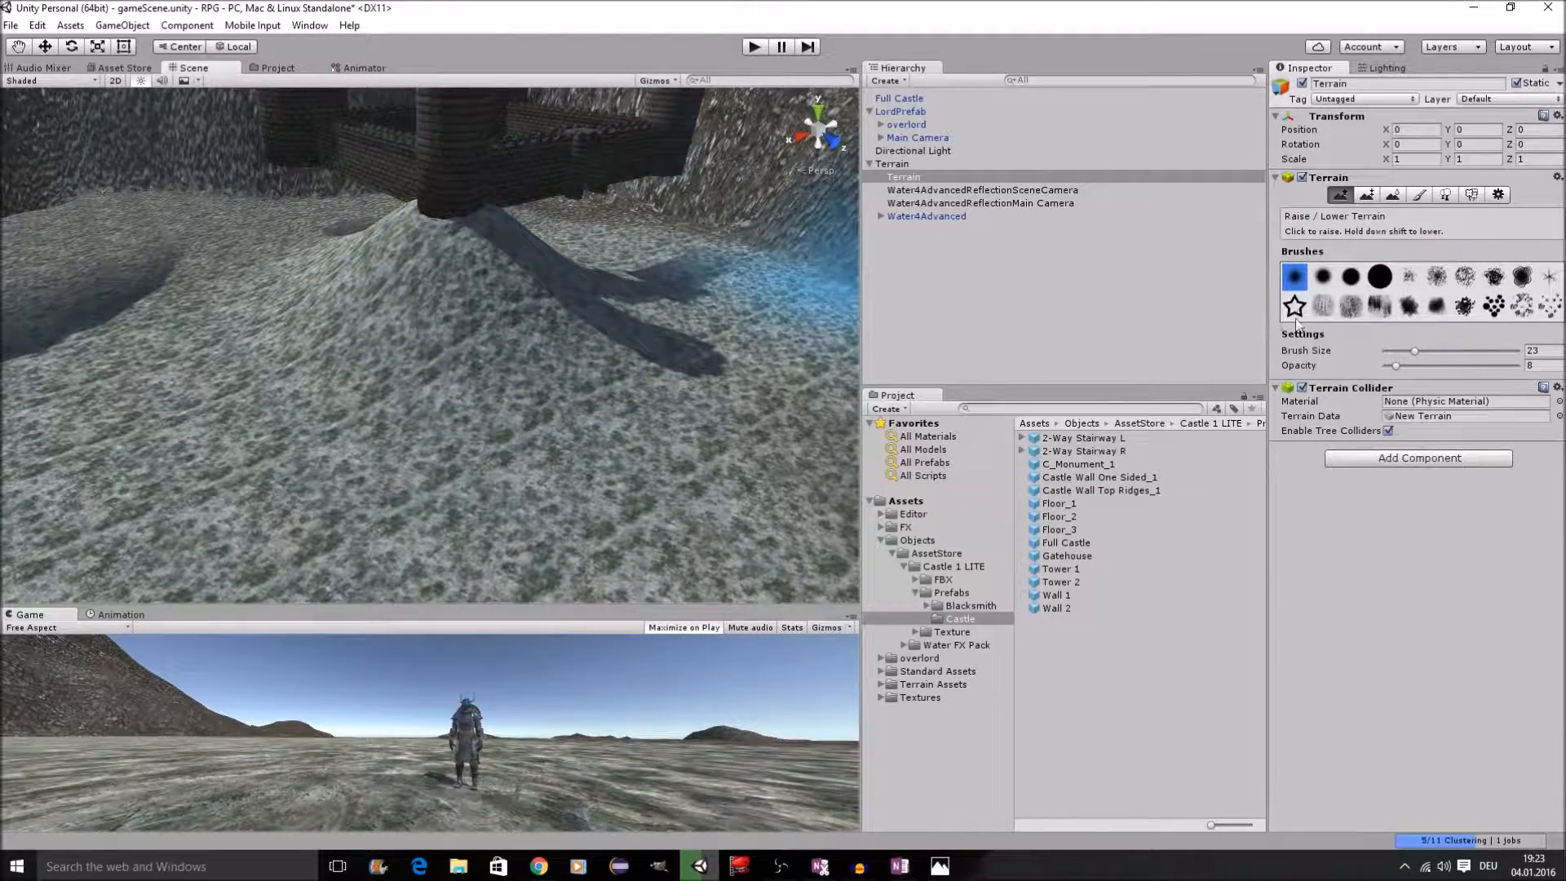
Step: Paint a flat platform under the castle with Paint Height at 118.765, sampled from the mound, using the solid round brush, size 14, opacity 79
{"action": "left_click", "coordinate": [1366, 194]}
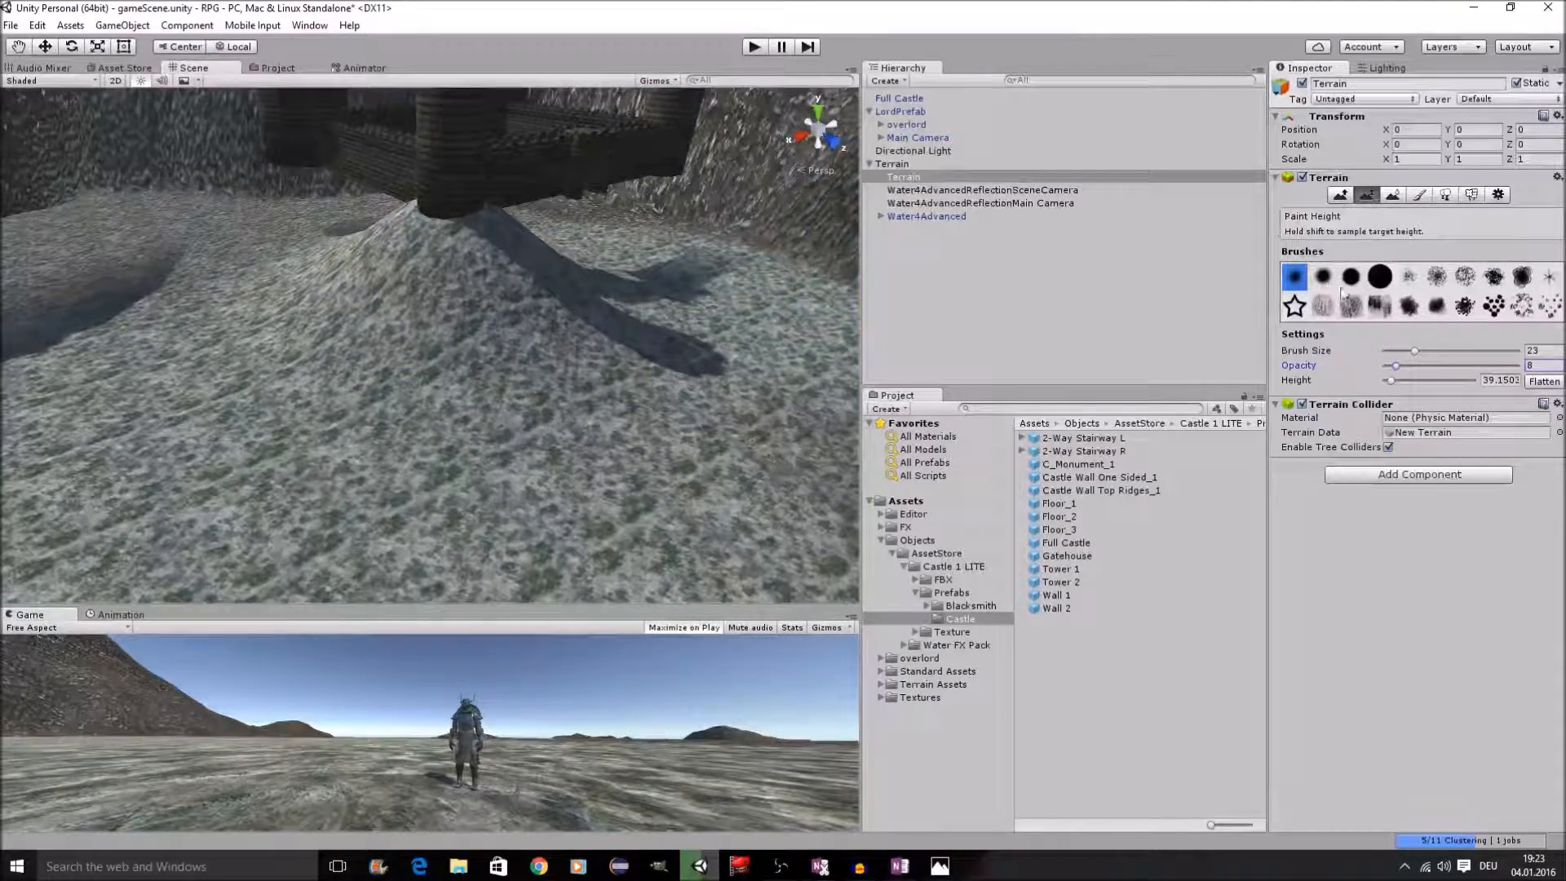
{"action": "left_click", "coordinate": [1380, 277]}
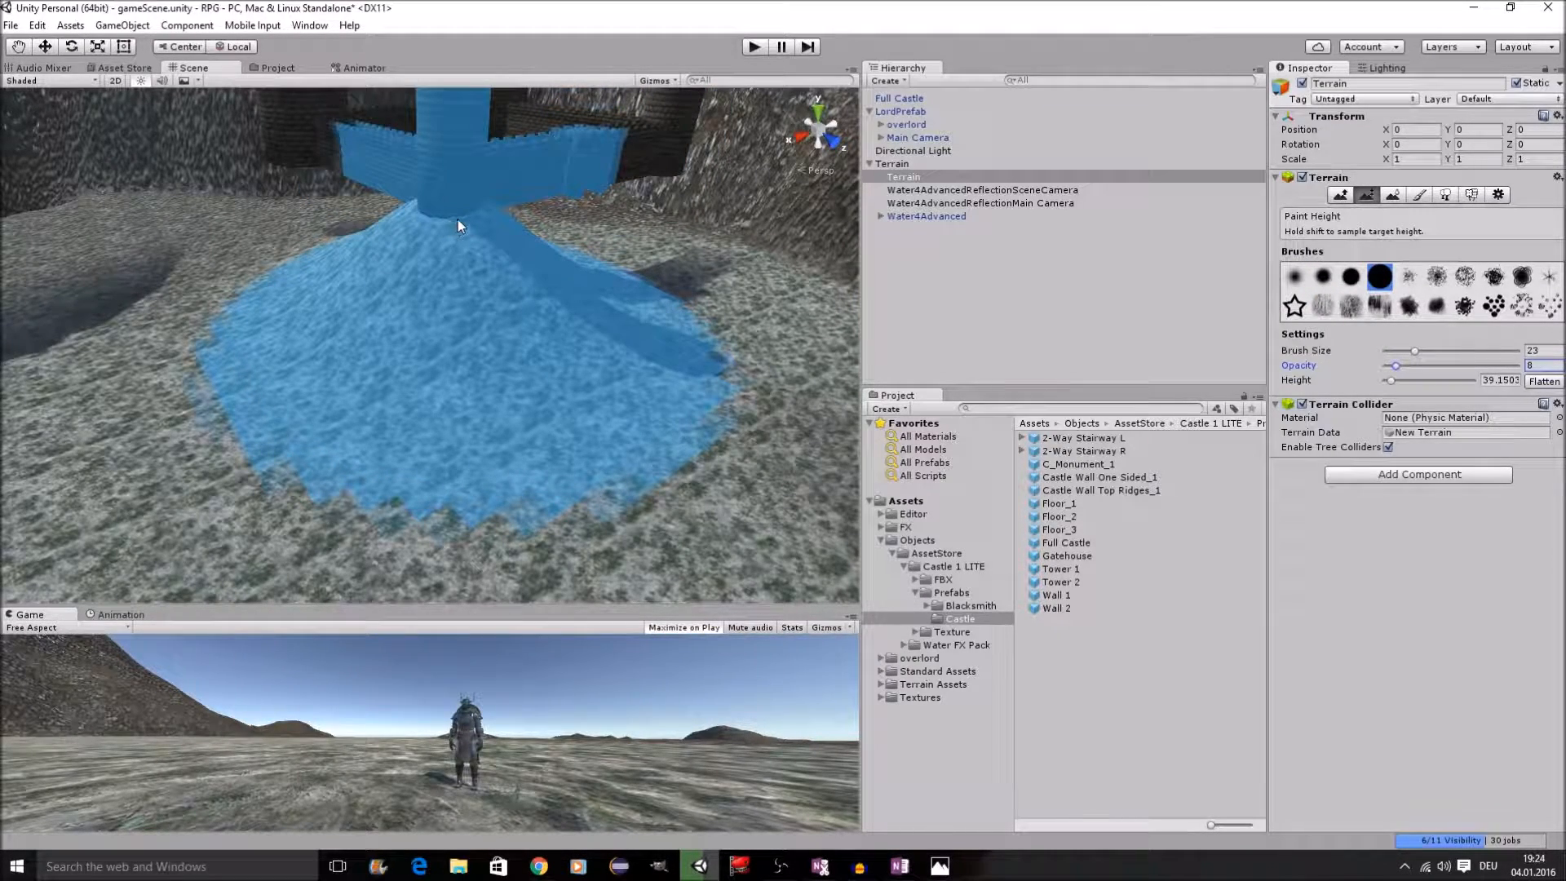
{"action": "left_click", "coordinate": [457, 222], "text": "shift"}
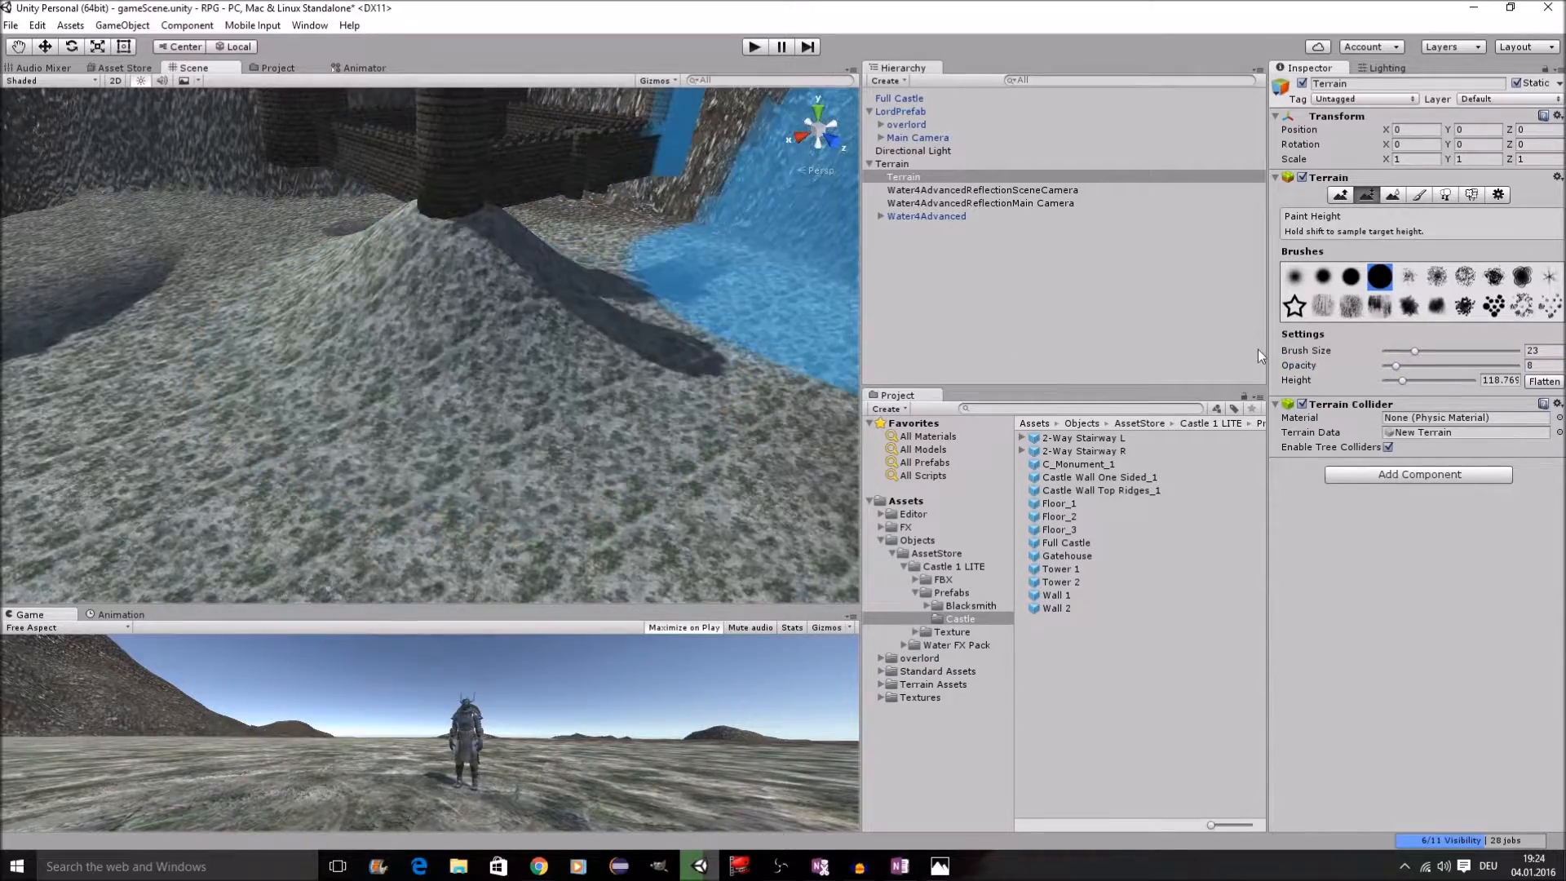
{"action": "scroll", "coordinate": [669, 183], "scroll_direction": "down", "scroll_amount": 6}
{"action": "middle_click_drag", "start_coordinate": [664, 184], "coordinate": [623, 294]}
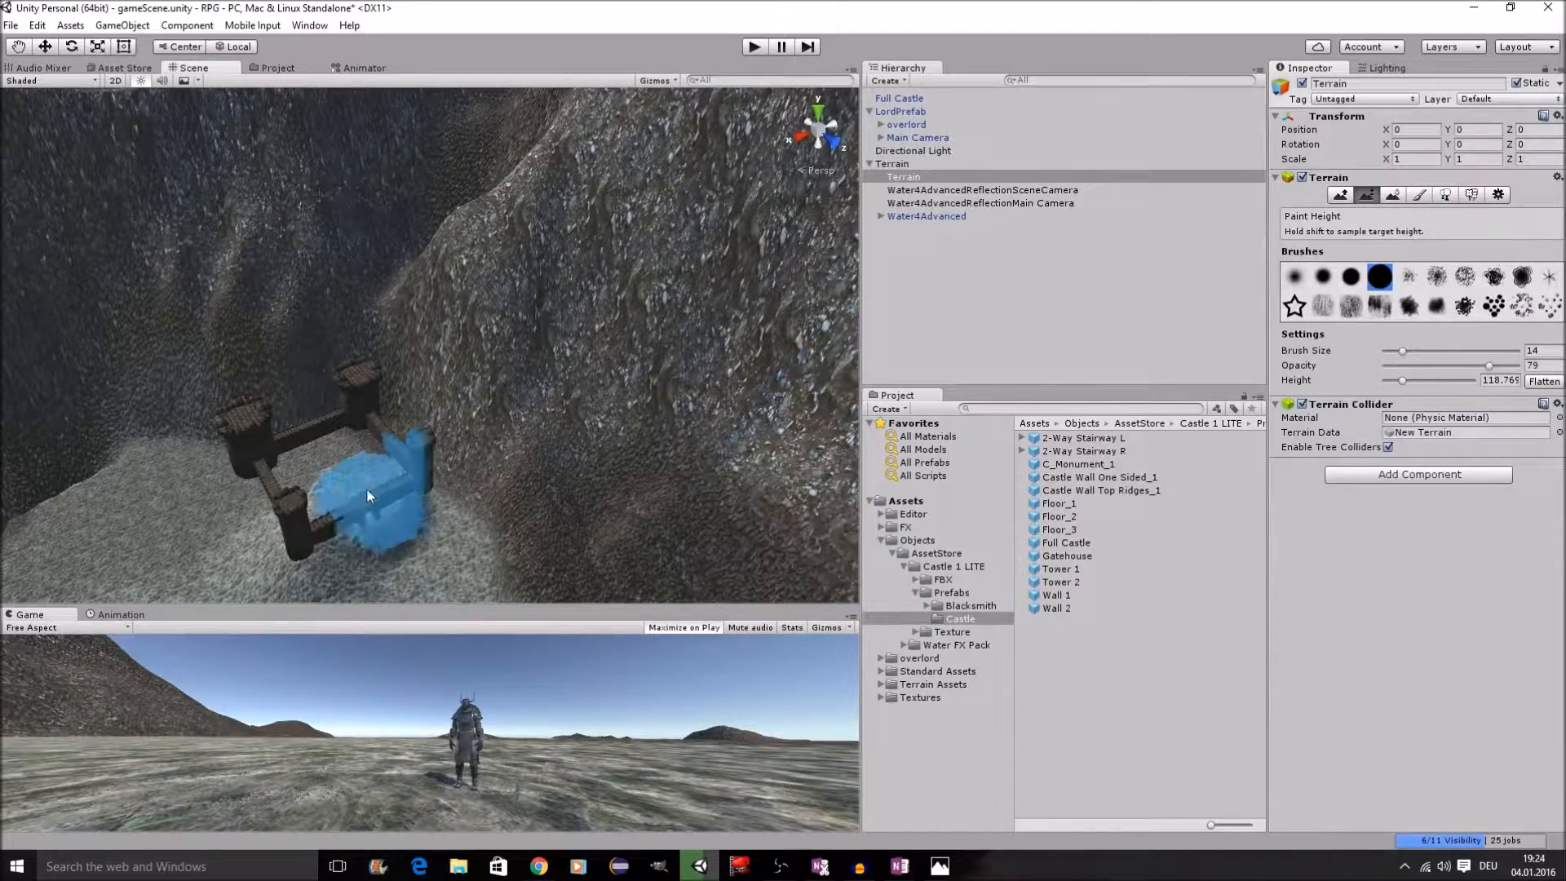
{"action": "mouse_move", "coordinate": [365, 490]}
{"action": "left_mouse_down"}
{"action": "mouse_move", "coordinate": [398, 477]}
{"action": "mouse_move", "coordinate": [310, 492]}
{"action": "mouse_move", "coordinate": [366, 433]}
{"action": "left_mouse_up"}
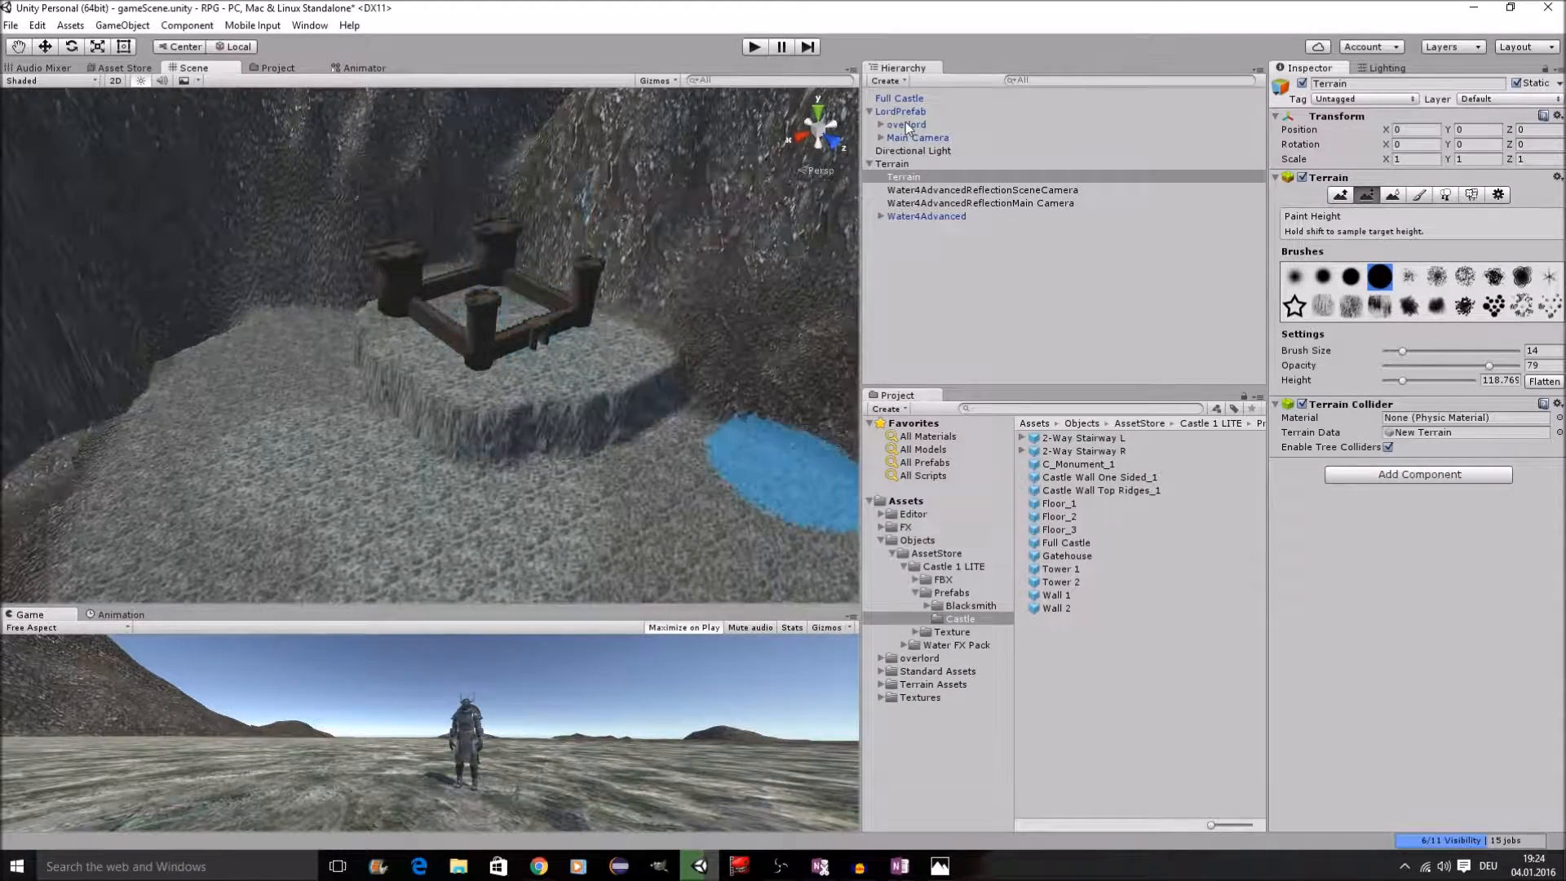
Step: Rotate Full Castle to a Y rotation of 80.87 on its platform
{"action": "left_click", "coordinate": [897, 98]}
{"action": "left_click", "coordinate": [1451, 163]}
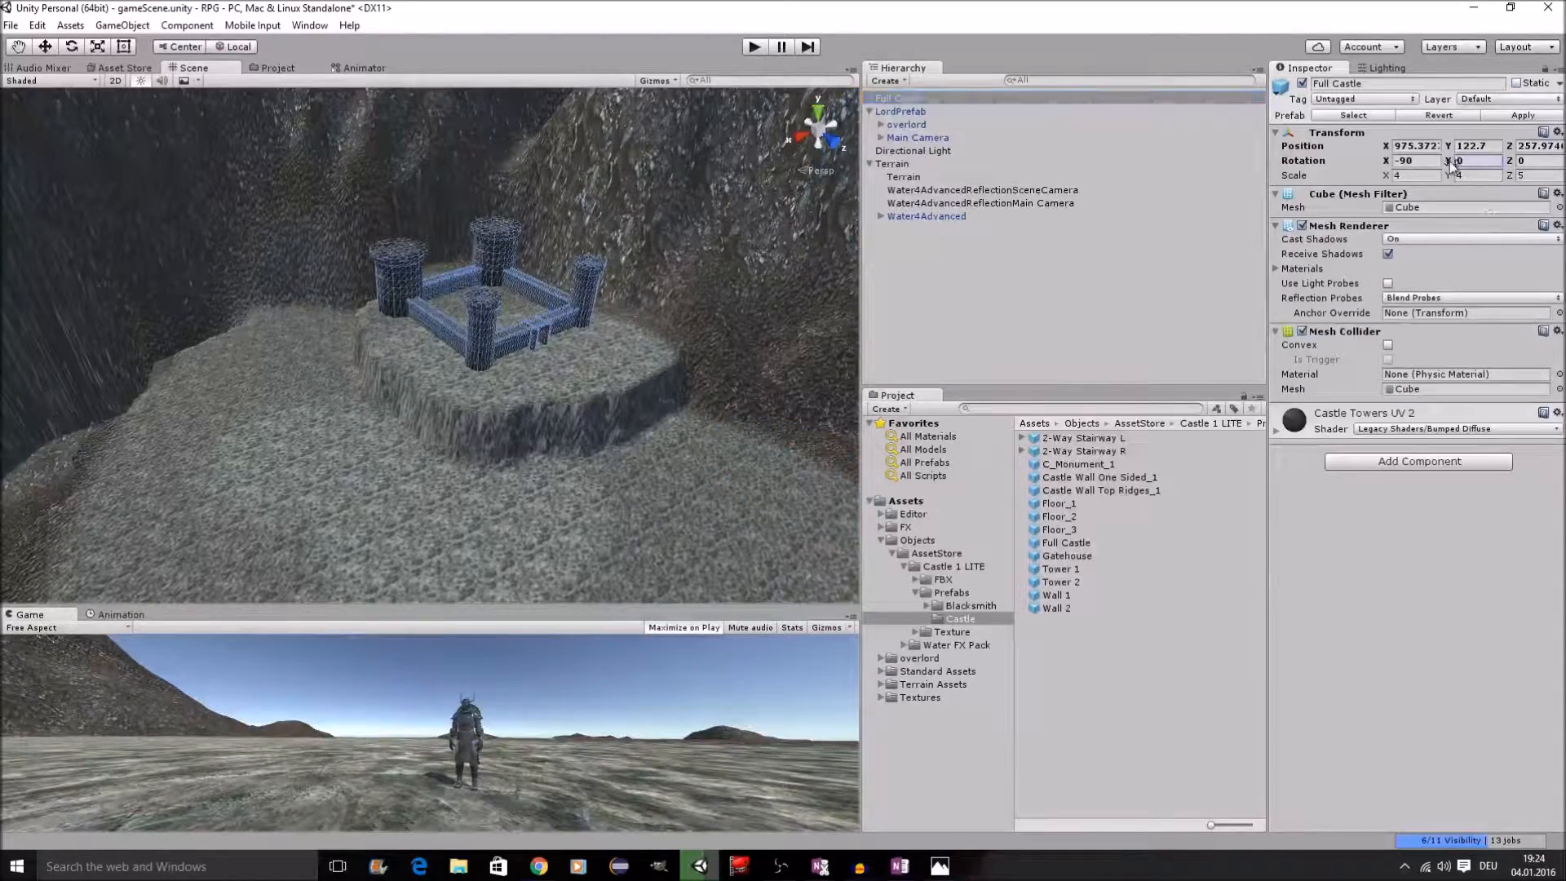
{"action": "mouse_move", "coordinate": [1451, 162]}
{"action": "left_mouse_down"}
{"action": "mouse_move", "coordinate": [1405, 256]}
{"action": "mouse_move", "coordinate": [1444, 268]}
{"action": "mouse_move", "coordinate": [62, 275]}
{"action": "mouse_move", "coordinate": [480, 307]}
{"action": "mouse_move", "coordinate": [1447, 168]}
{"action": "left_mouse_up"}
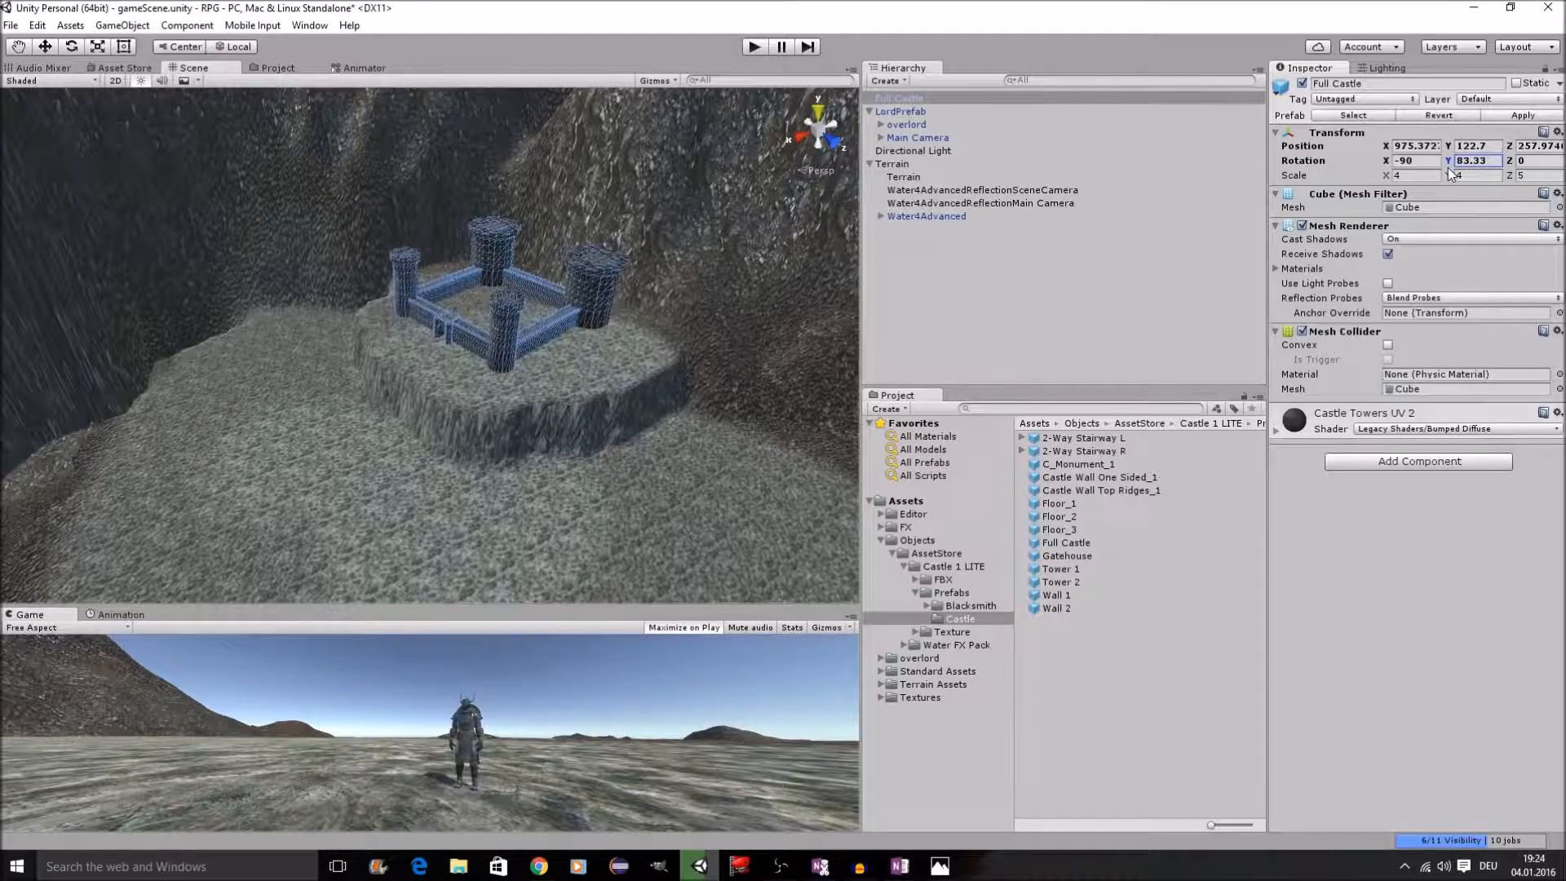
{"action": "left_click_drag", "start_coordinate": [1447, 168], "coordinate": [1415, 171]}
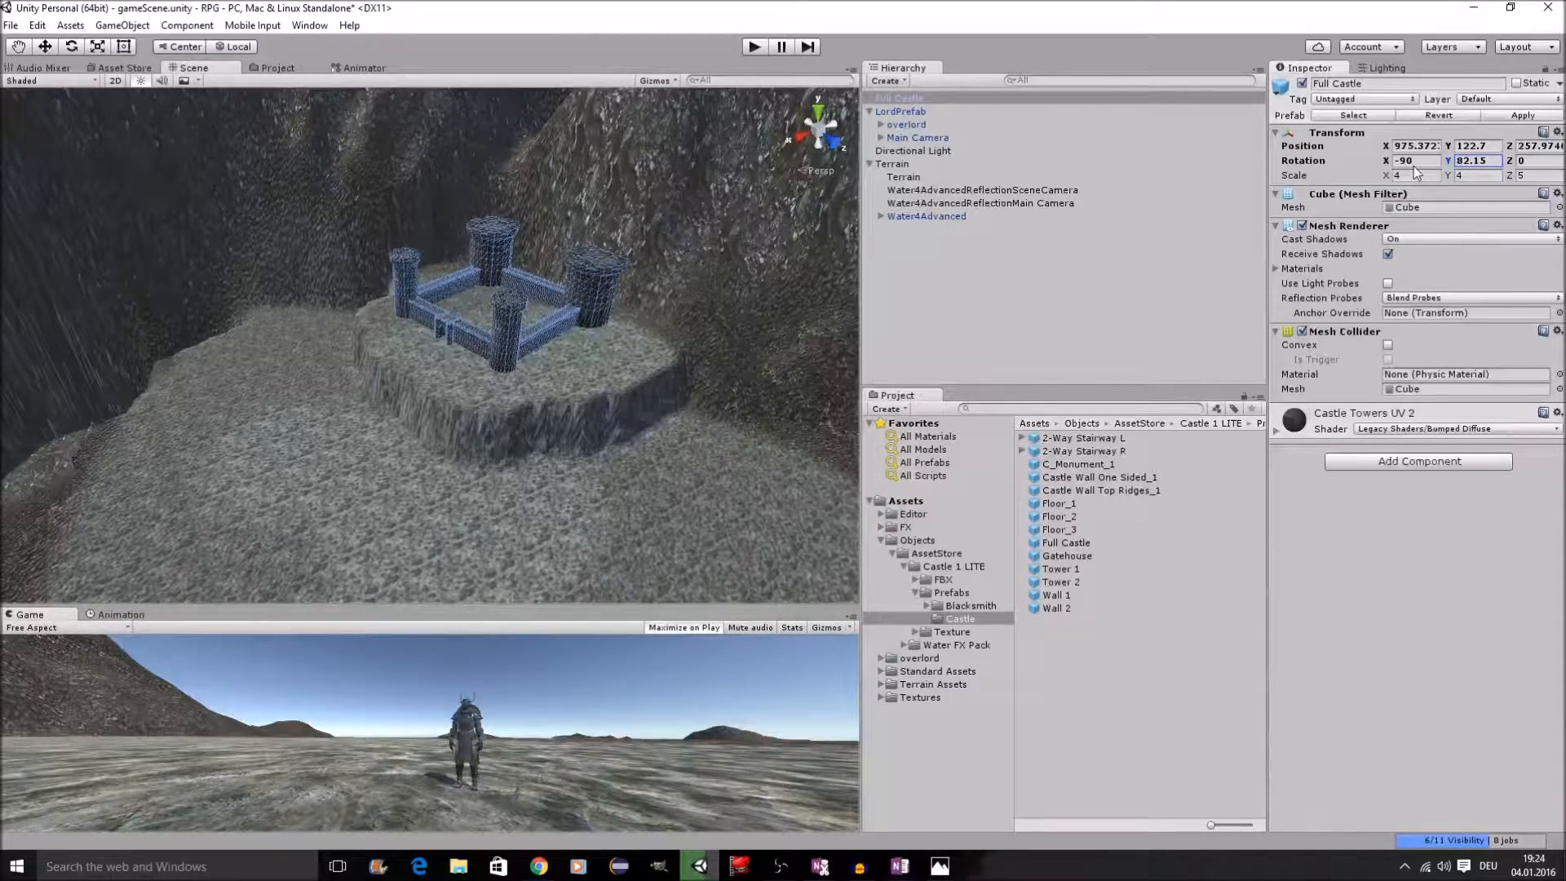
{"action": "left_click_drag", "start_coordinate": [1413, 165], "coordinate": [1382, 194]}
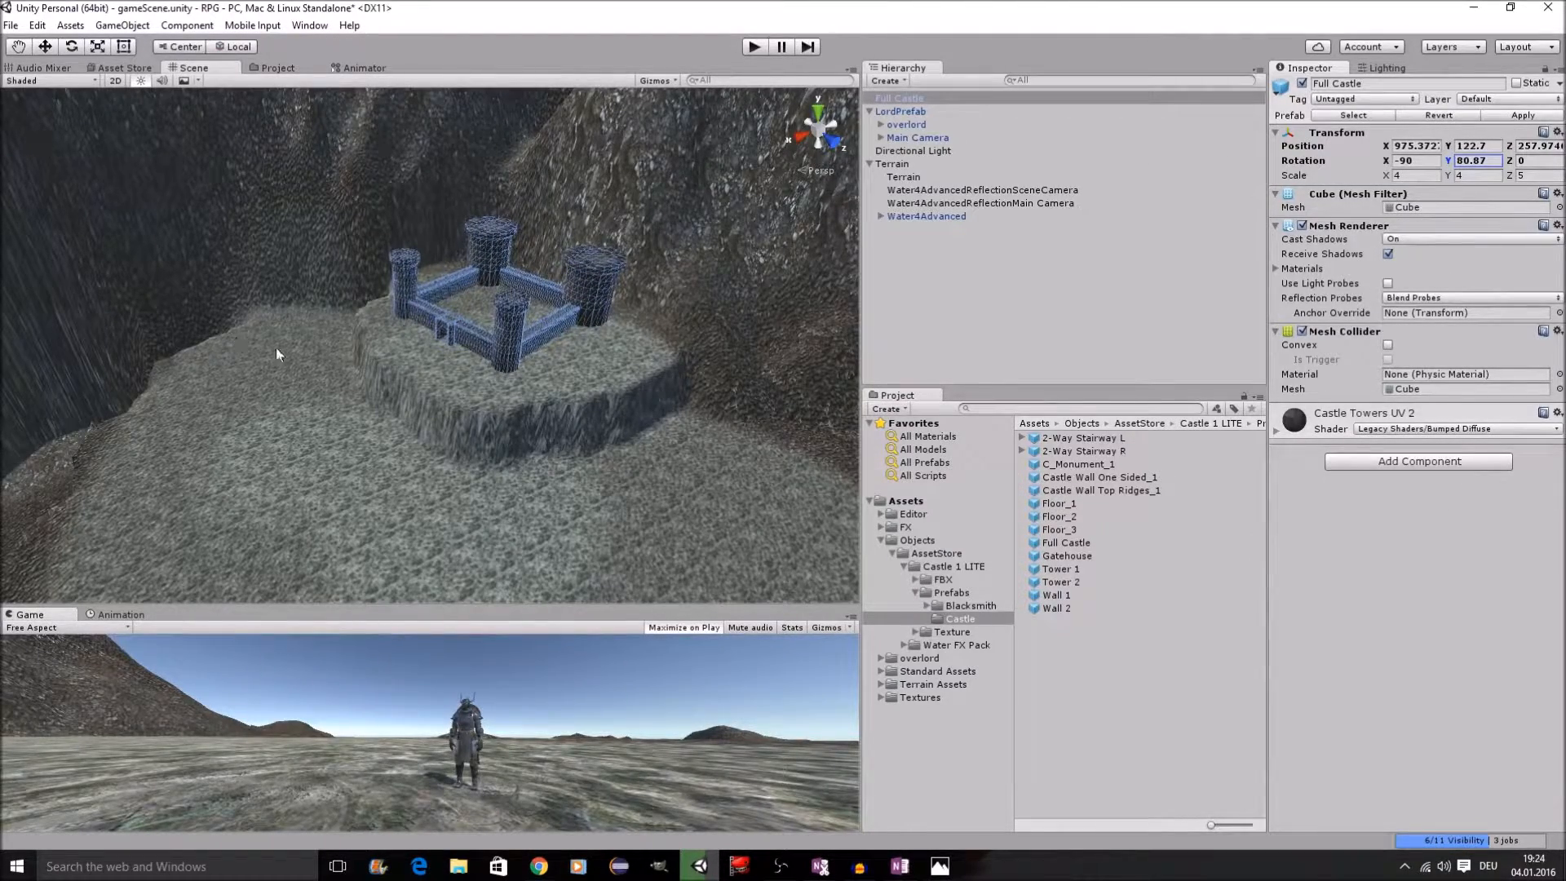
Step: Move LordPrefab inside the castle walls, to position X 984.4, Y 131.8, Z 286.1
{"action": "scroll", "coordinate": [466, 341], "scroll_direction": "up", "scroll_amount": 6}
{"action": "scroll", "coordinate": [467, 341], "scroll_direction": "down", "scroll_amount": 4}
{"action": "middle_click_drag", "start_coordinate": [466, 341], "coordinate": [436, 328]}
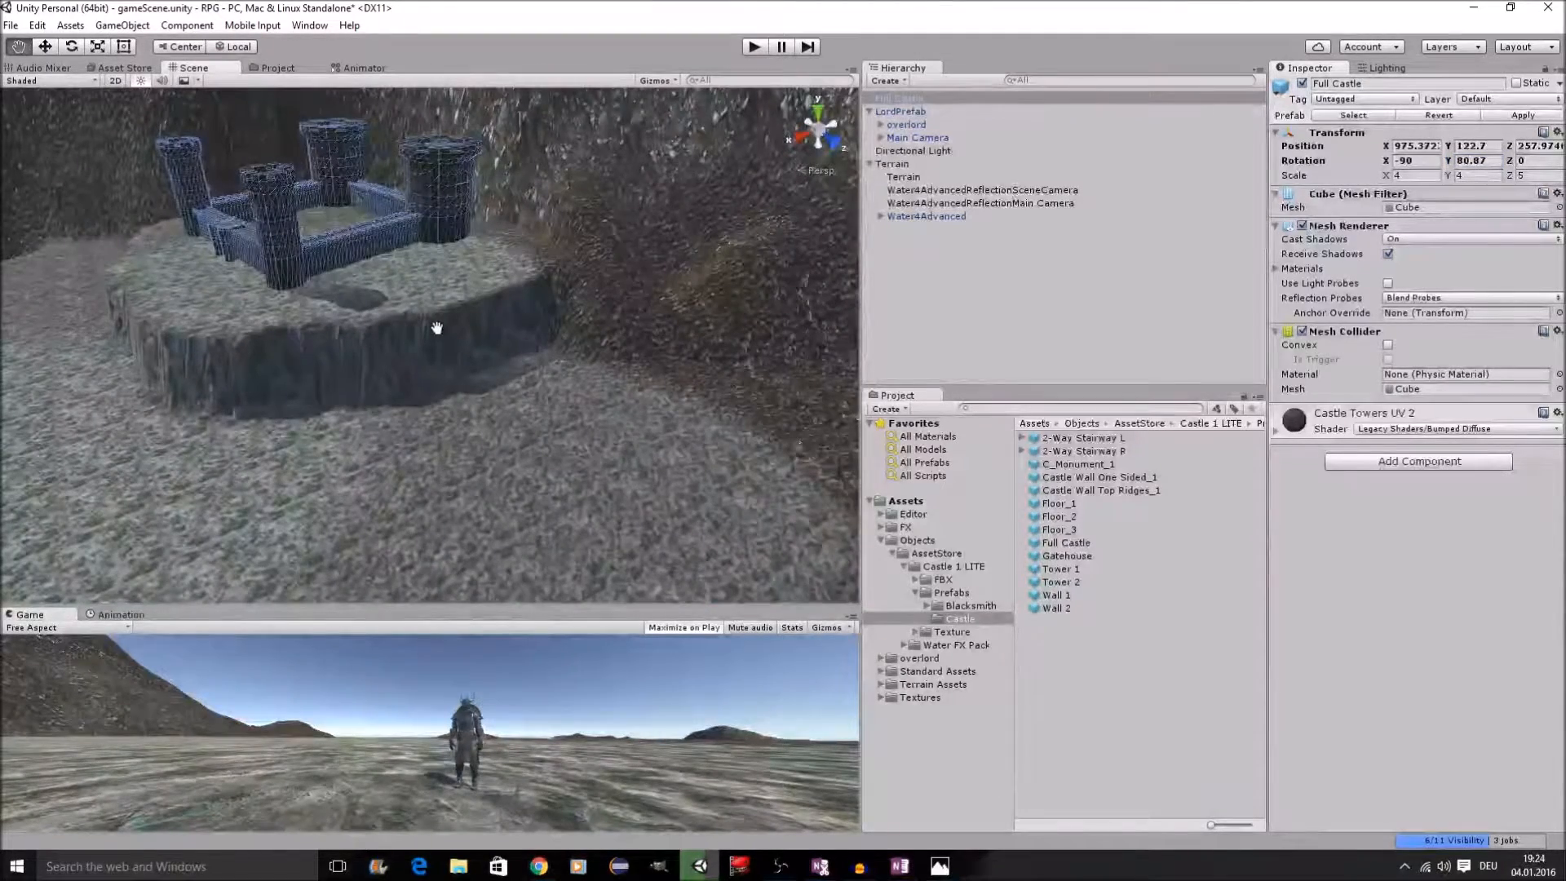
{"action": "scroll", "coordinate": [438, 328], "scroll_direction": "down", "scroll_amount": 4}
{"action": "scroll", "coordinate": [500, 346], "scroll_direction": "down", "scroll_amount": 3}
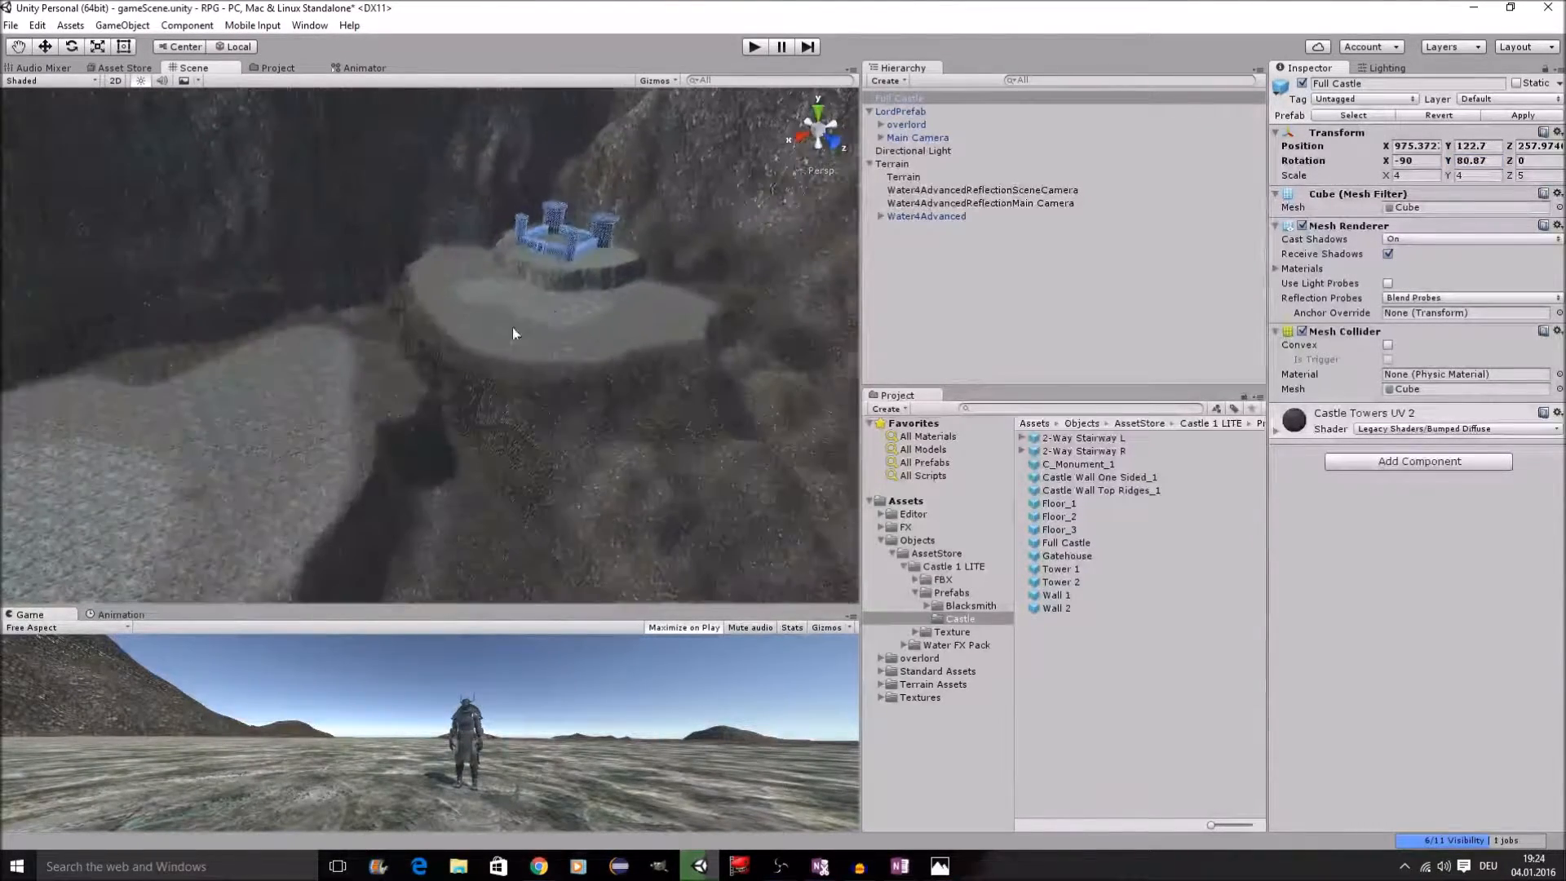
{"action": "scroll", "coordinate": [585, 289], "scroll_direction": "up", "scroll_amount": 3}
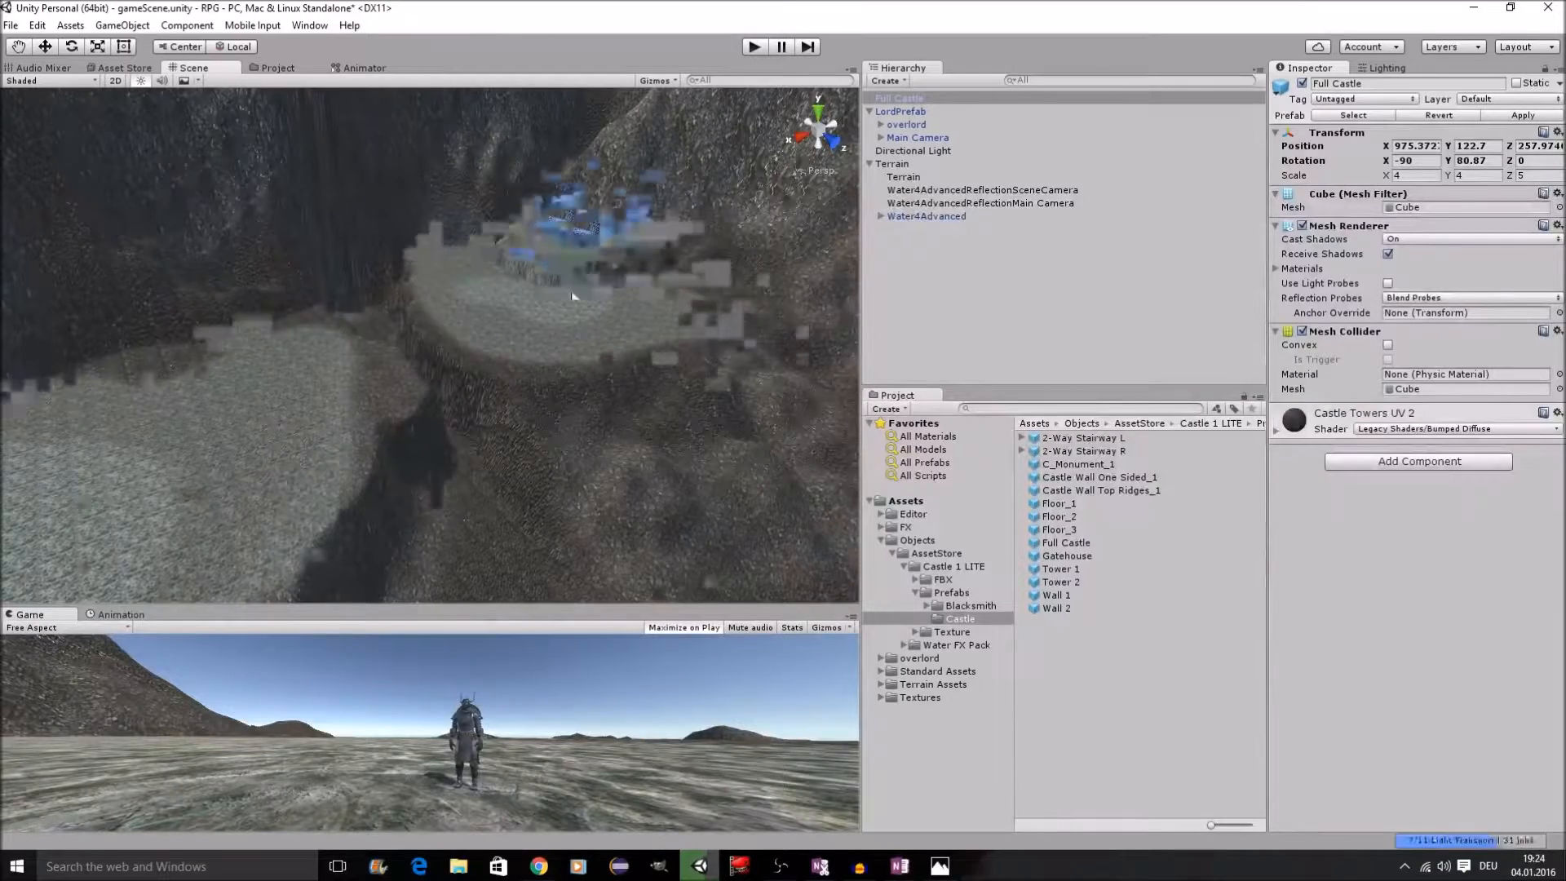
{"action": "scroll", "coordinate": [582, 318], "scroll_direction": "down", "scroll_amount": 2}
{"action": "left_click", "coordinate": [907, 111]}
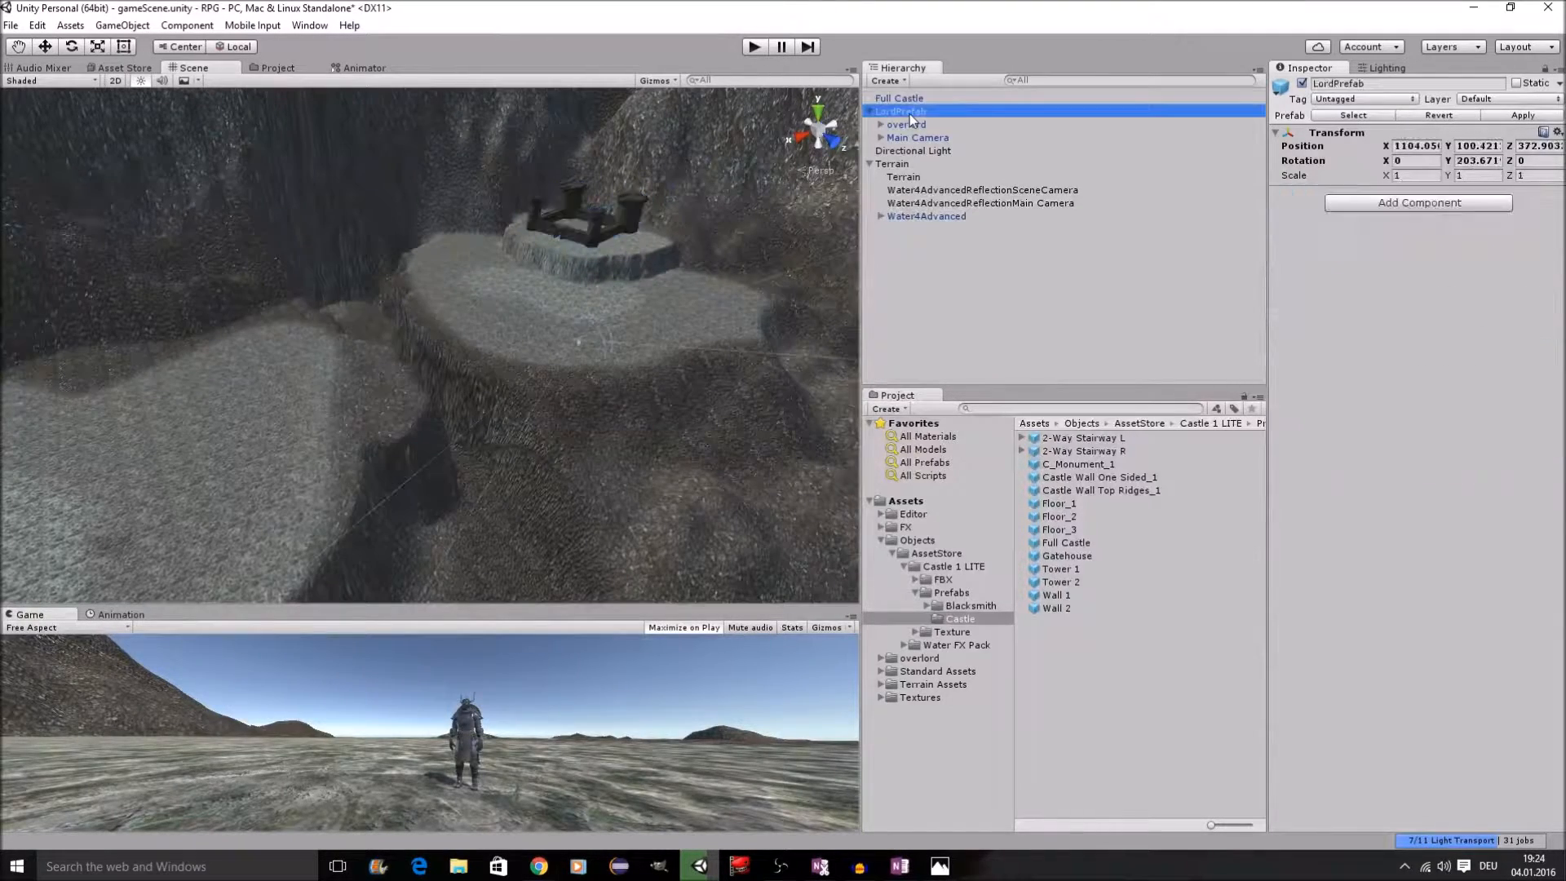
{"action": "key", "text": "w"}
{"action": "left_click_drag", "start_coordinate": [585, 291], "coordinate": [581, 210]}
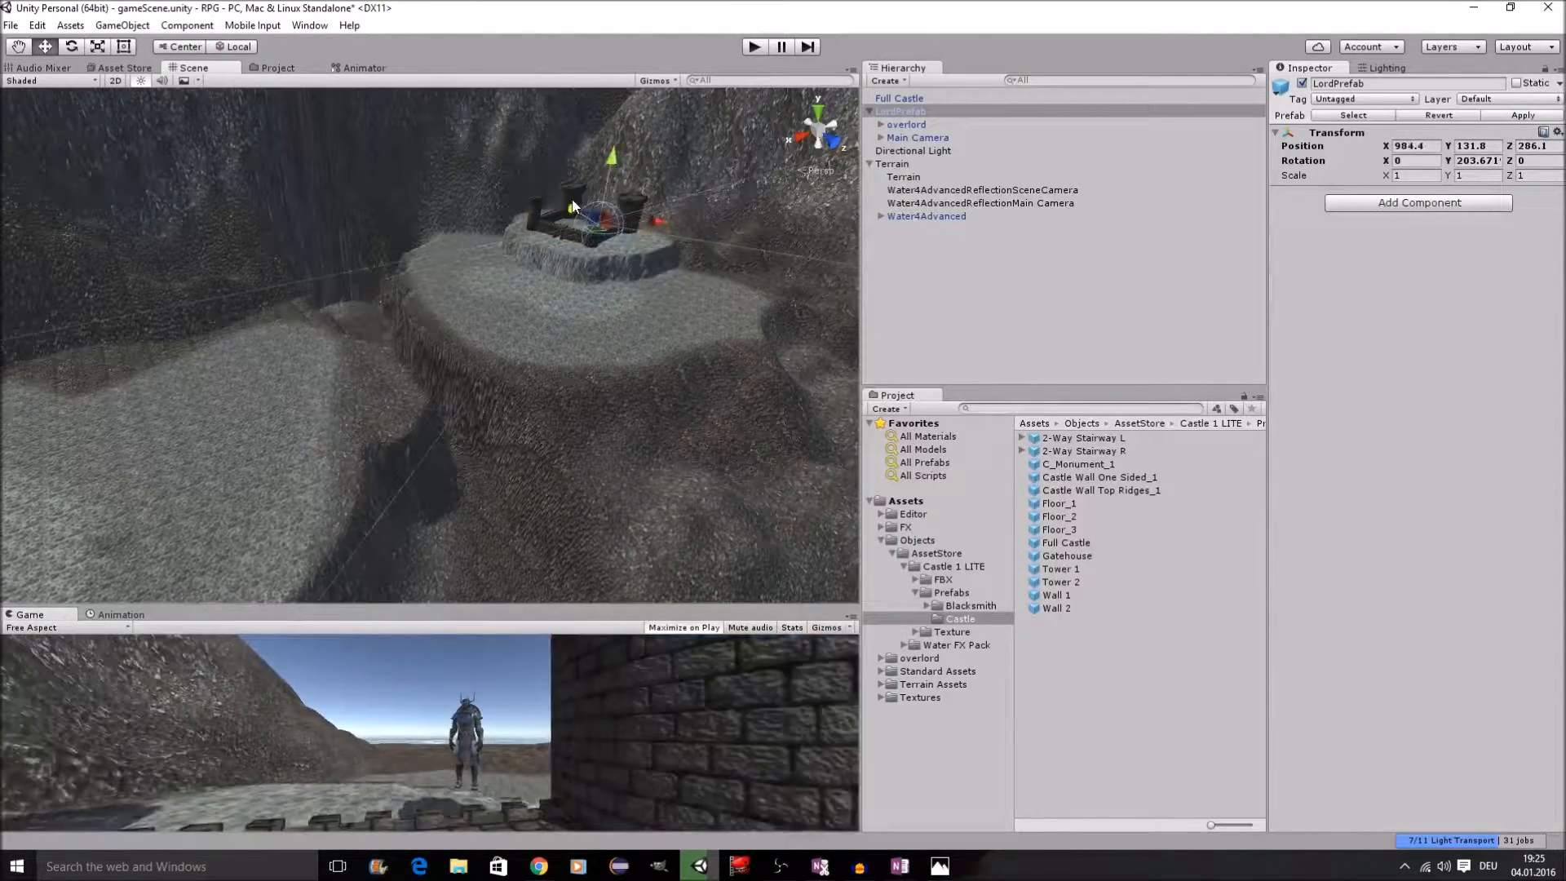
Step: Play-test the scene by walking the knight around inside the castle, and stop the game
{"action": "left_click", "coordinate": [754, 46]}
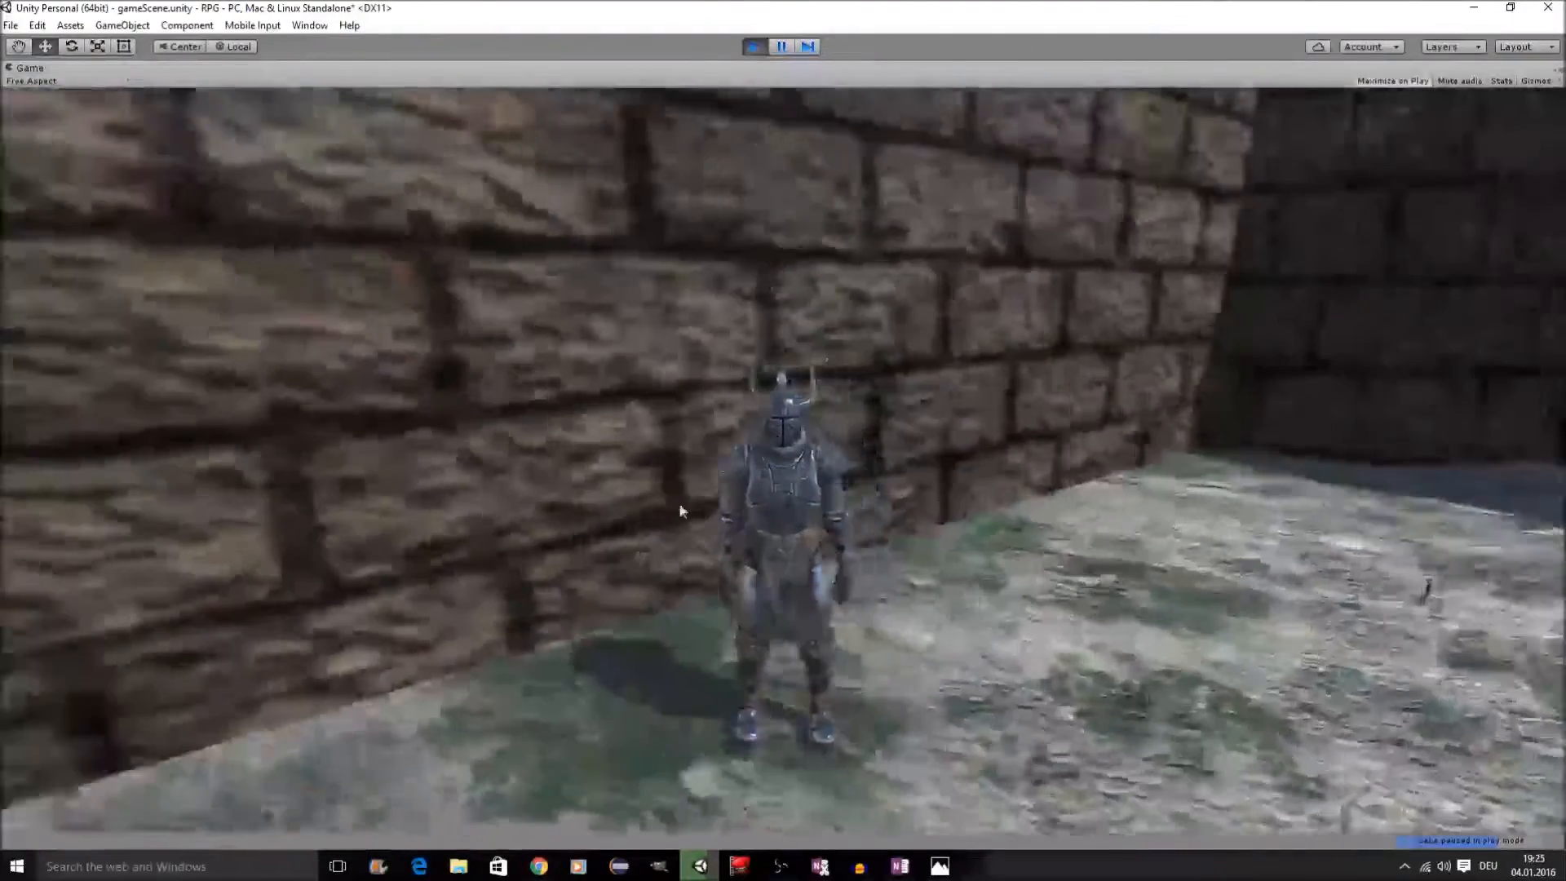
{"action": "key", "text": "w"}
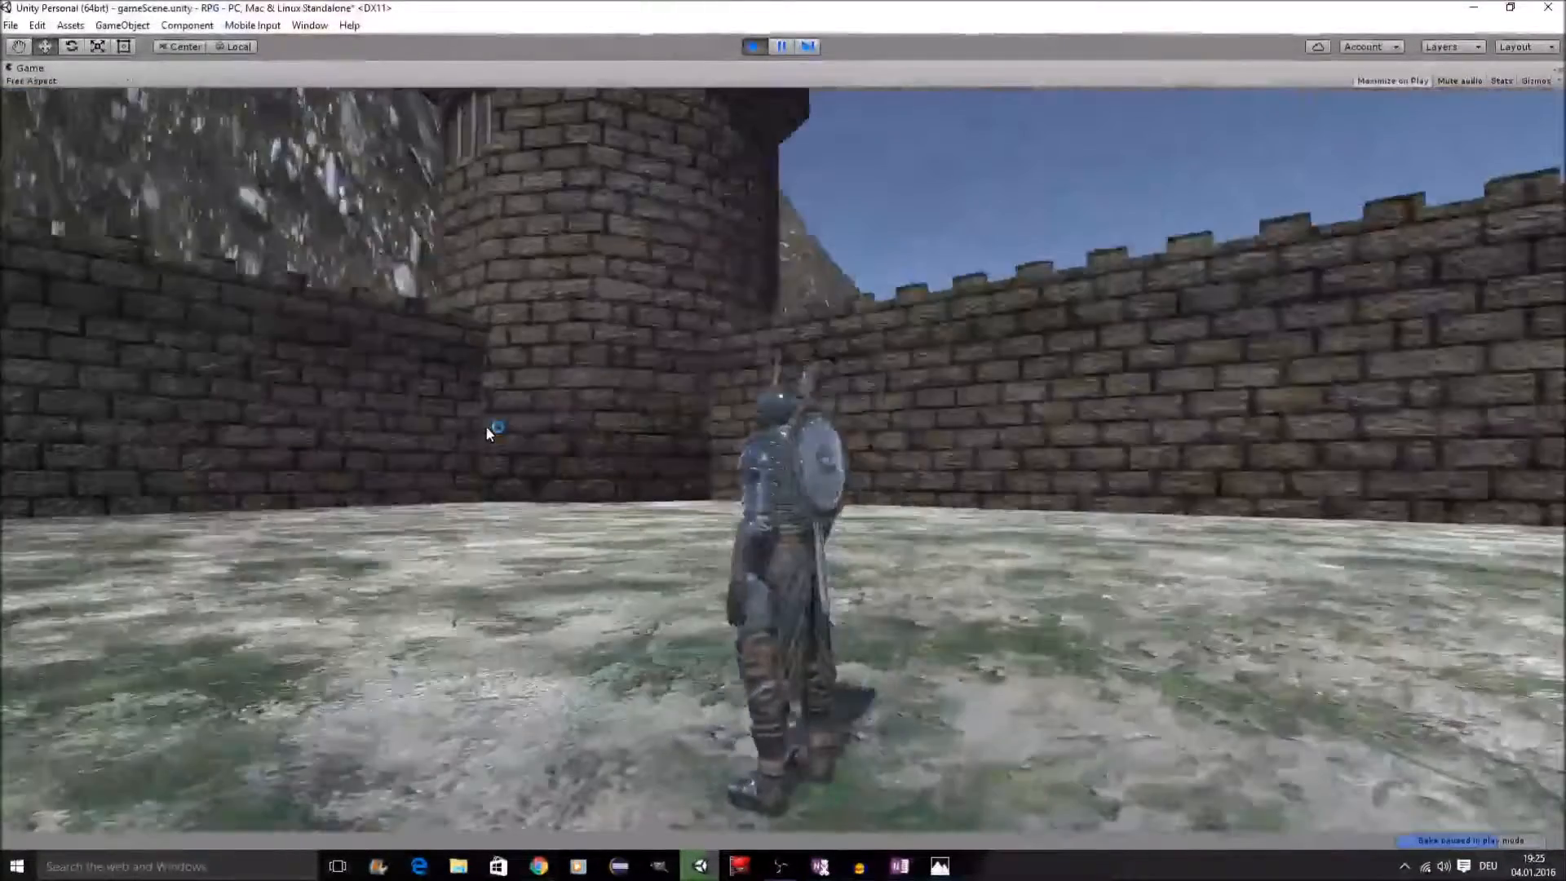
{"action": "key", "text": "w"}
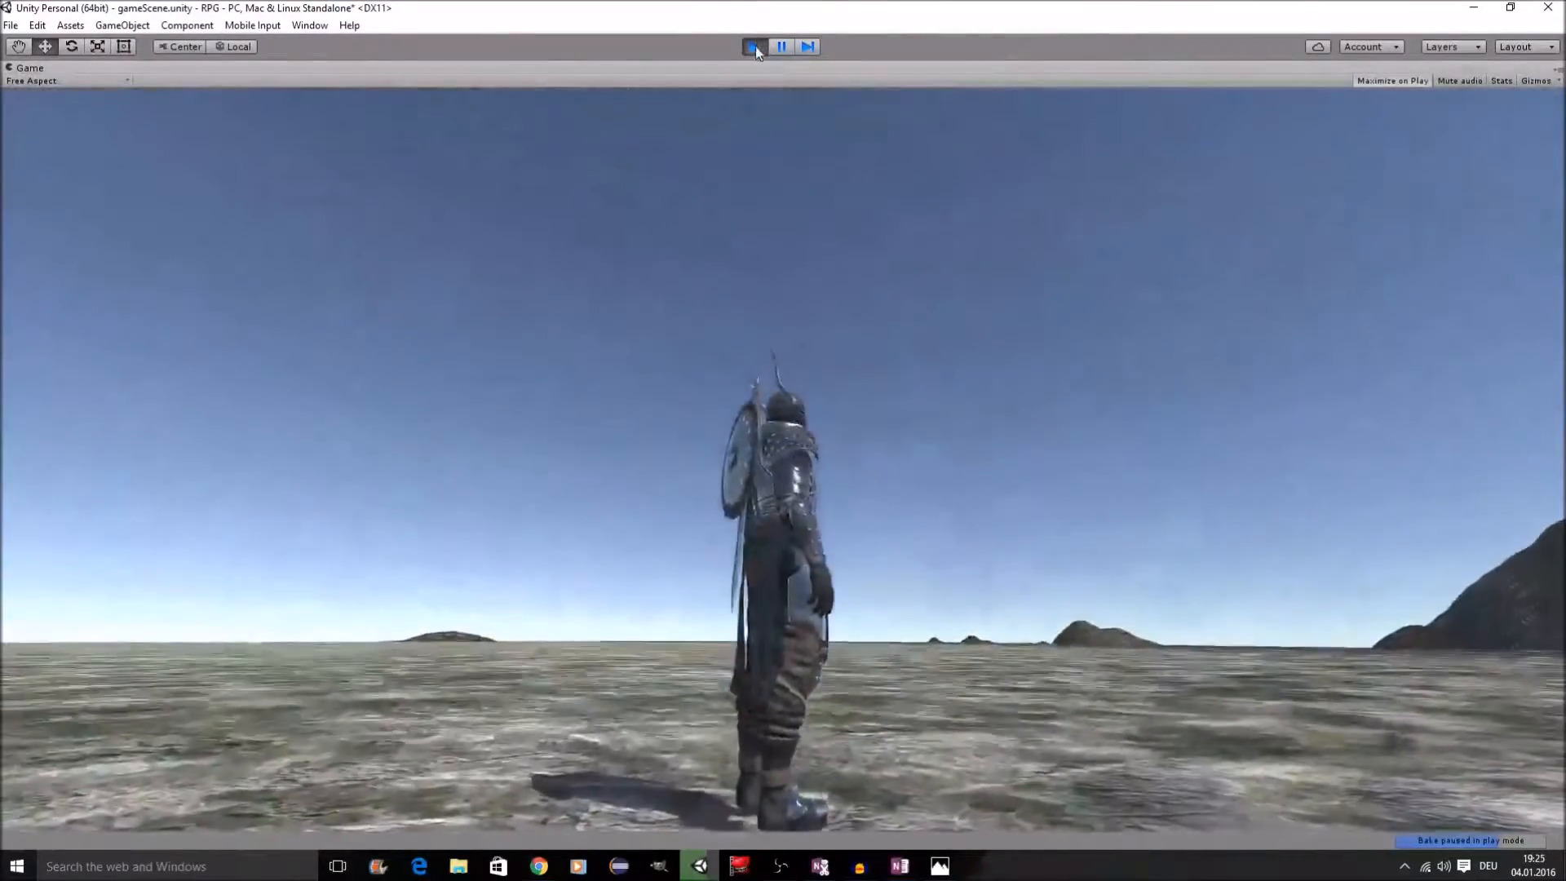
{"action": "left_click", "coordinate": [755, 46]}
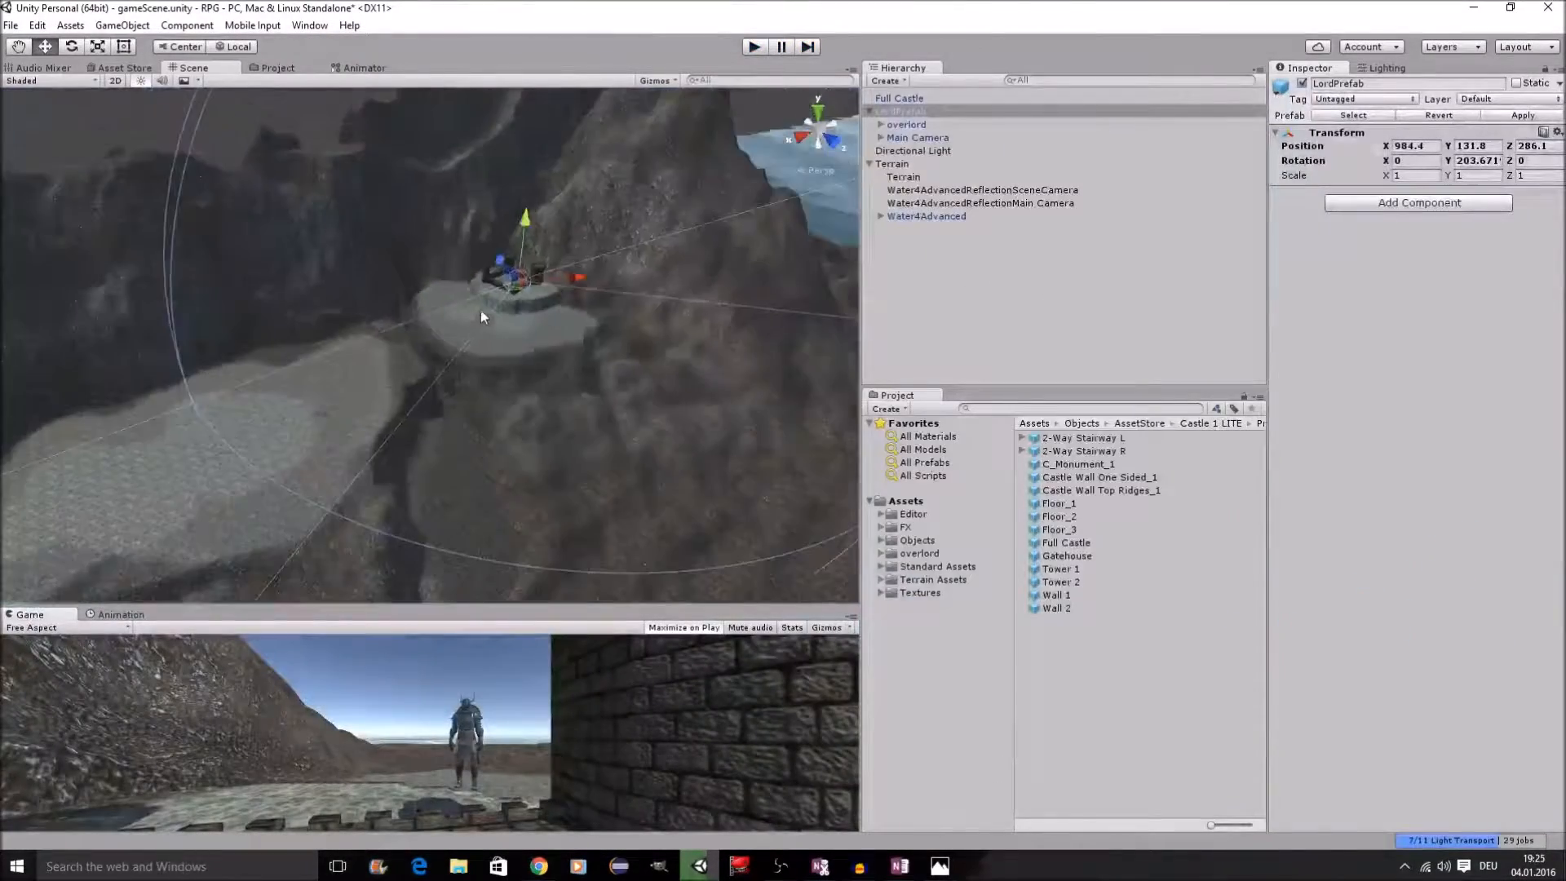
Step: Open the Water FX Pack among the AssetStore objects and add its Waterfall prefab by the cliff beside the castle plateau
{"action": "middle_click_drag", "start_coordinate": [478, 364], "coordinate": [394, 286]}
{"action": "scroll", "coordinate": [617, 360], "scroll_direction": "up", "scroll_amount": 2}
{"action": "left_click", "coordinate": [904, 529]}
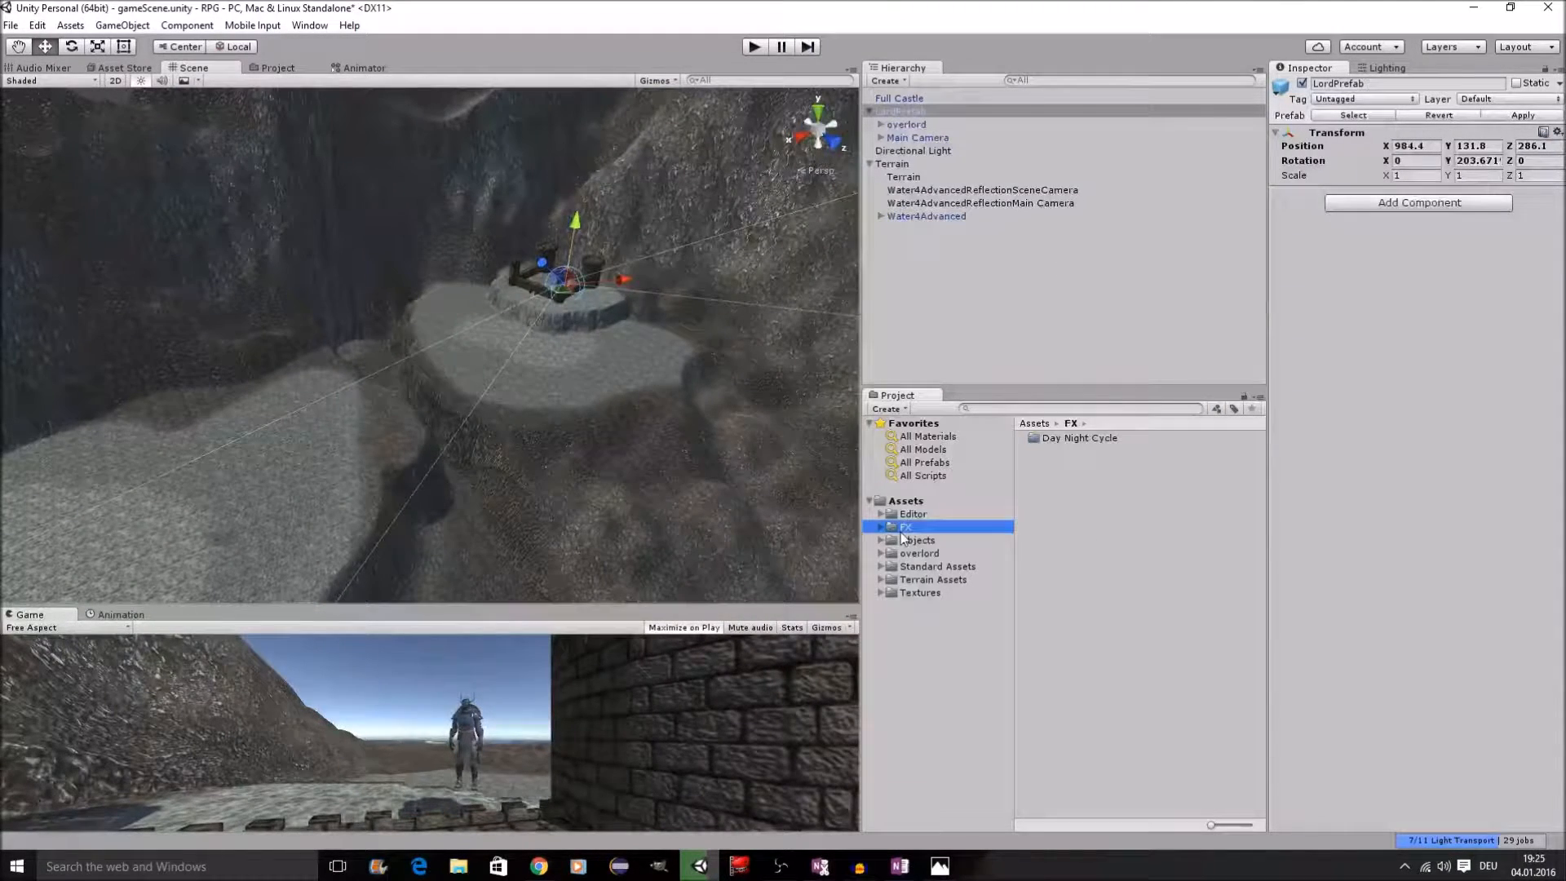
{"action": "left_click", "coordinate": [903, 566]}
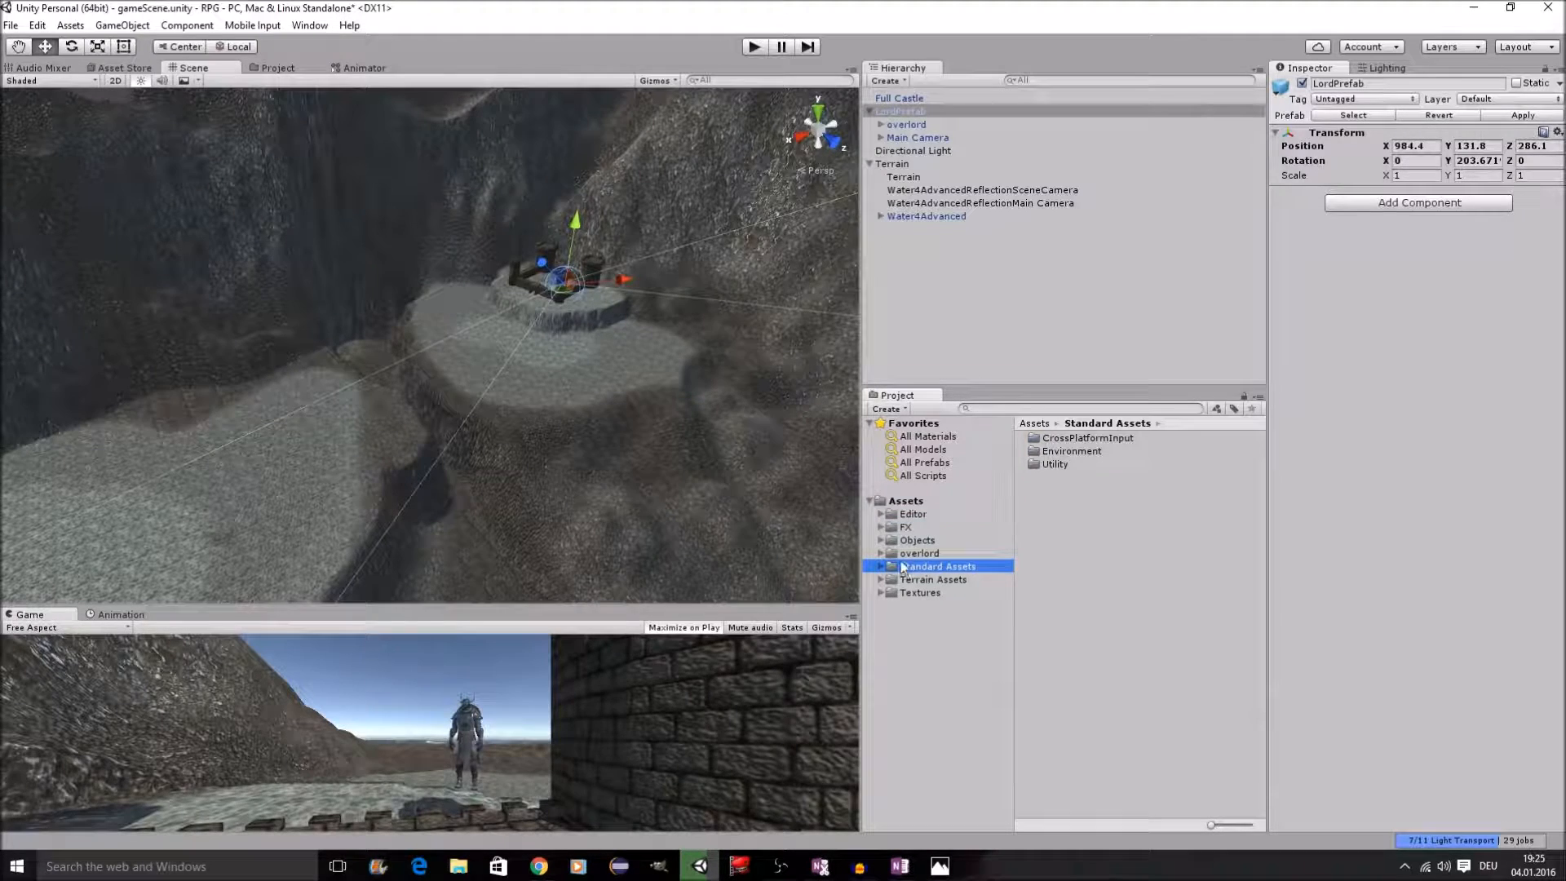
{"action": "left_click", "coordinate": [898, 542]}
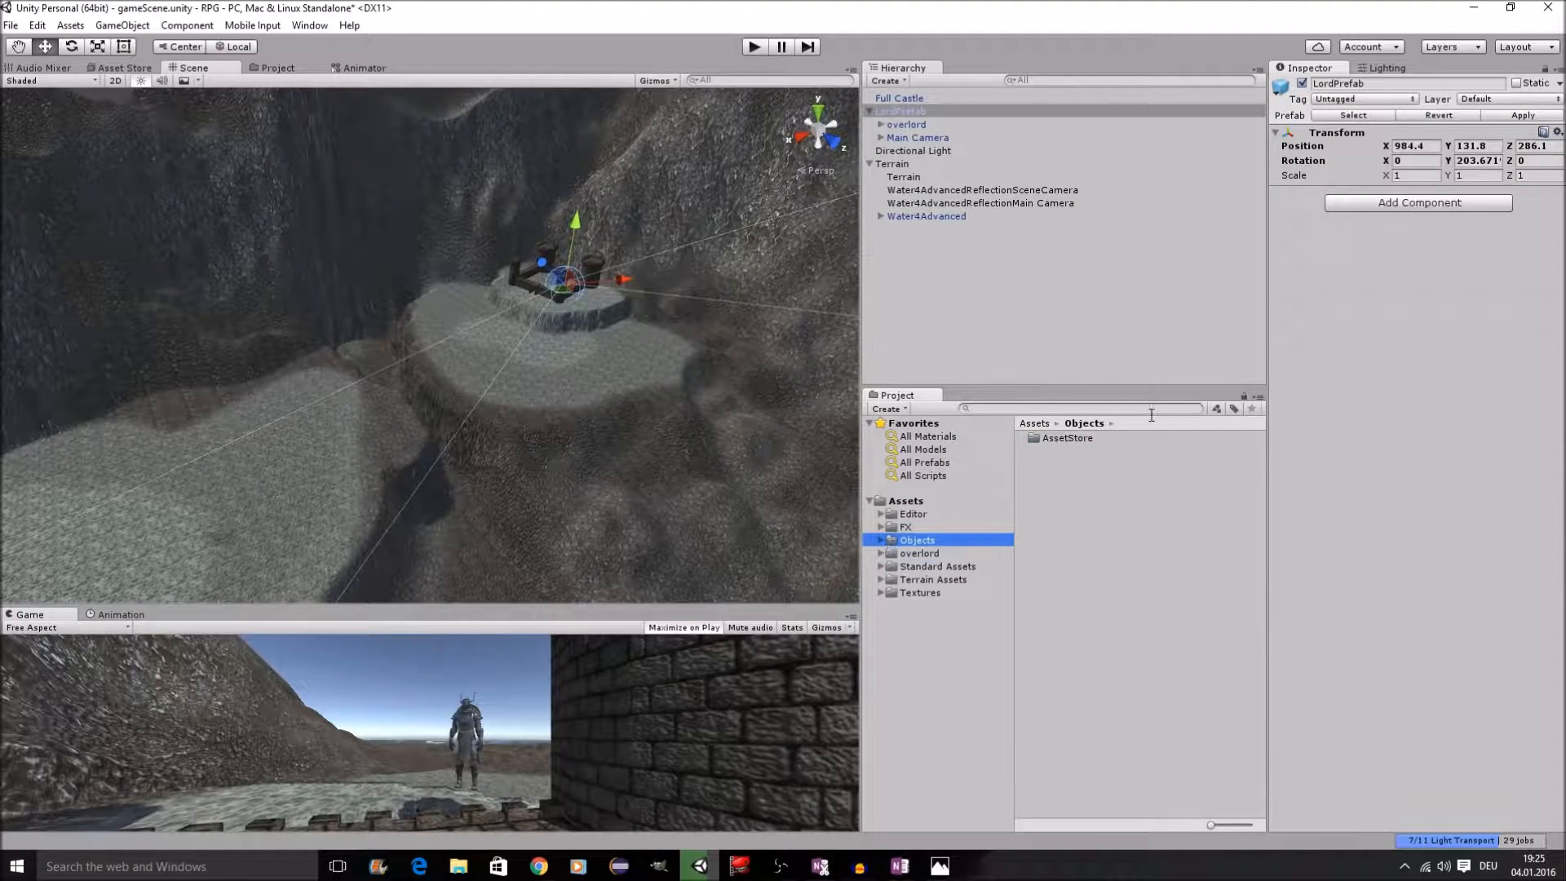
{"action": "double_click", "coordinate": [1061, 439]}
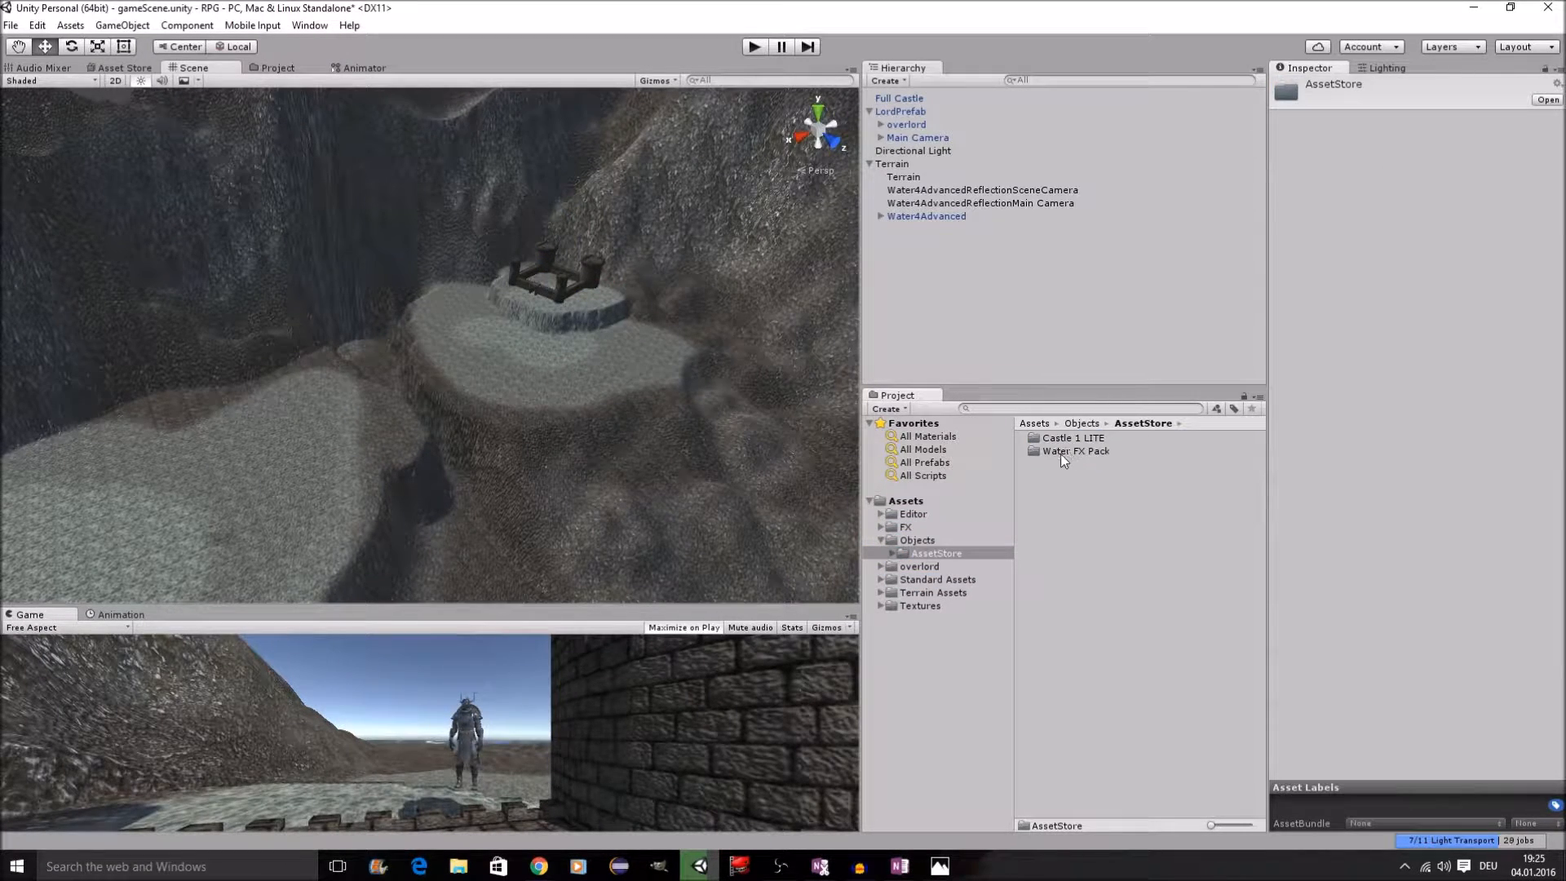
{"action": "double_click", "coordinate": [1061, 453]}
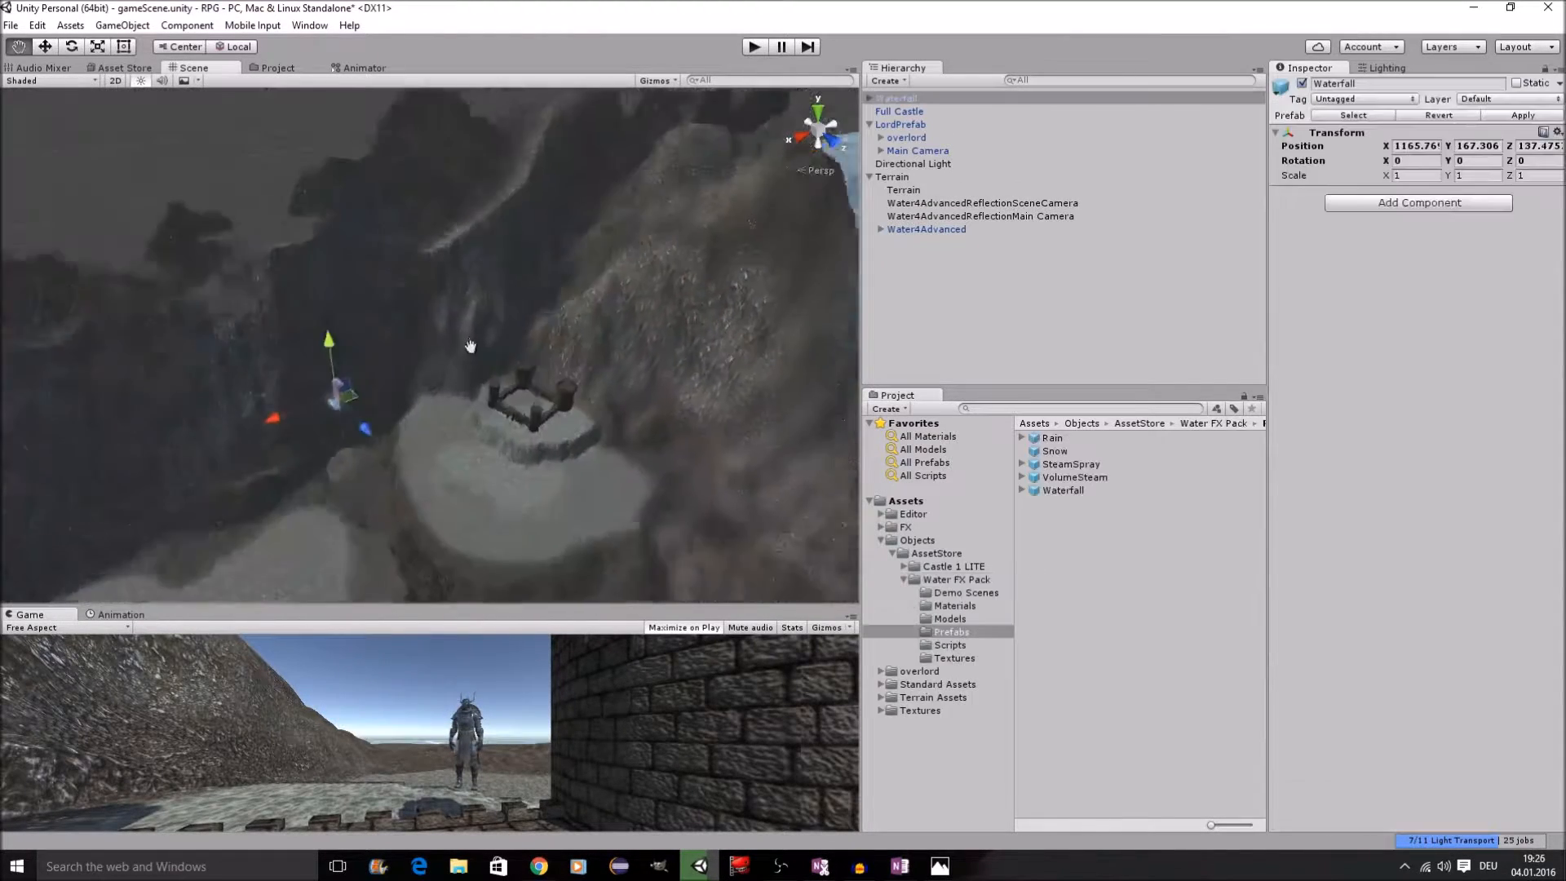
Step: Rotate the Waterfall about its Y axis
{"action": "scroll", "coordinate": [475, 320], "scroll_direction": "up", "scroll_amount": 5}
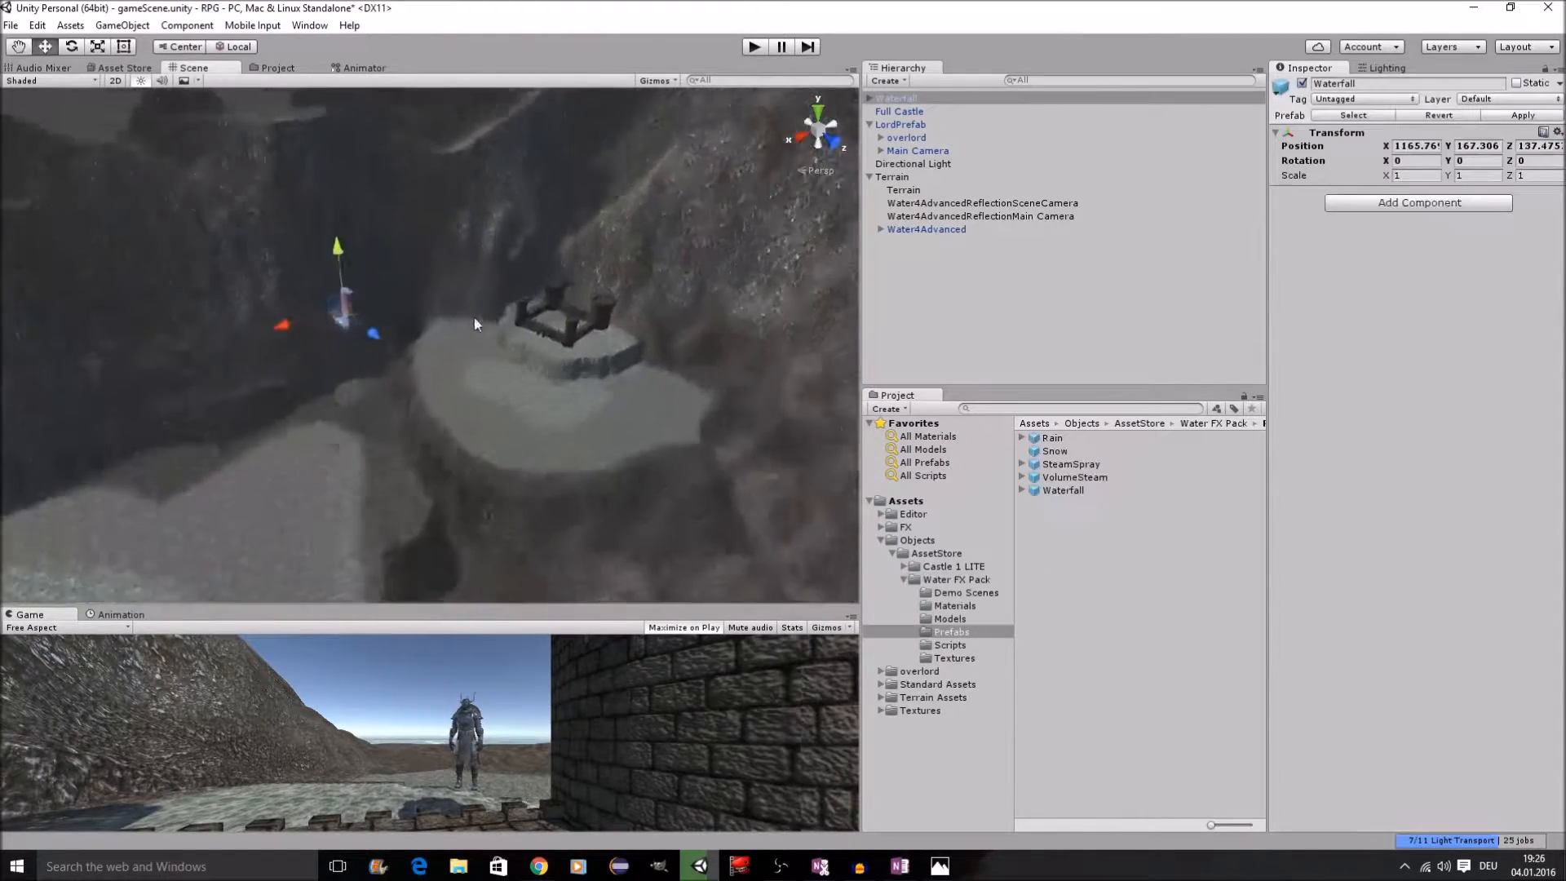
{"action": "middle_click_drag", "start_coordinate": [474, 318], "coordinate": [495, 418]}
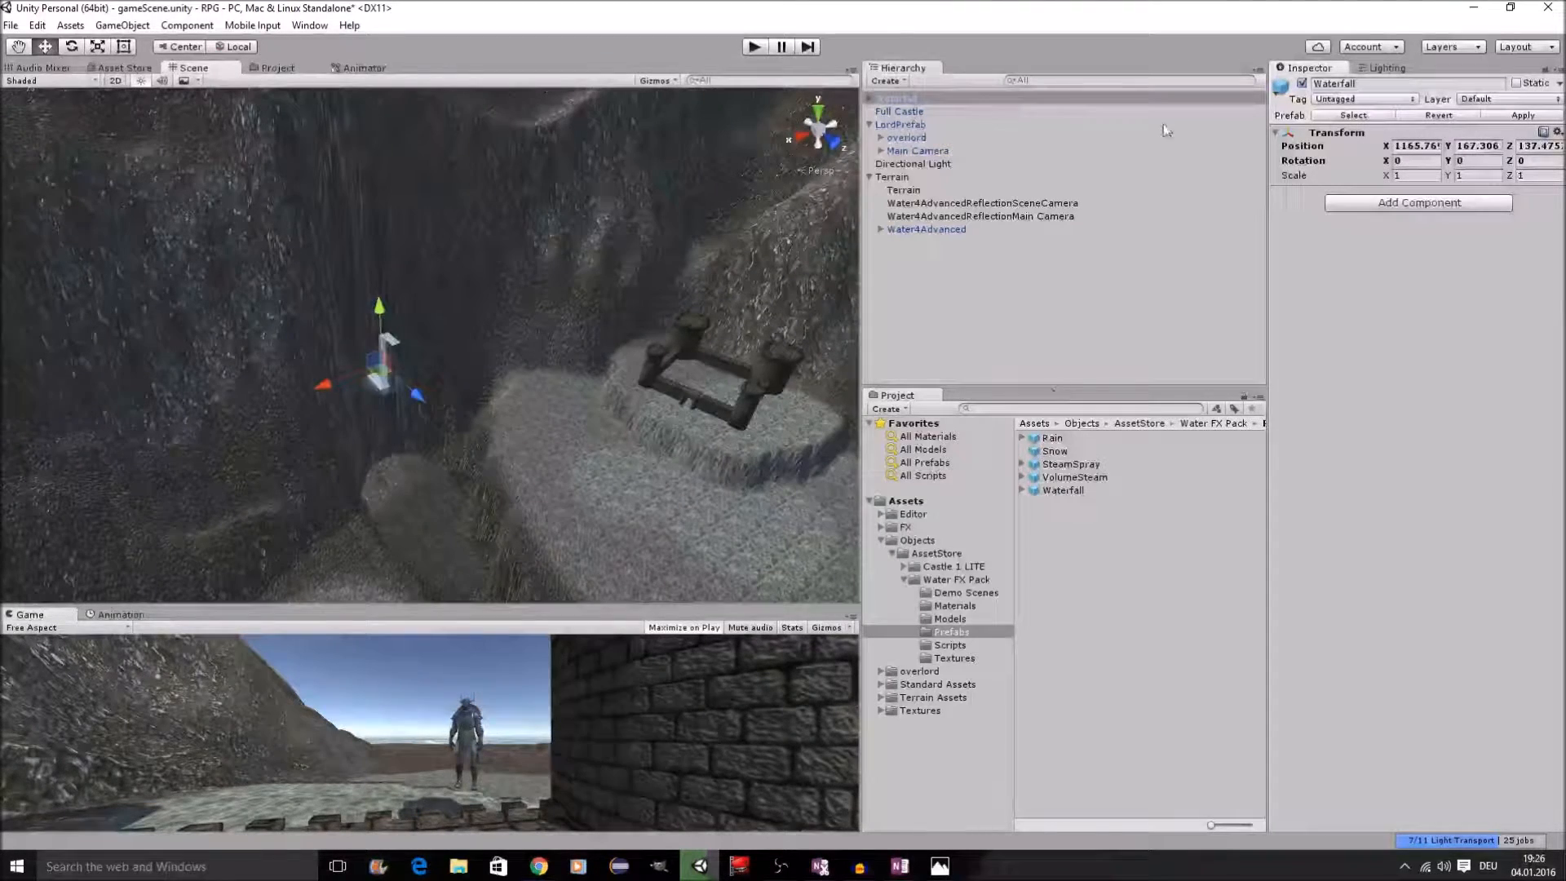
{"action": "left_click_drag", "start_coordinate": [1468, 161], "coordinate": [1397, 158]}
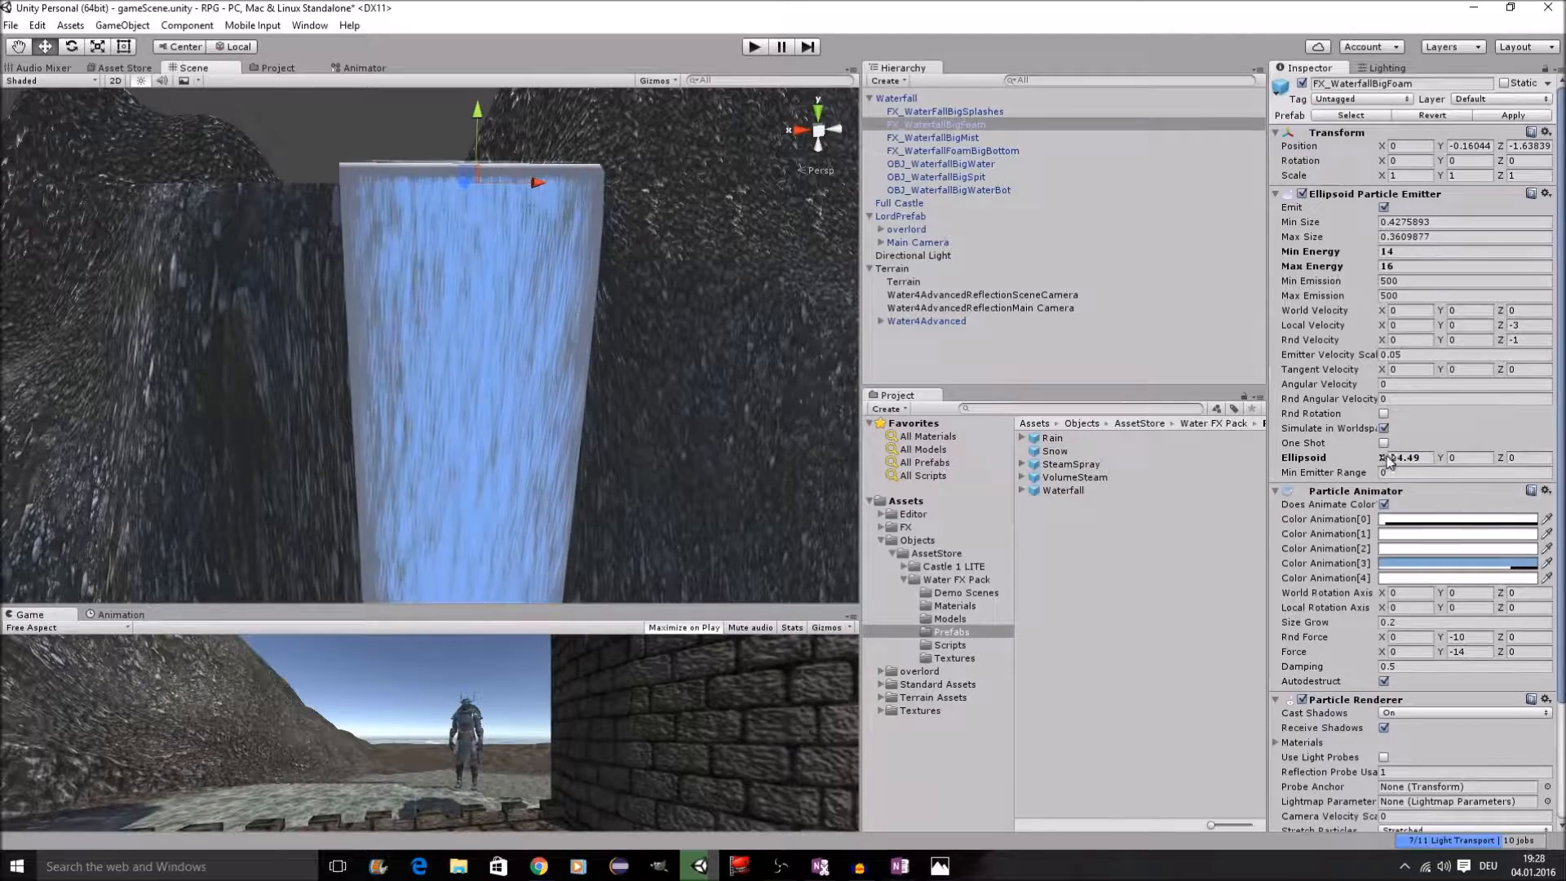
Step: Widen the FX_WaterfallBigFoam particle emitter by increasing its Ellipsoid X value
{"action": "left_click_drag", "start_coordinate": [1379, 457], "coordinate": [1393, 456]}
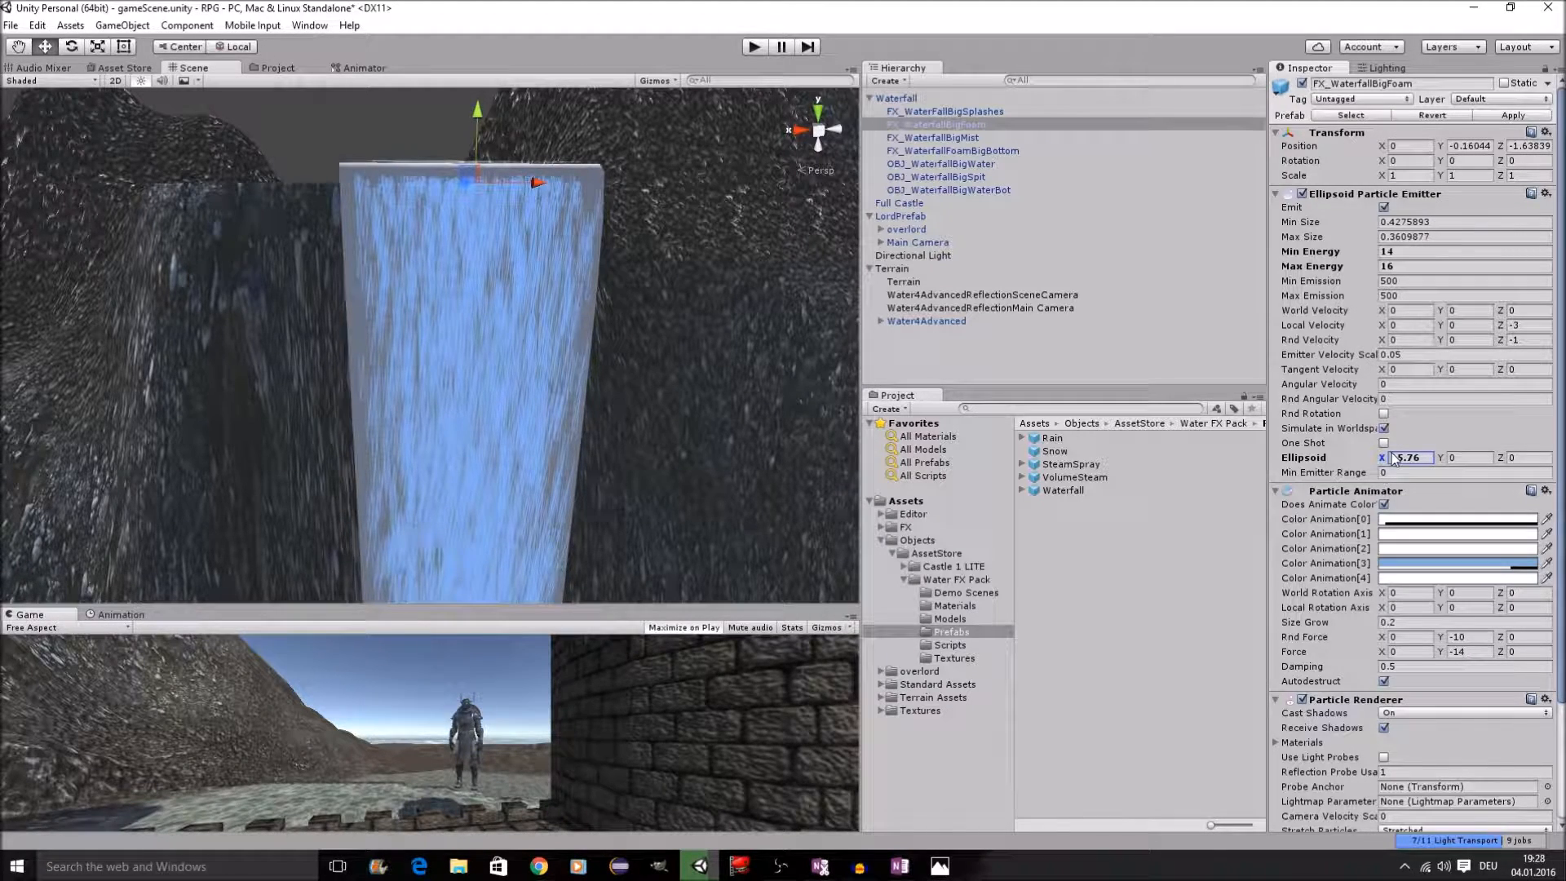
{"action": "left_click_drag", "start_coordinate": [1392, 453], "coordinate": [1394, 461]}
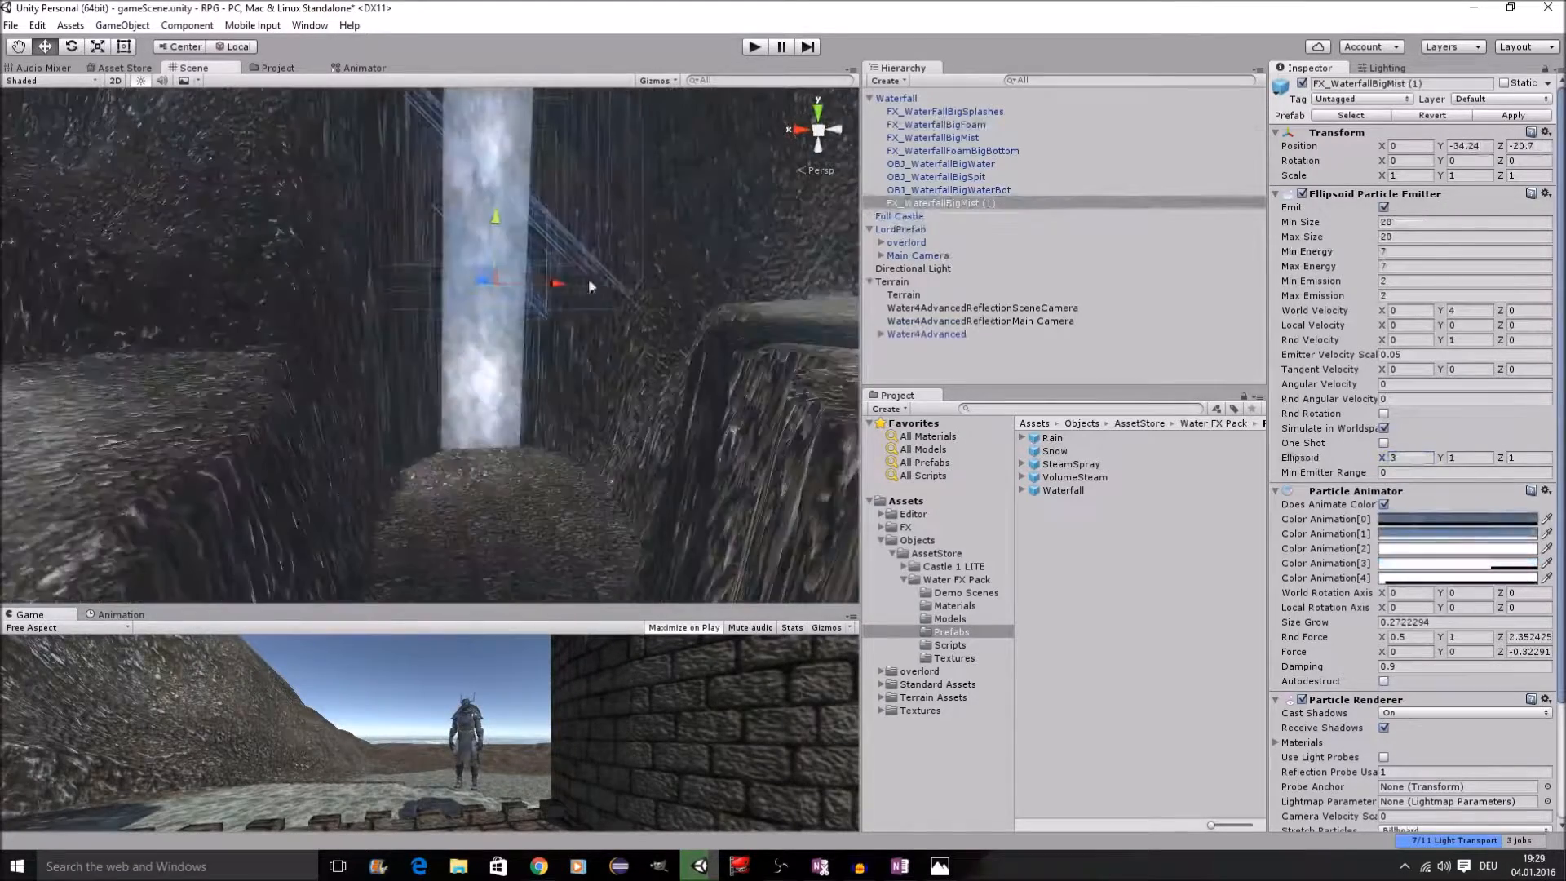
Step: Raise FX_WaterfallBigMist (1) to Y -34.07 and set Min Energy and Max Energy to 9 on both mist emitters
{"action": "right_click_drag", "start_coordinate": [589, 278], "coordinate": [612, 290]}
{"action": "middle_click_drag", "start_coordinate": [612, 289], "coordinate": [613, 289]}
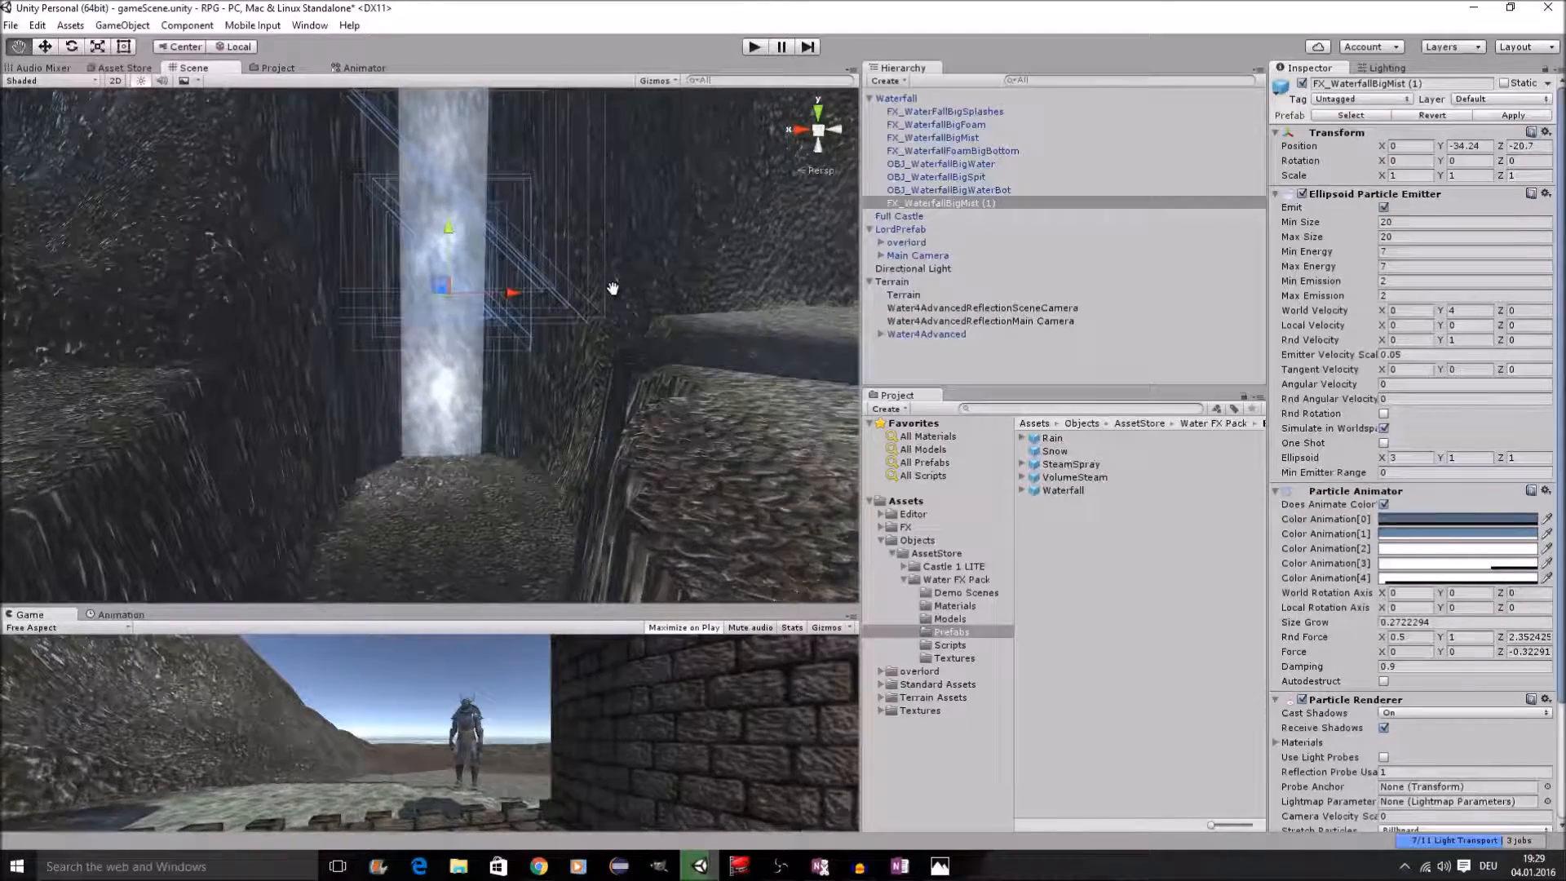
{"action": "left_click", "coordinate": [1399, 252]}
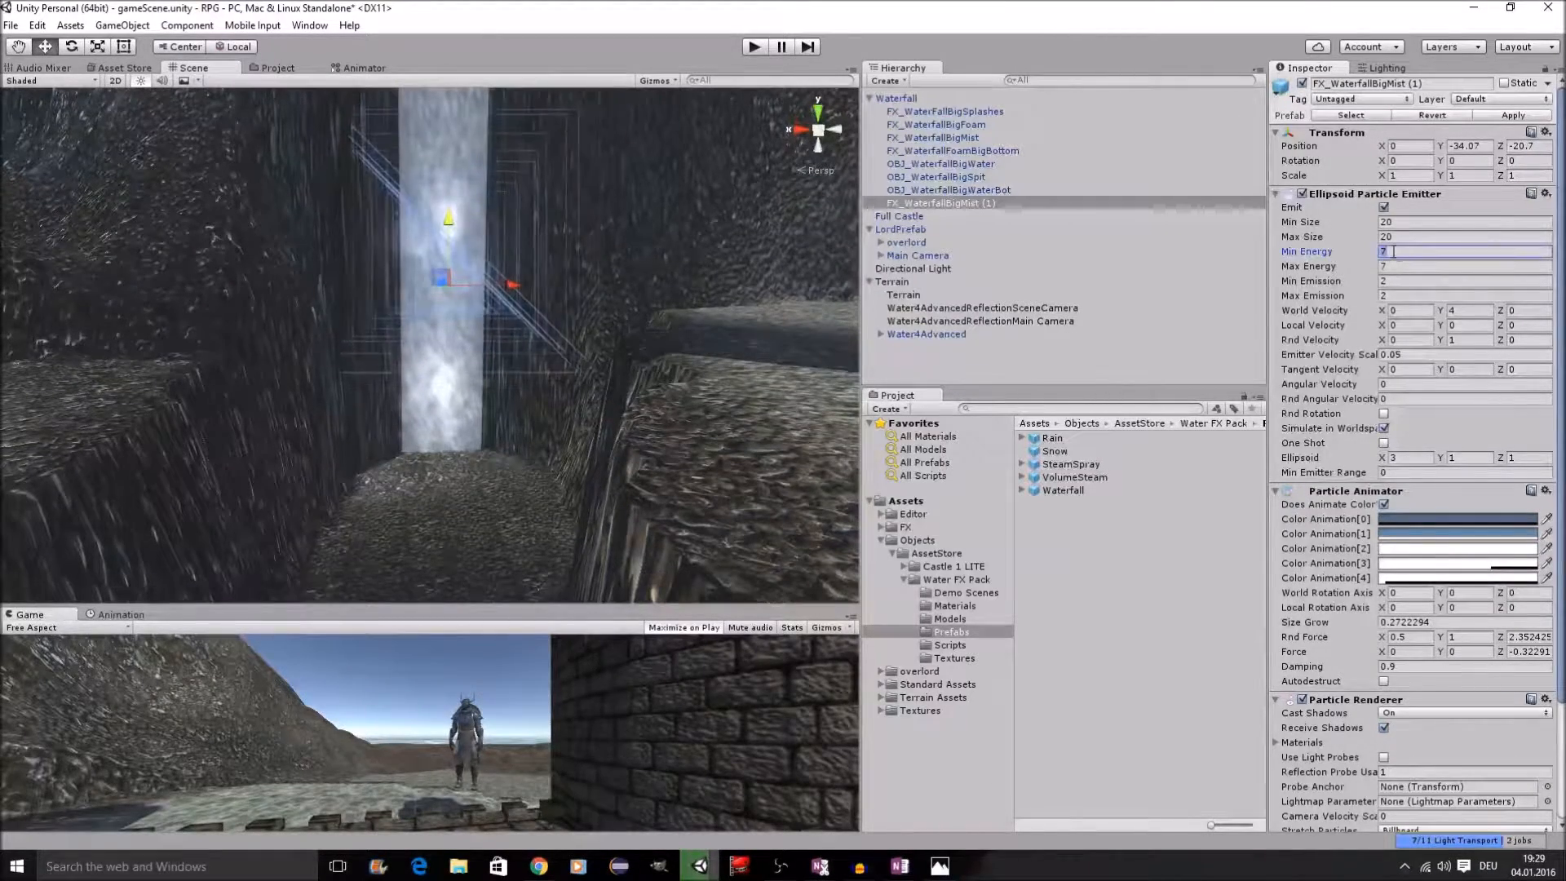
{"action": "type", "text": "9"}
{"action": "left_click", "coordinate": [1395, 266]}
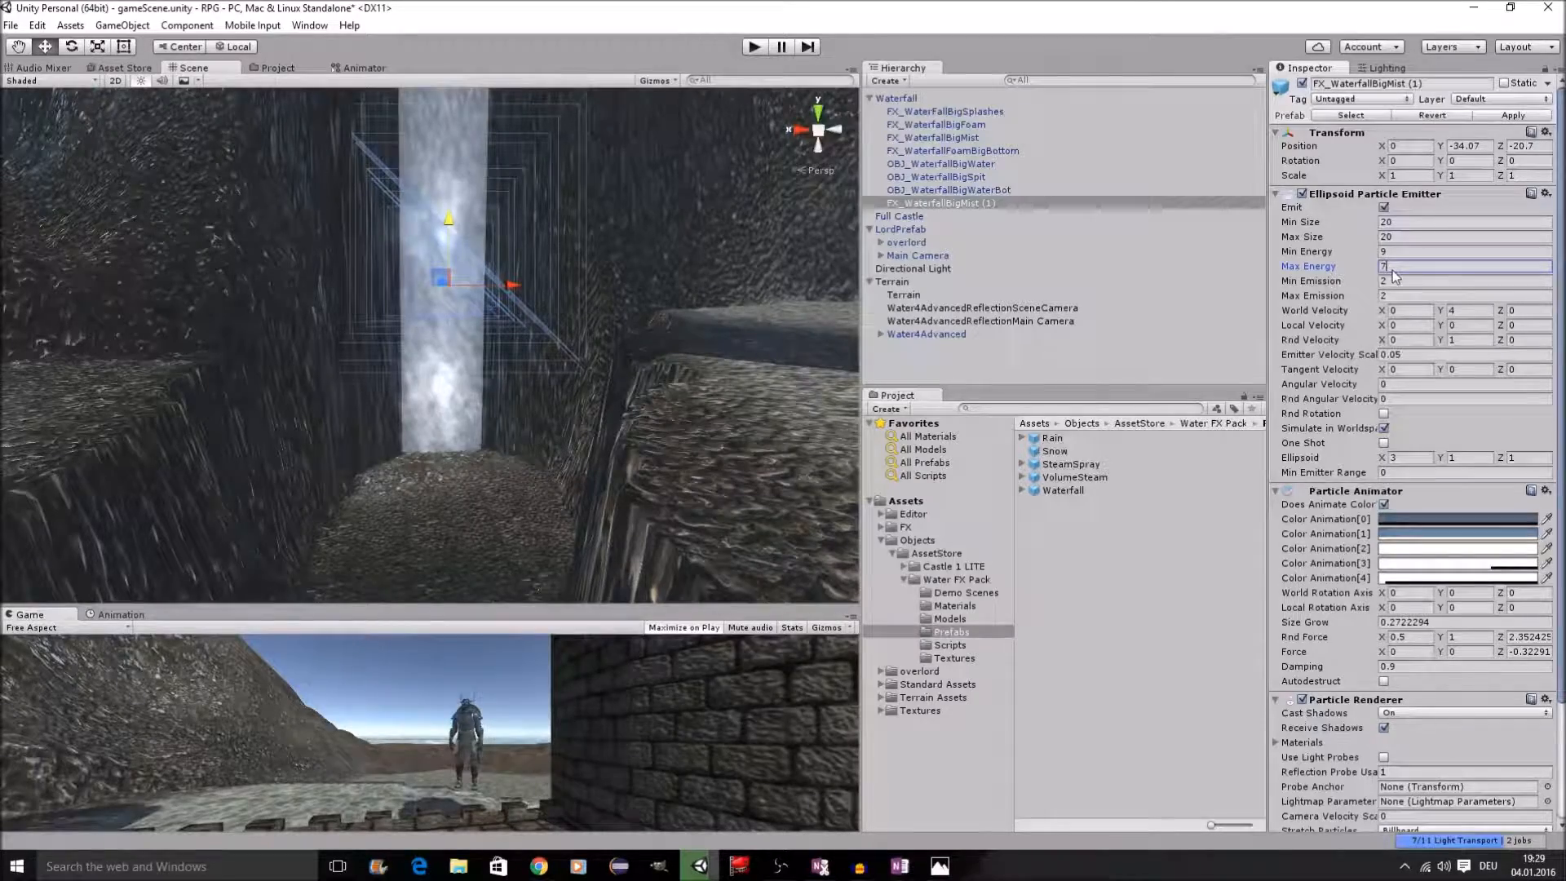
Step: Collapse the Waterfall object and open the Water4 Prefabs folder under Standard Assets, Environment, Water
{"action": "scroll", "coordinate": [625, 267], "scroll_direction": "down", "scroll_amount": 3}
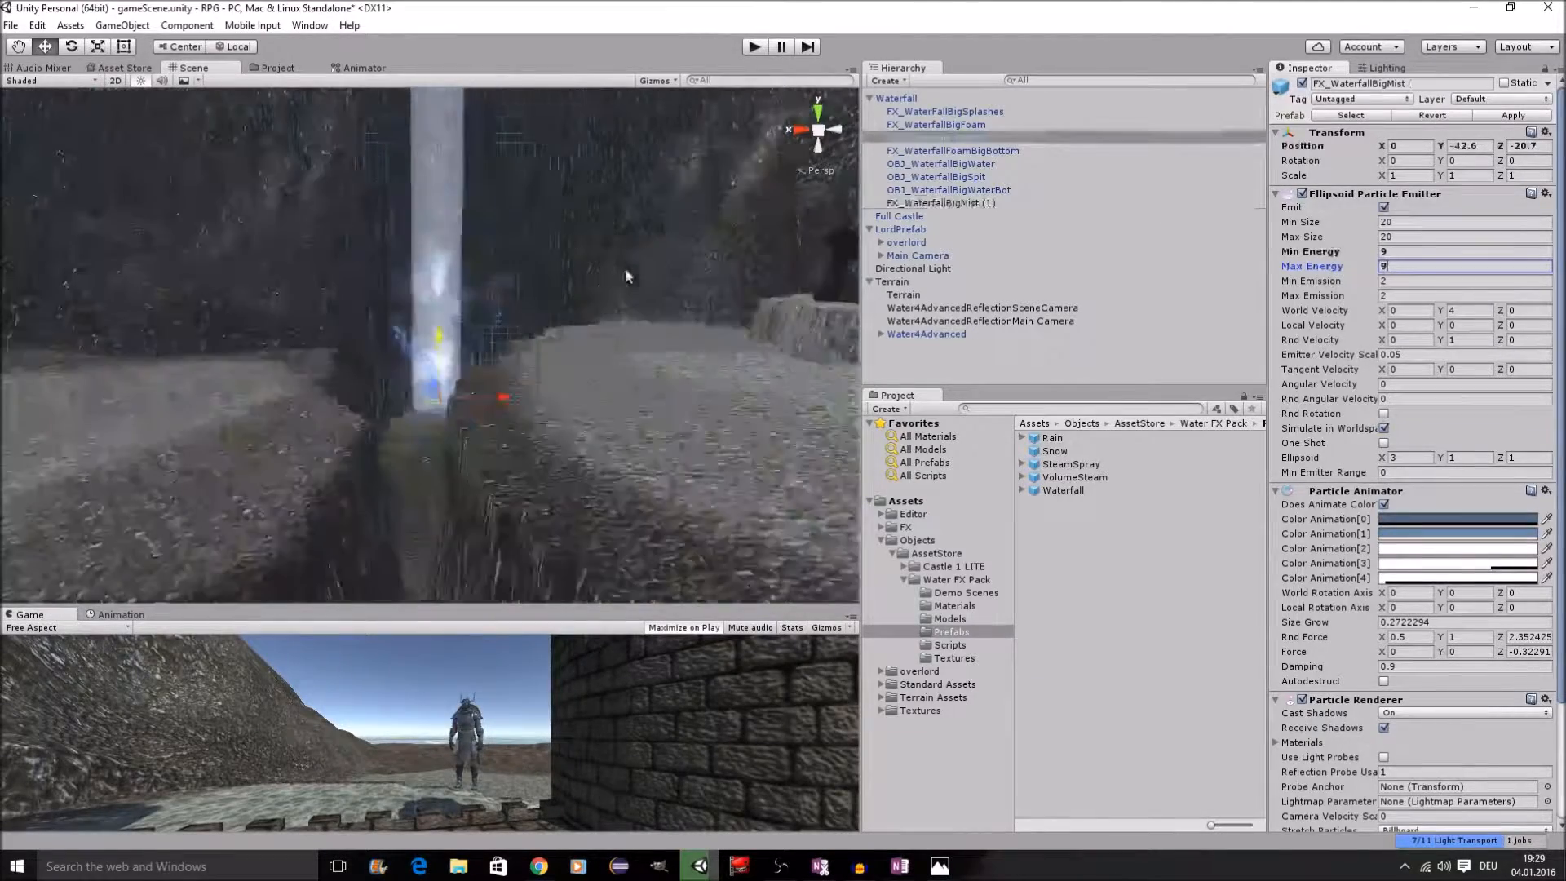
{"action": "mouse_move", "coordinate": [625, 268]}
{"action": "middle_mouse_down"}
{"action": "mouse_move", "coordinate": [597, 232]}
{"action": "mouse_move", "coordinate": [609, 280]}
{"action": "middle_mouse_up"}
{"action": "mouse_move", "coordinate": [608, 279]}
{"action": "right_mouse_down"}
{"action": "mouse_move", "coordinate": [605, 417]}
{"action": "mouse_move", "coordinate": [612, 280]}
{"action": "right_mouse_up"}
{"action": "middle_click_drag", "start_coordinate": [611, 280], "coordinate": [614, 177]}
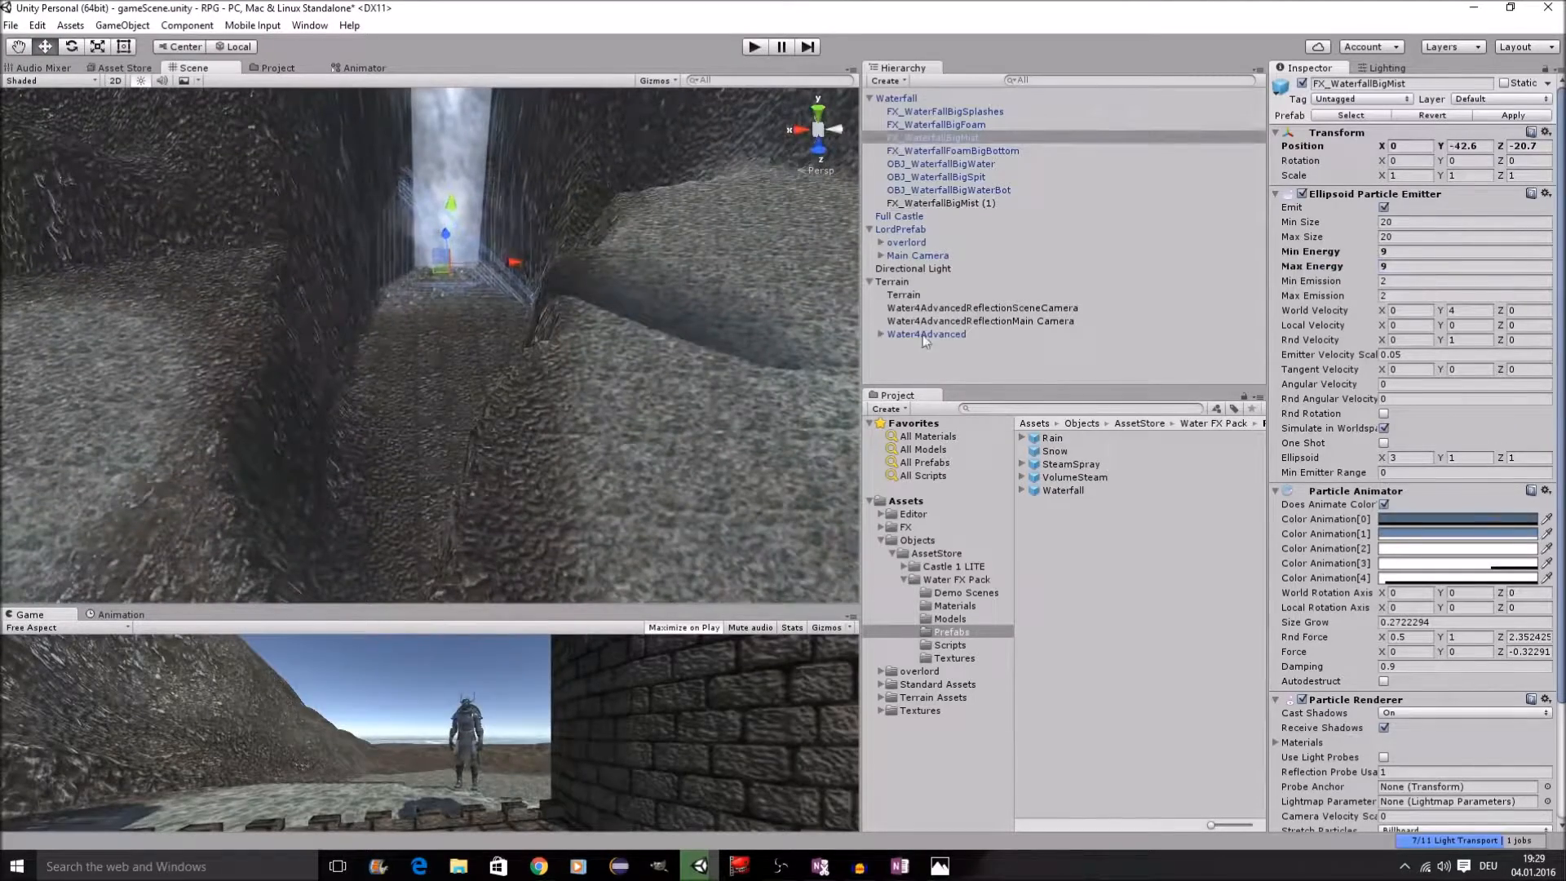
{"action": "left_click", "coordinate": [870, 97]}
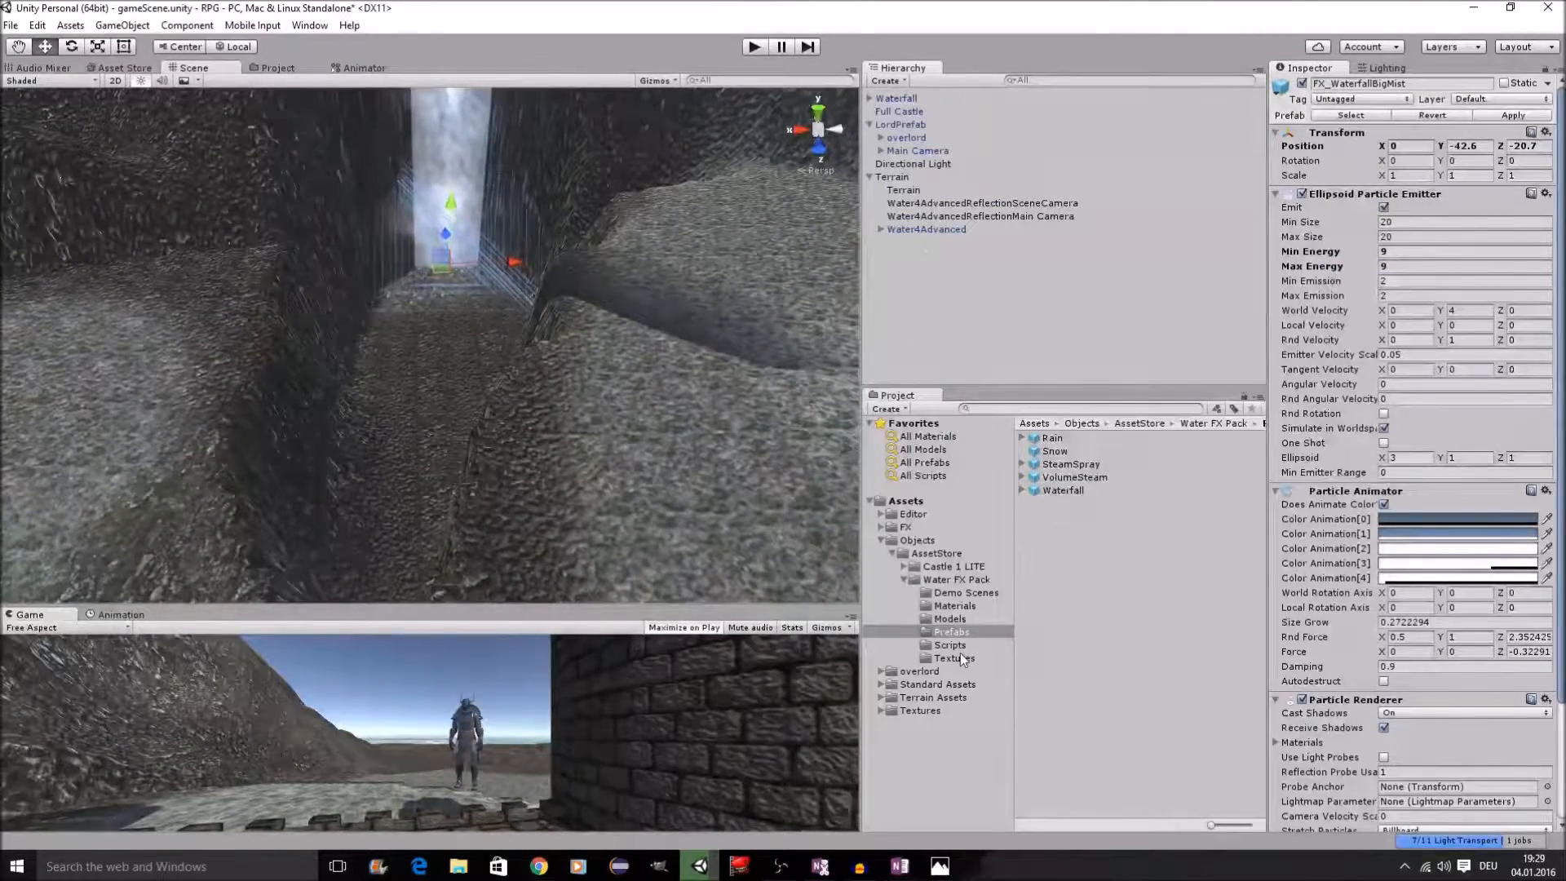
{"action": "left_click", "coordinate": [881, 540]}
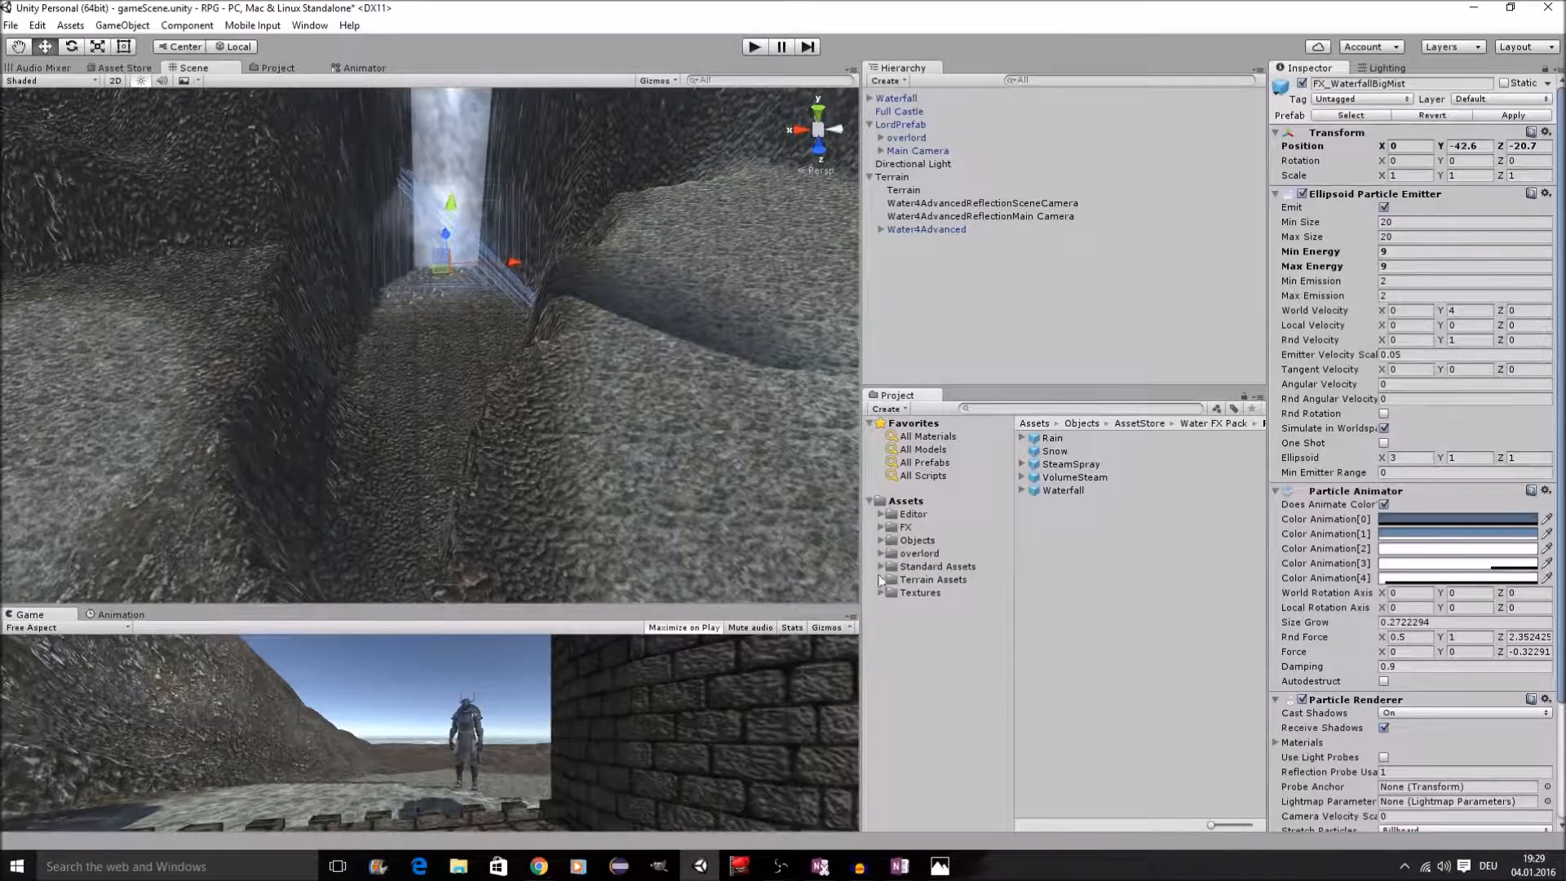
{"action": "left_click", "coordinate": [881, 566]}
{"action": "left_click", "coordinate": [930, 592]}
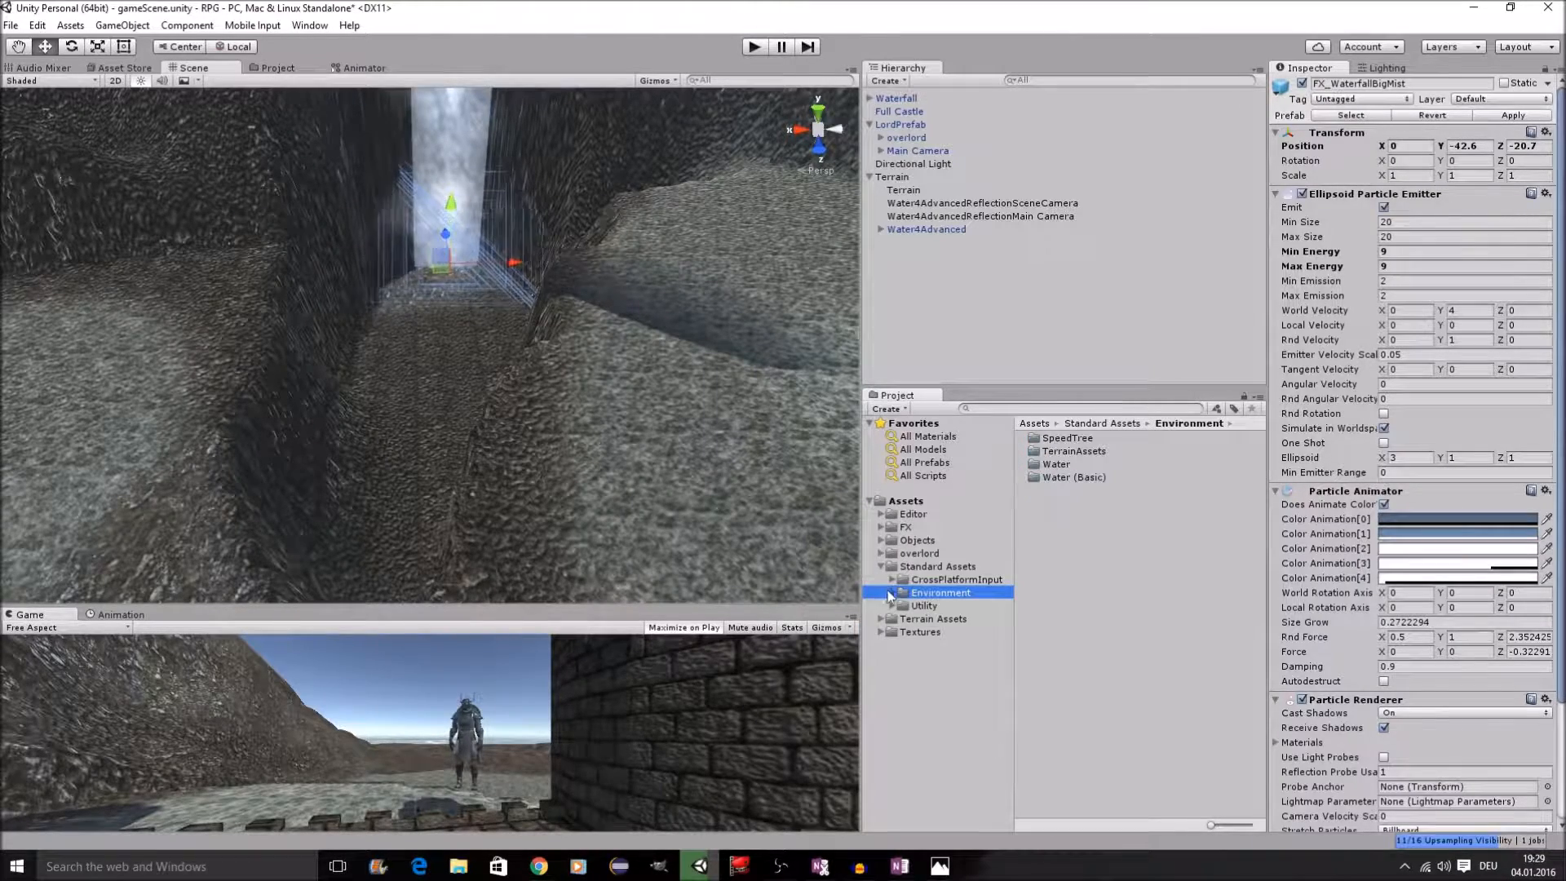
{"action": "left_click", "coordinate": [892, 592]}
{"action": "left_click", "coordinate": [904, 632]}
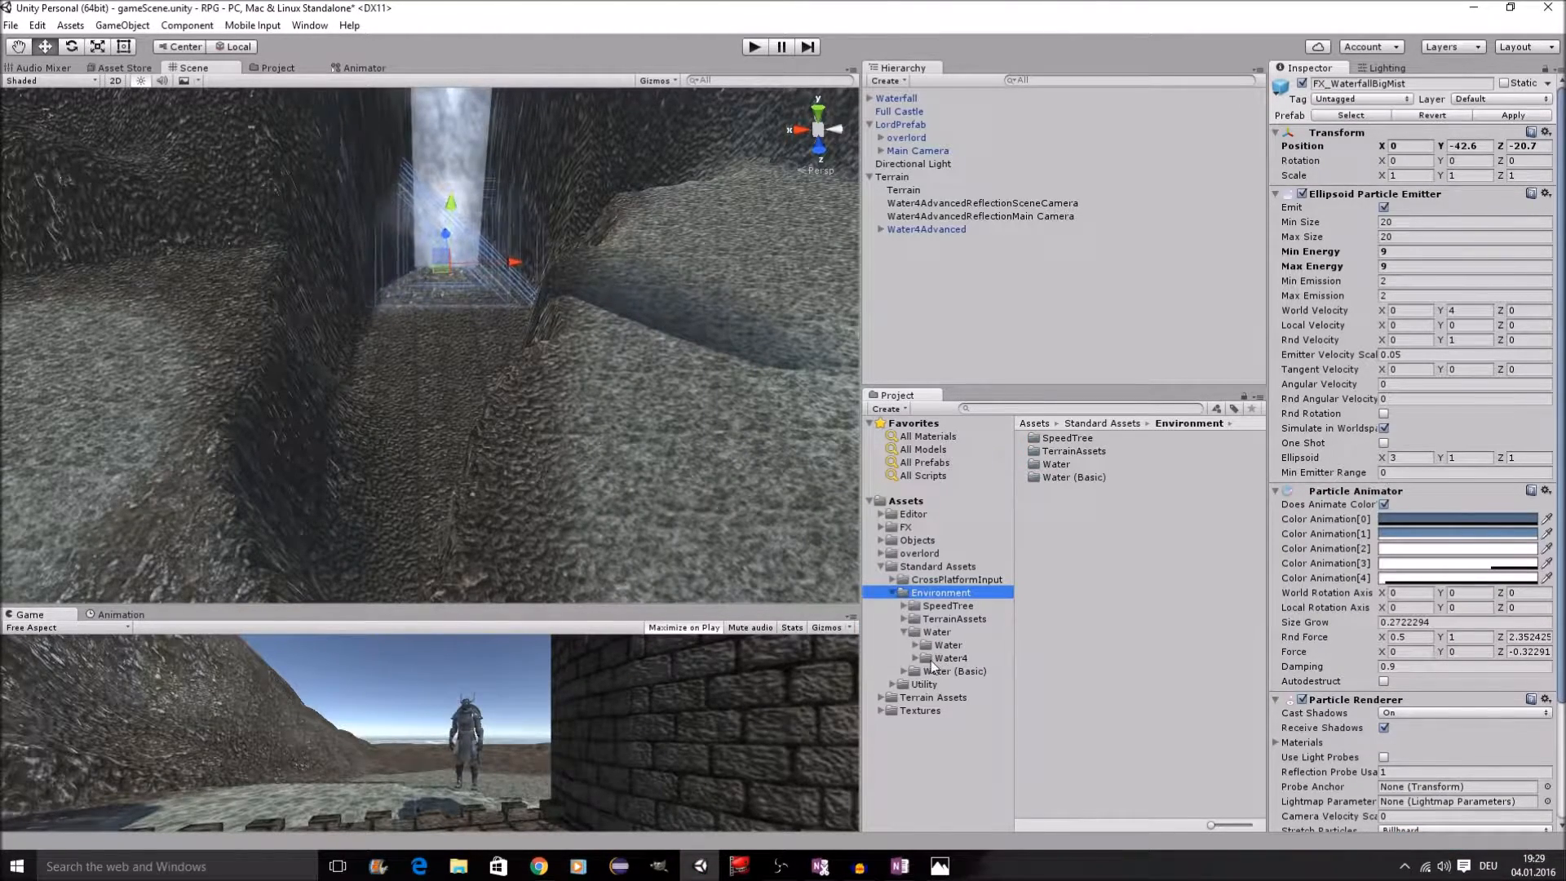
{"action": "left_click", "coordinate": [917, 659]}
{"action": "left_click", "coordinate": [915, 659]}
{"action": "double_click", "coordinate": [1059, 464]}
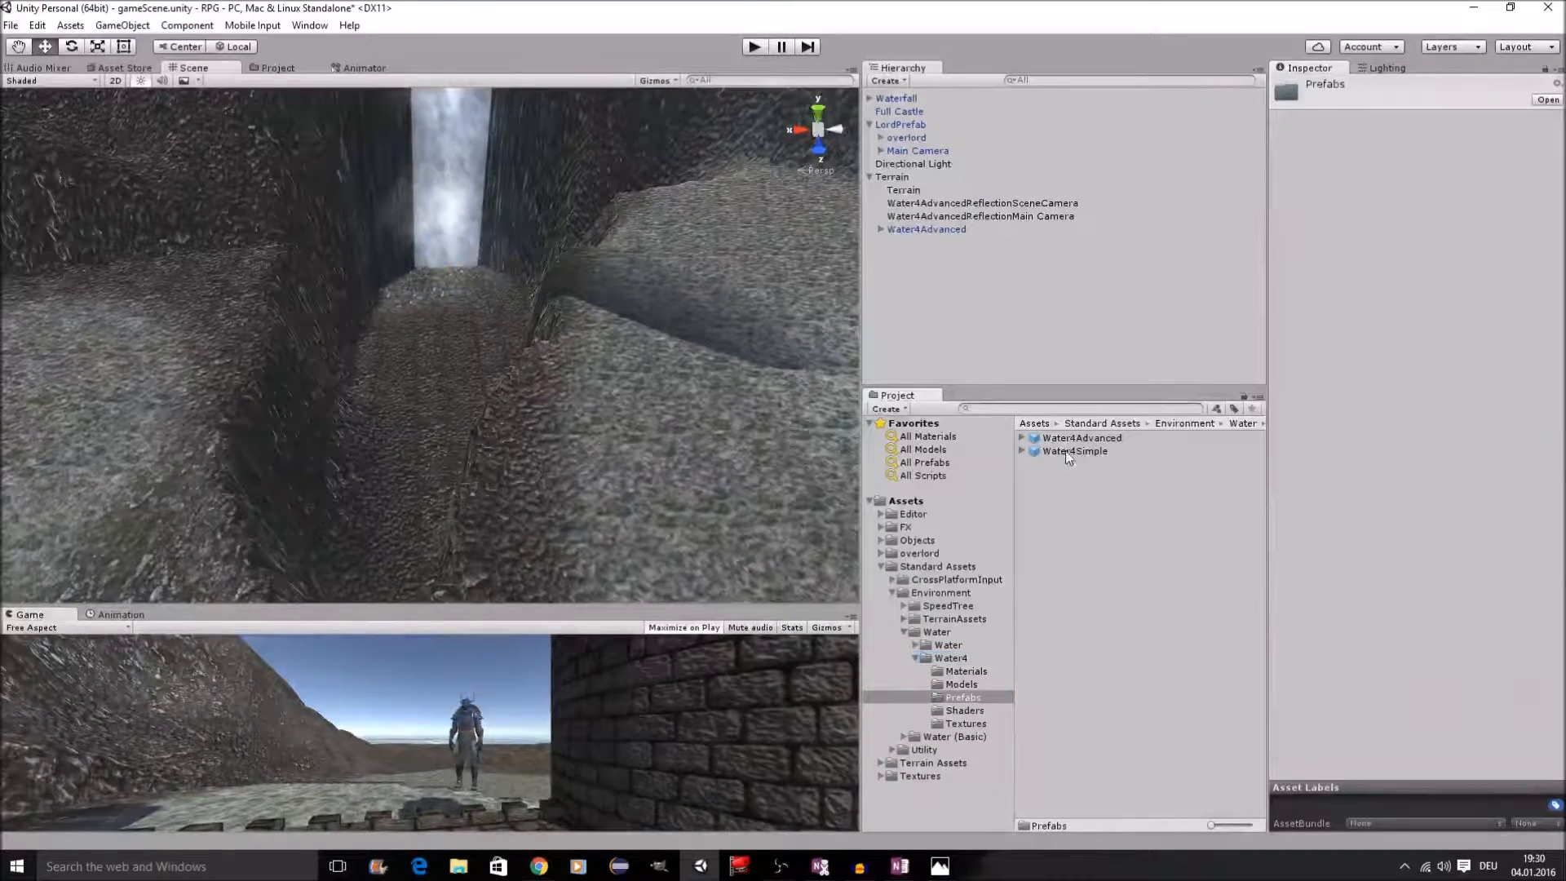
Step: Place a Water4Advanced prefab in the gorge at the foot of the waterfall and scale it to 2 on X and Z
{"action": "left_click", "coordinate": [1105, 439]}
{"action": "left_click_drag", "start_coordinate": [1106, 441], "coordinate": [447, 328]}
{"action": "left_click", "coordinate": [1397, 176]}
{"action": "key", "text": "Tab"}
{"action": "key", "text": "Tab"}
{"action": "type", "text": "2"}
Step: Position the new Water4Advanced surface in the gorge below the waterfall at X 1175.8 and Y 56.2
{"action": "left_click_drag", "start_coordinate": [444, 253], "coordinate": [442, 226]}
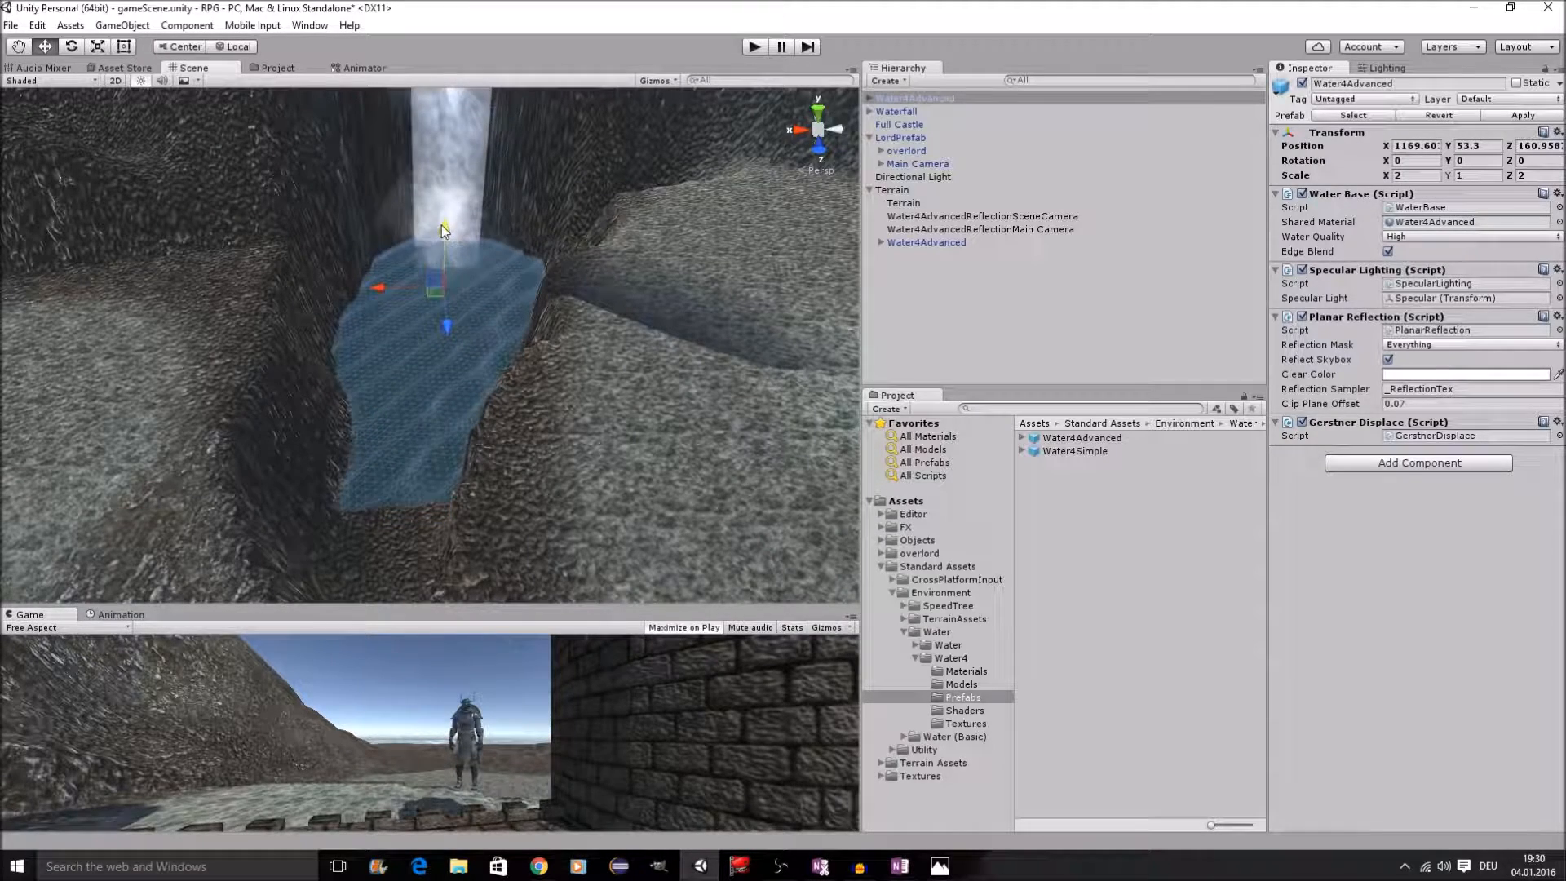
{"action": "left_click_drag", "start_coordinate": [375, 280], "coordinate": [360, 282]}
{"action": "left_click_drag", "start_coordinate": [427, 228], "coordinate": [428, 222]}
{"action": "scroll", "coordinate": [472, 305], "scroll_direction": "down", "scroll_amount": 4}
{"action": "mouse_move", "coordinate": [472, 308]}
{"action": "middle_mouse_down"}
{"action": "mouse_move", "coordinate": [500, 270]}
{"action": "mouse_move", "coordinate": [475, 327]}
{"action": "middle_mouse_up"}
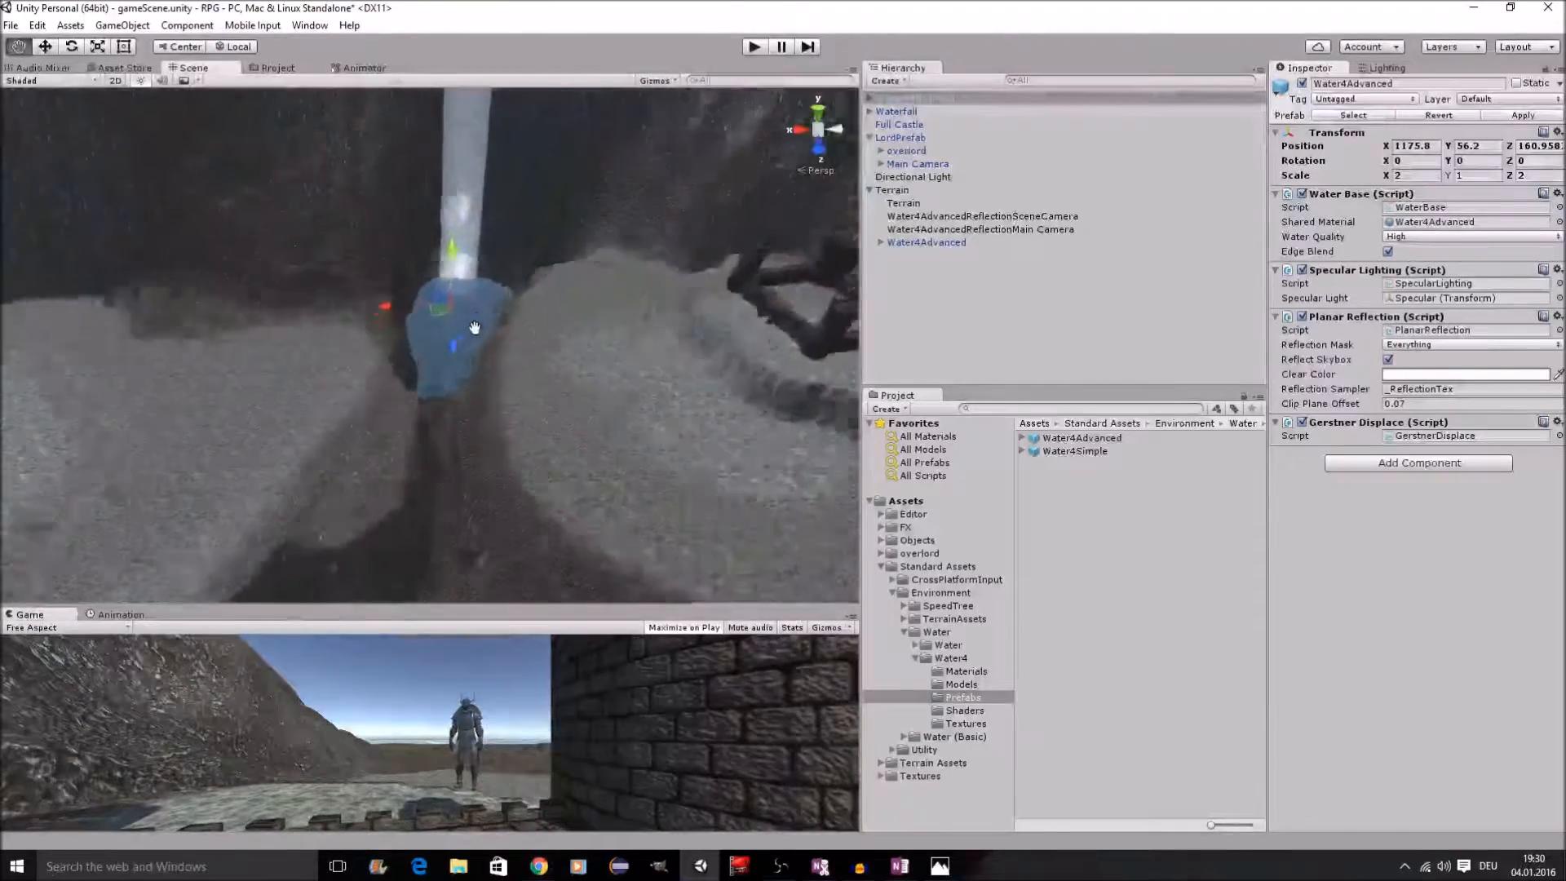
Step: Move the new Water4Advanced surface along the gorge to the foot of the waterfall at Z 215.9
{"action": "left_click_drag", "start_coordinate": [450, 345], "coordinate": [455, 390]}
{"action": "scroll", "coordinate": [516, 381], "scroll_direction": "up", "scroll_amount": 3}
{"action": "middle_click_drag", "start_coordinate": [517, 382], "coordinate": [641, 376]}
{"action": "scroll", "coordinate": [540, 369], "scroll_direction": "up", "scroll_amount": 5}
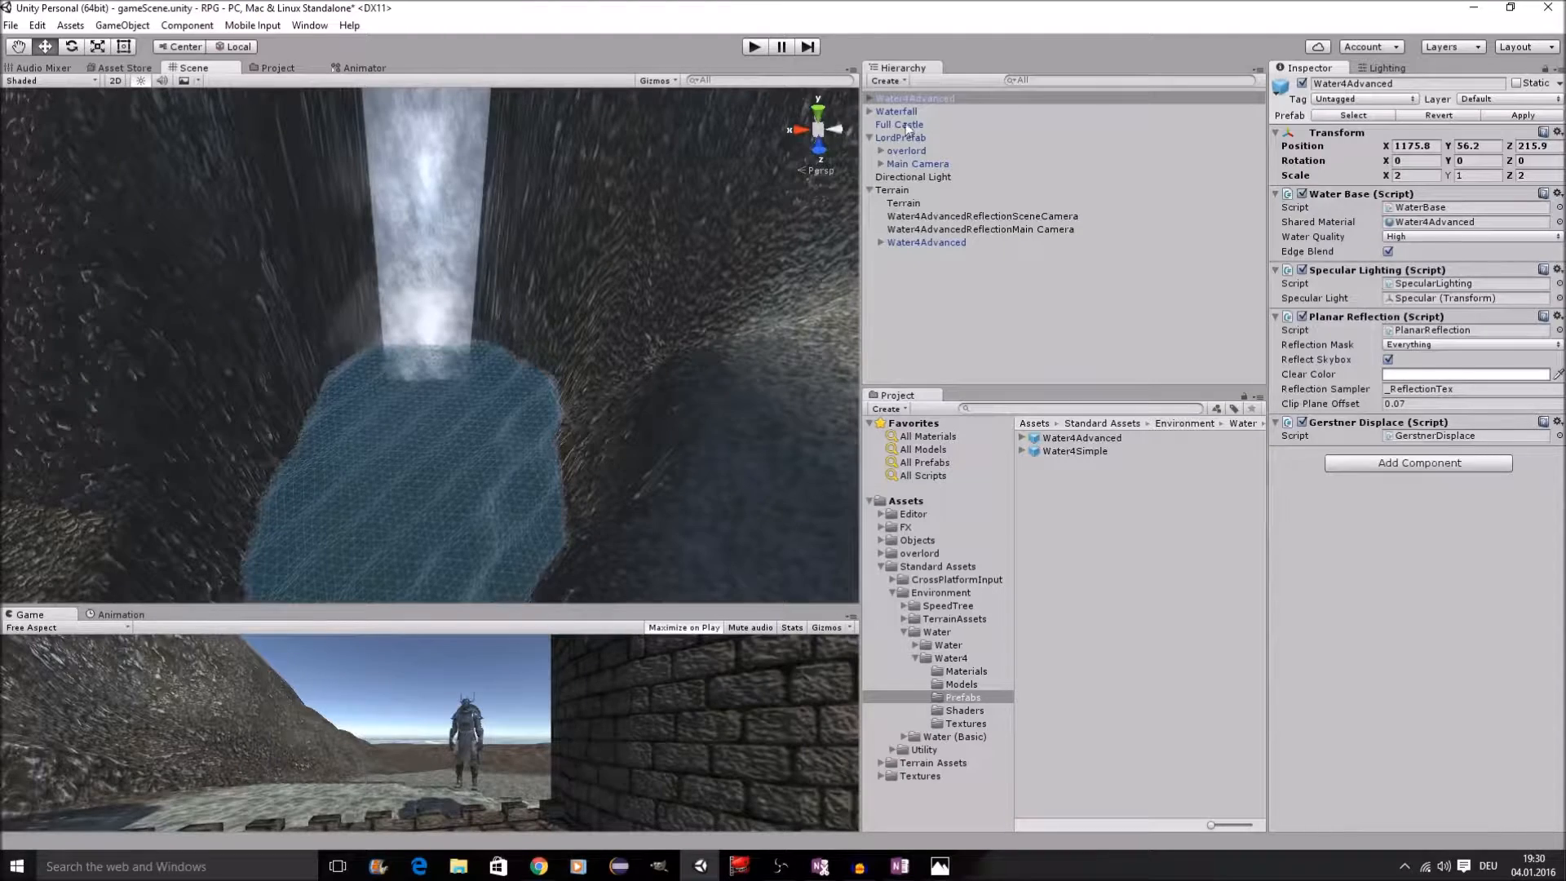
Step: Expand the Waterfall object and raise FX_WaterfallFoamBigBottom towards the water surface to Y -41.95
{"action": "left_click", "coordinate": [870, 112]}
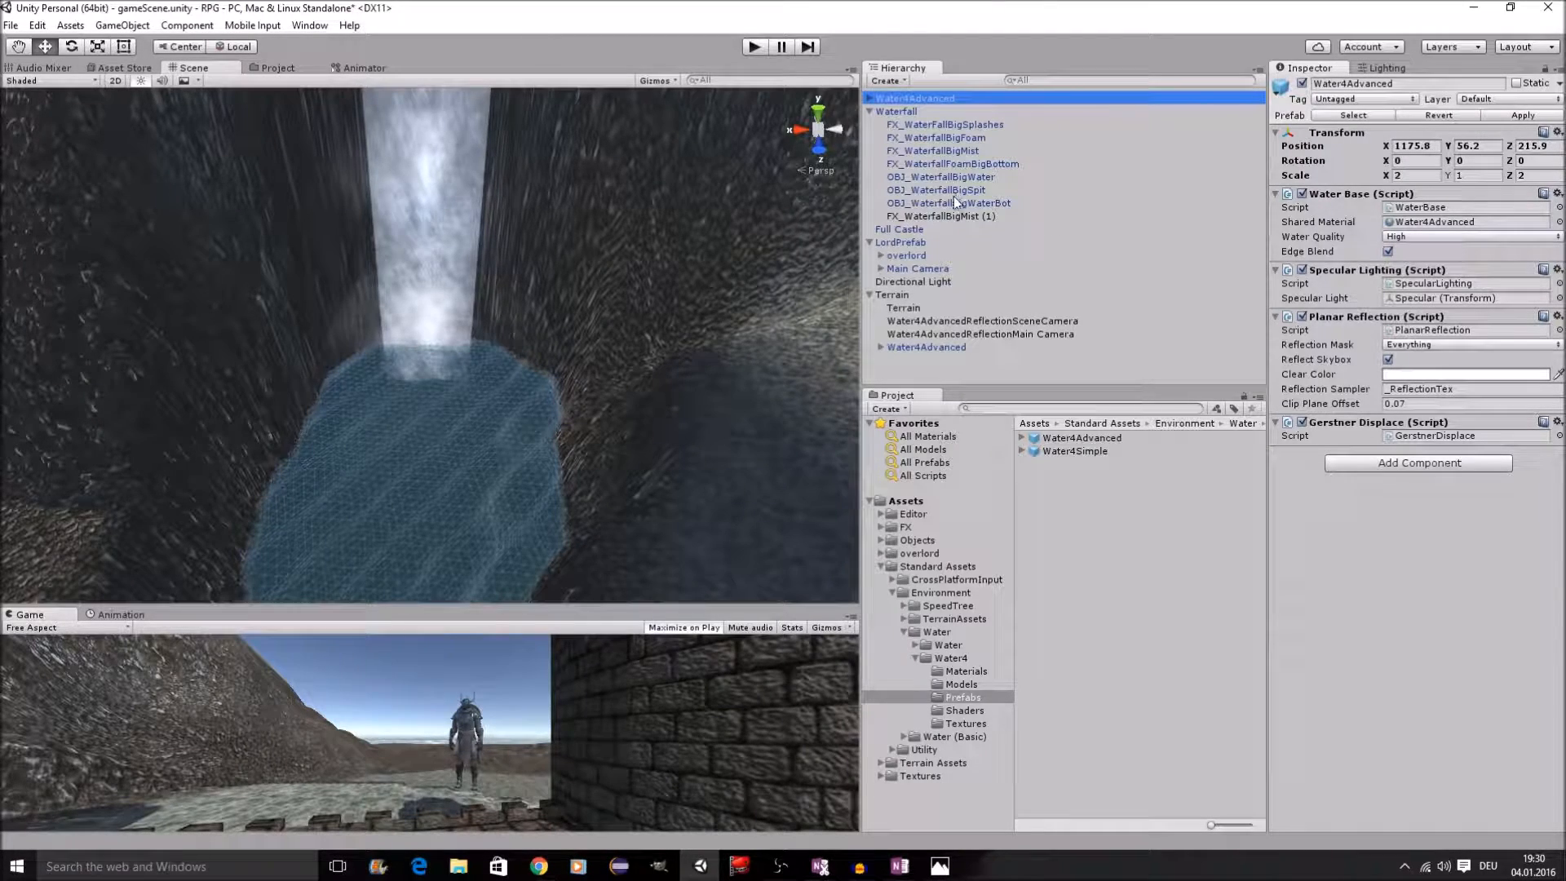
{"action": "left_click", "coordinate": [977, 166]}
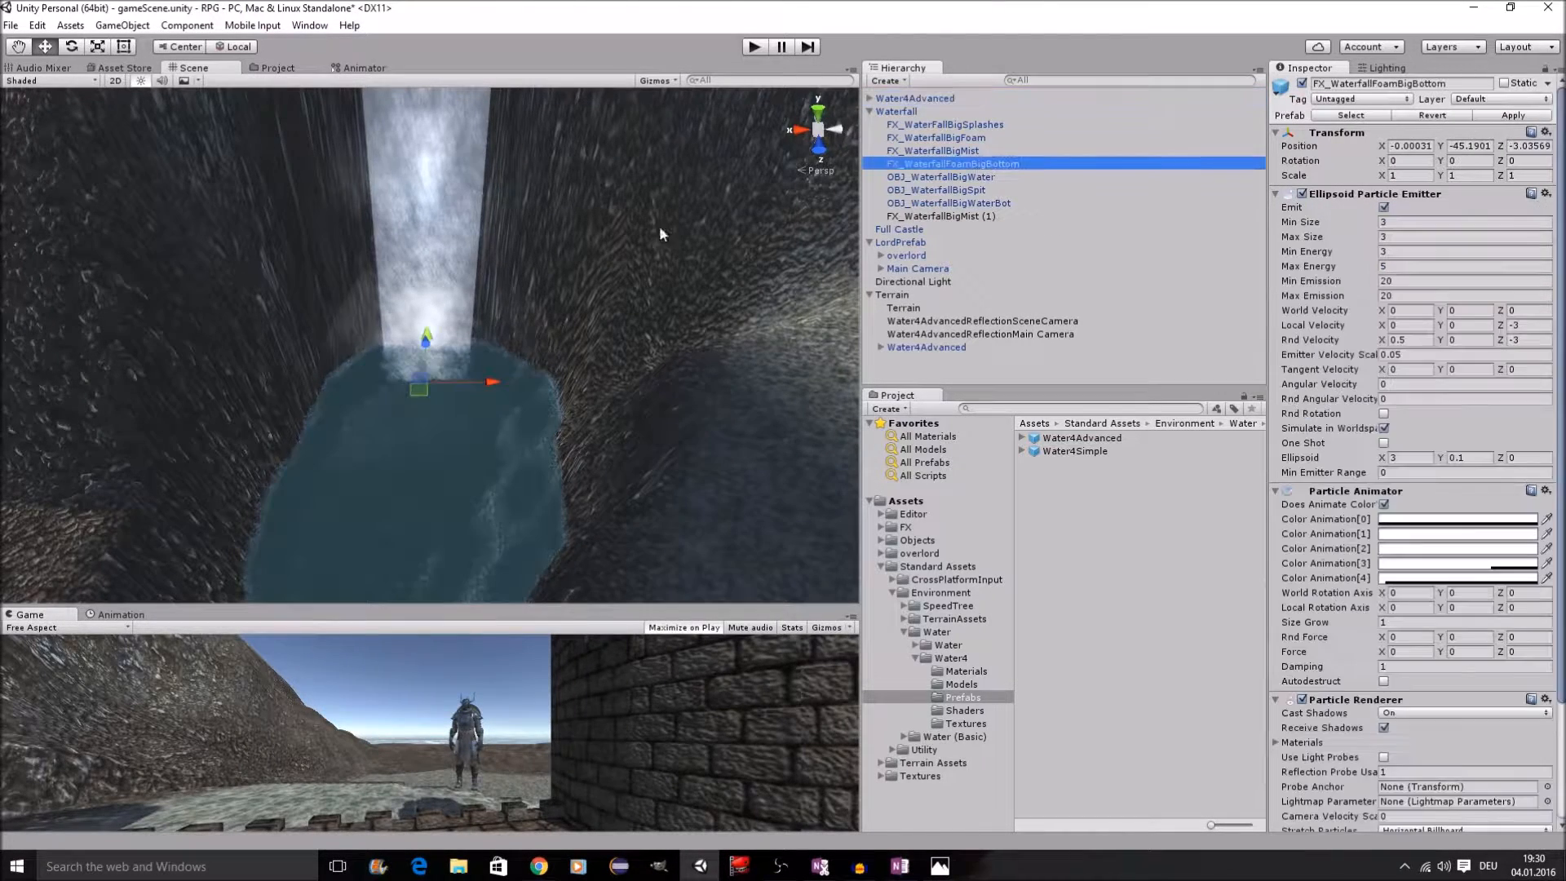
{"action": "scroll", "coordinate": [429, 334], "scroll_direction": "up", "scroll_amount": 10}
{"action": "middle_click_drag", "start_coordinate": [440, 522], "coordinate": [521, 390]}
{"action": "left_click_drag", "start_coordinate": [560, 239], "coordinate": [594, 95]}
{"action": "key", "text": "f"}
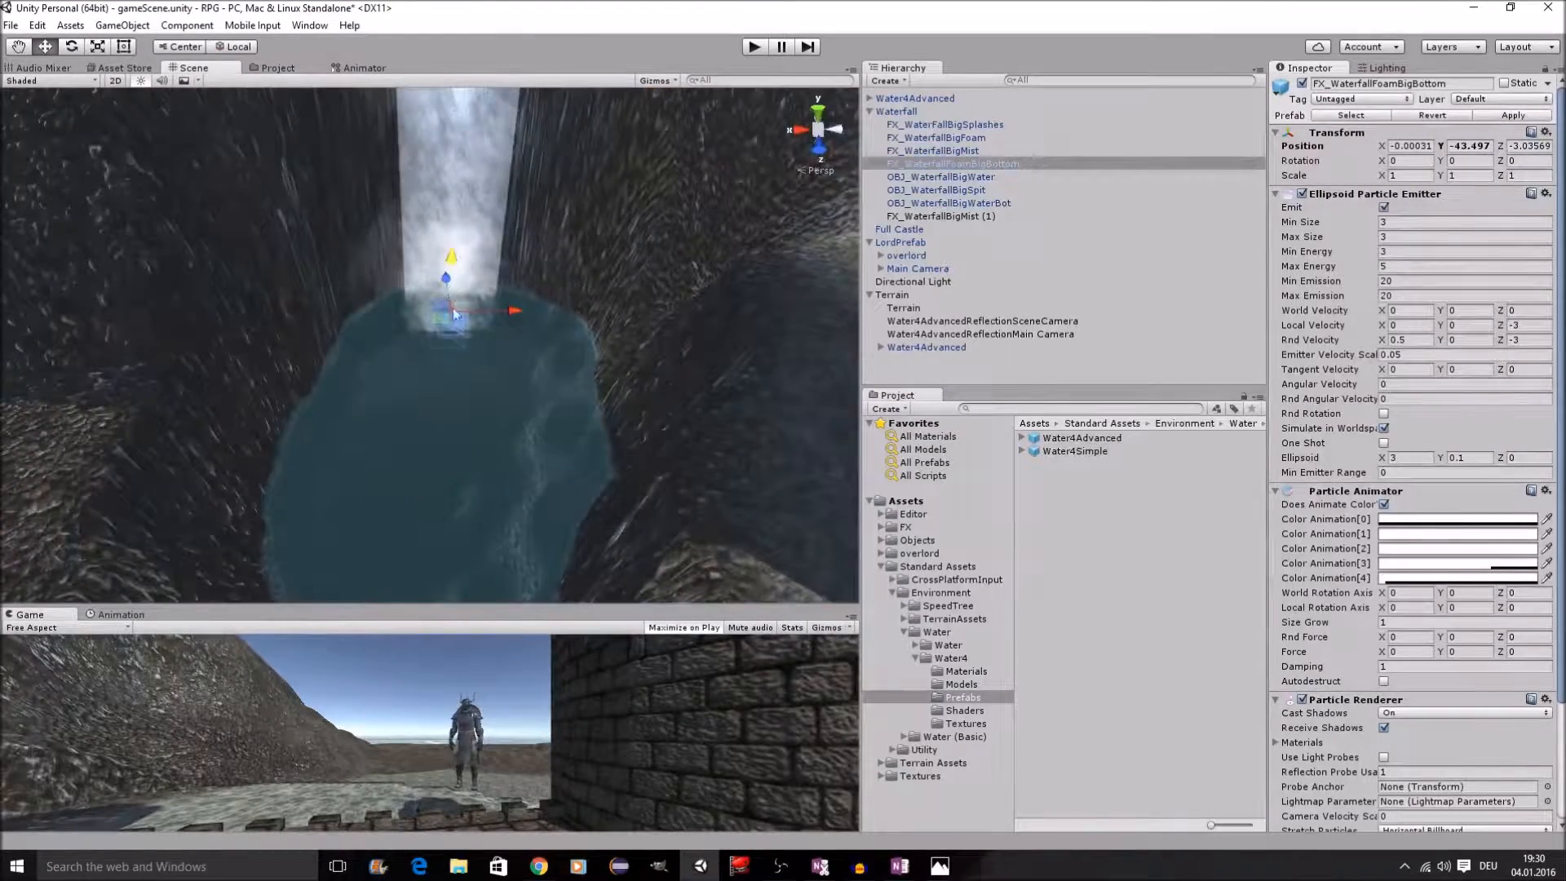
{"action": "scroll", "coordinate": [498, 388], "scroll_direction": "up", "scroll_amount": 8}
{"action": "right_click_drag", "start_coordinate": [555, 372], "coordinate": [562, 395]}
{"action": "left_click_drag", "start_coordinate": [469, 271], "coordinate": [472, 232]}
{"action": "right_click_drag", "start_coordinate": [504, 340], "coordinate": [566, 333]}
{"action": "left_click_drag", "start_coordinate": [473, 264], "coordinate": [475, 245]}
{"action": "scroll", "coordinate": [538, 395], "scroll_direction": "up", "scroll_amount": 3}
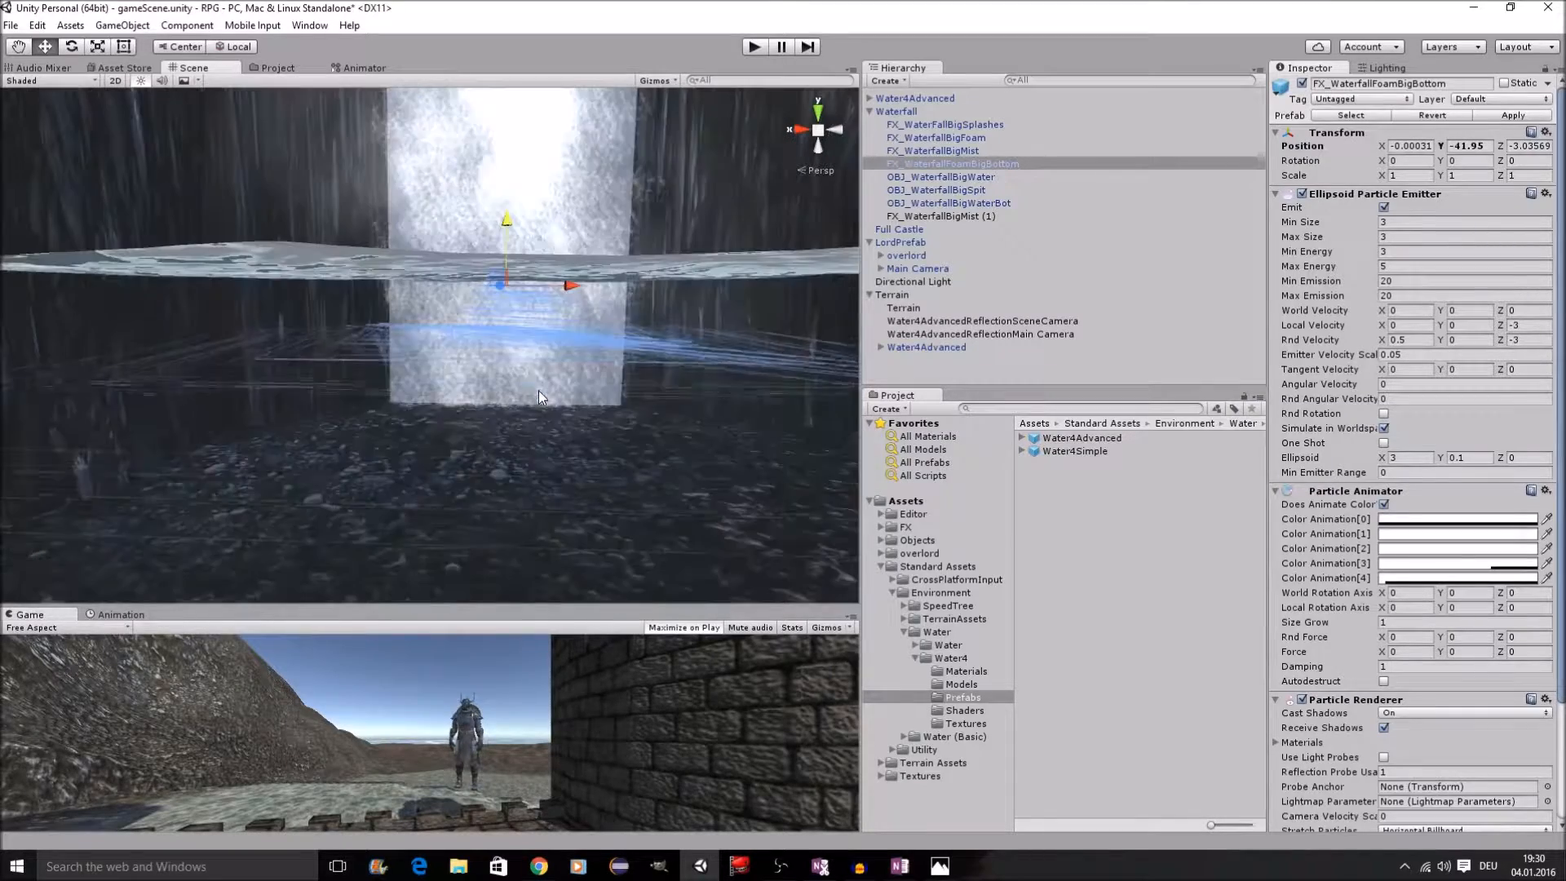
Step: Fine-tune the height of FX_WaterfallFoamBigBottom against the water surface to Y -41.84
{"action": "left_click_drag", "start_coordinate": [513, 217], "coordinate": [511, 198]}
{"action": "scroll", "coordinate": [574, 268], "scroll_direction": "down", "scroll_amount": 3}
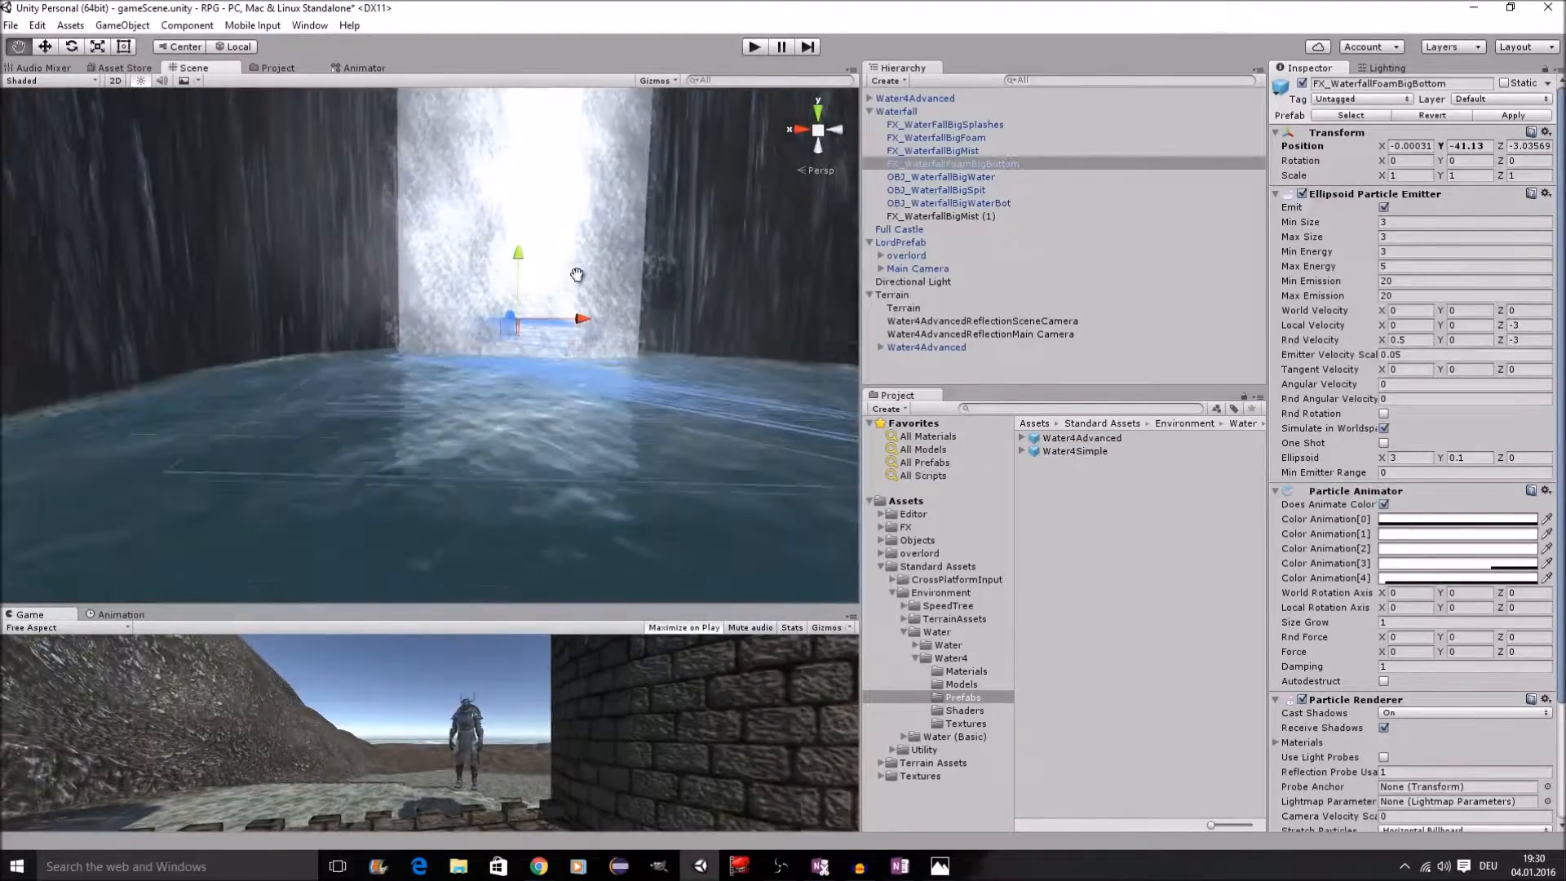
{"action": "scroll", "coordinate": [549, 302], "scroll_direction": "up", "scroll_amount": 5}
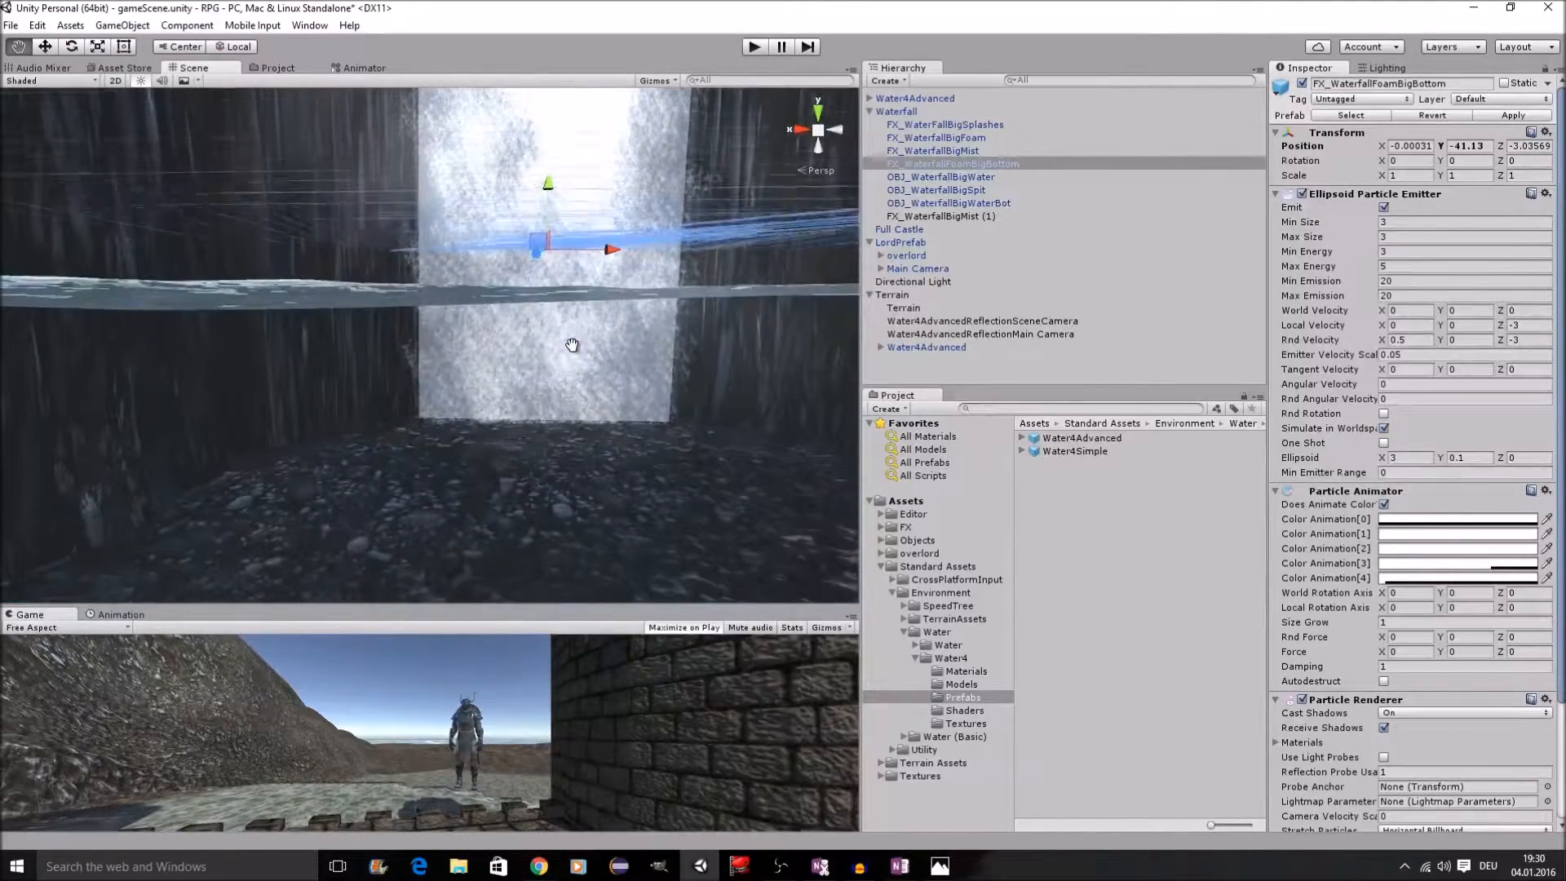
{"action": "middle_click_drag", "start_coordinate": [571, 344], "coordinate": [573, 357]}
{"action": "left_click_drag", "start_coordinate": [547, 201], "coordinate": [547, 242]}
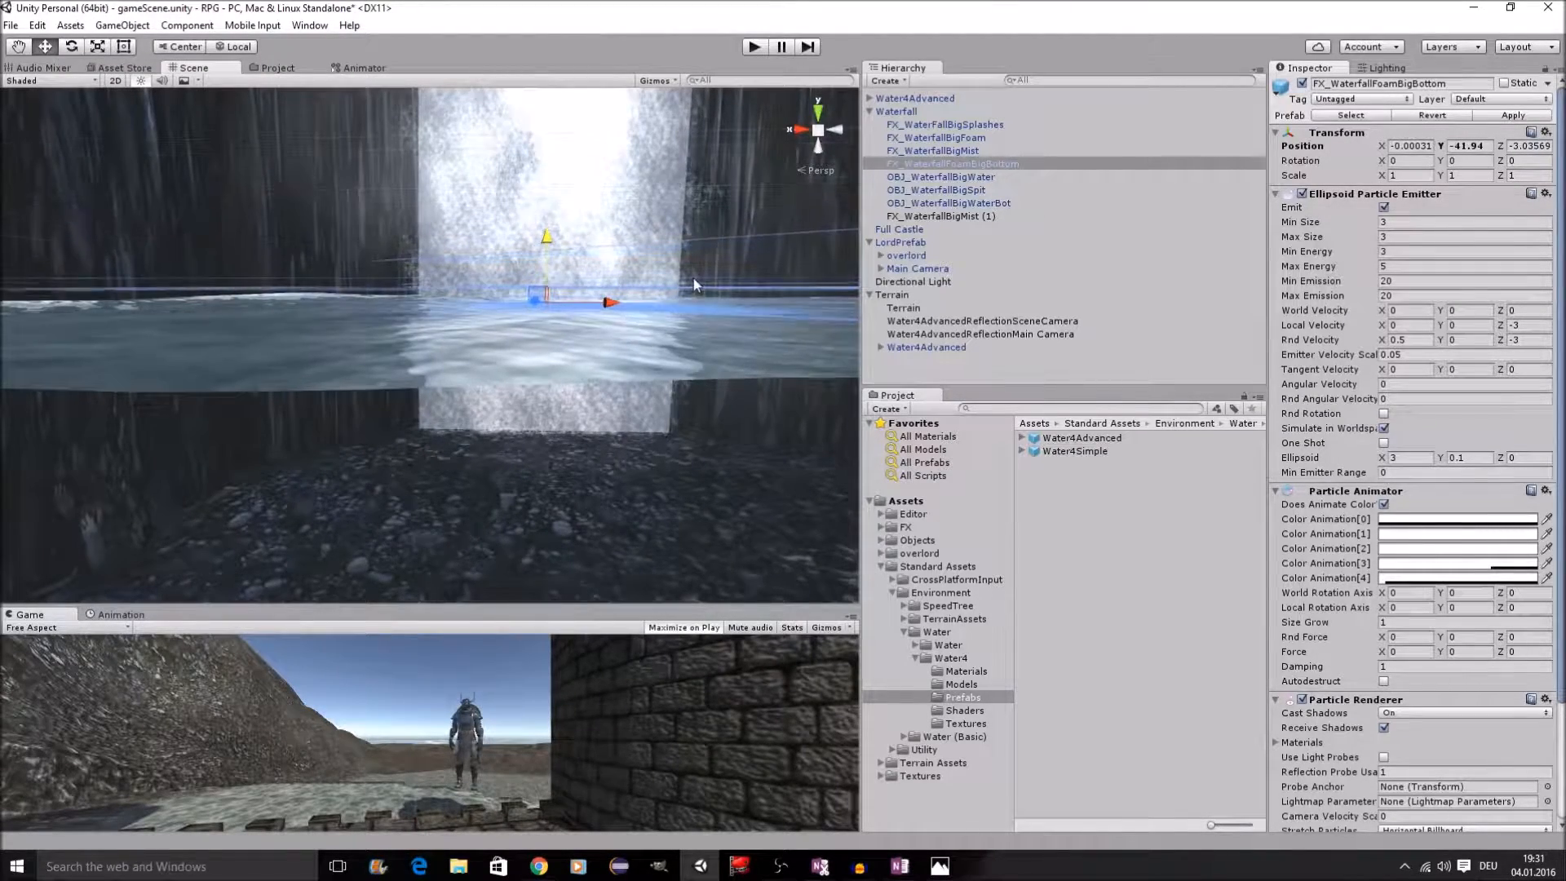
{"action": "scroll", "coordinate": [693, 279], "scroll_direction": "up", "scroll_amount": 1}
{"action": "scroll", "coordinate": [693, 279], "scroll_direction": "down", "scroll_amount": 1}
{"action": "scroll", "coordinate": [543, 253], "scroll_direction": "down", "scroll_amount": 2}
{"action": "left_click_drag", "start_coordinate": [508, 256], "coordinate": [508, 252]}
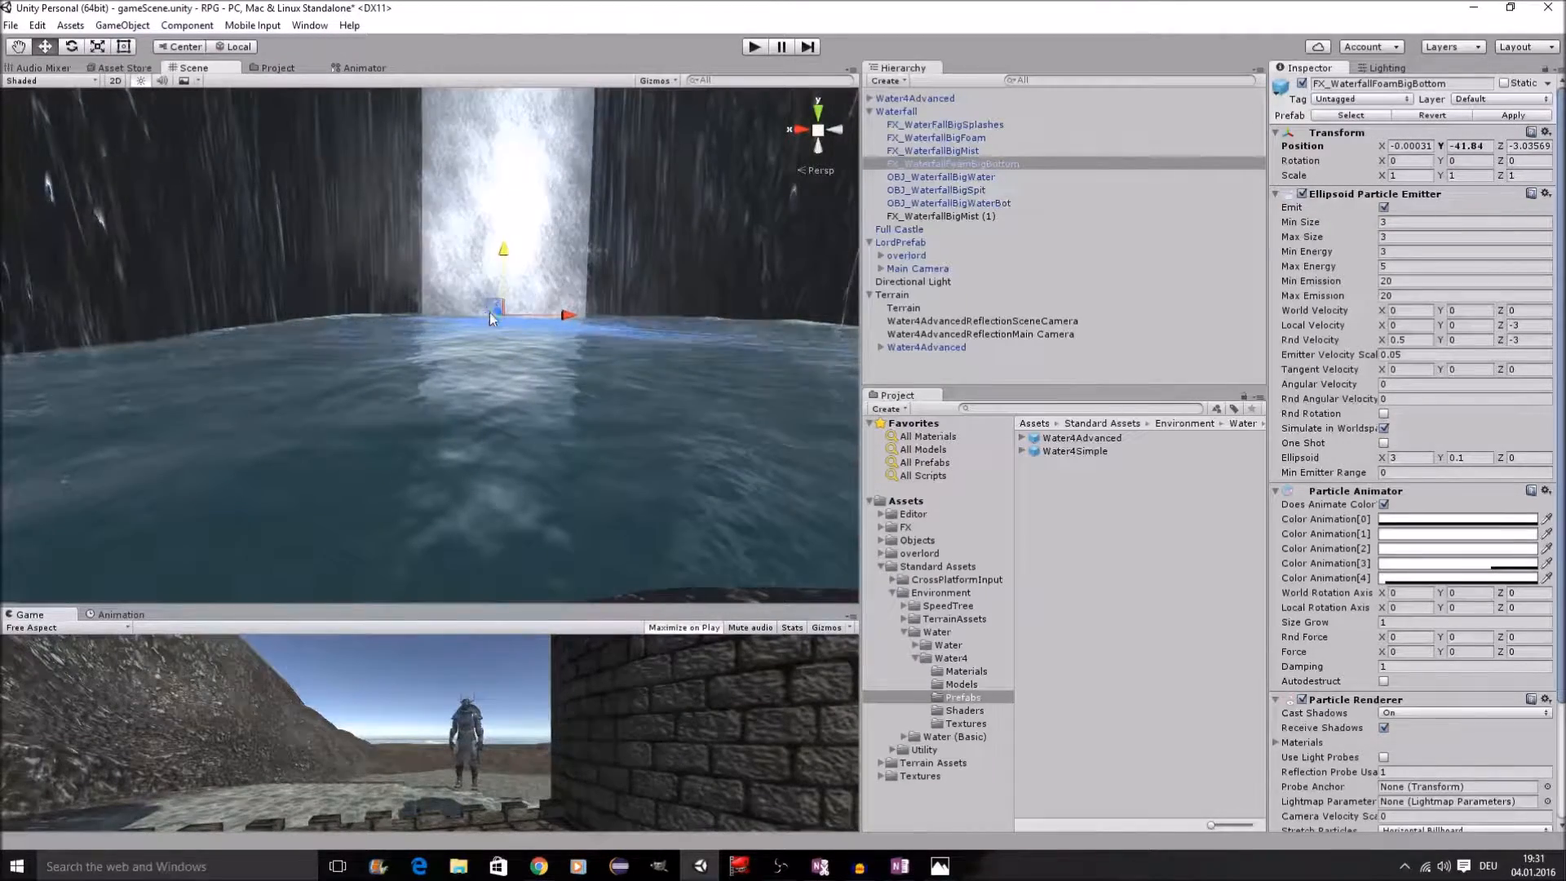
Step: Place FX_WaterfallFoamBigBottom at X 0 and Z -8.4, and set its Min Energy to 4 and Max Energy to 6
{"action": "scroll", "coordinate": [496, 306], "scroll_direction": "down", "scroll_amount": 4}
{"action": "right_click_drag", "start_coordinate": [497, 331], "coordinate": [585, 412]}
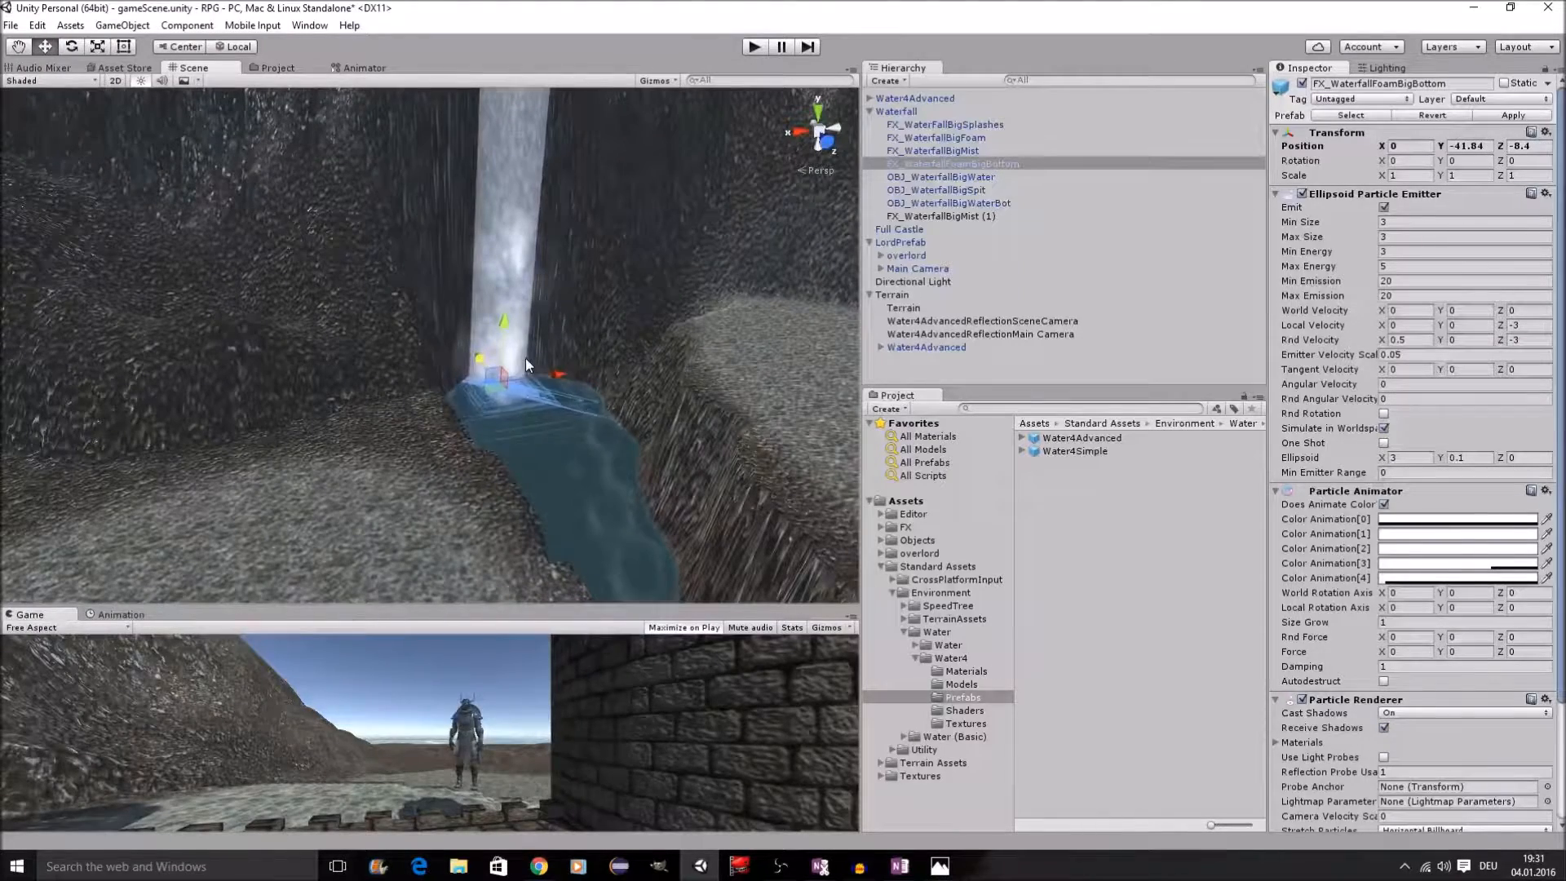
{"action": "left_click", "coordinate": [1411, 251]}
{"action": "type", "text": "46"}
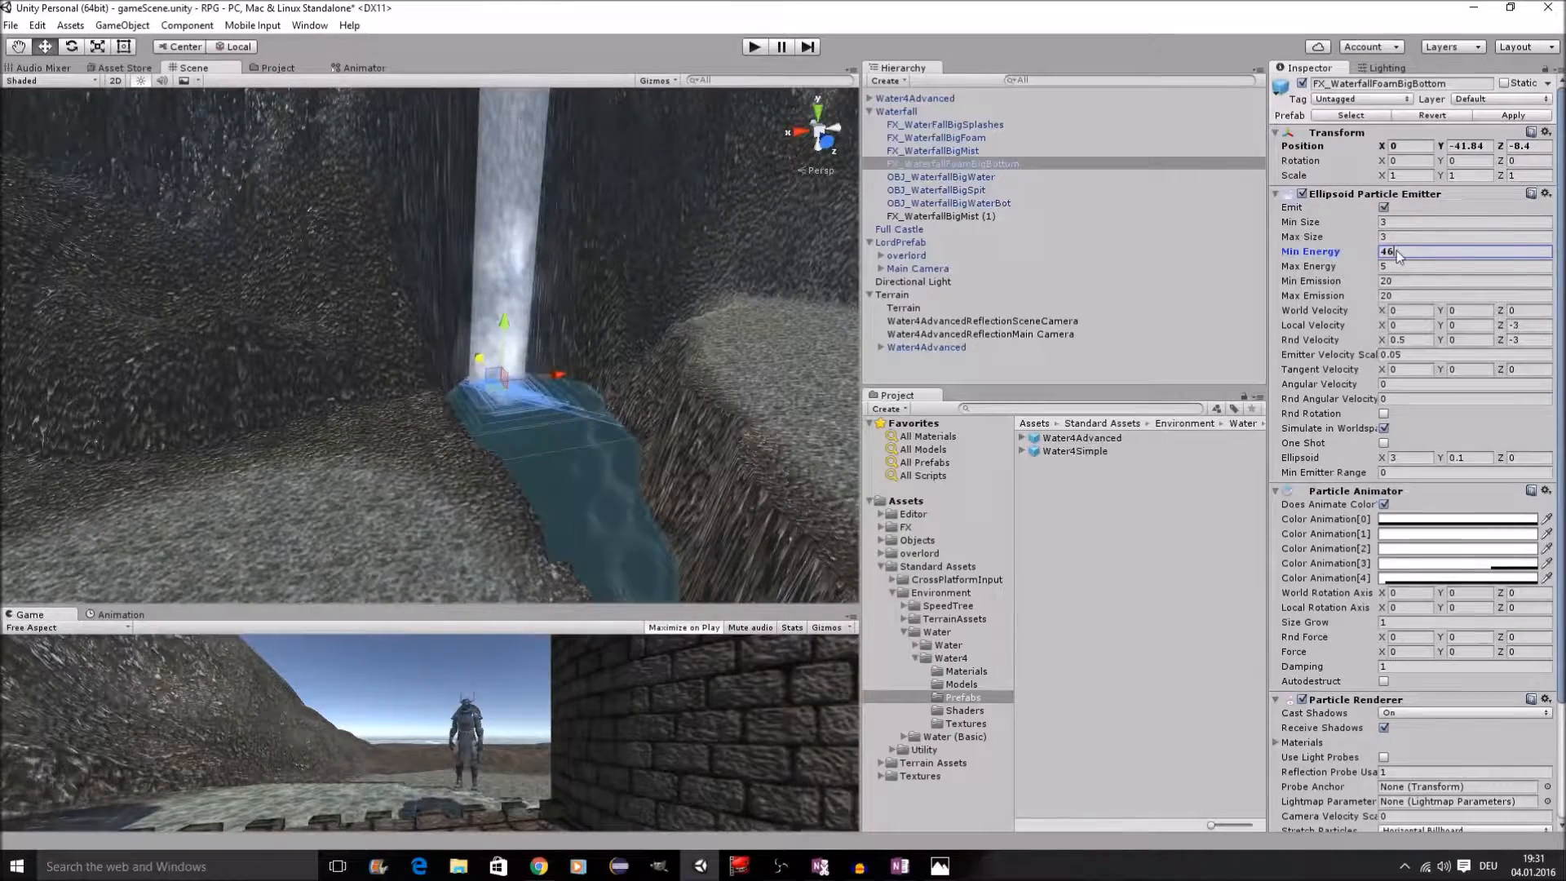
{"action": "key", "text": "BackSpace"}
{"action": "left_click", "coordinate": [1384, 266]}
{"action": "type", "text": "6"}
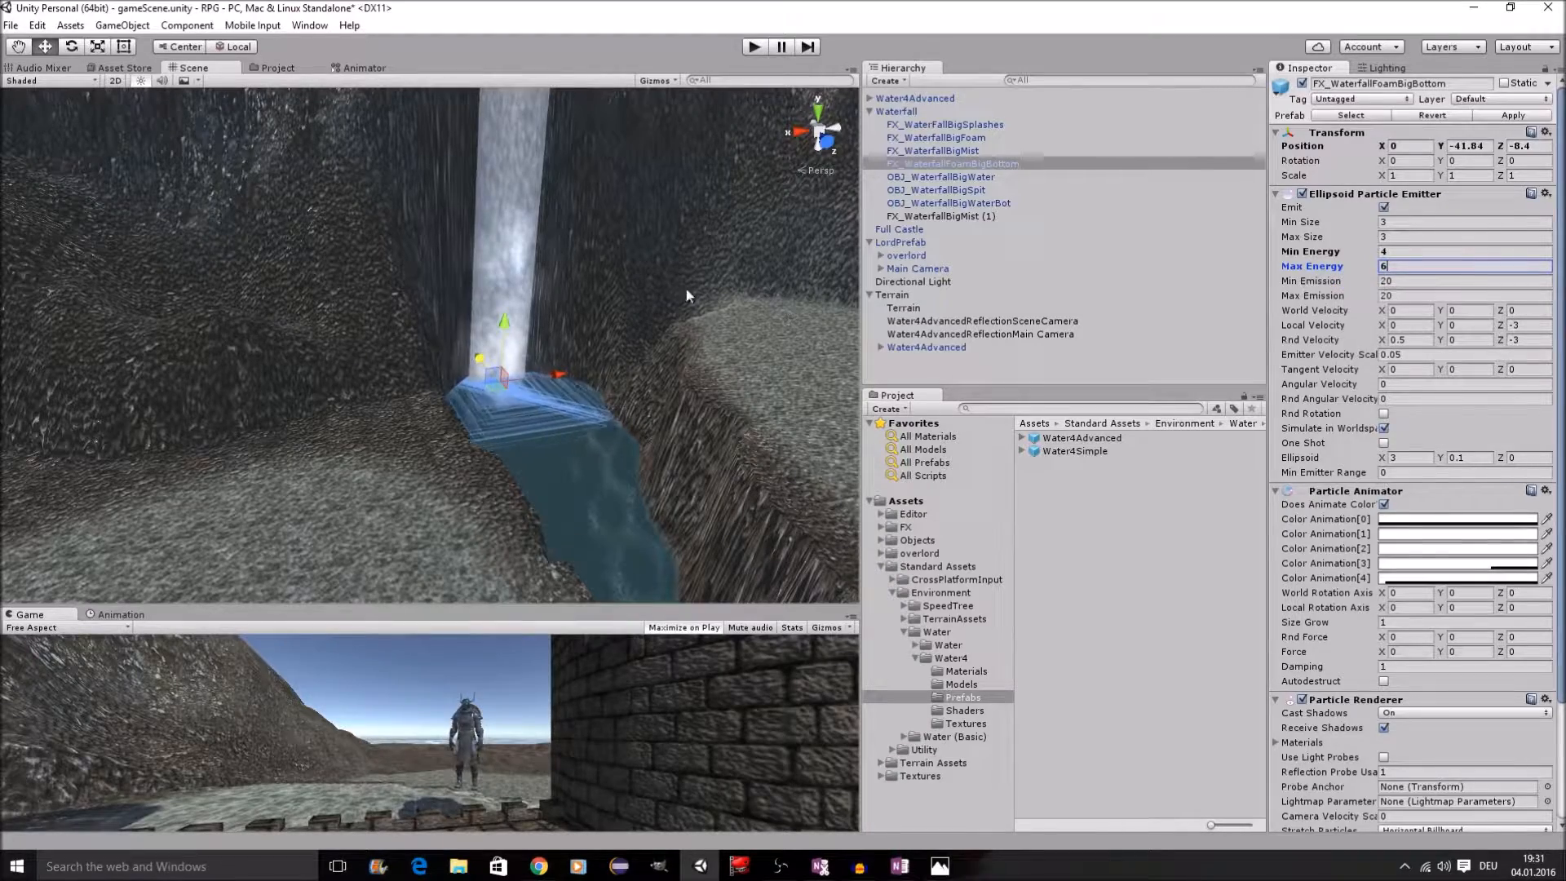
Step: Play the scene, run the character from the castle to the gorge to inspect the waterfall and water, and stop playback
{"action": "scroll", "coordinate": [645, 257], "scroll_direction": "down", "scroll_amount": 5}
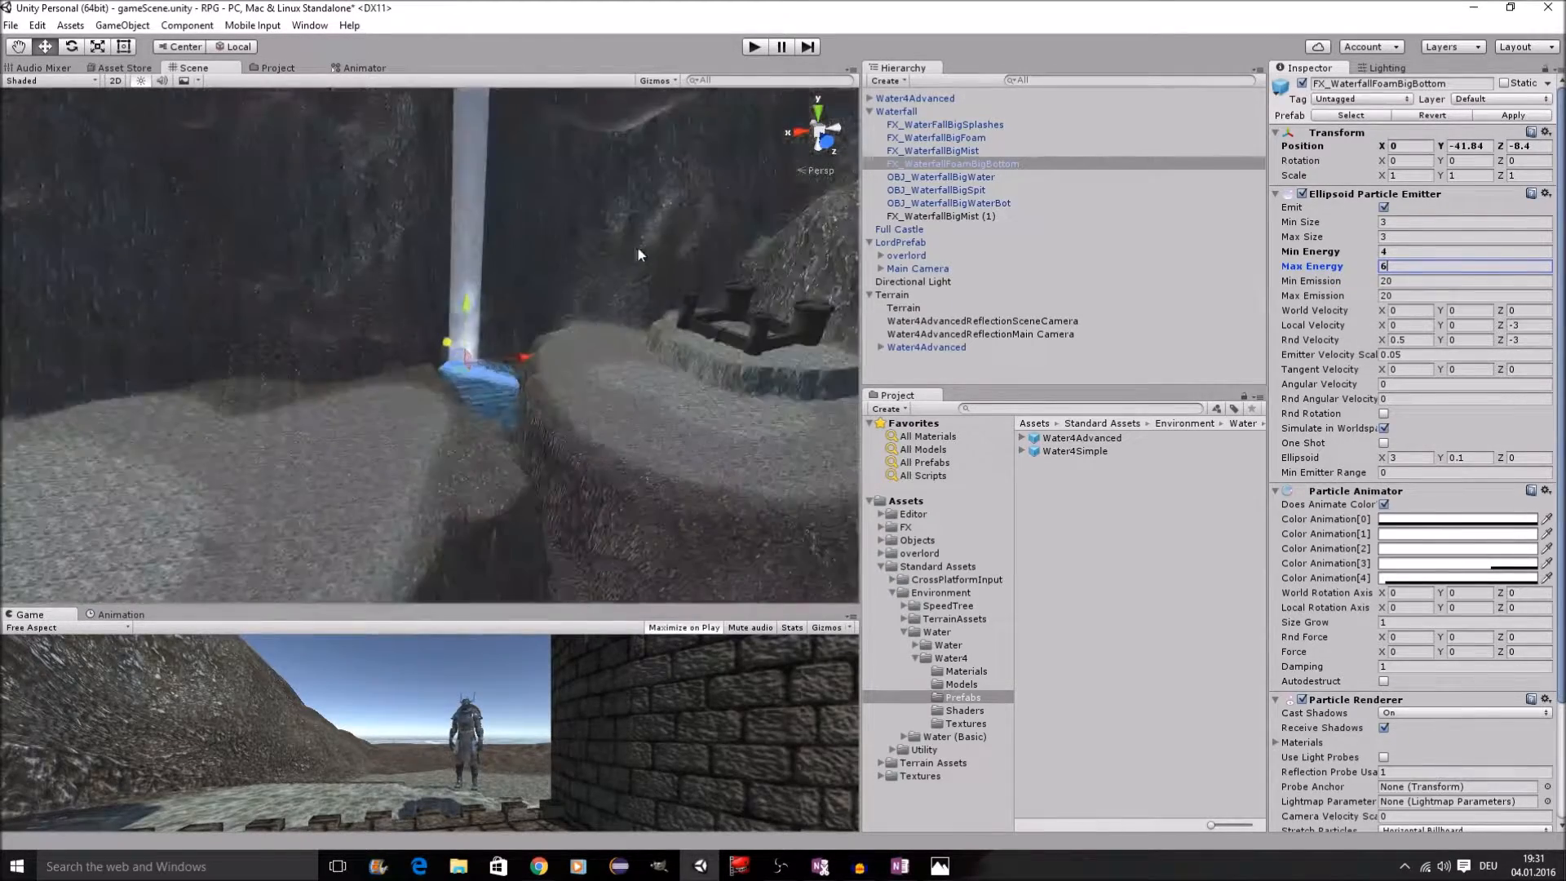
{"action": "left_click", "coordinate": [753, 47]}
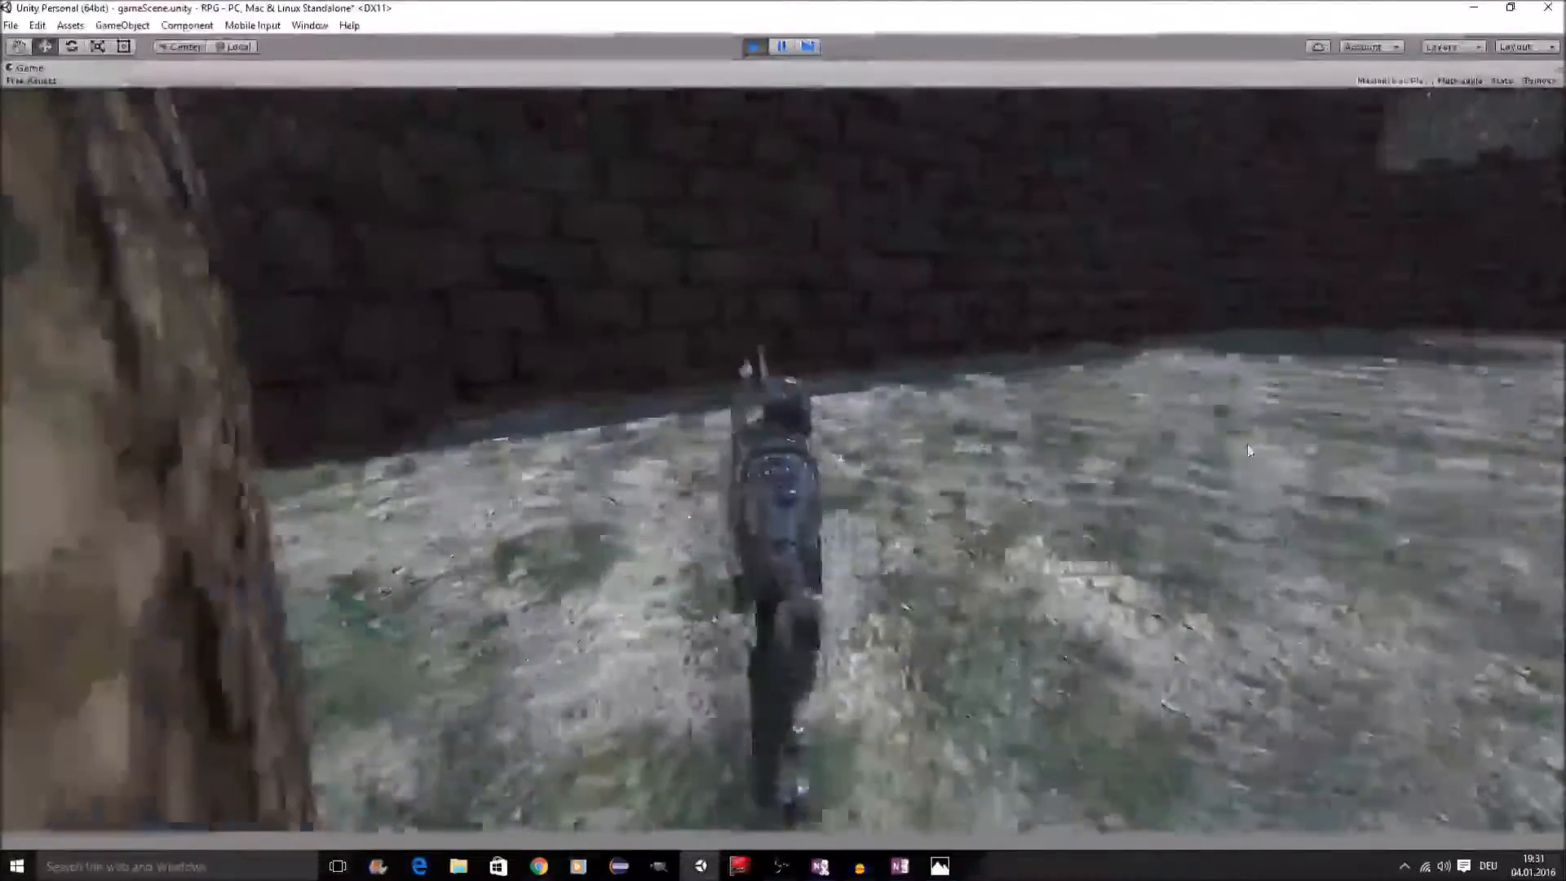
{"action": "key", "text": "w"}
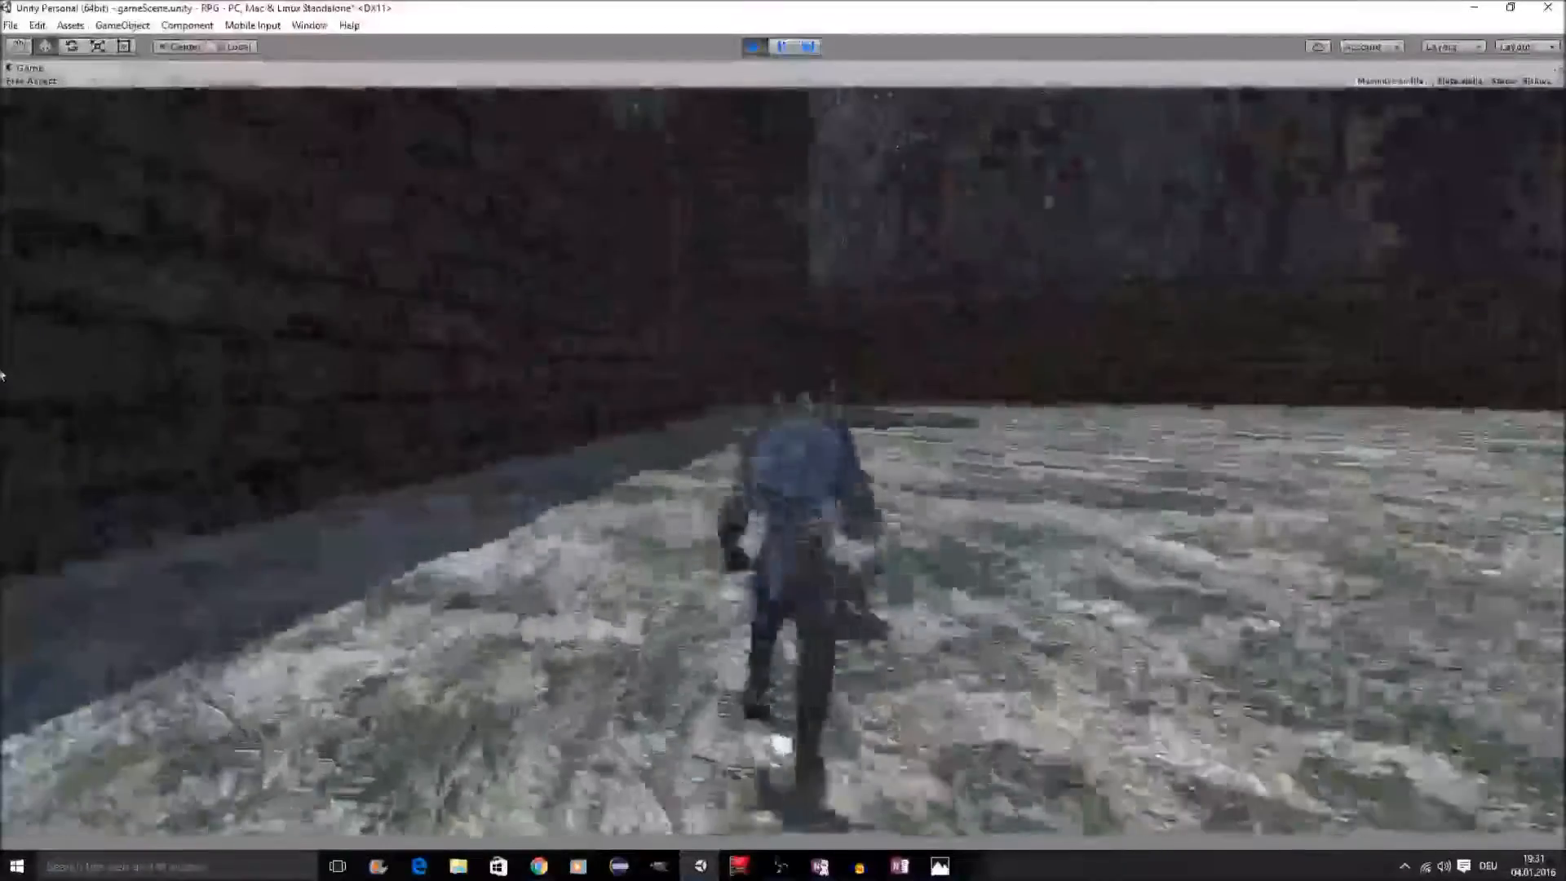
{"action": "key", "text": "w"}
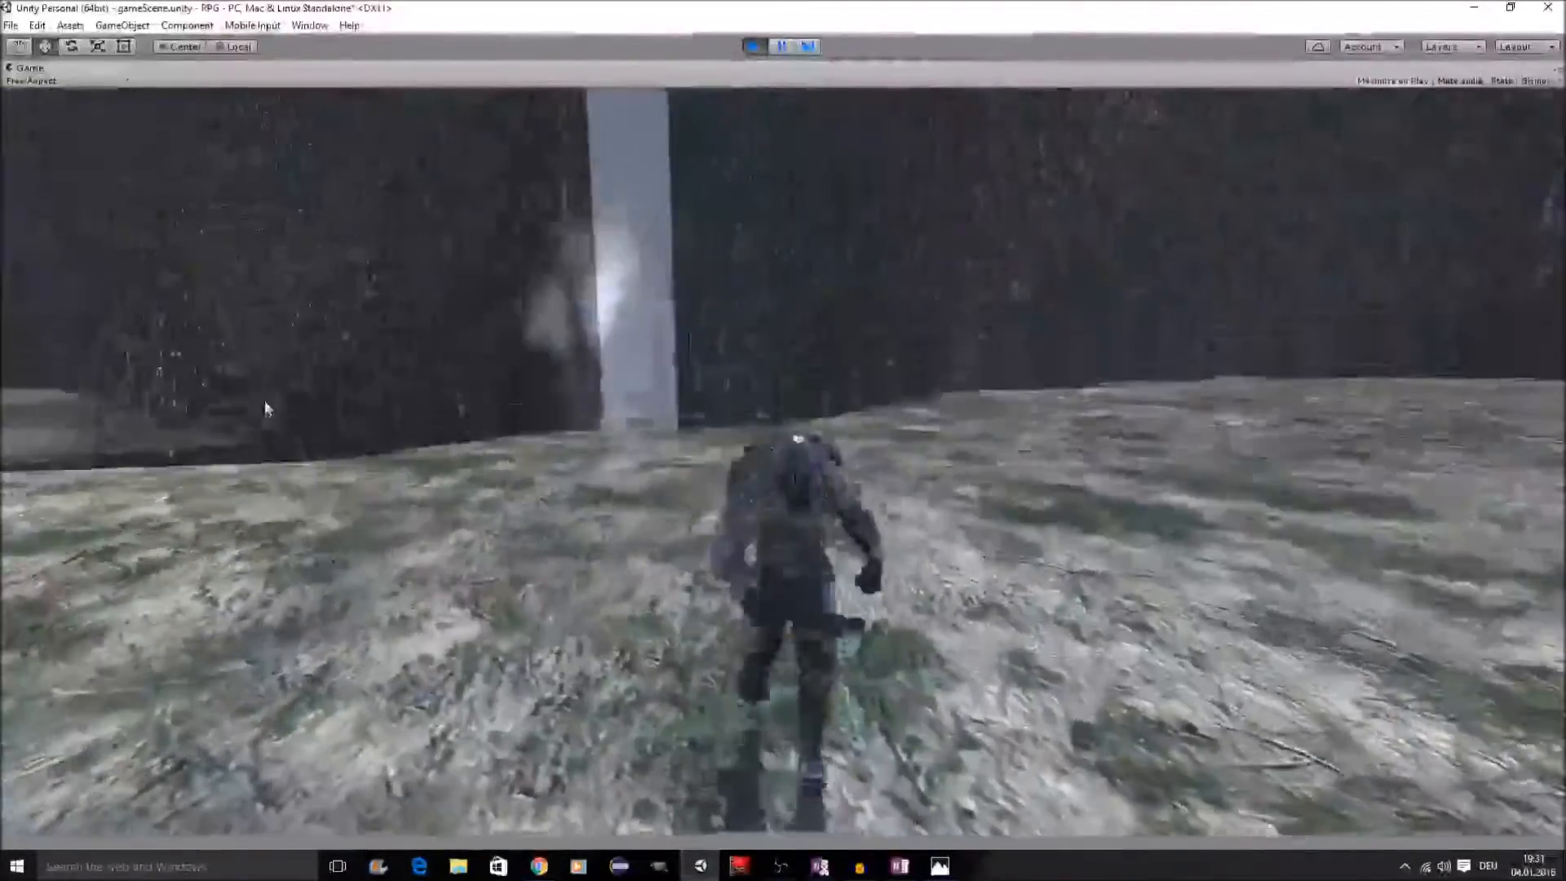
{"action": "key", "text": "s"}
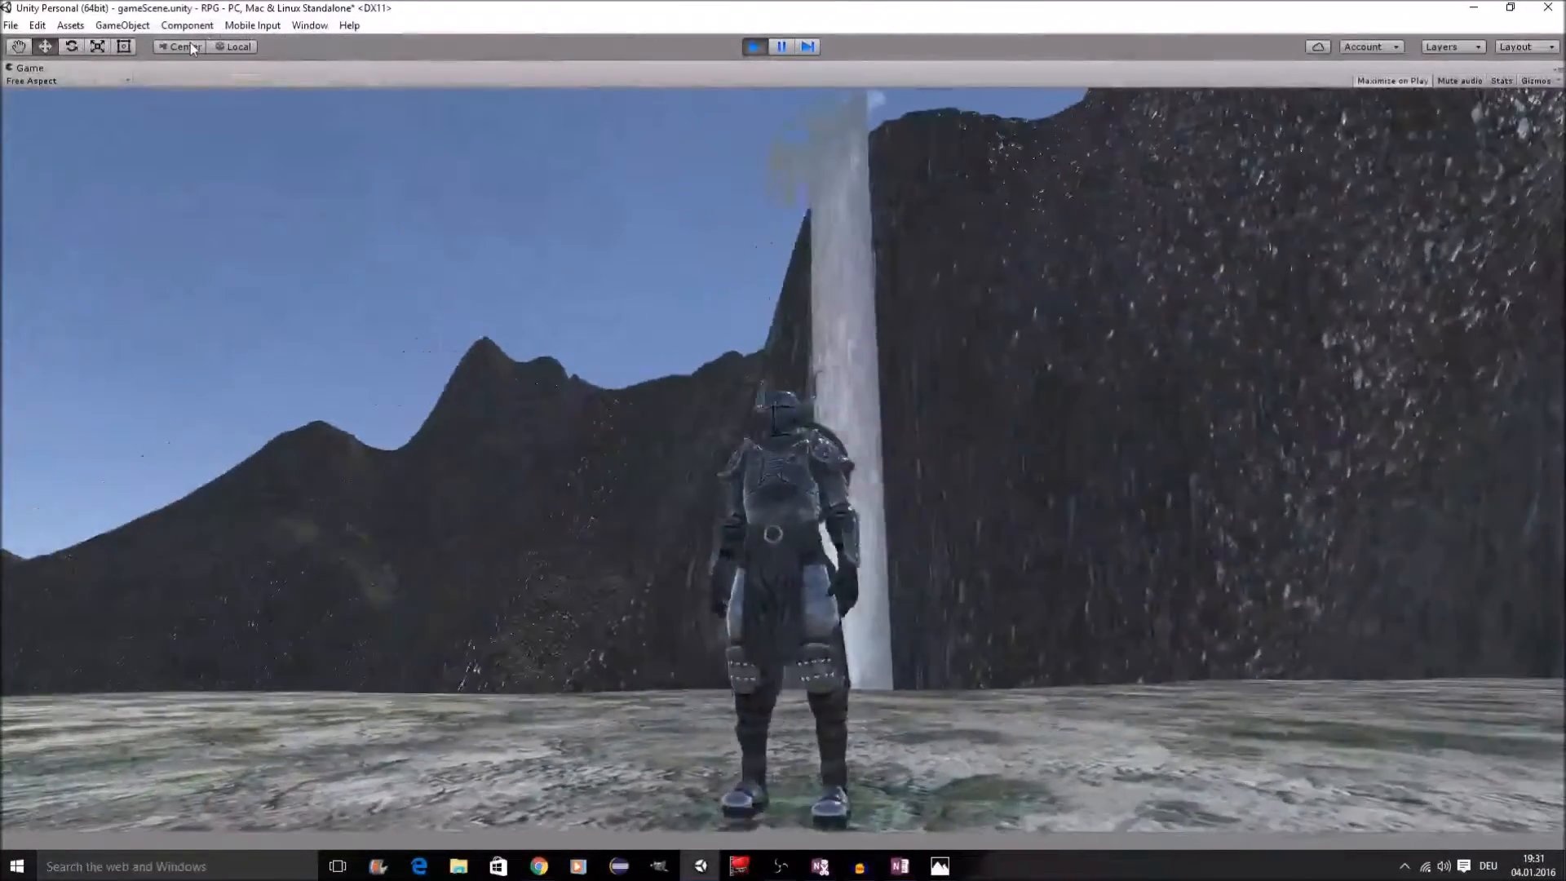
{"action": "key", "text": "w"}
{"action": "key", "text": "a"}
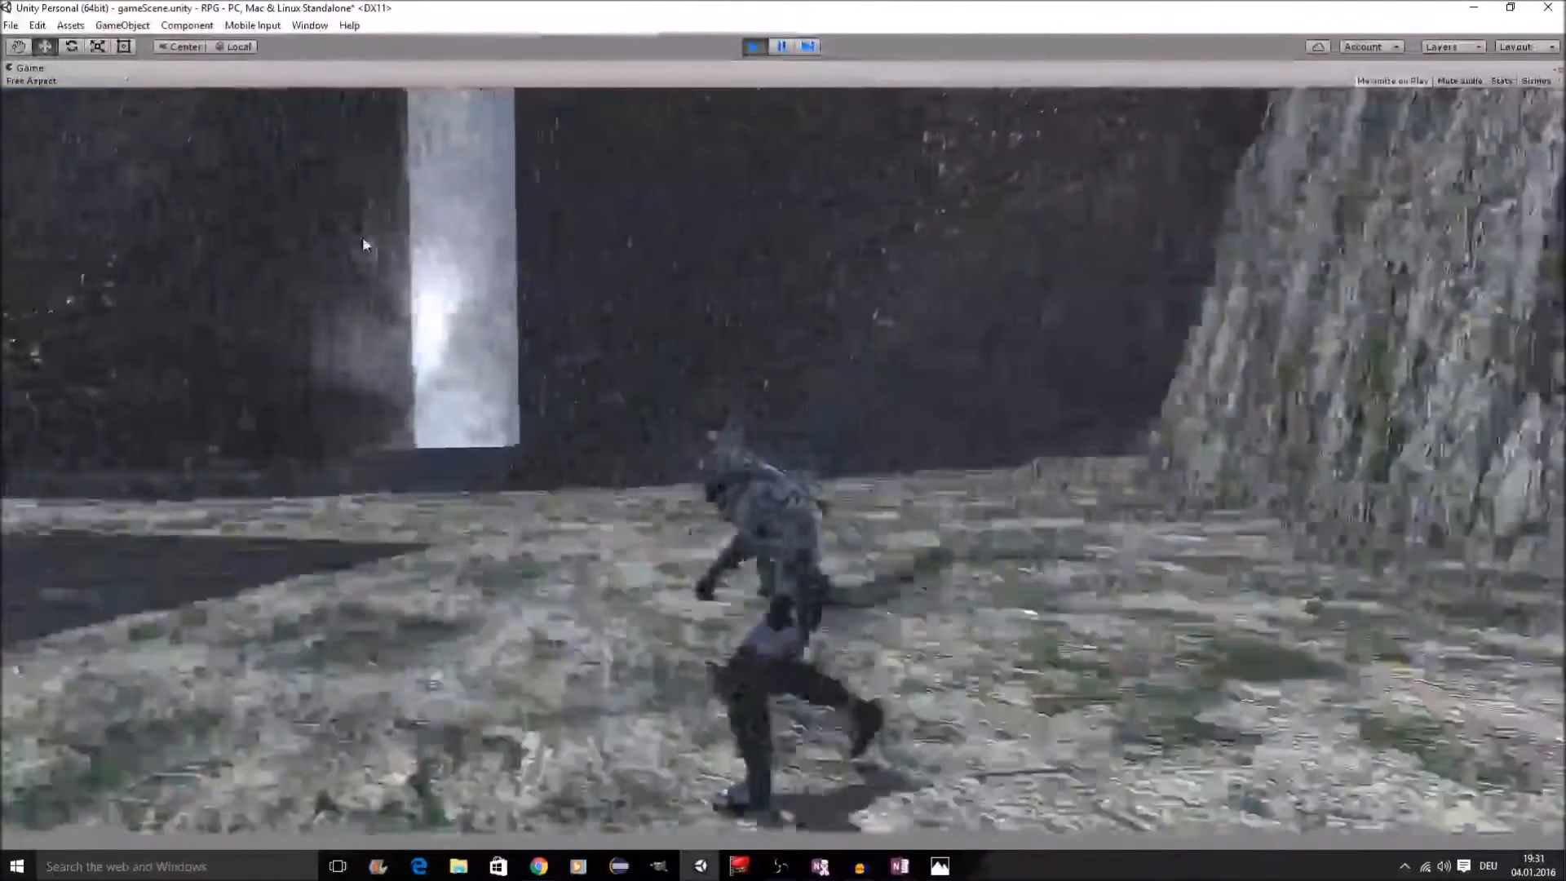
{"action": "key", "text": "w"}
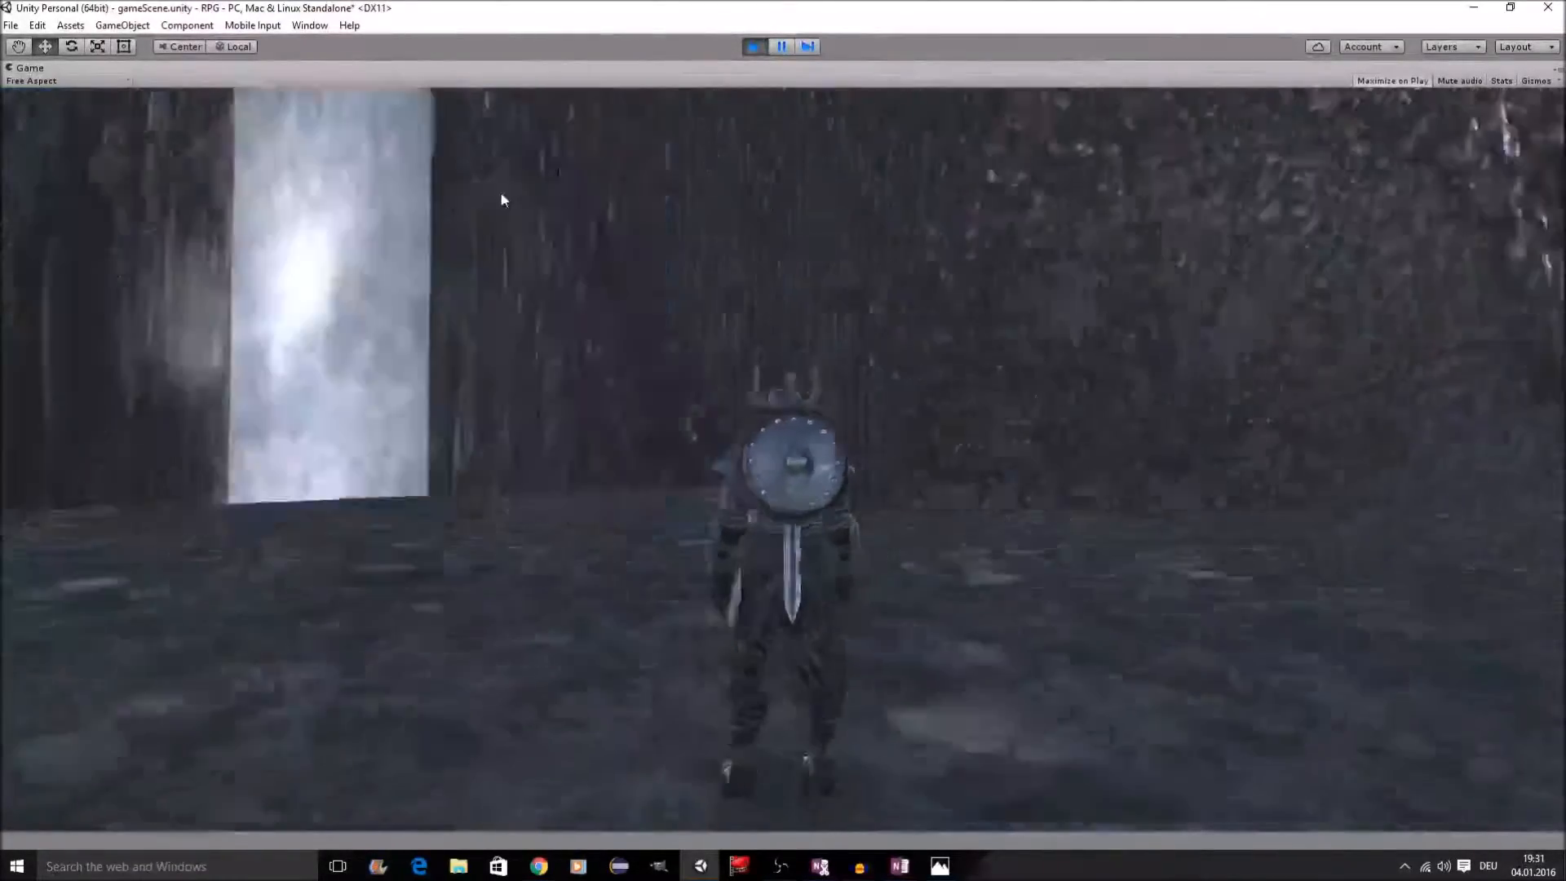
{"action": "key", "text": "w"}
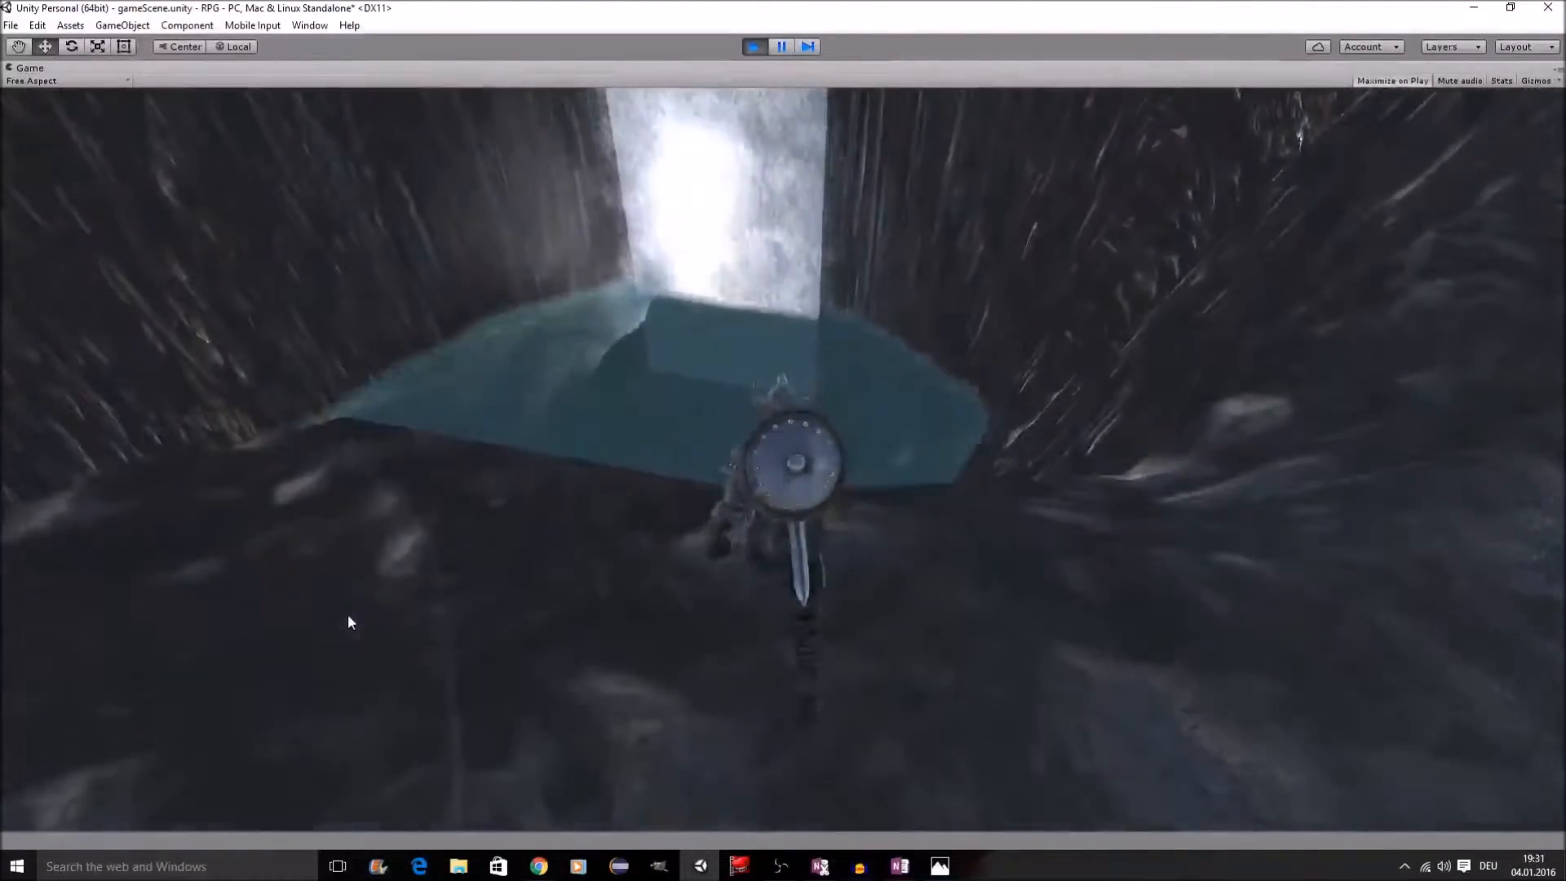
{"action": "key", "text": "s"}
{"action": "key", "text": "w"}
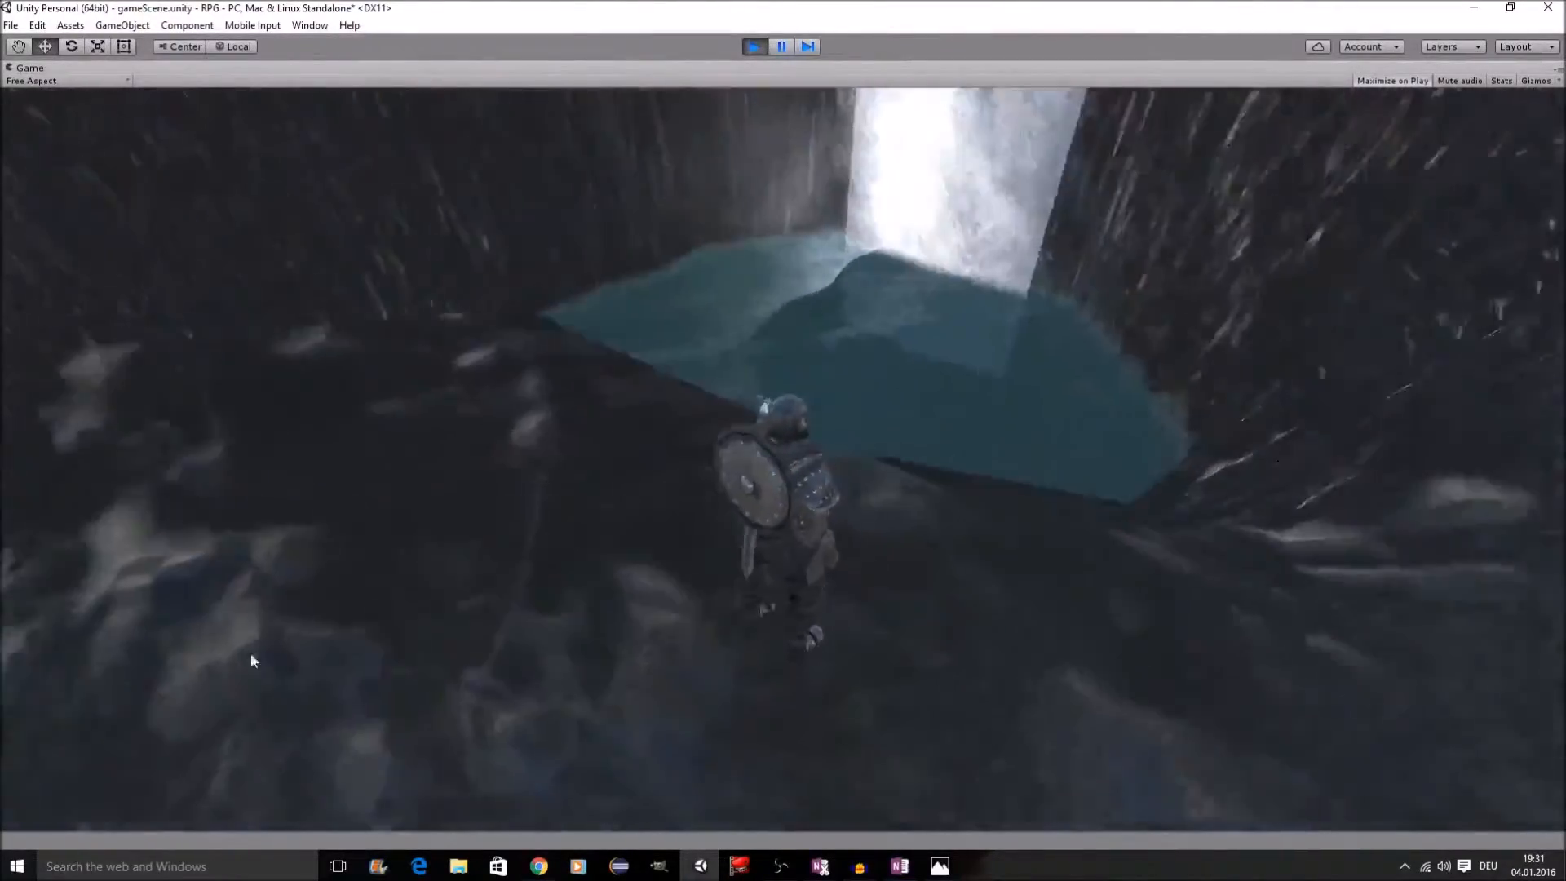
{"action": "key", "text": "w"}
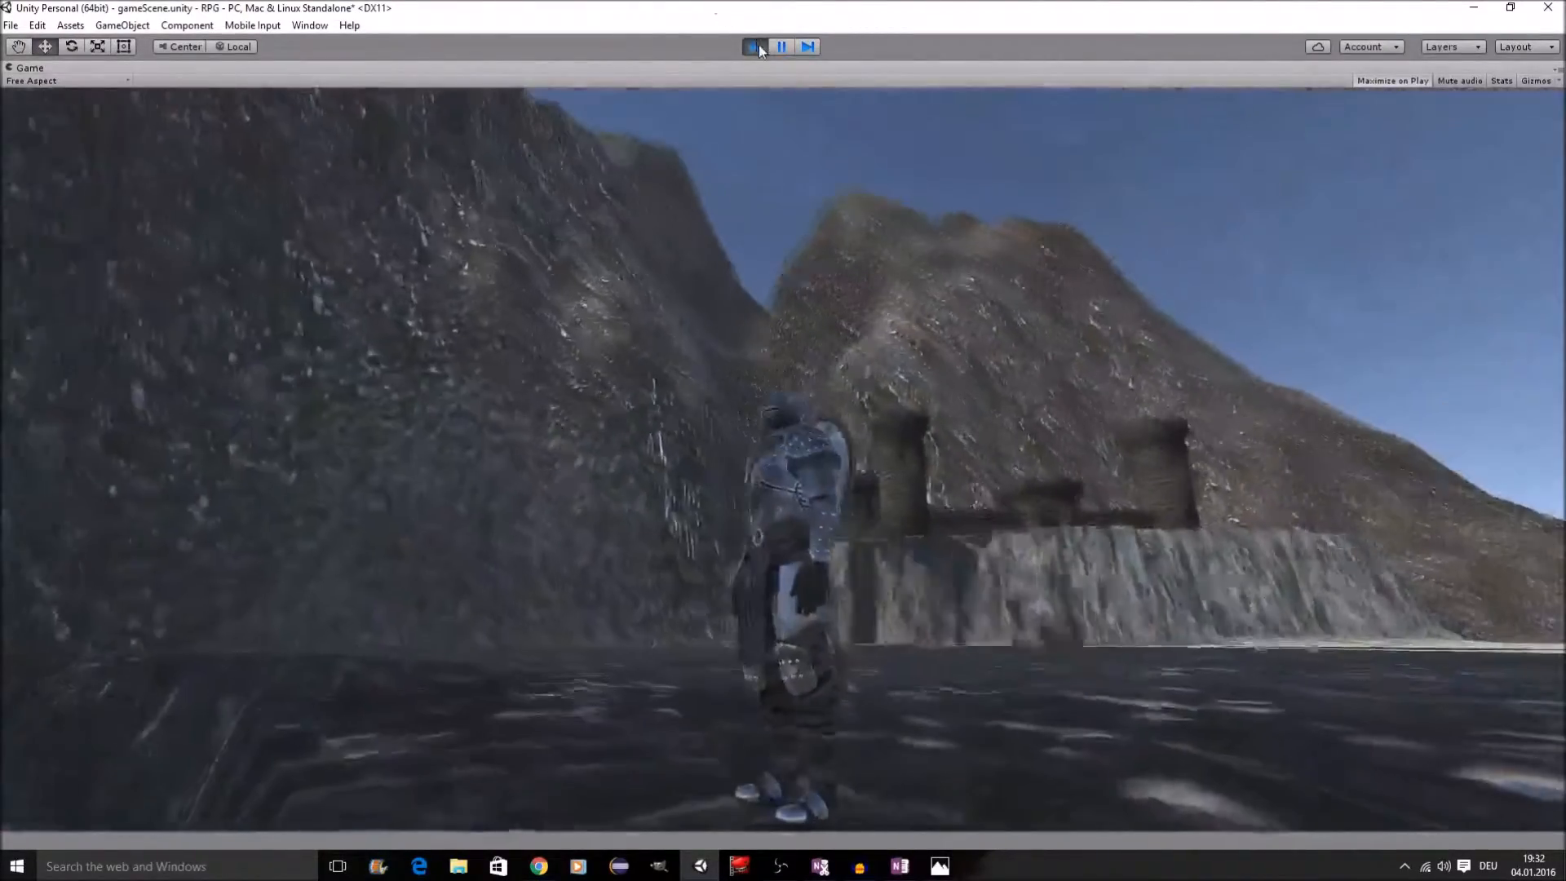
{"action": "left_click", "coordinate": [759, 46]}
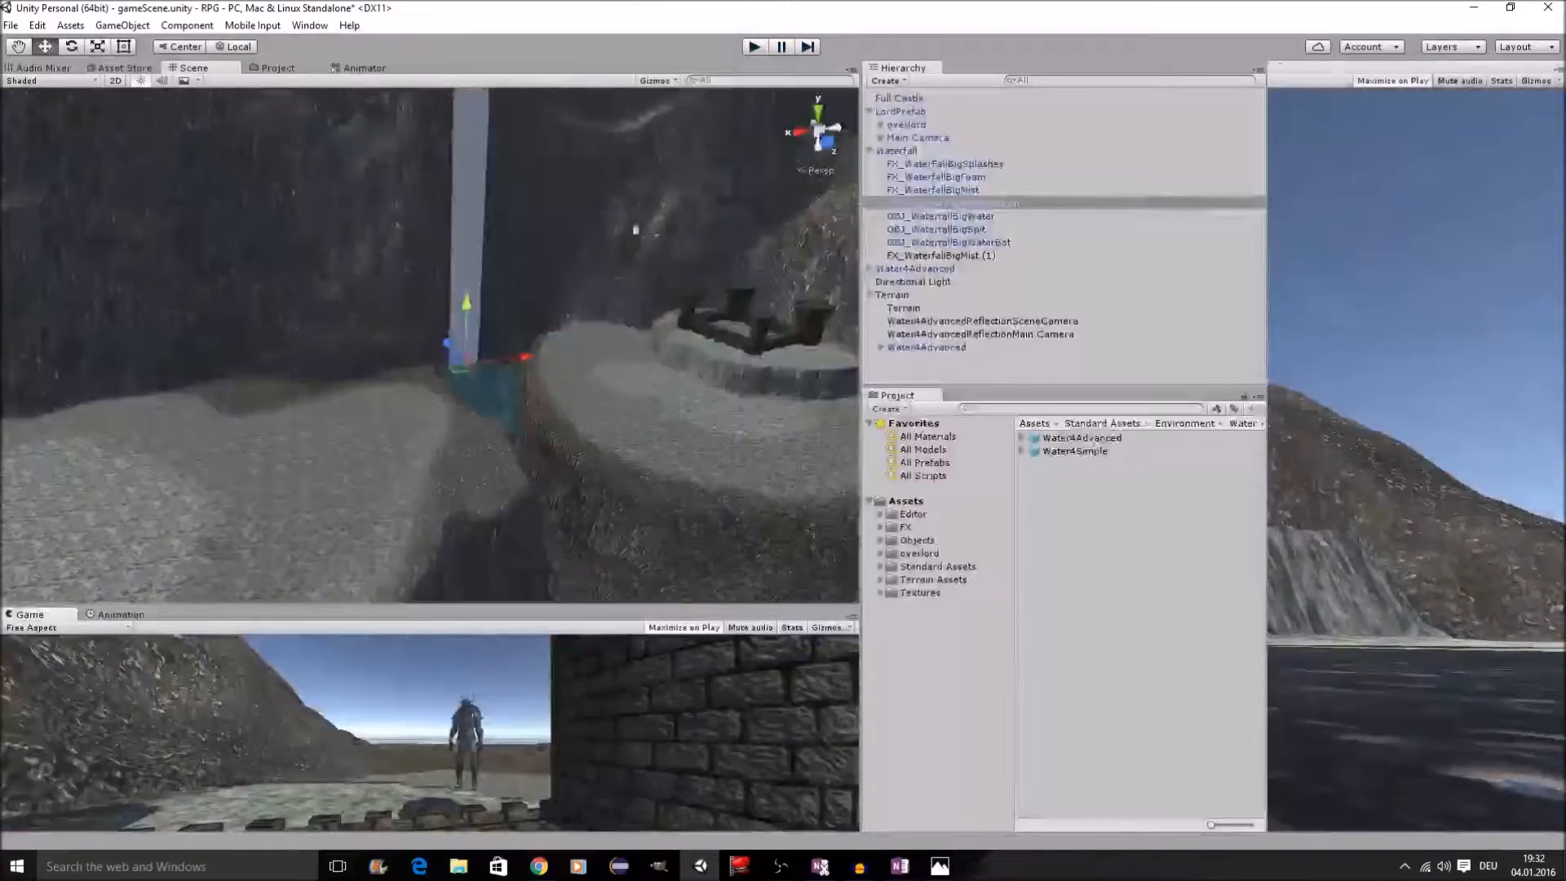
Step: Set Min Energy and Max Energy to 12 on both FX_WaterfallBigMist (1) and FX_WaterfallBigMist
{"action": "left_click", "coordinate": [935, 257]}
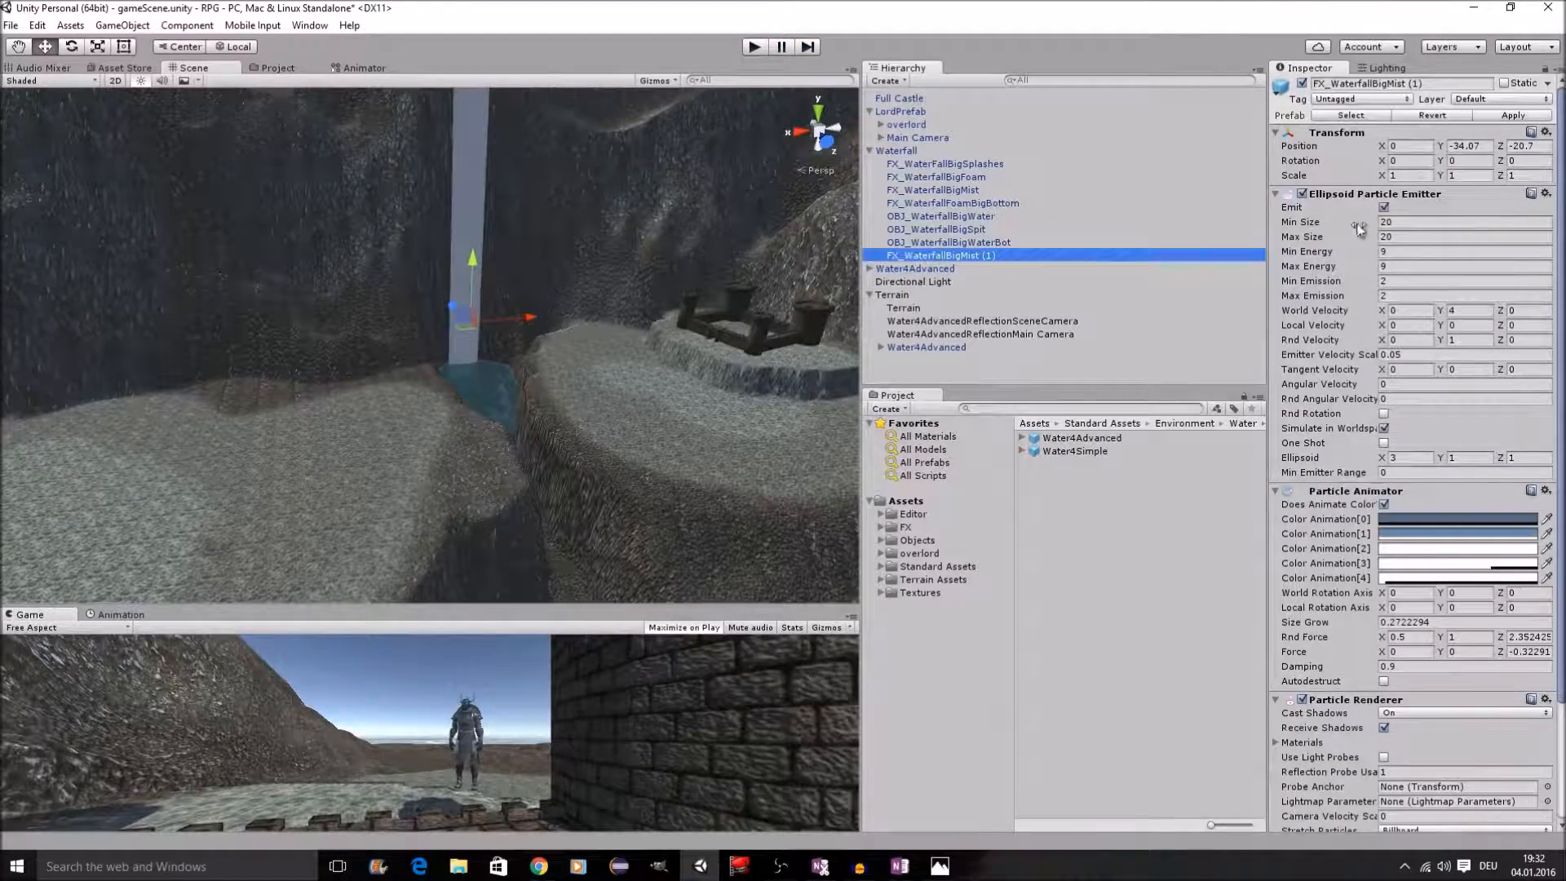
{"action": "left_click", "coordinate": [1387, 253]}
{"action": "type", "text": "12"}
{"action": "key", "text": "Tab"}
{"action": "type", "text": "12"}
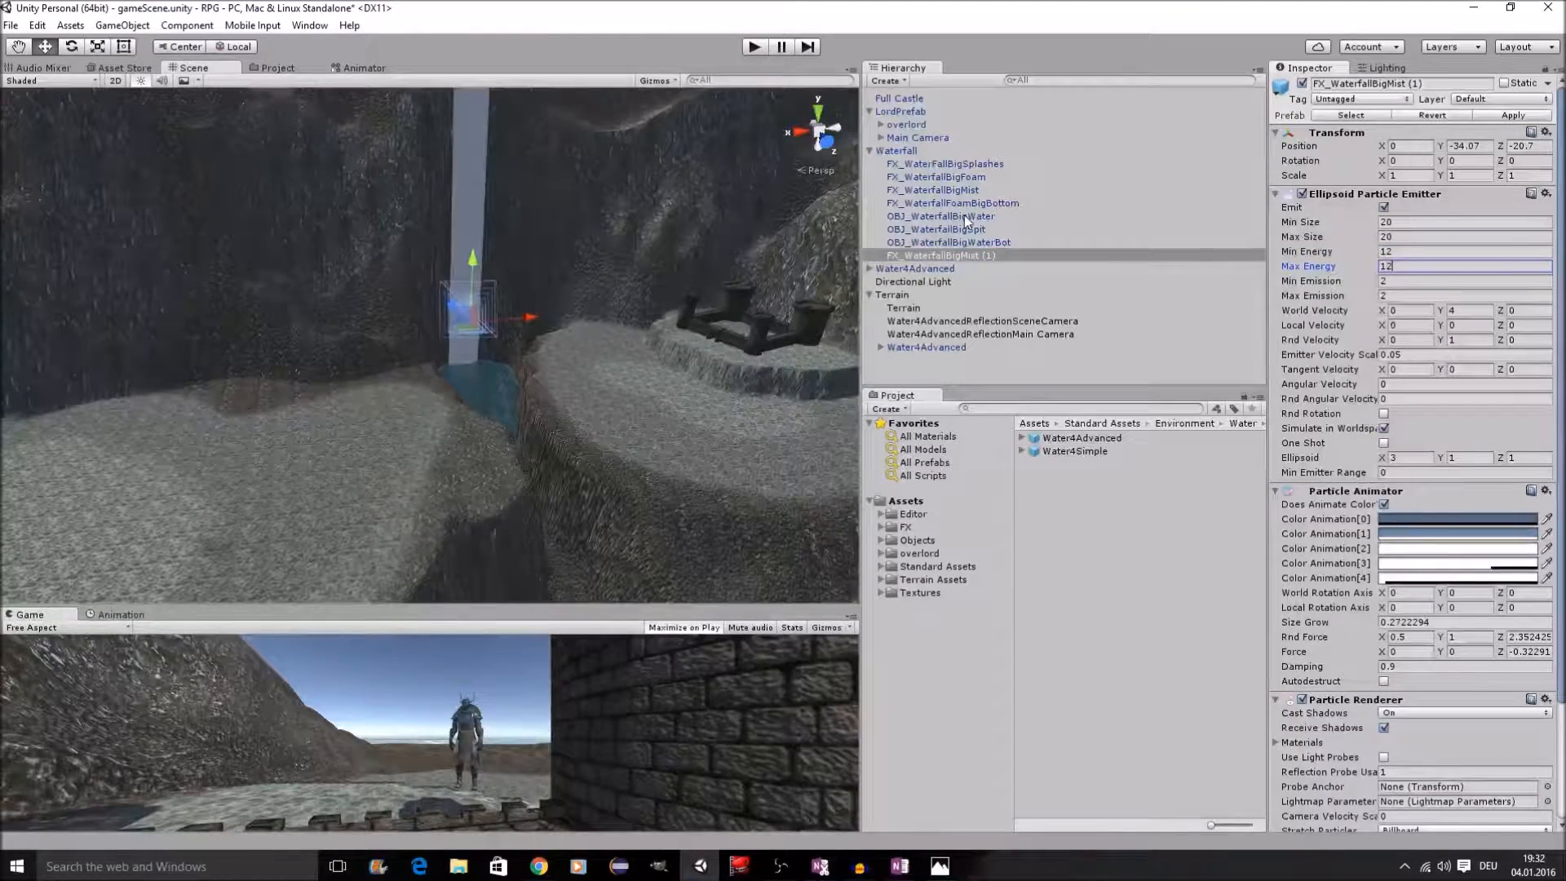
{"action": "left_click", "coordinate": [961, 192]}
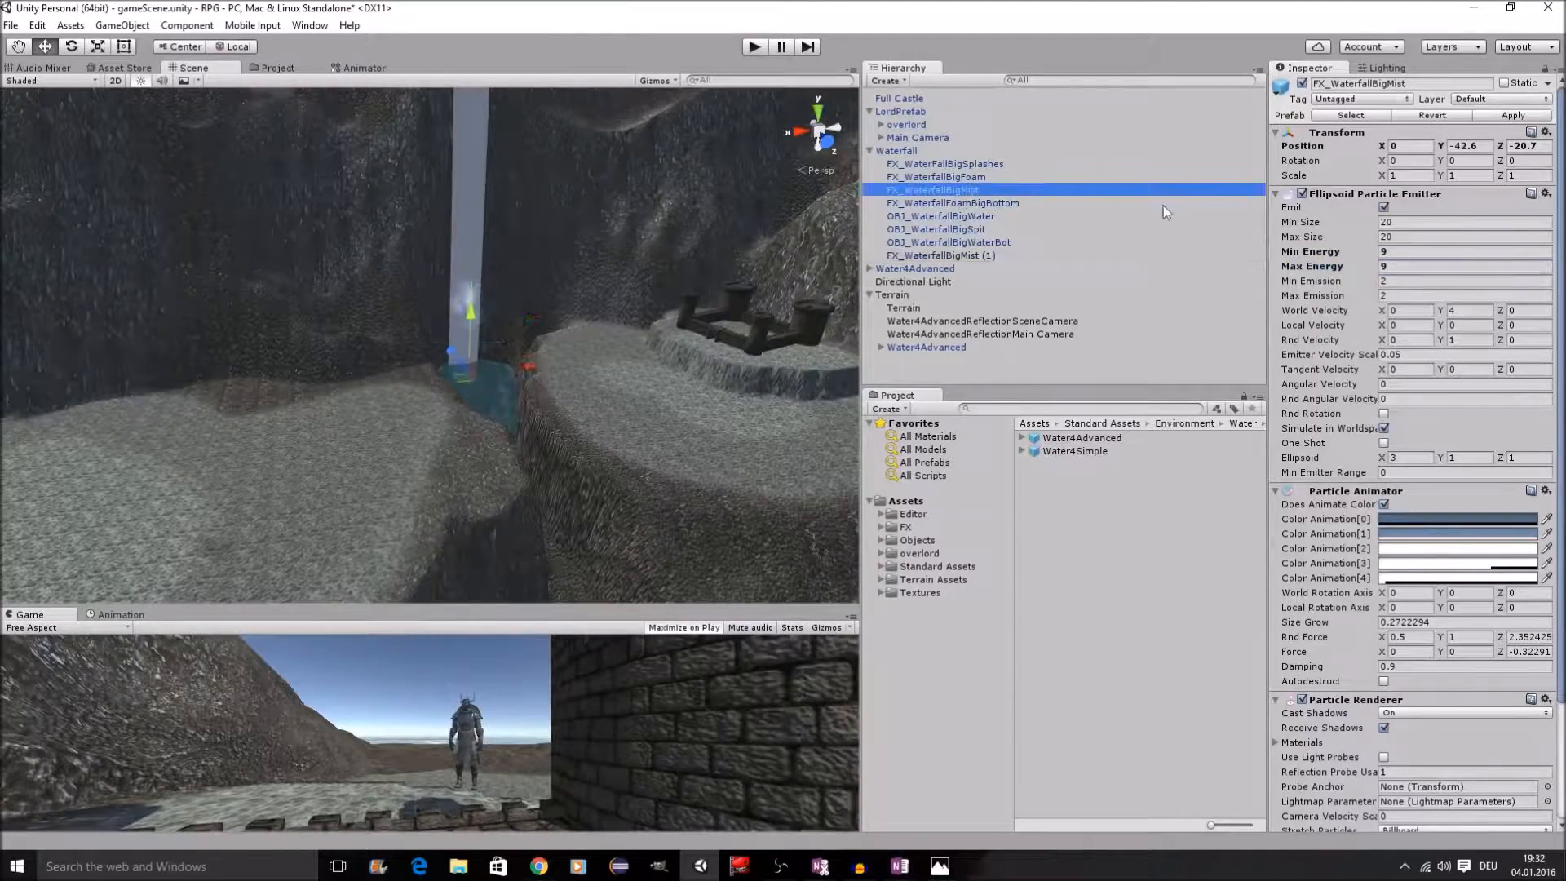
{"action": "left_click", "coordinate": [1391, 252]}
{"action": "left_click", "coordinate": [1397, 266]}
{"action": "type", "text": "12"}
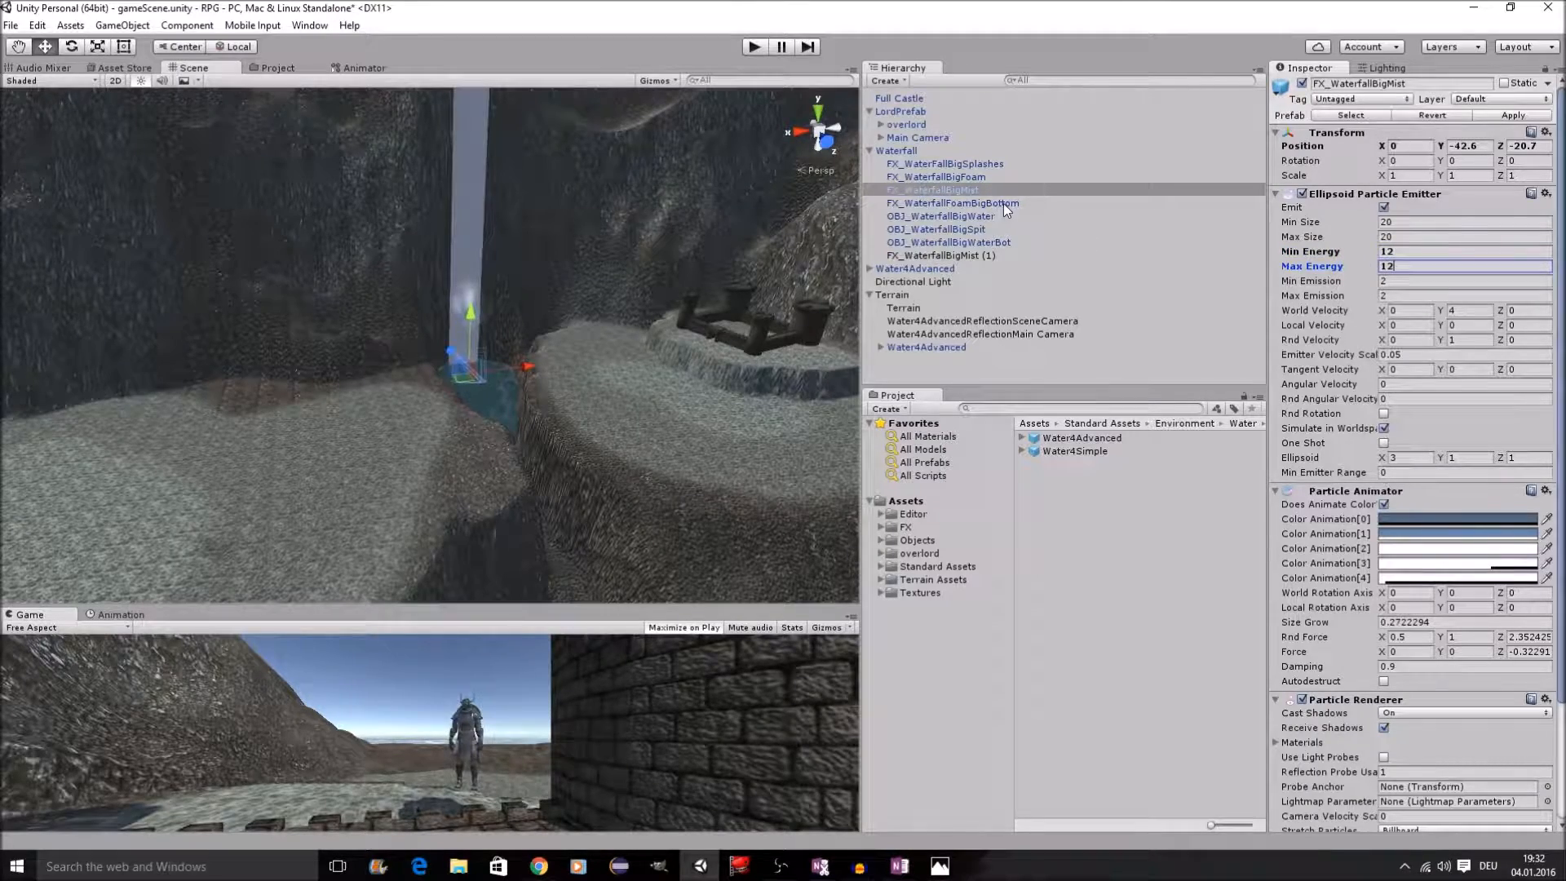
Step: Raise FX_WaterfallFoamBigBottom slightly to Y -41.4
{"action": "left_click", "coordinate": [1003, 203]}
{"action": "left_click", "coordinate": [468, 297]}
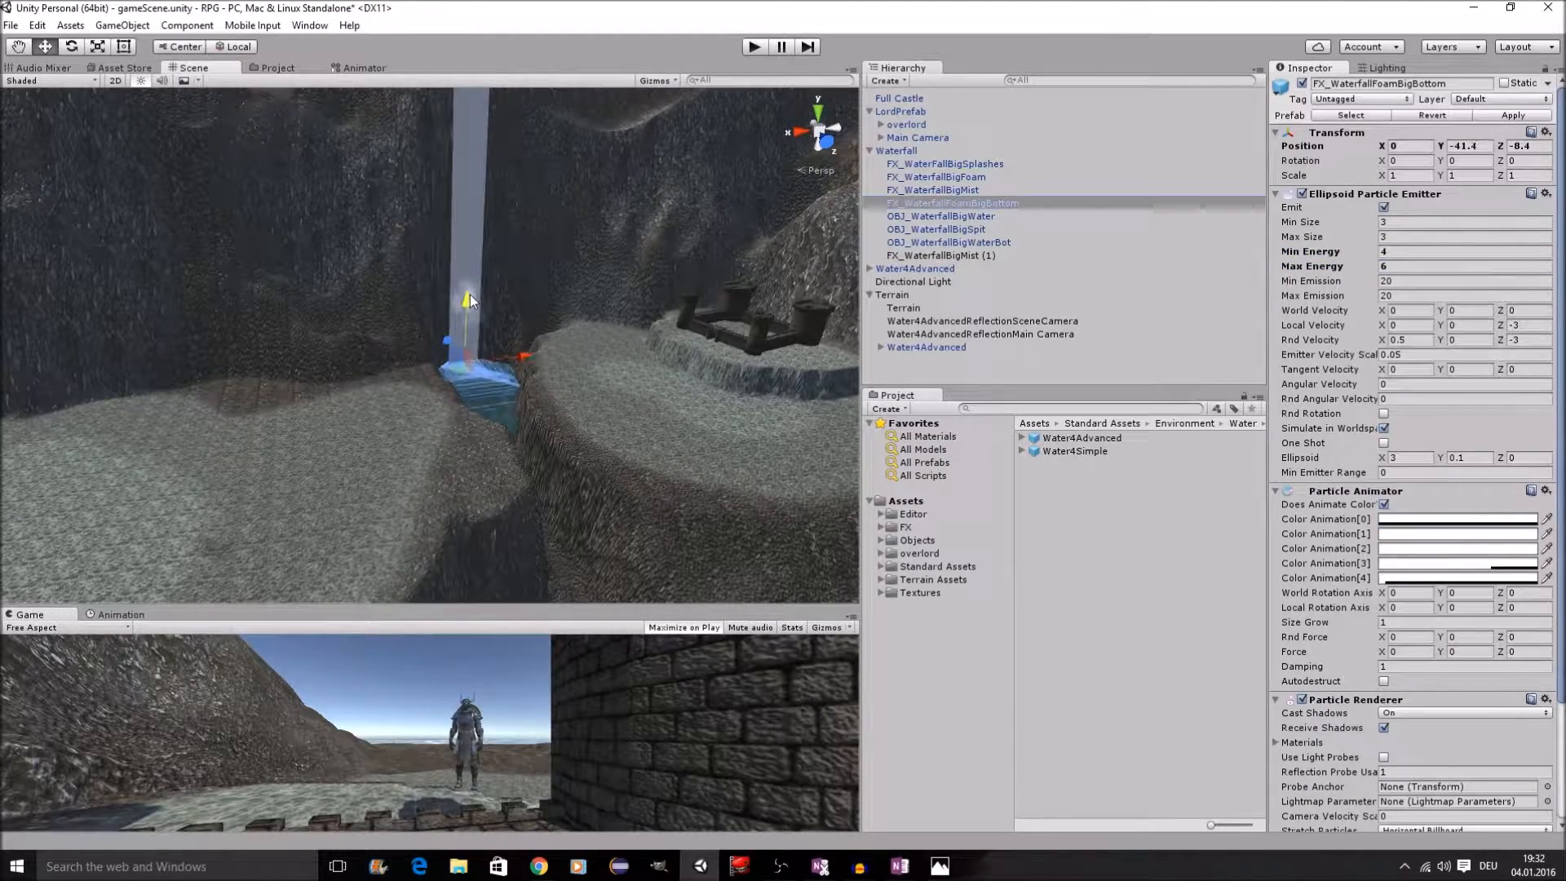
{"action": "key", "text": "f"}
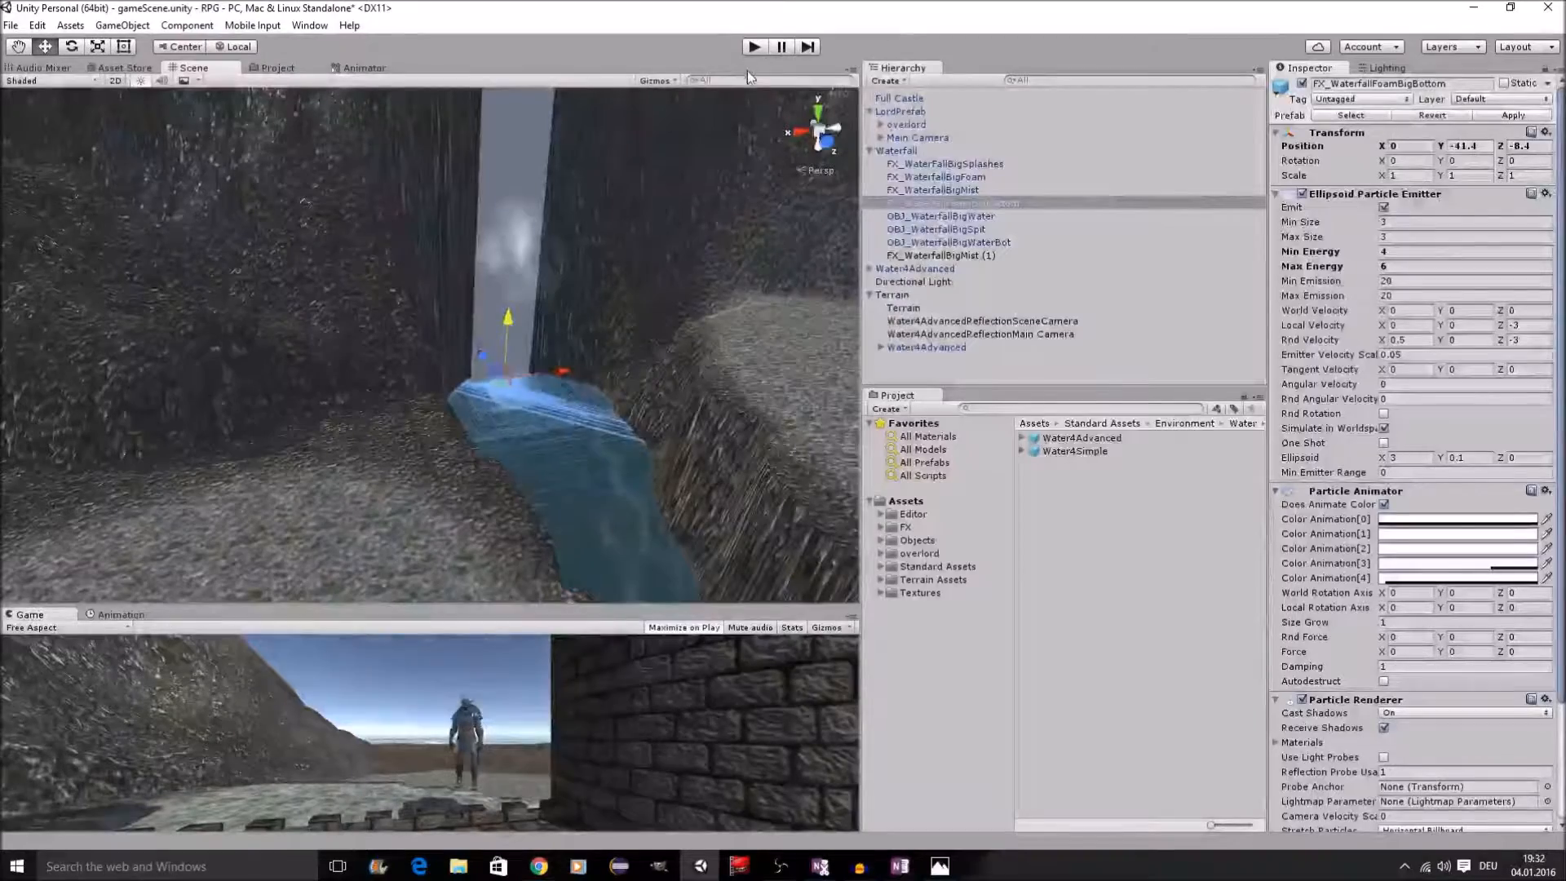
Step: Play the scene, run the character from the castle down to the gorge to inspect the waterfall foam, mist and water, and stop playback
{"action": "left_click", "coordinate": [753, 50]}
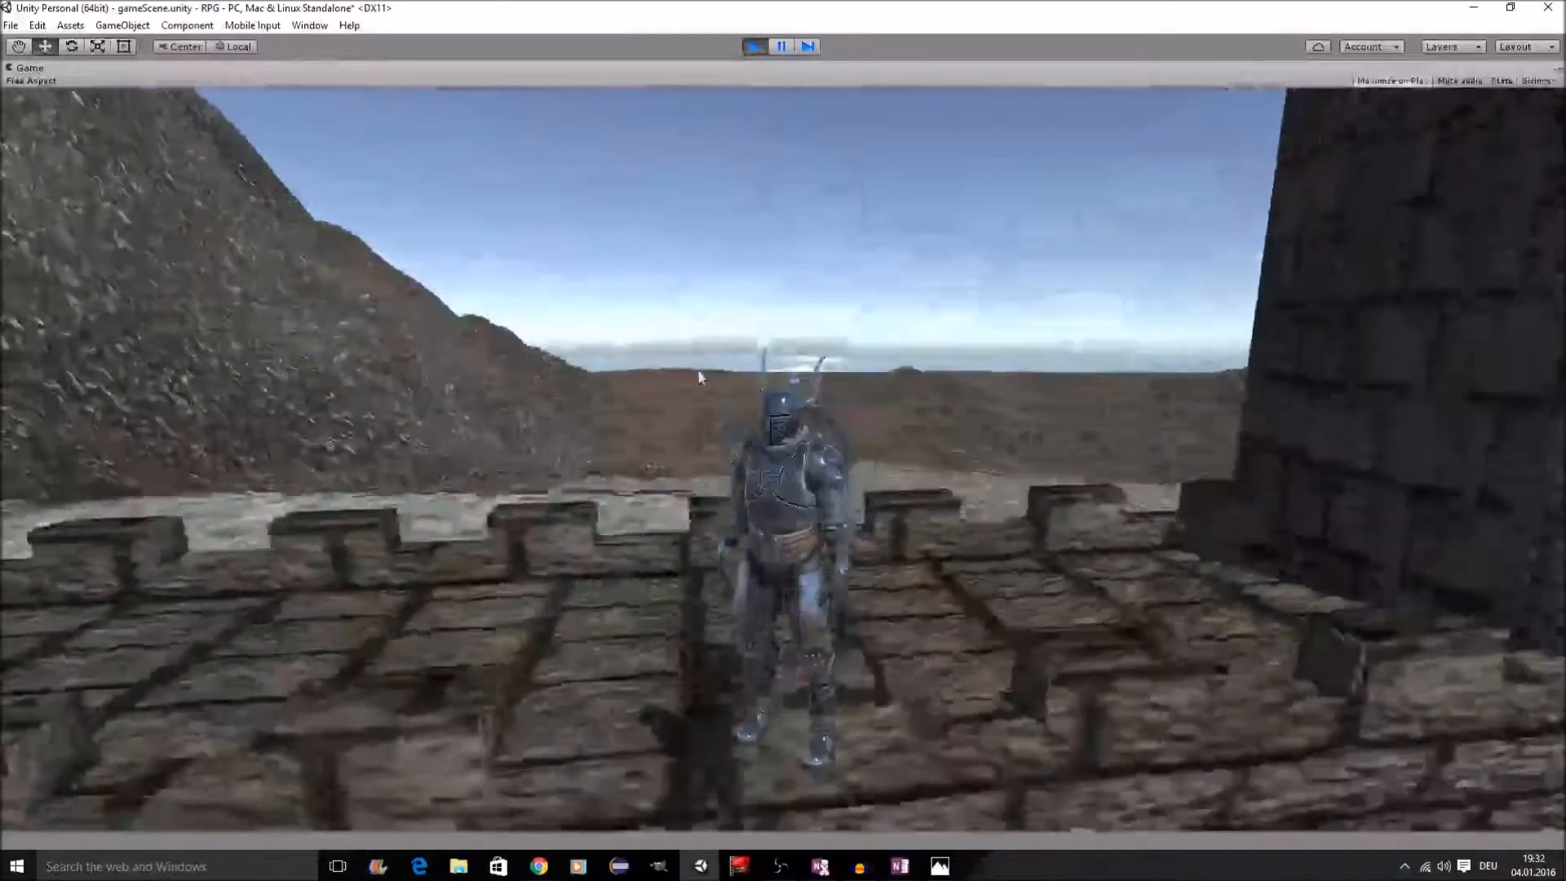
{"action": "key", "text": "w"}
{"action": "key", "text": "w"}
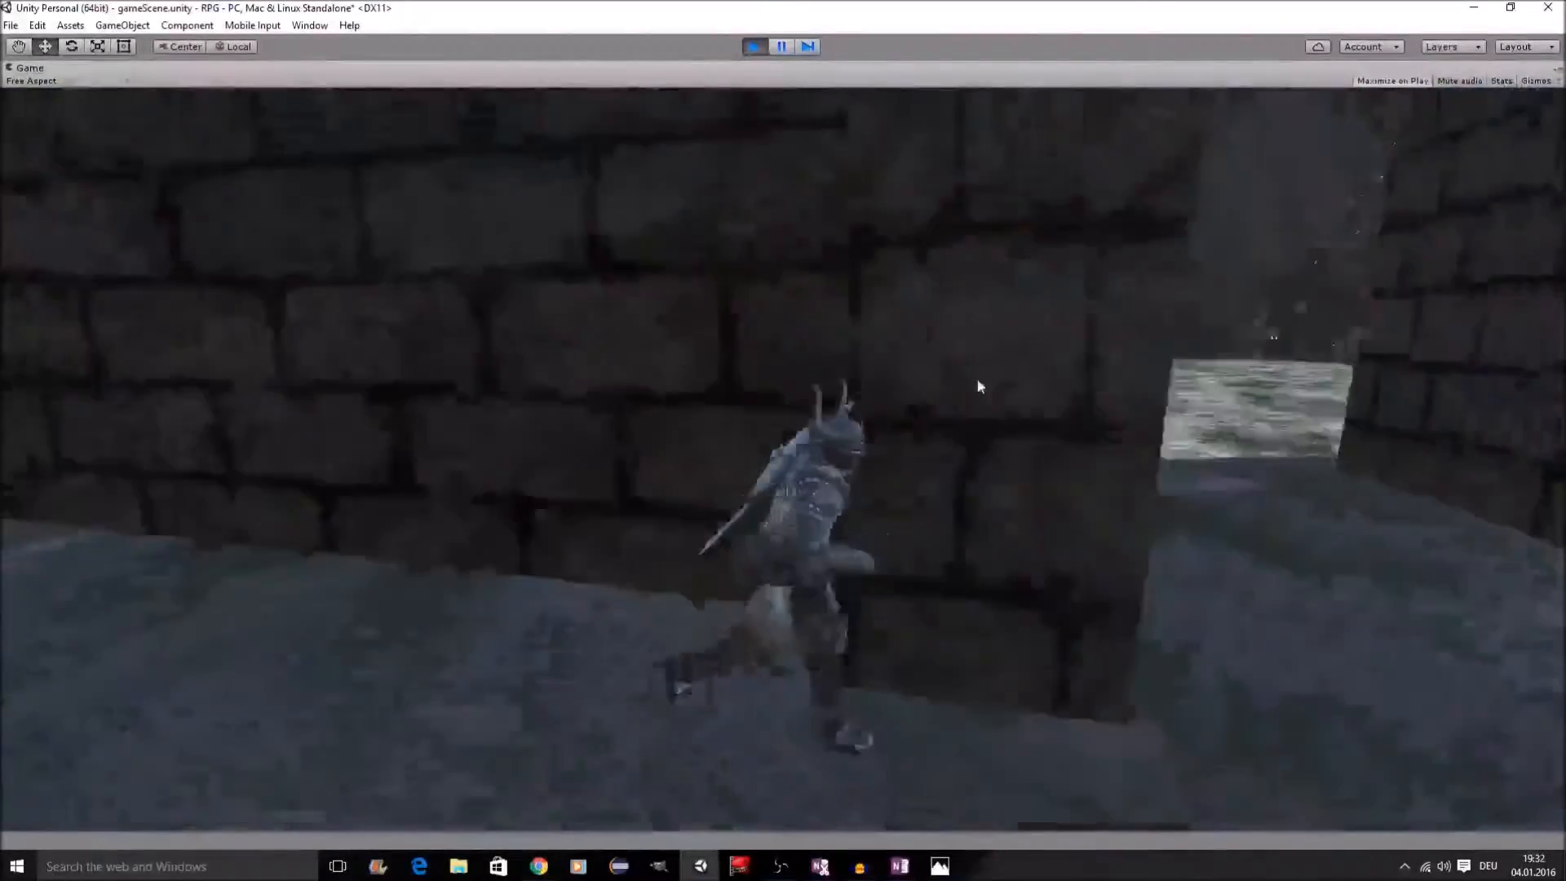
{"action": "key", "text": "w"}
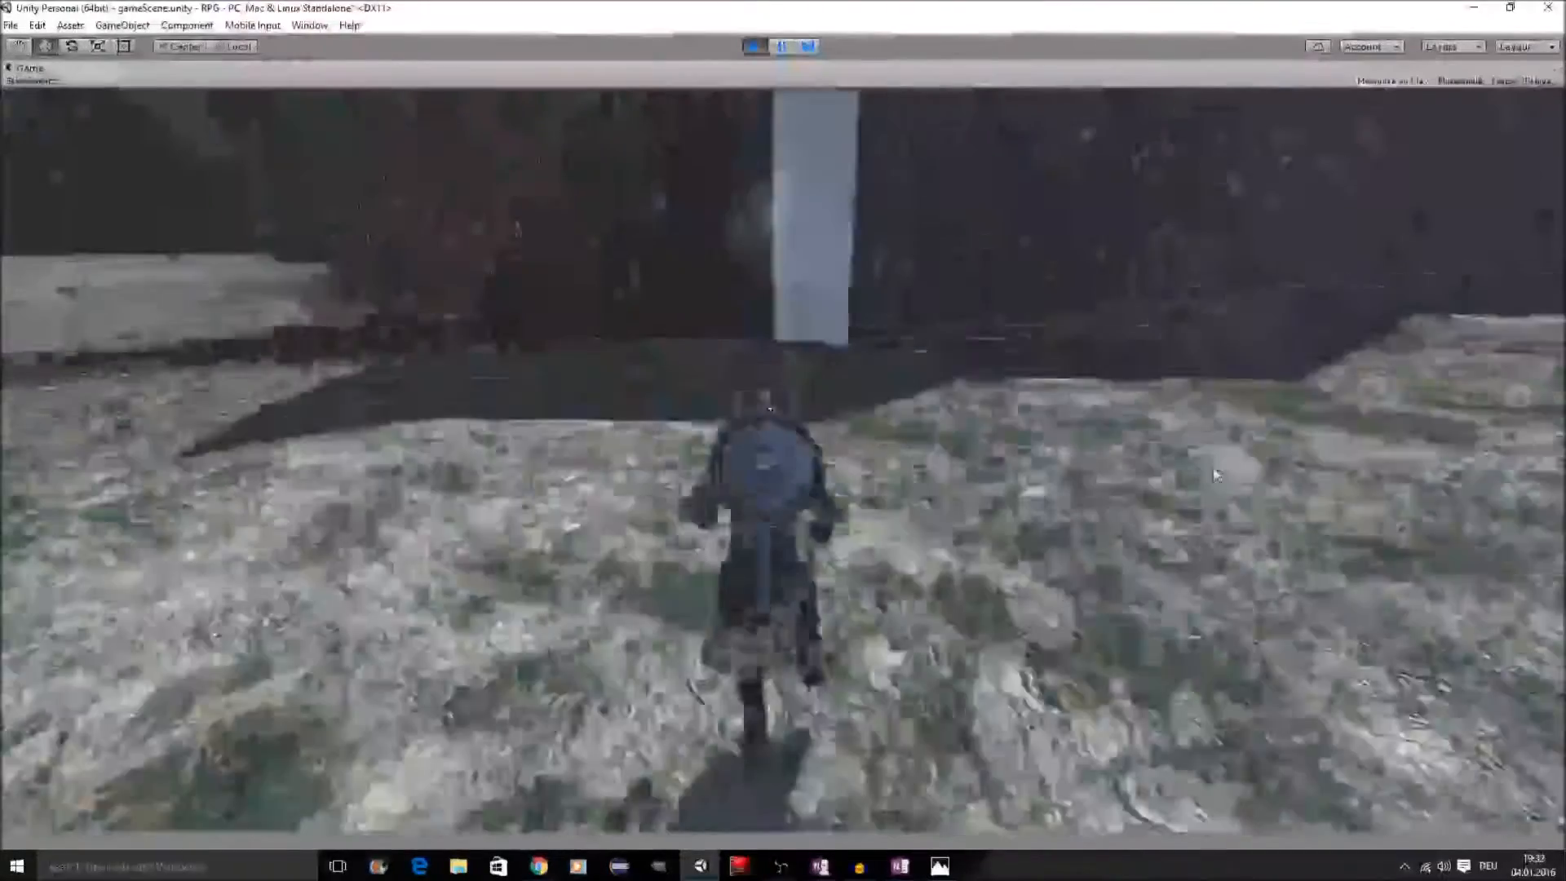
{"action": "key", "text": "w"}
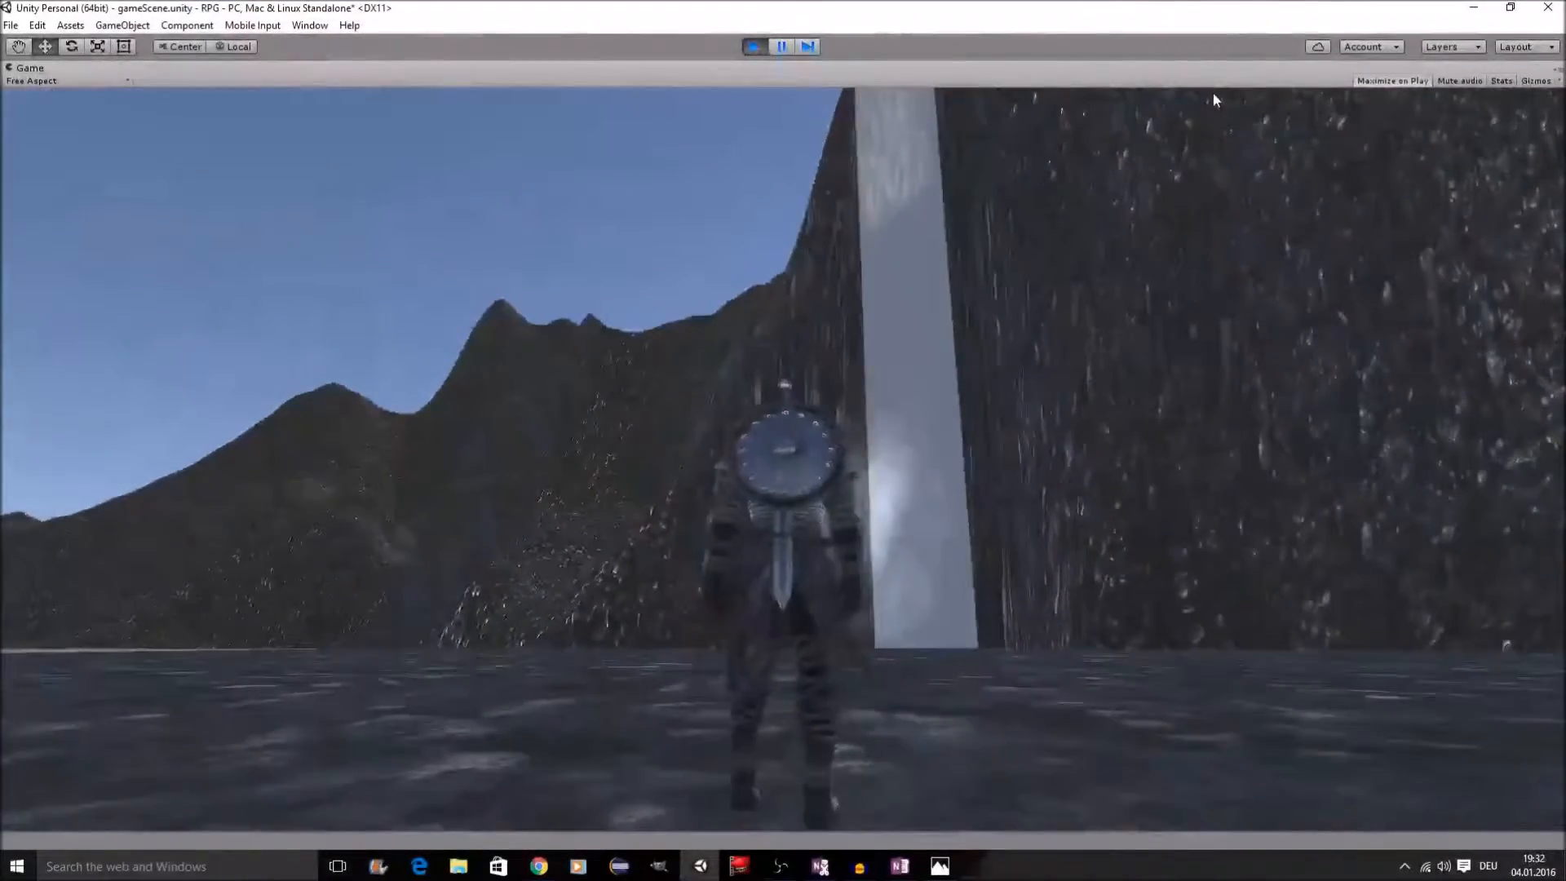
{"action": "key", "text": "w"}
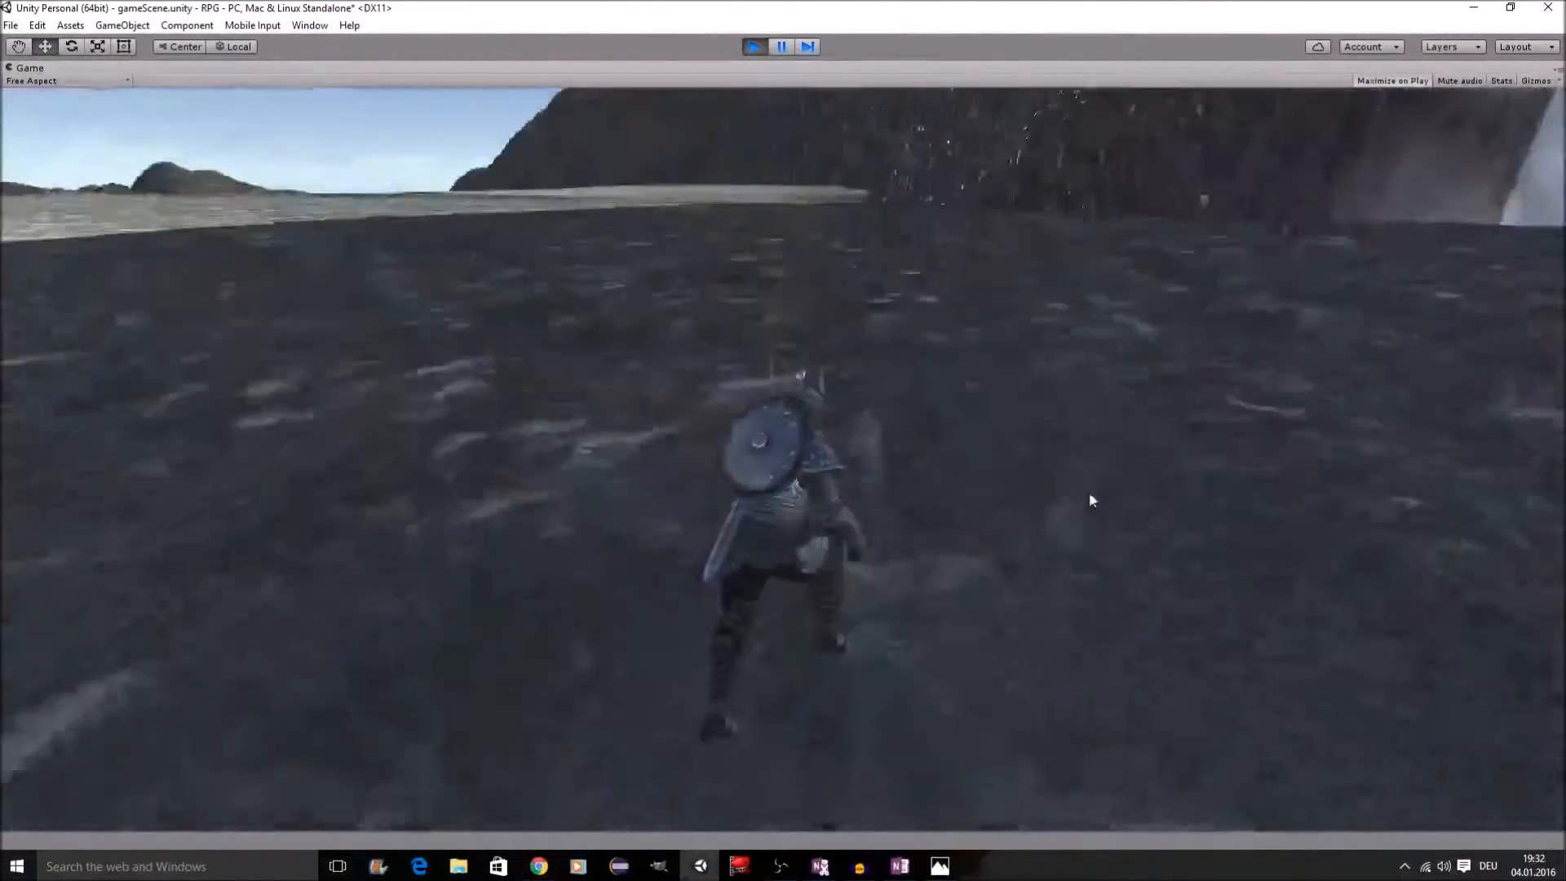
{"action": "key", "text": "w"}
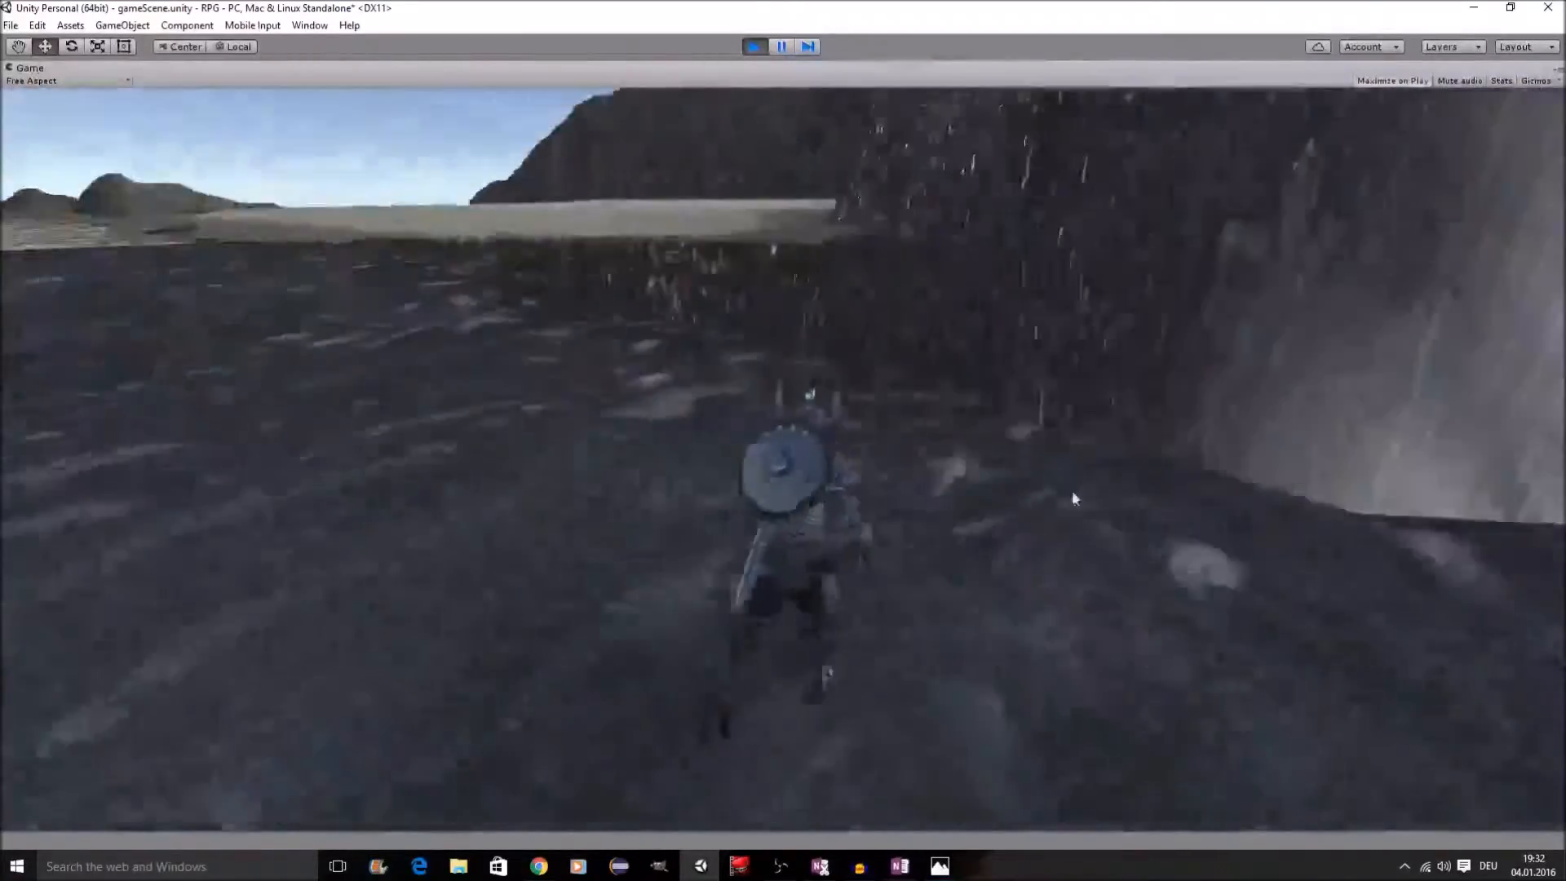
{"action": "key", "text": "w"}
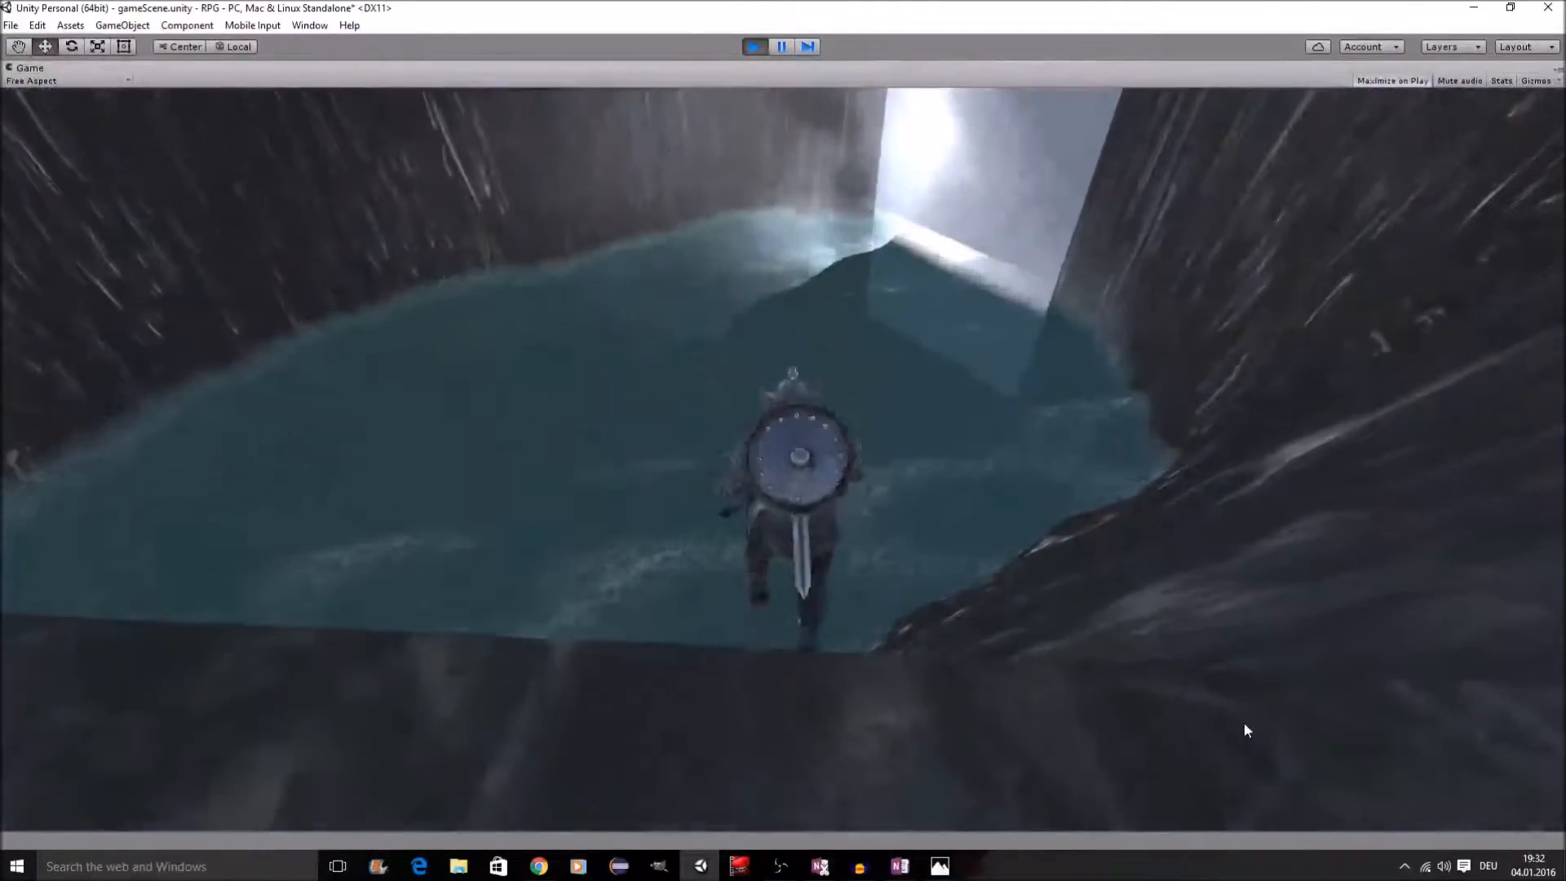
{"action": "key", "text": "s"}
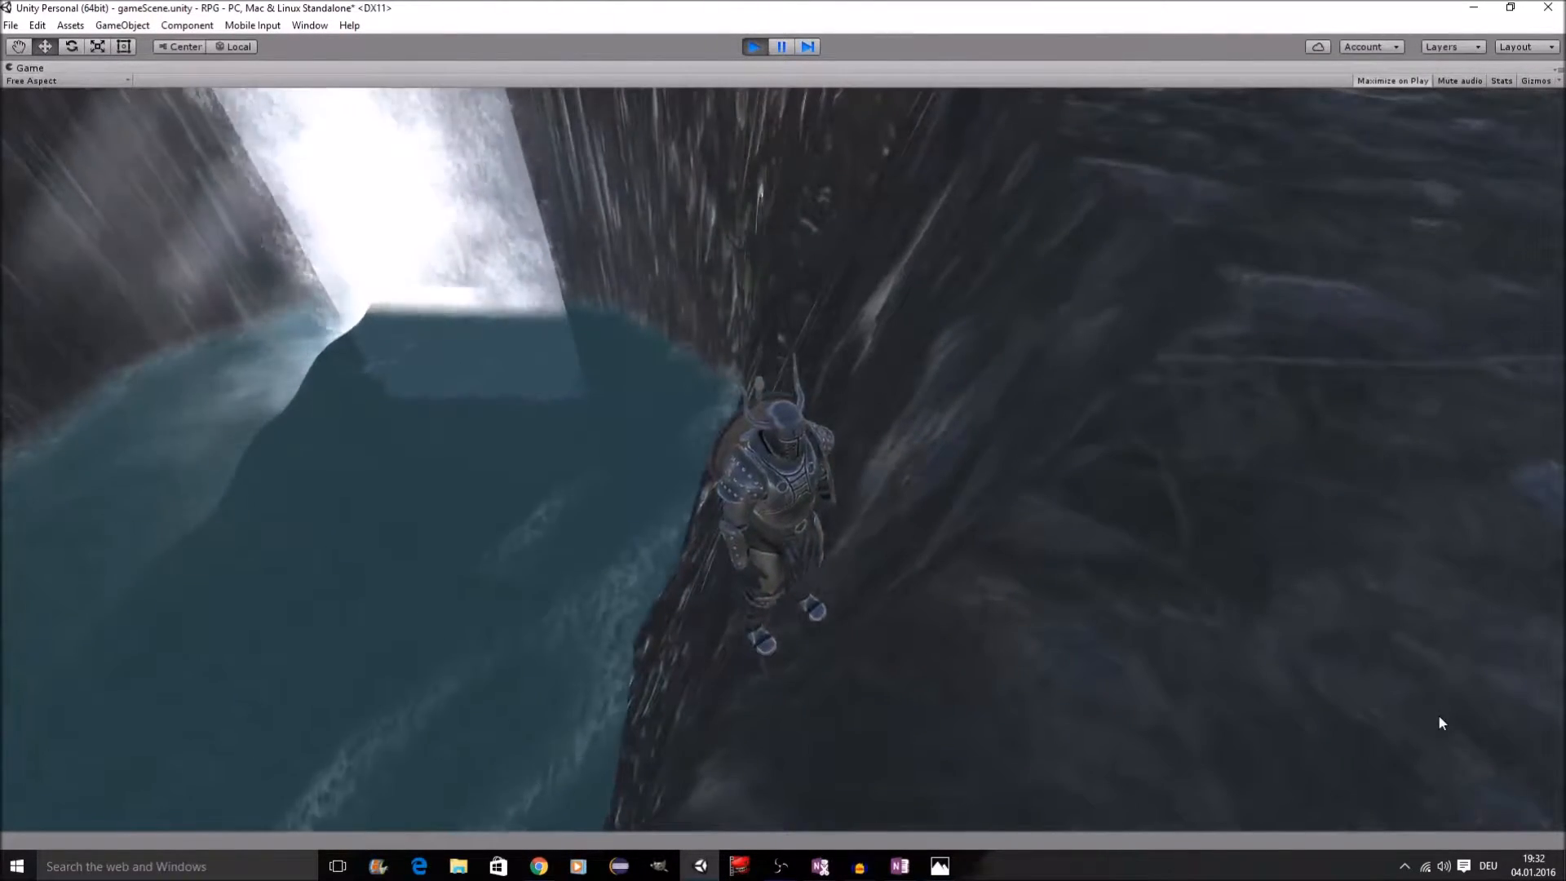
{"action": "key", "text": "w"}
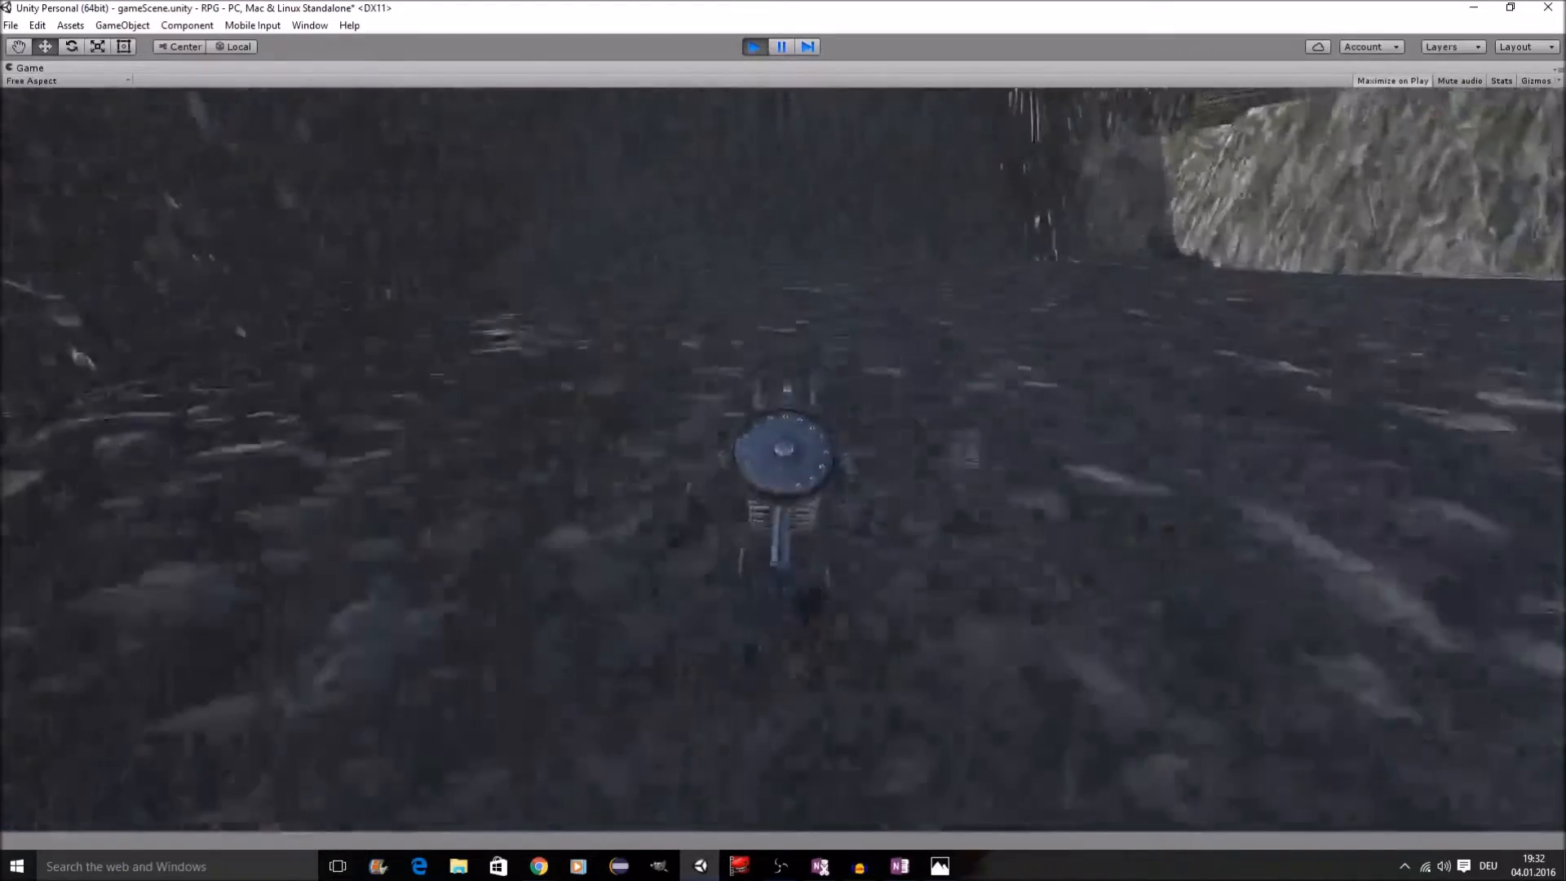
{"action": "key", "text": "s"}
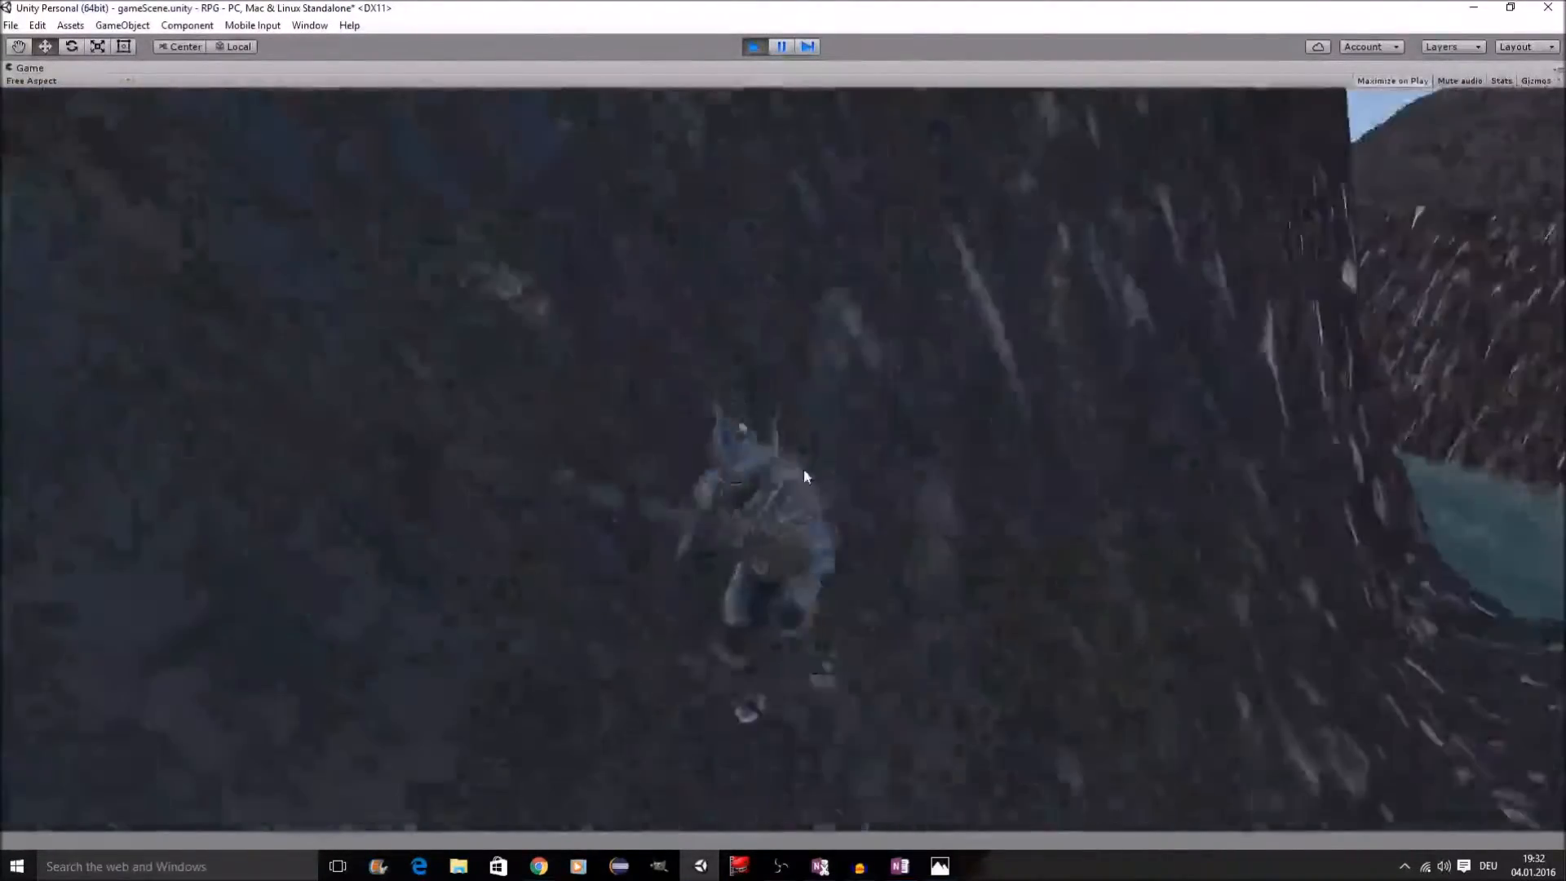
{"action": "key", "text": "w"}
{"action": "key", "text": "w"}
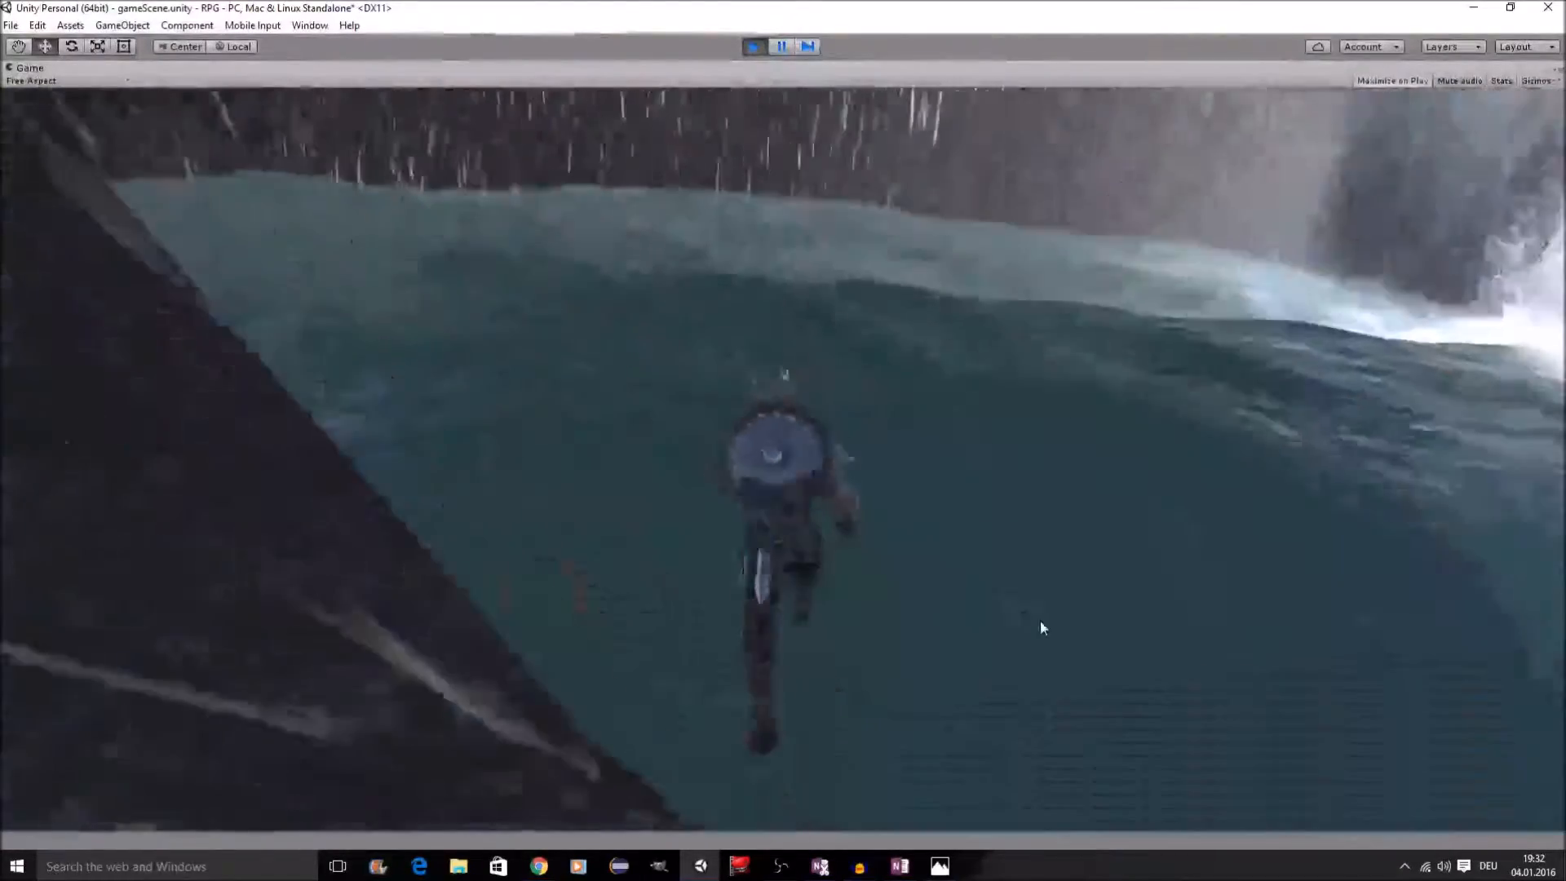
{"action": "key", "text": "w"}
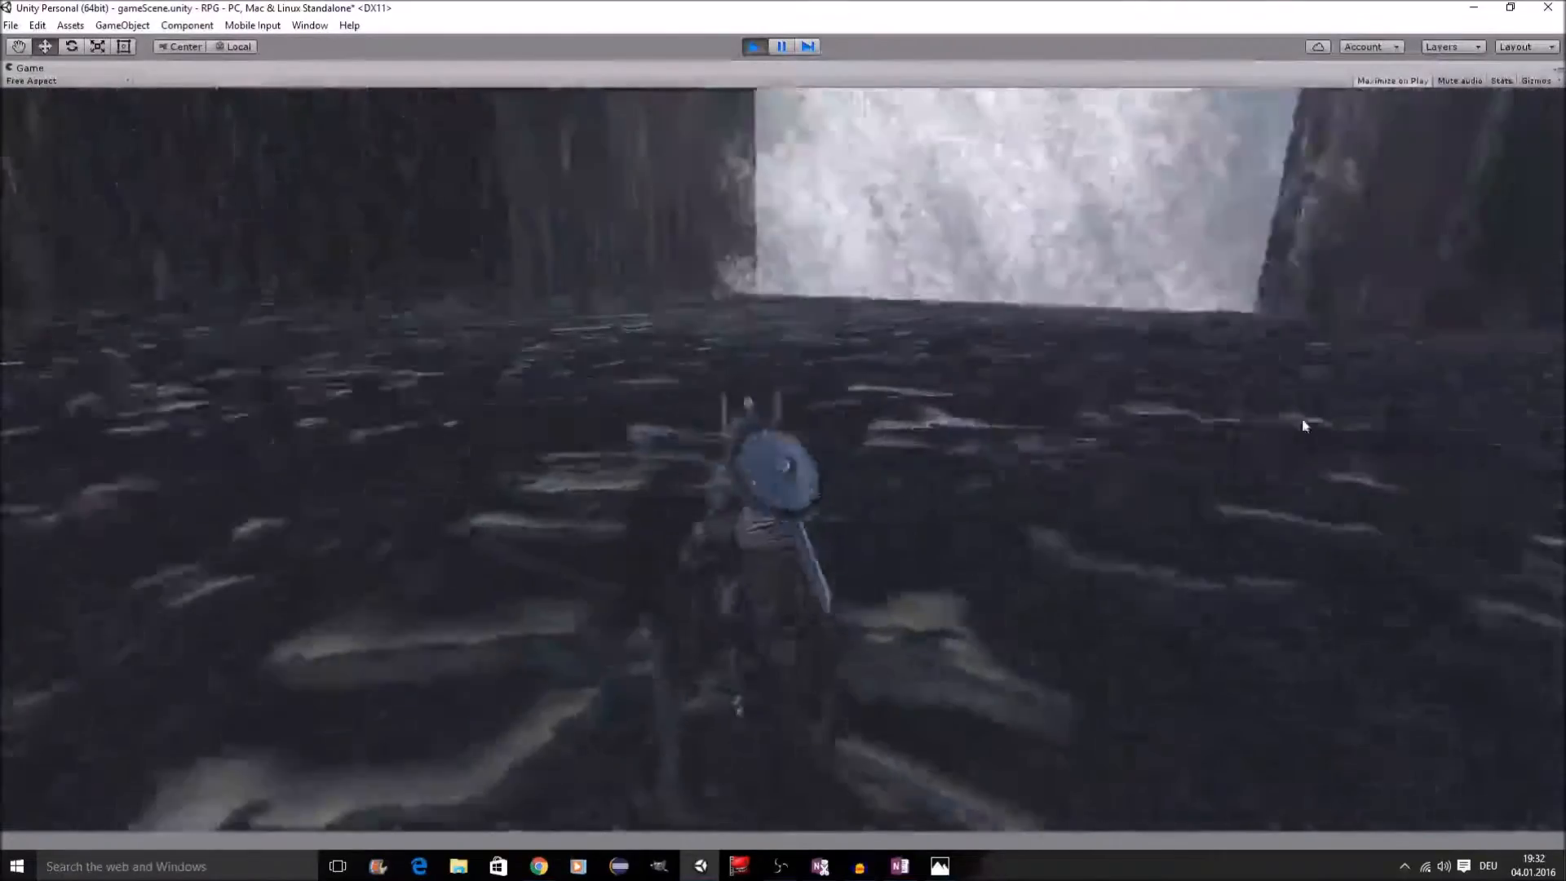
{"action": "key", "text": "w"}
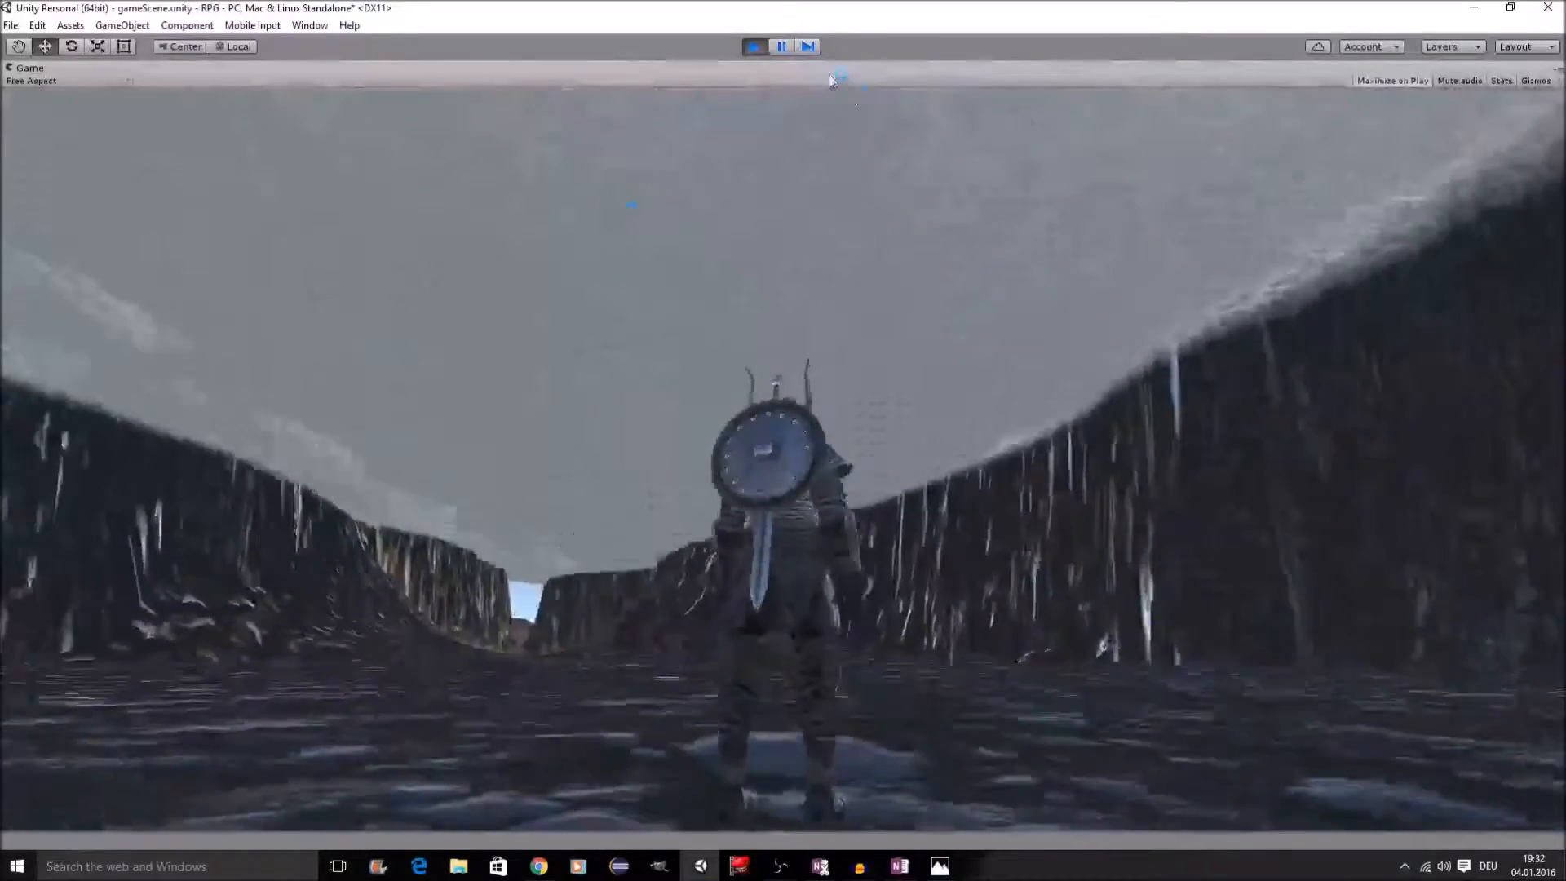
{"action": "left_click", "coordinate": [755, 46]}
Step: Collapse the Waterfall, LordPrefab and Terrain groups in the scene hierarchy
{"action": "scroll", "coordinate": [531, 348], "scroll_direction": "down", "scroll_amount": 6}
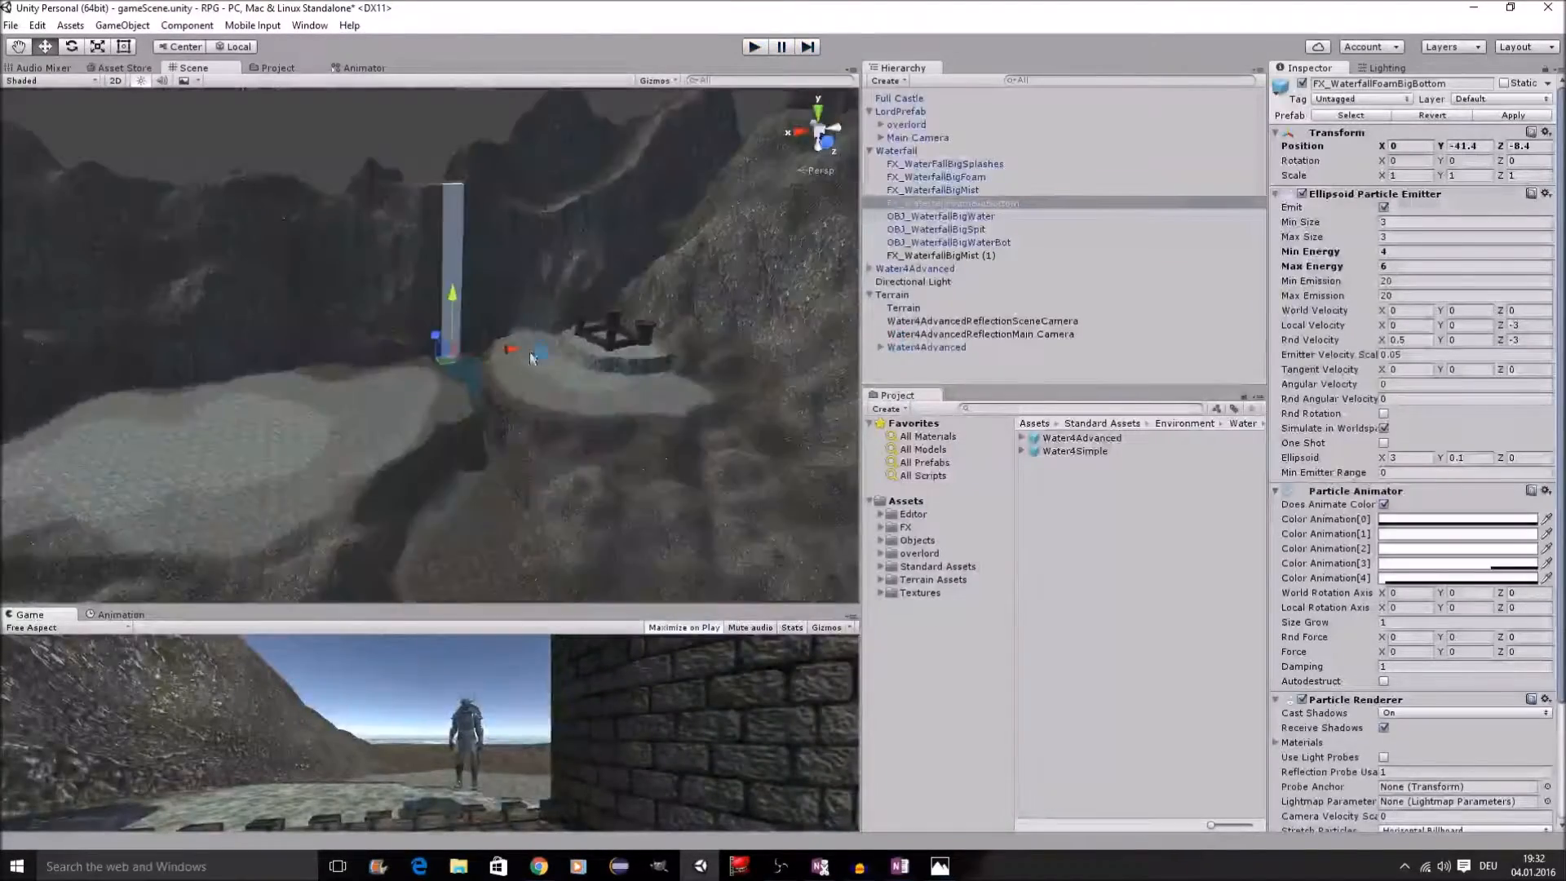
{"action": "scroll", "coordinate": [542, 338], "scroll_direction": "down", "scroll_amount": 3}
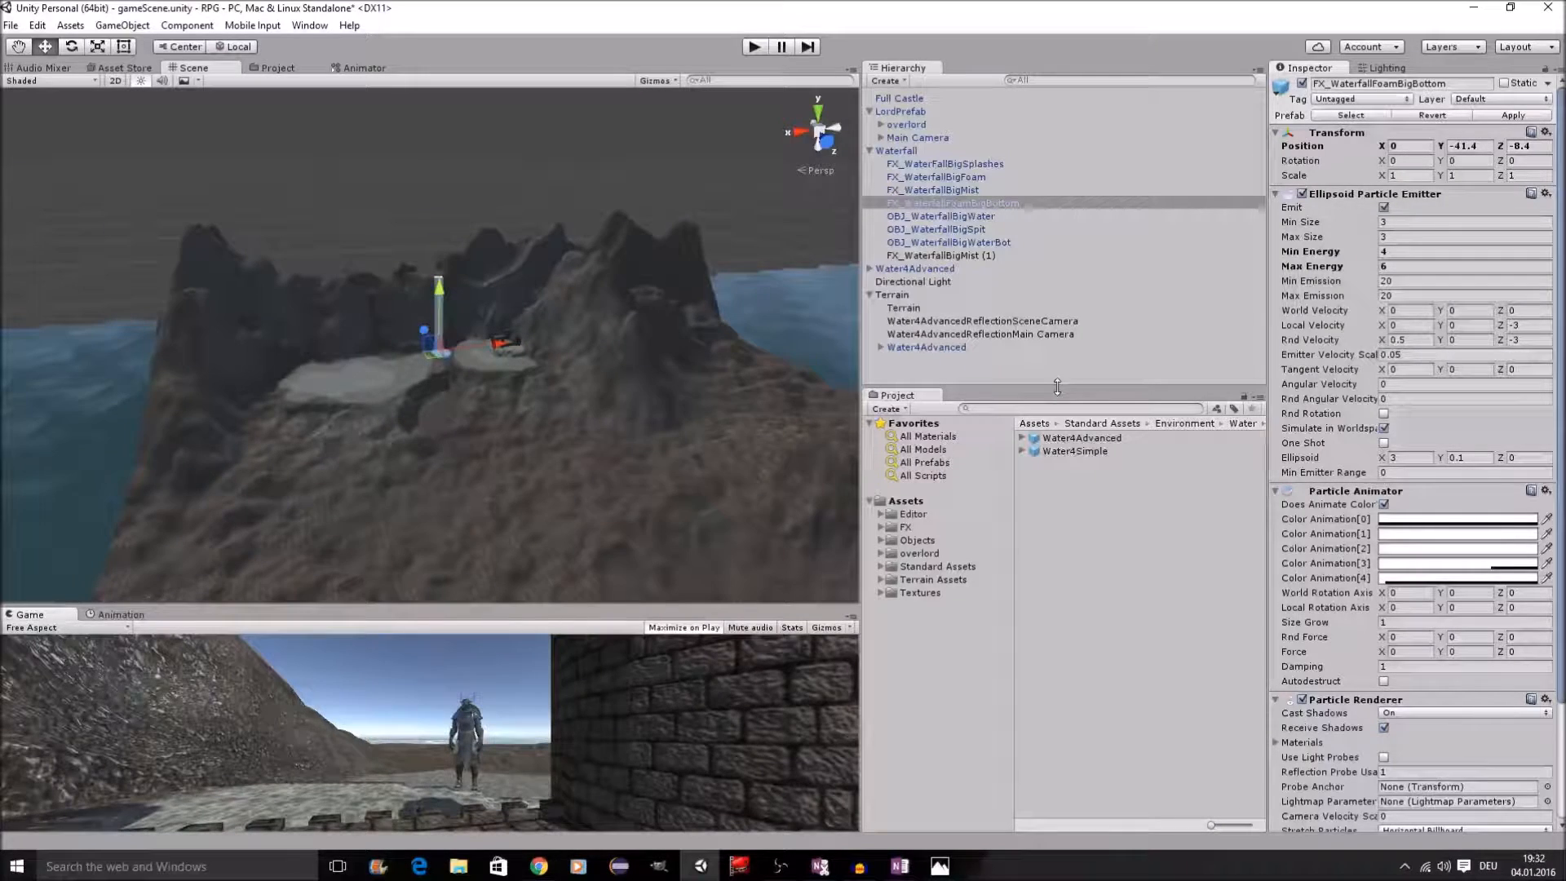
{"action": "left_click", "coordinate": [870, 151]}
{"action": "left_click", "coordinate": [870, 111]}
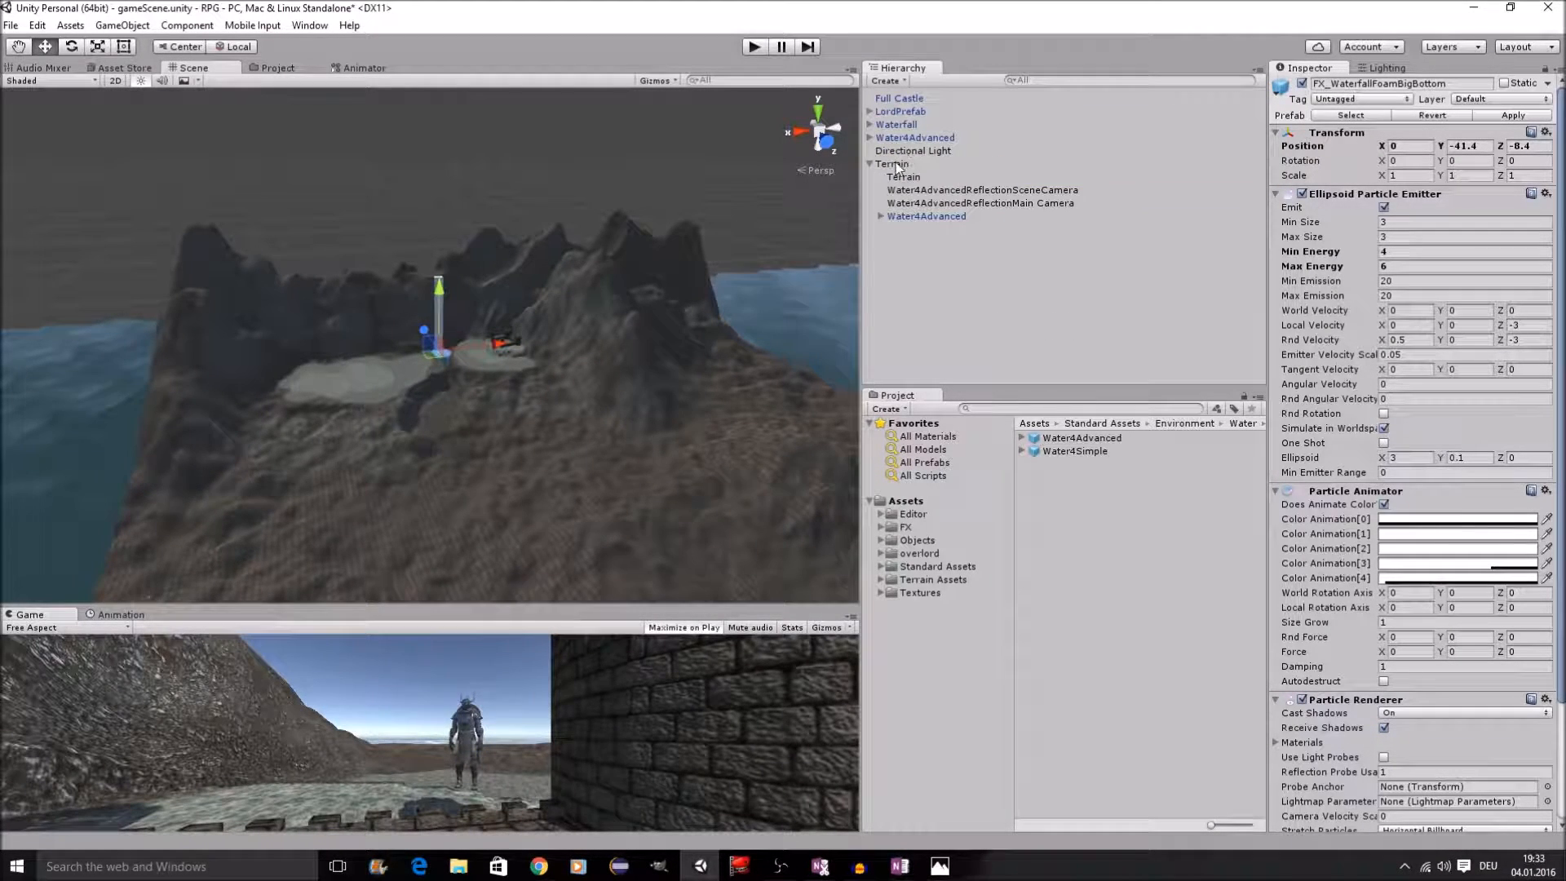
{"action": "left_click", "coordinate": [870, 164]}
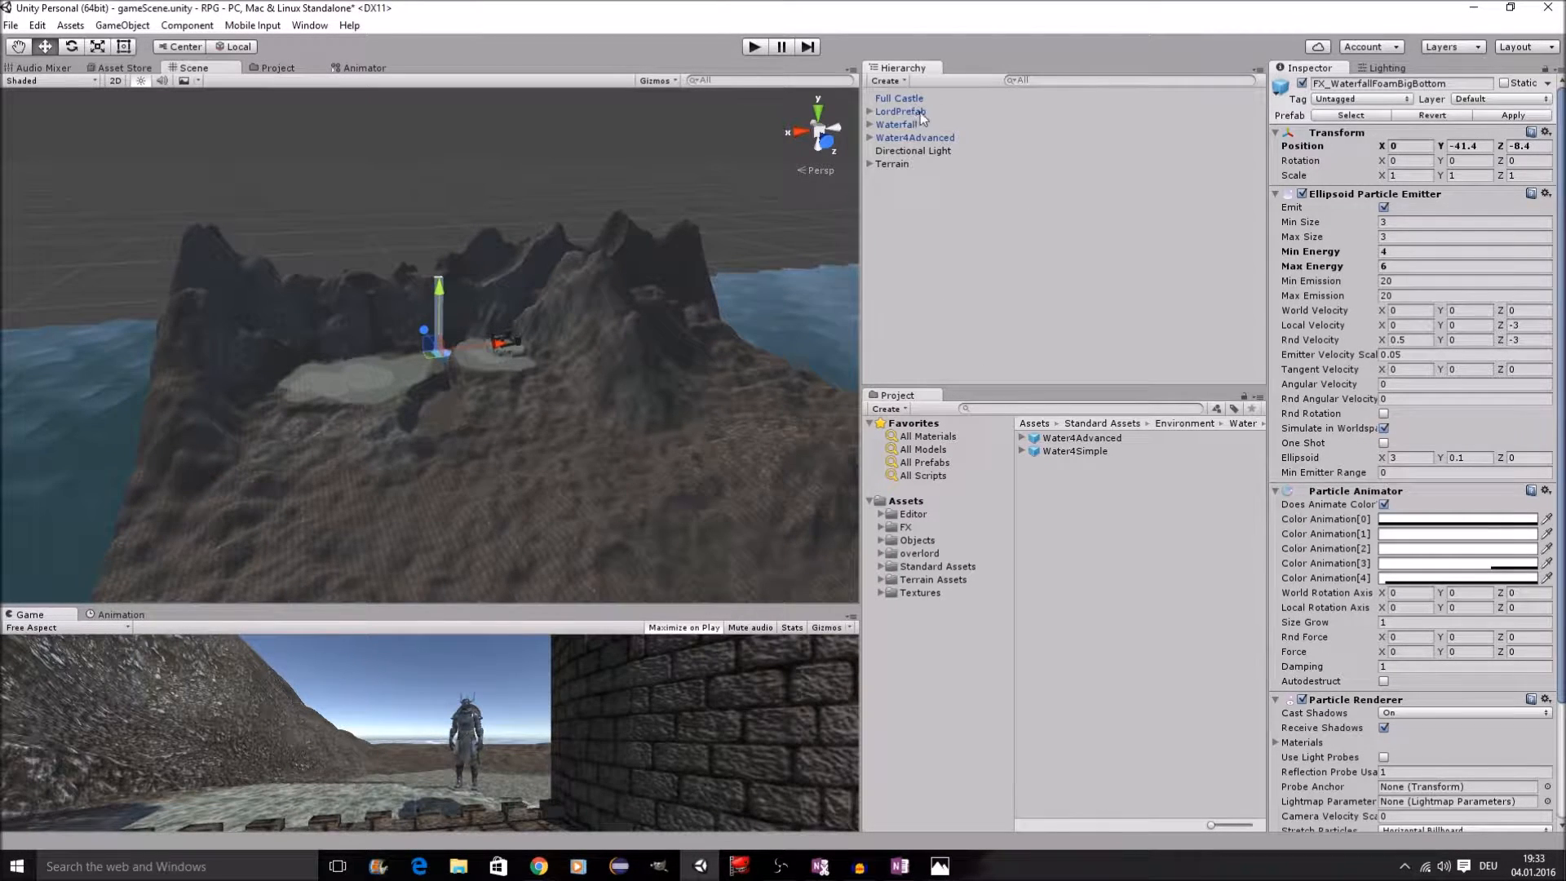
Step: Create an empty game object, reset its transform to the origin, and rename it Player
{"action": "left_click", "coordinate": [887, 82]}
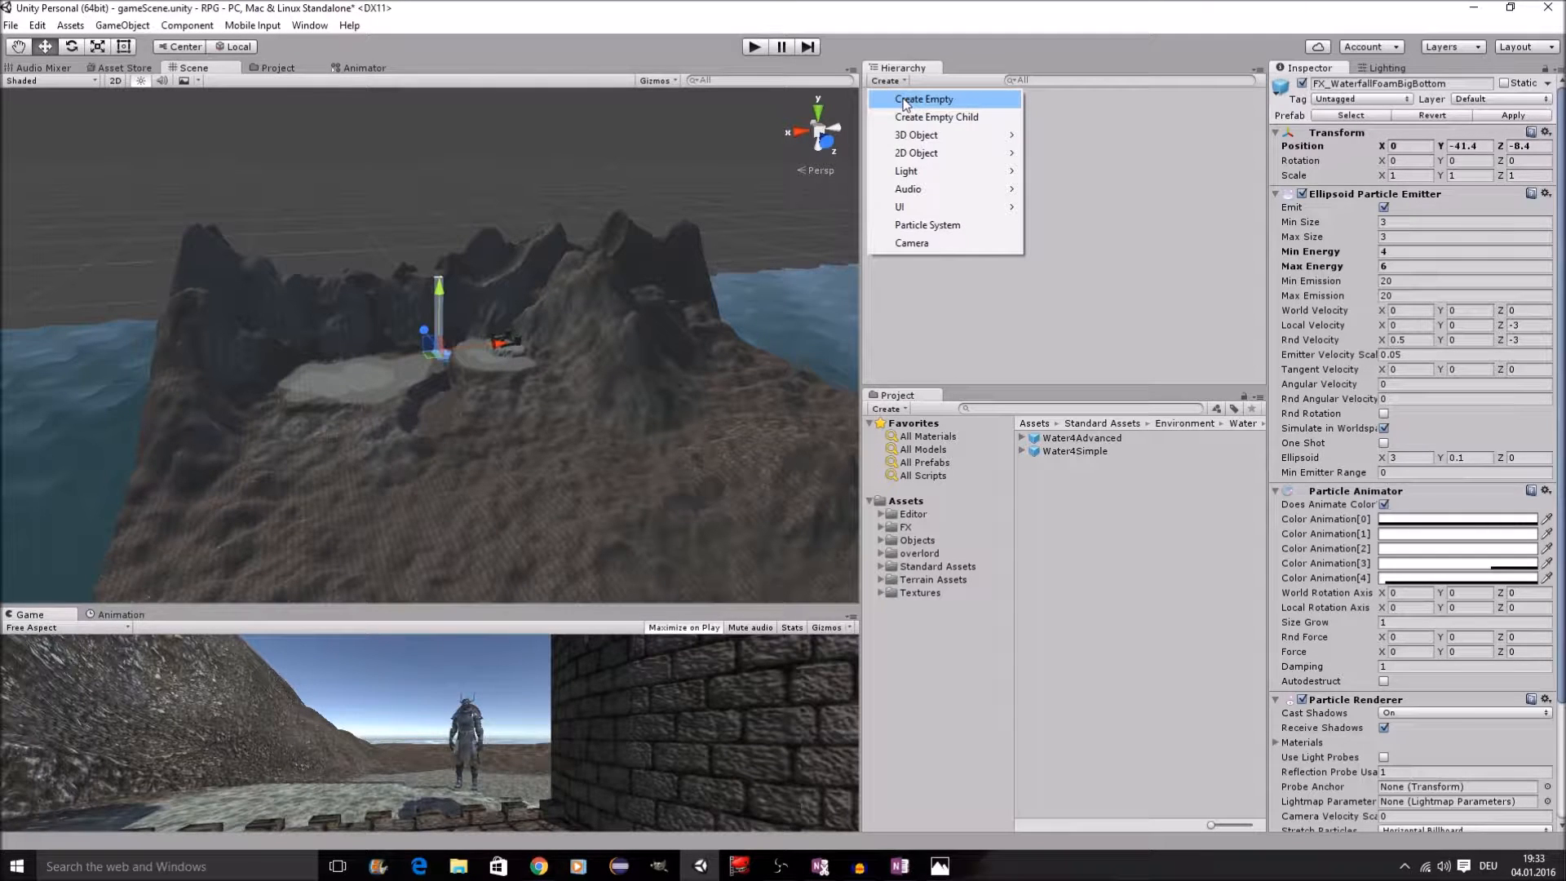
{"action": "left_click", "coordinate": [906, 100]}
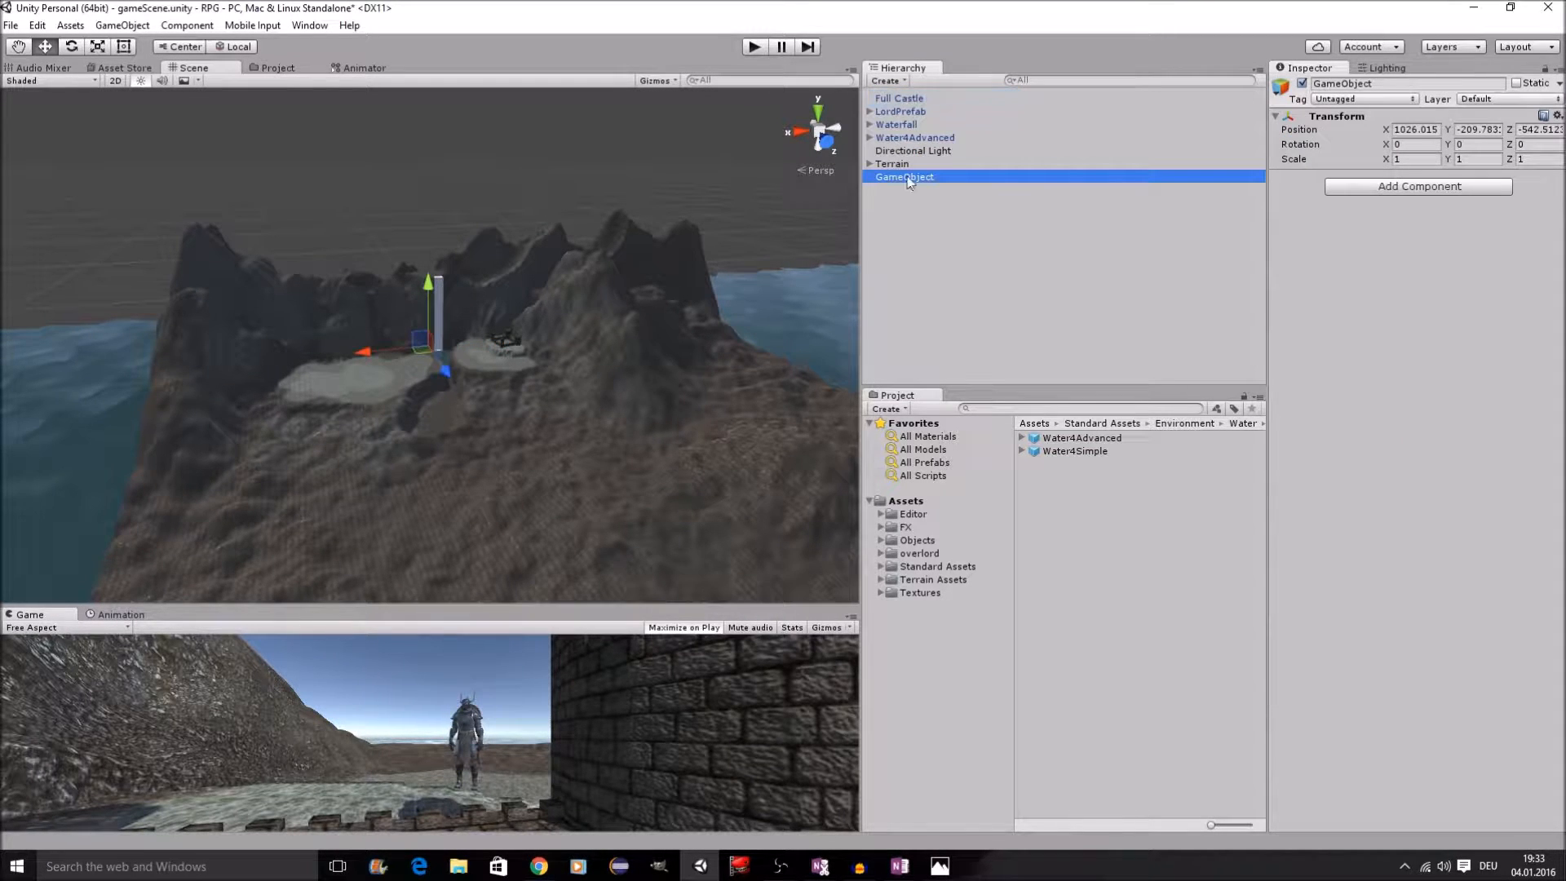
{"action": "left_click", "coordinate": [1558, 117]}
{"action": "left_click", "coordinate": [1488, 134]}
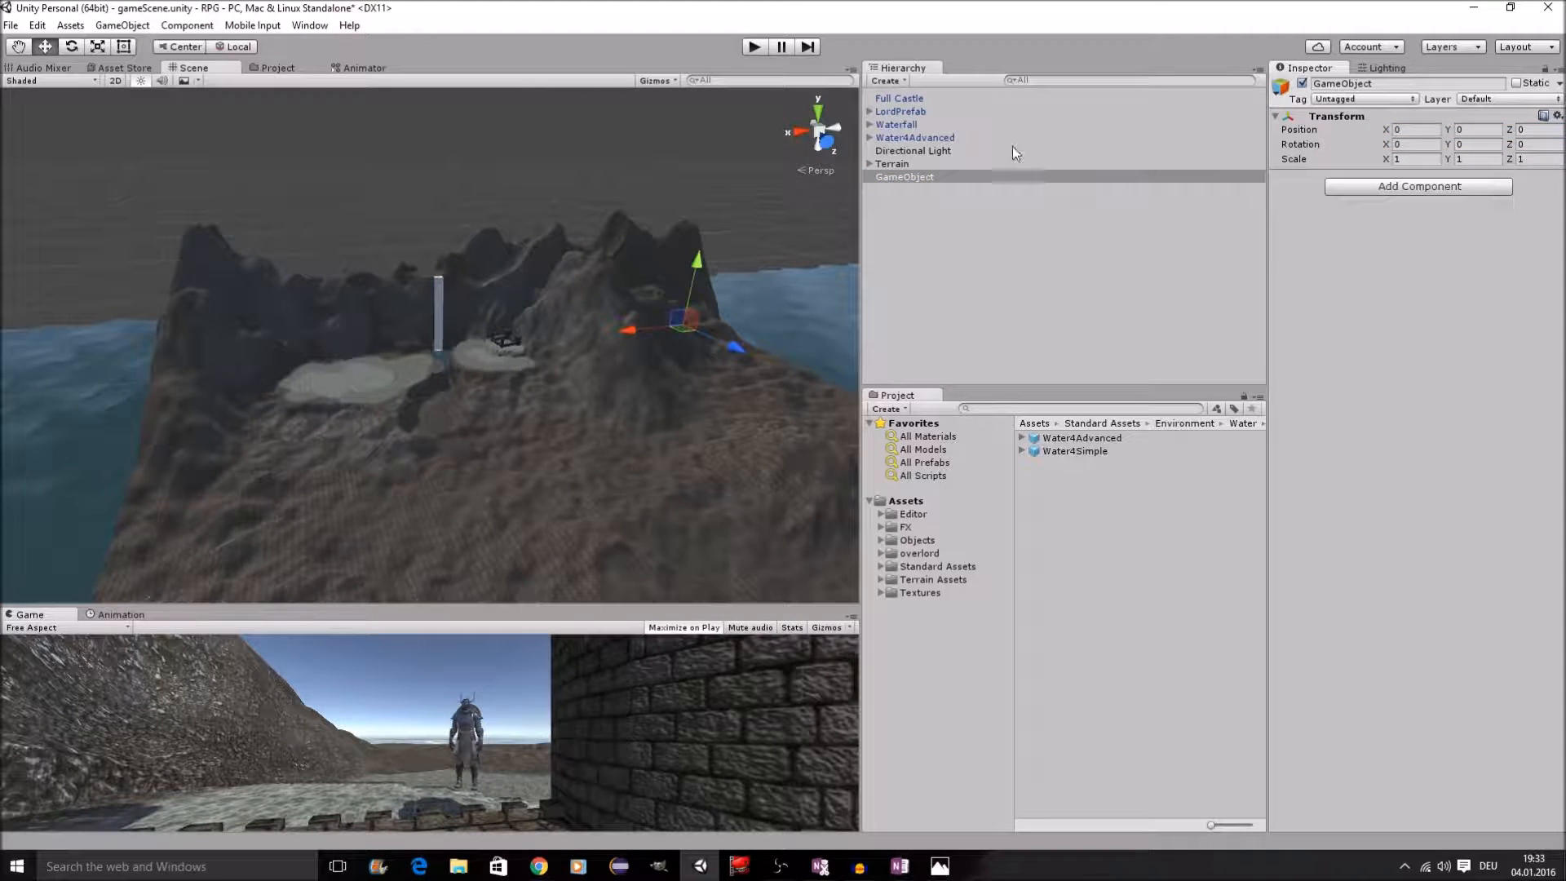
{"action": "left_click", "coordinate": [908, 177]}
{"action": "left_click", "coordinate": [910, 178]}
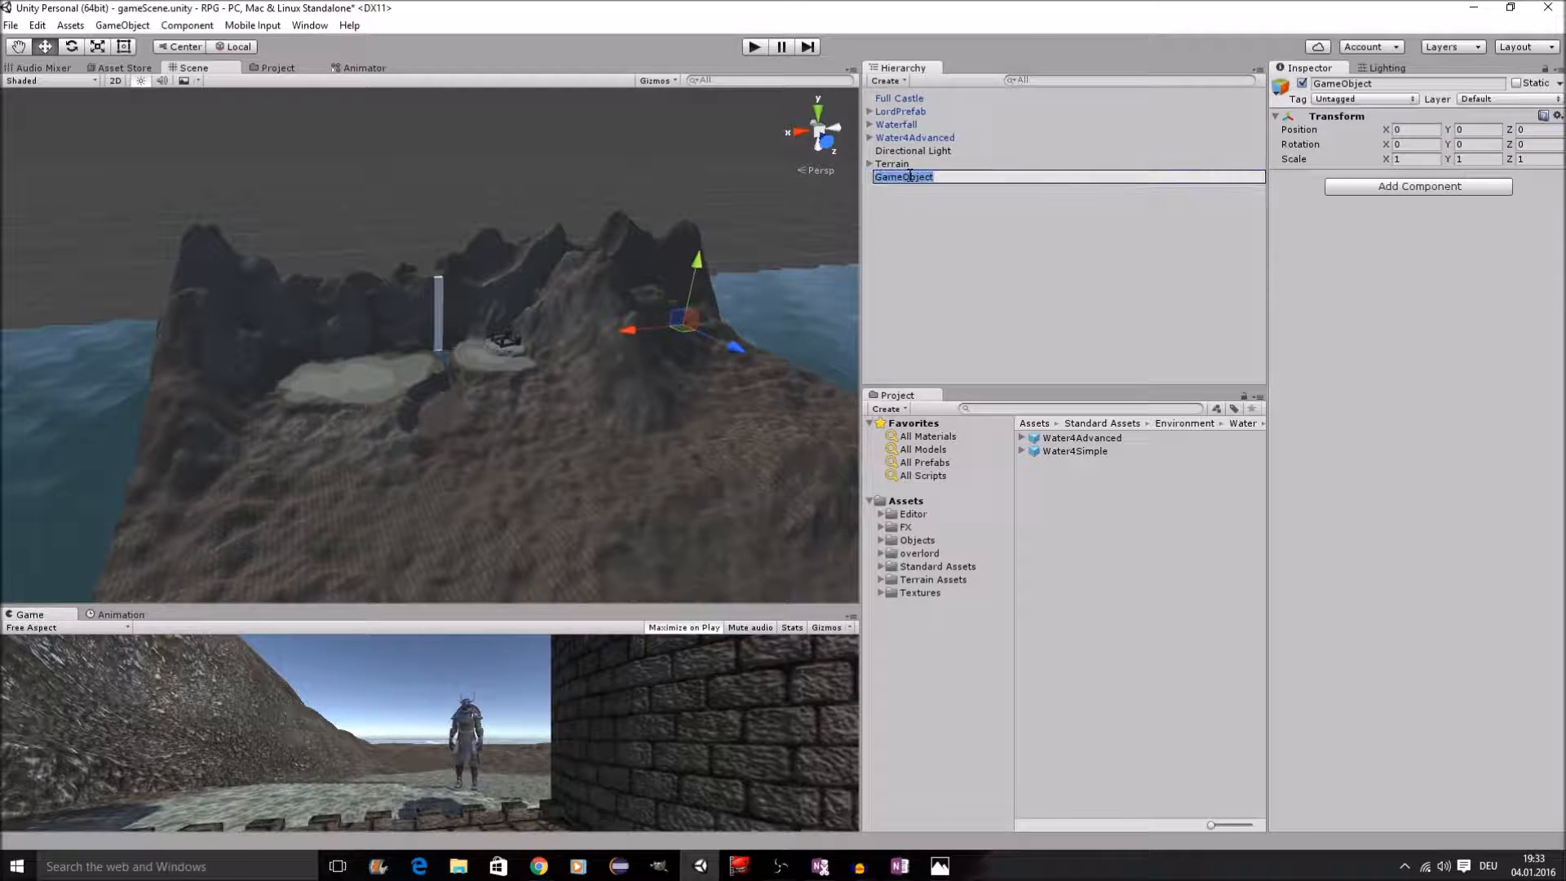
{"action": "type", "text": "Player"}
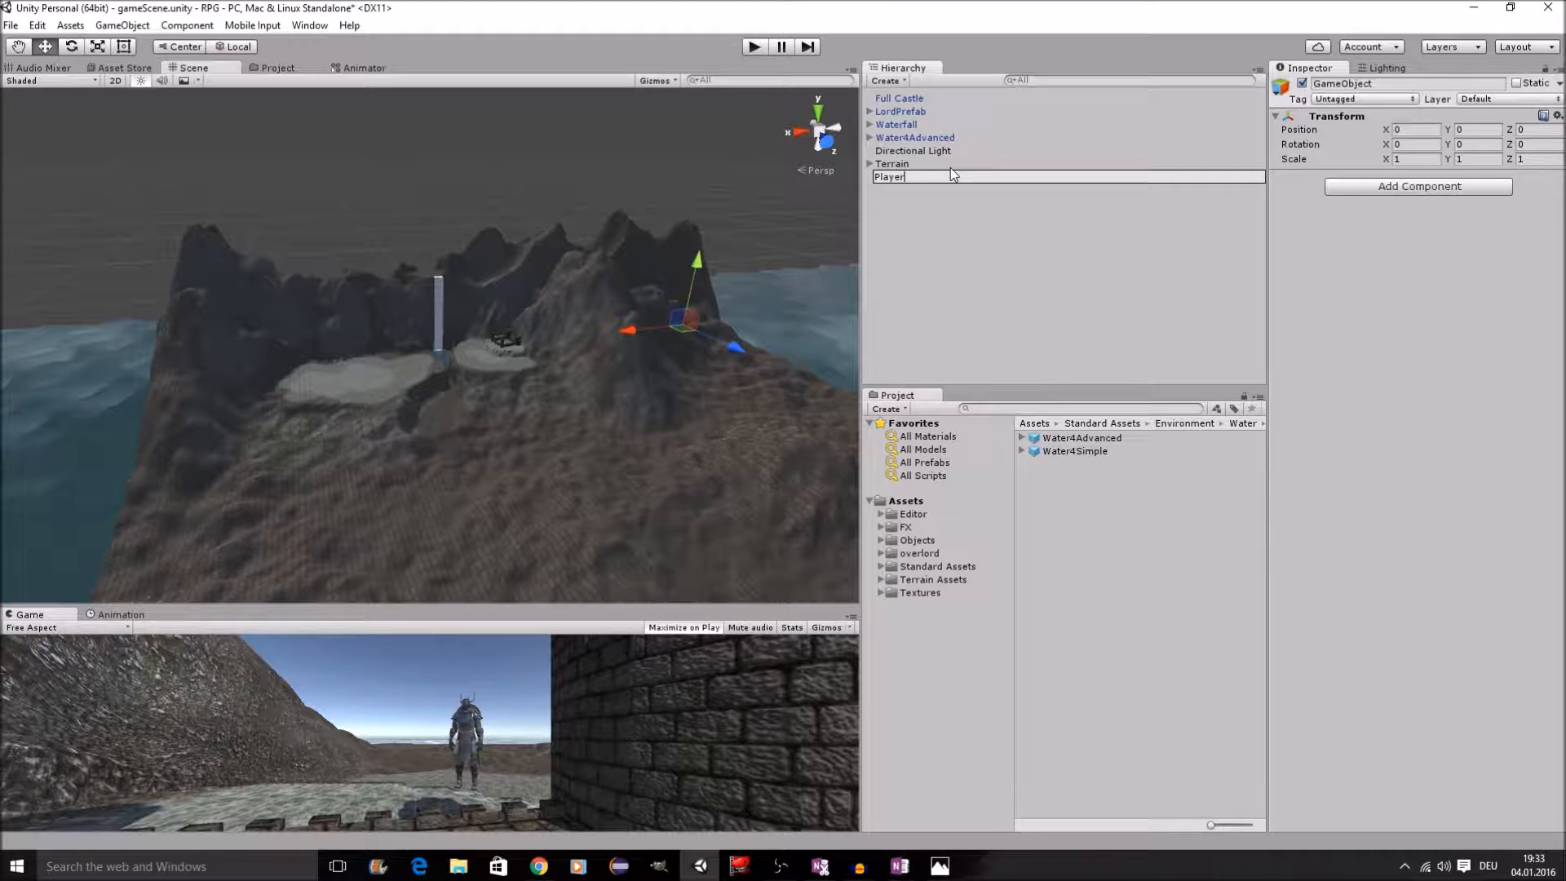
{"action": "key", "text": "Return"}
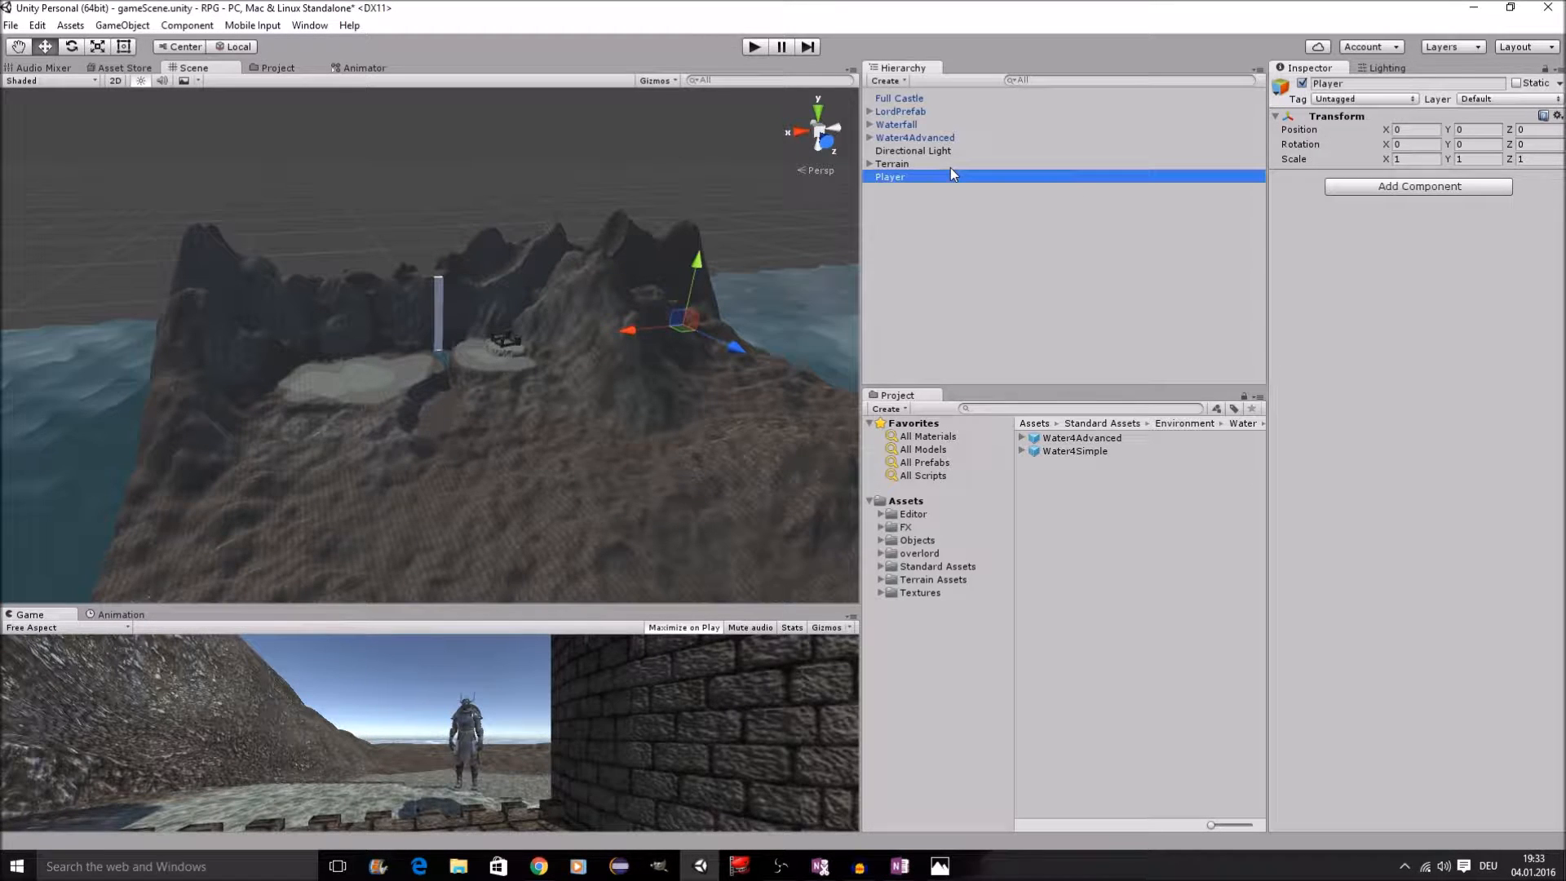
Step: Reset LordPrefab's transform and make it a child of the Player object
{"action": "left_click", "coordinate": [913, 112]}
{"action": "left_click", "coordinate": [1558, 132]}
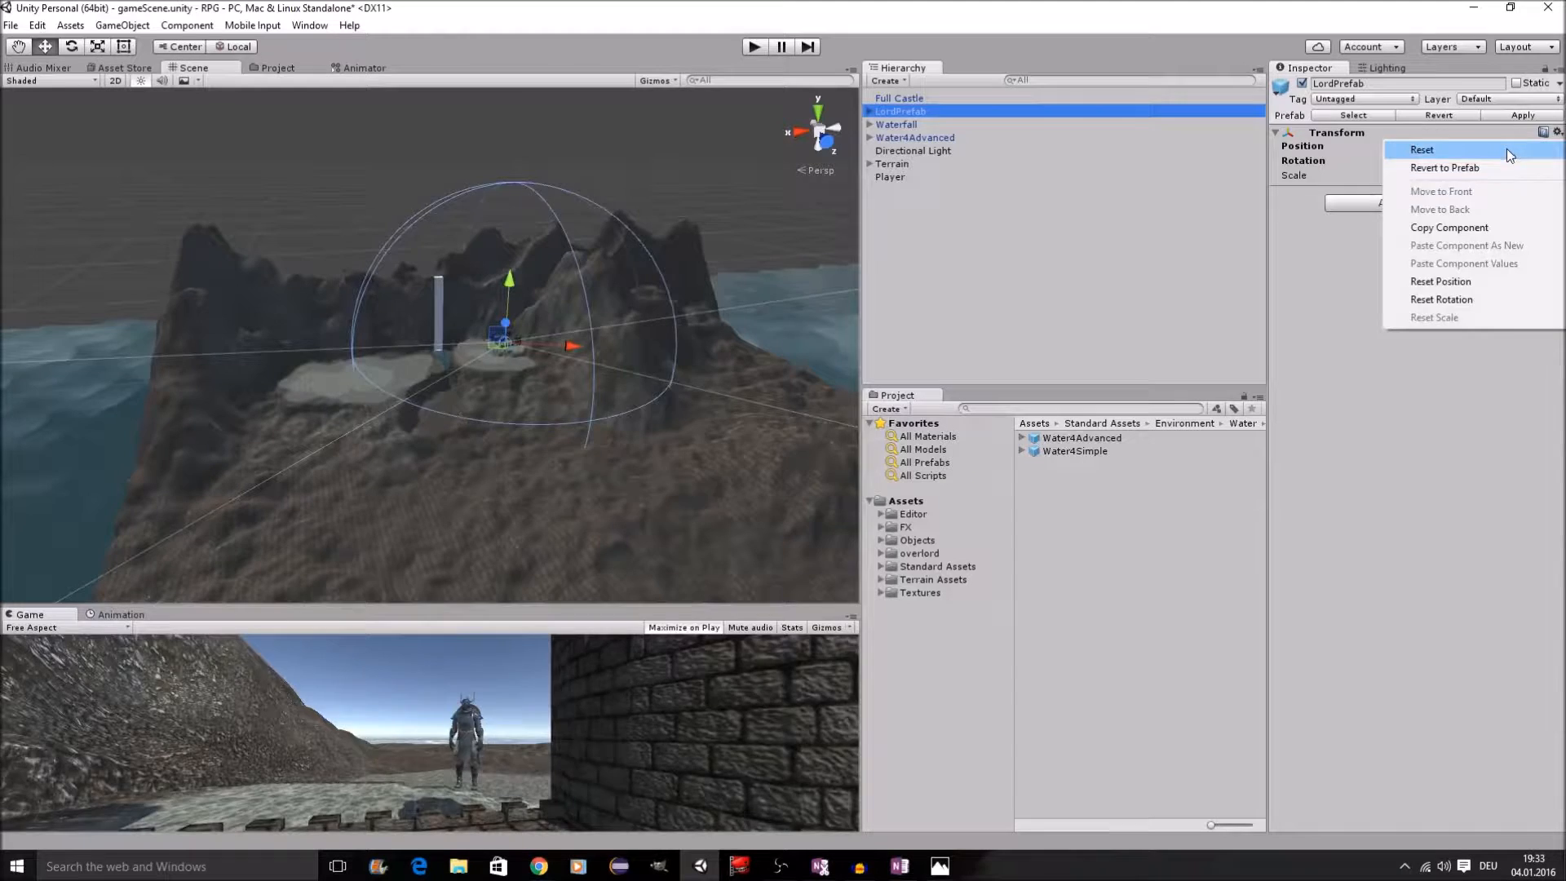
{"action": "left_click", "coordinate": [1394, 144]}
{"action": "left_click_drag", "start_coordinate": [914, 110], "coordinate": [906, 178]}
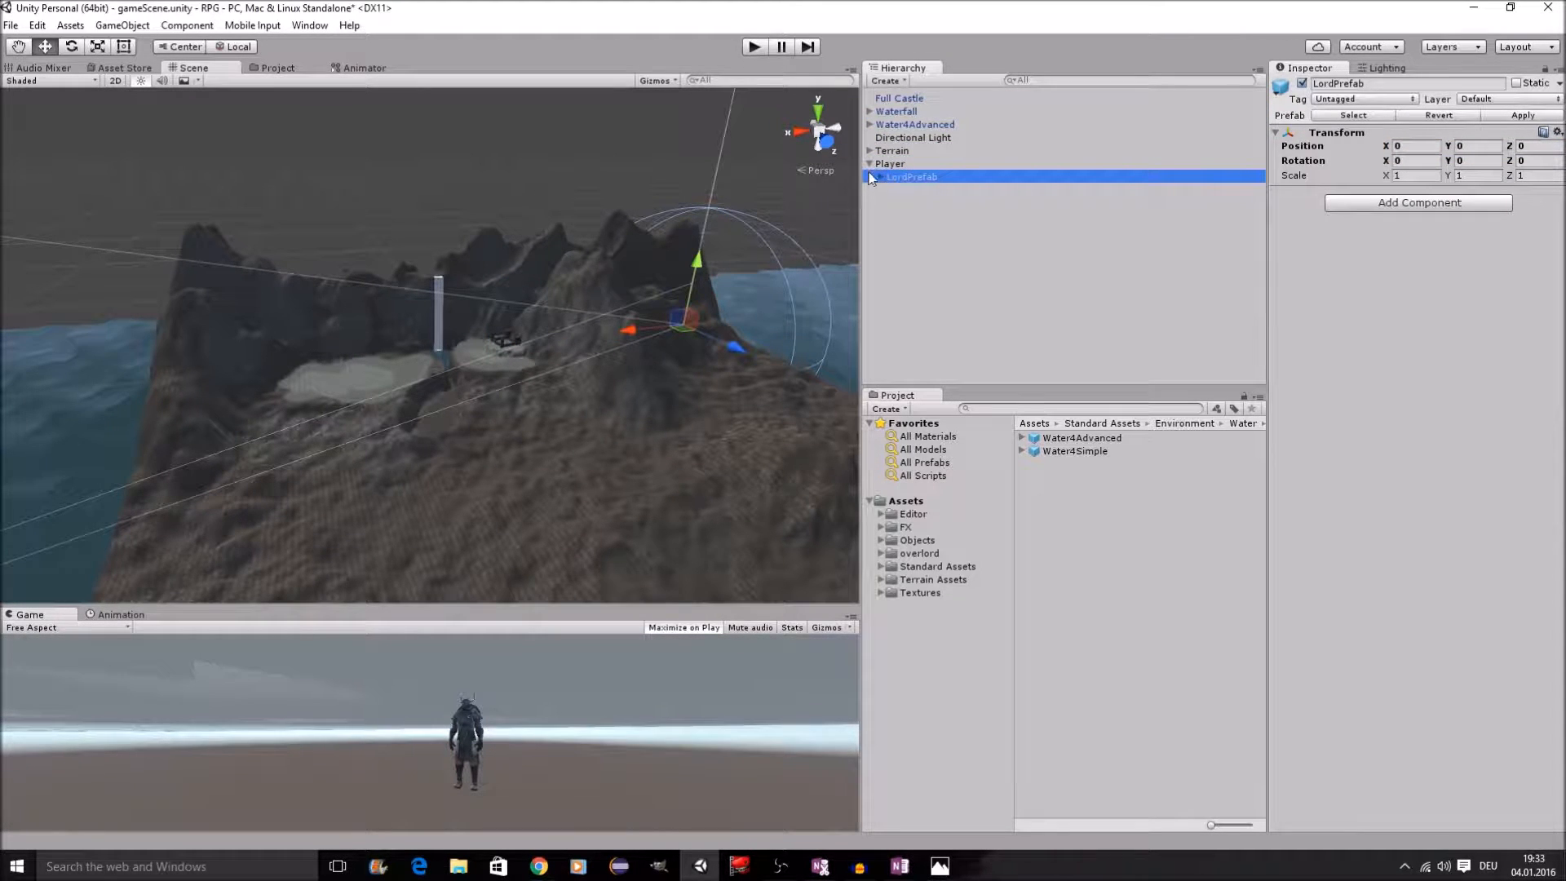
Step: Move the Player object from the origin towards the waterfall, to X 962, Y -15 and Z 82.2
{"action": "scroll", "coordinate": [657, 293], "scroll_direction": "up", "scroll_amount": 4}
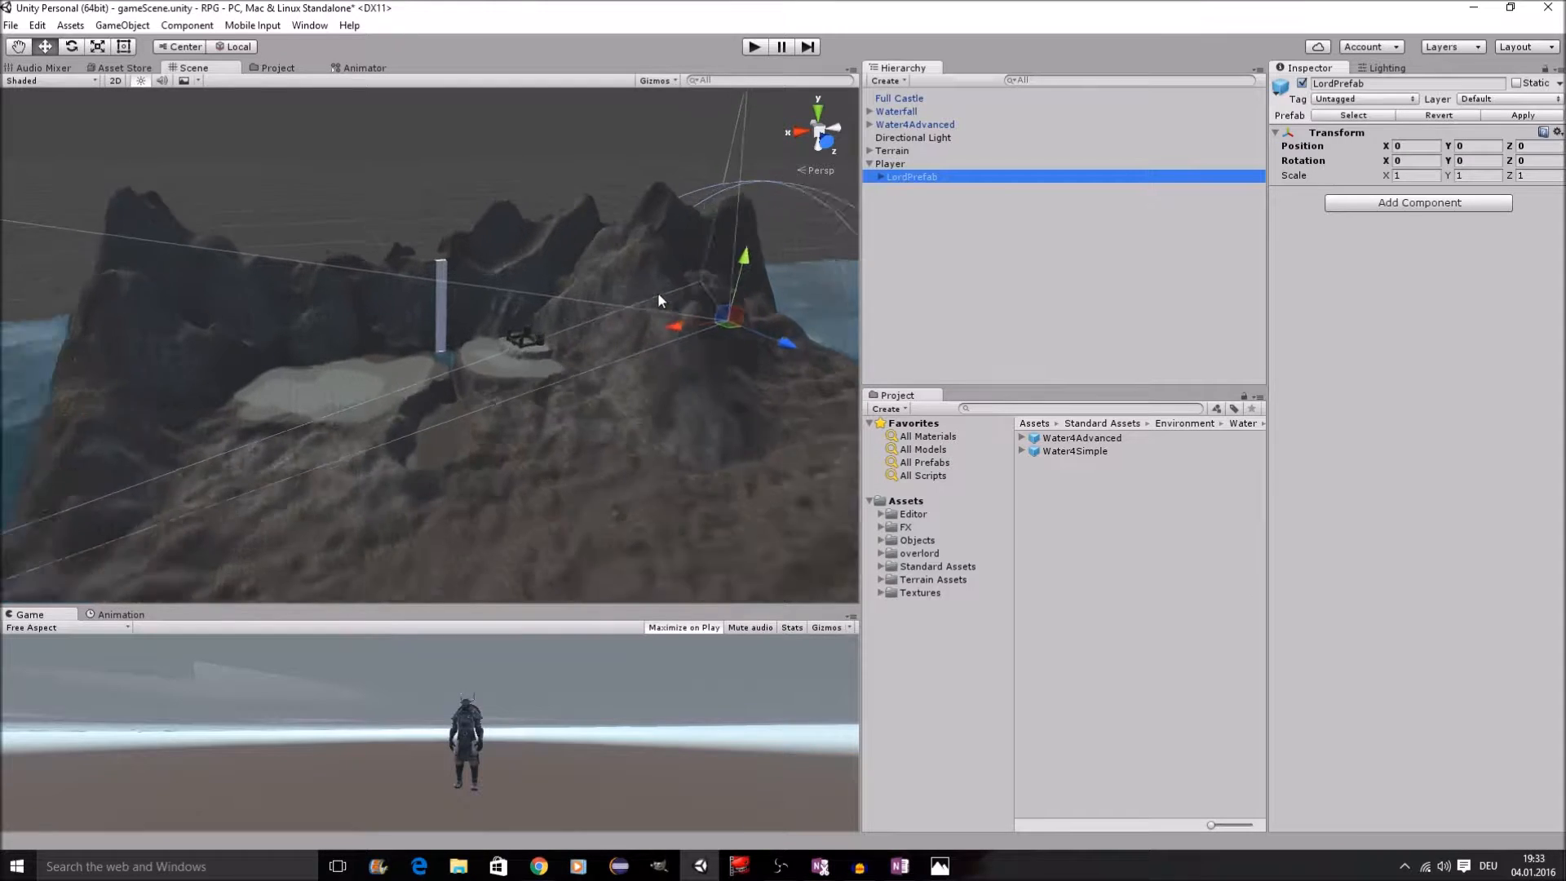
{"action": "left_click", "coordinate": [898, 164]}
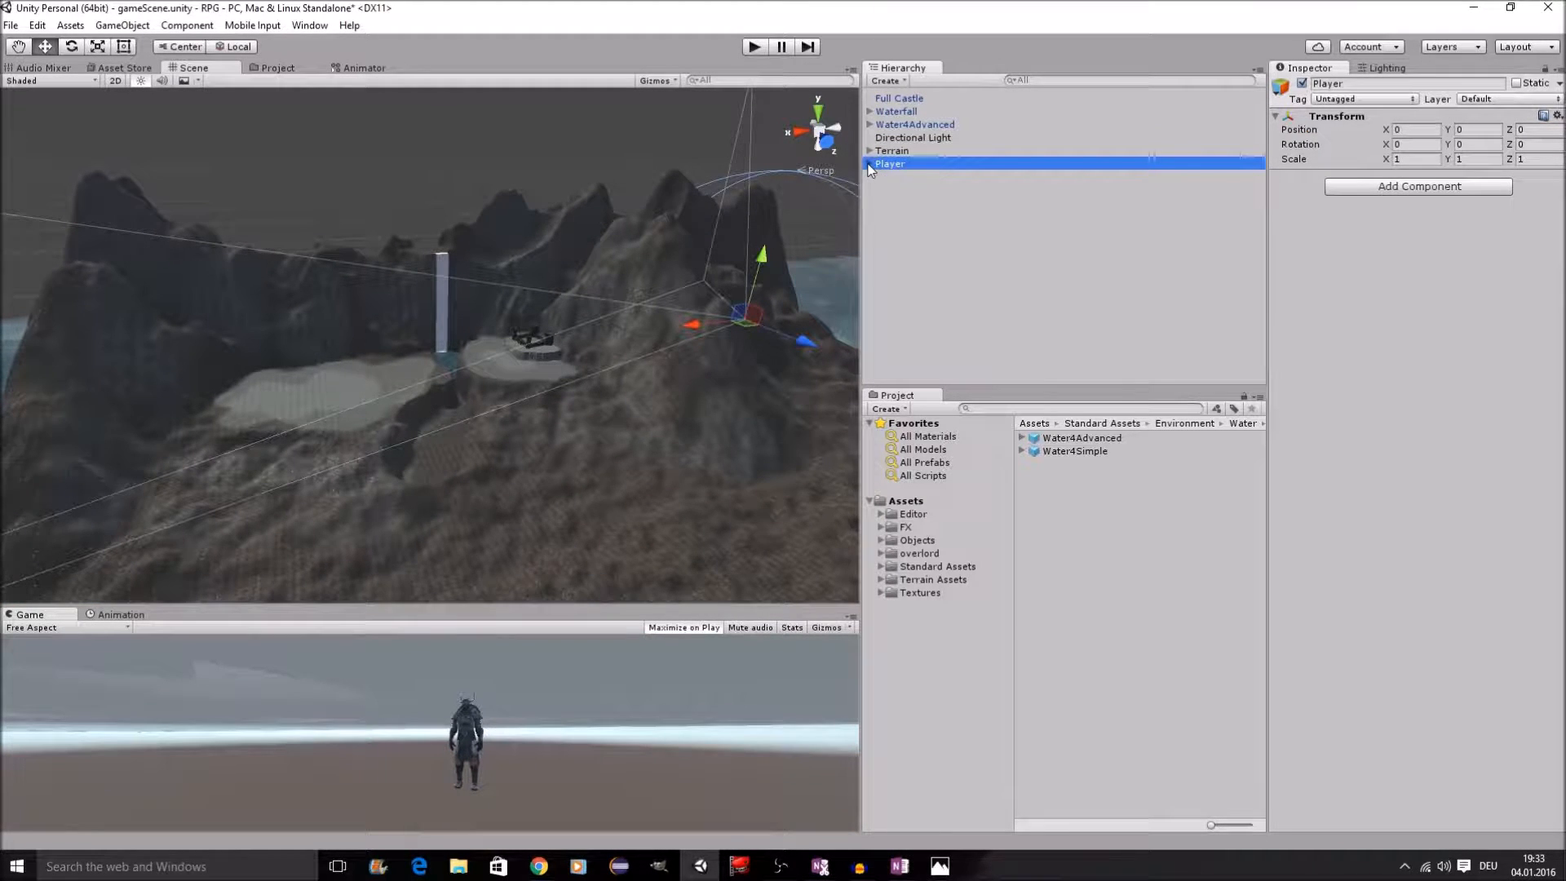
{"action": "left_click_drag", "start_coordinate": [712, 334], "coordinate": [491, 334]}
{"action": "scroll", "coordinate": [522, 302], "scroll_direction": "up", "scroll_amount": 5}
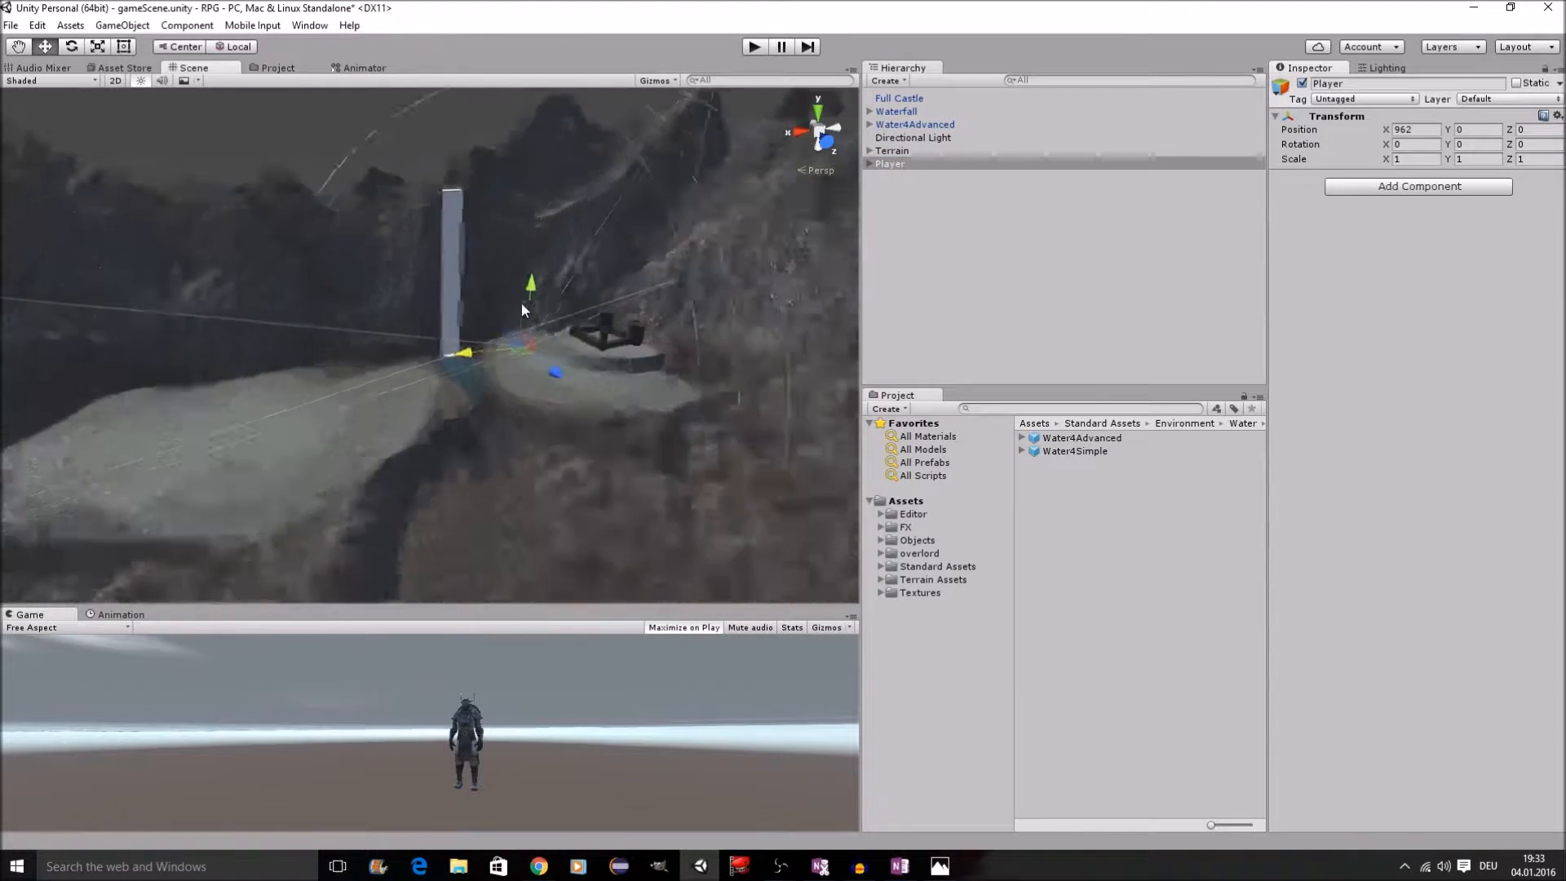
{"action": "left_click_drag", "start_coordinate": [651, 299], "coordinate": [651, 310]}
{"action": "left_click_drag", "start_coordinate": [651, 385], "coordinate": [703, 418]}
{"action": "scroll", "coordinate": [739, 387], "scroll_direction": "up", "scroll_amount": 3}
{"action": "middle_click_drag", "start_coordinate": [755, 359], "coordinate": [644, 350]}
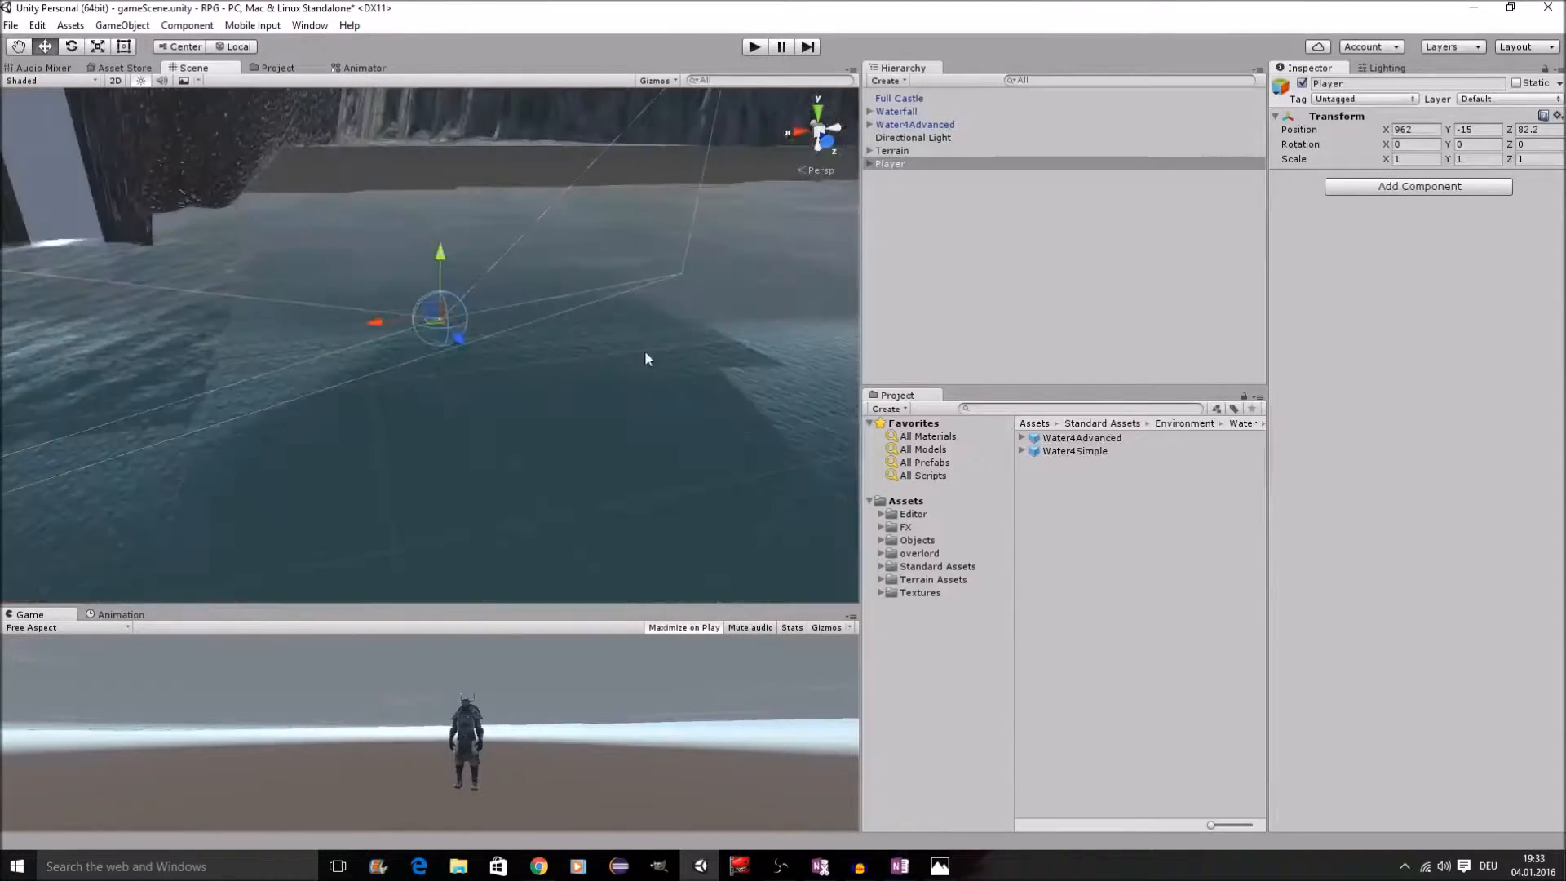
Step: Reposition the Player object on all three axes so the character stands on the open ground below the castle platform
{"action": "scroll", "coordinate": [642, 351], "scroll_direction": "down", "scroll_amount": 3}
{"action": "left_click_drag", "start_coordinate": [430, 274], "coordinate": [323, 304]}
{"action": "mouse_move", "coordinate": [380, 239]}
{"action": "left_mouse_down"}
{"action": "mouse_move", "coordinate": [377, 67]}
{"action": "mouse_move", "coordinate": [377, 226]}
{"action": "left_mouse_up"}
{"action": "left_click_drag", "start_coordinate": [392, 309], "coordinate": [447, 257]}
{"action": "scroll", "coordinate": [562, 200], "scroll_direction": "down", "scroll_amount": 3}
{"action": "middle_click_drag", "start_coordinate": [560, 201], "coordinate": [618, 253]}
Step: Make Waterfall and Water4Advanced children of the Terrain group and collapse the group
{"action": "left_click", "coordinate": [904, 111]}
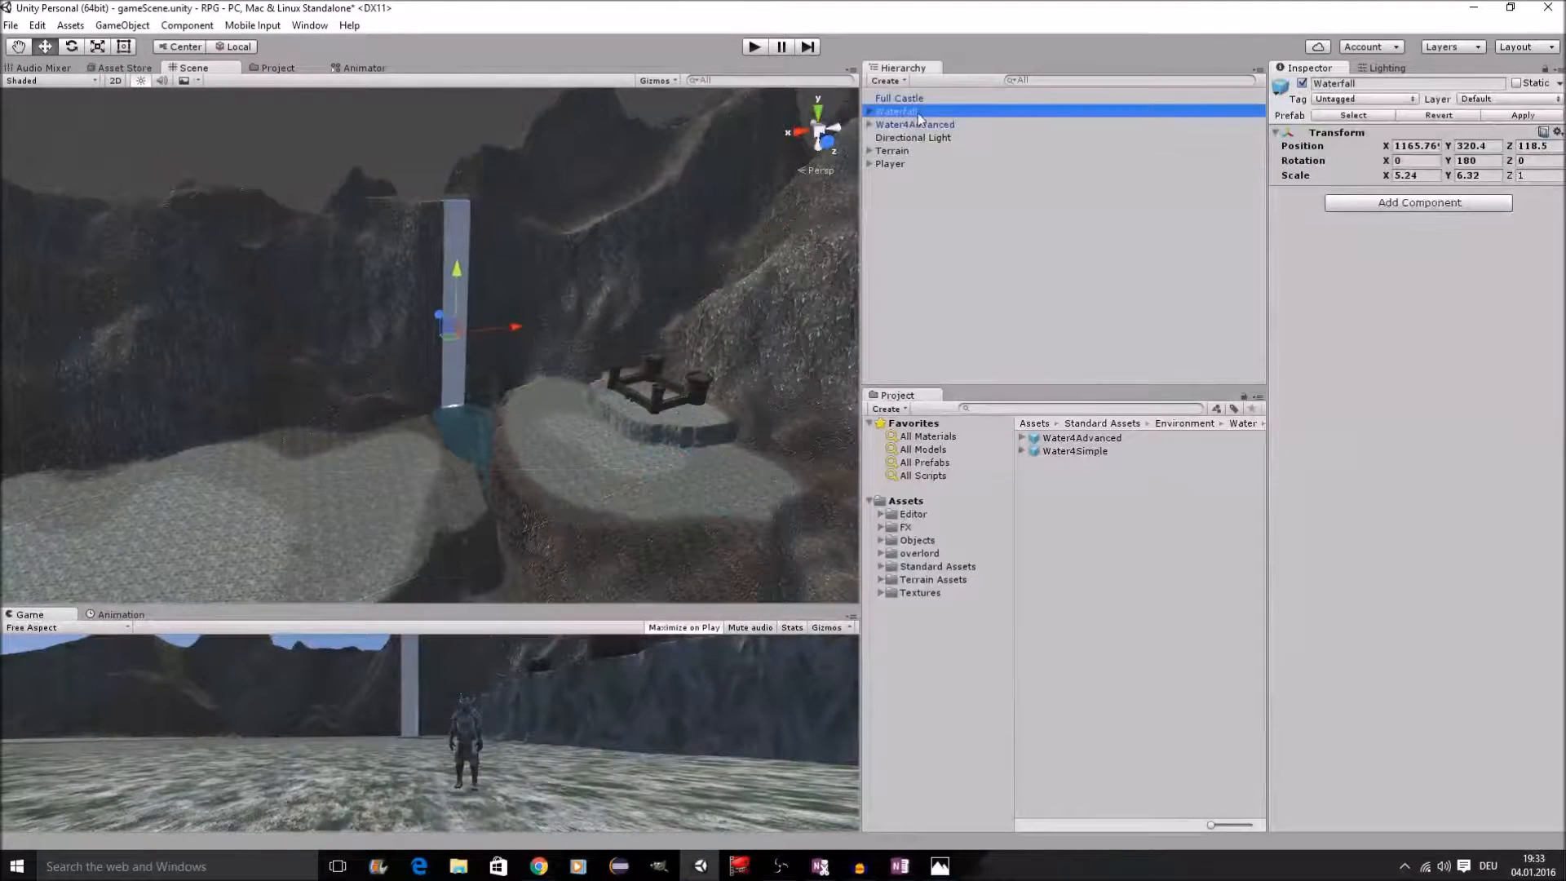
{"action": "left_click", "coordinate": [912, 125], "text": "ctrl"}
{"action": "left_click_drag", "start_coordinate": [901, 120], "coordinate": [907, 152]}
{"action": "left_click", "coordinate": [869, 126]}
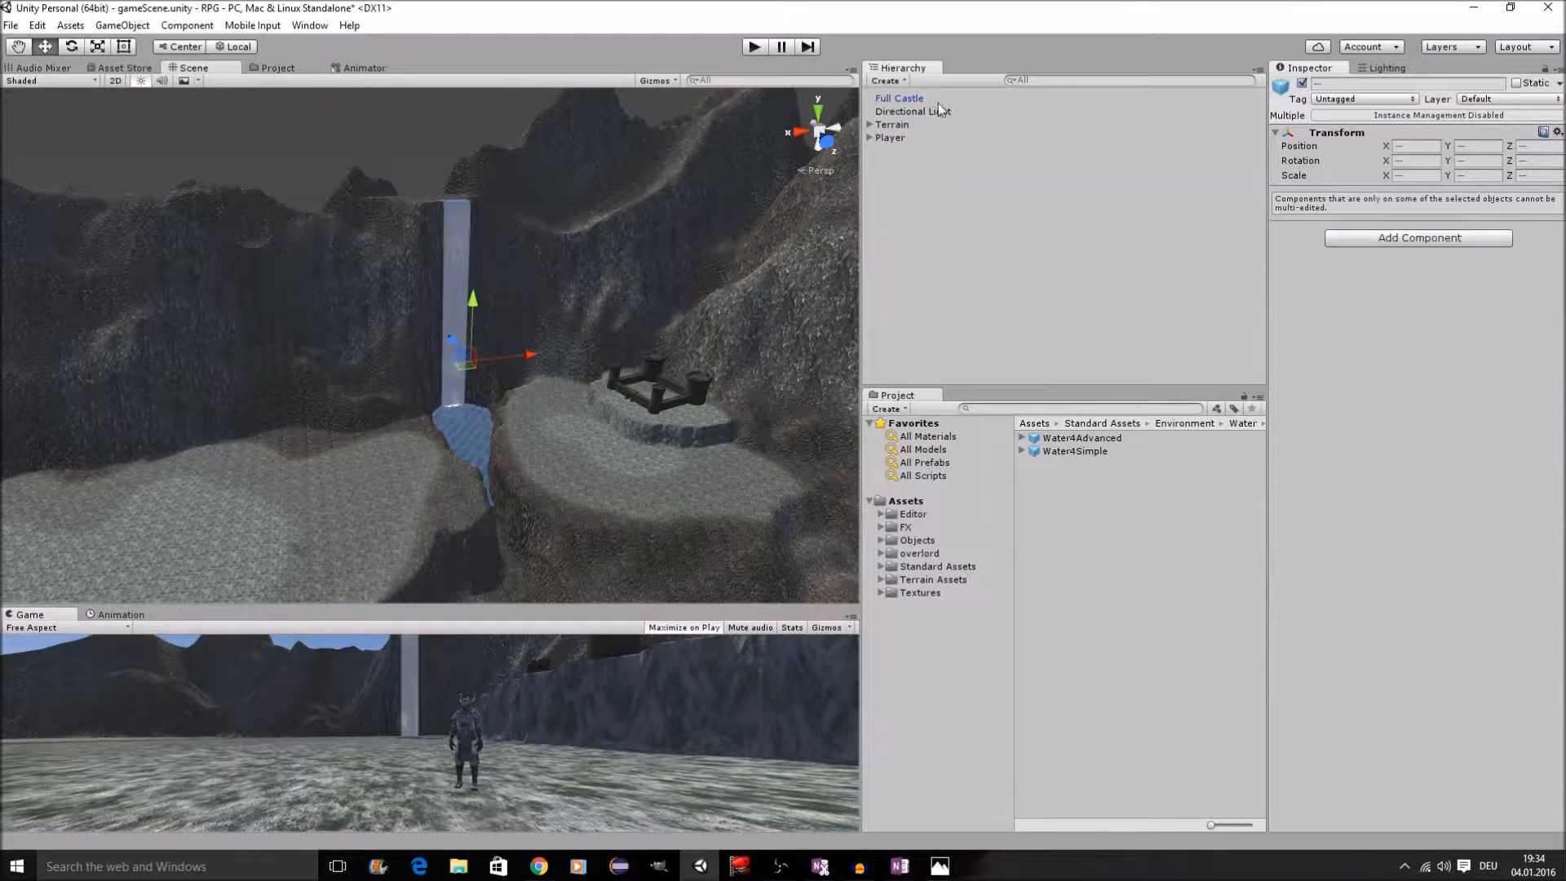
Step: Create a new empty game object for the castle and rename it Castle
{"action": "left_click", "coordinate": [908, 97]}
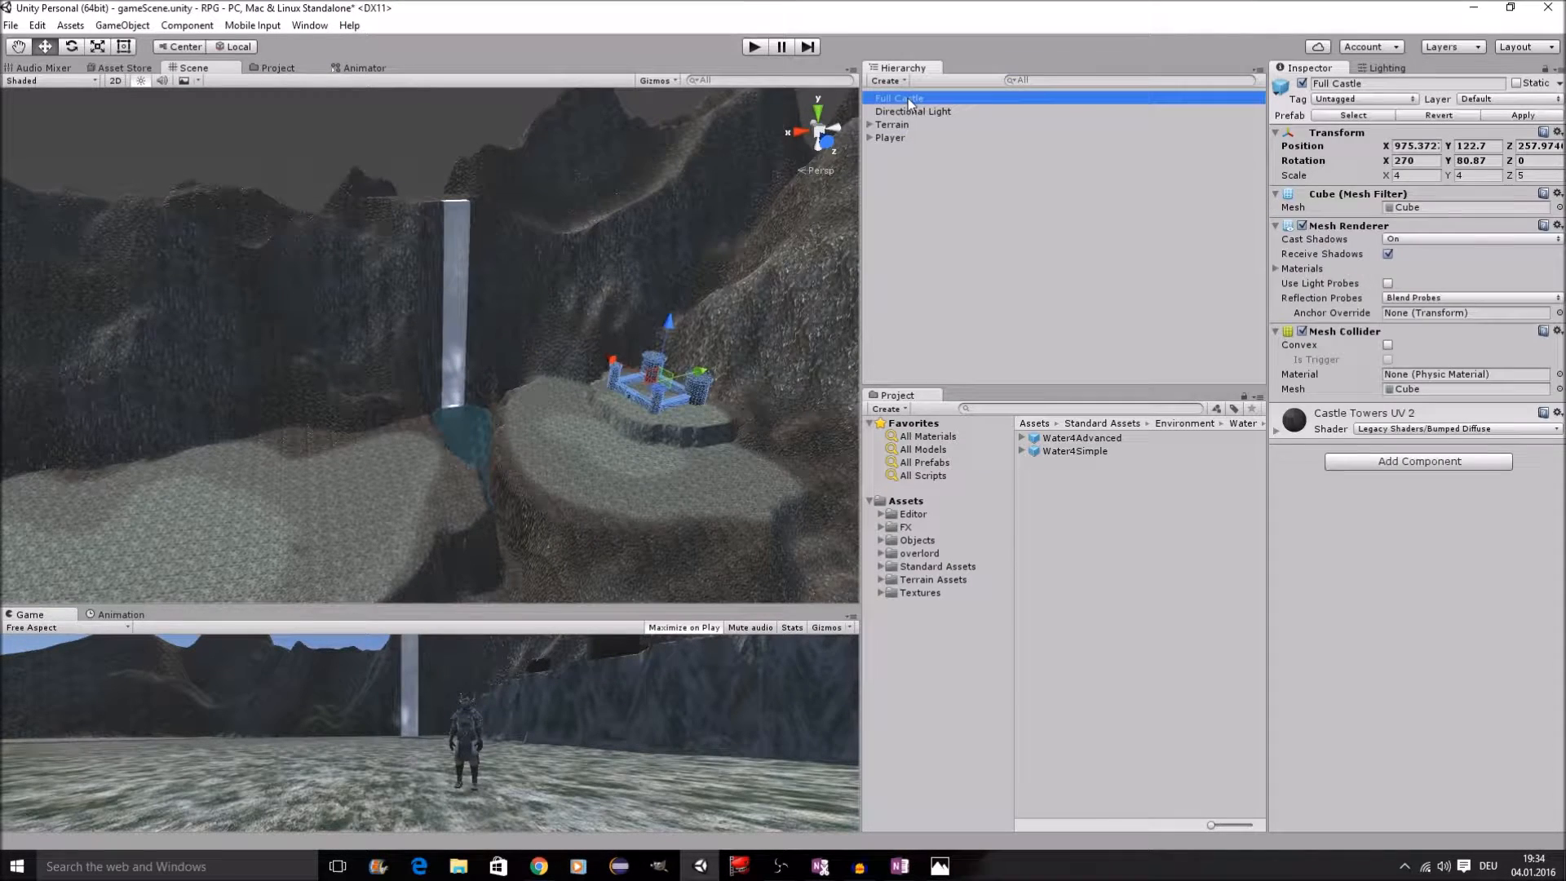
{"action": "scroll", "coordinate": [744, 300], "scroll_direction": "up", "scroll_amount": 4}
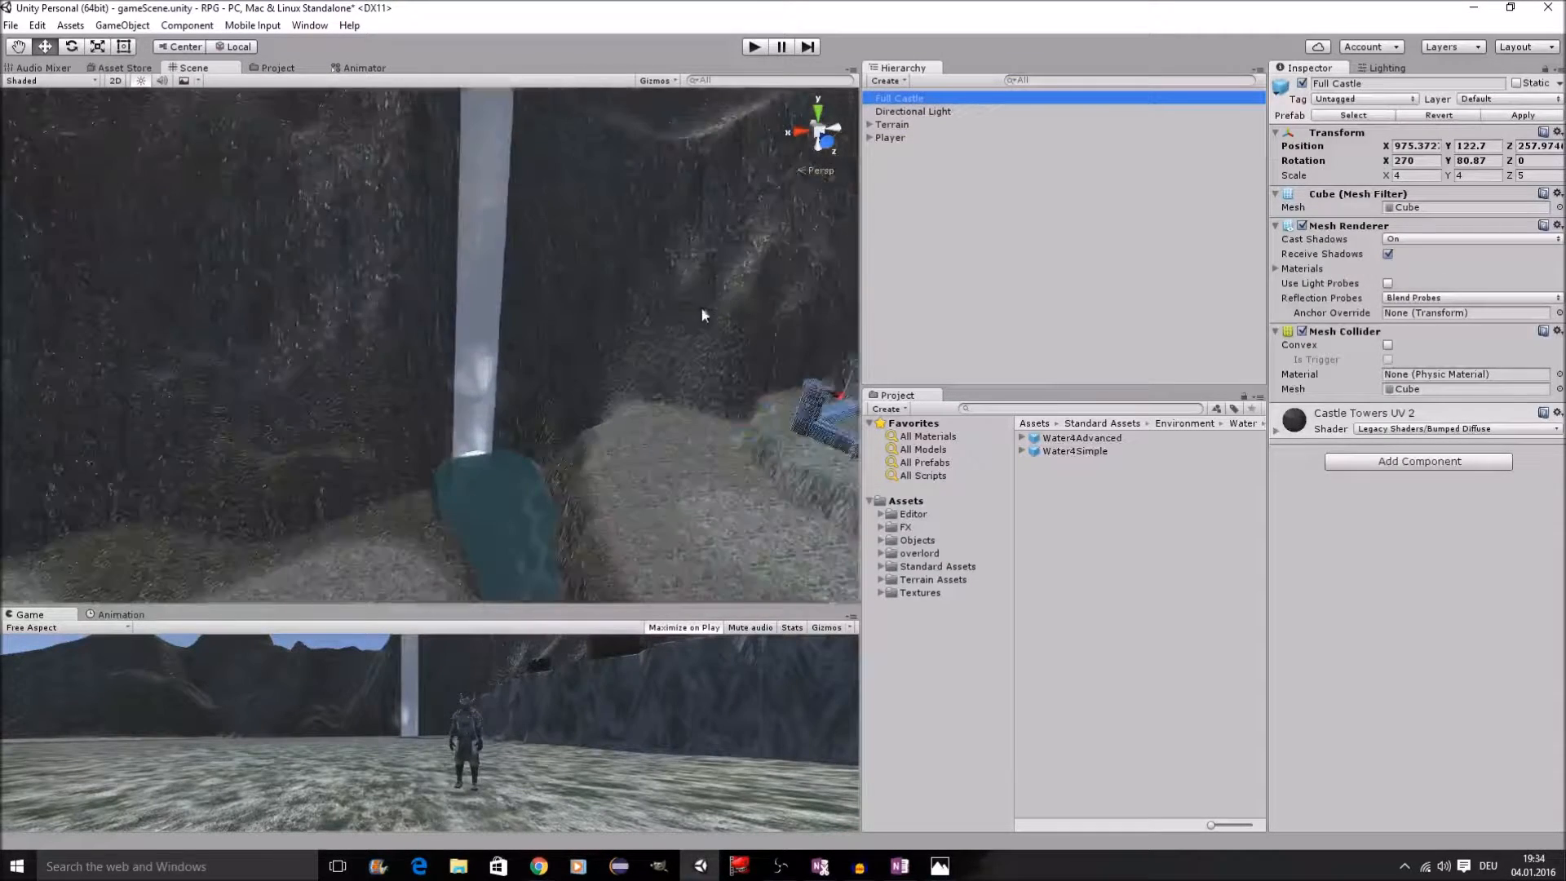
{"action": "scroll", "coordinate": [698, 311], "scroll_direction": "down", "scroll_amount": 2}
{"action": "scroll", "coordinate": [692, 315], "scroll_direction": "down", "scroll_amount": 3}
{"action": "middle_click_drag", "start_coordinate": [691, 315], "coordinate": [608, 312]}
{"action": "scroll", "coordinate": [604, 313], "scroll_direction": "up", "scroll_amount": 3}
{"action": "left_click", "coordinate": [888, 81]}
{"action": "left_click", "coordinate": [924, 99]}
{"action": "left_click", "coordinate": [915, 160]}
{"action": "left_click", "coordinate": [914, 153]}
{"action": "left_click", "coordinate": [909, 152]}
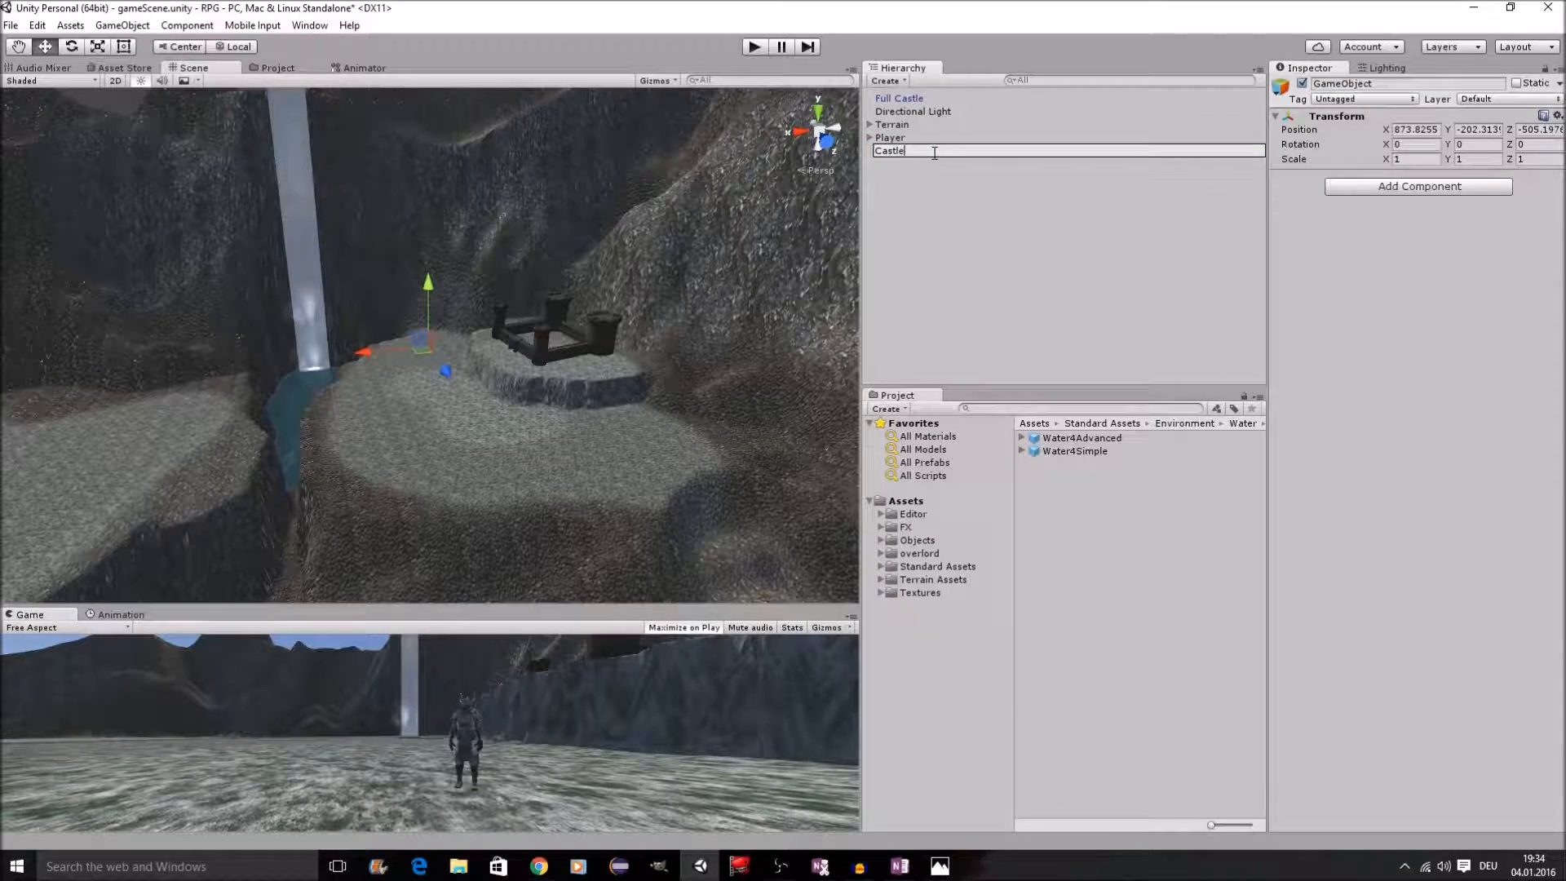
{"action": "key", "text": "Return"}
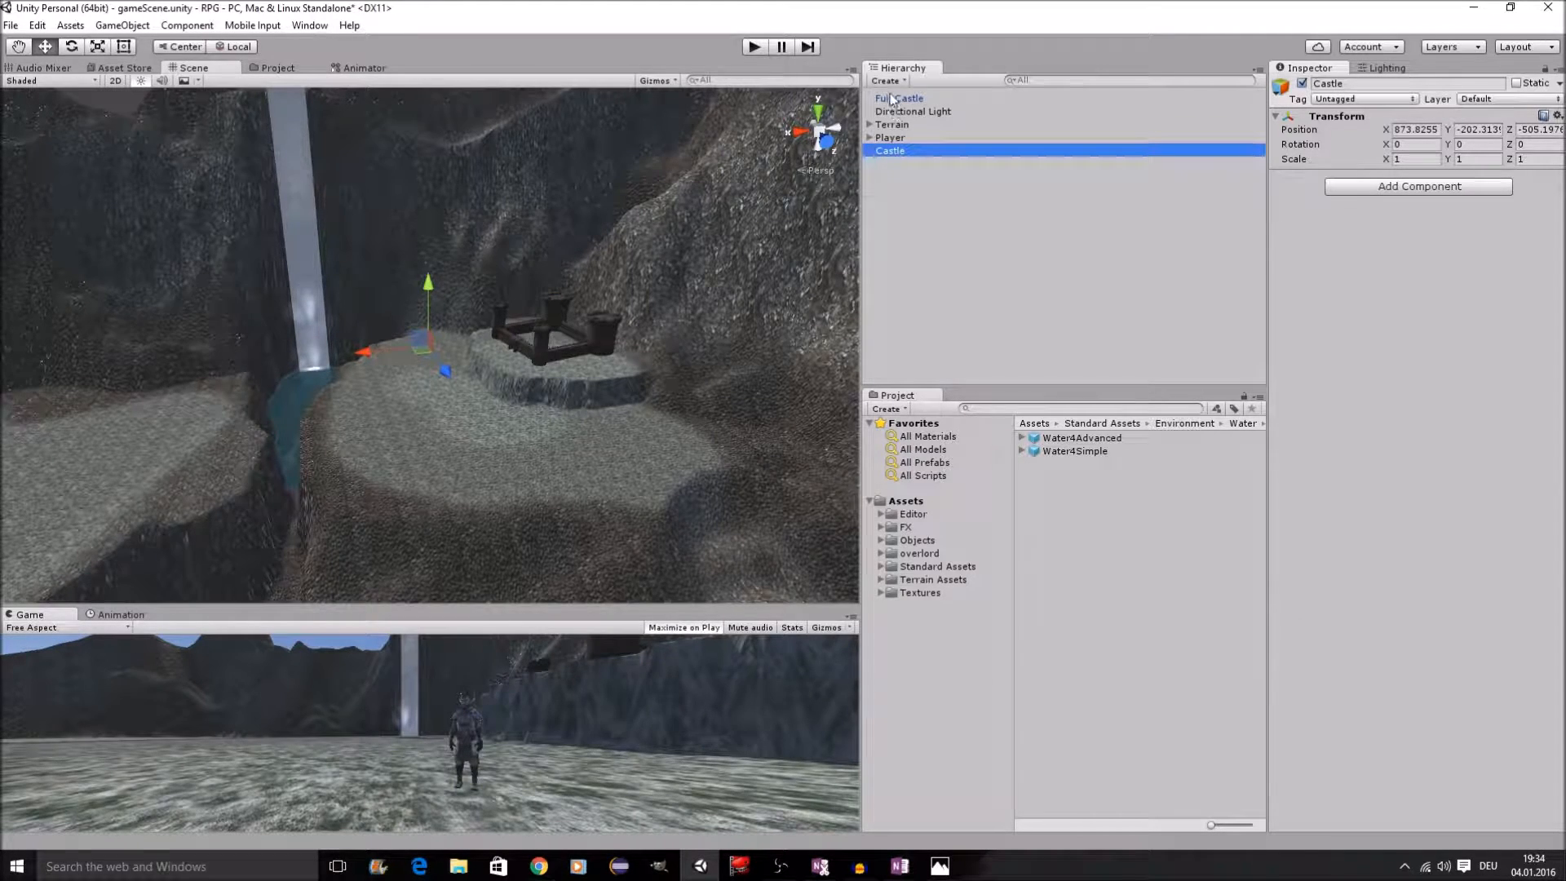
Step: Make the empty Castle object a child of Full Castle and open its Transform component's options
{"action": "left_click_drag", "start_coordinate": [908, 151], "coordinate": [911, 104]}
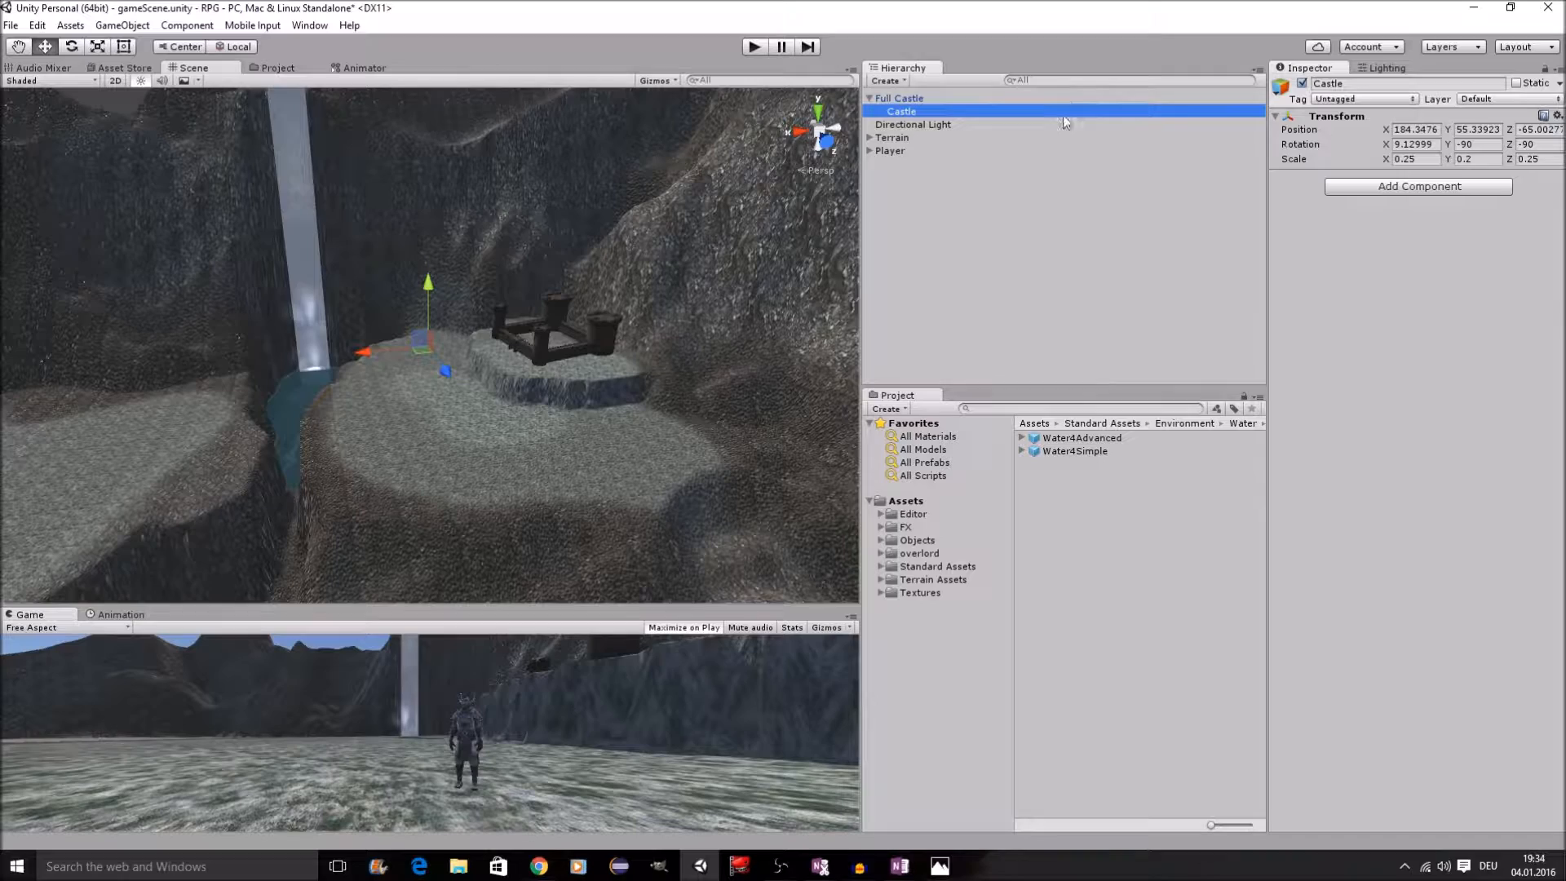
{"action": "left_click", "coordinate": [1557, 115]}
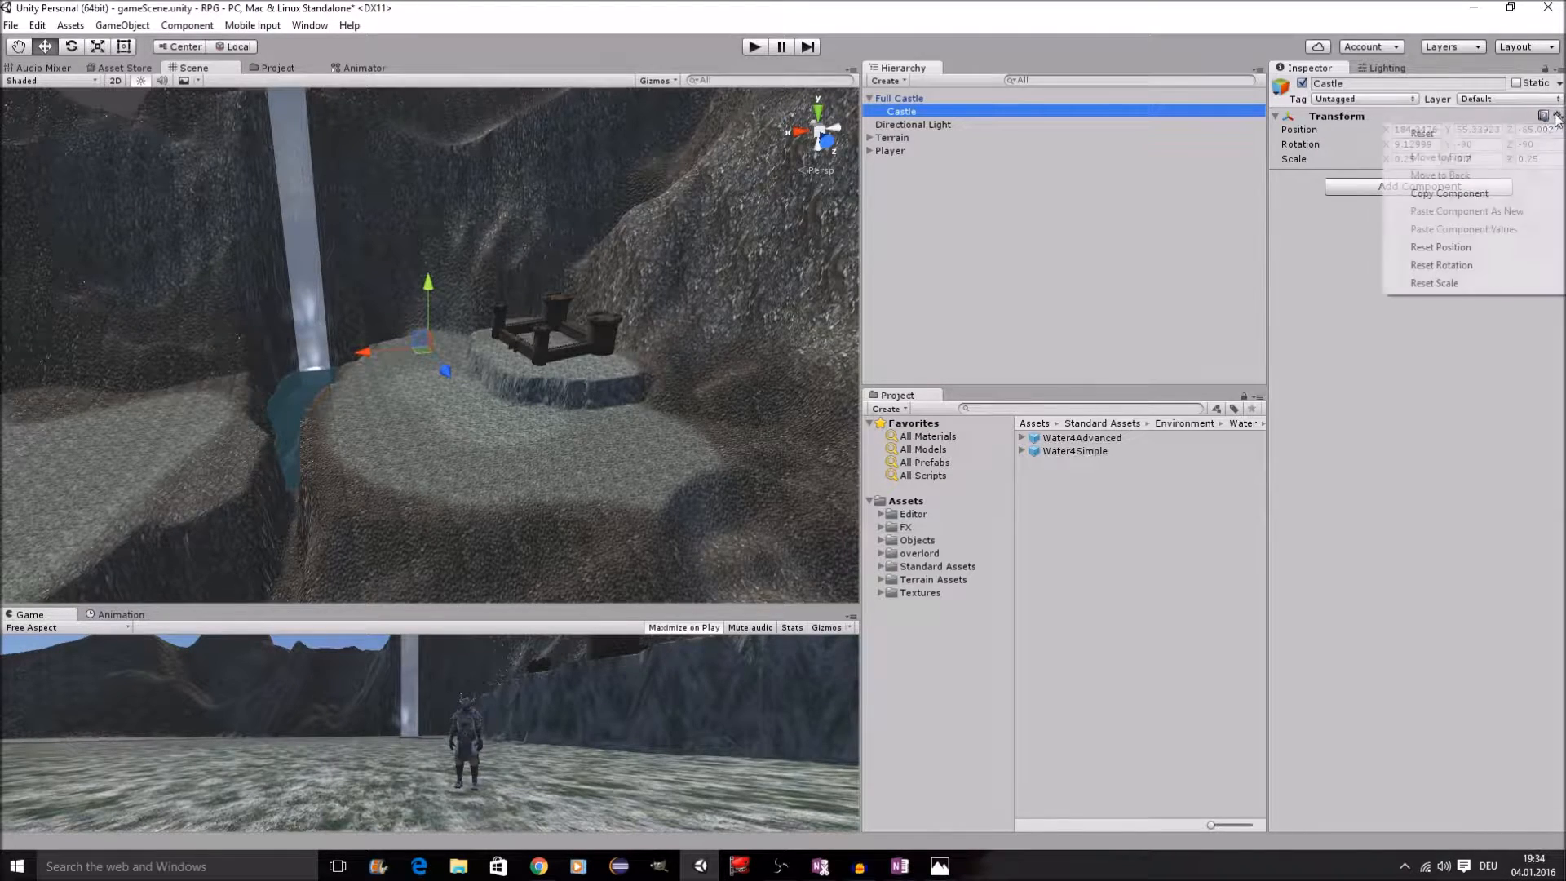
Step: Move the Castle object out of Full Castle to the hierarchy's top level and set its scale to 1 on all axes
{"action": "left_click", "coordinate": [1491, 131]}
{"action": "left_click_drag", "start_coordinate": [894, 114], "coordinate": [901, 92]}
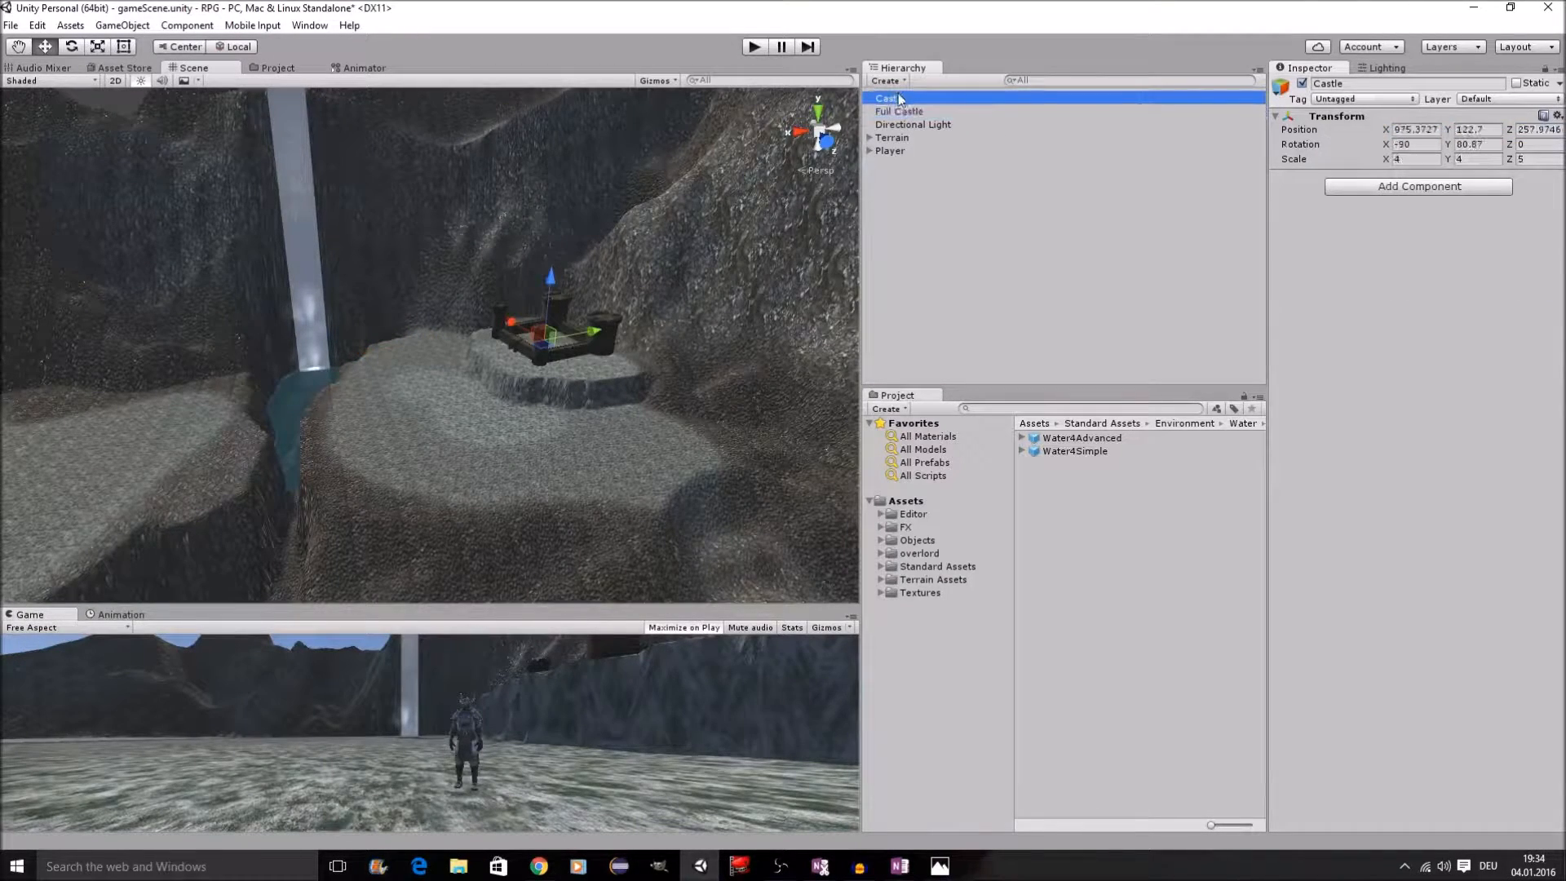
{"action": "left_click", "coordinate": [903, 106]}
{"action": "left_click", "coordinate": [916, 100]}
{"action": "left_click", "coordinate": [1440, 160]}
{"action": "type", "text": "1"}
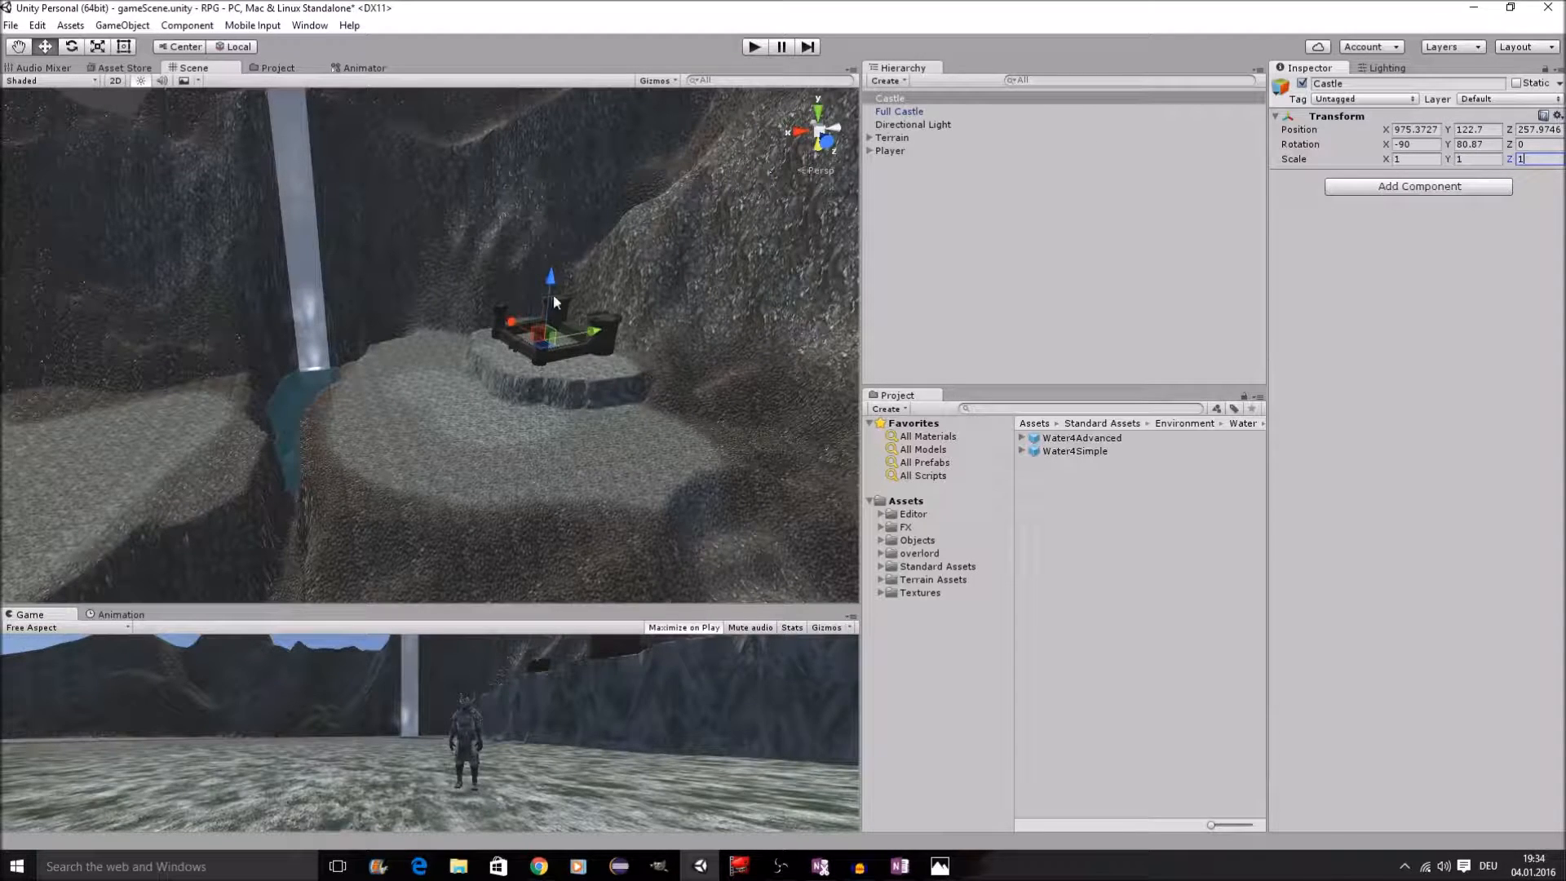
Step: Make Full Castle a child of the Castle object and check the transforms of both objects
{"action": "left_click_drag", "start_coordinate": [909, 113], "coordinate": [908, 98]}
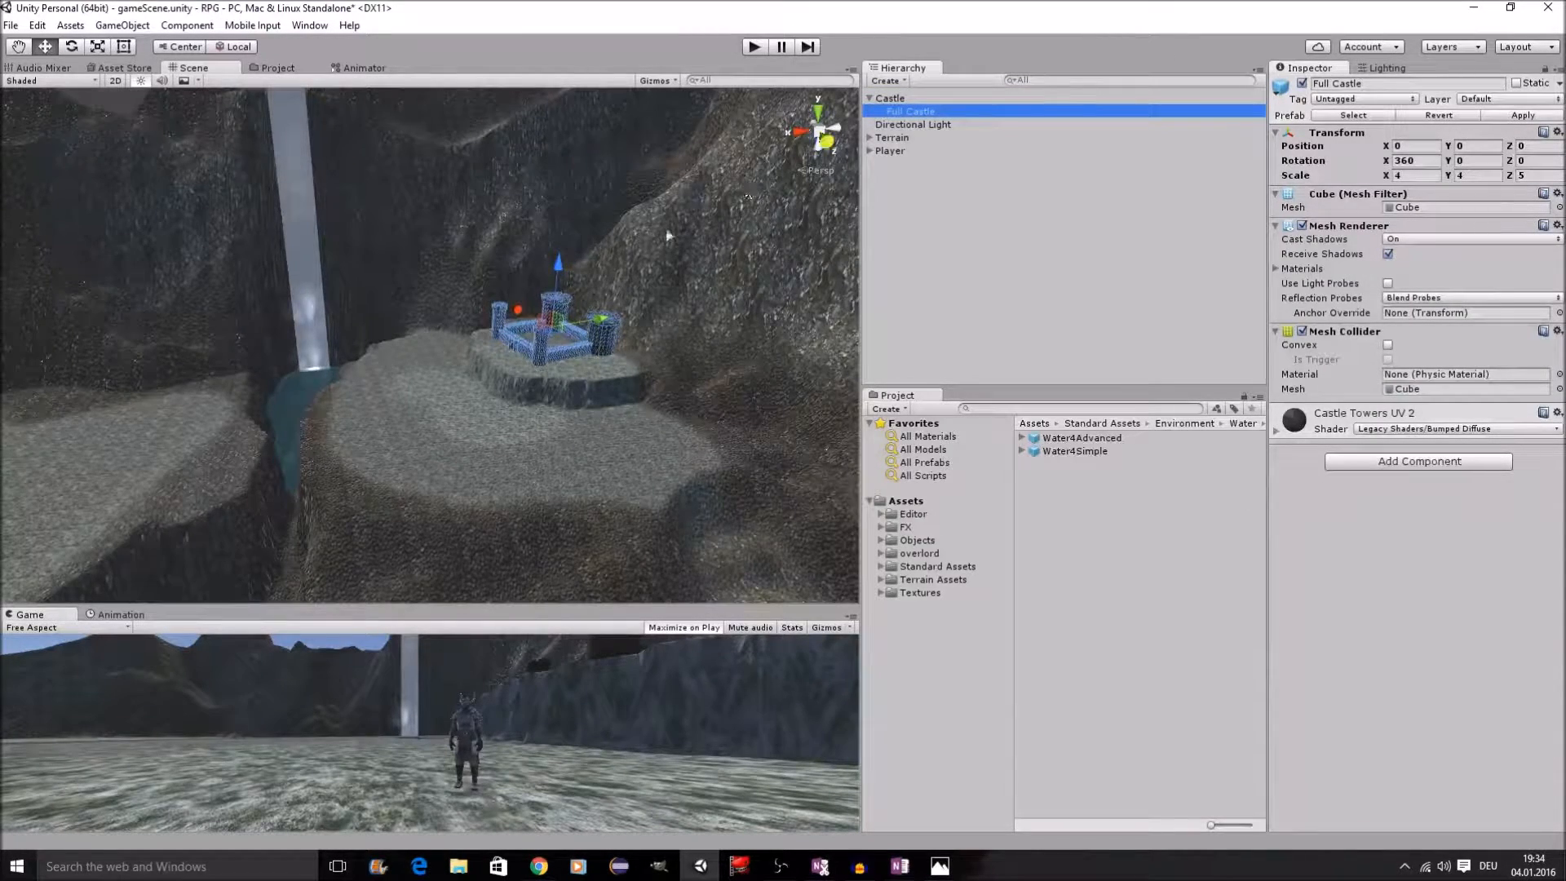
{"action": "scroll", "coordinate": [669, 235], "scroll_direction": "down", "scroll_amount": 15}
{"action": "scroll", "coordinate": [596, 238], "scroll_direction": "up", "scroll_amount": 5}
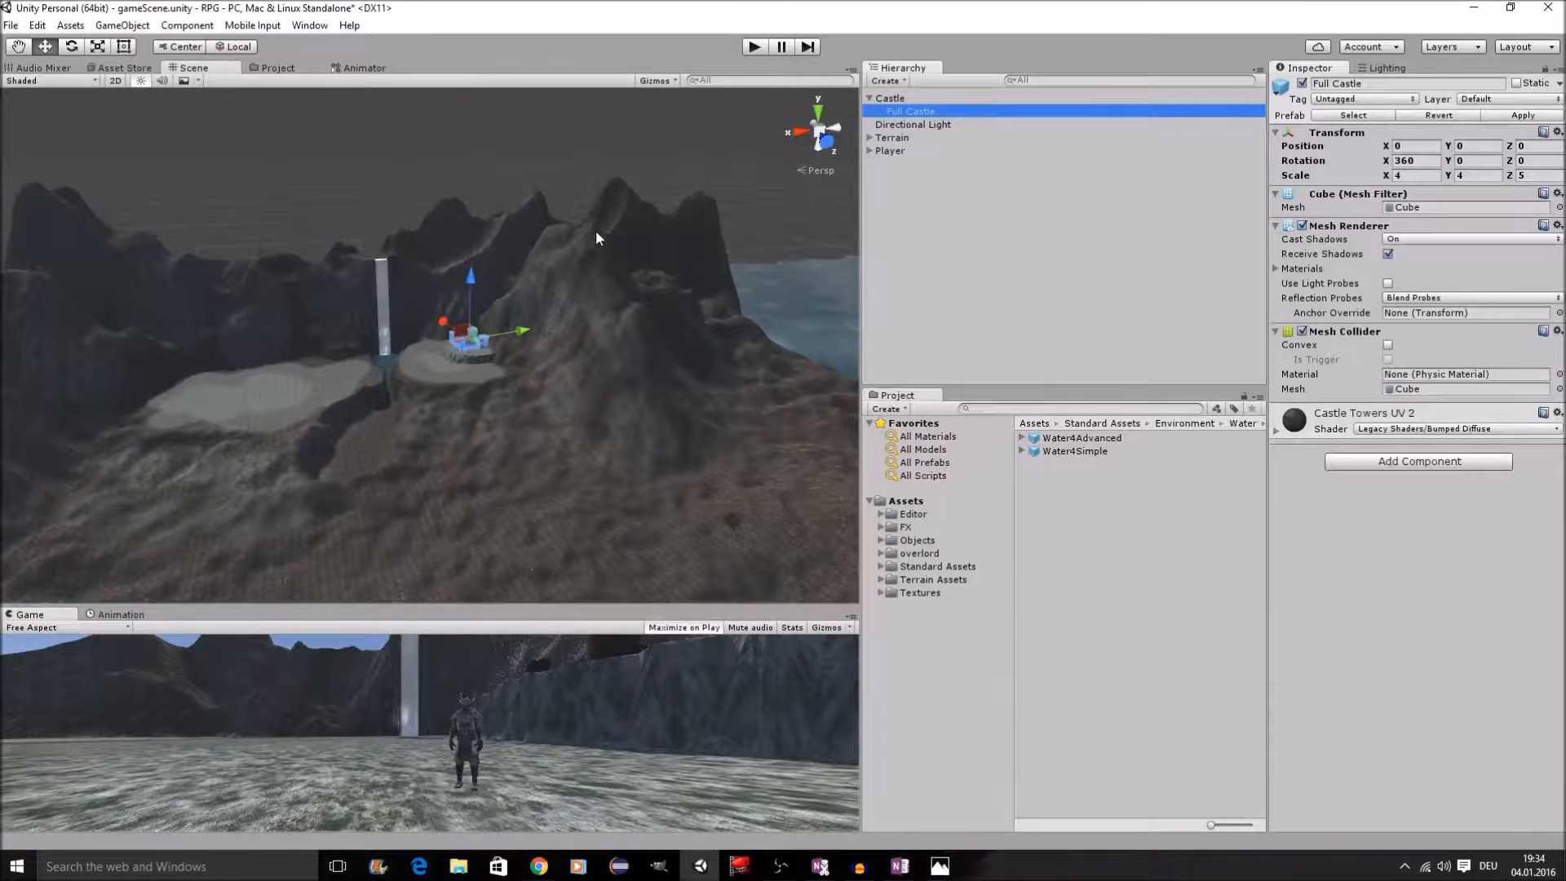
{"action": "left_click", "coordinate": [893, 100]}
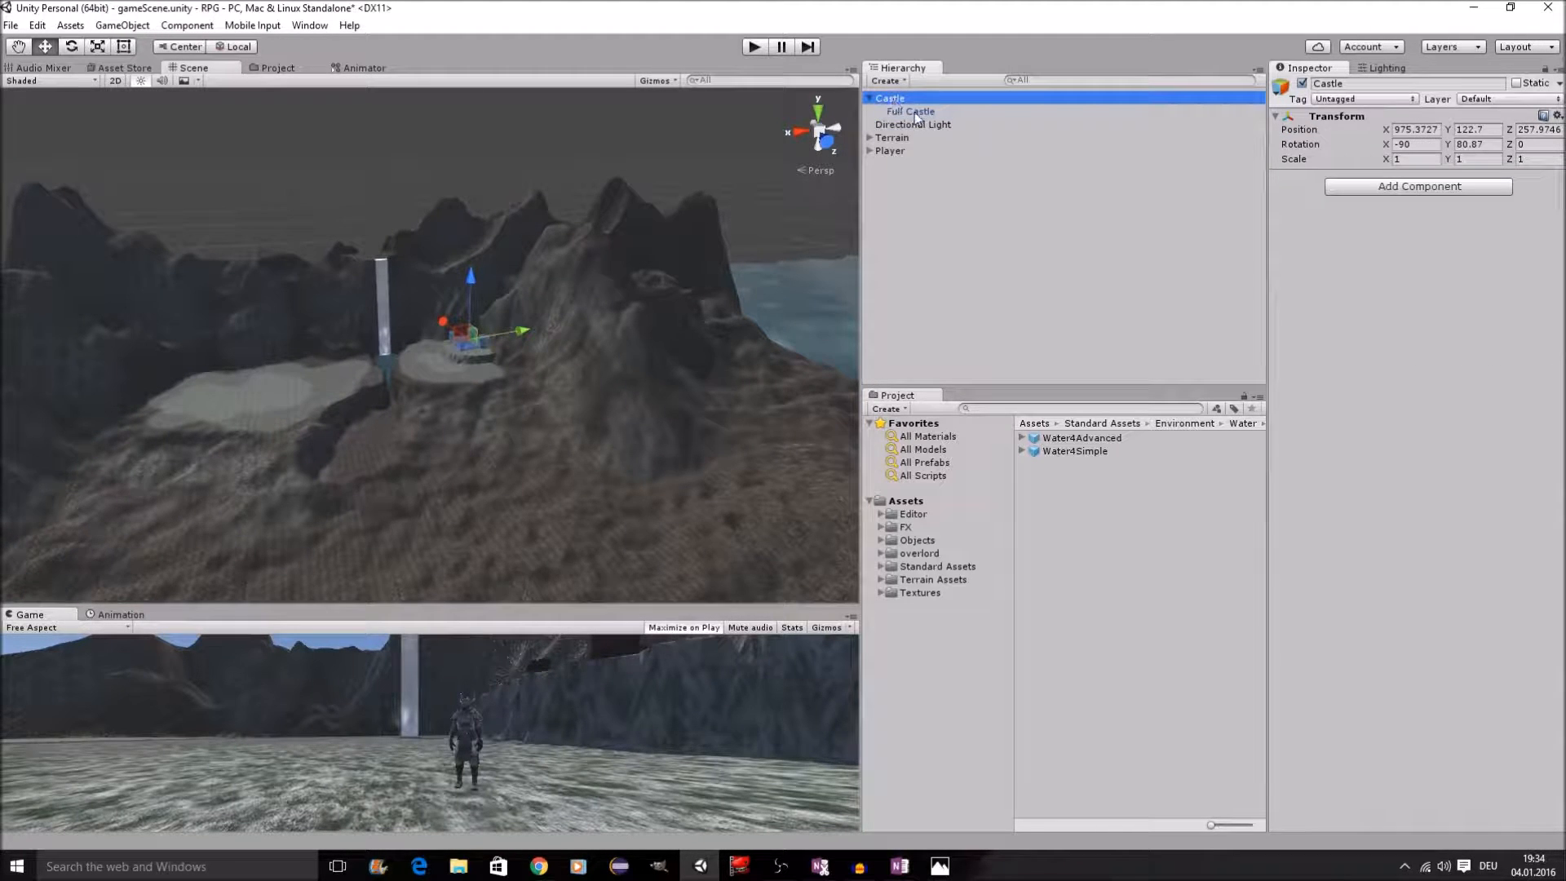
{"action": "left_click", "coordinate": [914, 112]}
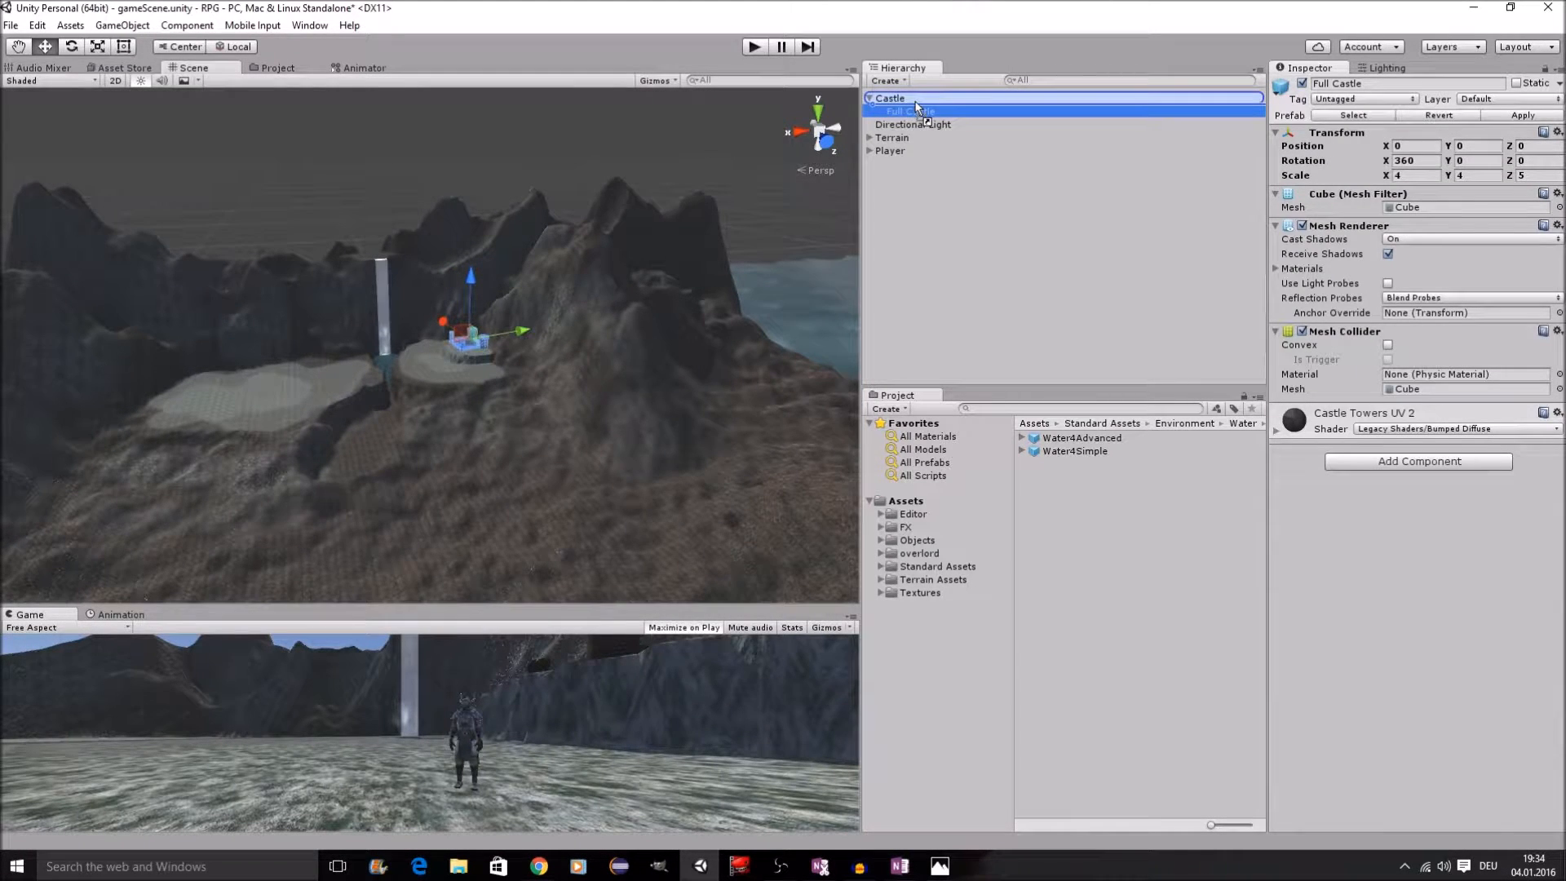
{"action": "scroll", "coordinate": [604, 242], "scroll_direction": "up", "scroll_amount": 2}
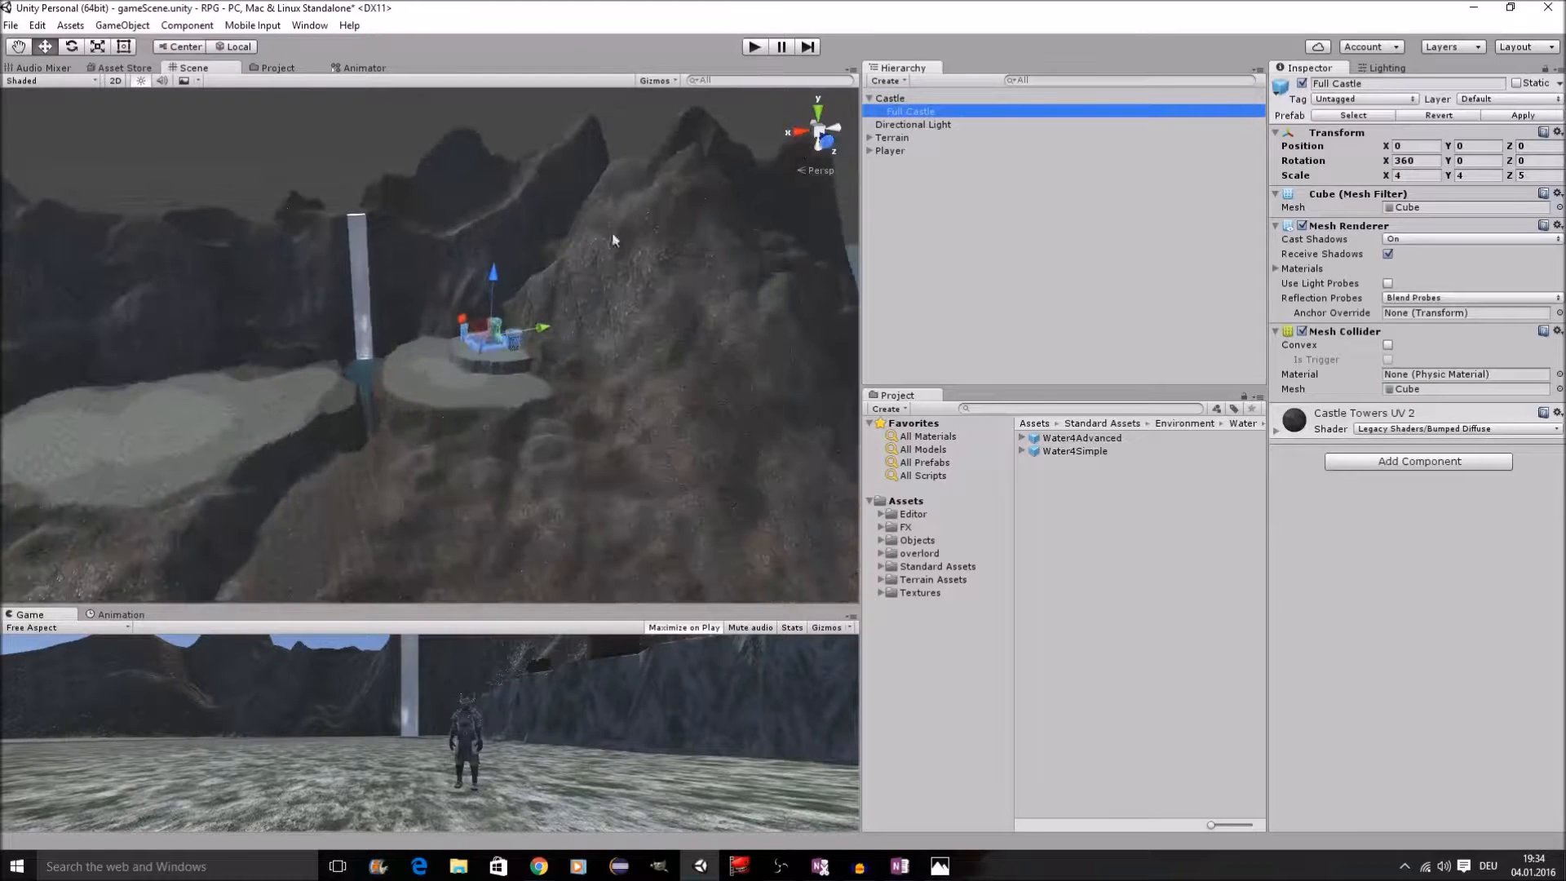
Step: Try to separate Full Castle from Castle, reset Castle's transform, and nest Castle under Full Castle
{"action": "left_click_drag", "start_coordinate": [920, 115], "coordinate": [912, 97]}
{"action": "left_click", "coordinate": [896, 113]}
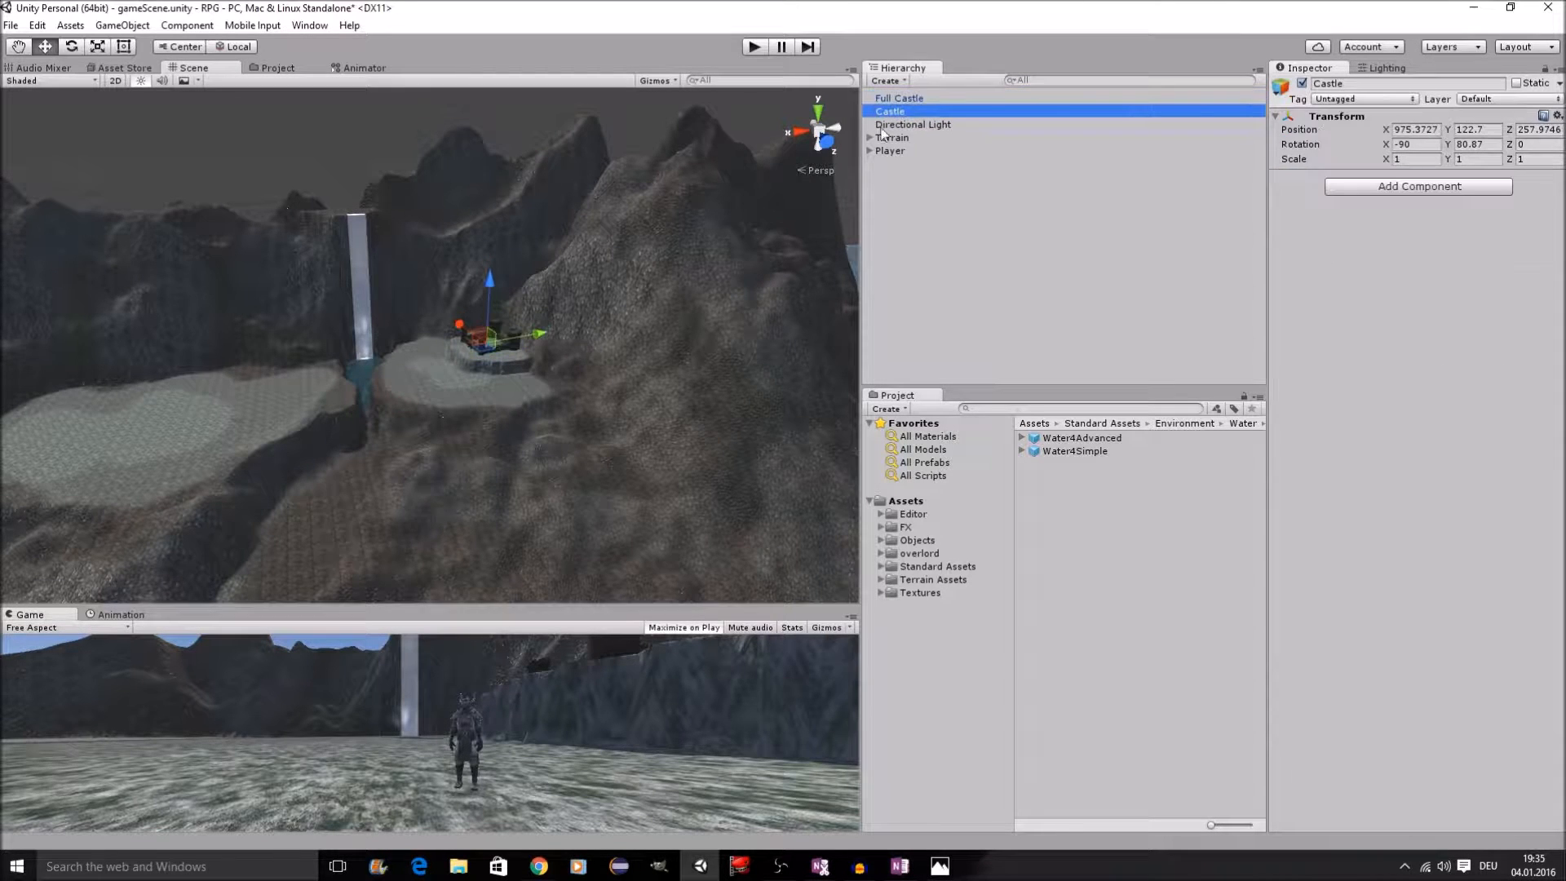
{"action": "left_click", "coordinate": [1558, 115]}
{"action": "left_click", "coordinate": [1420, 134]}
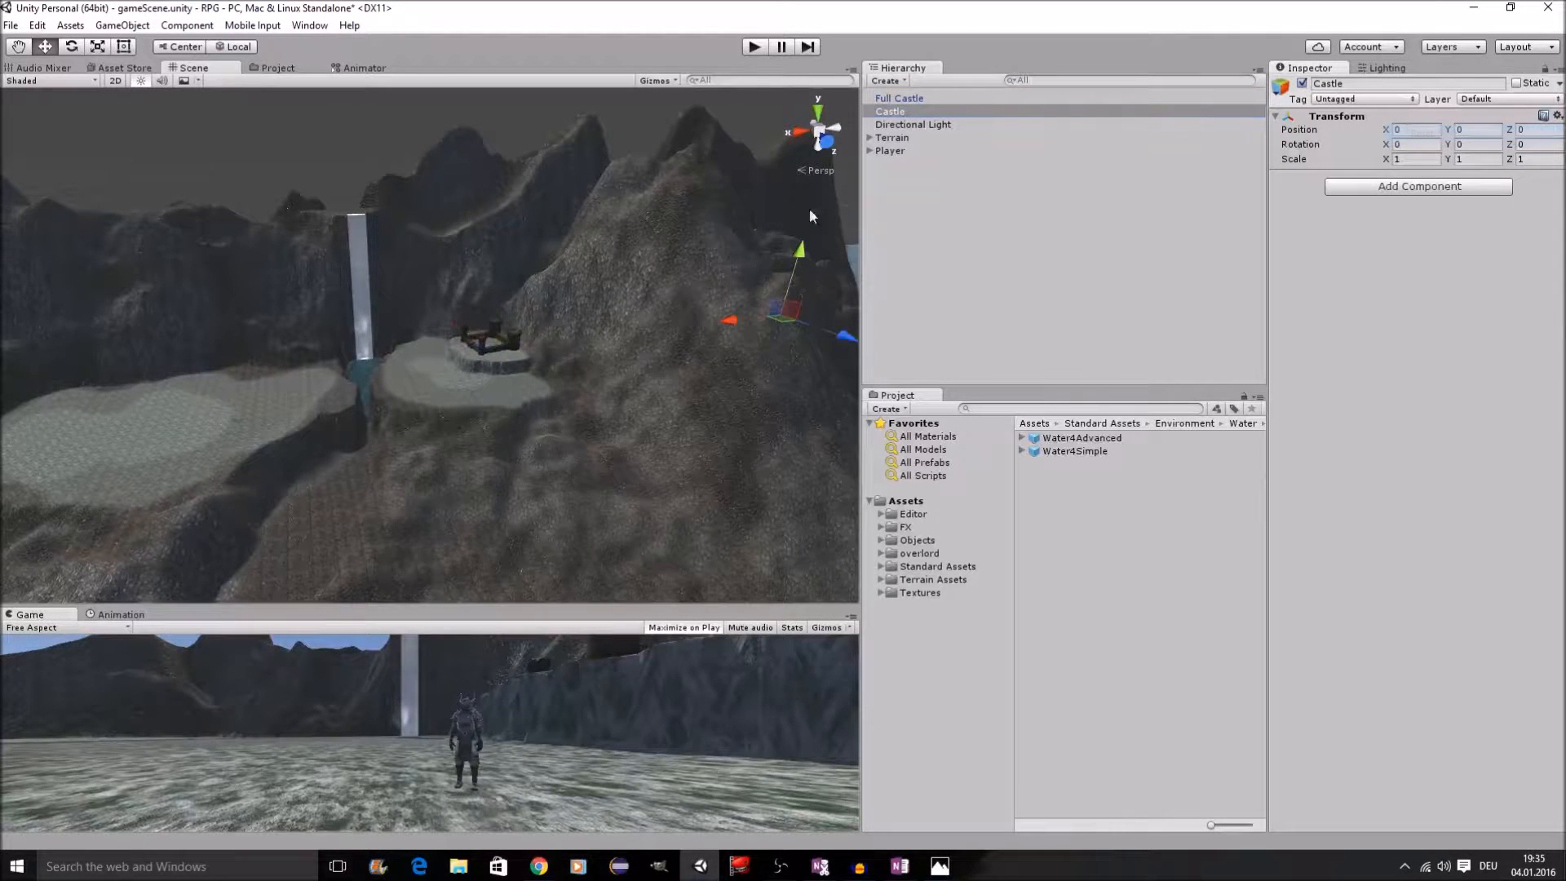
{"action": "left_click_drag", "start_coordinate": [899, 114], "coordinate": [900, 99]}
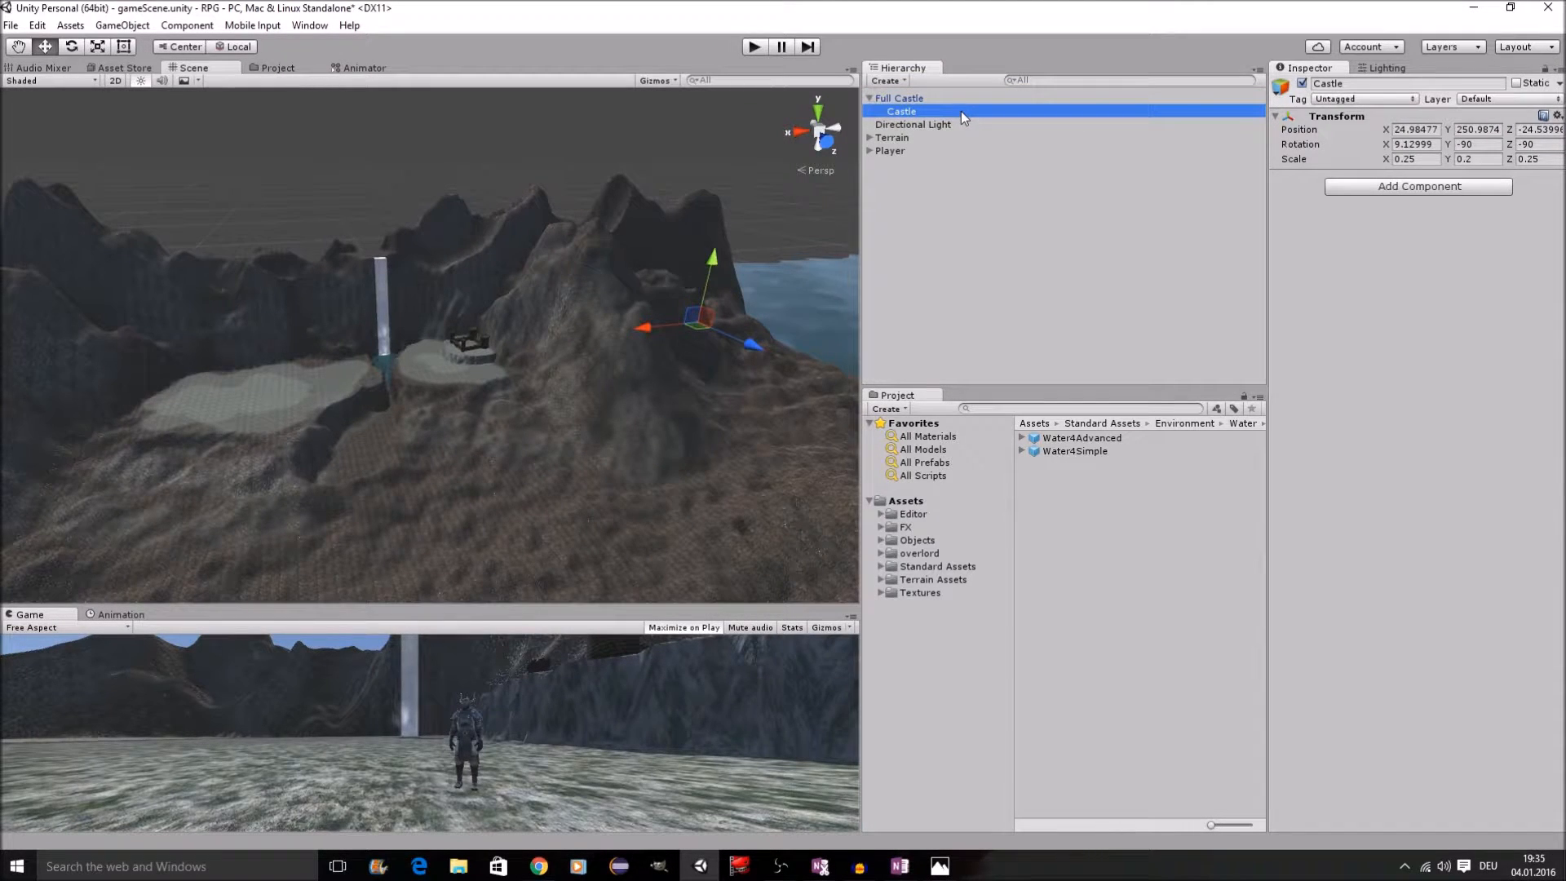
Step: Undo the reversed nesting, the transform reset and the separation of the two castle objects
{"action": "key", "text": "ctrl+z"}
{"action": "key", "text": "ctrl+z"}
{"action": "key", "text": "ctrl+z"}
{"action": "key", "text": "ctrl+z"}
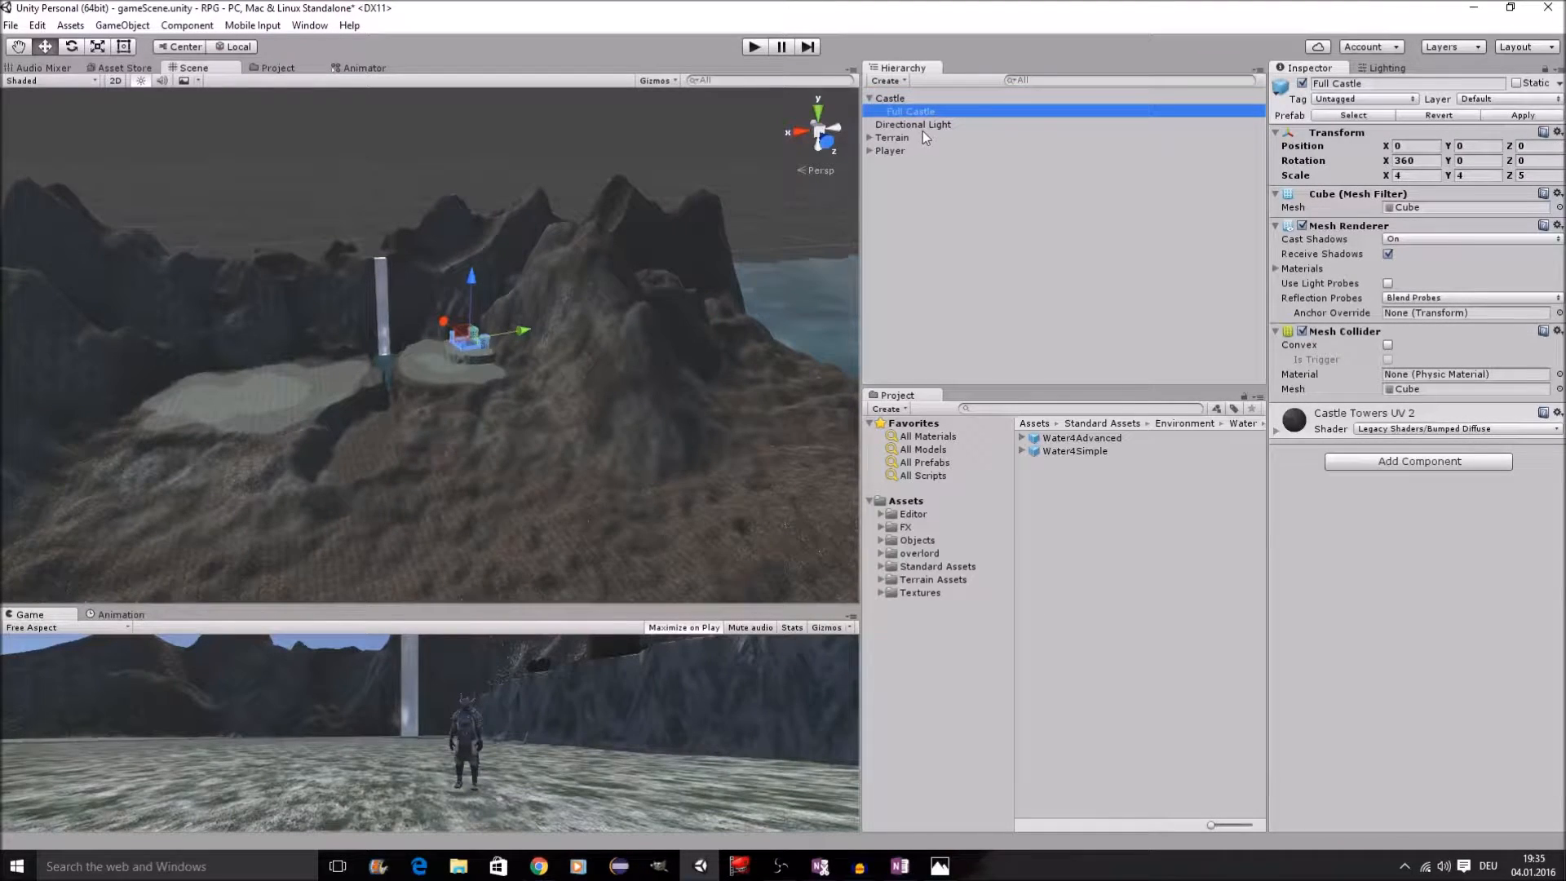
Step: Collapse the Castle group in the hierarchy and examine the castle plateau and waterfall area in the scene
{"action": "key", "text": "f"}
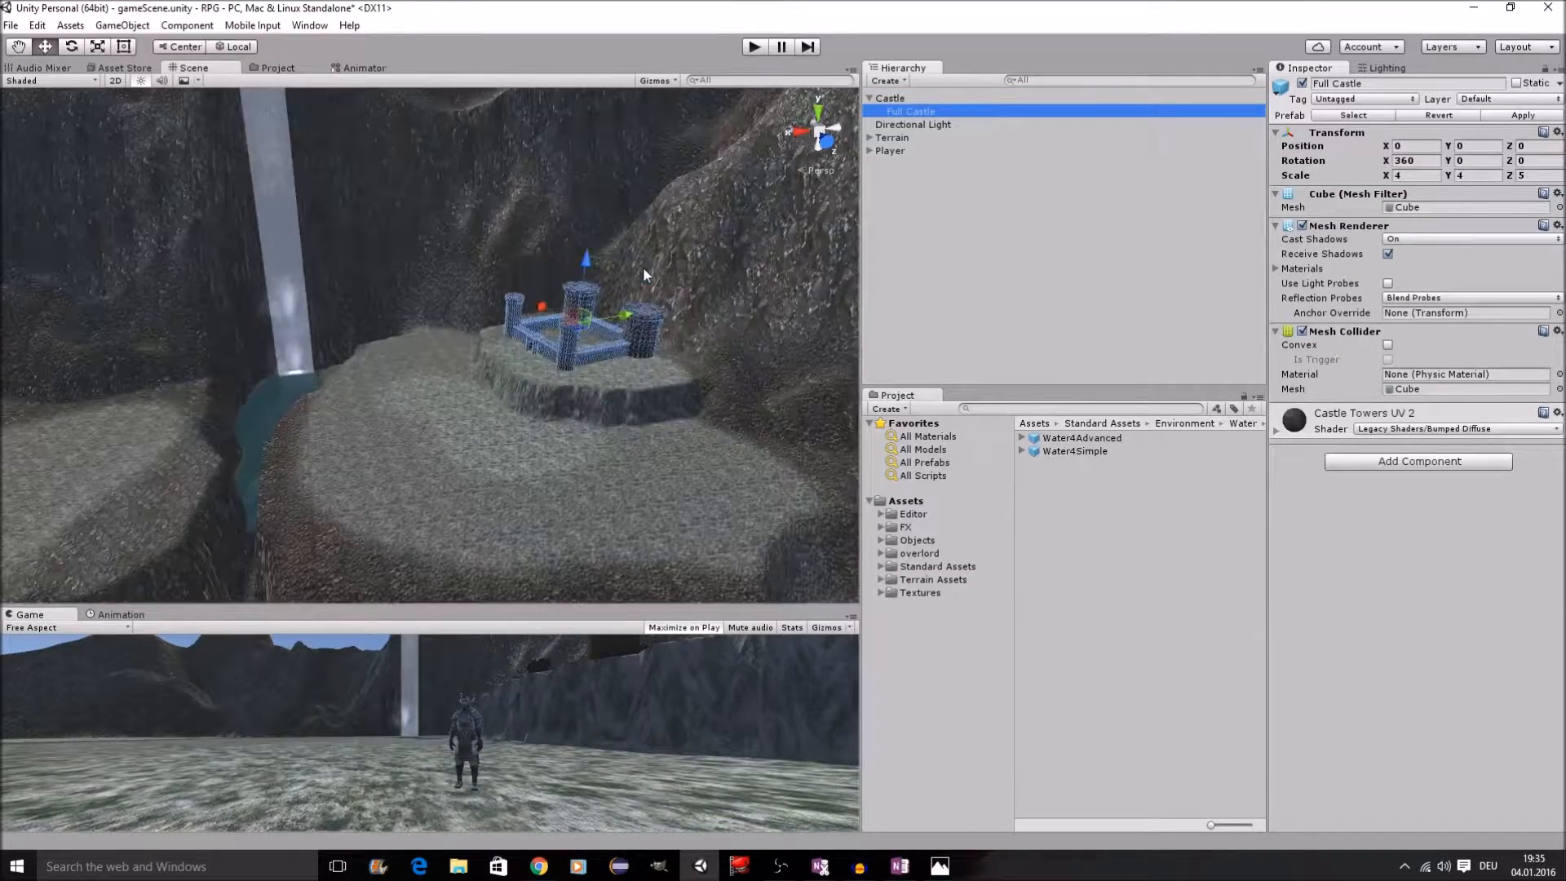
{"action": "left_click", "coordinate": [870, 97]}
{"action": "scroll", "coordinate": [589, 275], "scroll_direction": "down", "scroll_amount": 4}
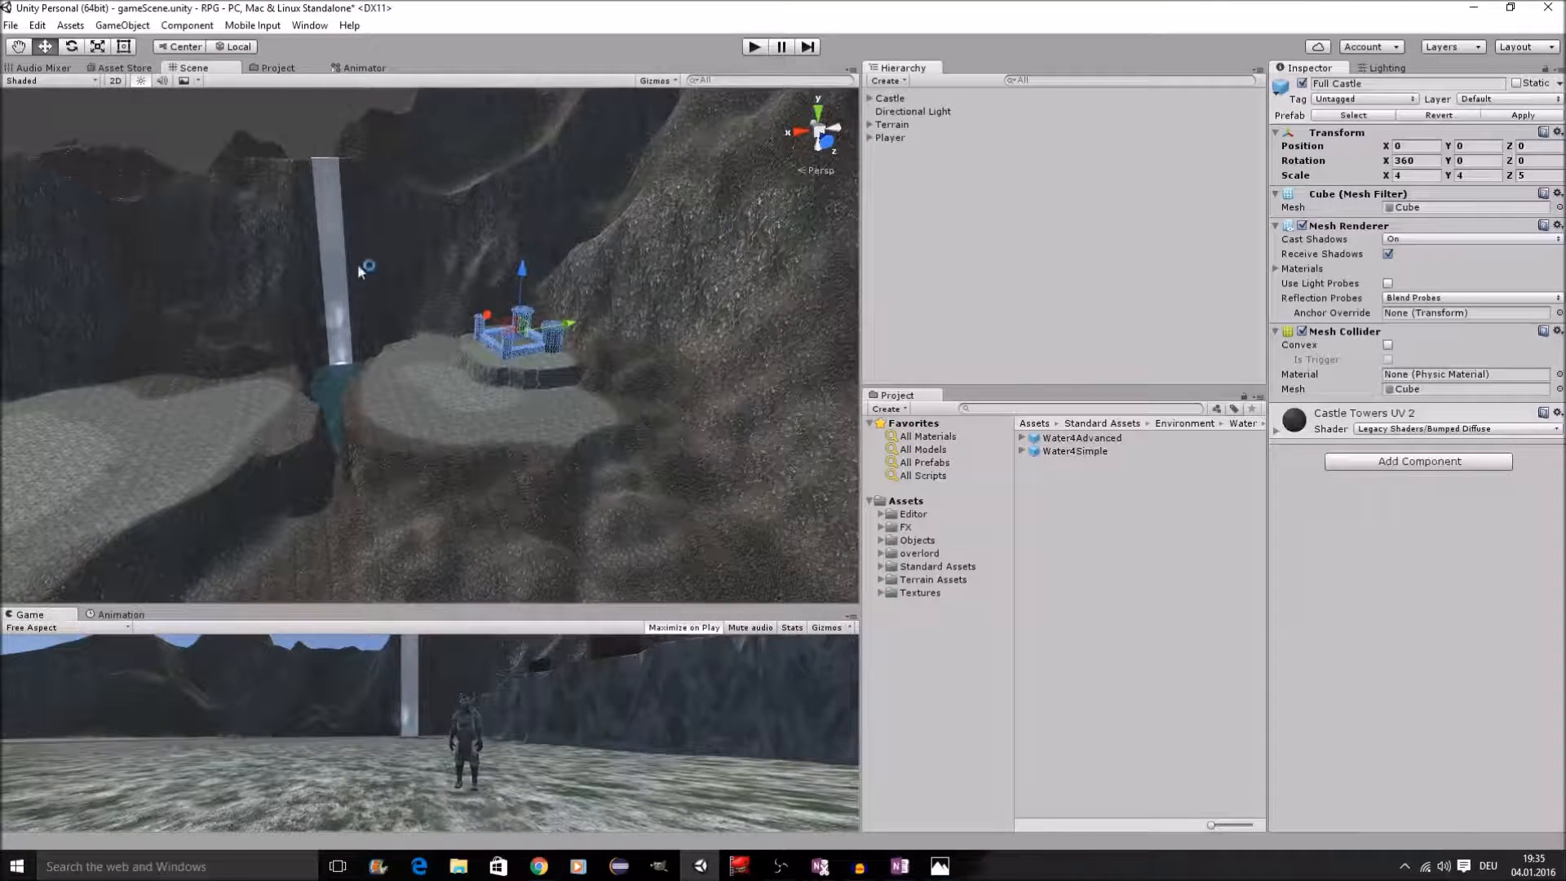
{"action": "scroll", "coordinate": [628, 296], "scroll_direction": "up", "scroll_amount": 5}
{"action": "scroll", "coordinate": [643, 308], "scroll_direction": "down", "scroll_amount": 1}
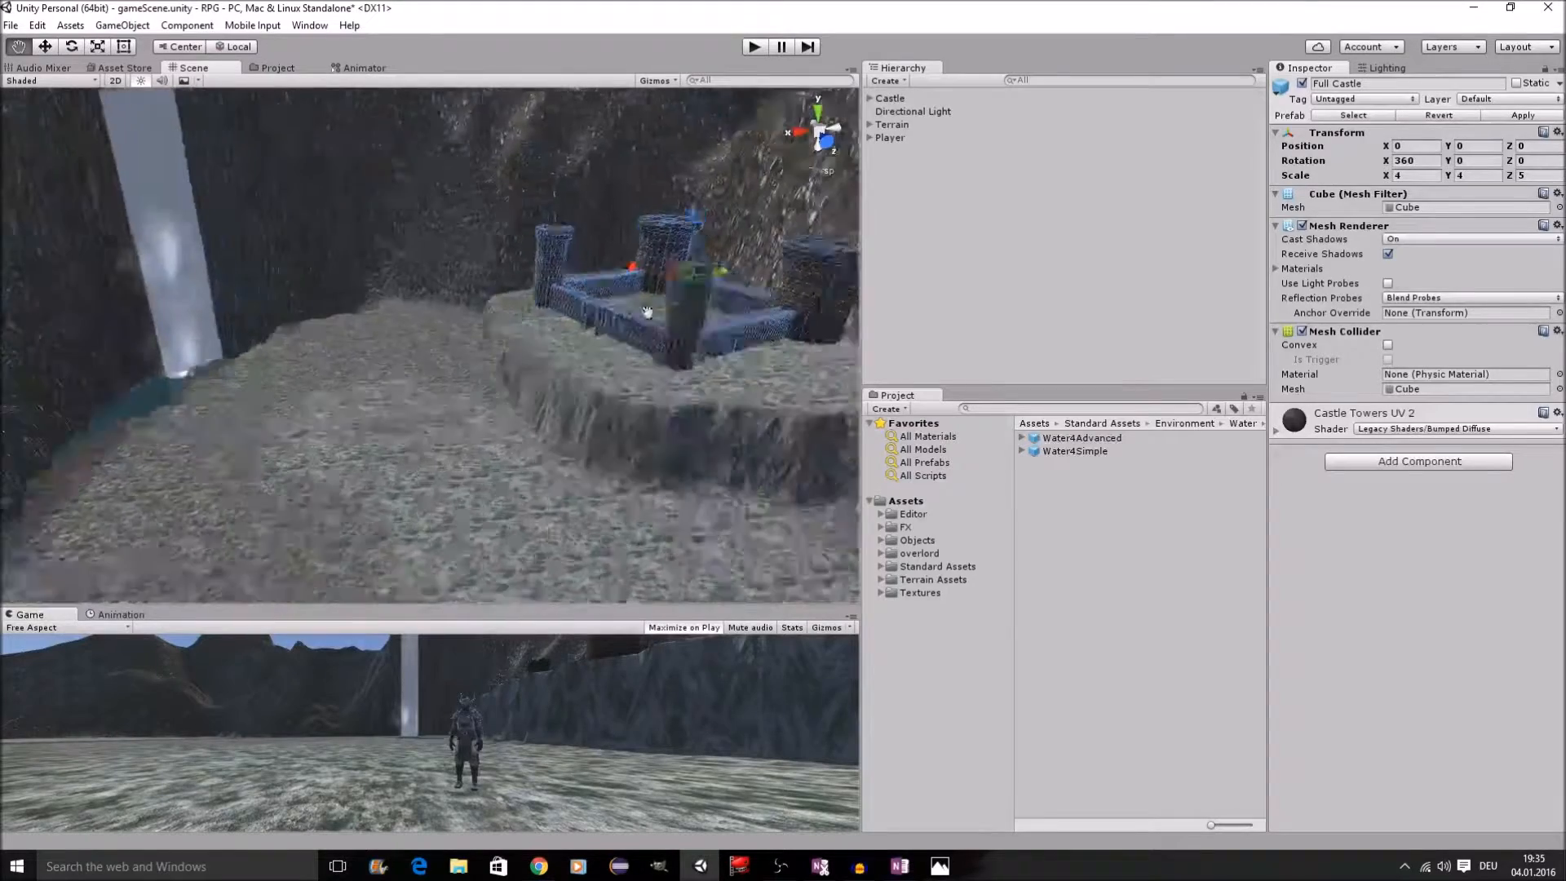
{"action": "middle_click_drag", "start_coordinate": [647, 311], "coordinate": [599, 301]}
{"action": "scroll", "coordinate": [598, 301], "scroll_direction": "down", "scroll_amount": 3}
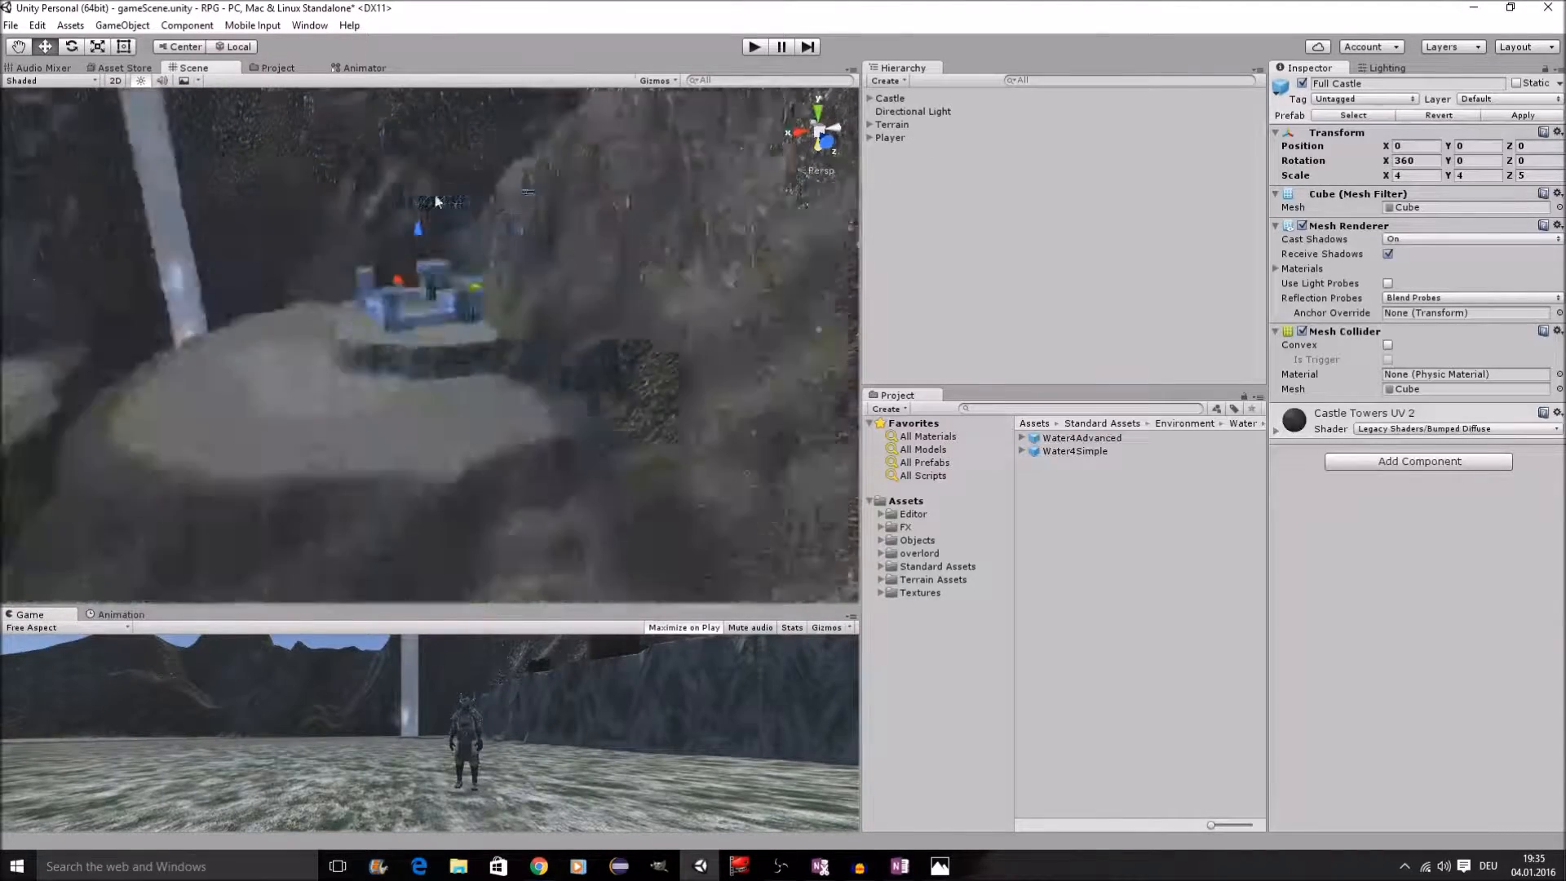
{"action": "scroll", "coordinate": [431, 234], "scroll_direction": "down", "scroll_amount": 3}
{"action": "middle_click_drag", "start_coordinate": [432, 234], "coordinate": [557, 210]}
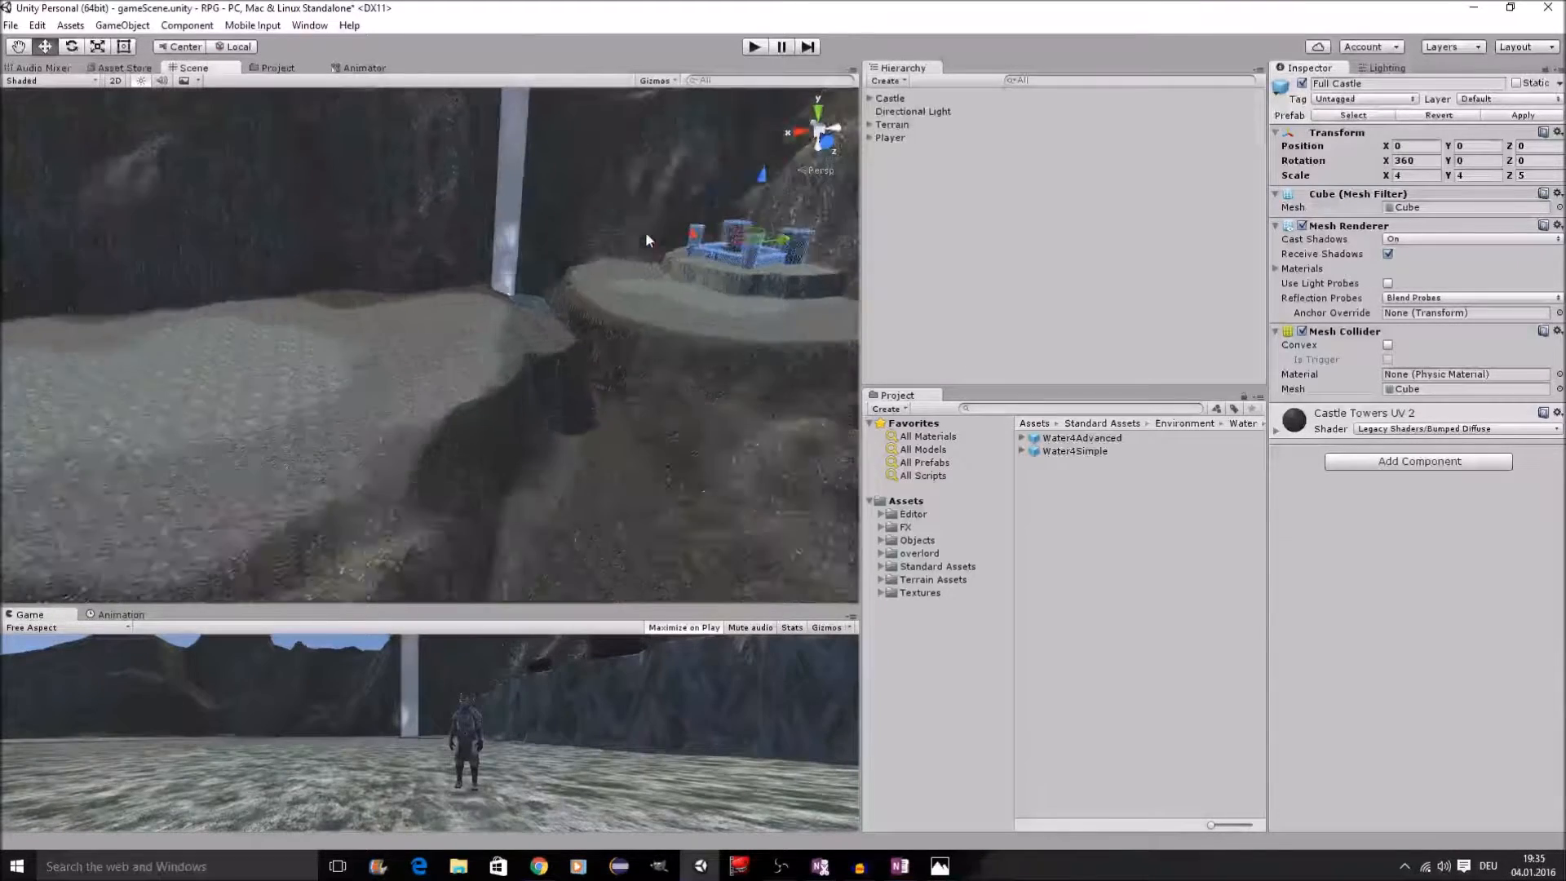
{"action": "middle_click_drag", "start_coordinate": [646, 234], "coordinate": [587, 245]}
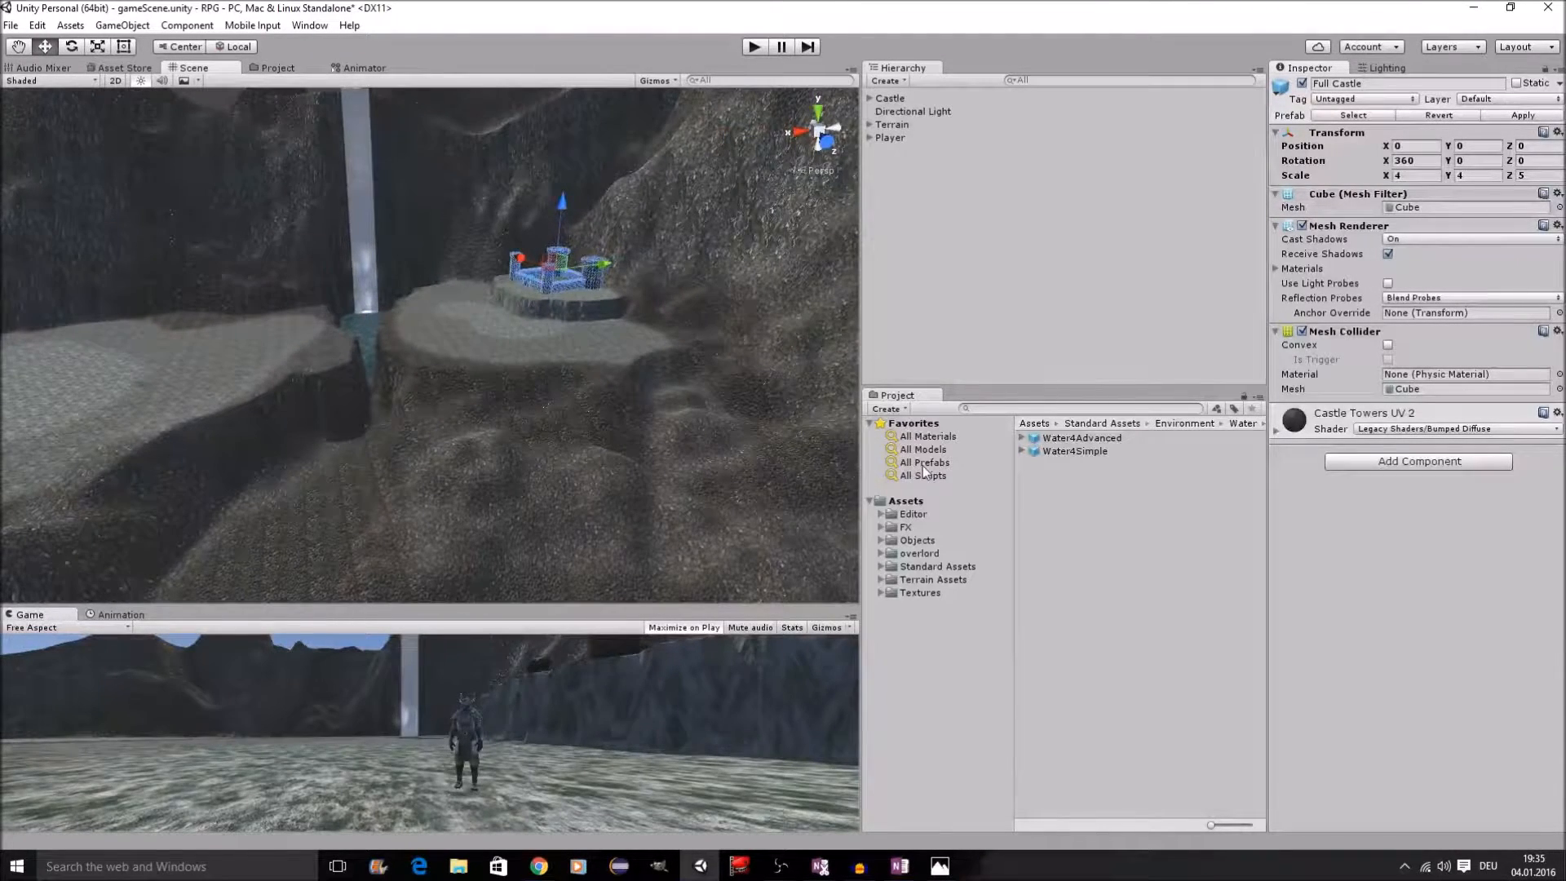
Step: Open the Prefabs folder inside the Day Night Cycle assets under FX
{"action": "left_click", "coordinate": [881, 527]}
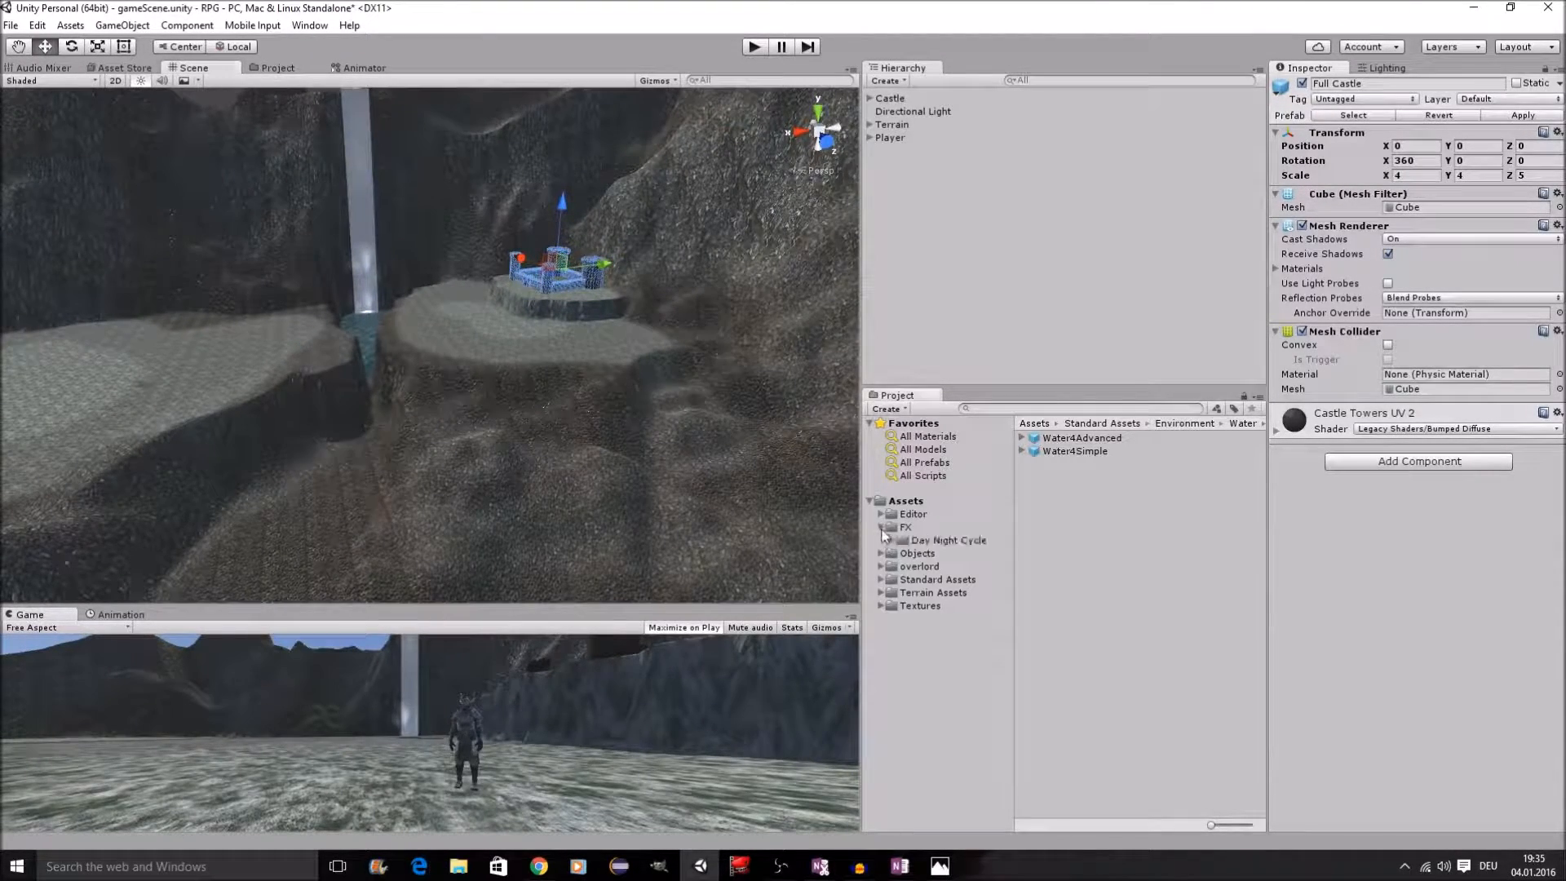
{"action": "left_click", "coordinate": [920, 540]}
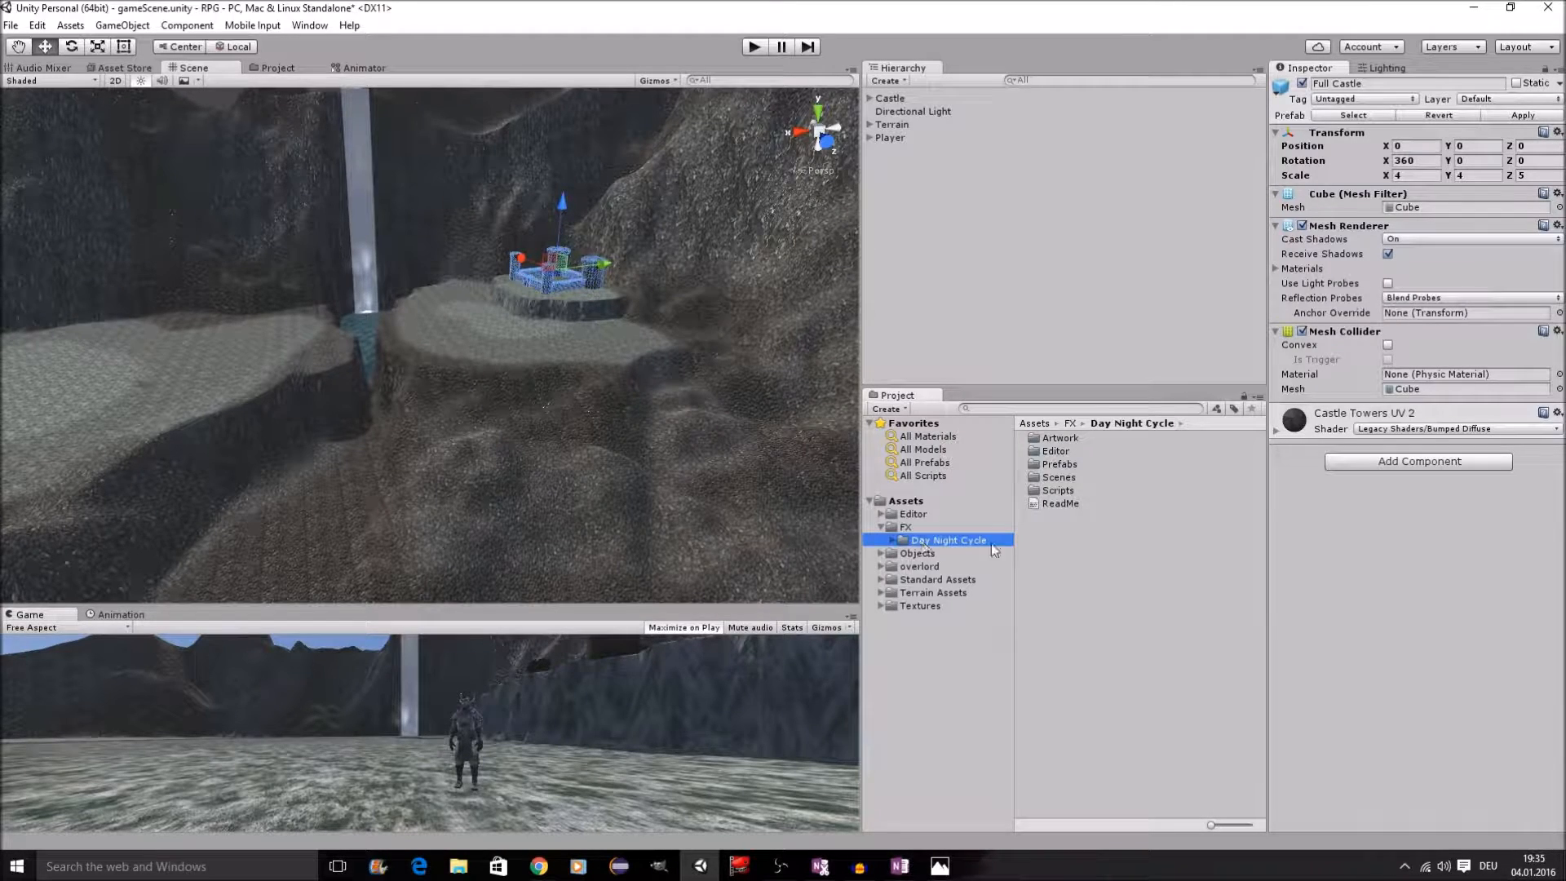
{"action": "left_click", "coordinate": [1061, 466]}
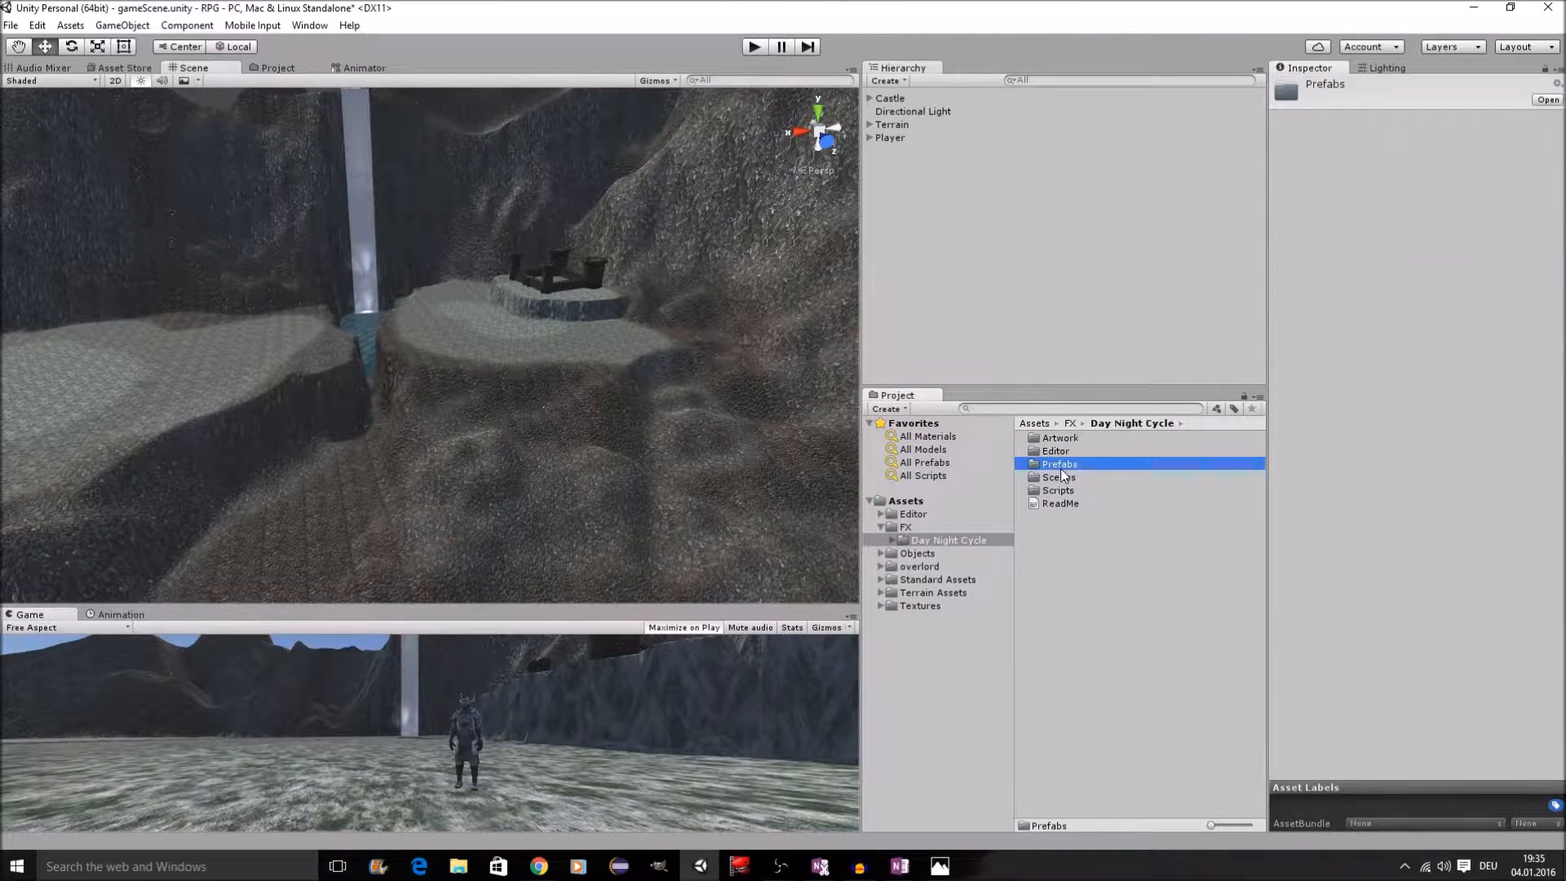
{"action": "left_click", "coordinate": [1061, 466]}
{"action": "double_click", "coordinate": [1038, 469]}
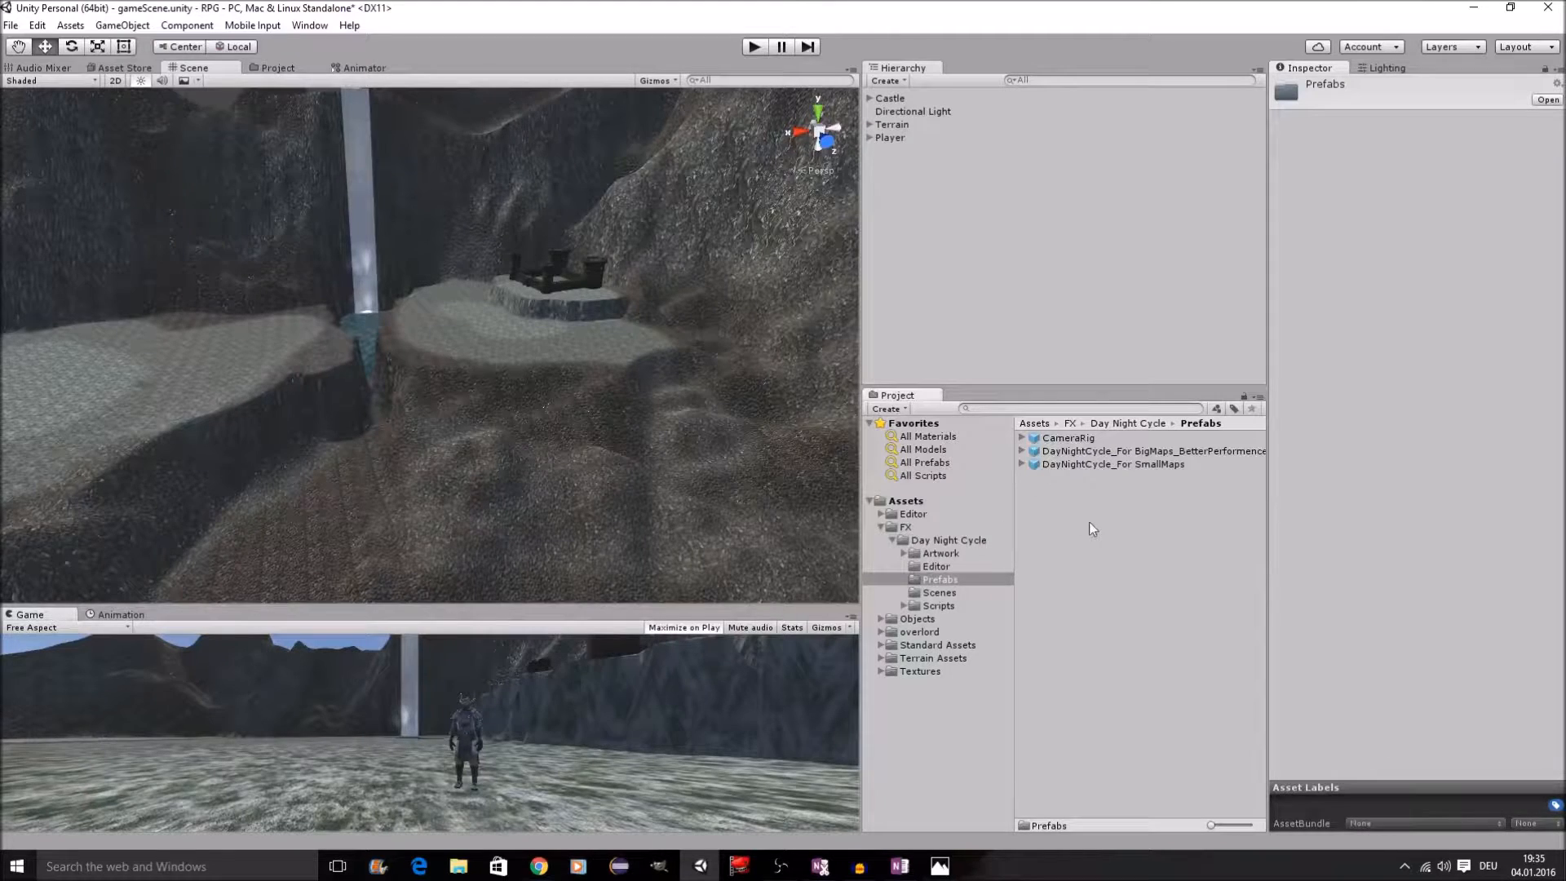
Step: Add the DayNightCycle_For SmallMaps prefab to the scene hierarchy
{"action": "scroll", "coordinate": [629, 359], "scroll_direction": "down", "scroll_amount": 10}
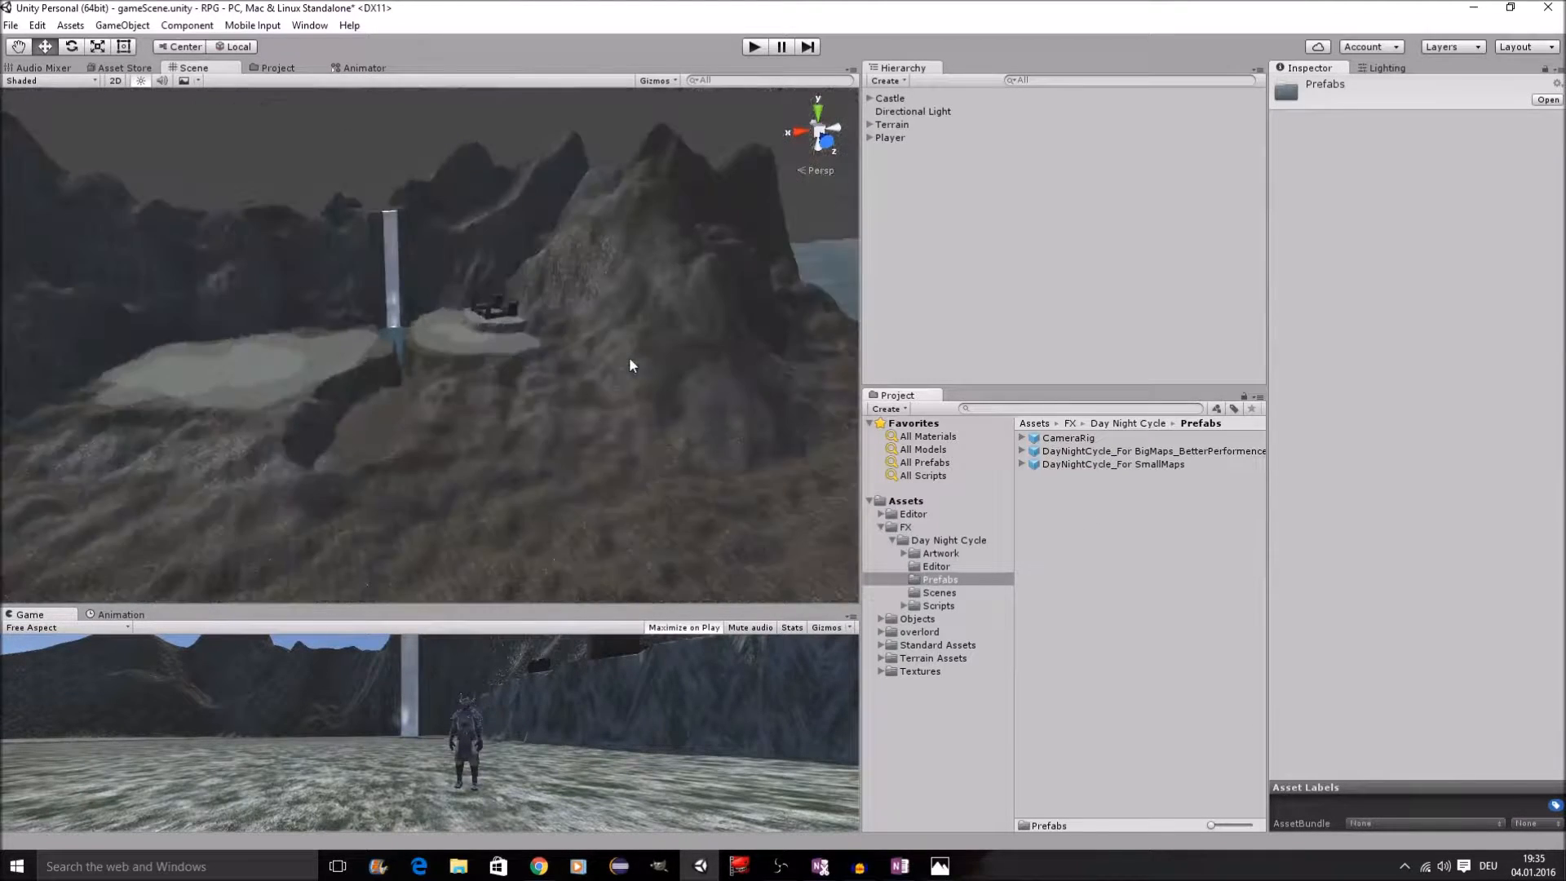
{"action": "scroll", "coordinate": [619, 366], "scroll_direction": "up", "scroll_amount": 8}
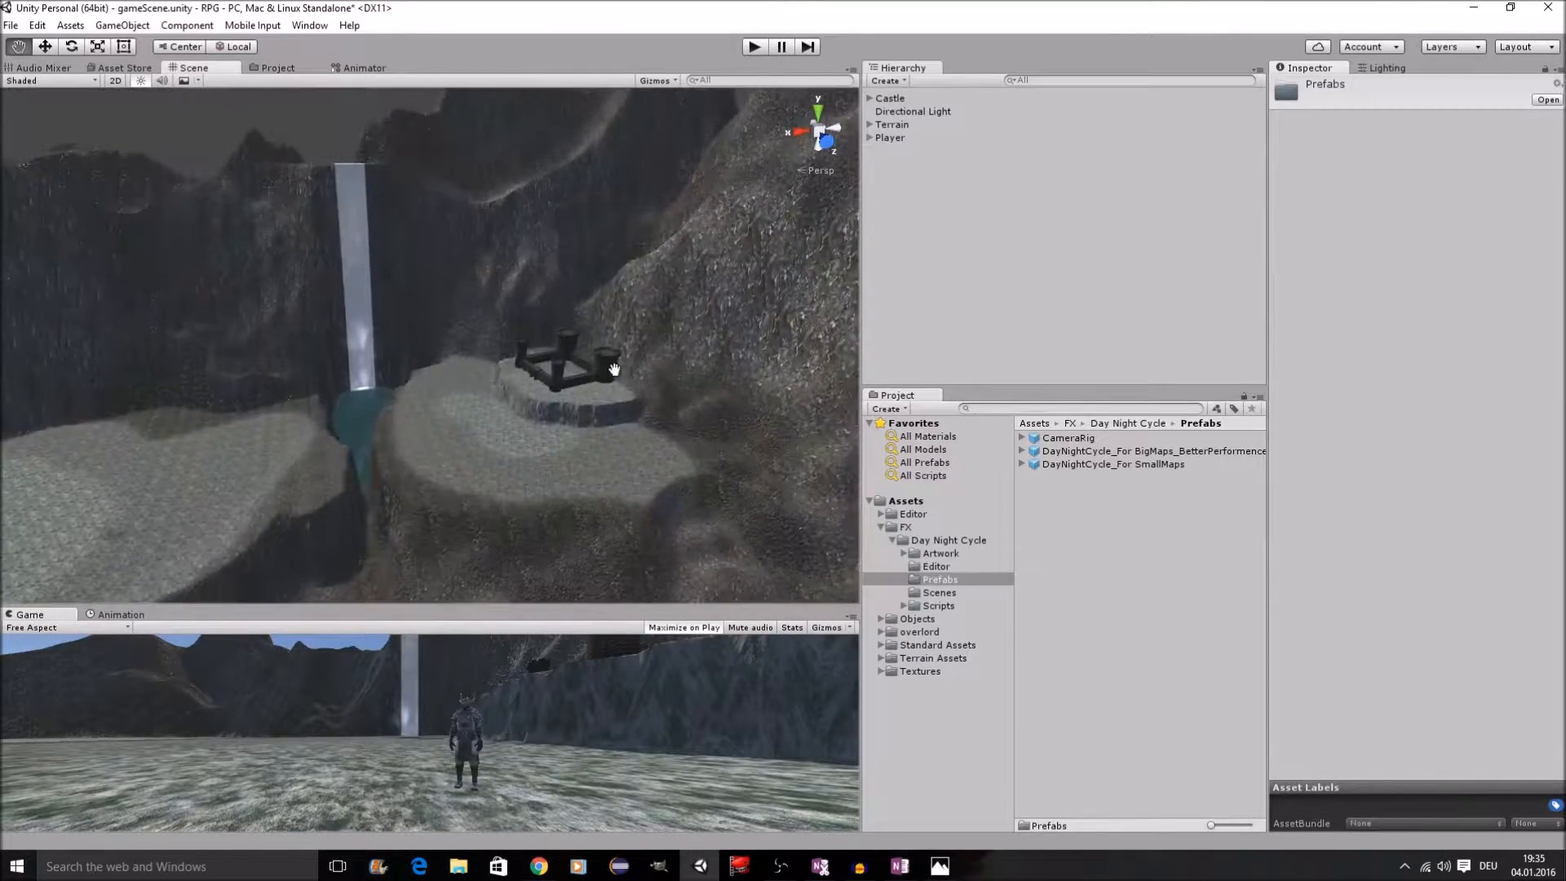
{"action": "left_click", "coordinate": [1074, 464]}
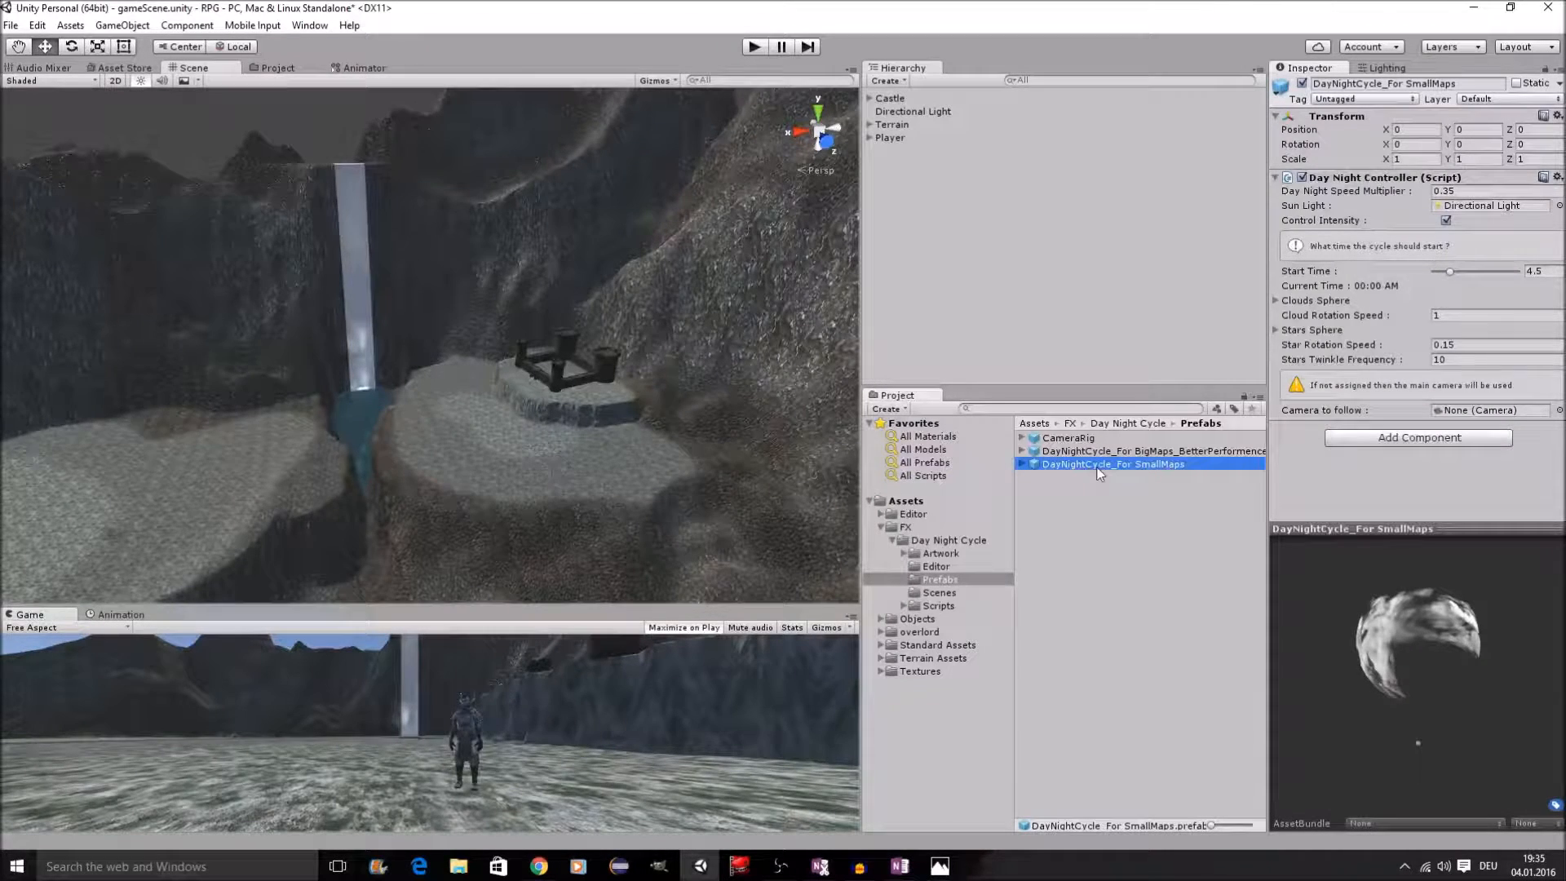
{"action": "left_click_drag", "start_coordinate": [1095, 471], "coordinate": [1062, 471]}
{"action": "left_click_drag", "start_coordinate": [1157, 463], "coordinate": [957, 233]}
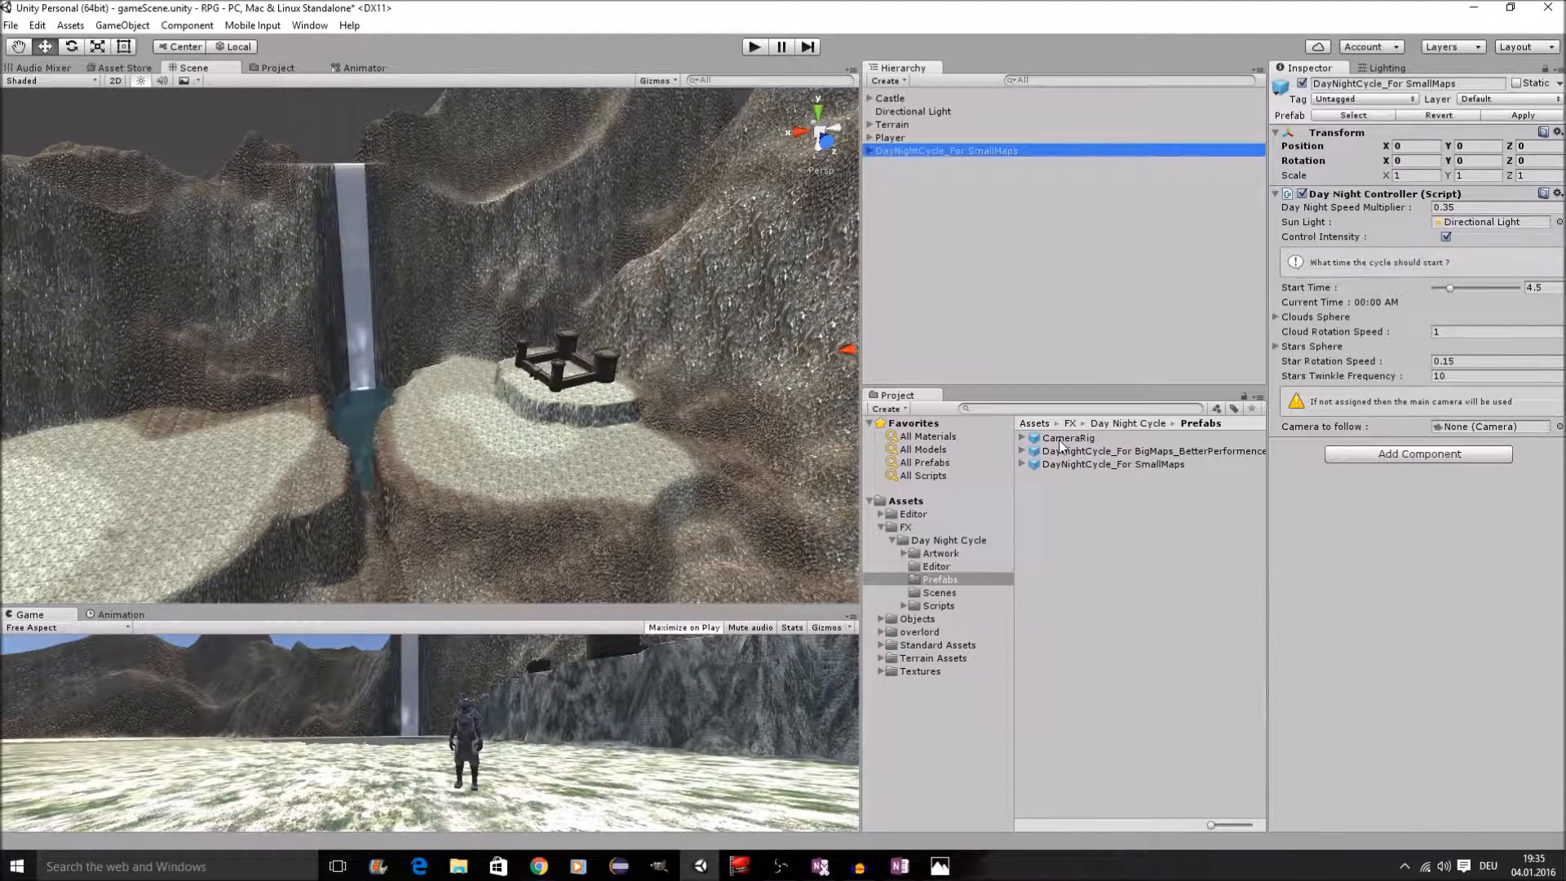
Step: Move the day-night cycle object over the terrain to X 838, Z 609 and set its scale to 15 on all axes
{"action": "key", "text": "f"}
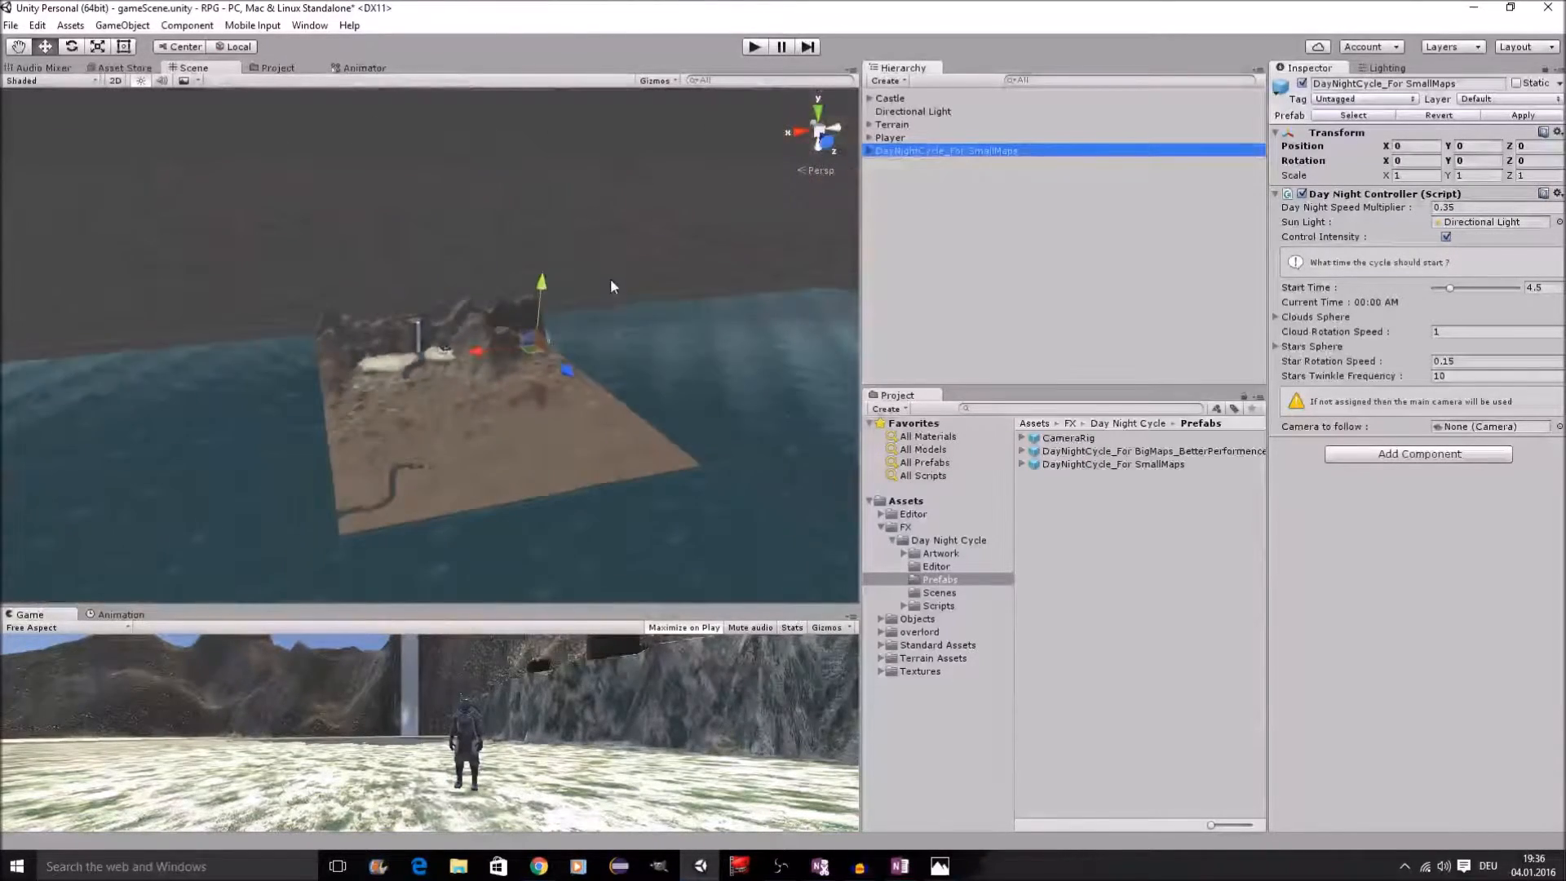
{"action": "left_click_drag", "start_coordinate": [480, 351], "coordinate": [498, 410]}
{"action": "left_click", "coordinate": [1400, 175]}
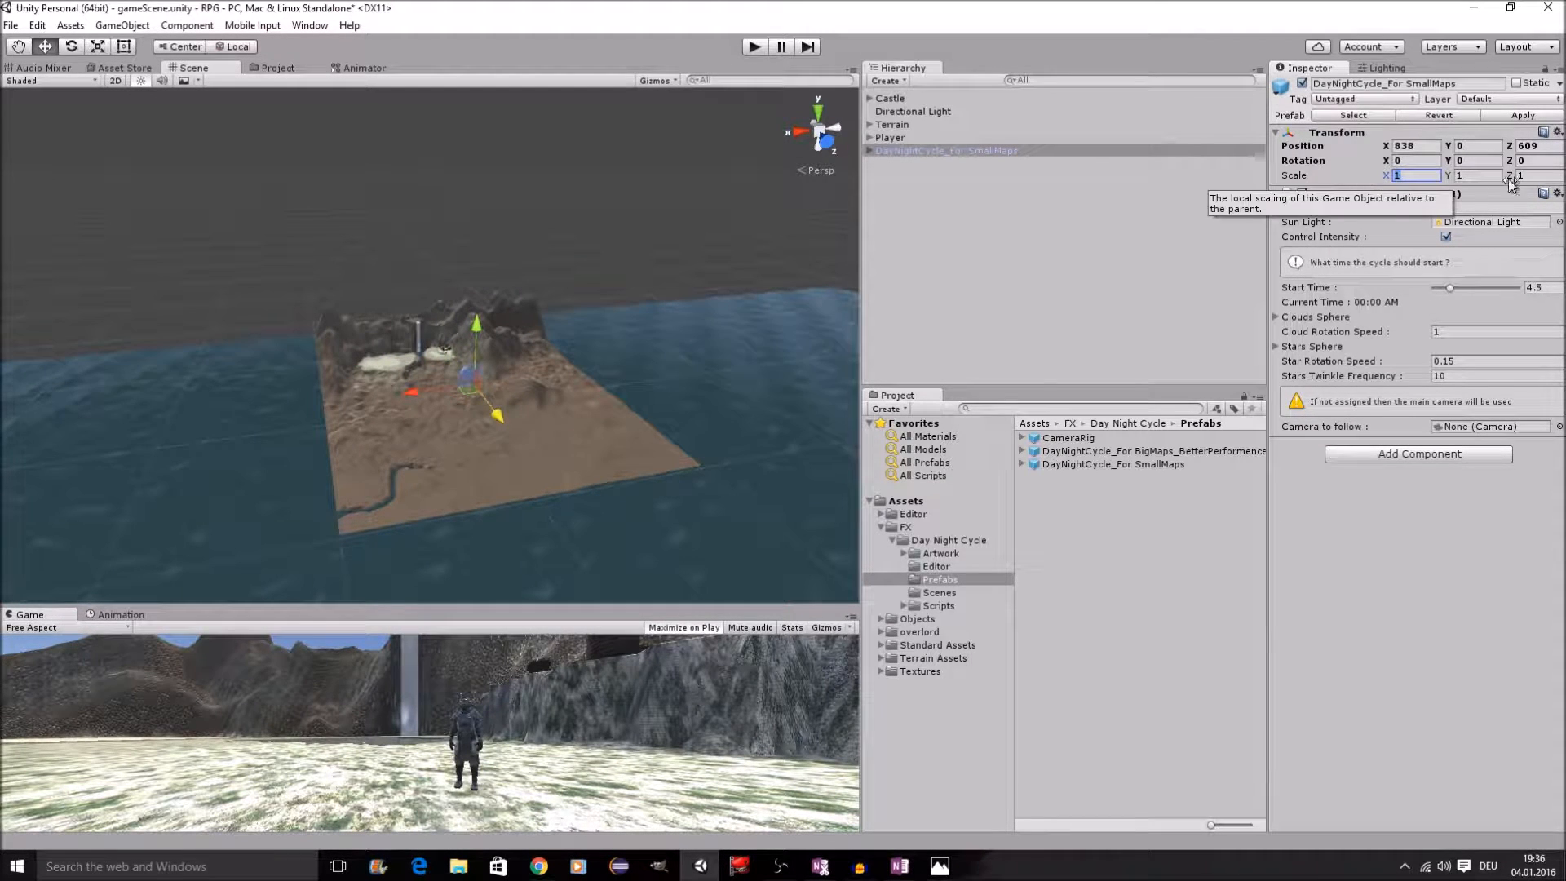
{"action": "type", "text": "15"}
{"action": "key", "text": "Tab"}
{"action": "type", "text": "15"}
{"action": "key", "text": "Tab"}
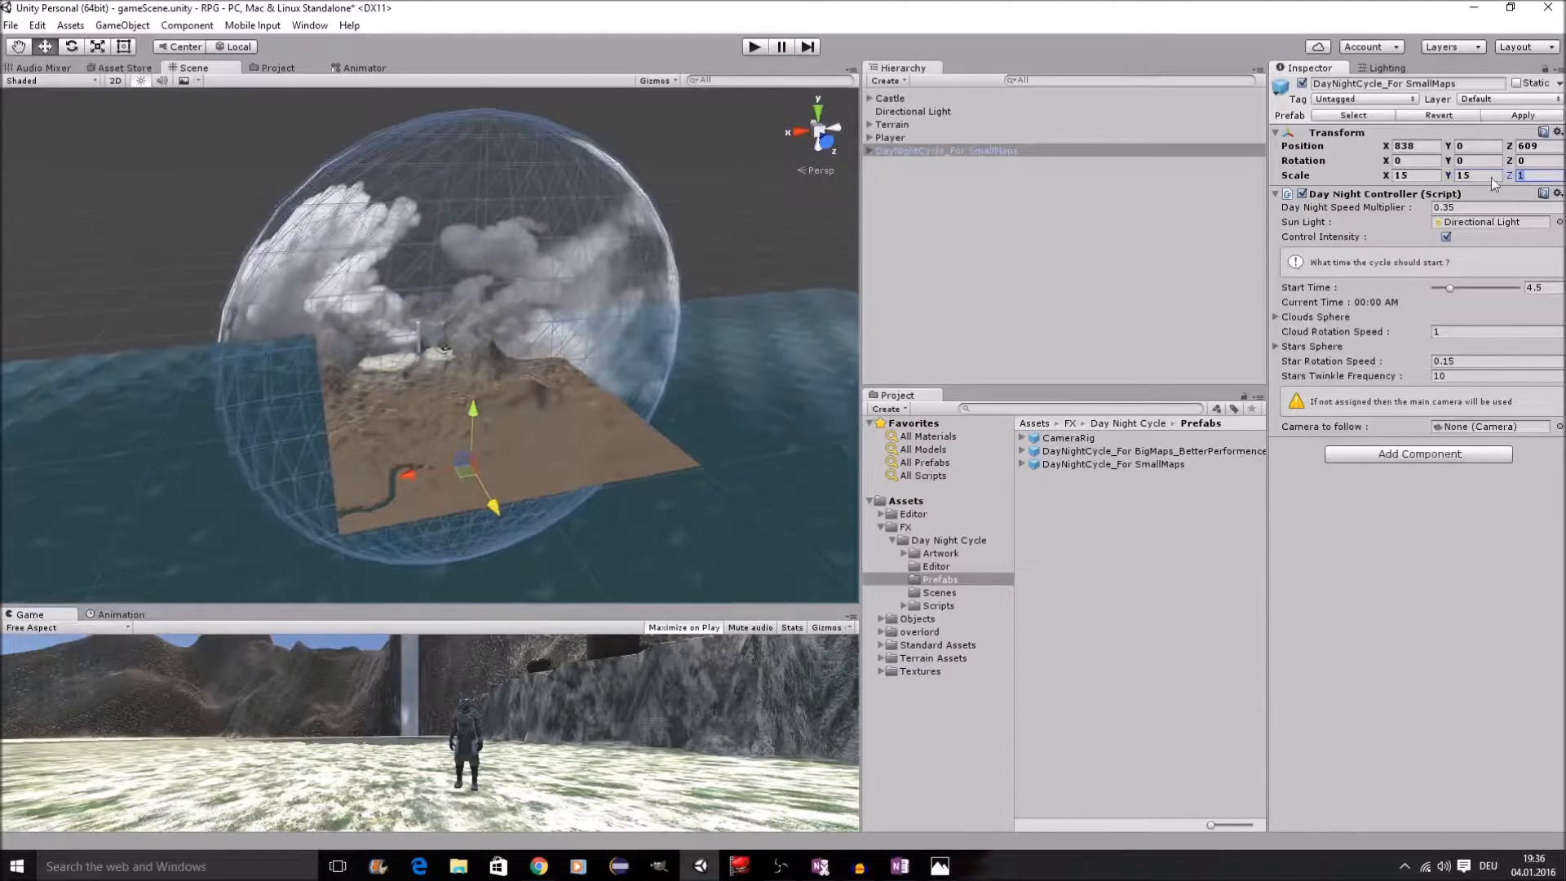
{"action": "type", "text": "15"}
Step: Raise the day-night cycle sphere above the terrain to a Y position of 358
{"action": "scroll", "coordinate": [633, 338], "scroll_direction": "up", "scroll_amount": 10}
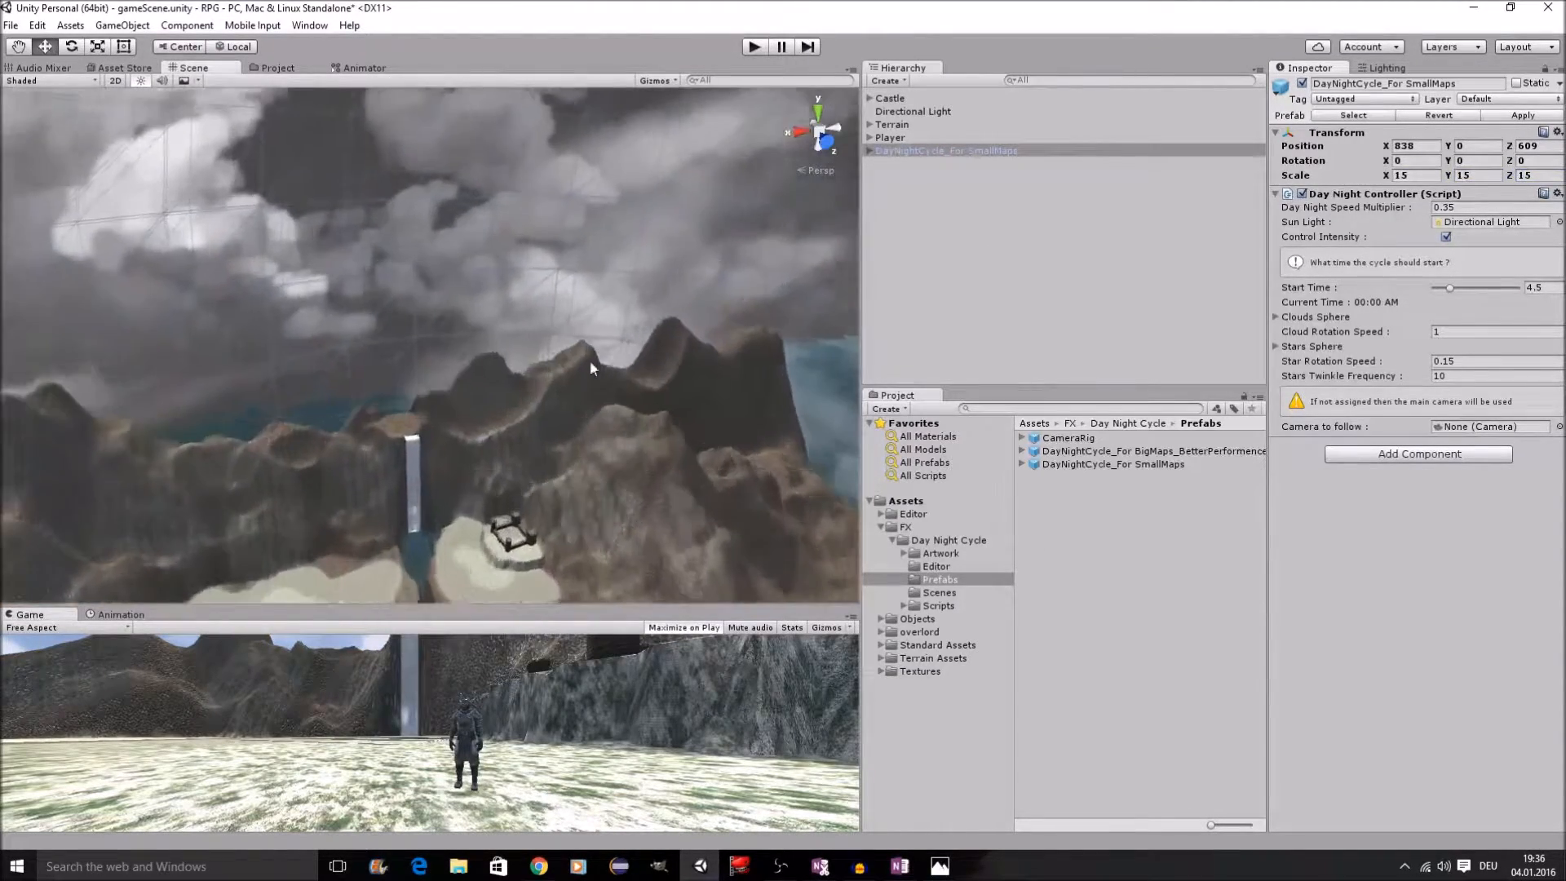
{"action": "scroll", "coordinate": [592, 356], "scroll_direction": "down", "scroll_amount": 10}
{"action": "scroll", "coordinate": [593, 356], "scroll_direction": "up", "scroll_amount": 4}
{"action": "middle_click_drag", "start_coordinate": [593, 355], "coordinate": [633, 381]}
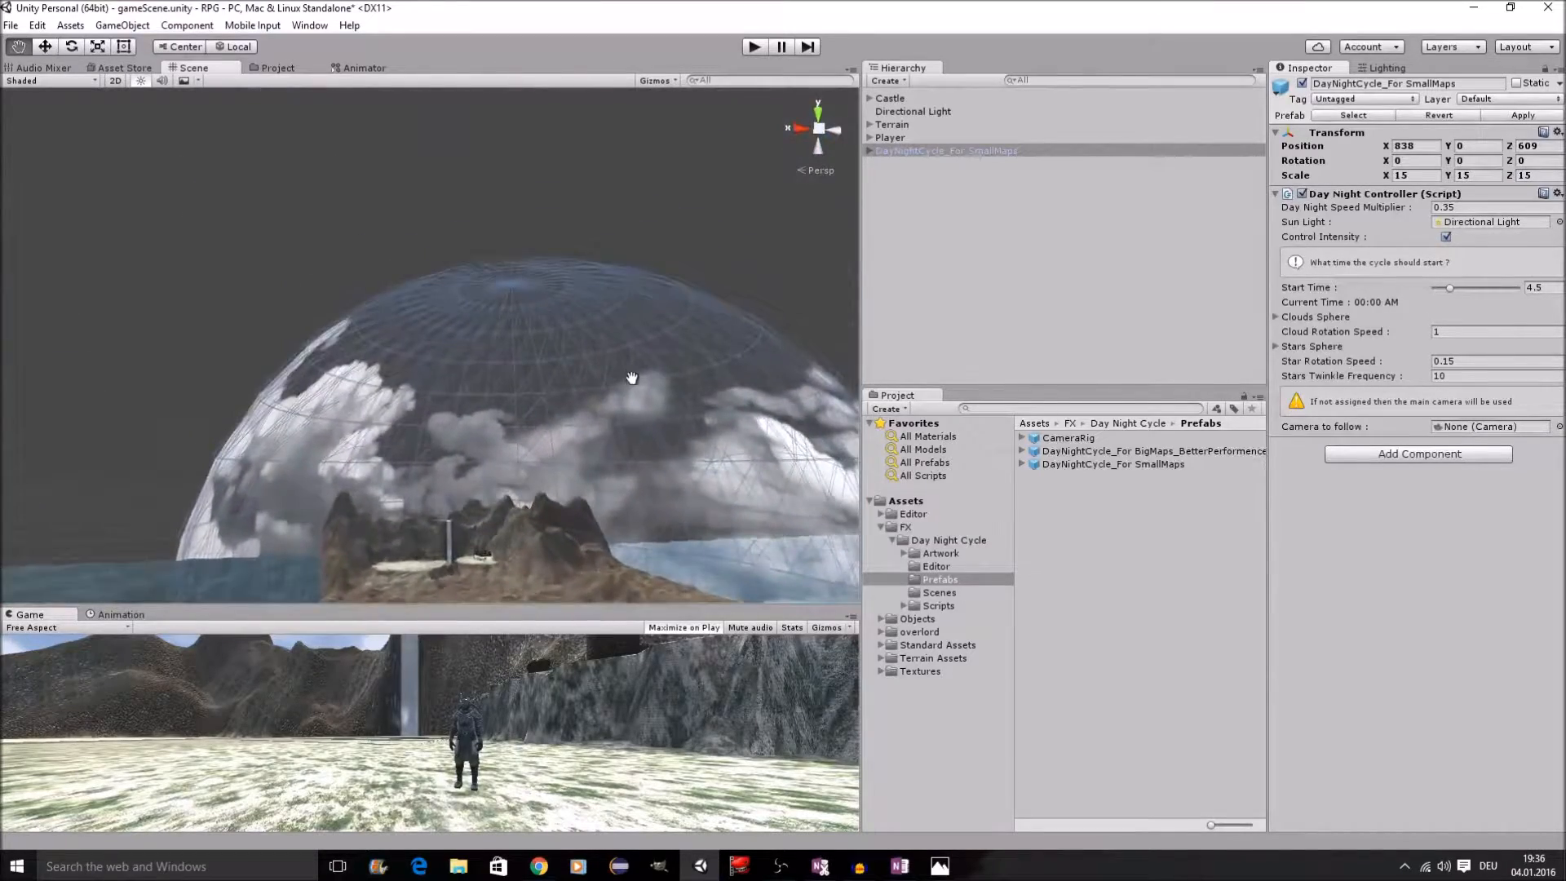
{"action": "left_click_drag", "start_coordinate": [633, 381], "coordinate": [595, 262], "text": "alt"}
{"action": "scroll", "coordinate": [503, 400], "scroll_direction": "down", "scroll_amount": 5}
{"action": "scroll", "coordinate": [527, 480], "scroll_direction": "up", "scroll_amount": 10}
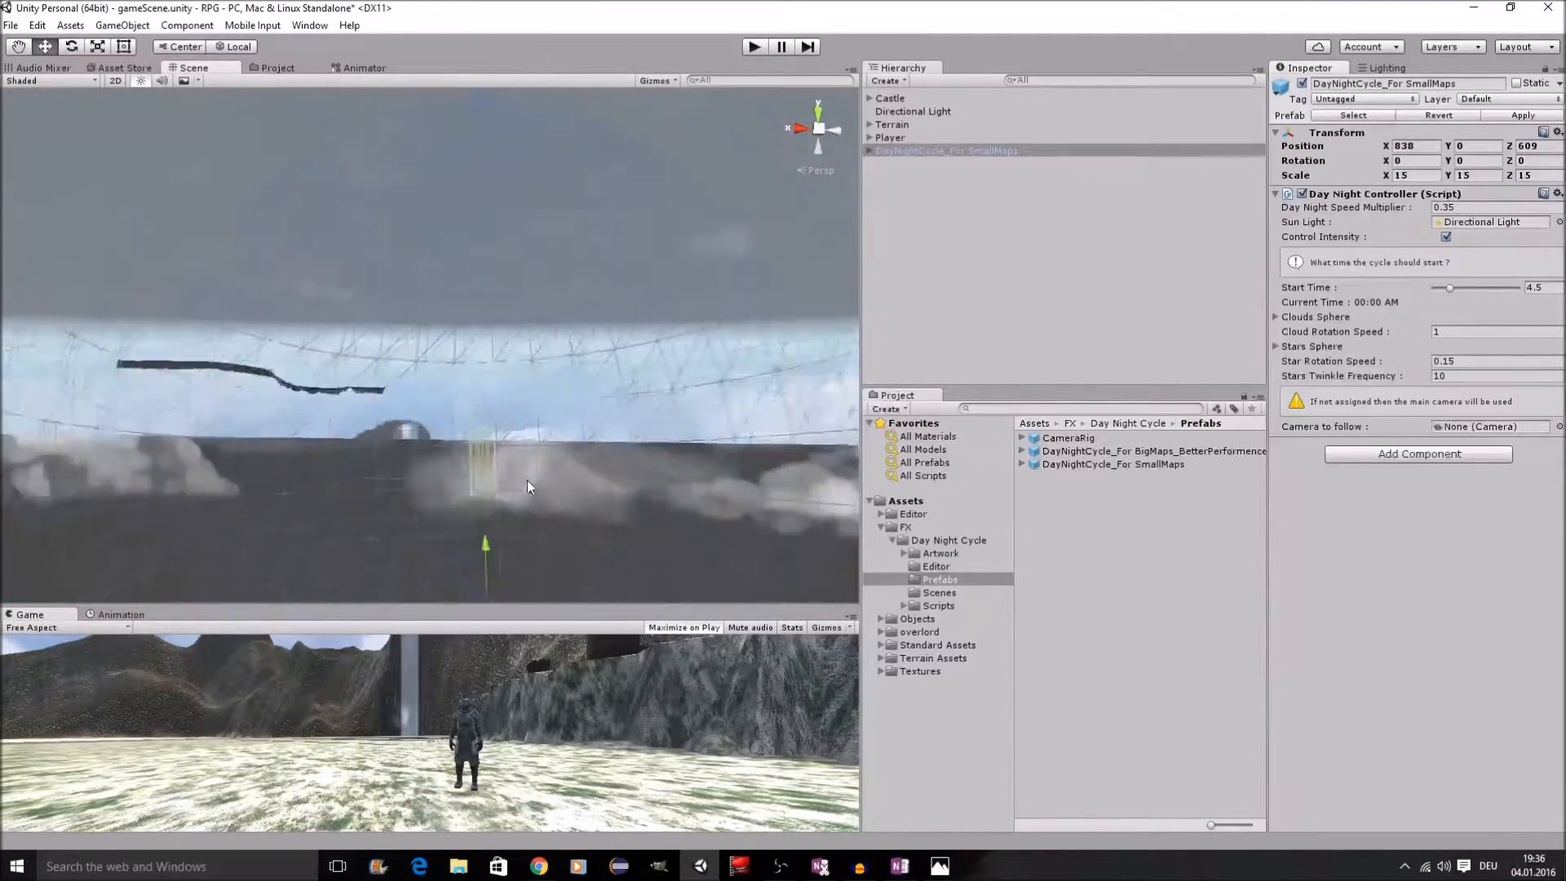
{"action": "right_click_drag", "start_coordinate": [594, 472], "coordinate": [613, 549]}
{"action": "left_click_drag", "start_coordinate": [545, 518], "coordinate": [618, 406]}
{"action": "middle_click_drag", "start_coordinate": [619, 405], "coordinate": [615, 447]}
Step: Shift the day-night cycle sphere horizontally to X 931, Z 680 and check how it covers the terrain
{"action": "scroll", "coordinate": [615, 447], "scroll_direction": "down", "scroll_amount": 3}
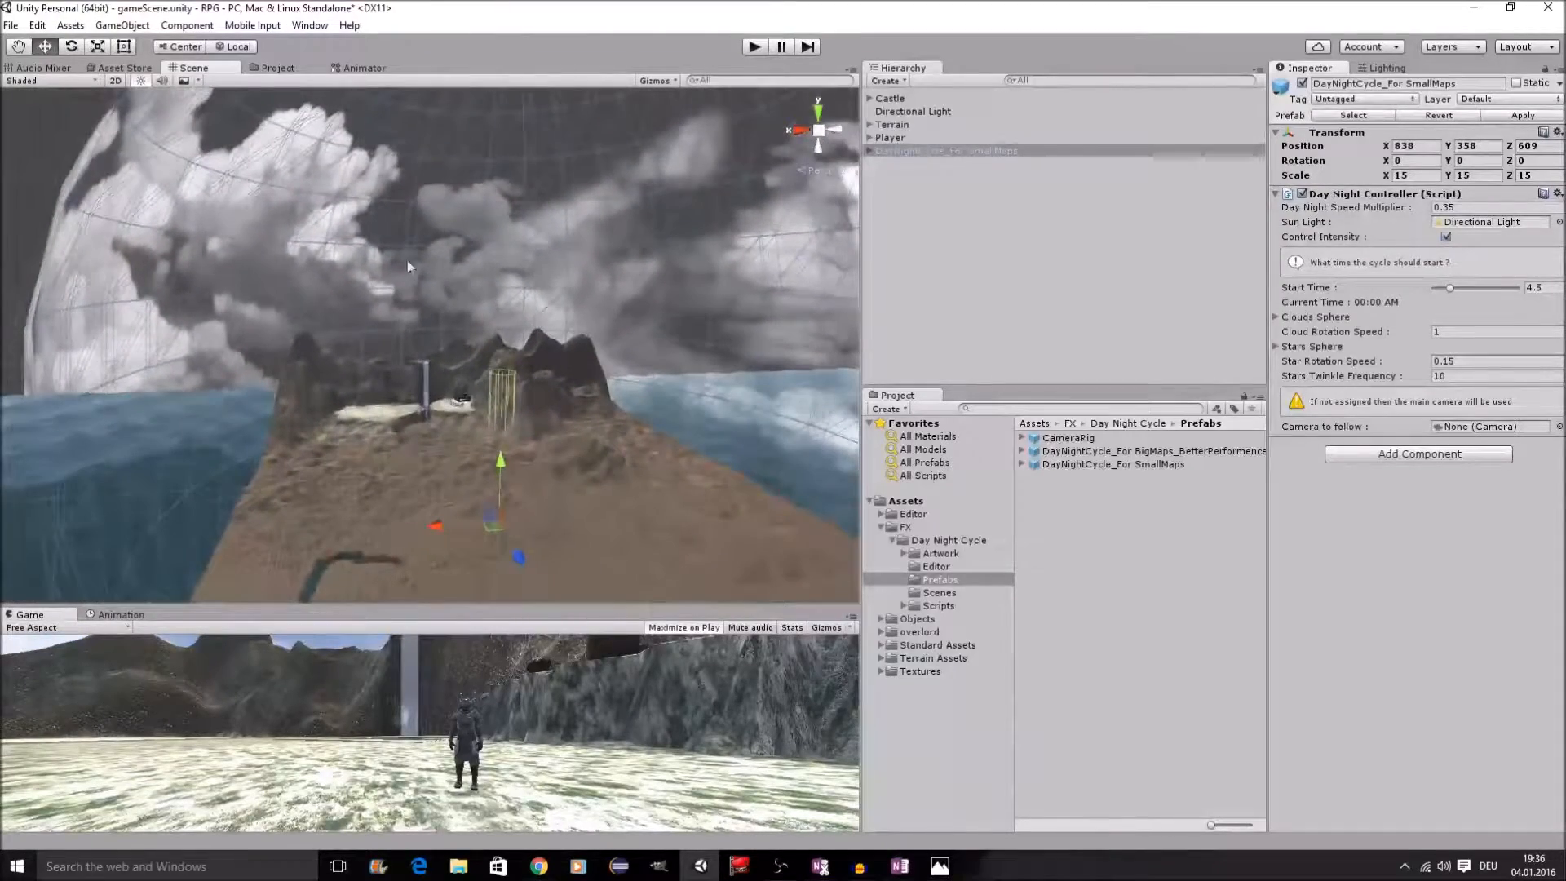
{"action": "scroll", "coordinate": [663, 339], "scroll_direction": "down", "scroll_amount": 3}
{"action": "scroll", "coordinate": [494, 429], "scroll_direction": "up", "scroll_amount": 8}
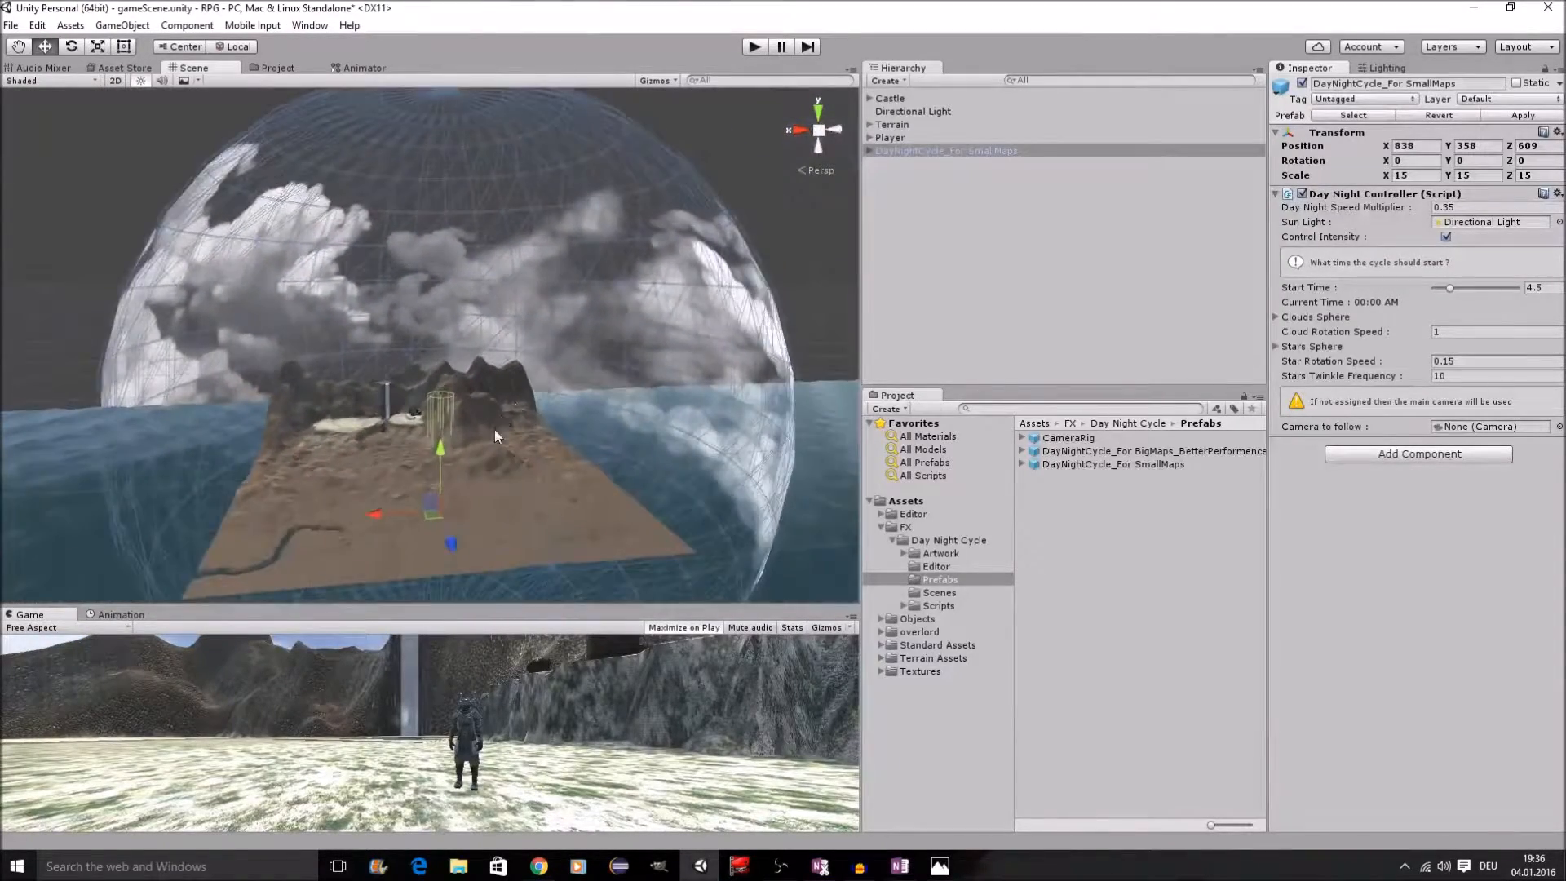
{"action": "scroll", "coordinate": [491, 375], "scroll_direction": "down", "scroll_amount": 5}
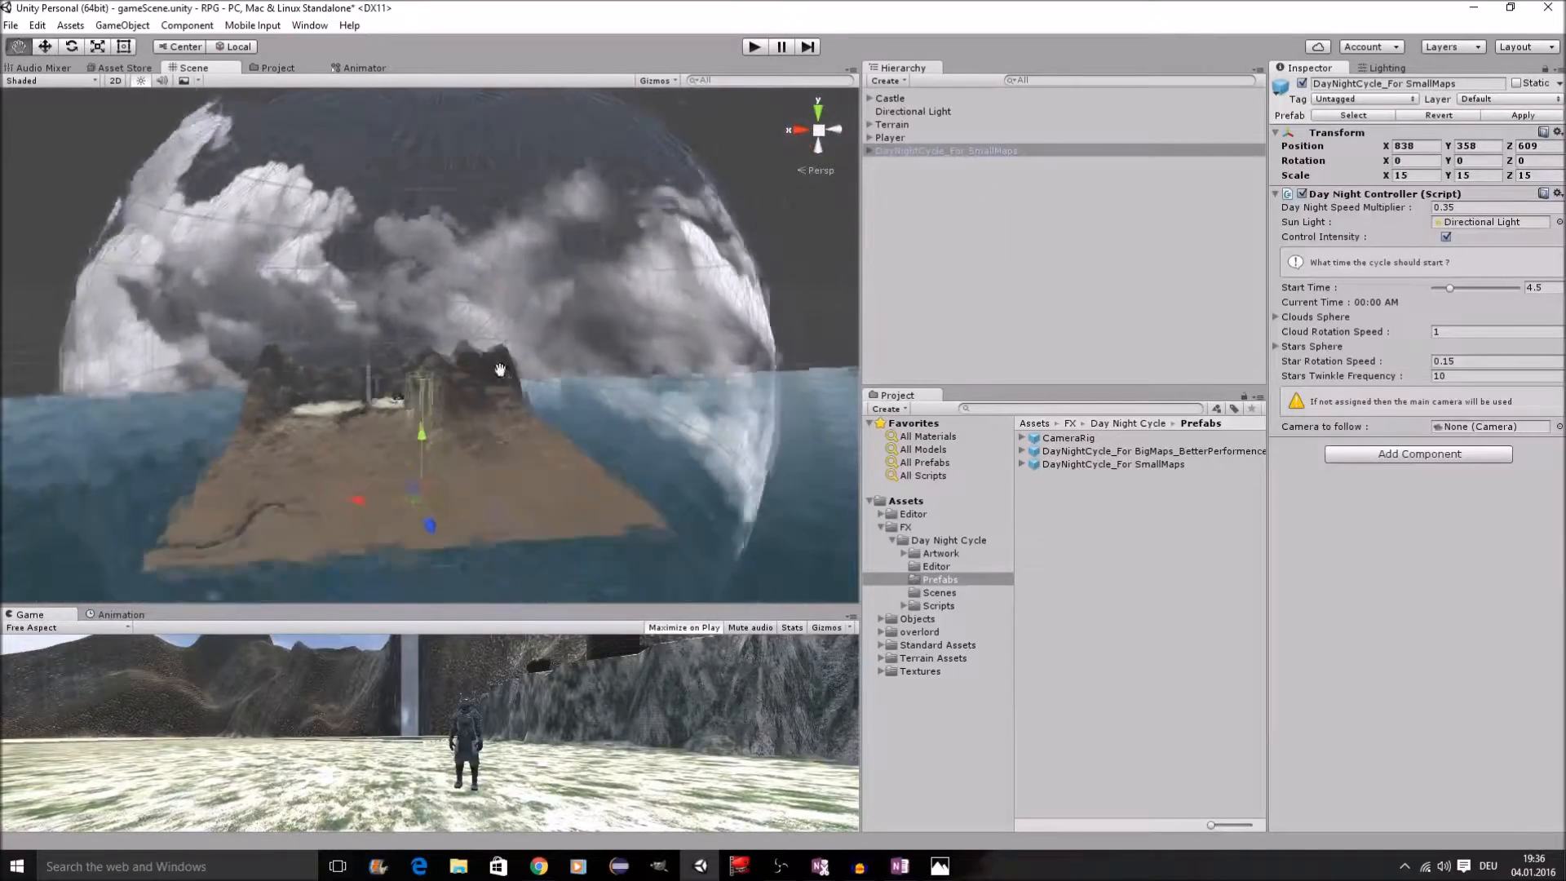
{"action": "left_click_drag", "start_coordinate": [415, 527], "coordinate": [340, 464]}
{"action": "scroll", "coordinate": [477, 481], "scroll_direction": "down", "scroll_amount": 4}
{"action": "right_click_drag", "start_coordinate": [587, 432], "coordinate": [500, 491]}
{"action": "middle_click_drag", "start_coordinate": [669, 458], "coordinate": [499, 387]}
{"action": "mouse_move", "coordinate": [603, 396]}
{"action": "right_mouse_down"}
{"action": "mouse_move", "coordinate": [498, 428]}
{"action": "mouse_move", "coordinate": [587, 407]}
{"action": "right_mouse_up"}
{"action": "scroll", "coordinate": [587, 406], "scroll_direction": "up", "scroll_amount": 2}
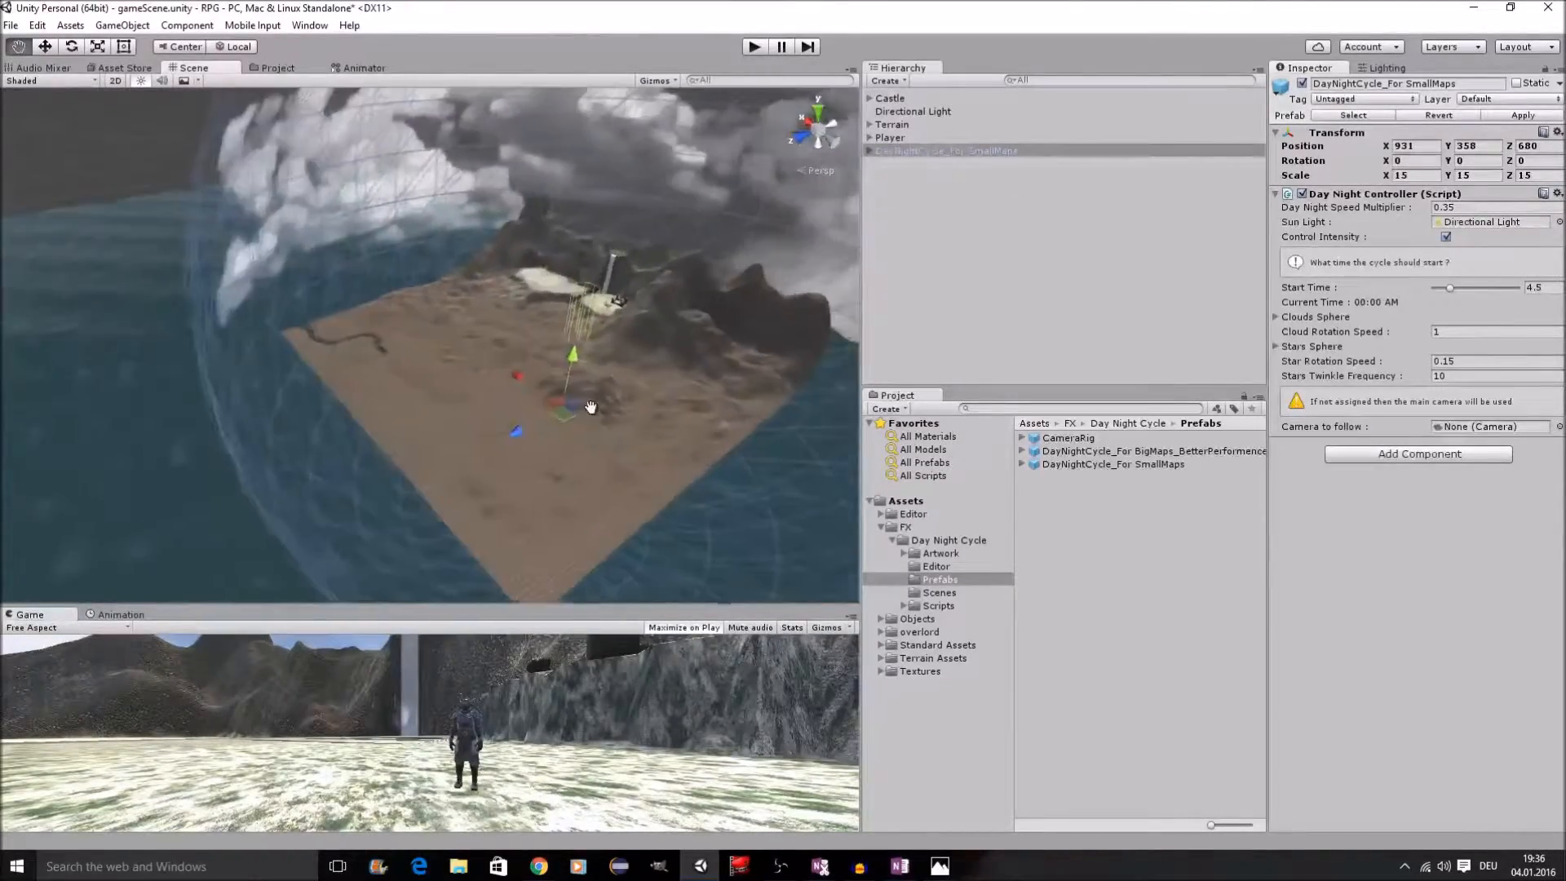
Step: Shift the day-night cycle sphere horizontally to X 1075, Z 715 and inspect how it encloses the terrain from several angles
{"action": "left_click_drag", "start_coordinate": [510, 429], "coordinate": [491, 359]}
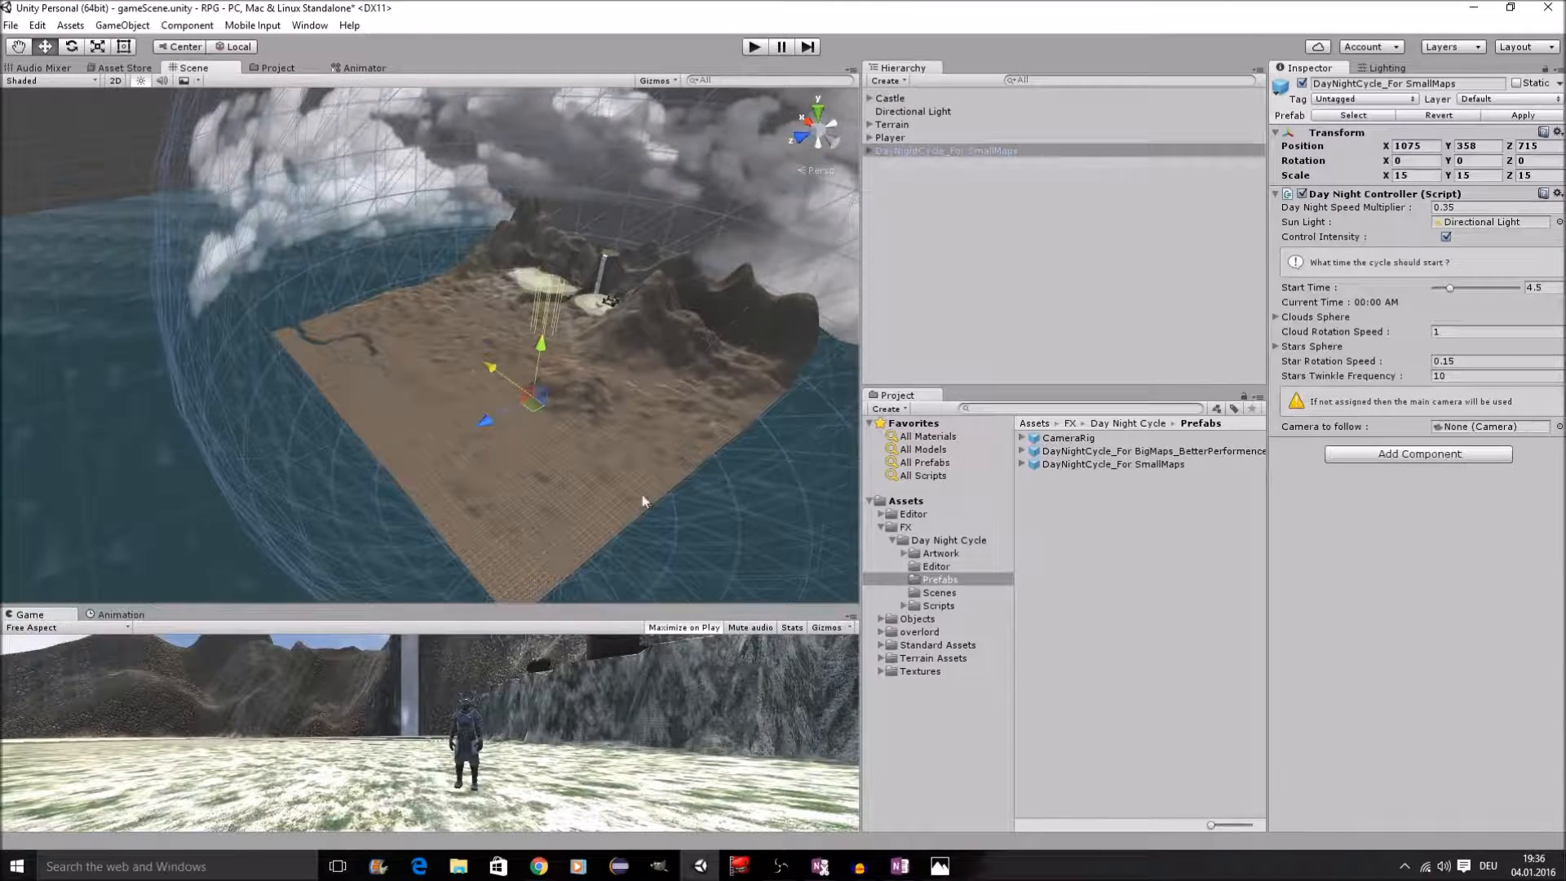
{"action": "scroll", "coordinate": [682, 448], "scroll_direction": "down", "scroll_amount": 3}
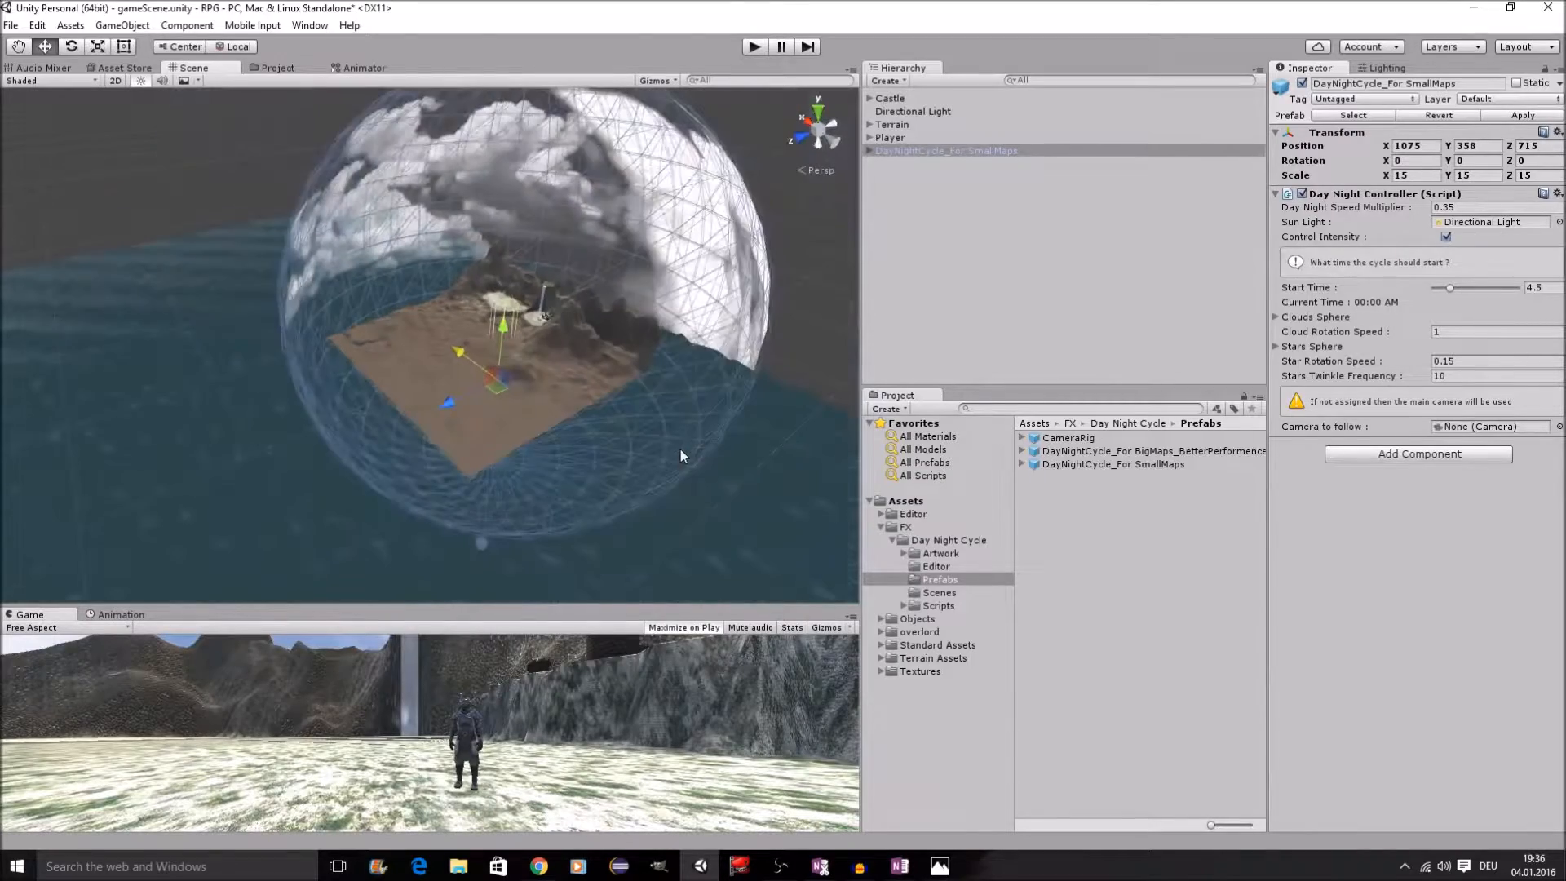
{"action": "scroll", "coordinate": [591, 374], "scroll_direction": "up", "scroll_amount": 5}
{"action": "right_click_drag", "start_coordinate": [553, 394], "coordinate": [746, 327]}
{"action": "middle_click_drag", "start_coordinate": [532, 435], "coordinate": [579, 394]}
{"action": "scroll", "coordinate": [576, 398], "scroll_direction": "down", "scroll_amount": 5}
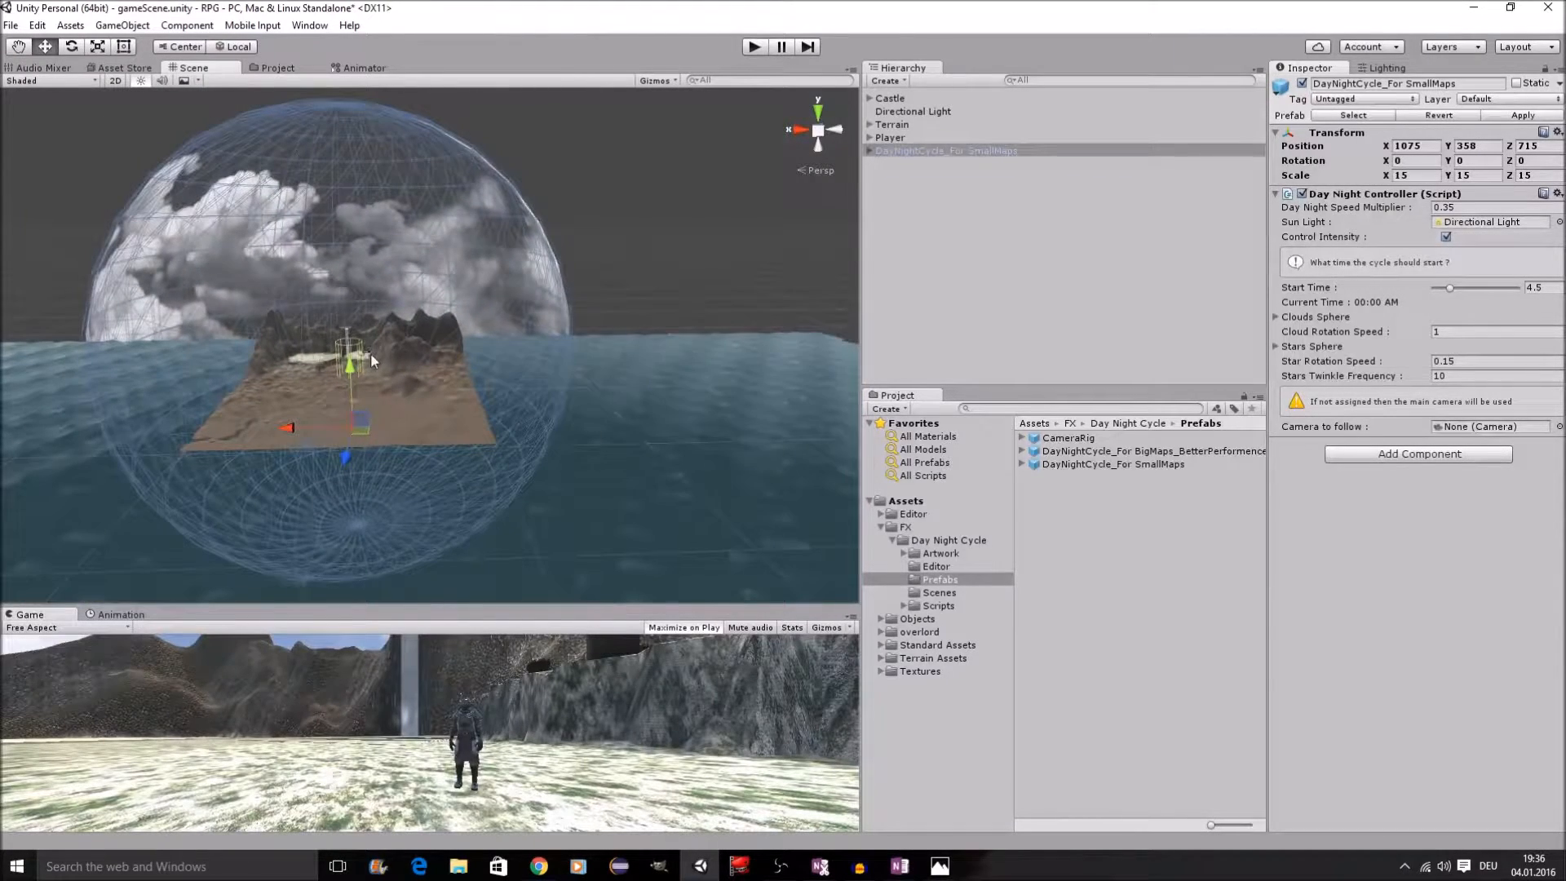
{"action": "scroll", "coordinate": [369, 357], "scroll_direction": "up", "scroll_amount": 5}
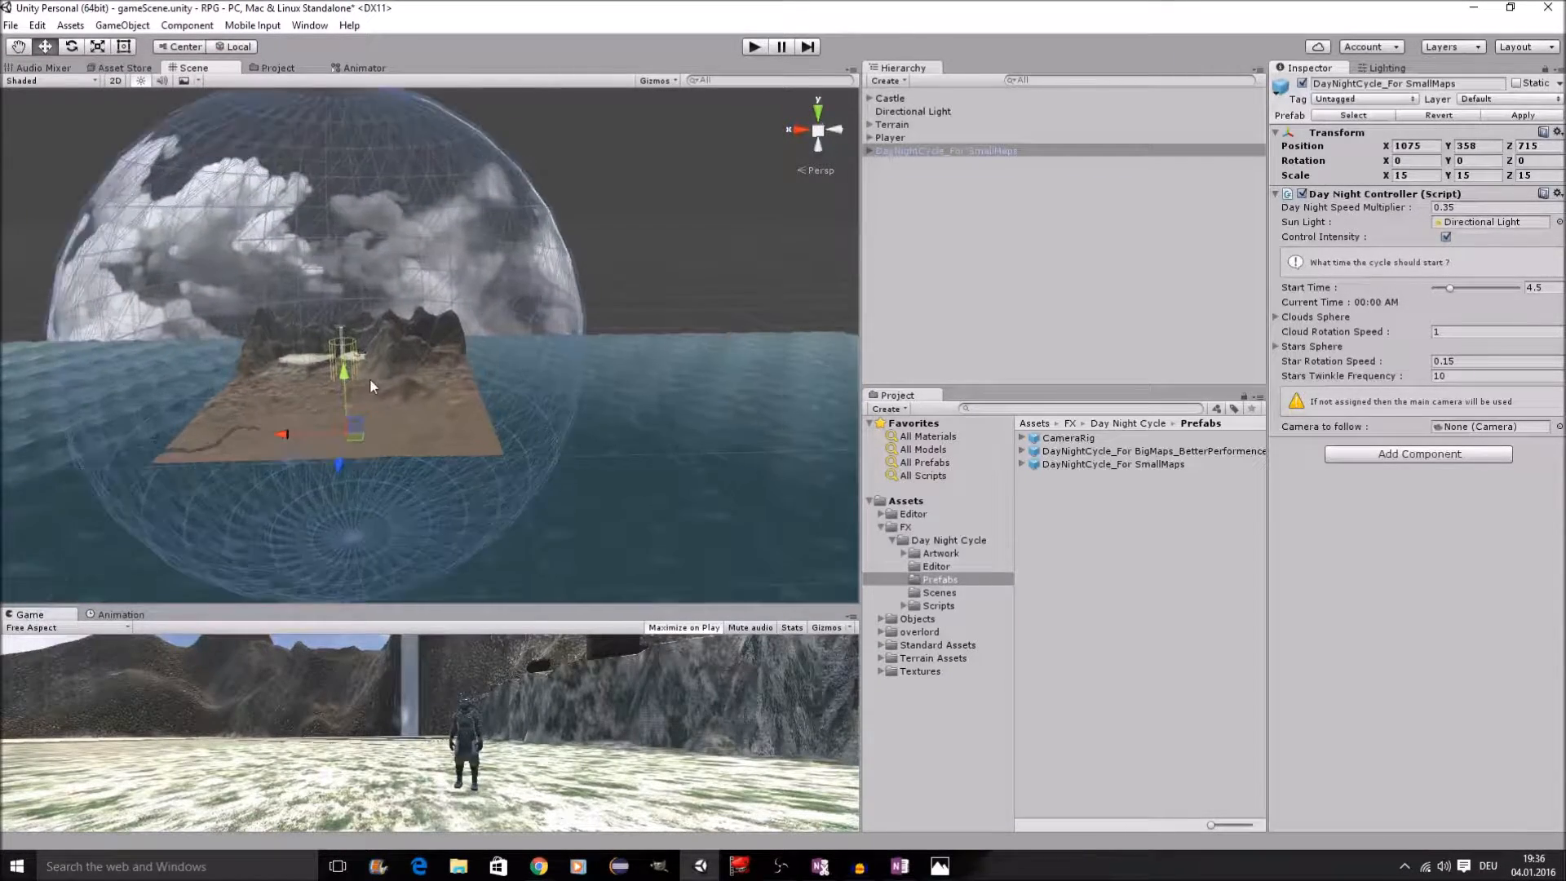
{"action": "middle_click_drag", "start_coordinate": [369, 379], "coordinate": [432, 390]}
{"action": "scroll", "coordinate": [449, 386], "scroll_direction": "up", "scroll_amount": 2}
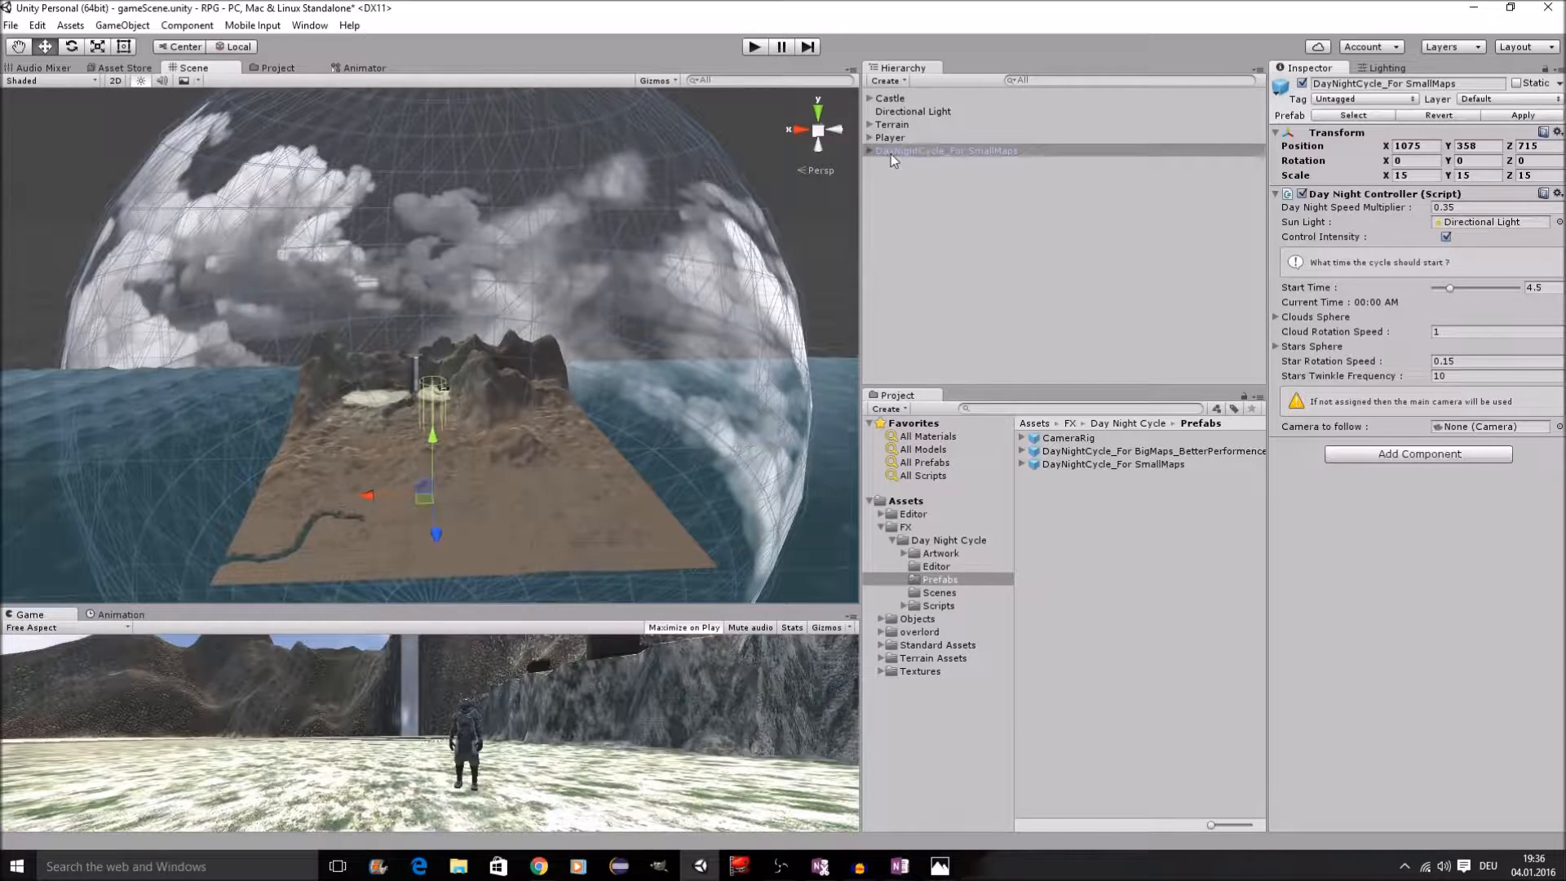
Step: Delete the original Directional Light from the scene
{"action": "left_click", "coordinate": [907, 112]}
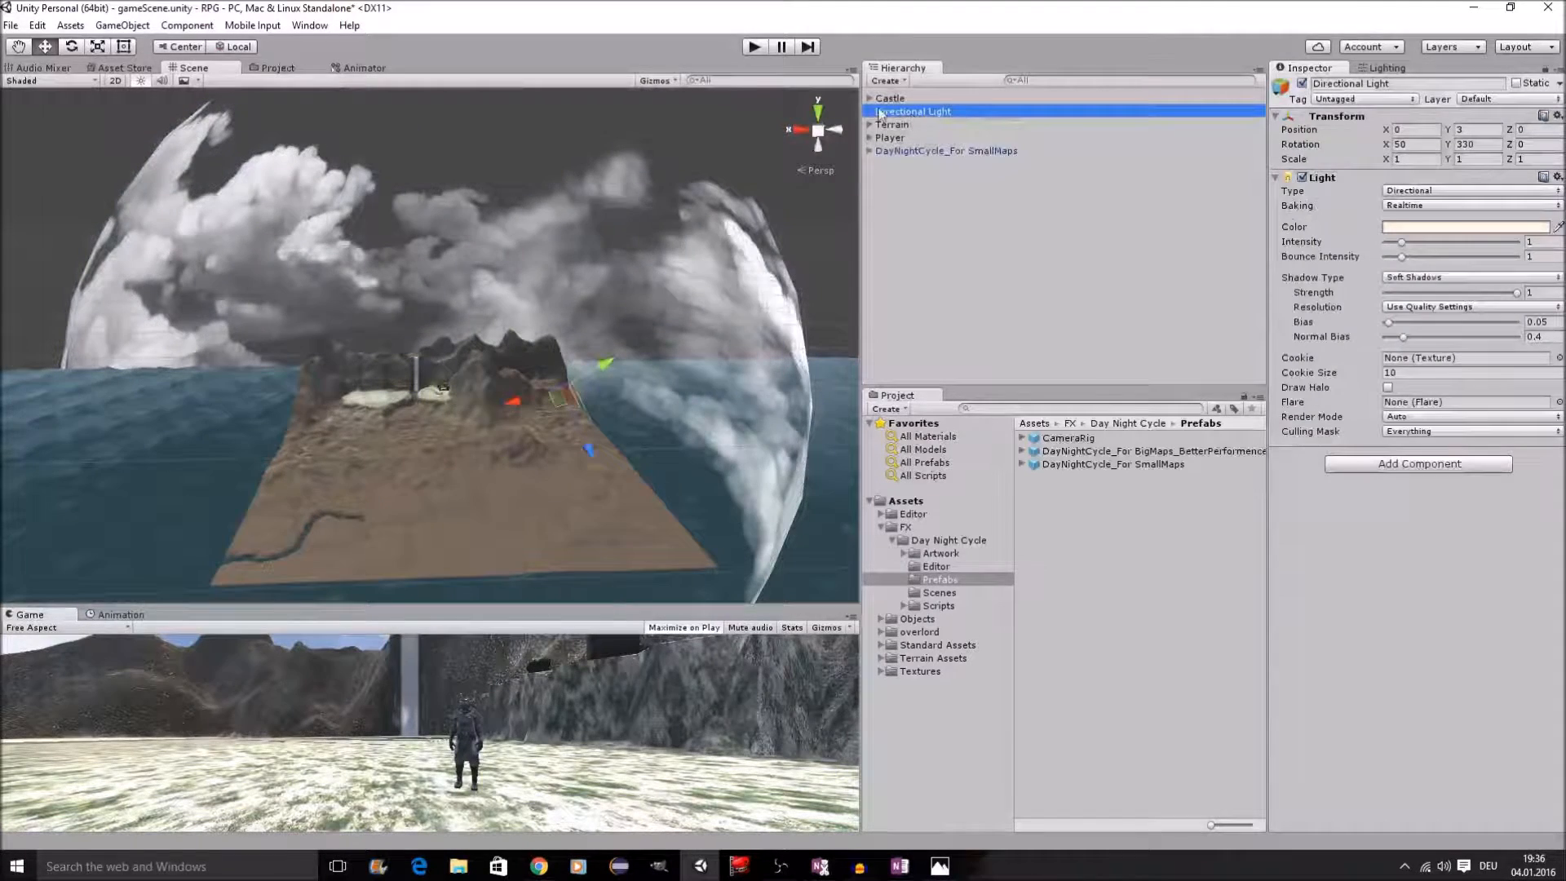
{"action": "right_click", "coordinate": [963, 107]}
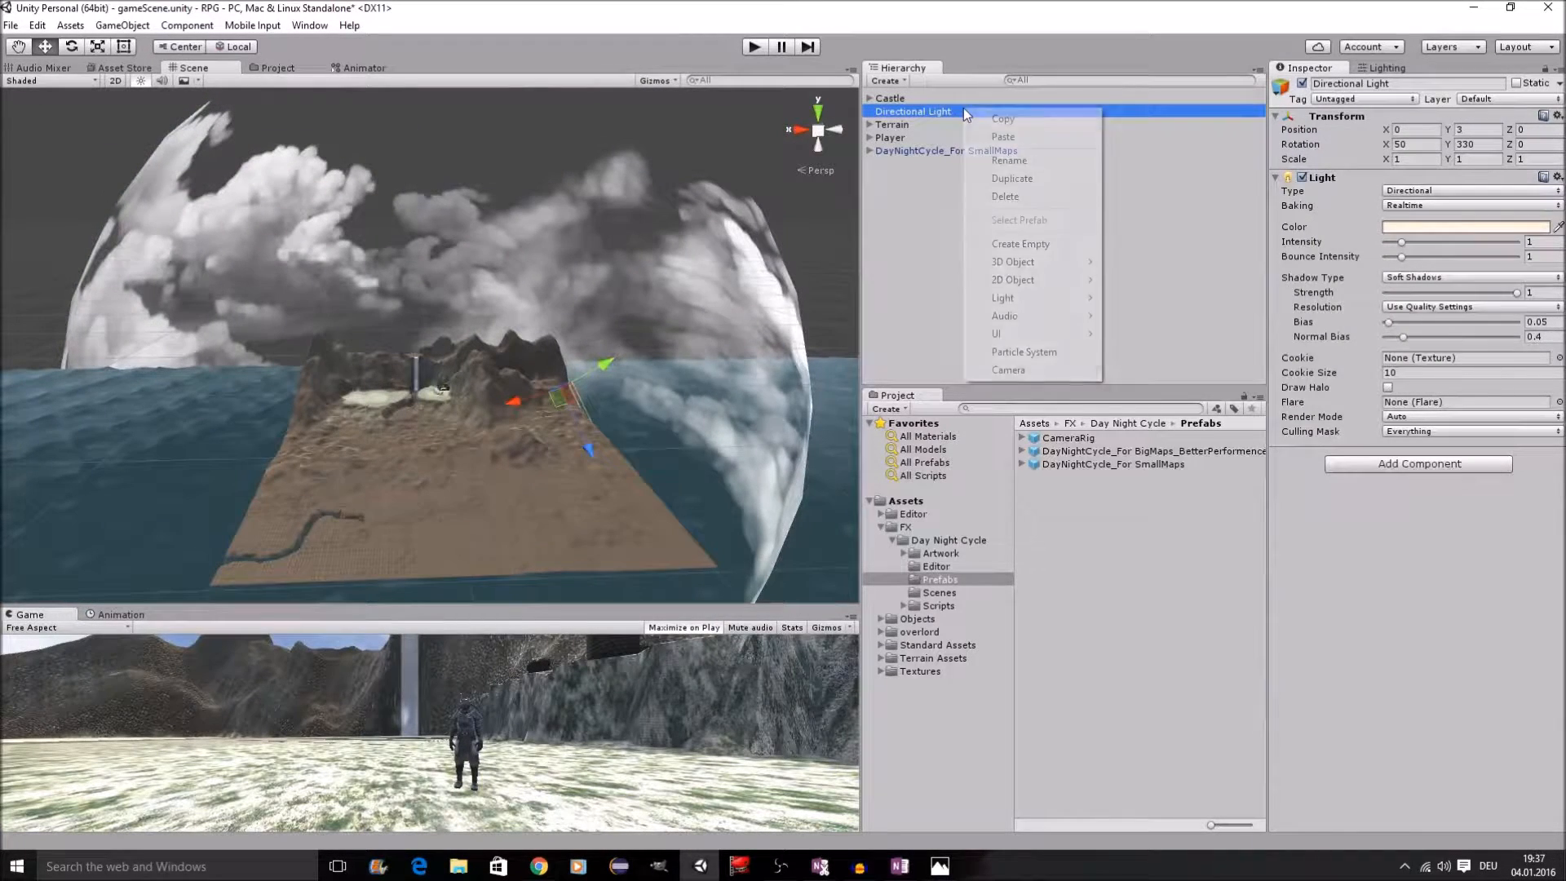
{"action": "left_click", "coordinate": [1025, 197]}
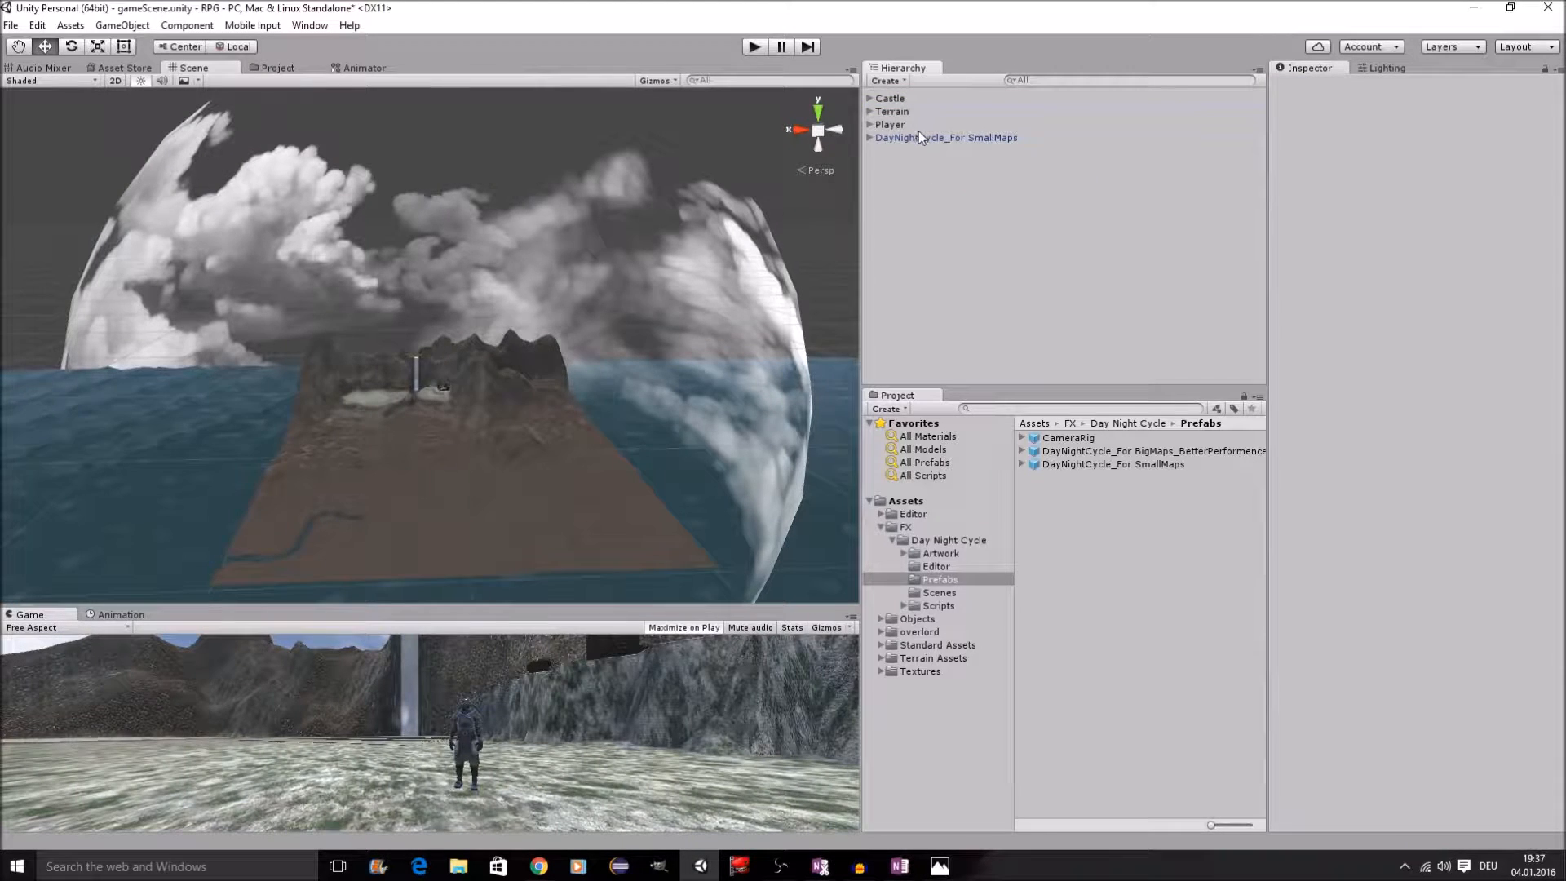
Step: Add the CameraRig prefab under the Player's LordPrefab and deactivate the existing Main Camera object
{"action": "left_click", "coordinate": [910, 137]}
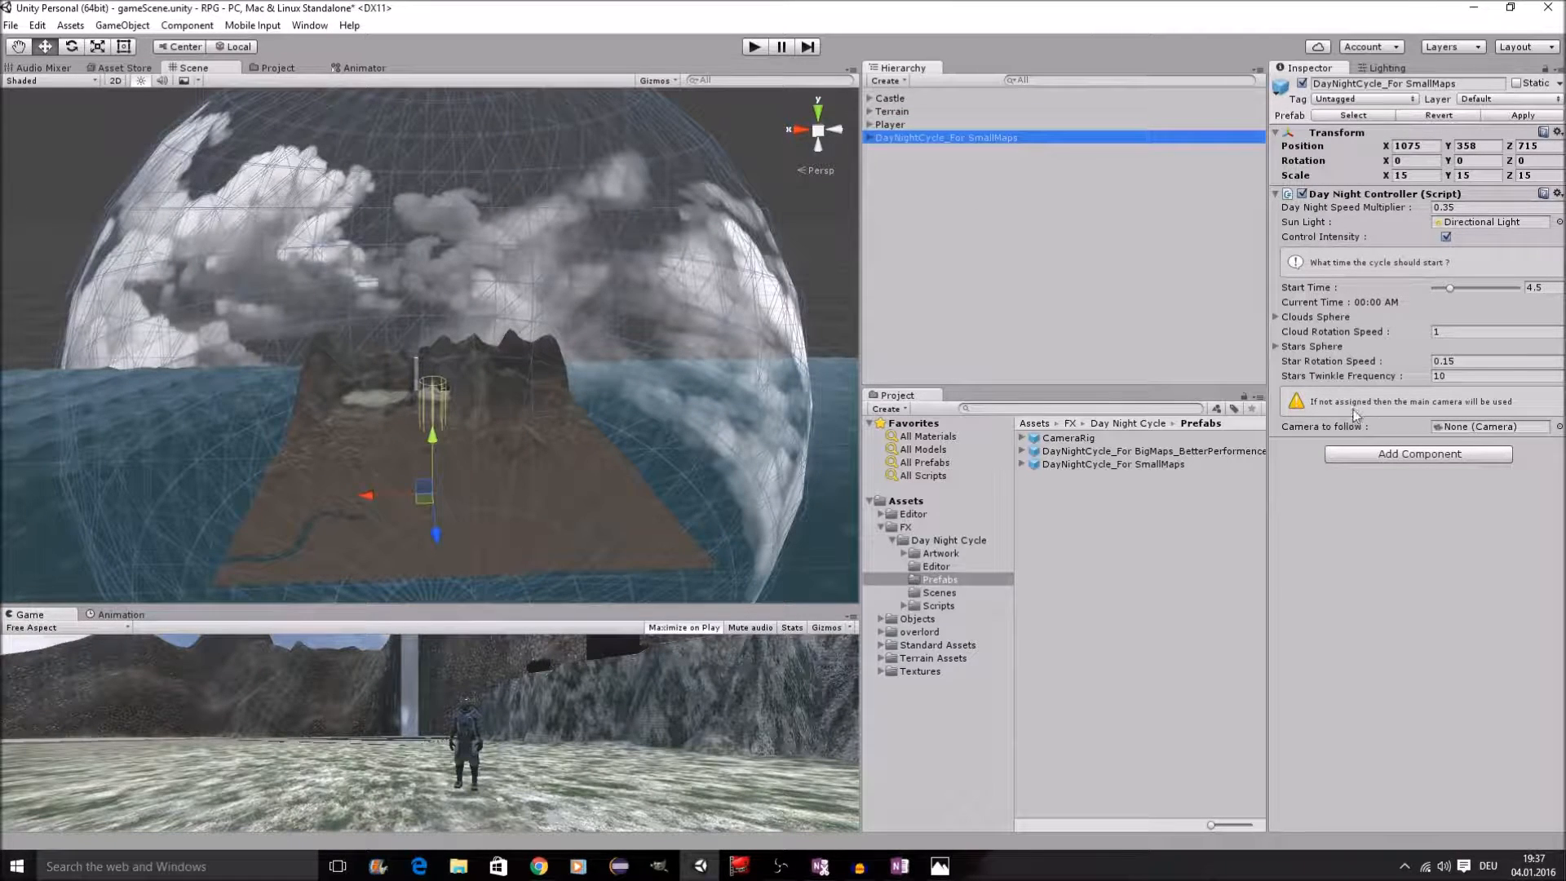
{"action": "left_click", "coordinate": [869, 124]}
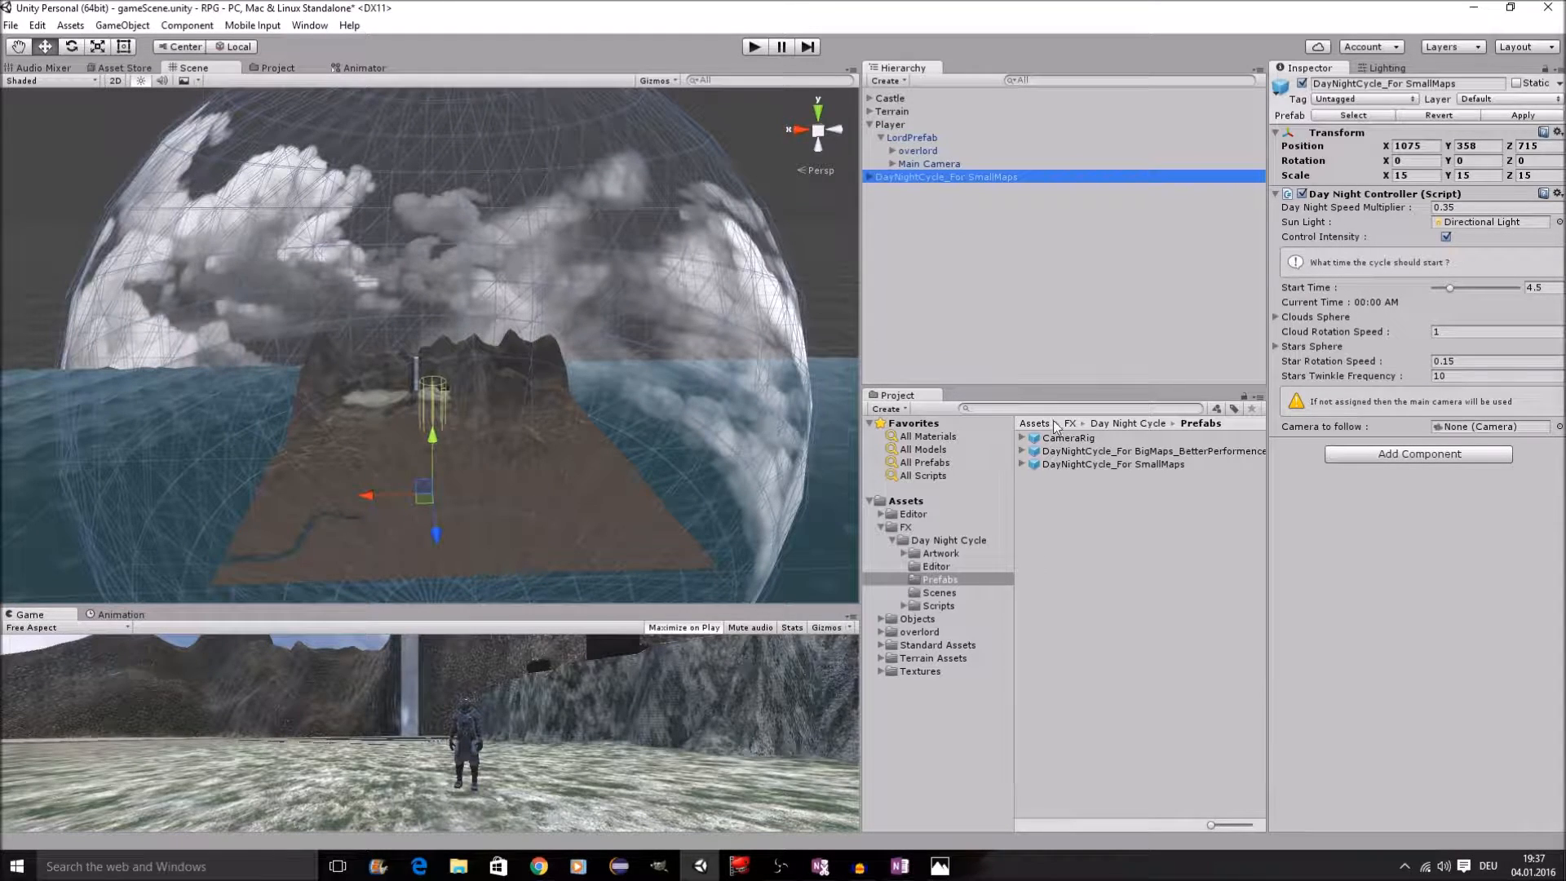
{"action": "left_click_drag", "start_coordinate": [1061, 441], "coordinate": [929, 152]}
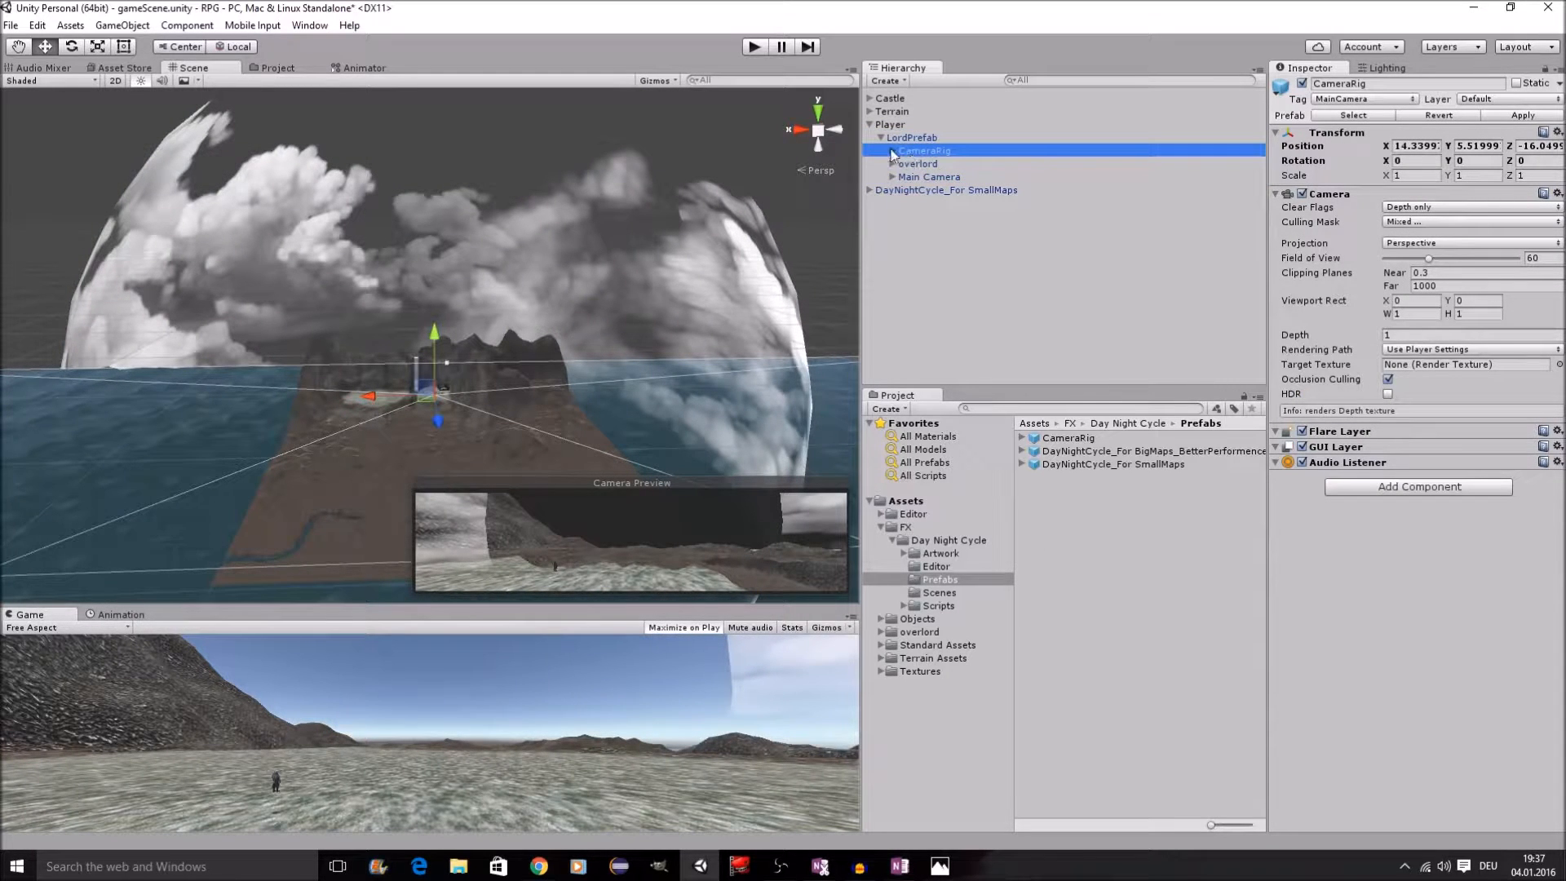
{"action": "left_click", "coordinate": [928, 189]}
{"action": "left_click", "coordinate": [1303, 83]}
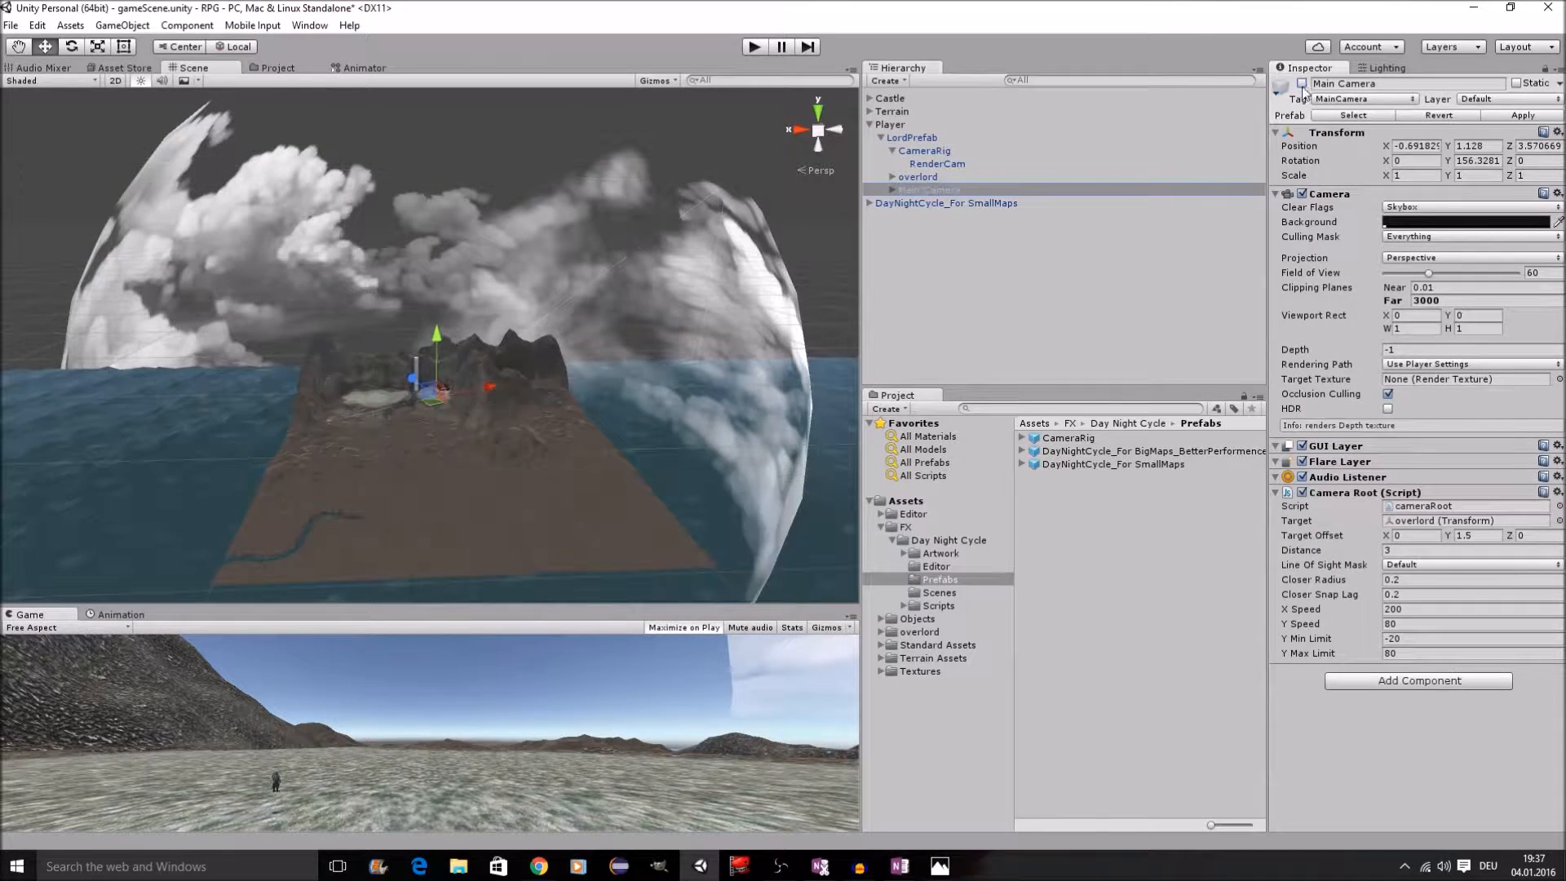
Step: Transfer the Camera Root script with its values from Main Camera to CameraRig, removing it from Main Camera
{"action": "left_click", "coordinate": [924, 166]}
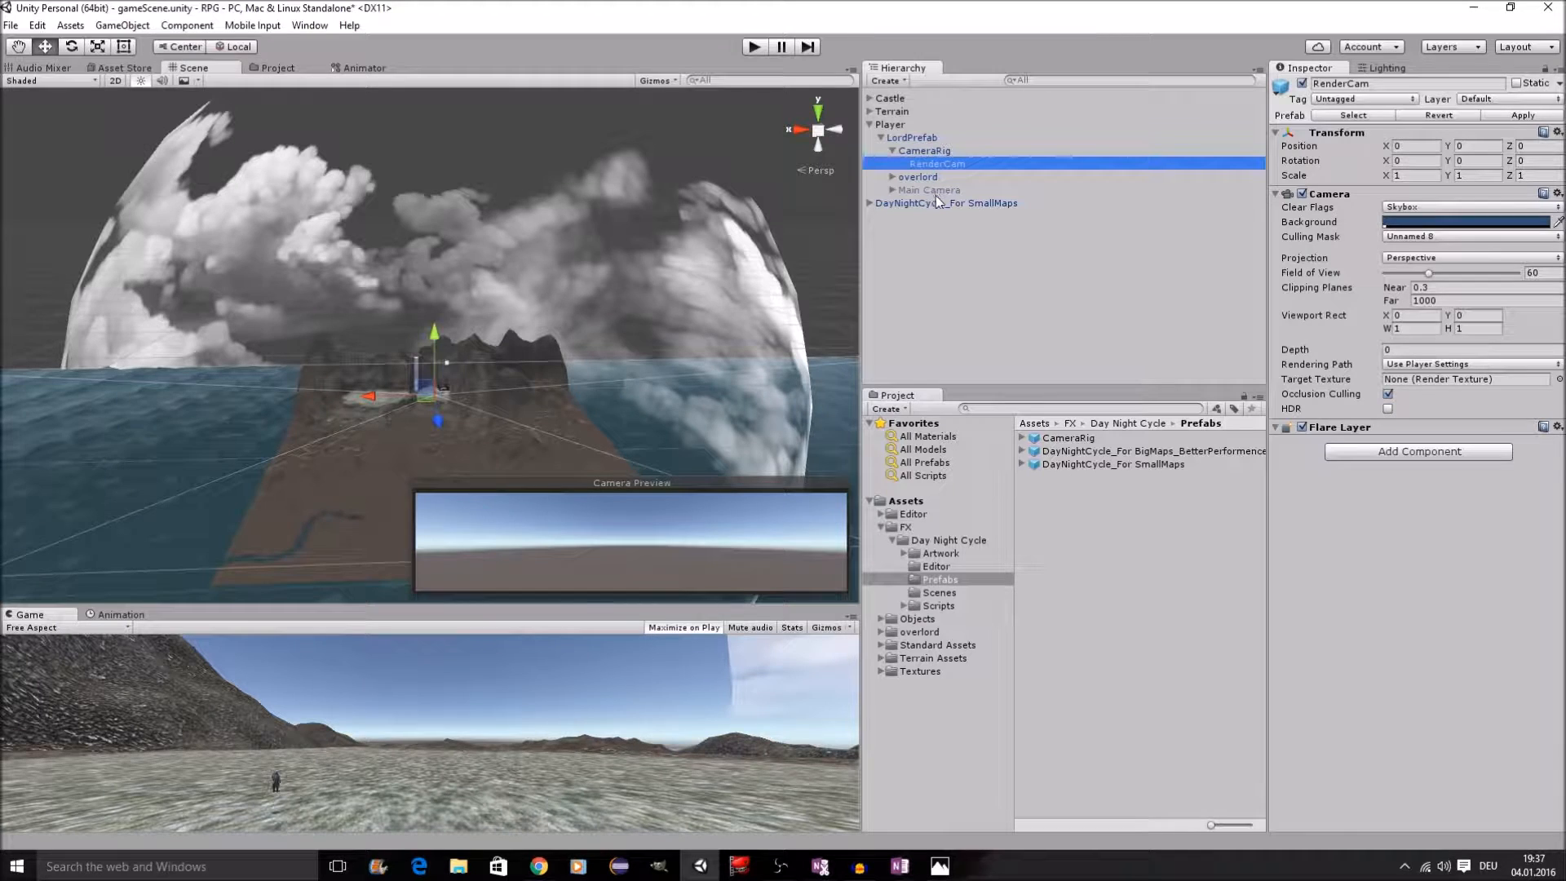
{"action": "left_click", "coordinate": [937, 190]}
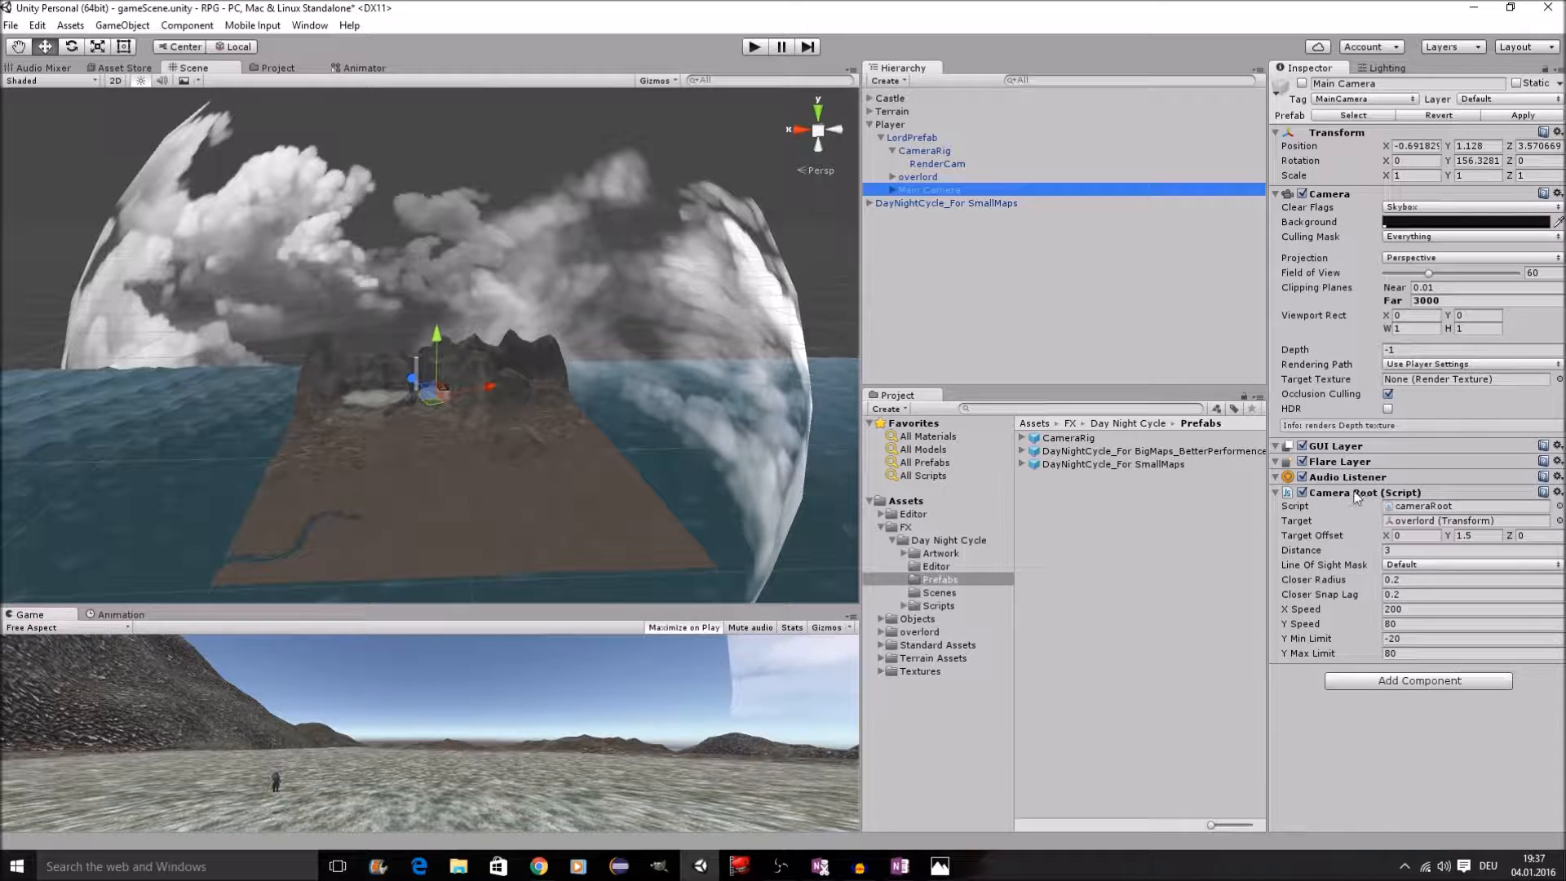
{"action": "left_click_drag", "start_coordinate": [979, 192], "coordinate": [948, 152]}
{"action": "left_click", "coordinate": [932, 188]}
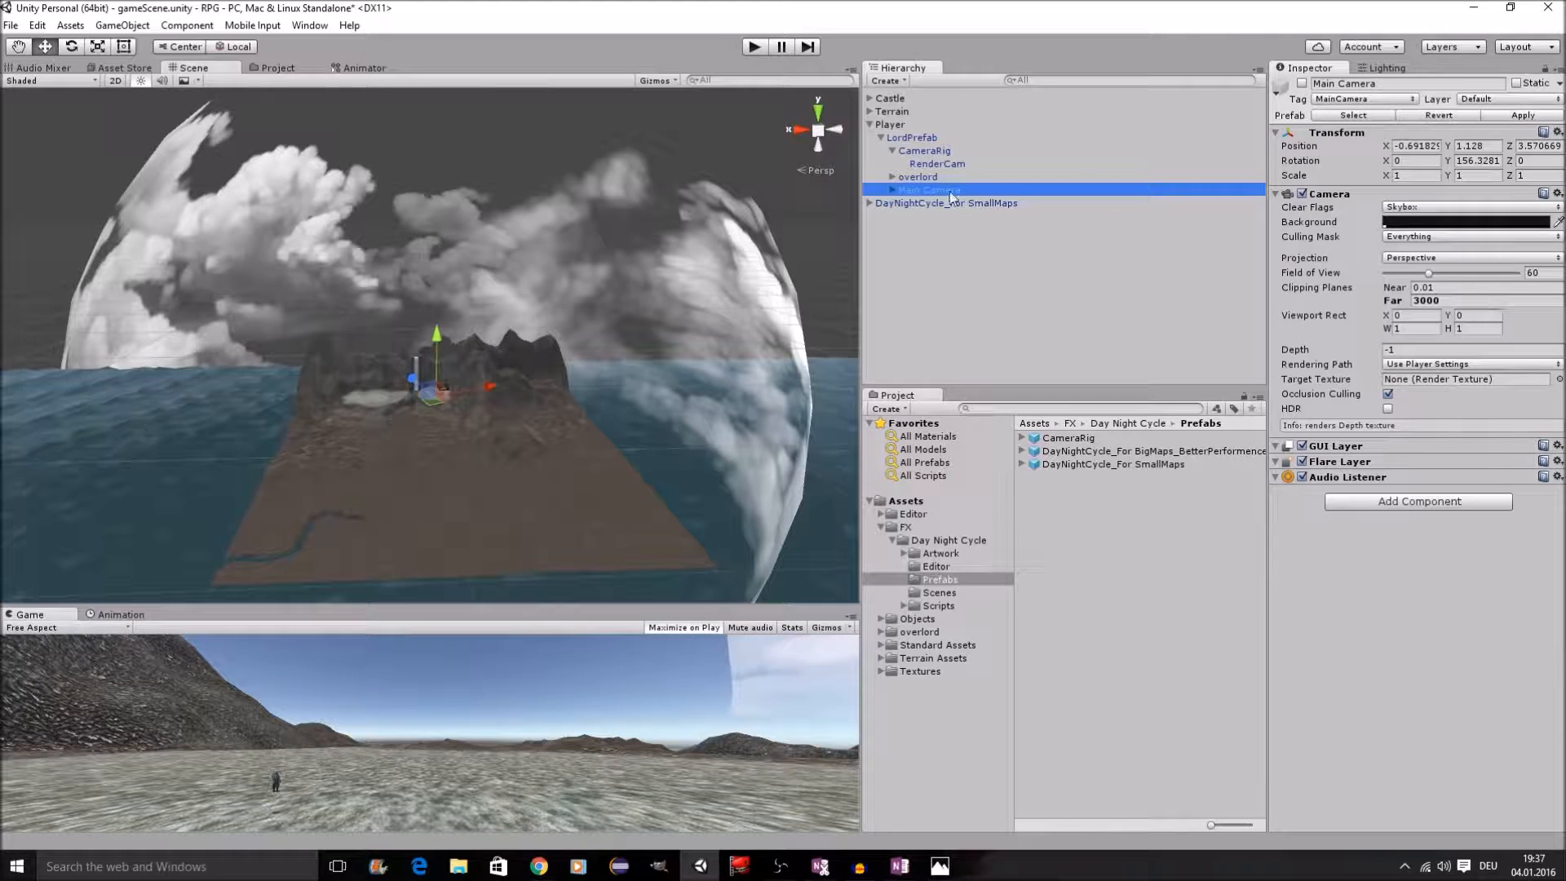
{"action": "left_click", "coordinate": [933, 152]}
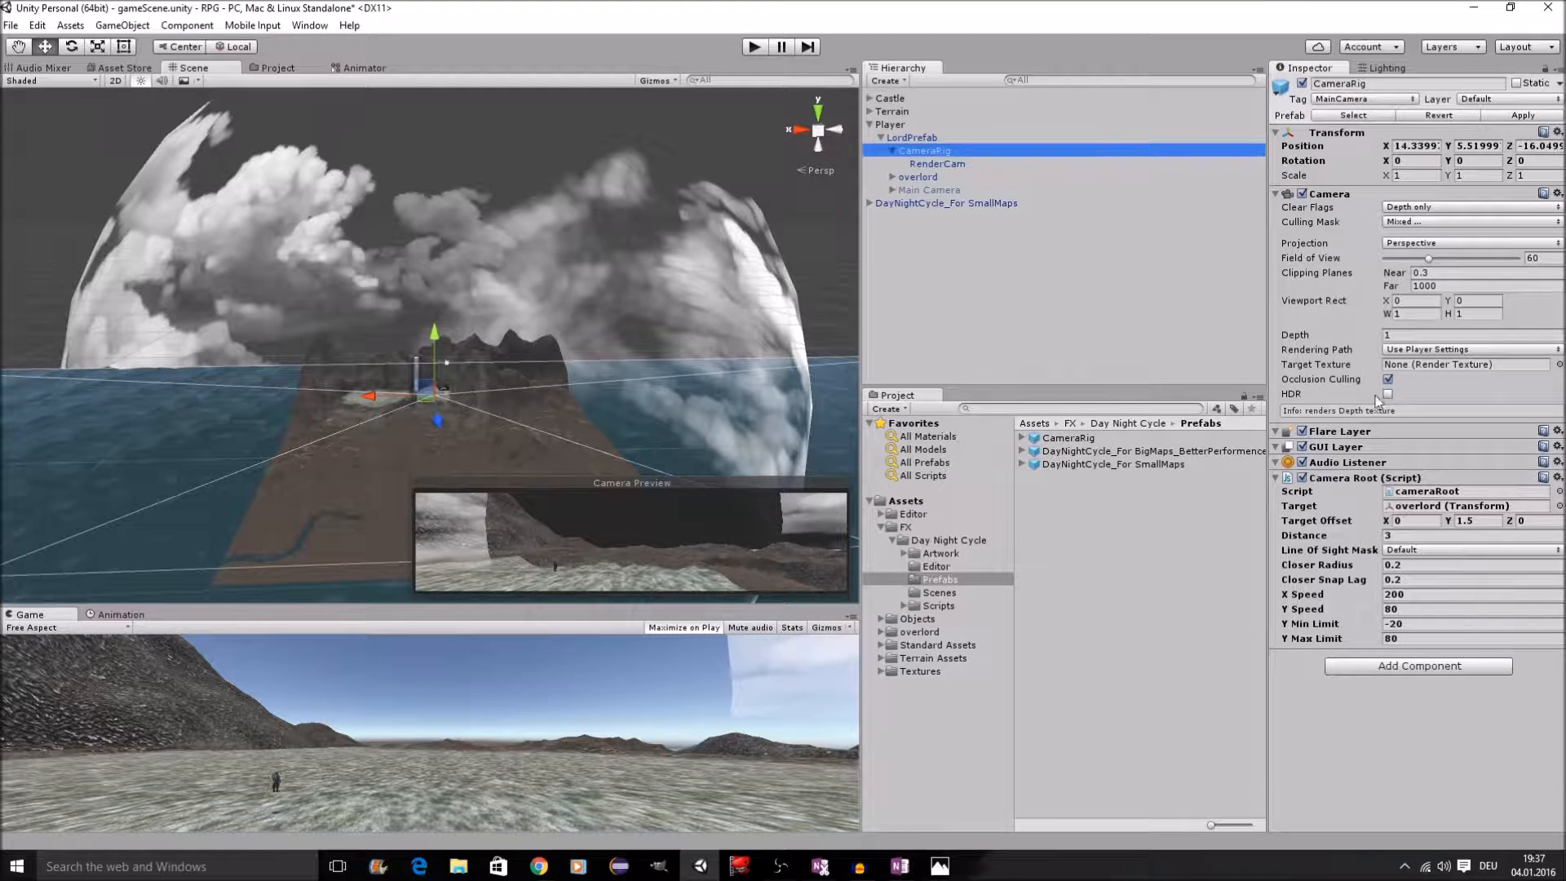
Step: Compare the CameraRig and RenderCam camera settings and set RenderCam's far clipping plane to 3000
{"action": "left_click", "coordinate": [934, 163]}
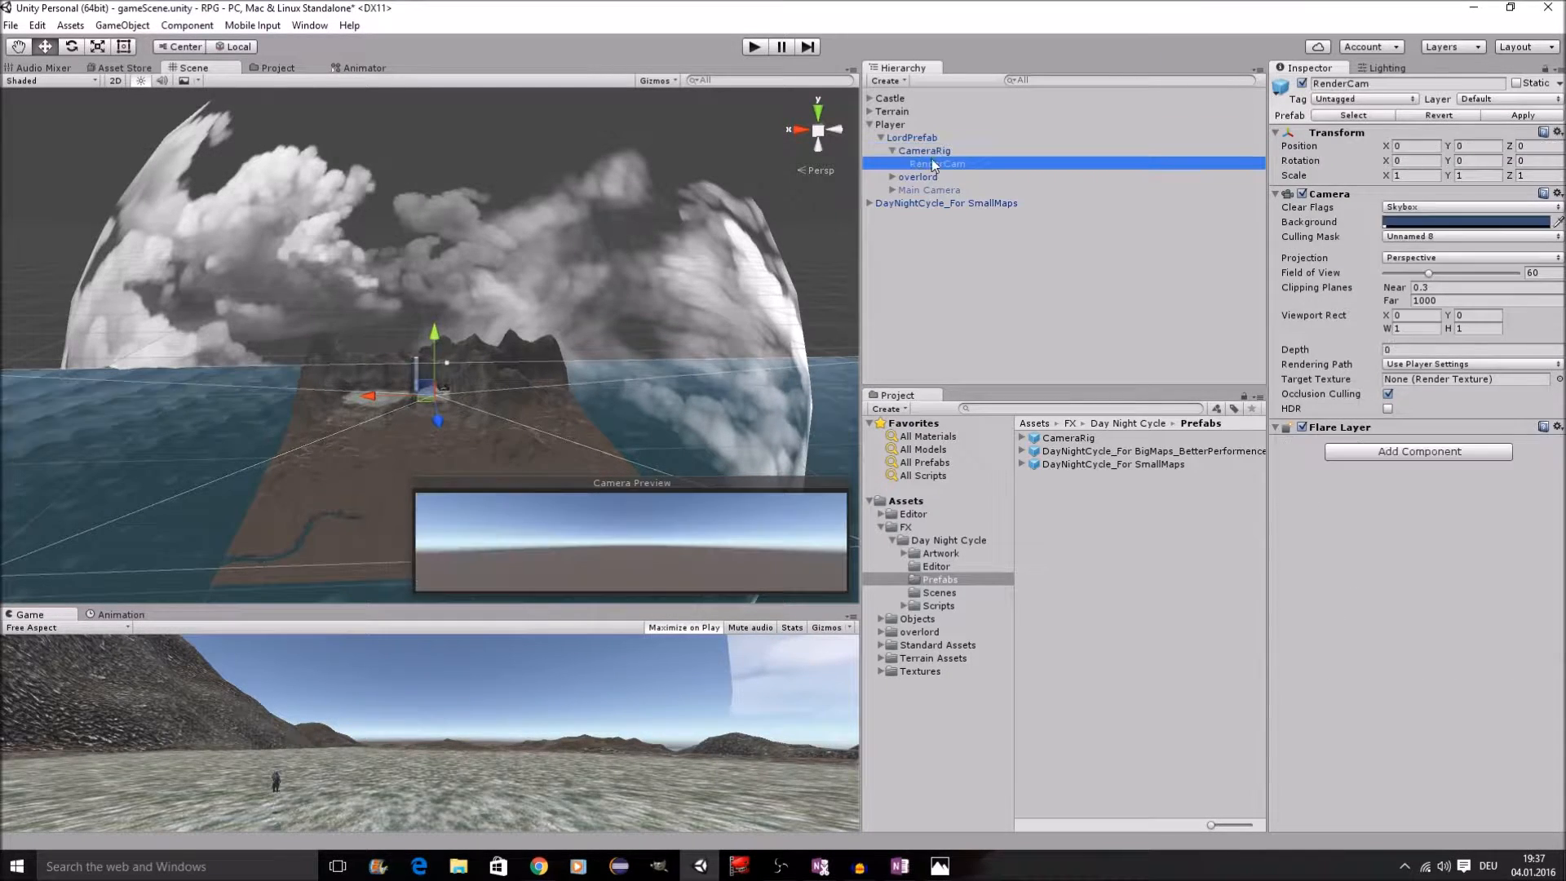
{"action": "scroll", "coordinate": [571, 189], "scroll_direction": "up", "scroll_amount": 3}
{"action": "left_click", "coordinate": [953, 151]}
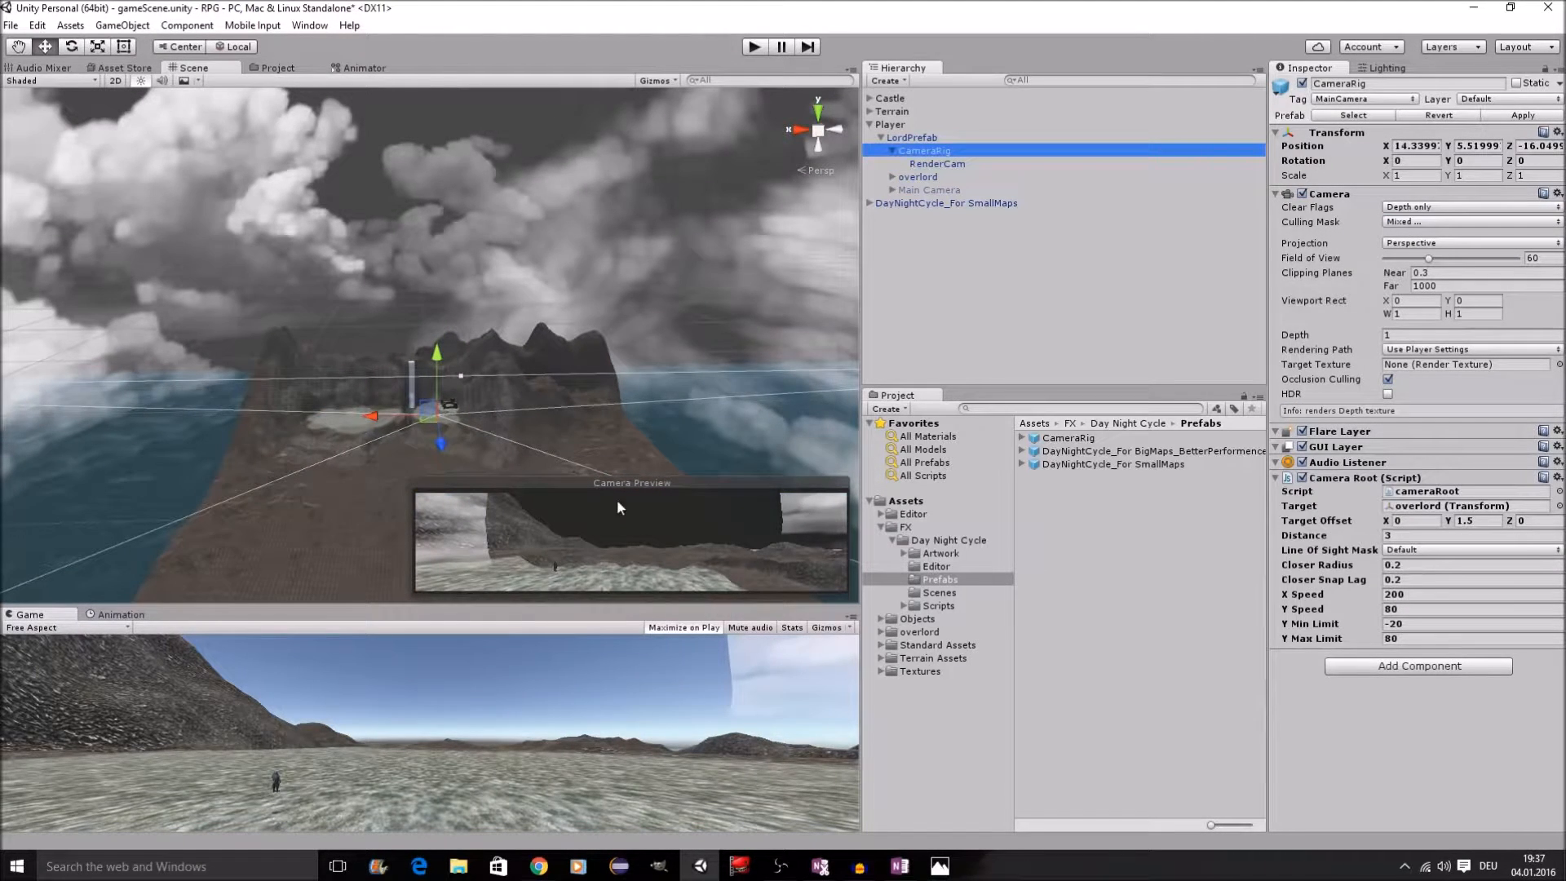
{"action": "scroll", "coordinate": [506, 196], "scroll_direction": "down", "scroll_amount": 3}
{"action": "scroll", "coordinate": [514, 205], "scroll_direction": "up", "scroll_amount": 3}
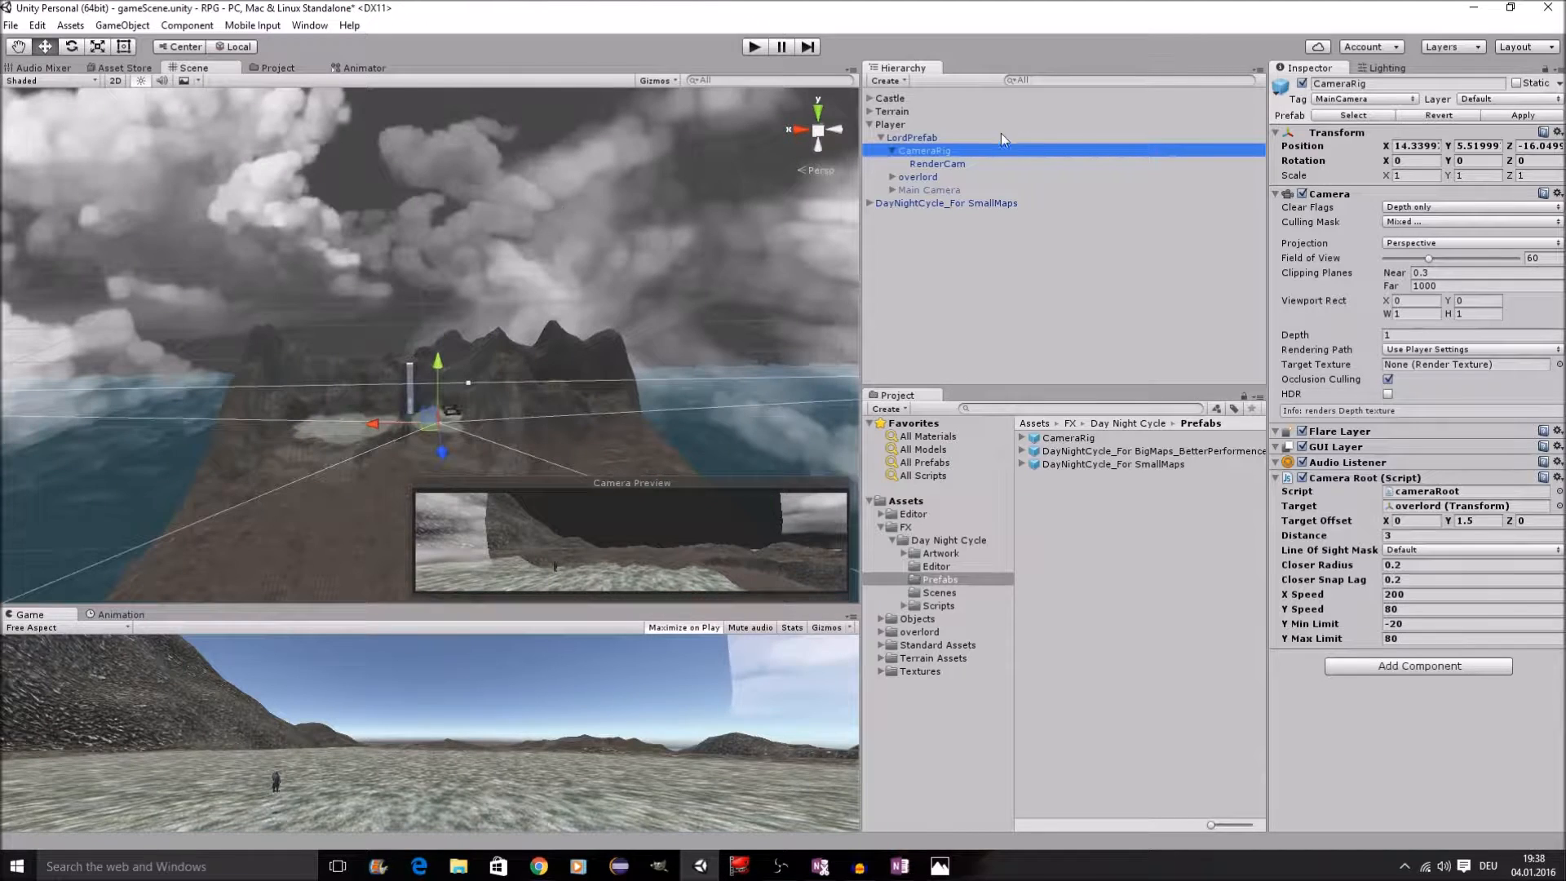
{"action": "left_click", "coordinate": [961, 166]}
{"action": "scroll", "coordinate": [657, 269], "scroll_direction": "down", "scroll_amount": 3}
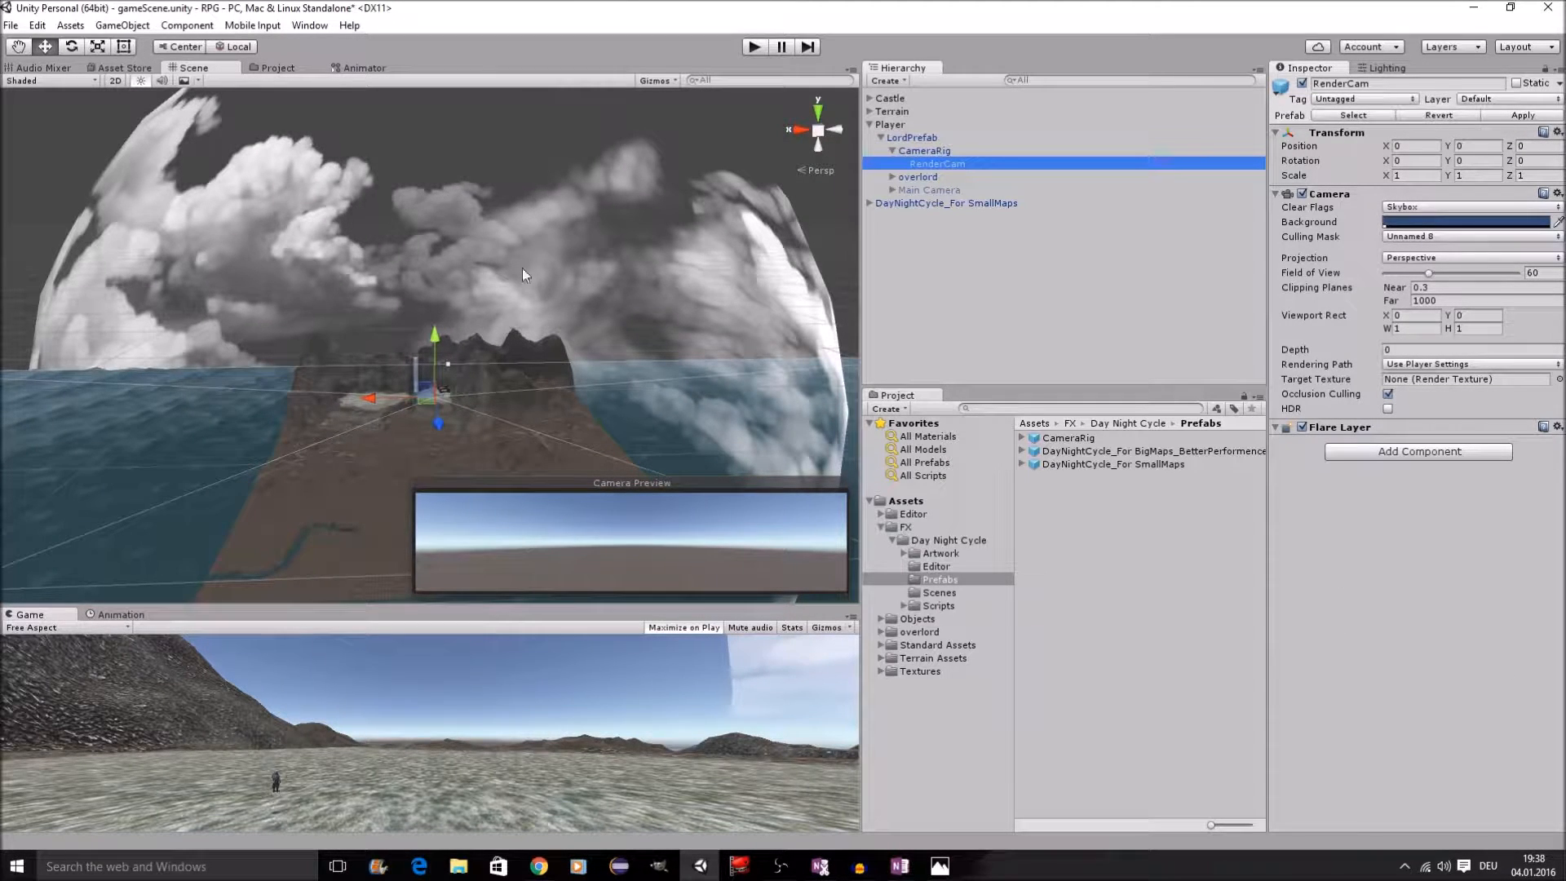
{"action": "scroll", "coordinate": [271, 238], "scroll_direction": "up", "scroll_amount": 5}
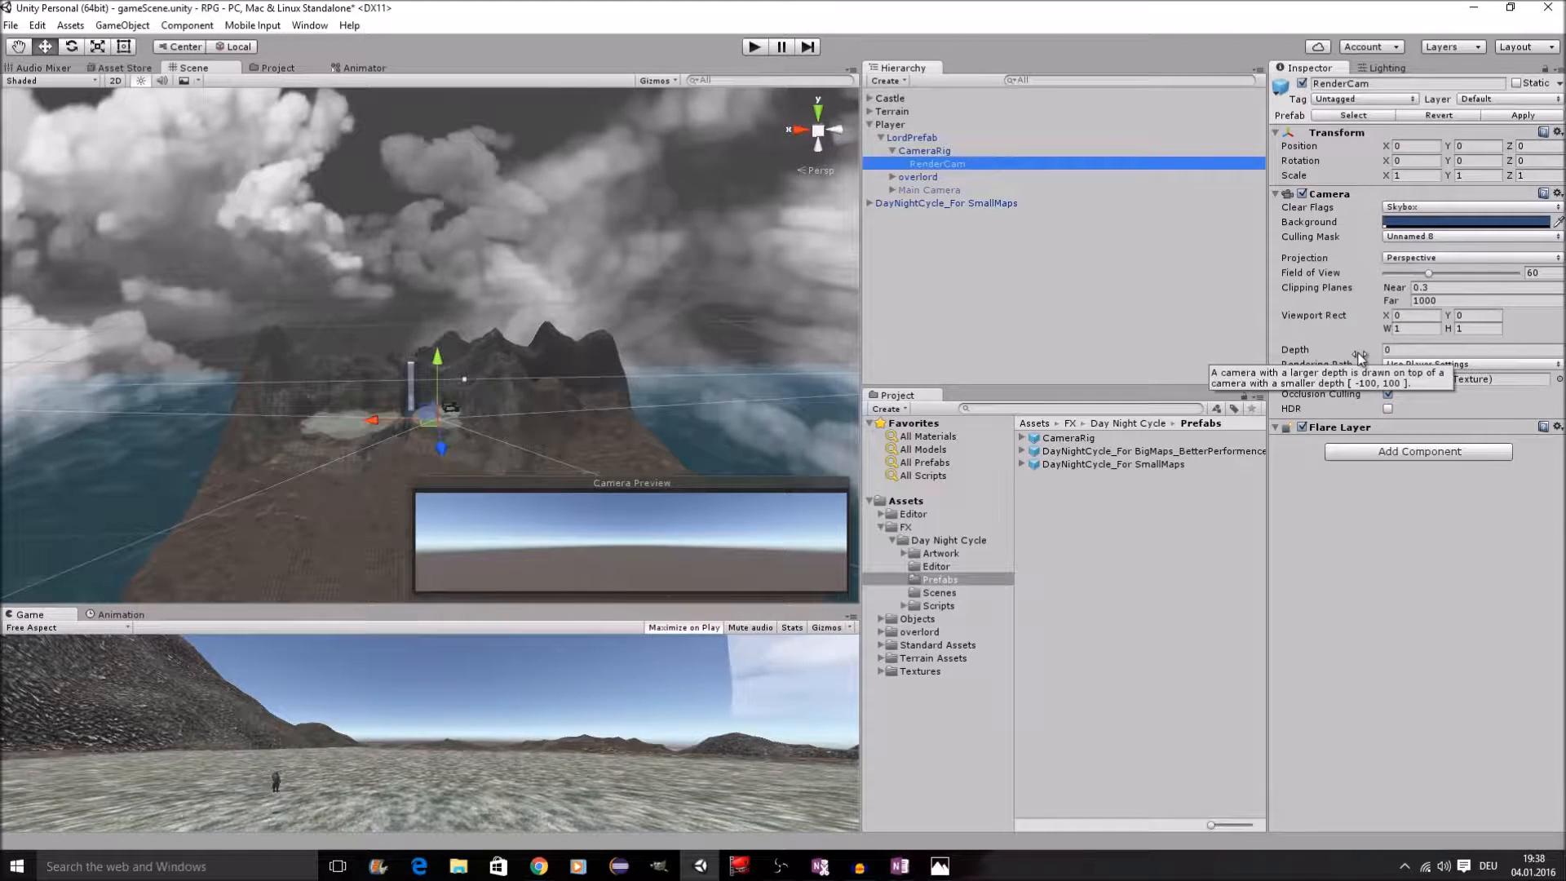
{"action": "left_click", "coordinate": [1420, 301]}
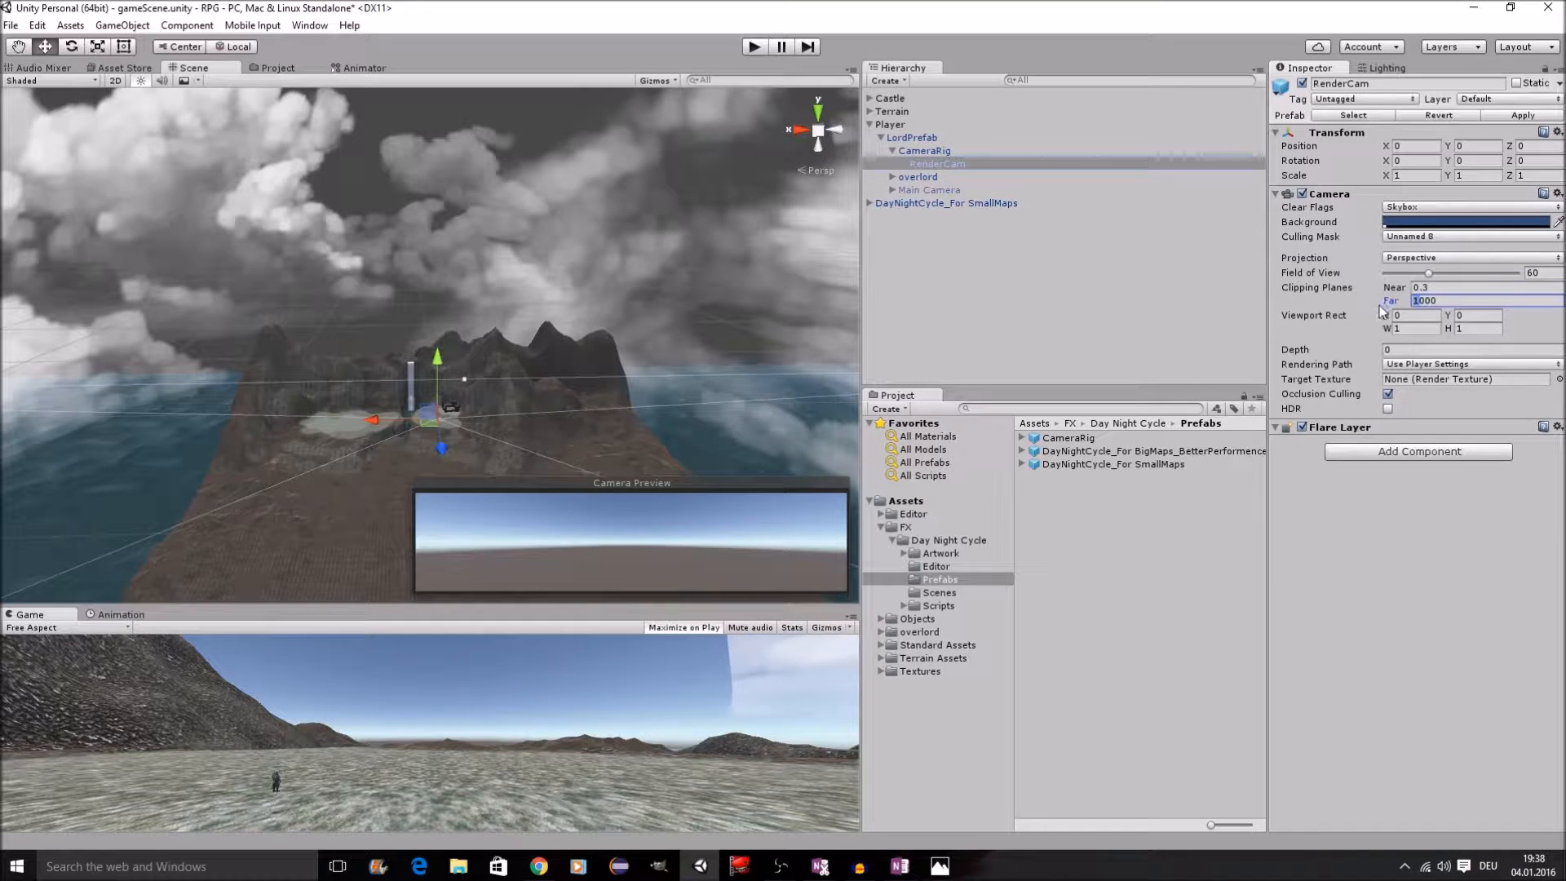
{"action": "type", "text": "3"}
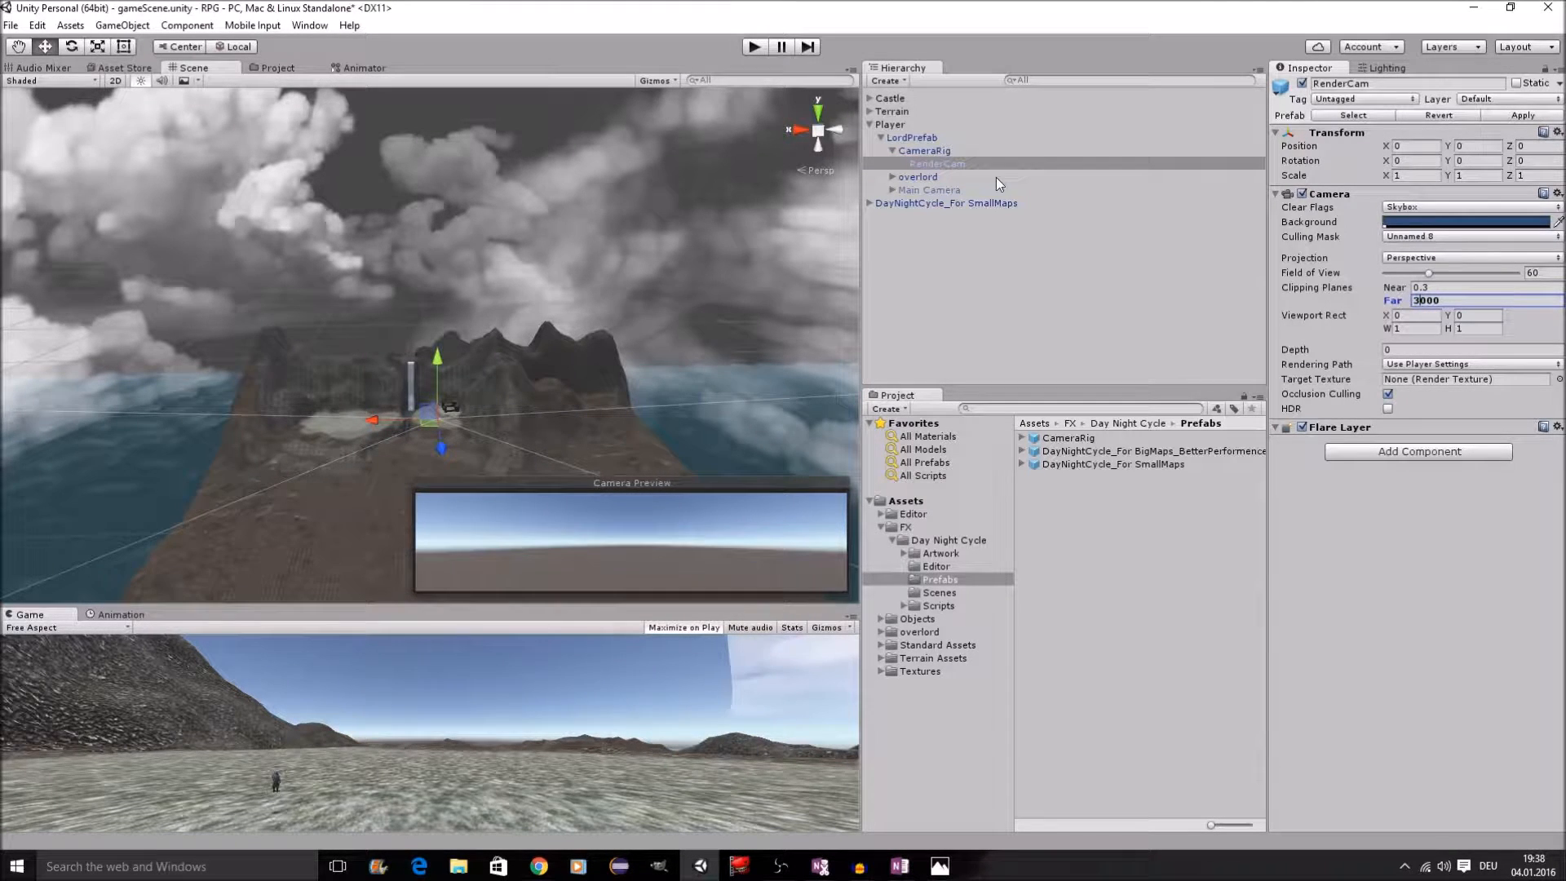
Step: Set the CameraRig camera's far clipping plane to 3000 as well
{"action": "left_click", "coordinate": [951, 155]}
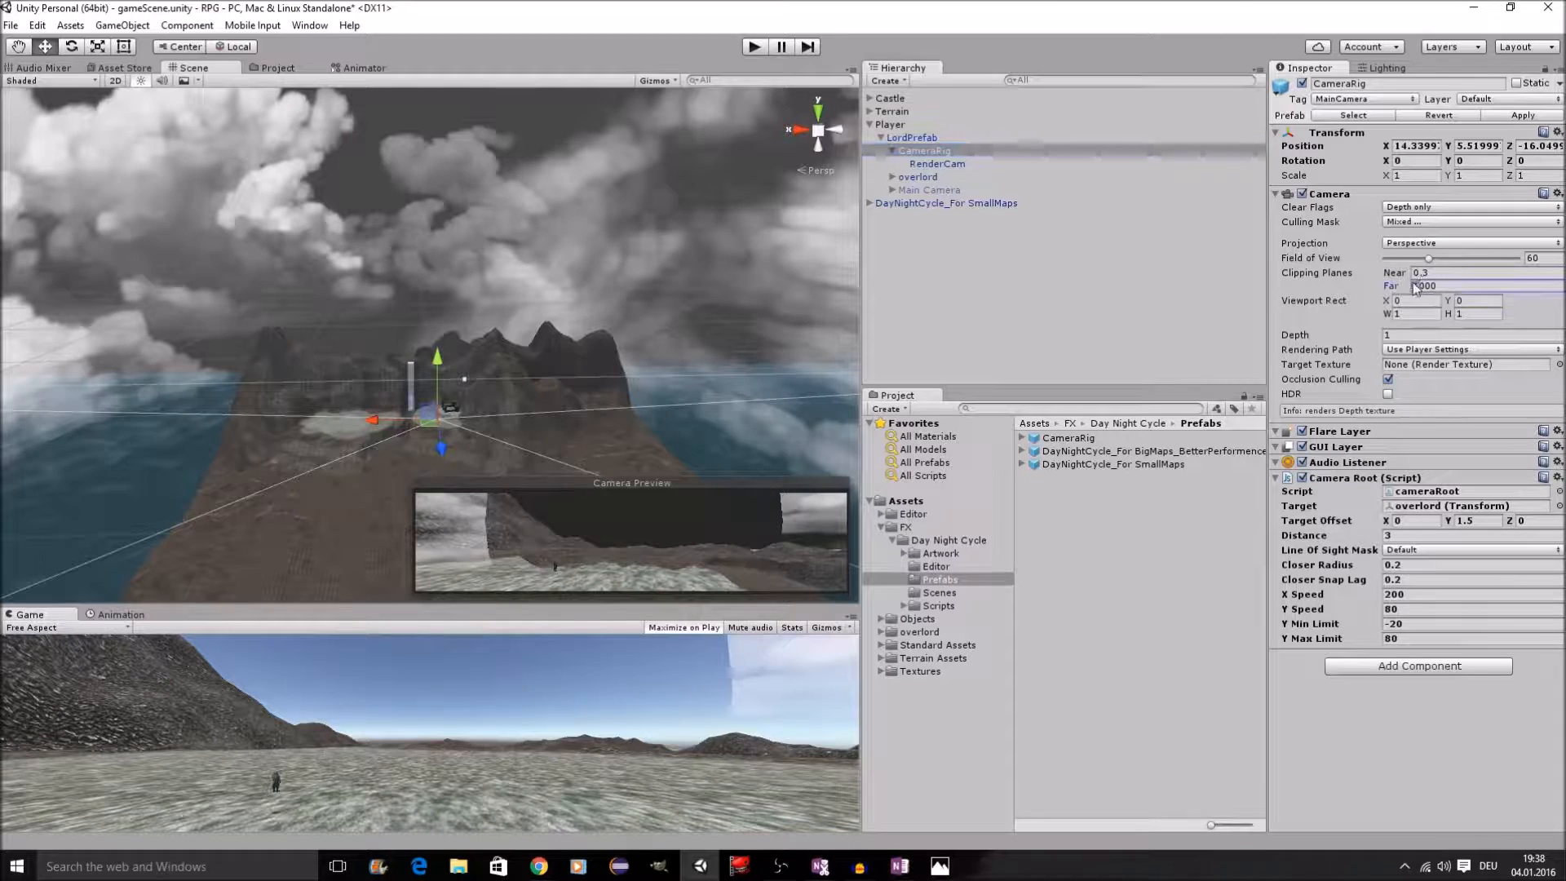
{"action": "scroll", "coordinate": [595, 247], "scroll_direction": "down", "scroll_amount": 5}
{"action": "scroll", "coordinate": [594, 263], "scroll_direction": "up", "scroll_amount": 4}
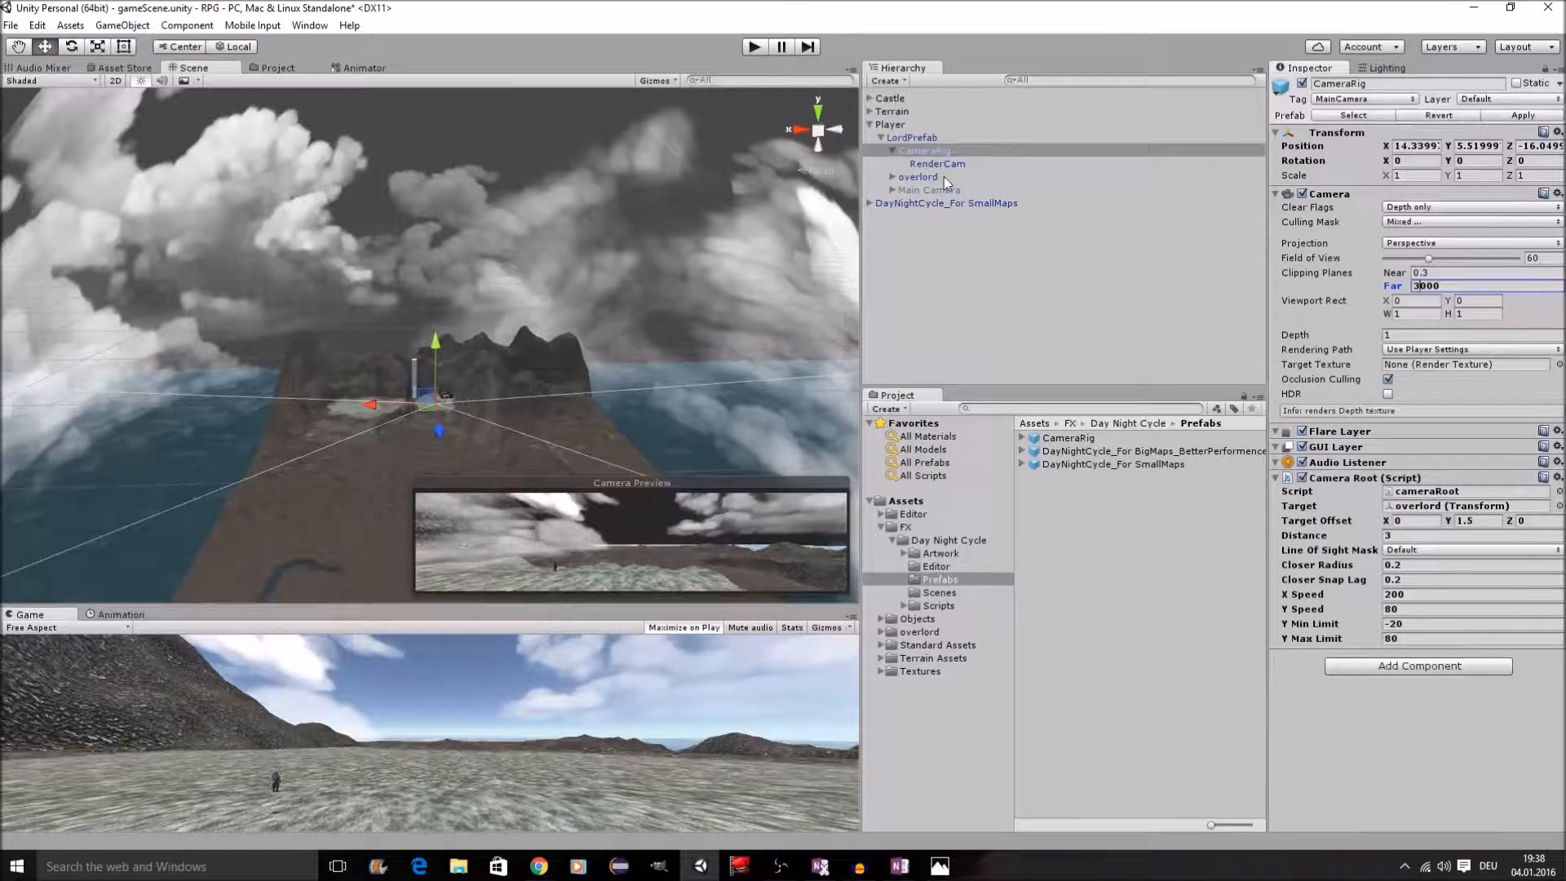
Step: Assign CameraRig as the Mycamera reference in the overlord's Overlordcontrol script
{"action": "left_click", "coordinate": [927, 138]}
{"action": "left_click", "coordinate": [924, 152]}
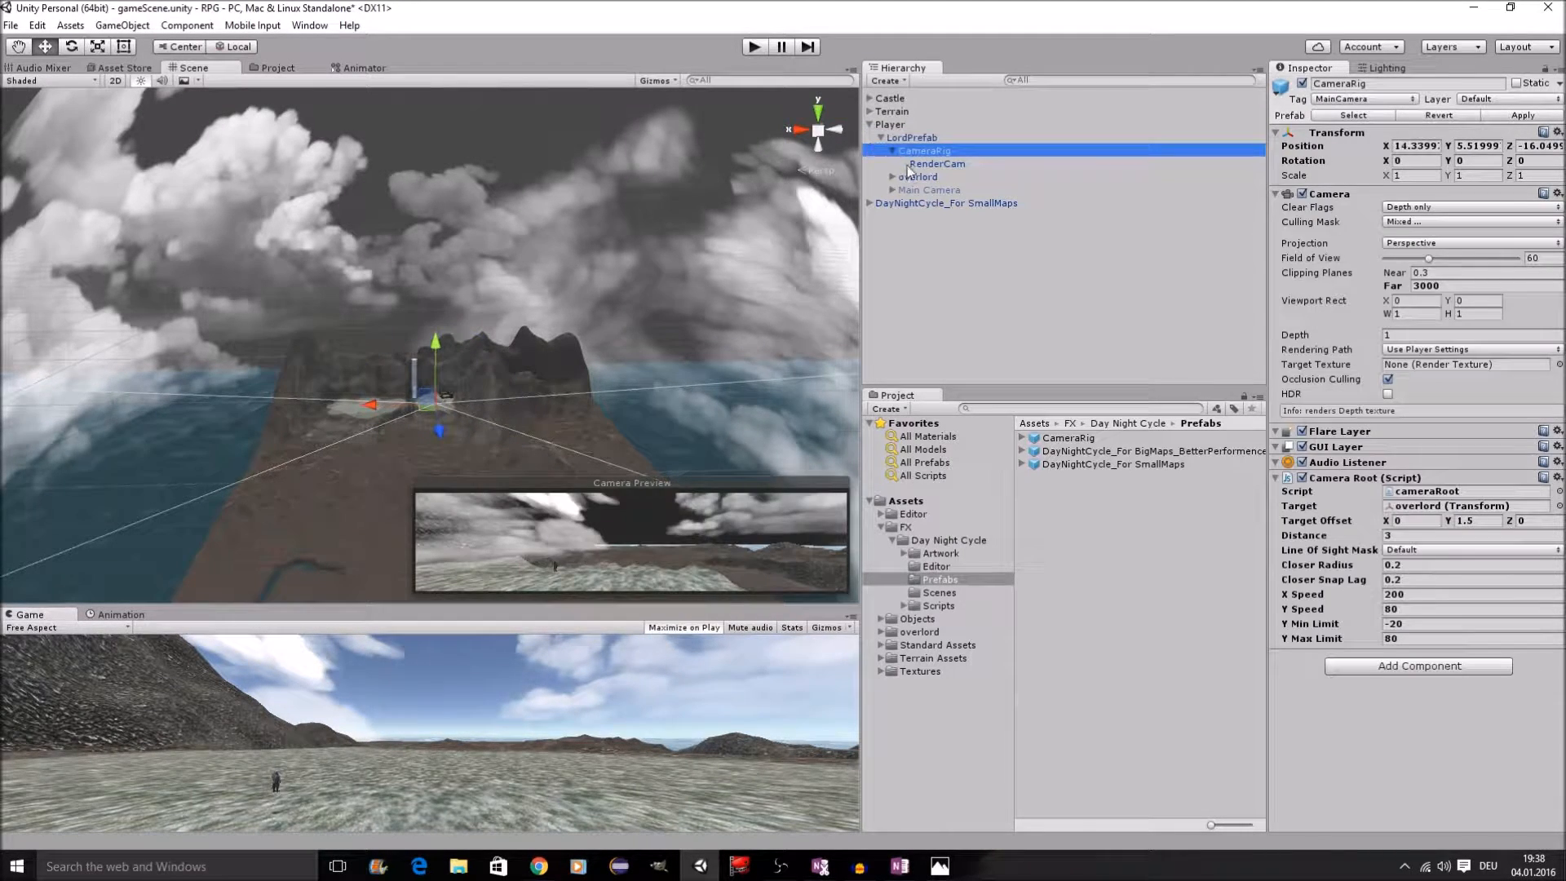
{"action": "left_click", "coordinate": [915, 177]}
{"action": "scroll", "coordinate": [1344, 335], "scroll_direction": "down", "scroll_amount": 10}
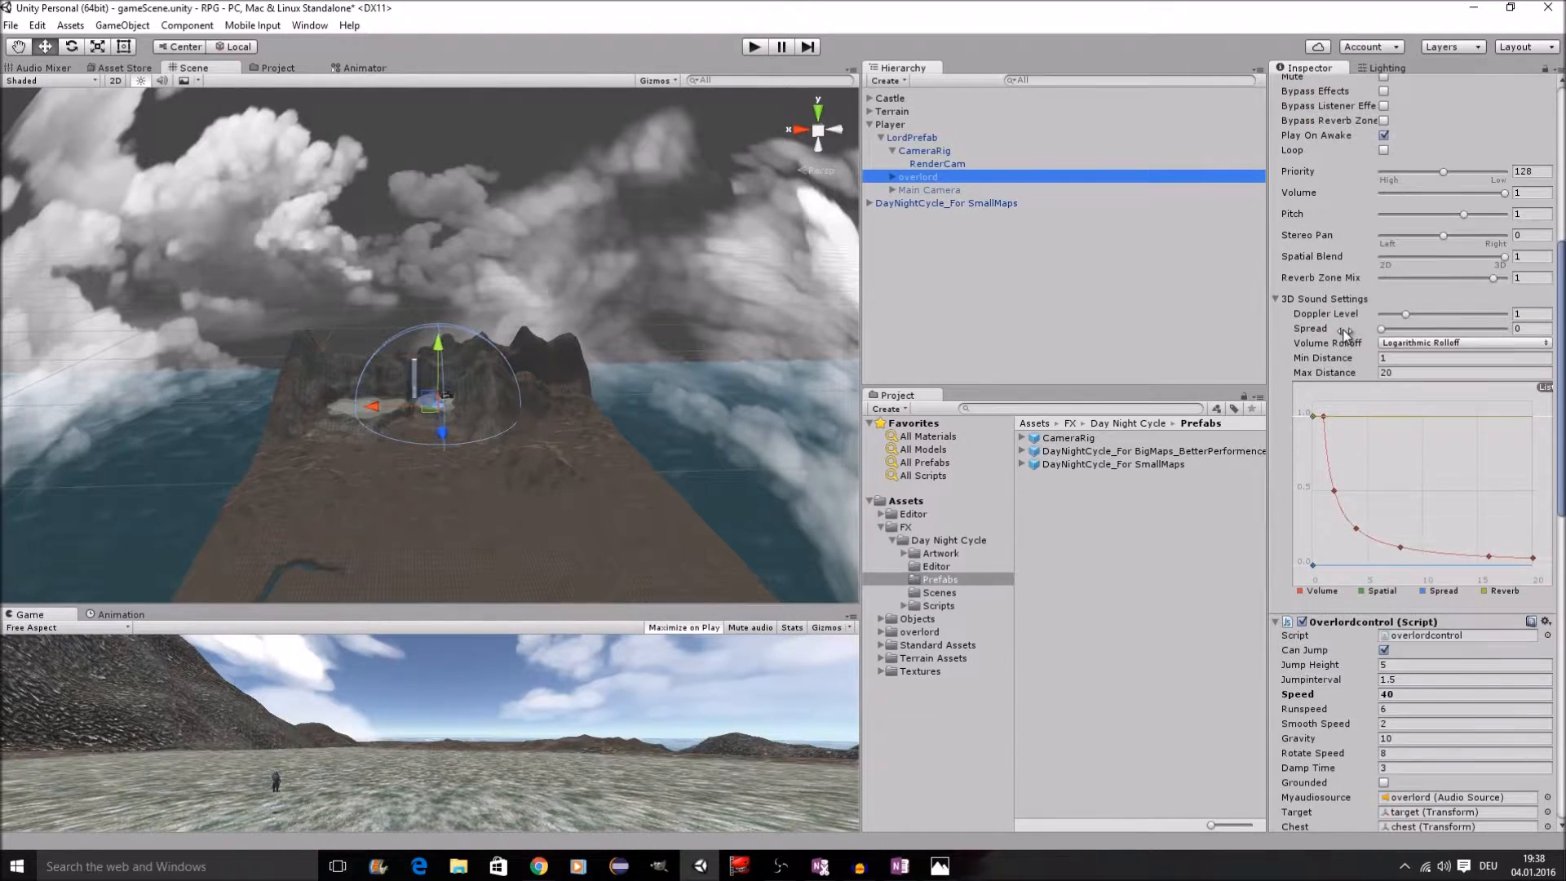
{"action": "scroll", "coordinate": [1346, 338], "scroll_direction": "down", "scroll_amount": 11}
{"action": "scroll", "coordinate": [1348, 341], "scroll_direction": "up", "scroll_amount": 1}
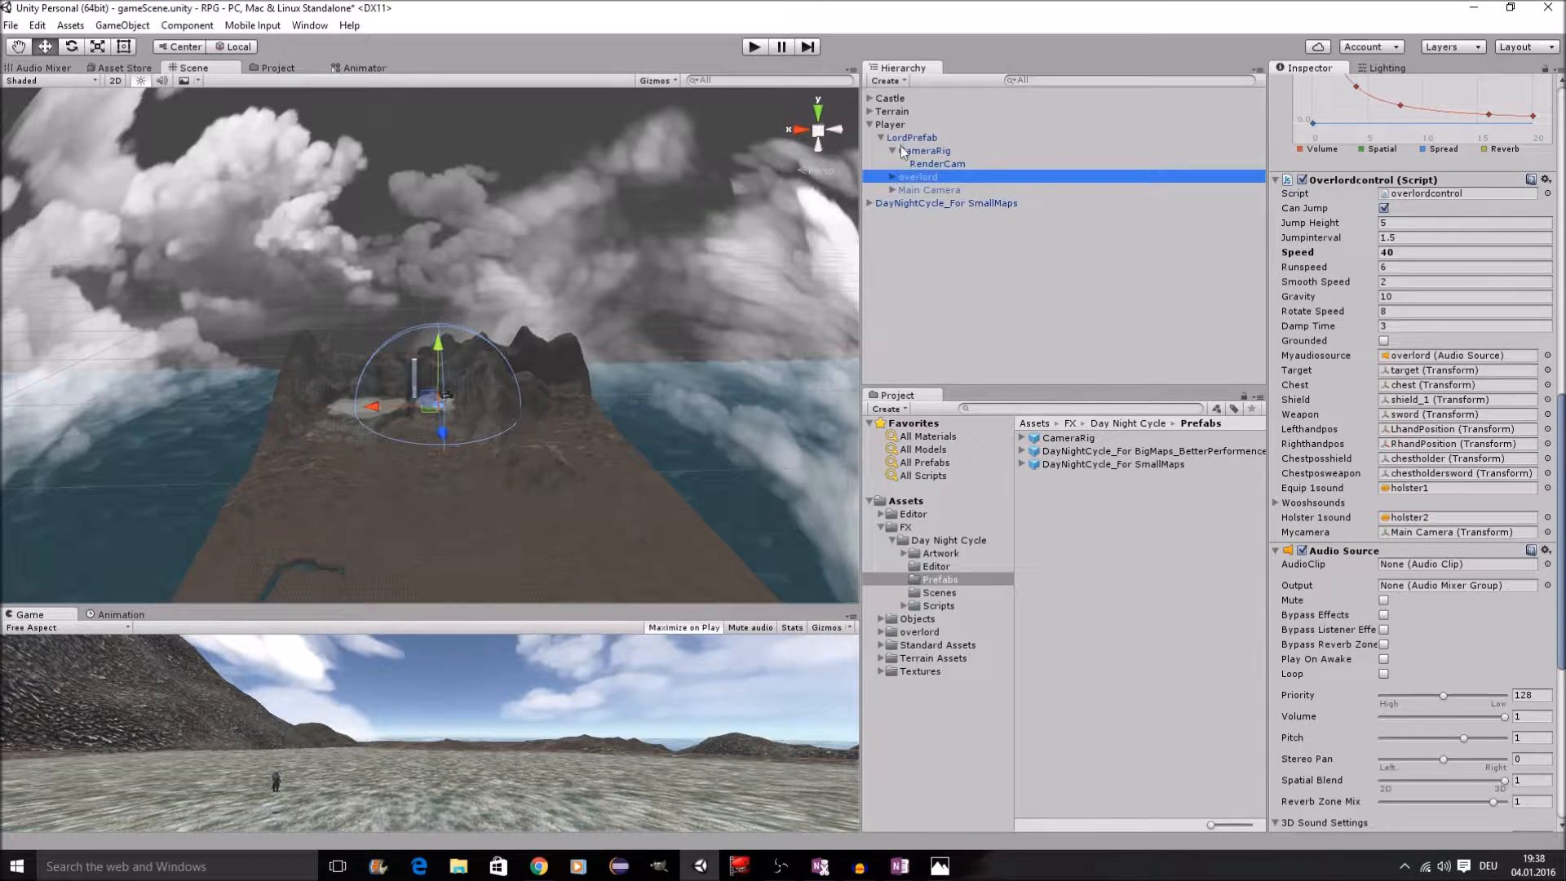
{"action": "left_click_drag", "start_coordinate": [923, 154], "coordinate": [1429, 540]}
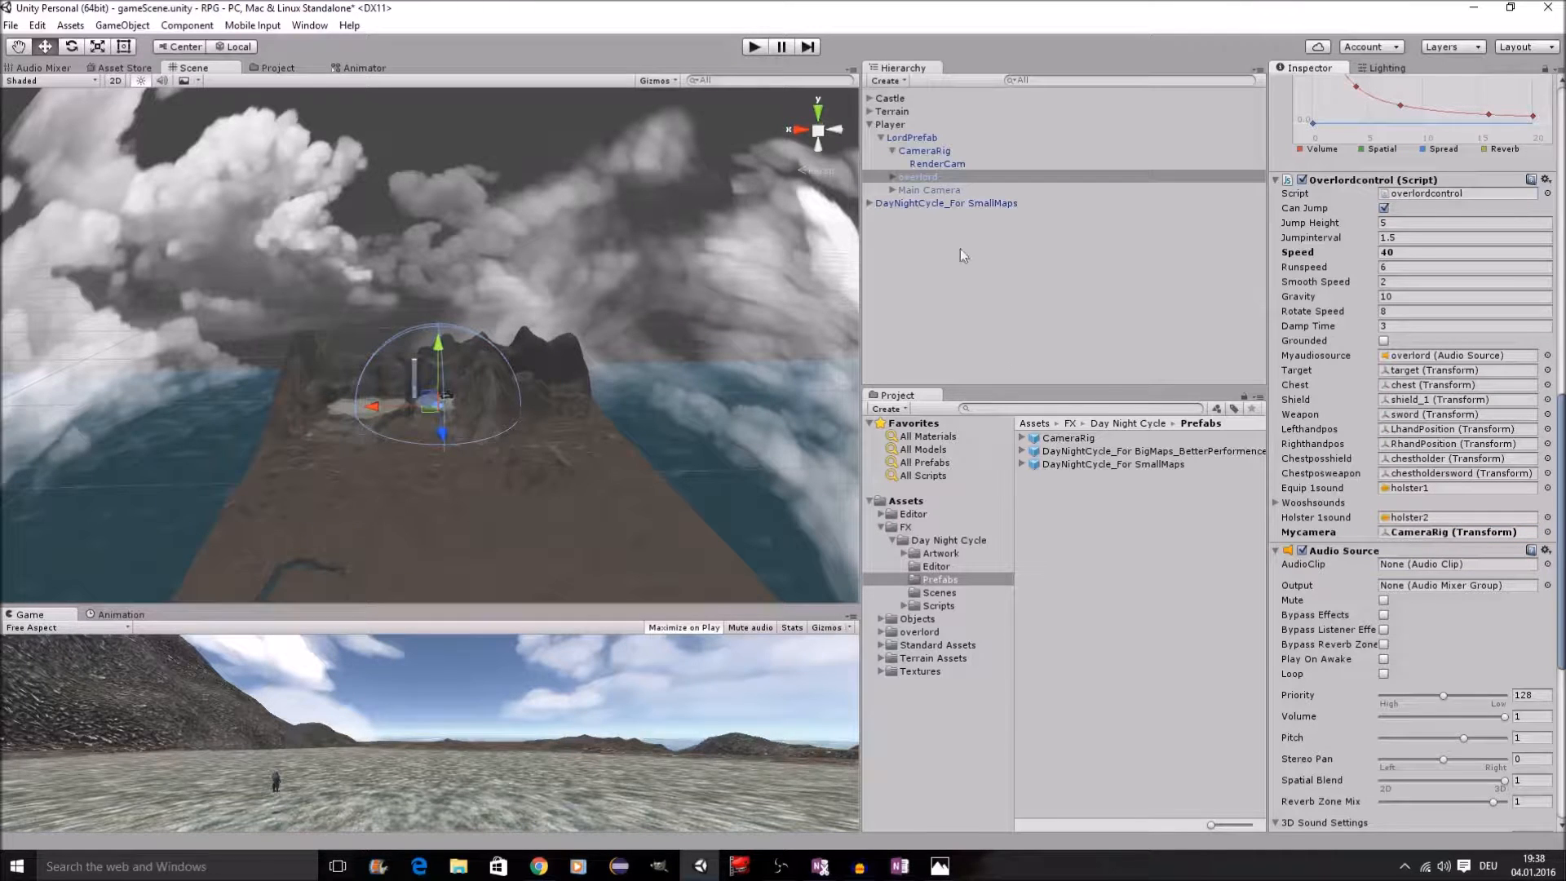
Step: Recheck the camera and Player objects, and run the game, walking the character around to test the new camera and sky
{"action": "left_click", "coordinate": [946, 191]}
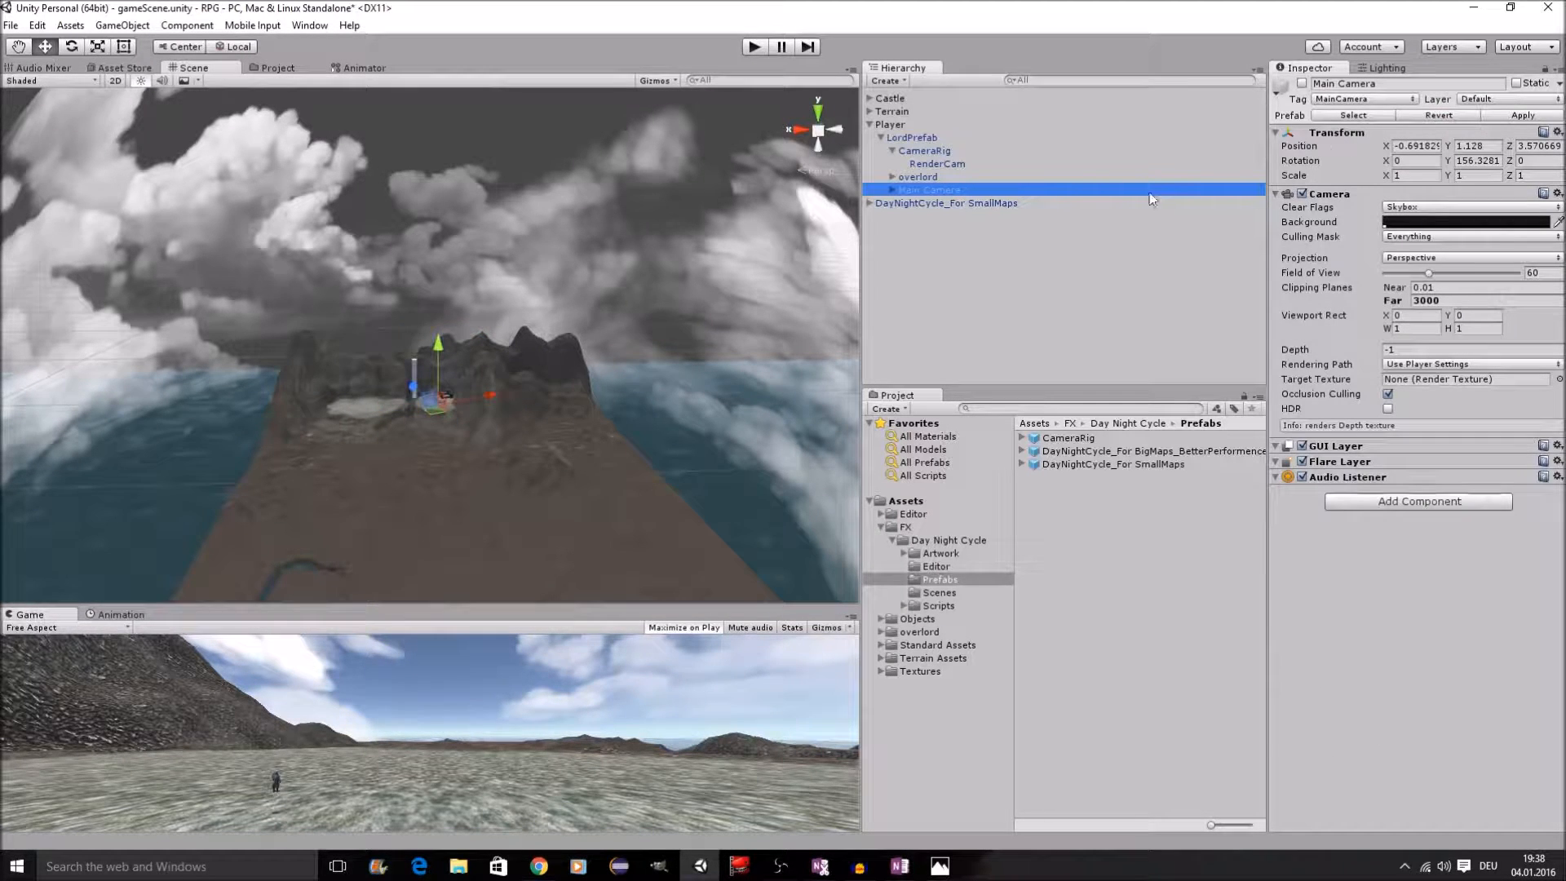
{"action": "left_click", "coordinate": [915, 139]}
{"action": "left_click", "coordinate": [923, 150]}
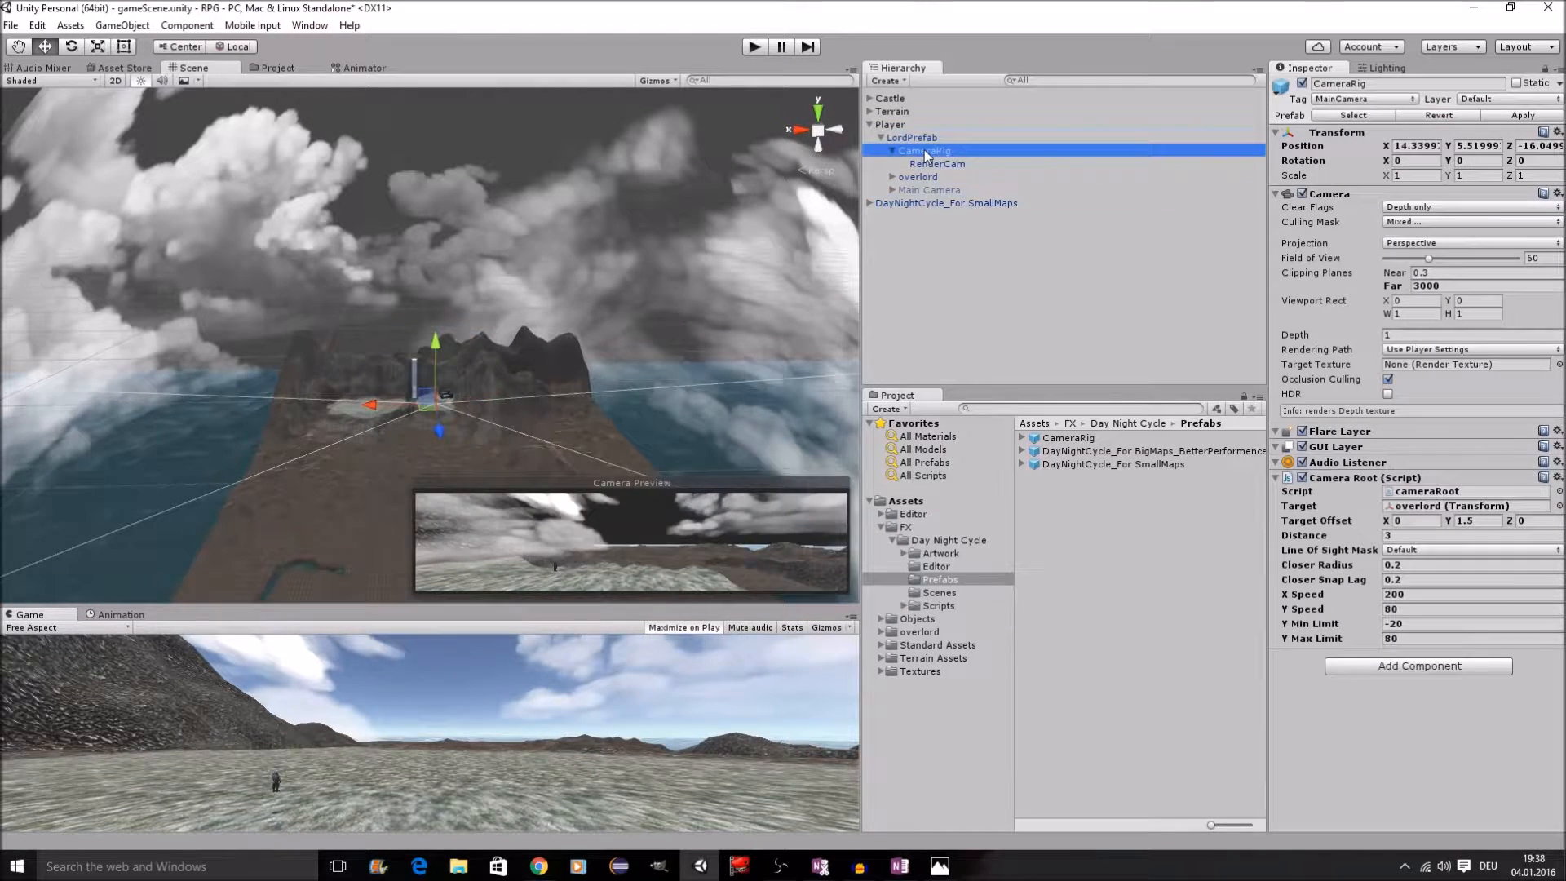
{"action": "left_click", "coordinate": [911, 137]}
{"action": "left_click", "coordinate": [889, 124]}
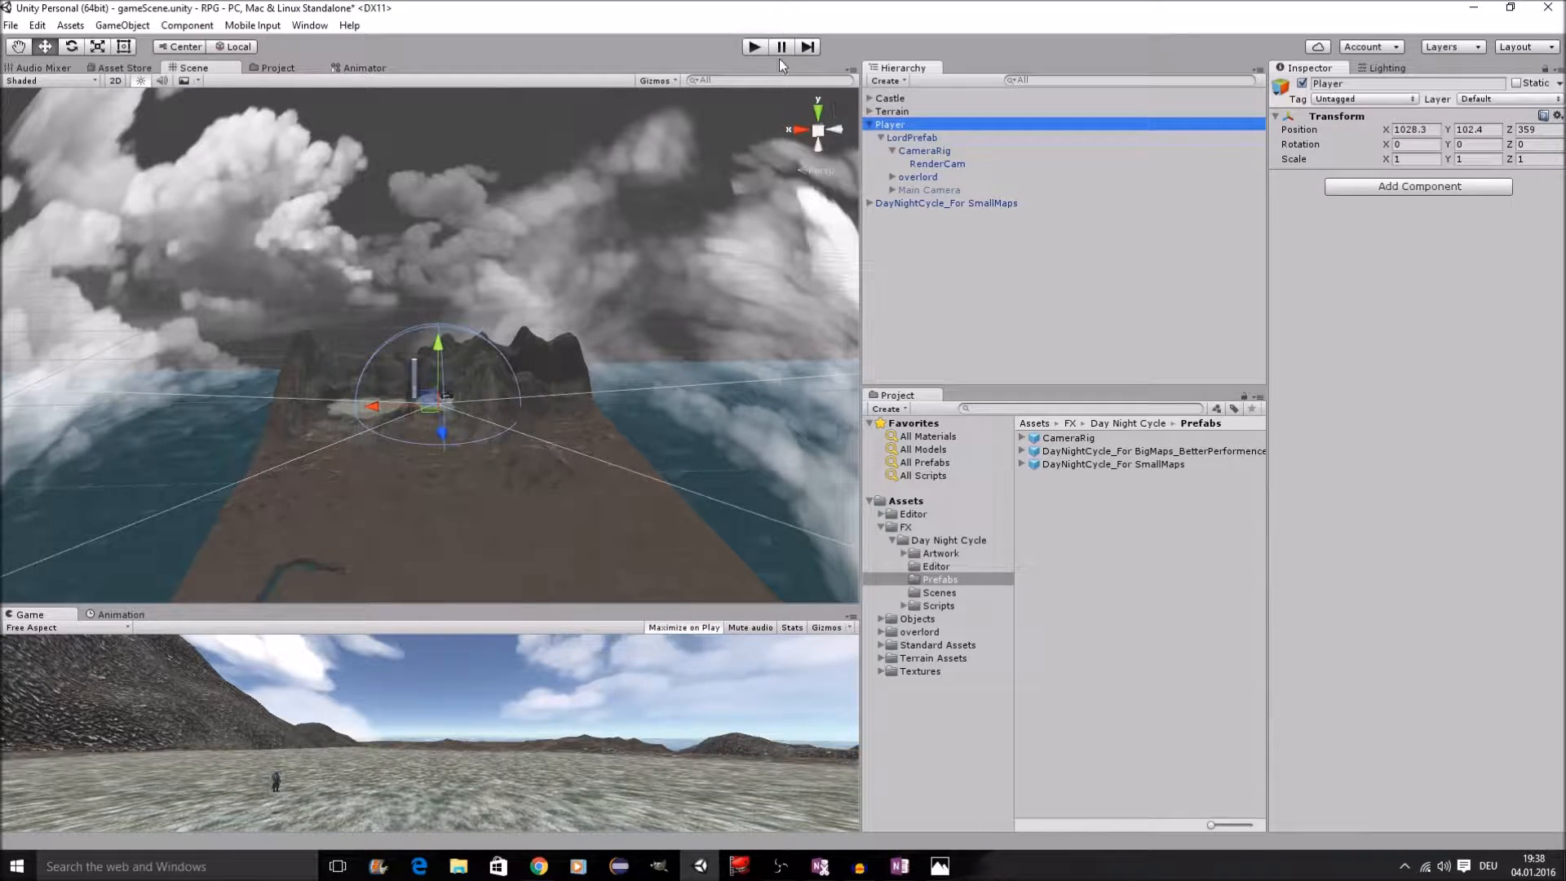
{"action": "left_click", "coordinate": [761, 47]}
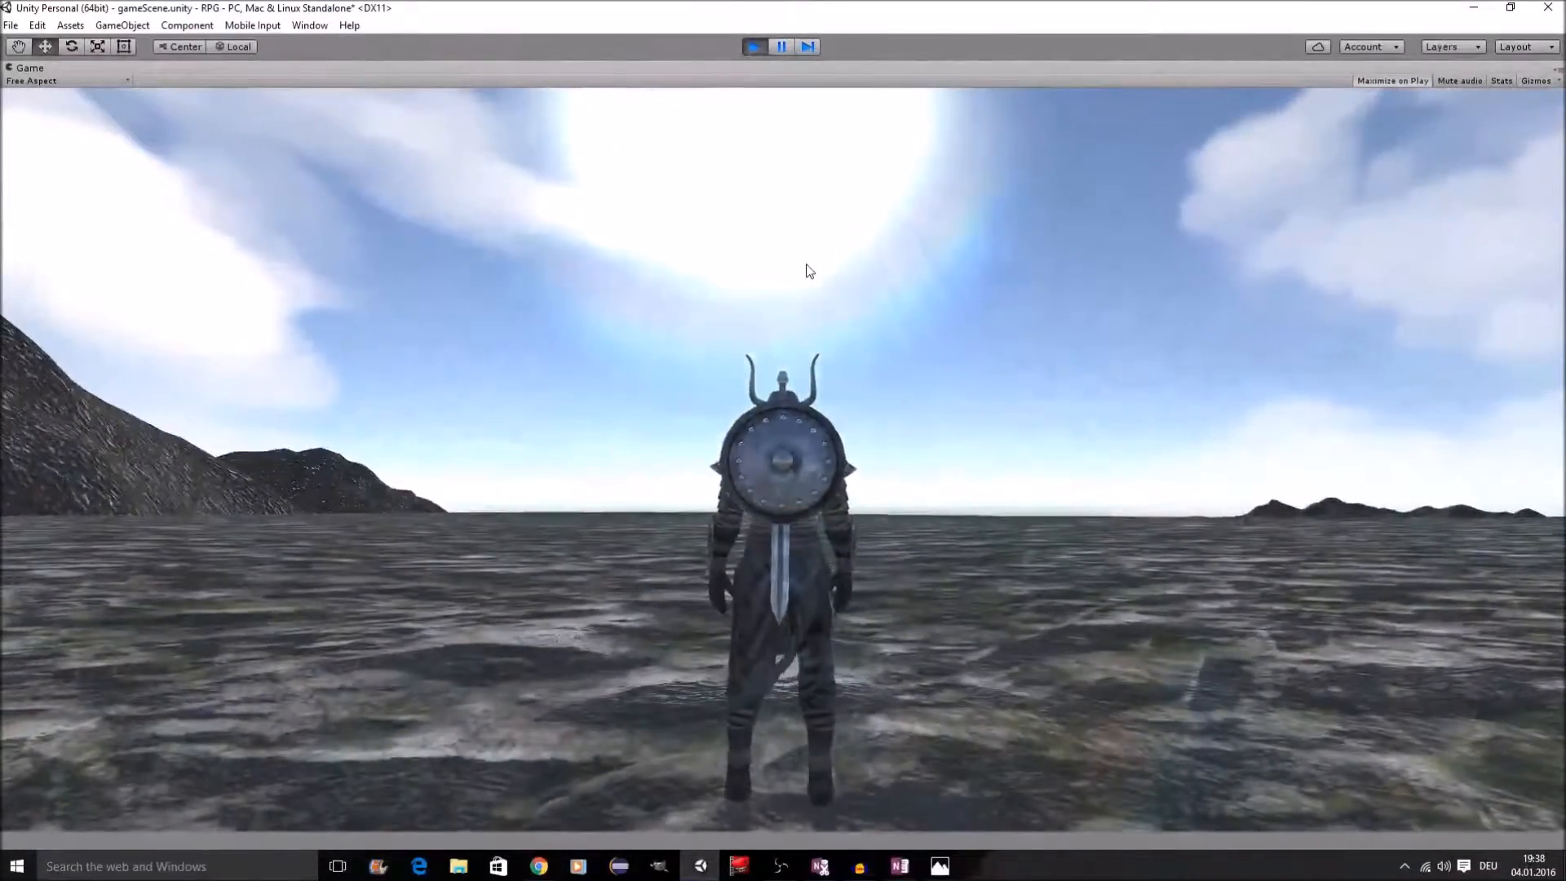
{"action": "key", "text": "s"}
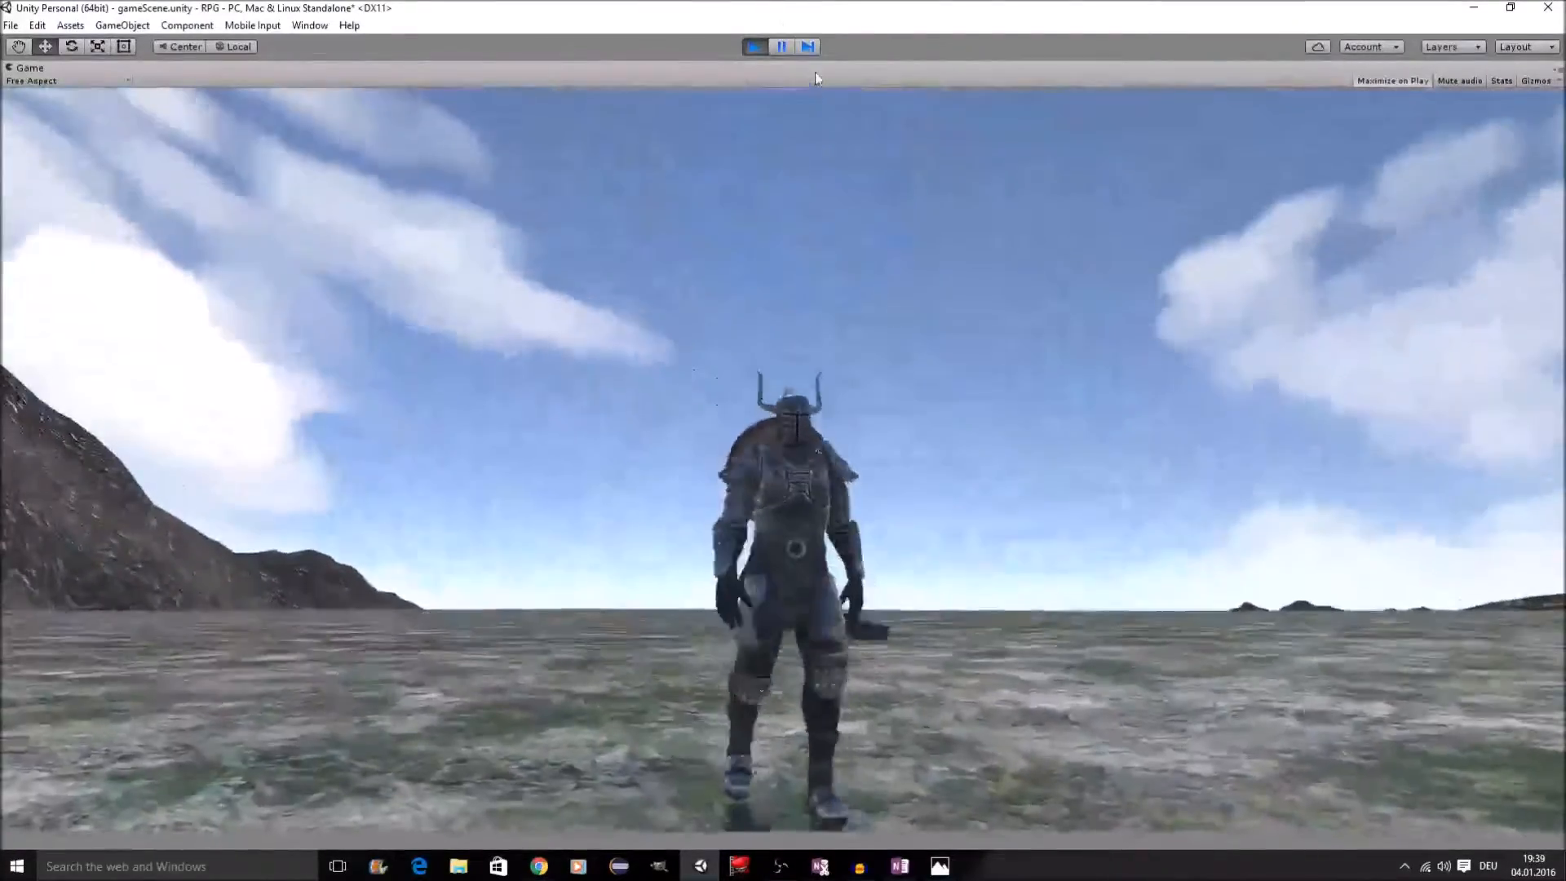
{"action": "key", "text": "w"}
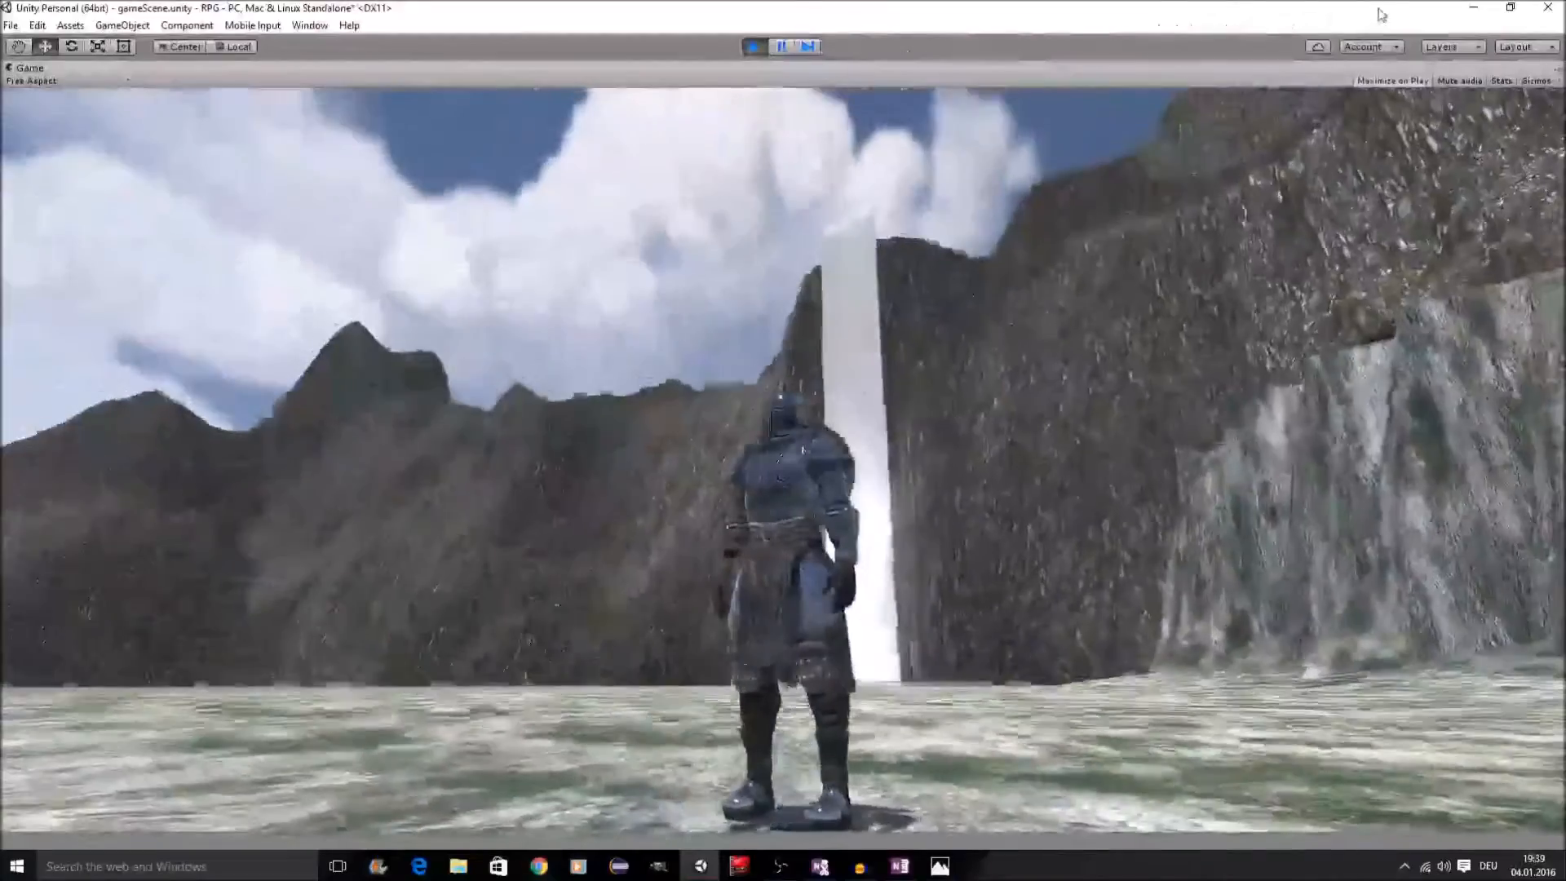
Step: Walk the character around to observe the sky, stop the game, and recheck the CameraRig and RenderCam camera settings
{"action": "key", "text": "w"}
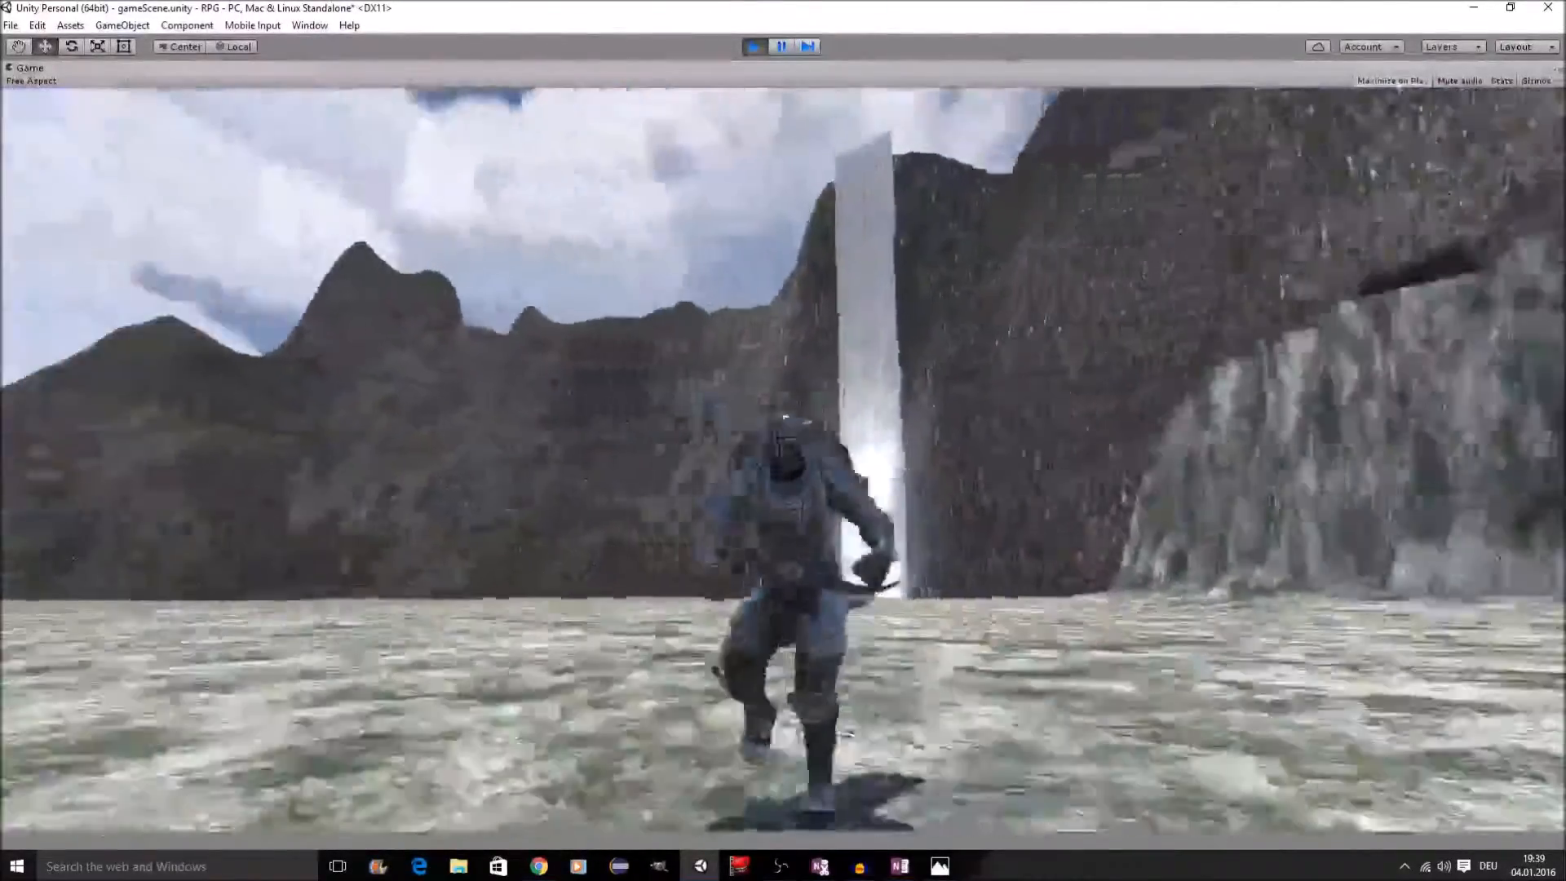
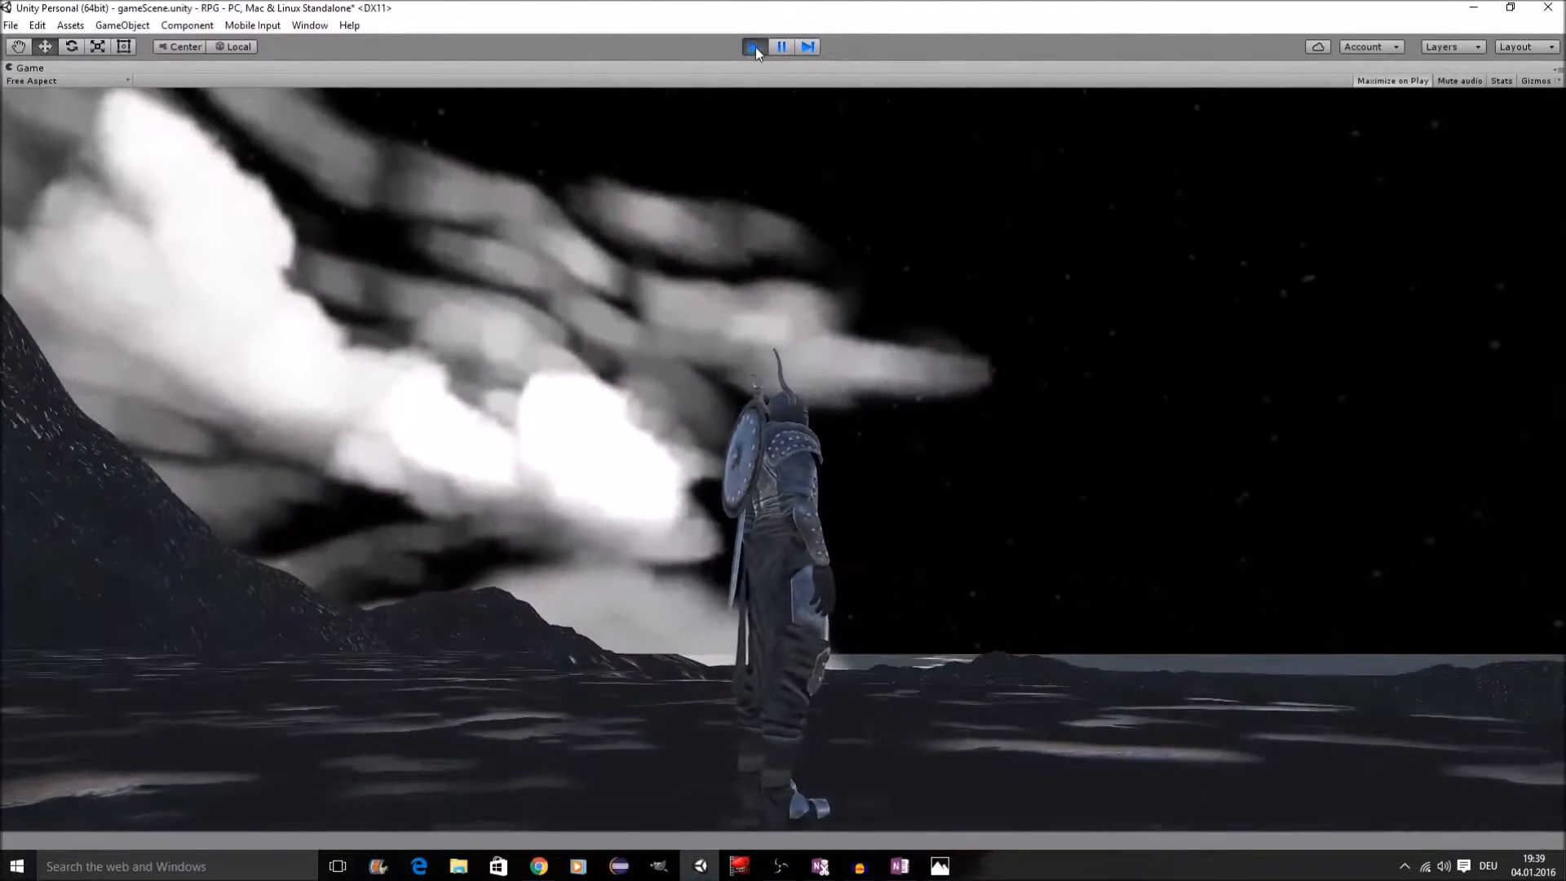
{"action": "left_click", "coordinate": [754, 47]}
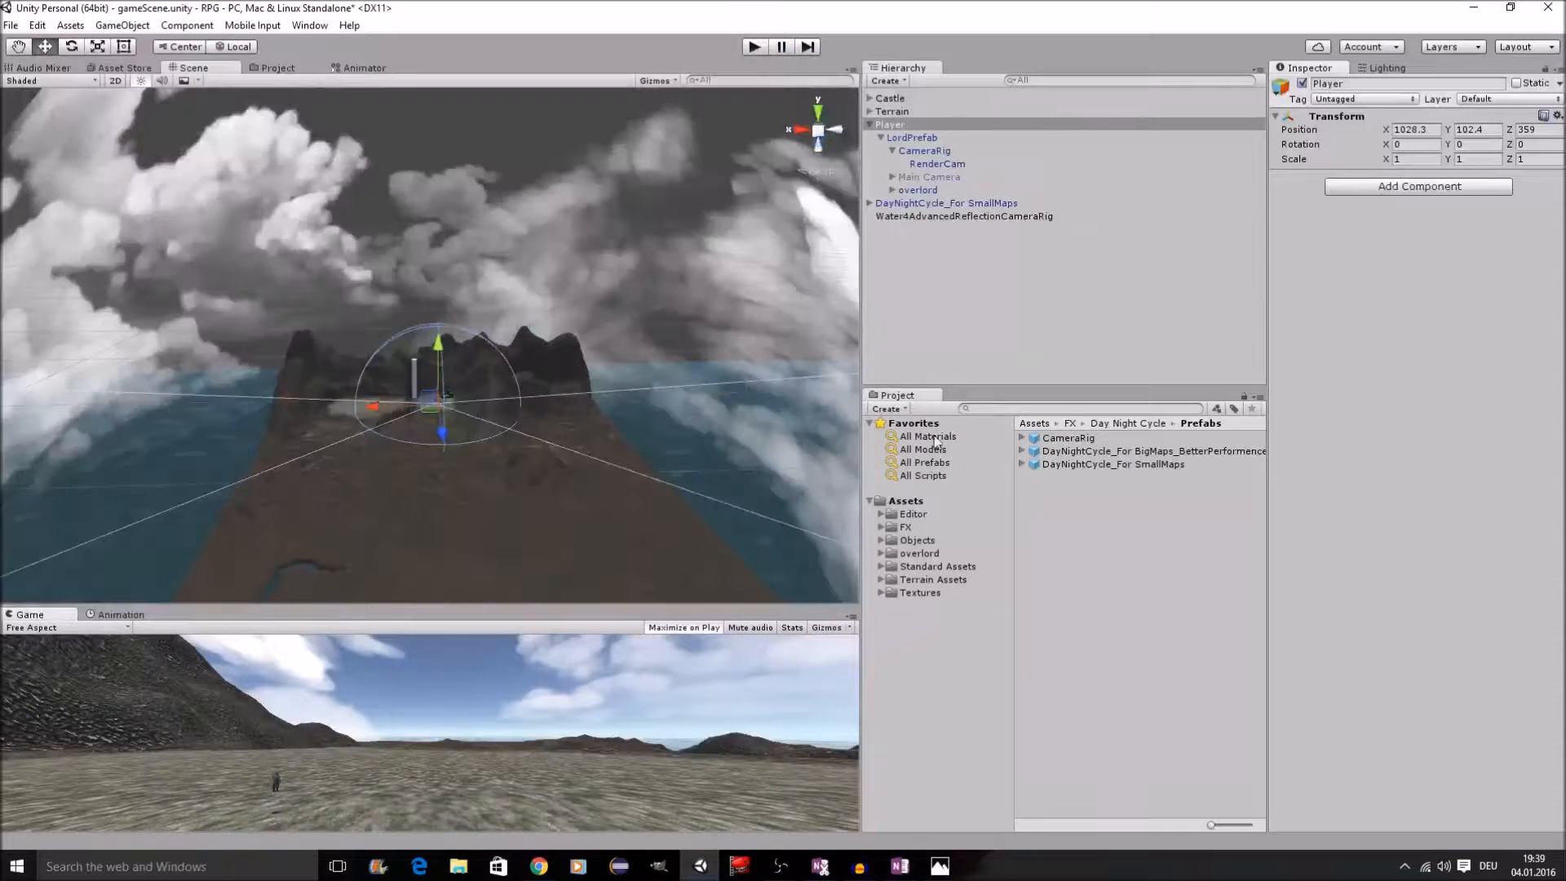
{"action": "left_click", "coordinate": [921, 152]}
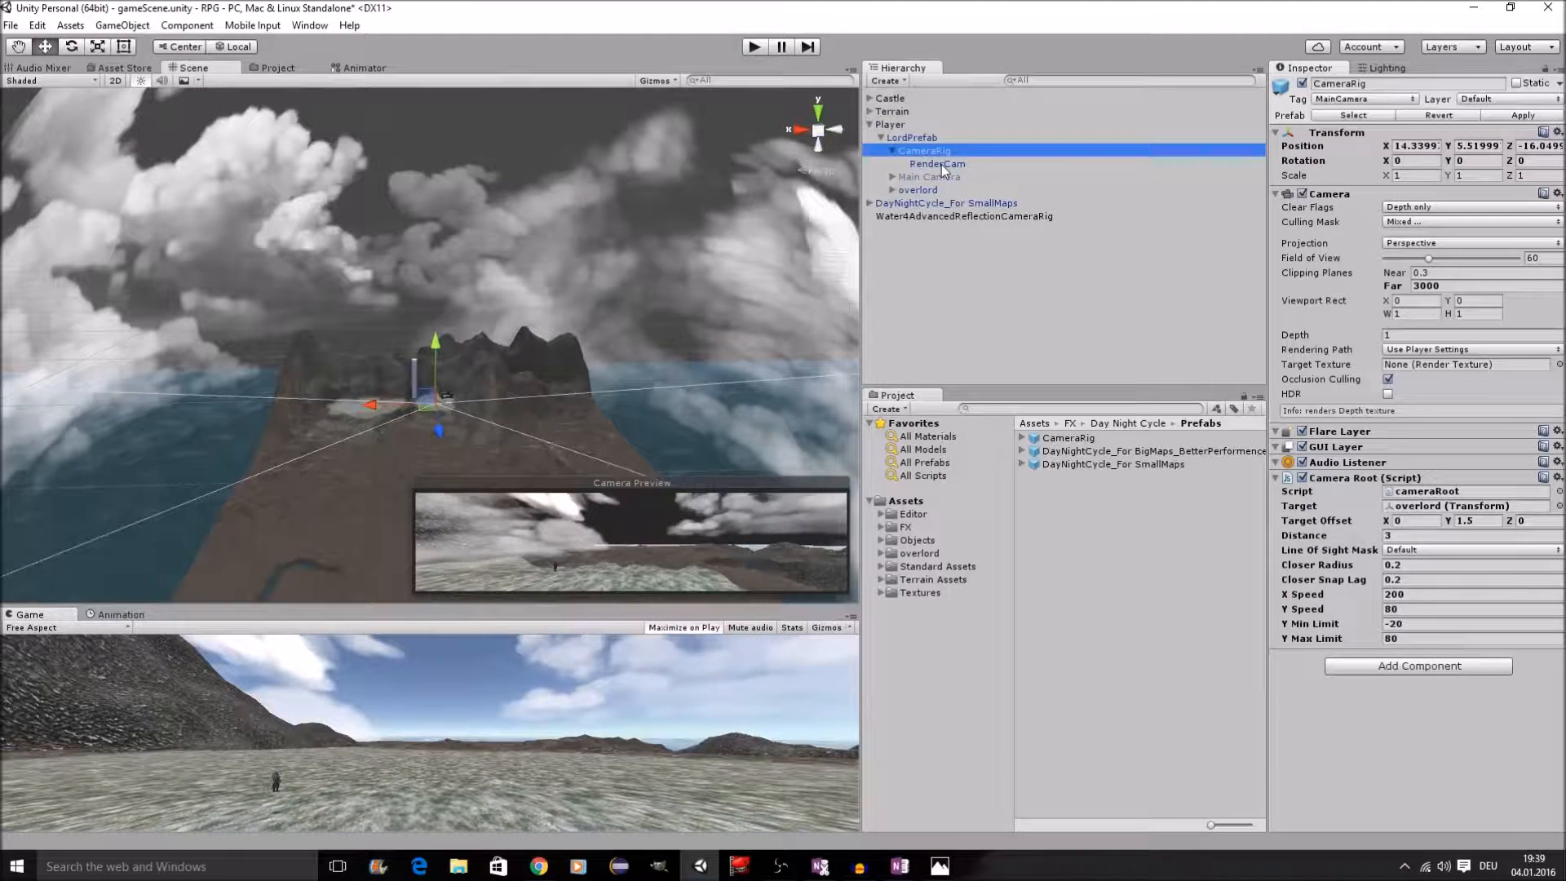
{"action": "left_click", "coordinate": [942, 164]}
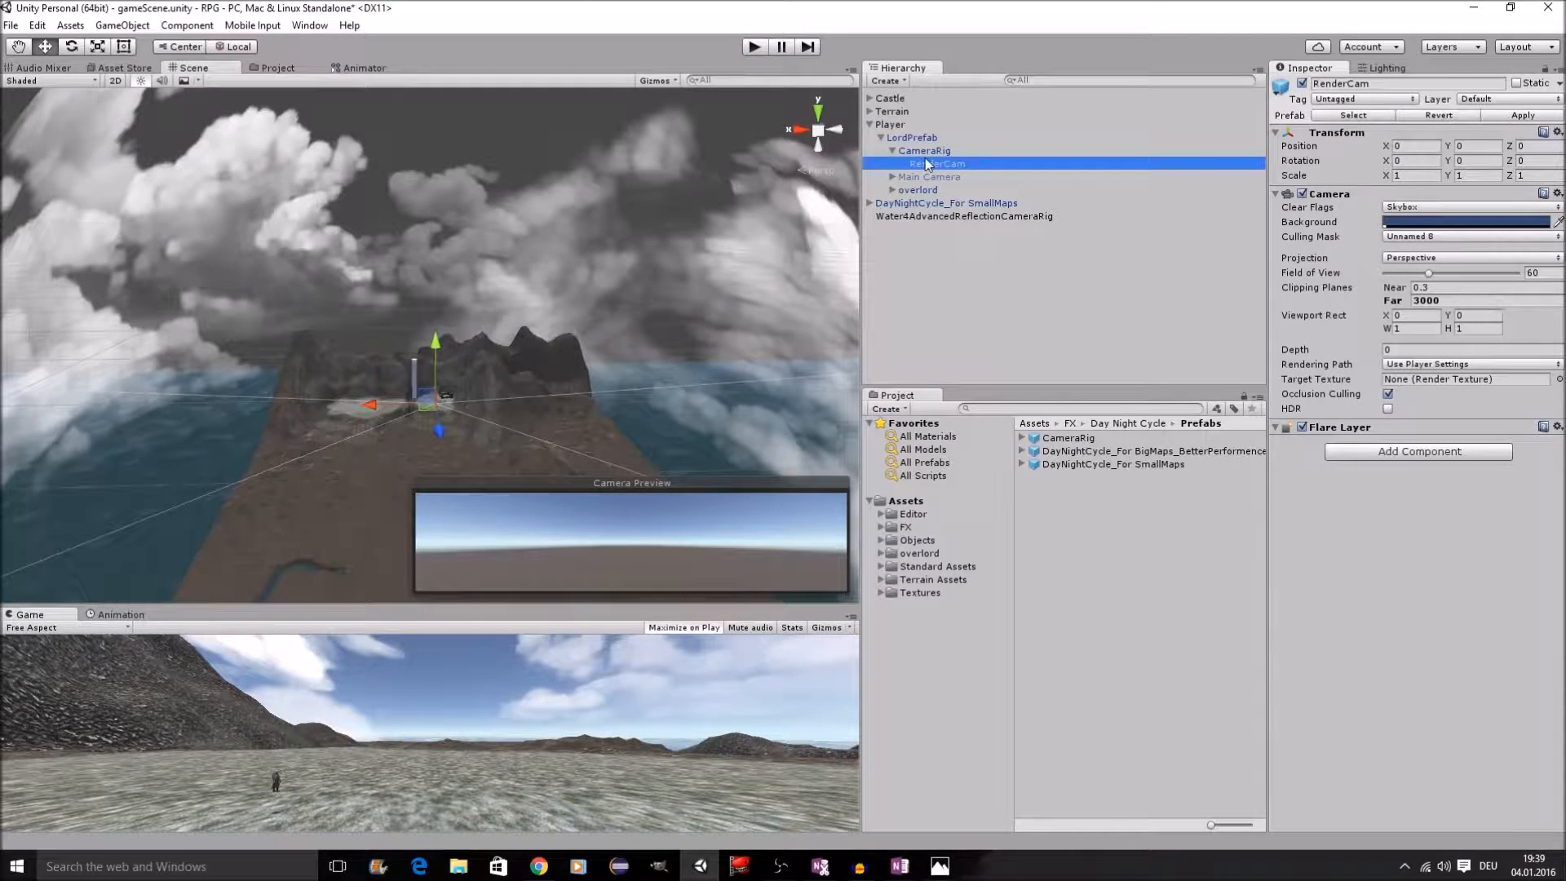
Step: Deactivate the Moon object under the Directional Light of DayNightCycle_For SmallMaps
{"action": "left_click", "coordinate": [869, 204]}
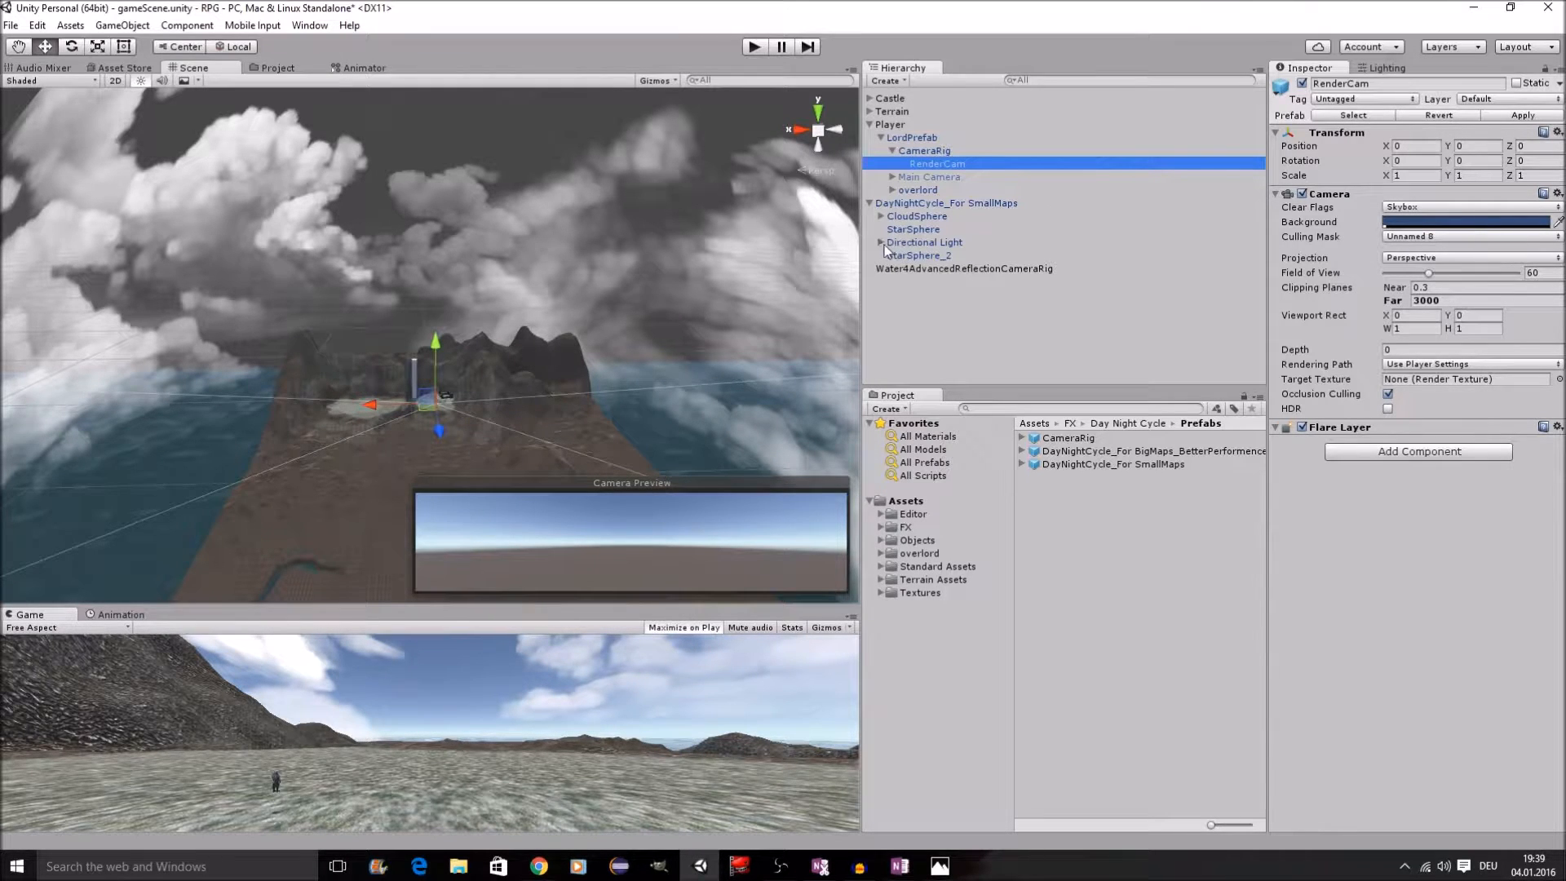
{"action": "left_click", "coordinate": [881, 242]}
{"action": "left_click", "coordinate": [913, 256]}
{"action": "left_click", "coordinate": [1303, 84]}
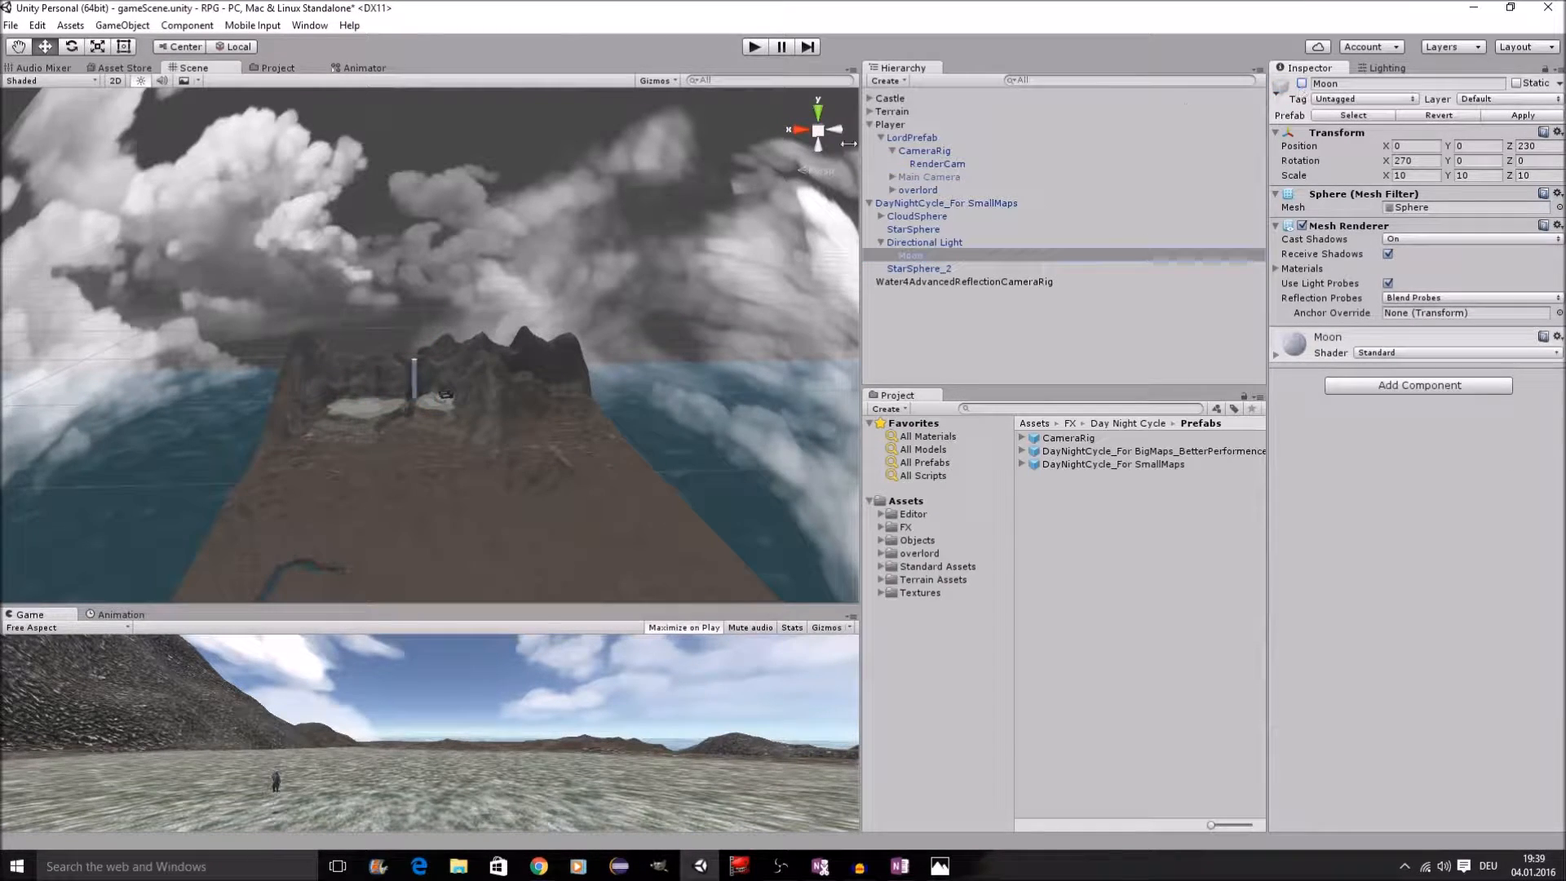
{"action": "left_click", "coordinate": [869, 203]}
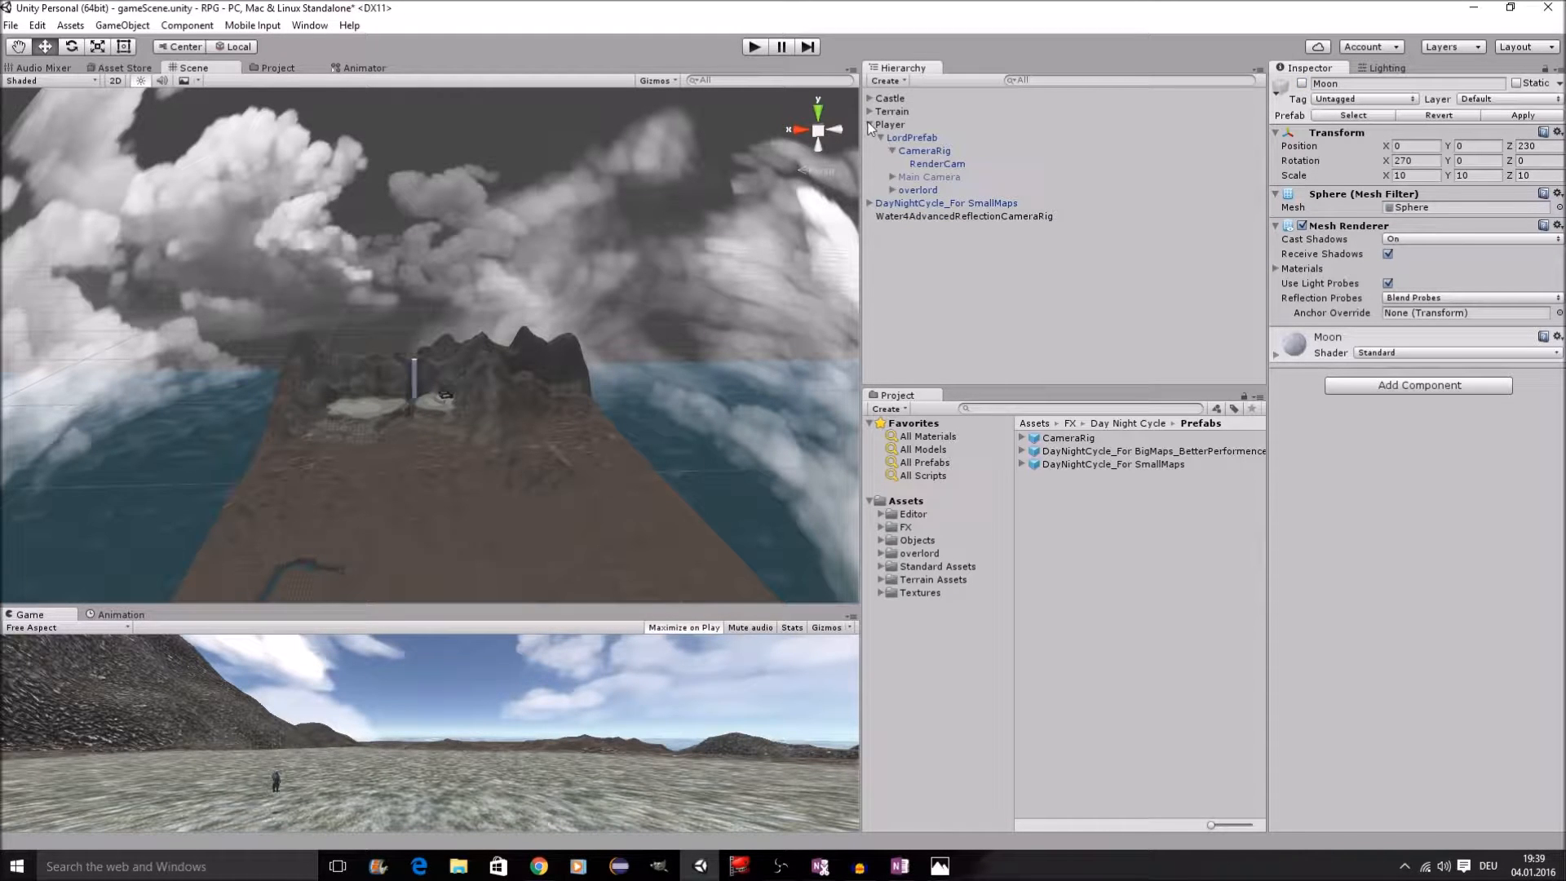
Step: Move Water4AdvancedReflectionCameraRig into the Terrain group and collapse the Player and Terrain groups
{"action": "left_click", "coordinate": [870, 125]}
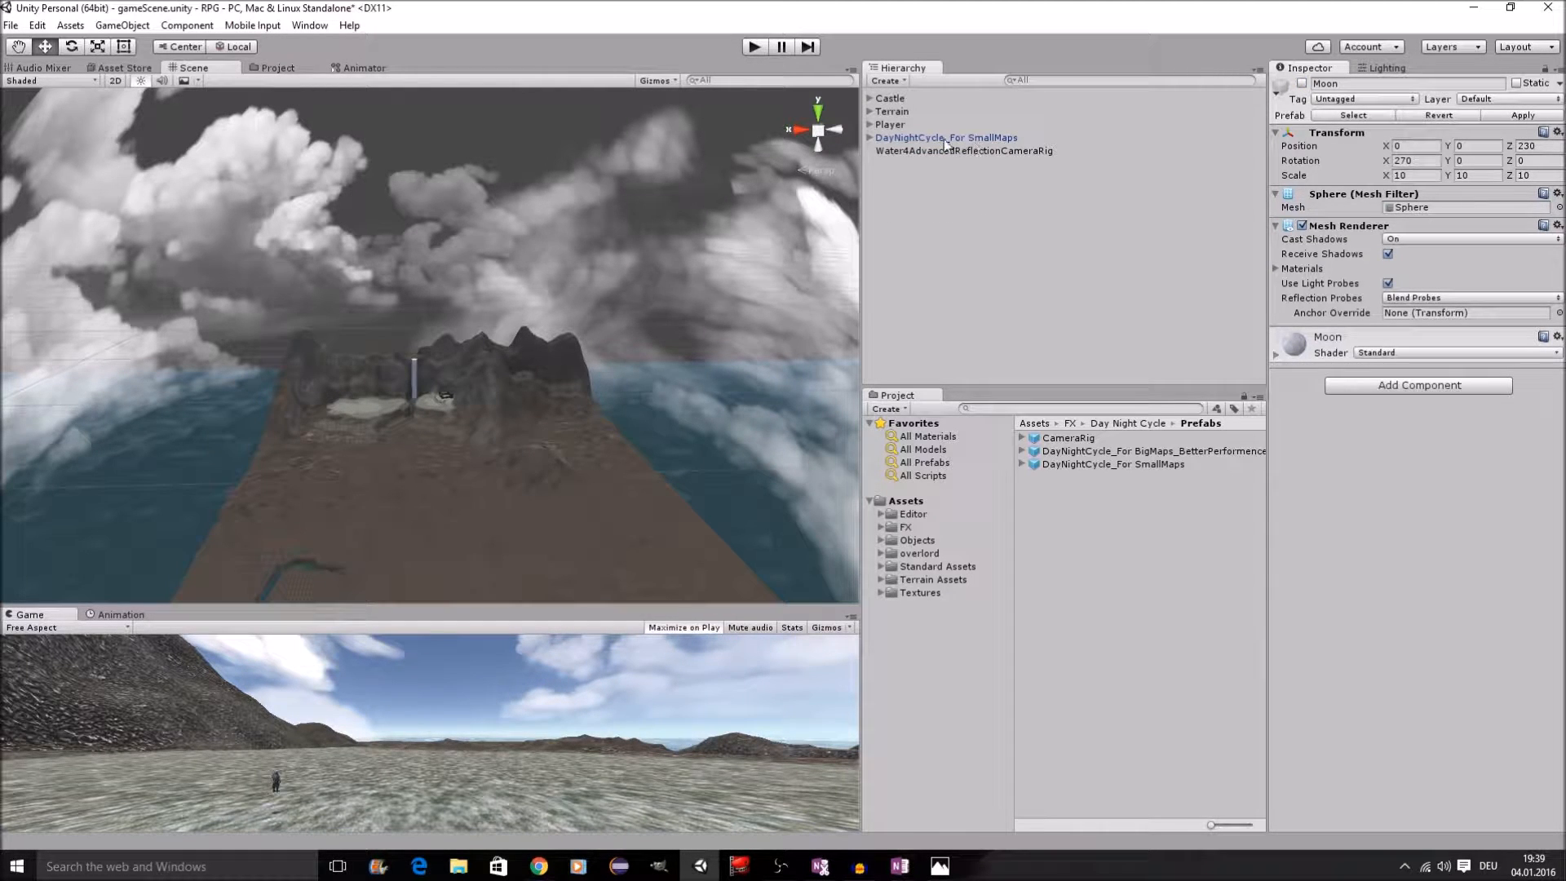
{"action": "left_click_drag", "start_coordinate": [914, 152], "coordinate": [894, 113]}
{"action": "left_click", "coordinate": [870, 112]}
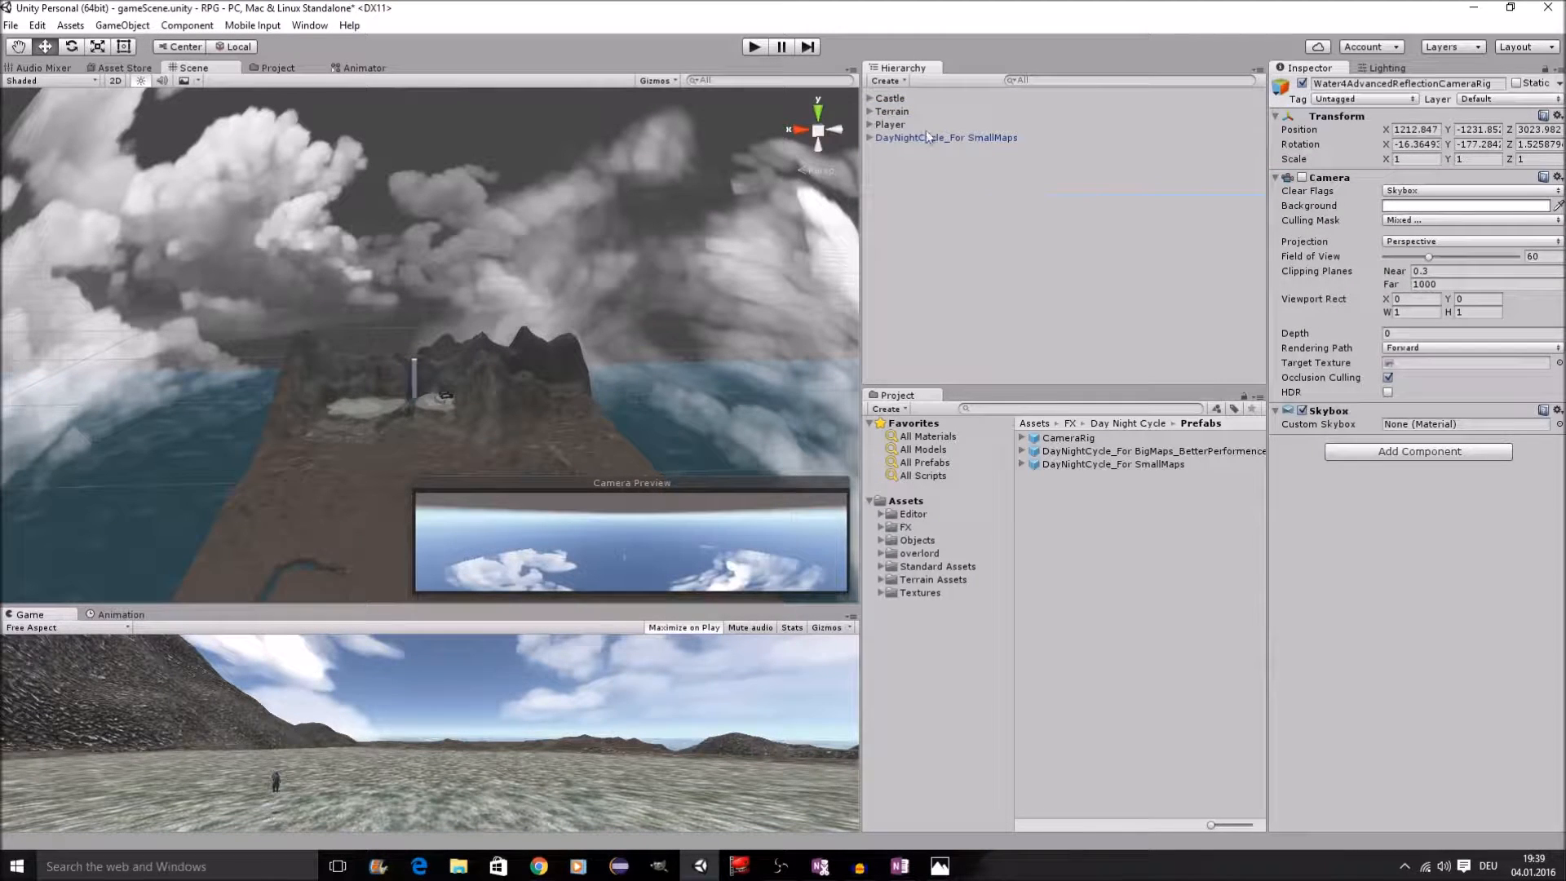
Step: Run the game again, walk the character to check the day-night sky without the moon, and stop the game
{"action": "scroll", "coordinate": [562, 330], "scroll_direction": "up", "scroll_amount": 8}
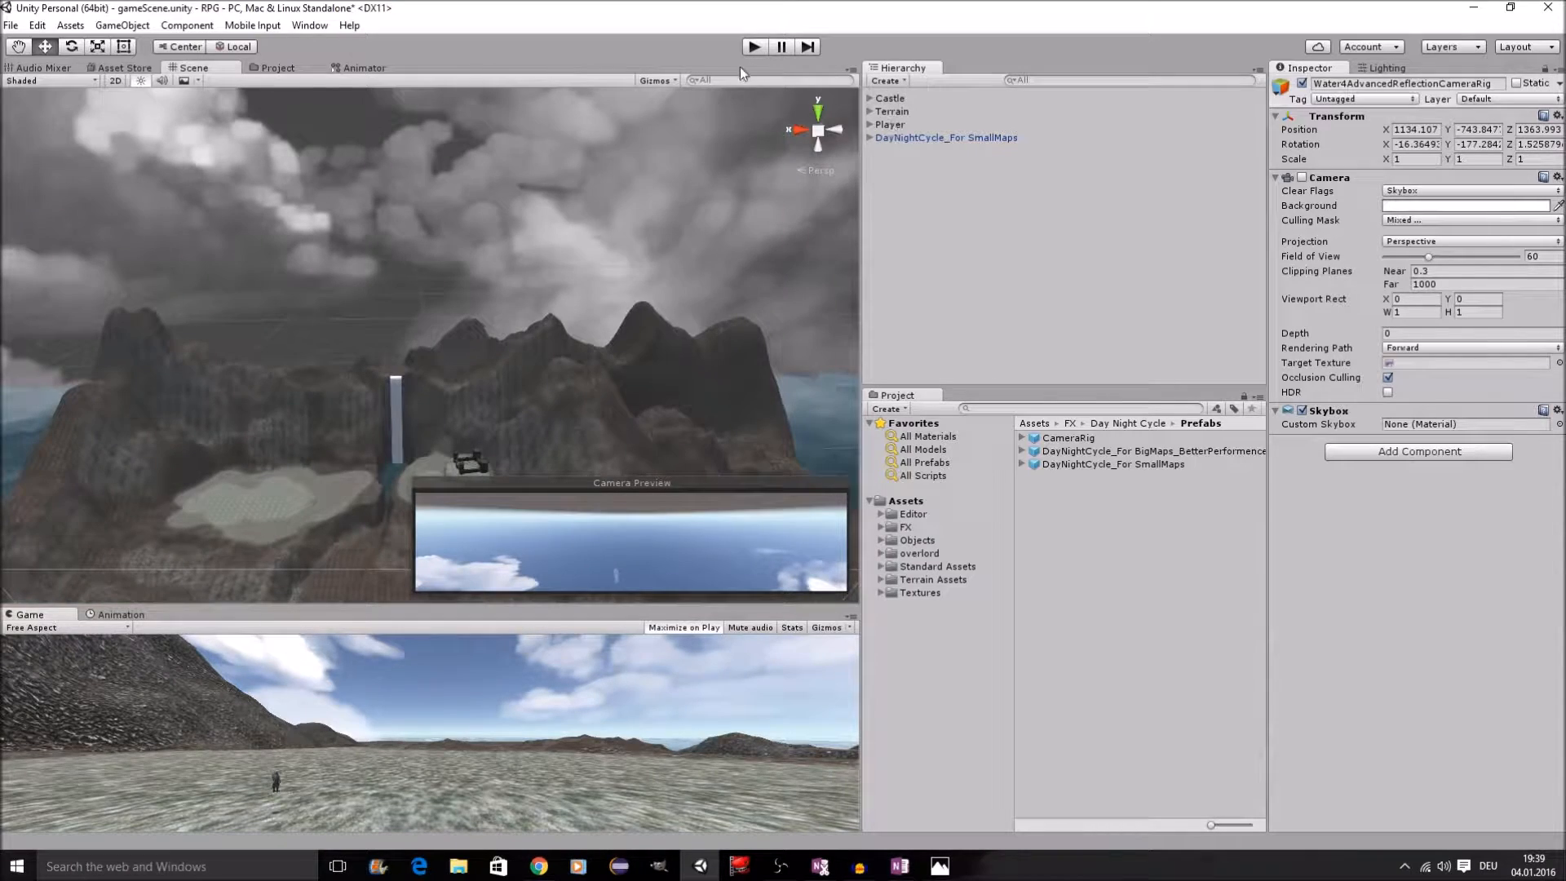
{"action": "left_click", "coordinate": [754, 47]}
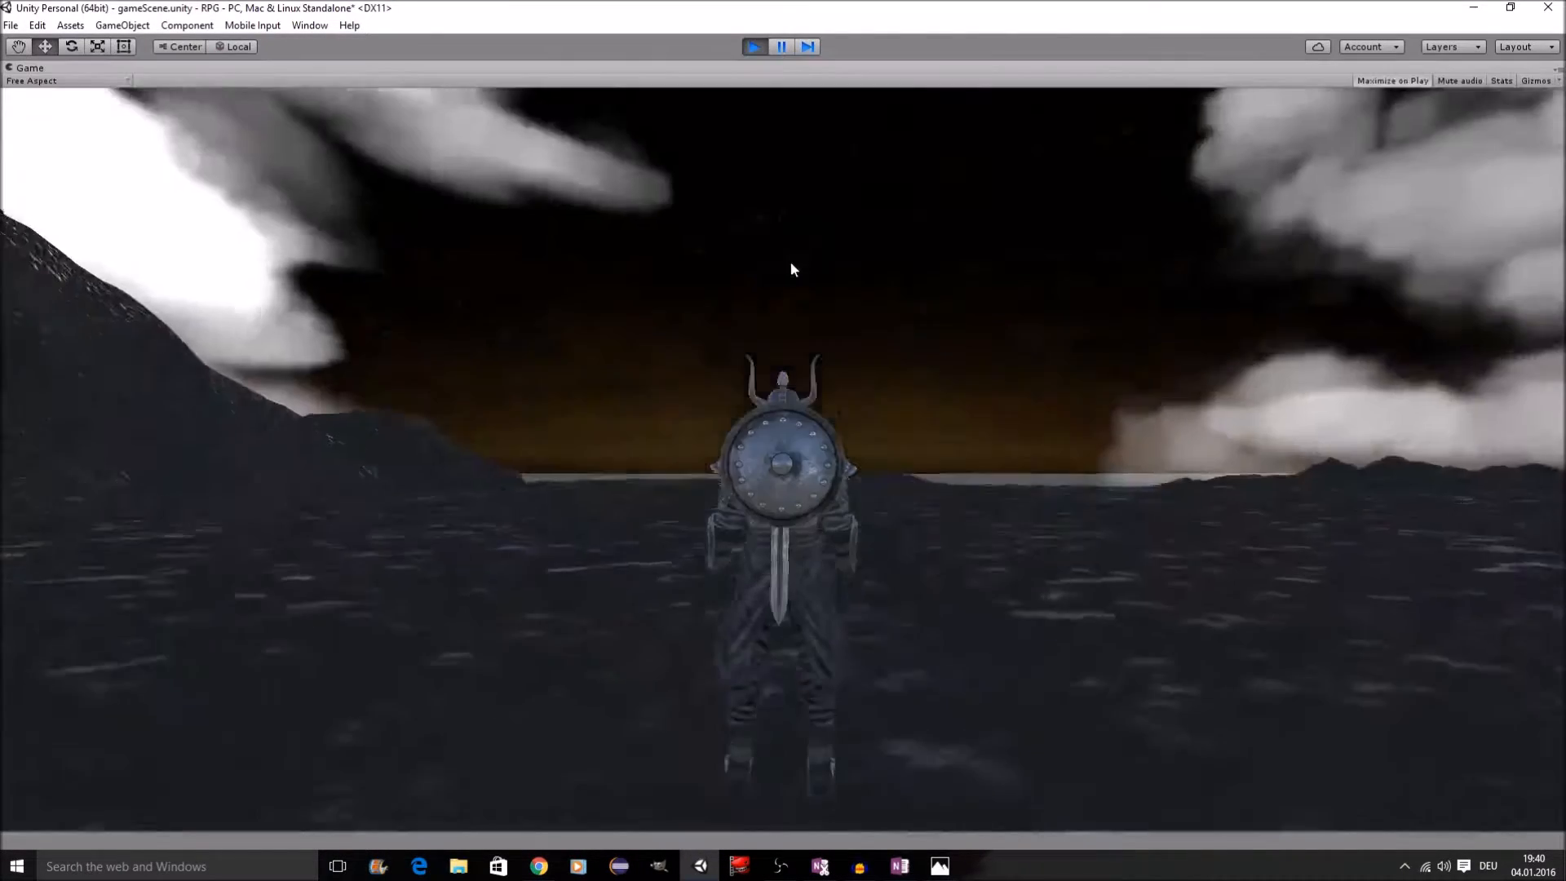
{"action": "key", "text": "w"}
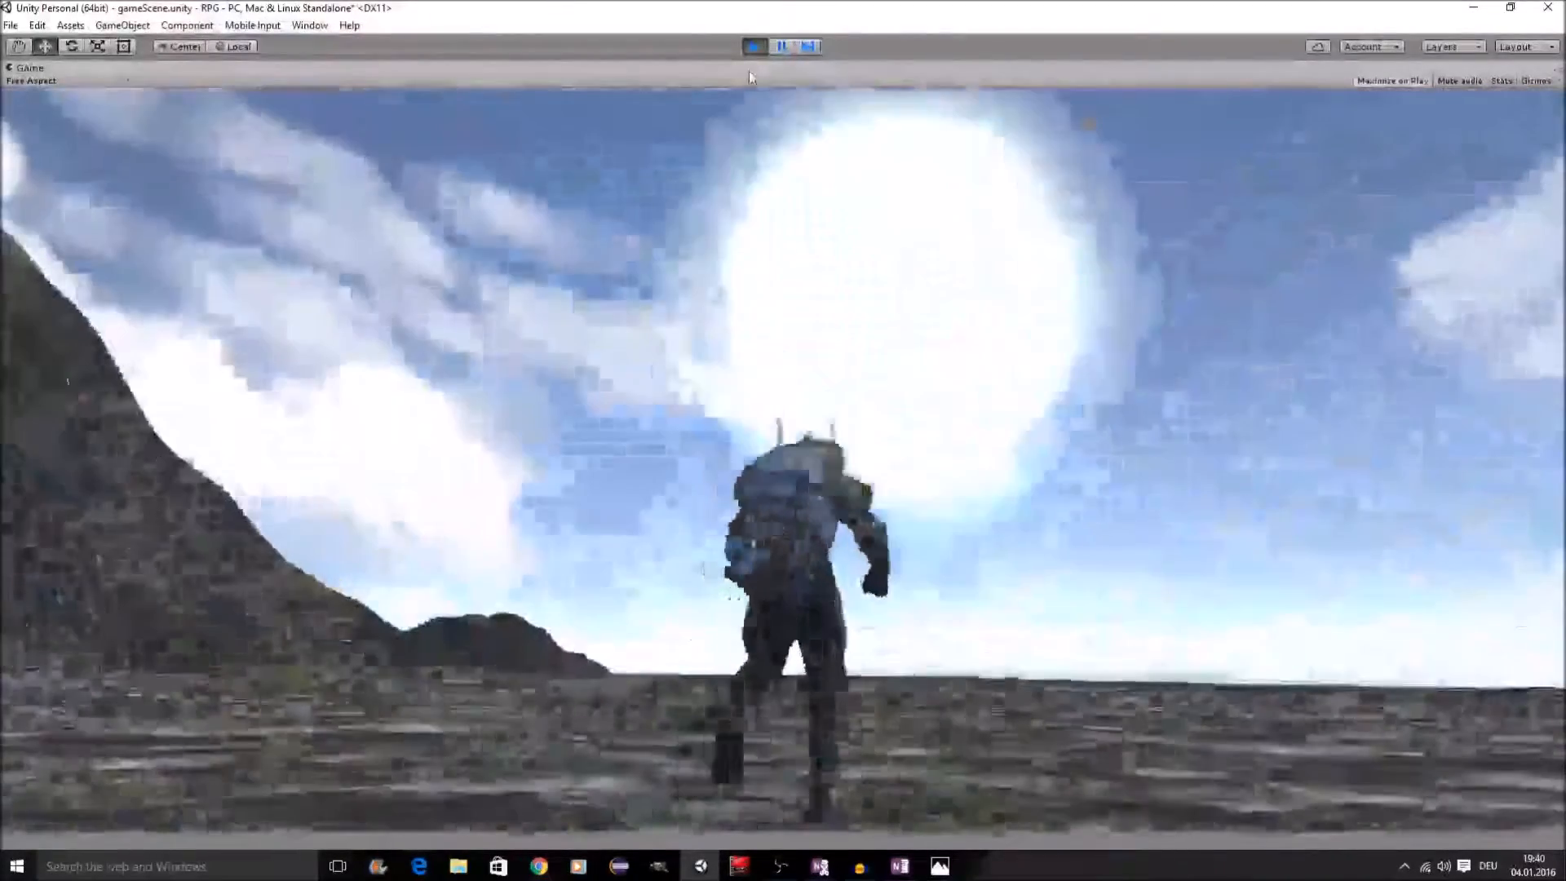
{"action": "left_click", "coordinate": [754, 47]}
Step: Lower a curved, branching river channel across the flat shore end of the Terrain using Raise / Lower Terrain with brush size 32
{"action": "middle_click_drag", "start_coordinate": [612, 378], "coordinate": [631, 316]}
{"action": "scroll", "coordinate": [632, 316], "scroll_direction": "up", "scroll_amount": 2}
{"action": "scroll", "coordinate": [632, 316], "scroll_direction": "down", "scroll_amount": 8}
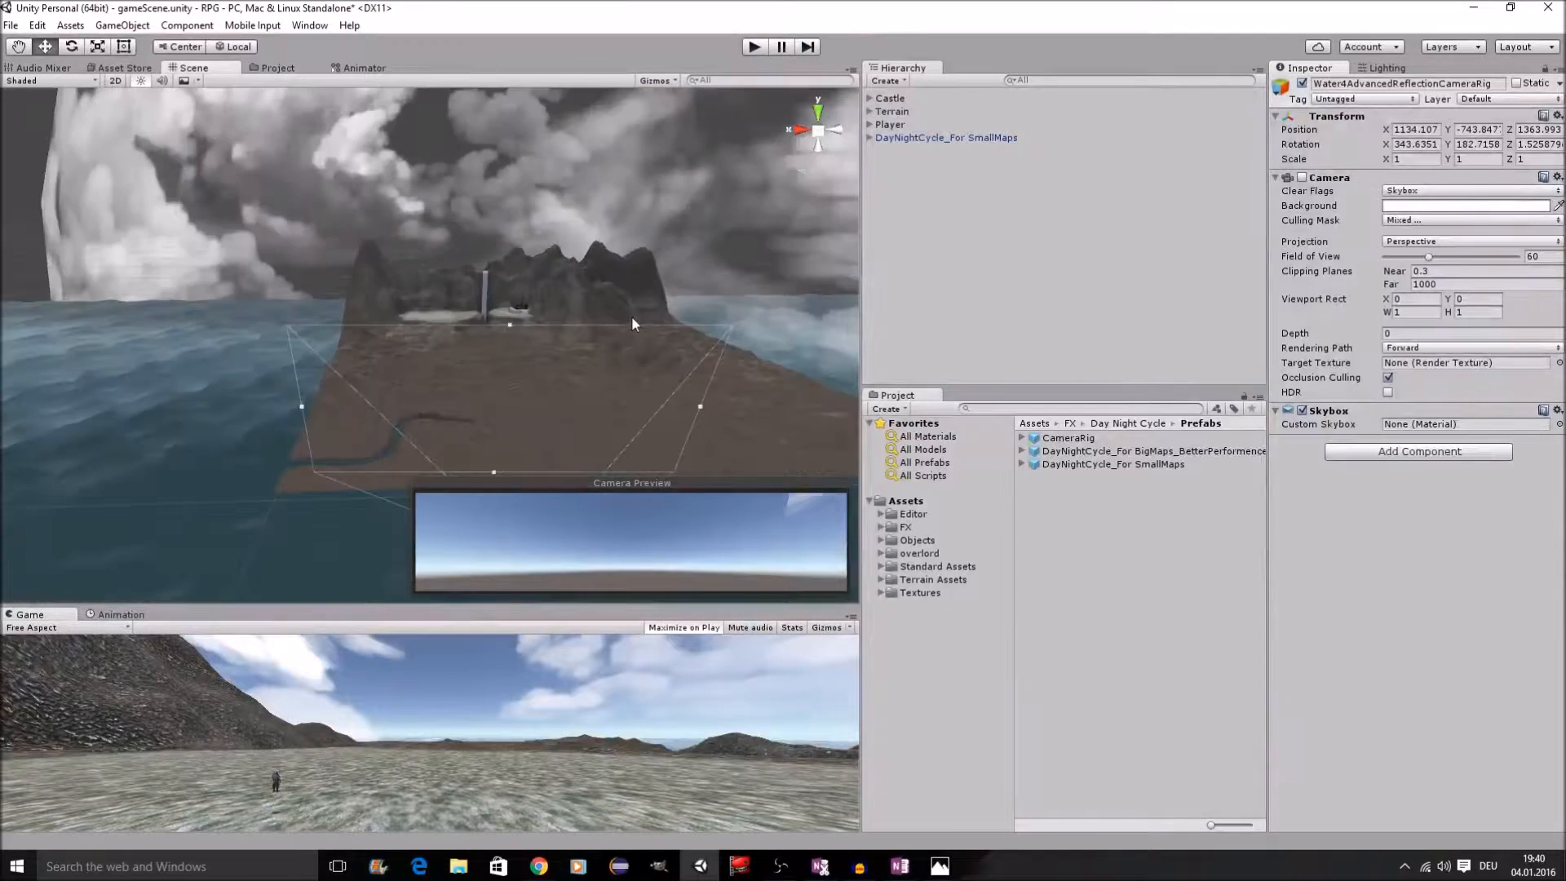
{"action": "right_click_drag", "start_coordinate": [660, 336], "coordinate": [672, 371]}
{"action": "middle_click_drag", "start_coordinate": [650, 253], "coordinate": [654, 354]}
{"action": "scroll", "coordinate": [660, 308], "scroll_direction": "up", "scroll_amount": 3}
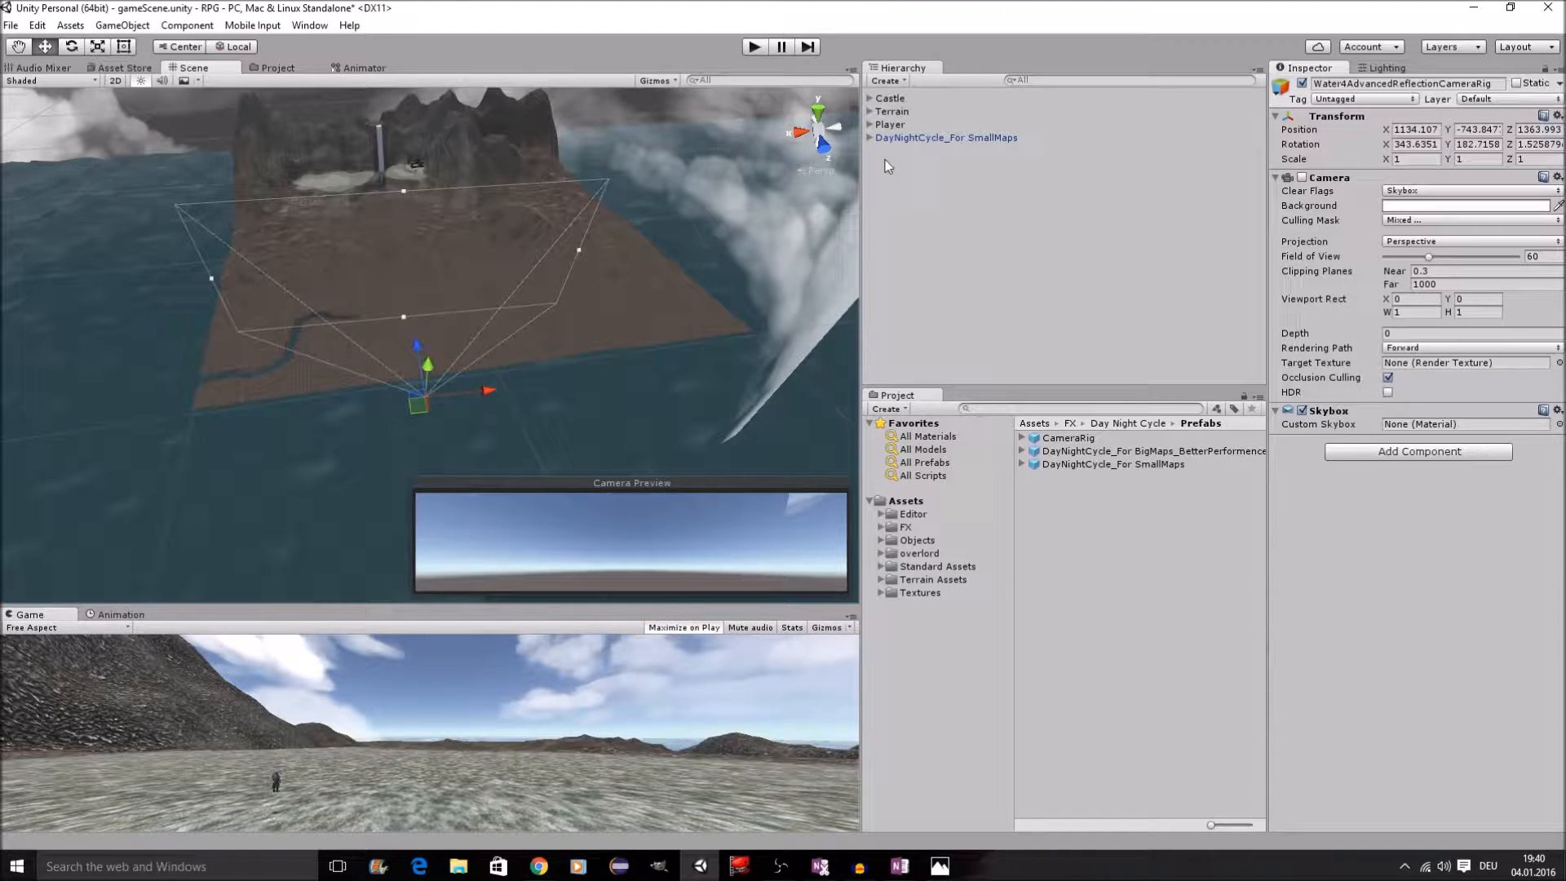
{"action": "left_click", "coordinate": [871, 112]}
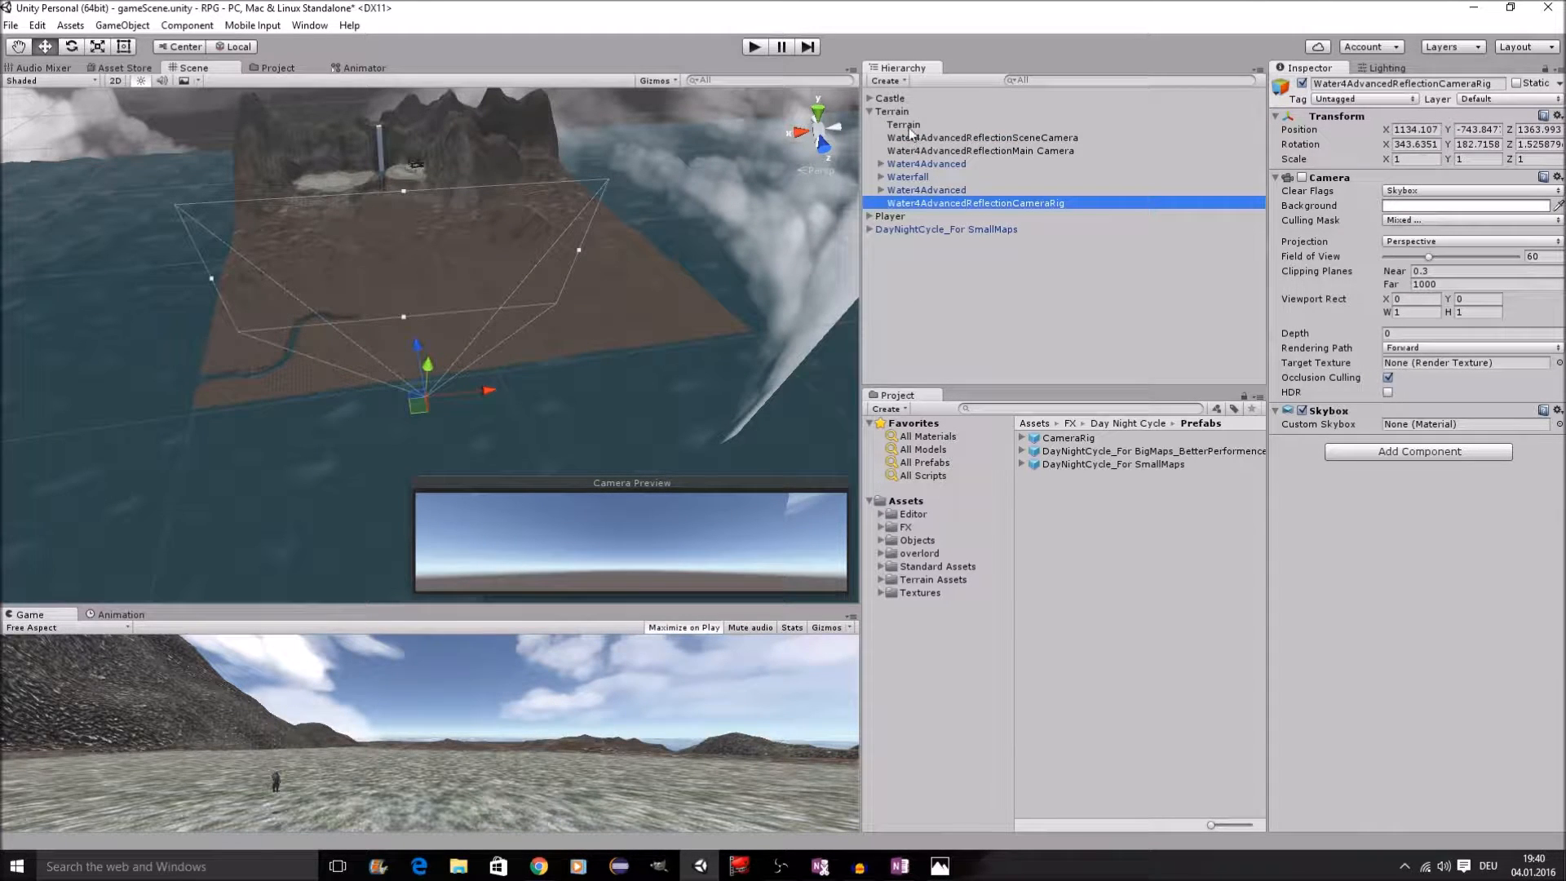
{"action": "left_click", "coordinate": [904, 125]}
{"action": "left_click", "coordinate": [1344, 195]}
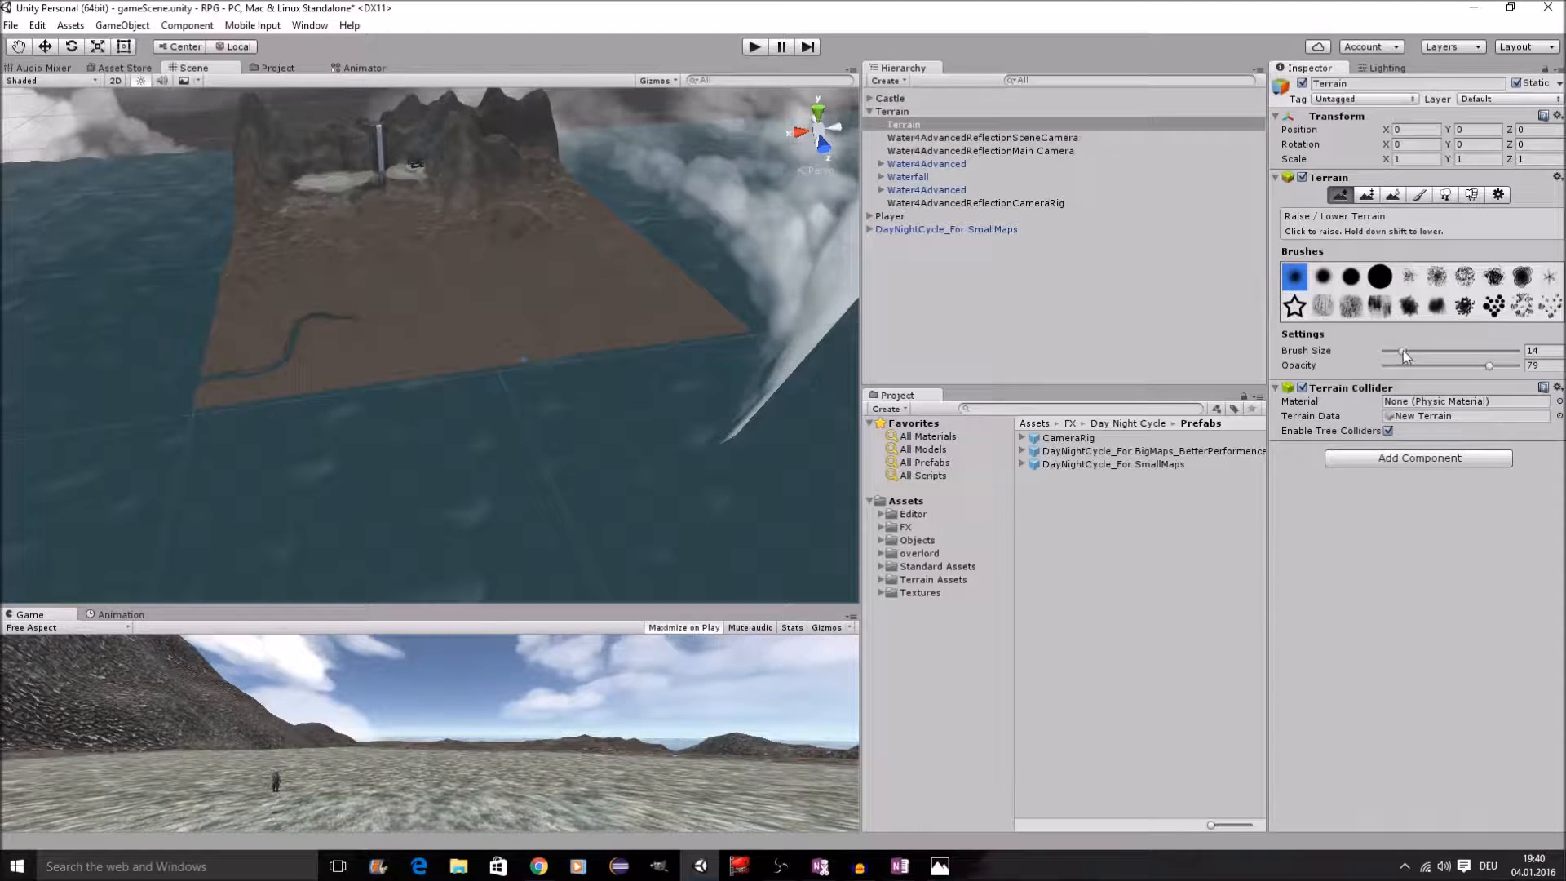
{"action": "left_click_drag", "start_coordinate": [1410, 351], "coordinate": [1429, 356]}
{"action": "scroll", "coordinate": [584, 349], "scroll_direction": "up", "scroll_amount": 4}
{"action": "scroll", "coordinate": [584, 349], "scroll_direction": "down", "scroll_amount": 3}
{"action": "middle_click_drag", "start_coordinate": [583, 346], "coordinate": [614, 360]}
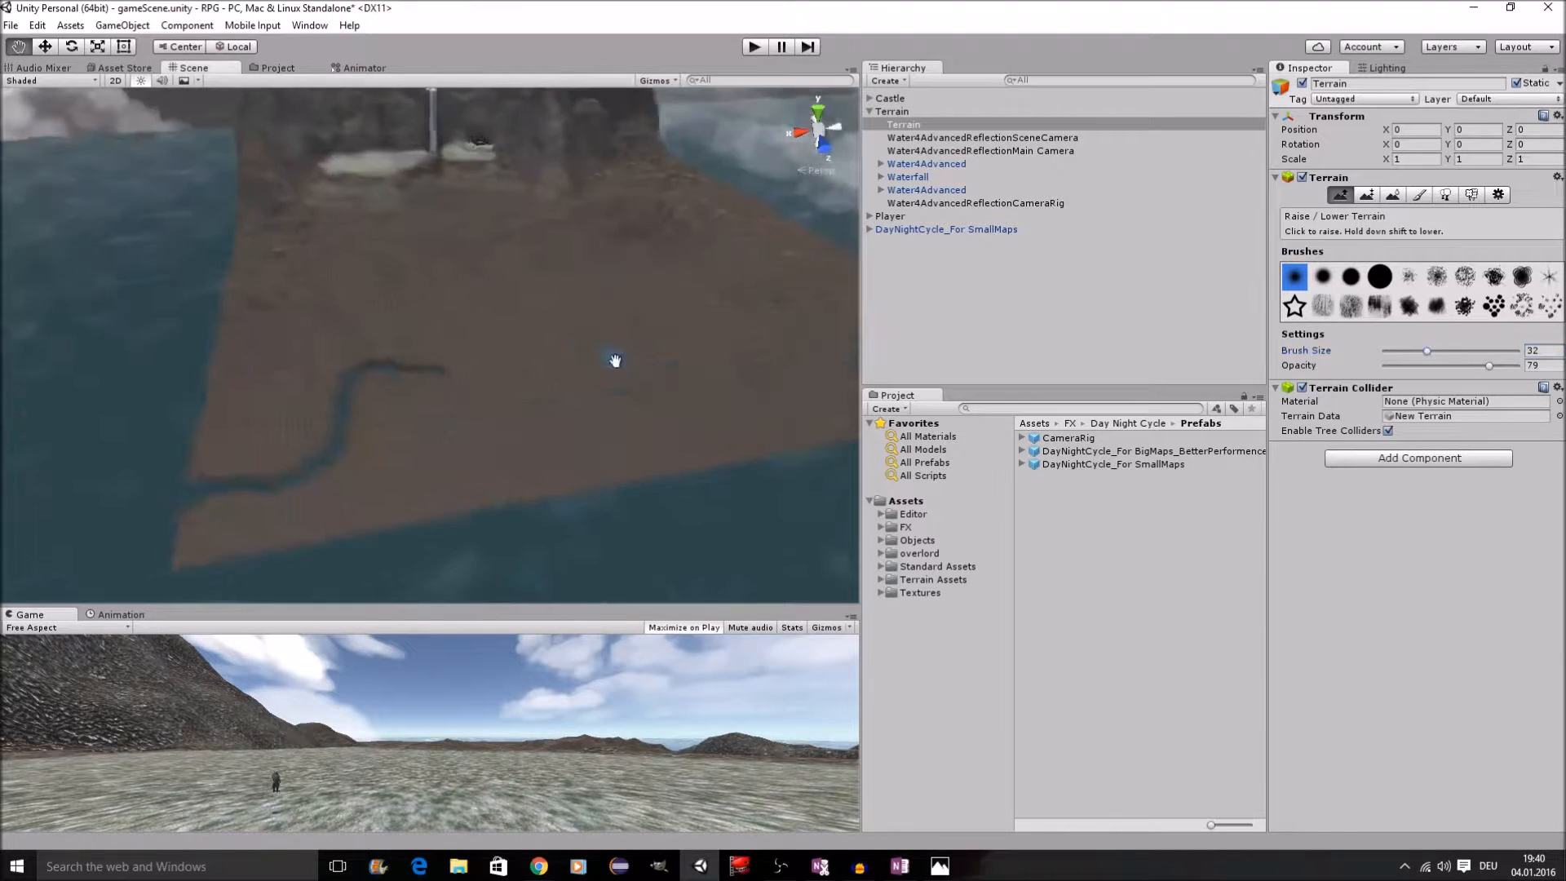
{"action": "scroll", "coordinate": [626, 367], "scroll_direction": "down", "scroll_amount": 2}
{"action": "left_click_drag", "start_coordinate": [515, 458], "coordinate": [531, 424]}
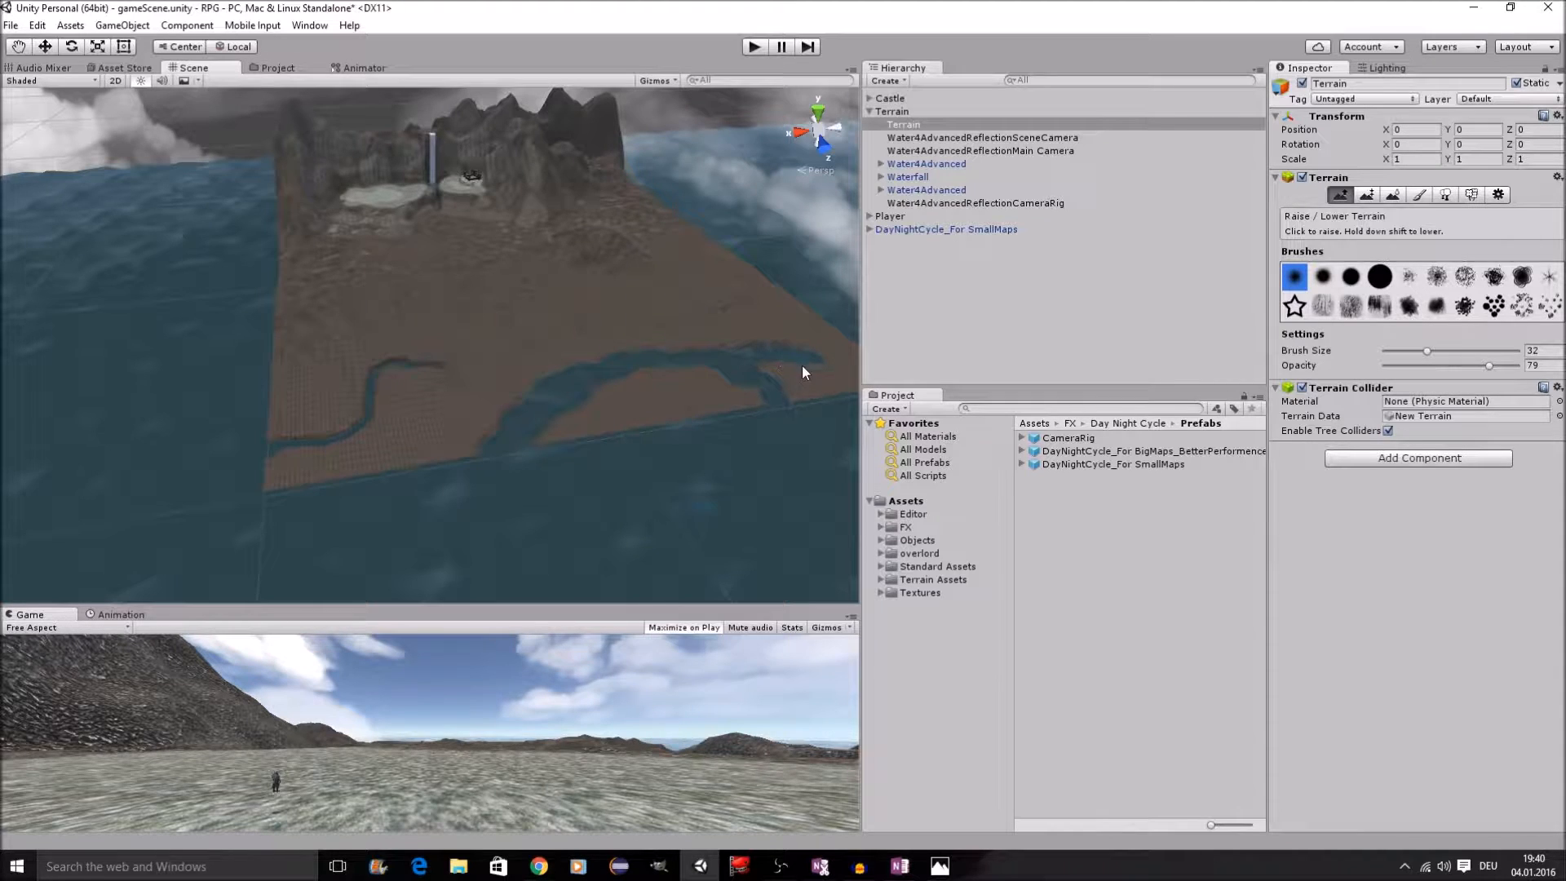
Step: Widen the lowered river channel and open it through to the side edge of the terrain
{"action": "scroll", "coordinate": [790, 414], "scroll_direction": "down", "scroll_amount": 4}
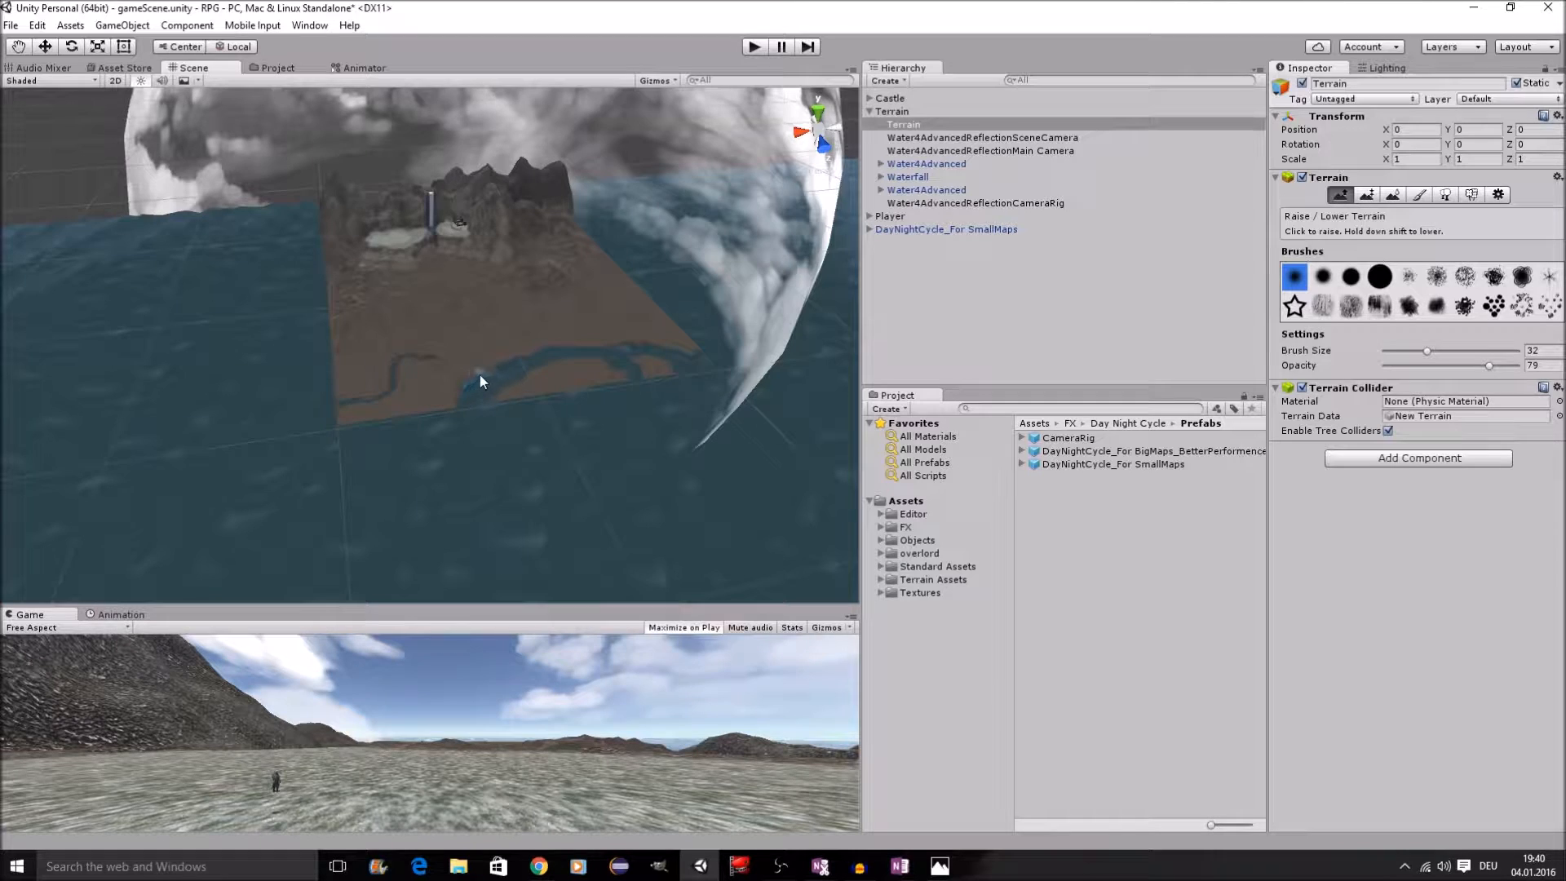
{"action": "scroll", "coordinate": [502, 377], "scroll_direction": "up", "scroll_amount": 3}
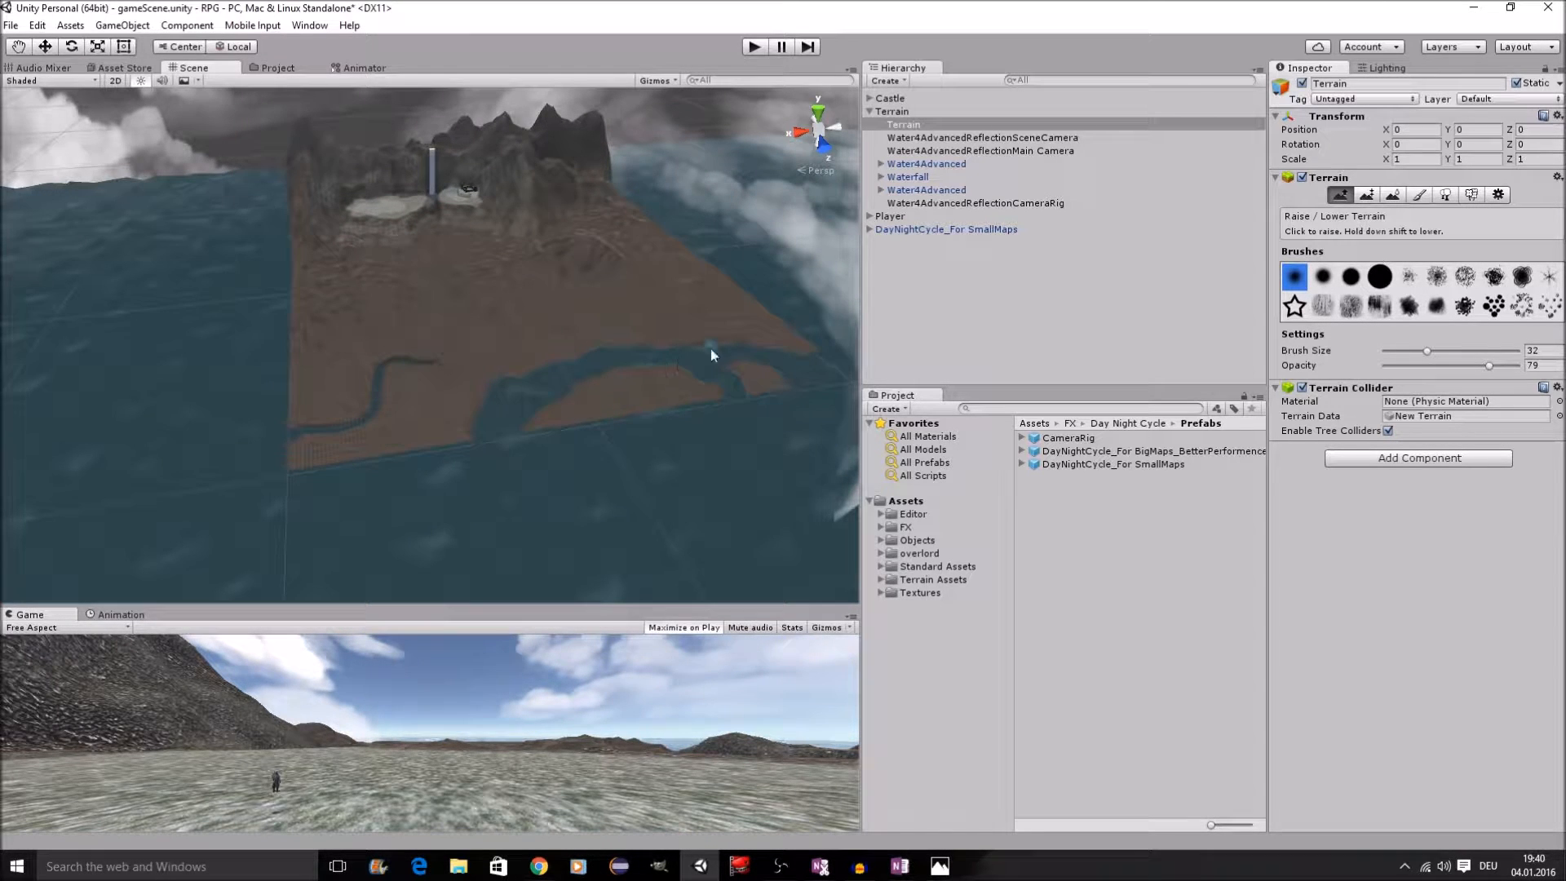
{"action": "scroll", "coordinate": [611, 272], "scroll_direction": "up", "scroll_amount": 10}
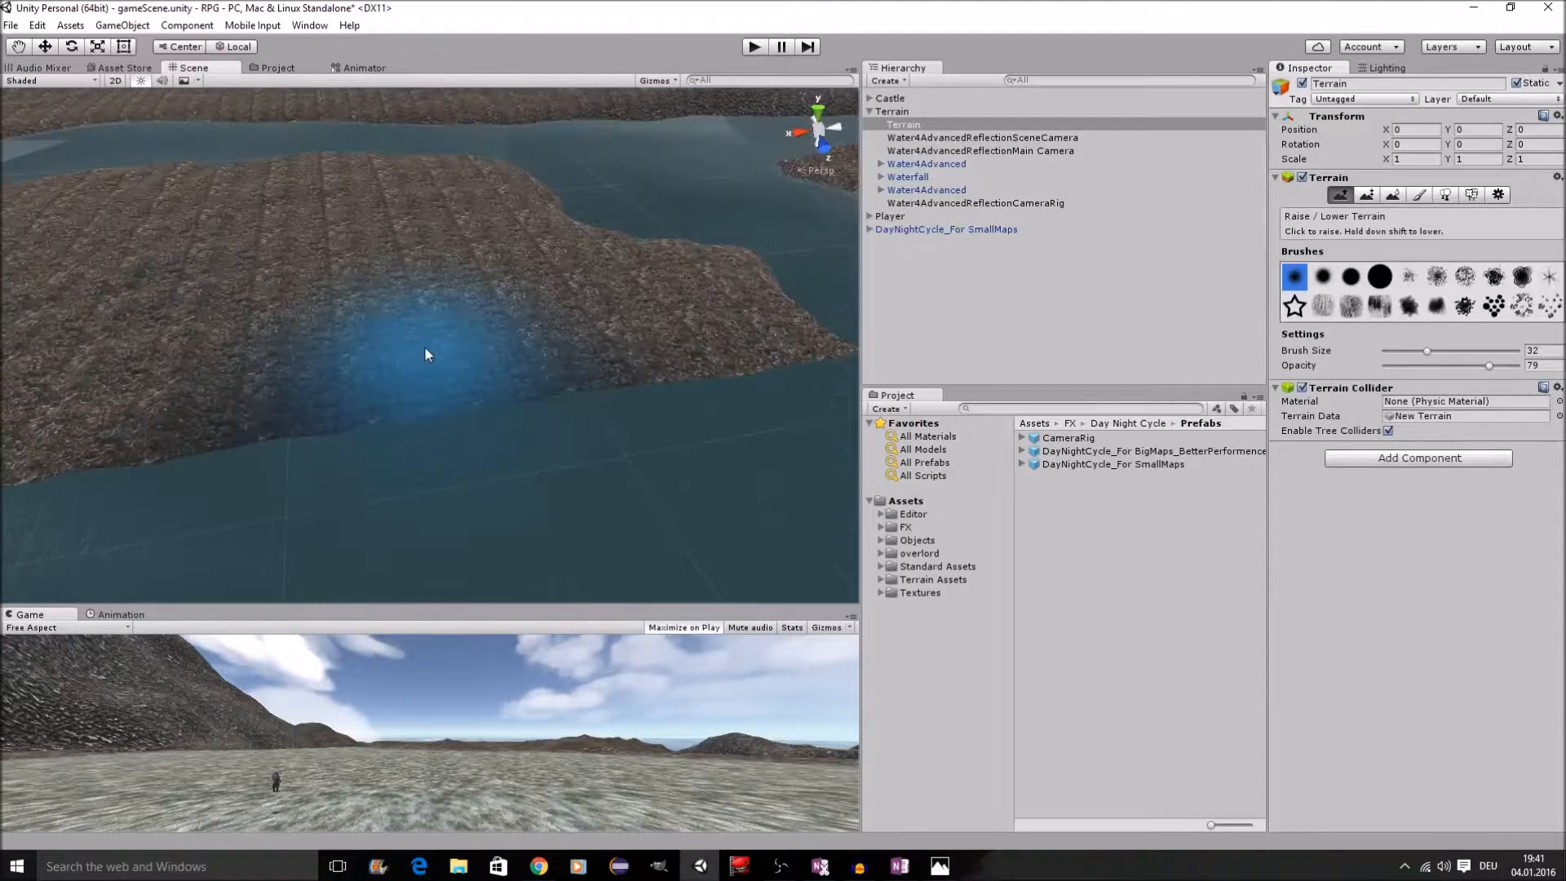
{"action": "scroll", "coordinate": [420, 346], "scroll_direction": "down", "scroll_amount": 5}
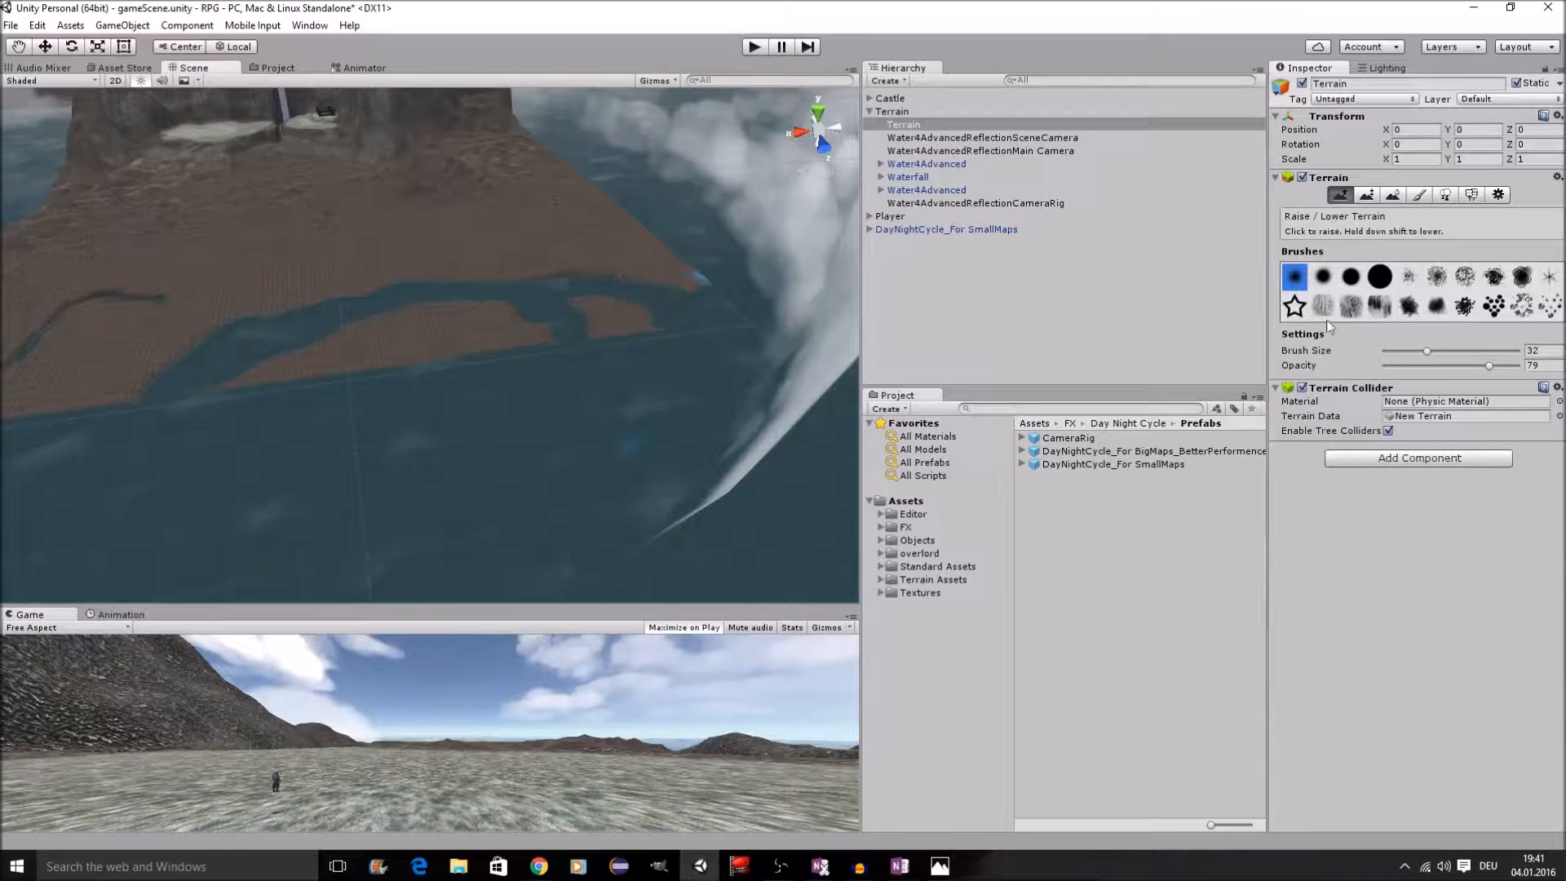
Step: Set the brush size to 16 and lower the edges of the small island to give it an irregular shoreline
{"action": "left_click_drag", "start_coordinate": [1421, 357], "coordinate": [1399, 357]}
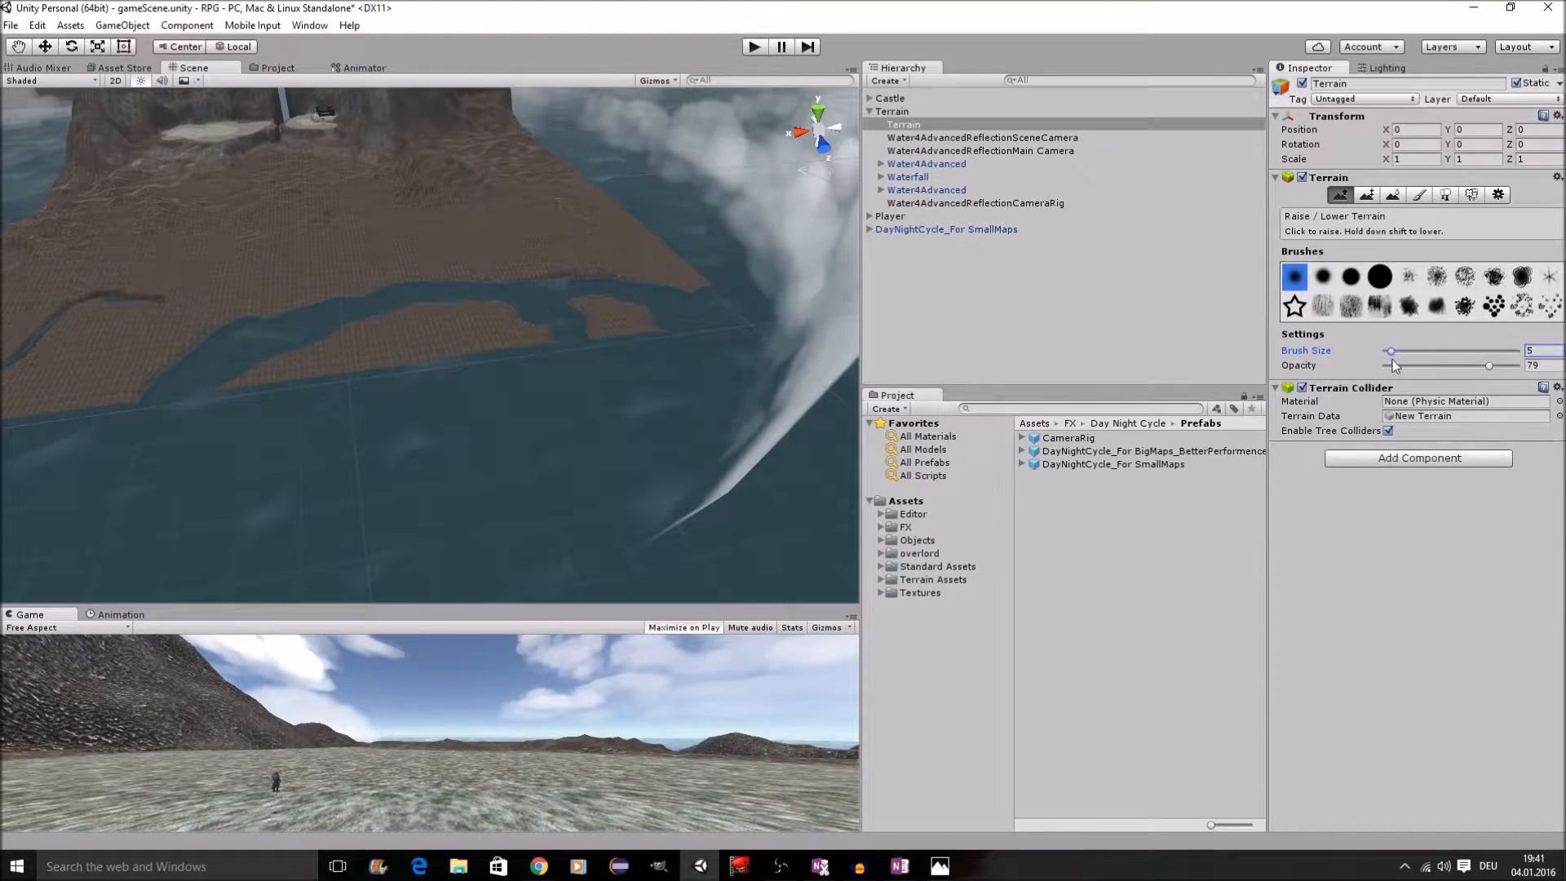
{"action": "left_click", "coordinate": [599, 332]}
{"action": "left_click", "coordinate": [1406, 352]}
{"action": "left_click", "coordinate": [612, 338]}
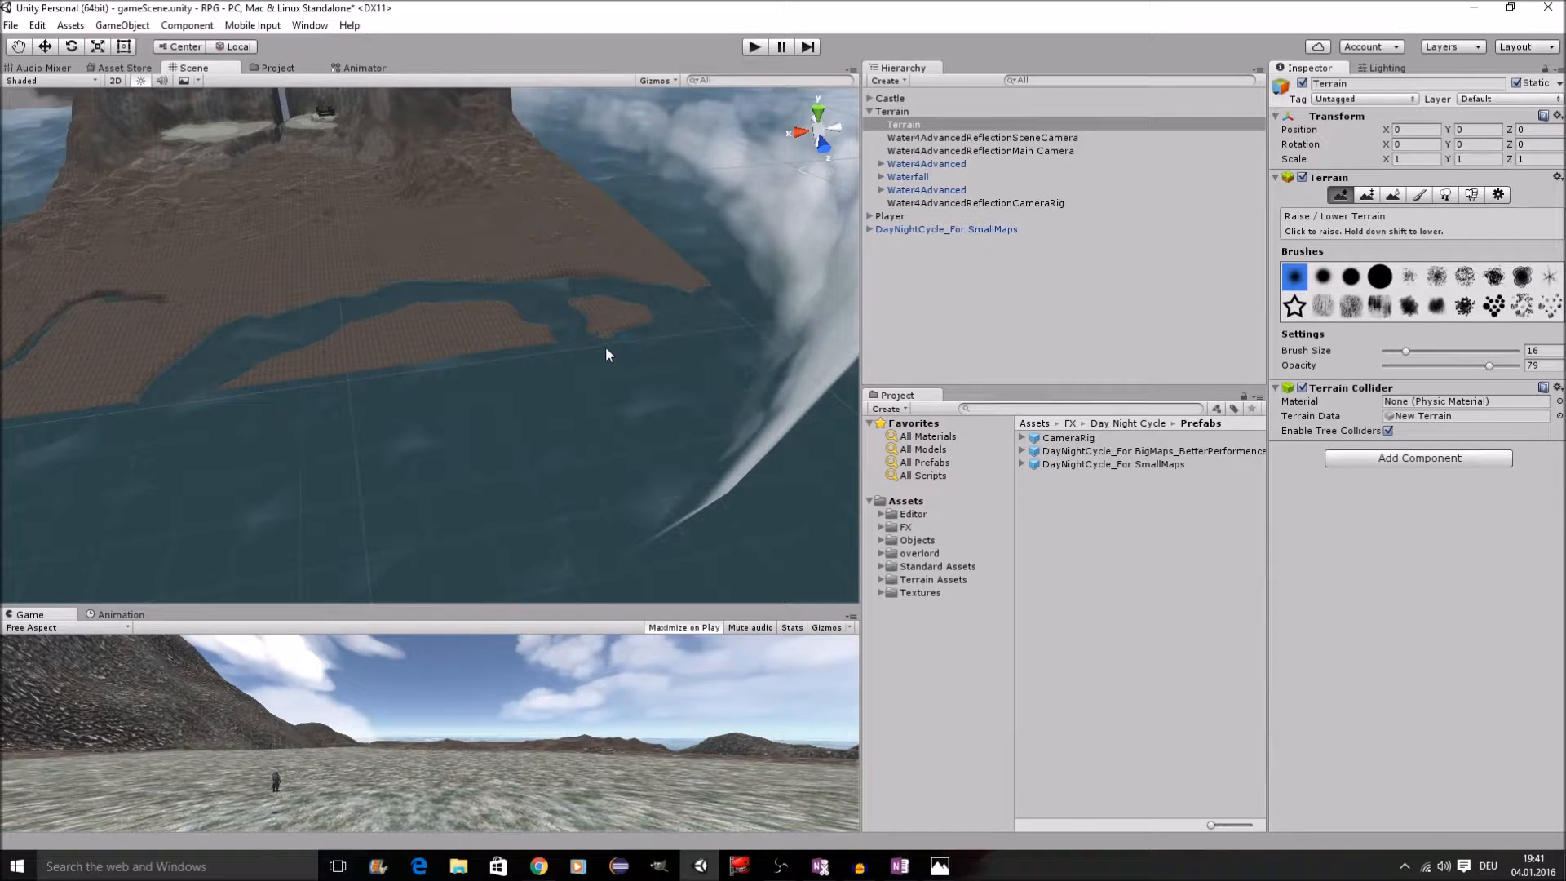
{"action": "scroll", "coordinate": [592, 350], "scroll_direction": "up", "scroll_amount": 3}
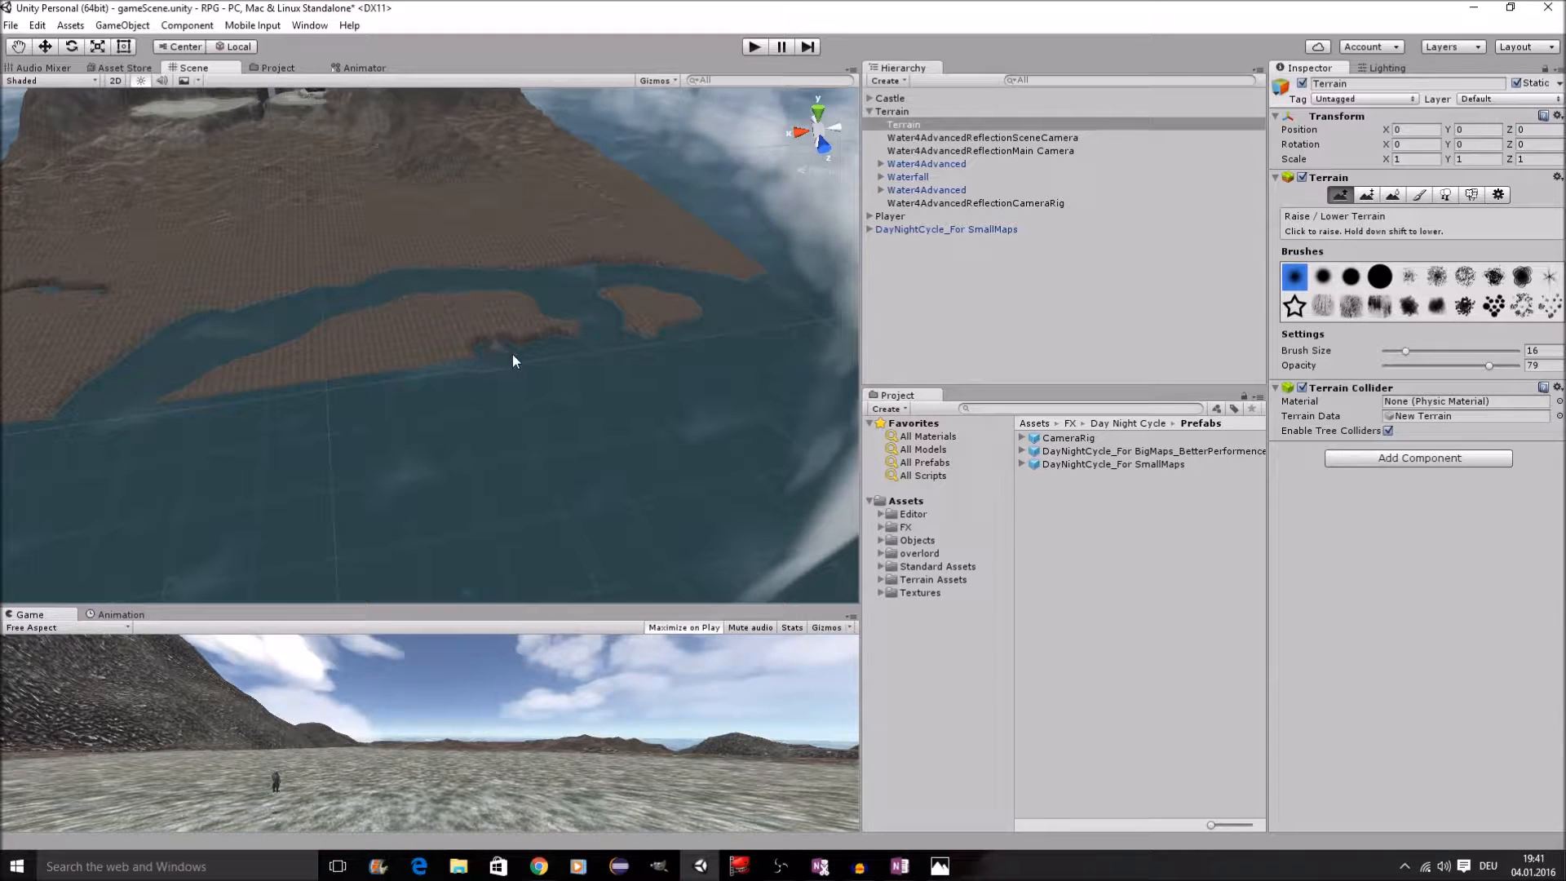
Step: Lower the pointed tip and straight seaward edge of the larger island to form an uneven coastline
{"action": "left_click_drag", "start_coordinate": [497, 357], "coordinate": [495, 354], "text": "shift"}
{"action": "scroll", "coordinate": [497, 368], "scroll_direction": "up", "scroll_amount": 3}
{"action": "mouse_move", "coordinate": [483, 390]}
{"action": "middle_mouse_down"}
{"action": "mouse_move", "coordinate": [487, 406]}
{"action": "mouse_move", "coordinate": [607, 416]}
{"action": "middle_mouse_up"}
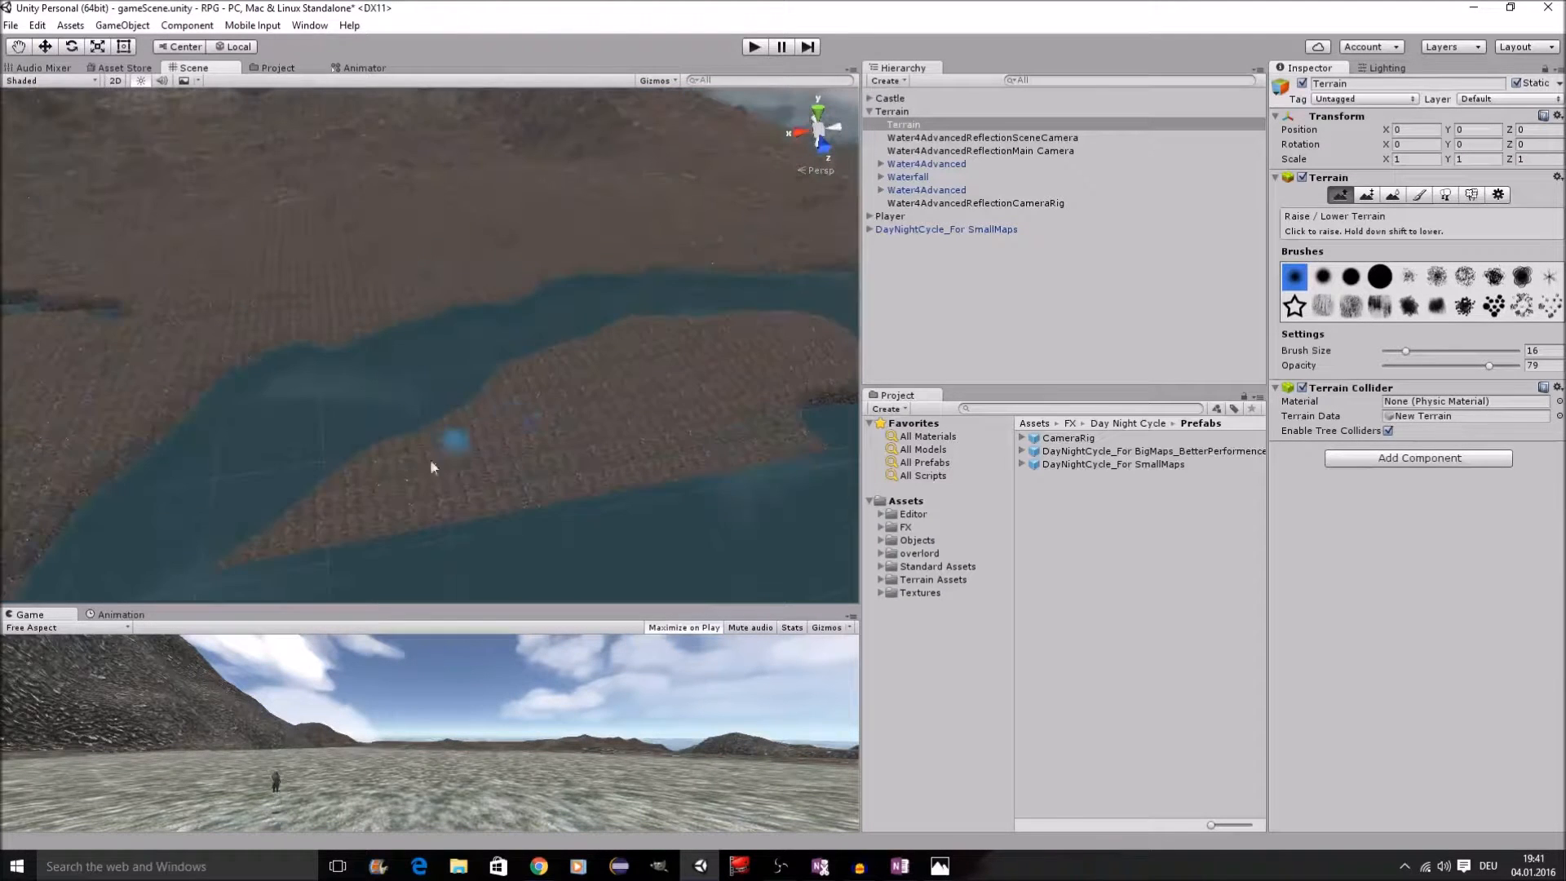
{"action": "left_click_drag", "start_coordinate": [240, 547], "coordinate": [222, 566], "text": "shift"}
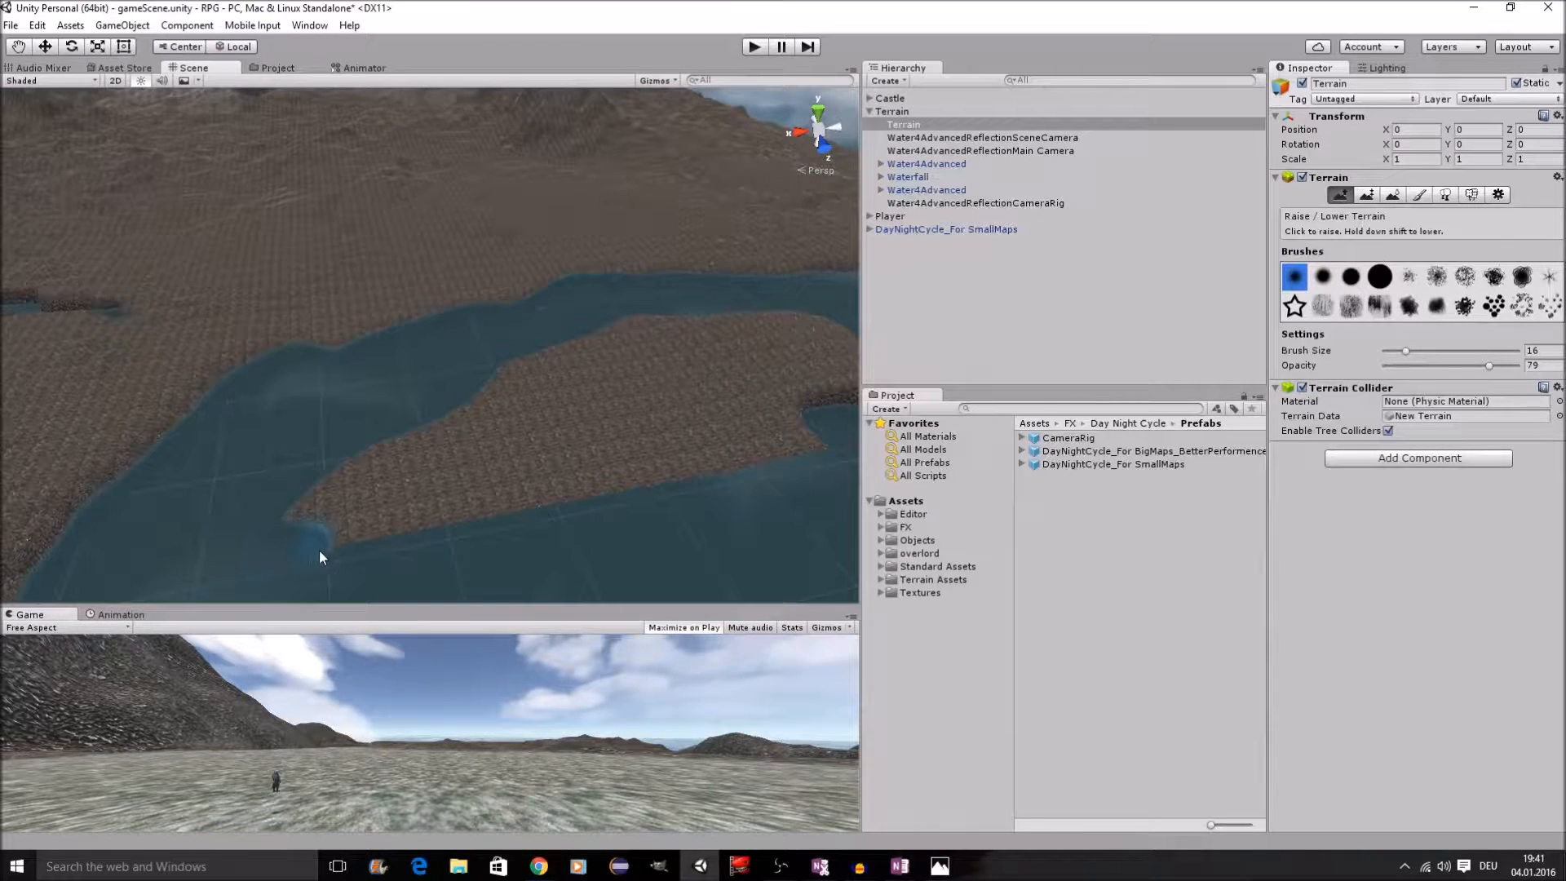
{"action": "left_click_drag", "start_coordinate": [411, 541], "coordinate": [459, 516], "text": "shift"}
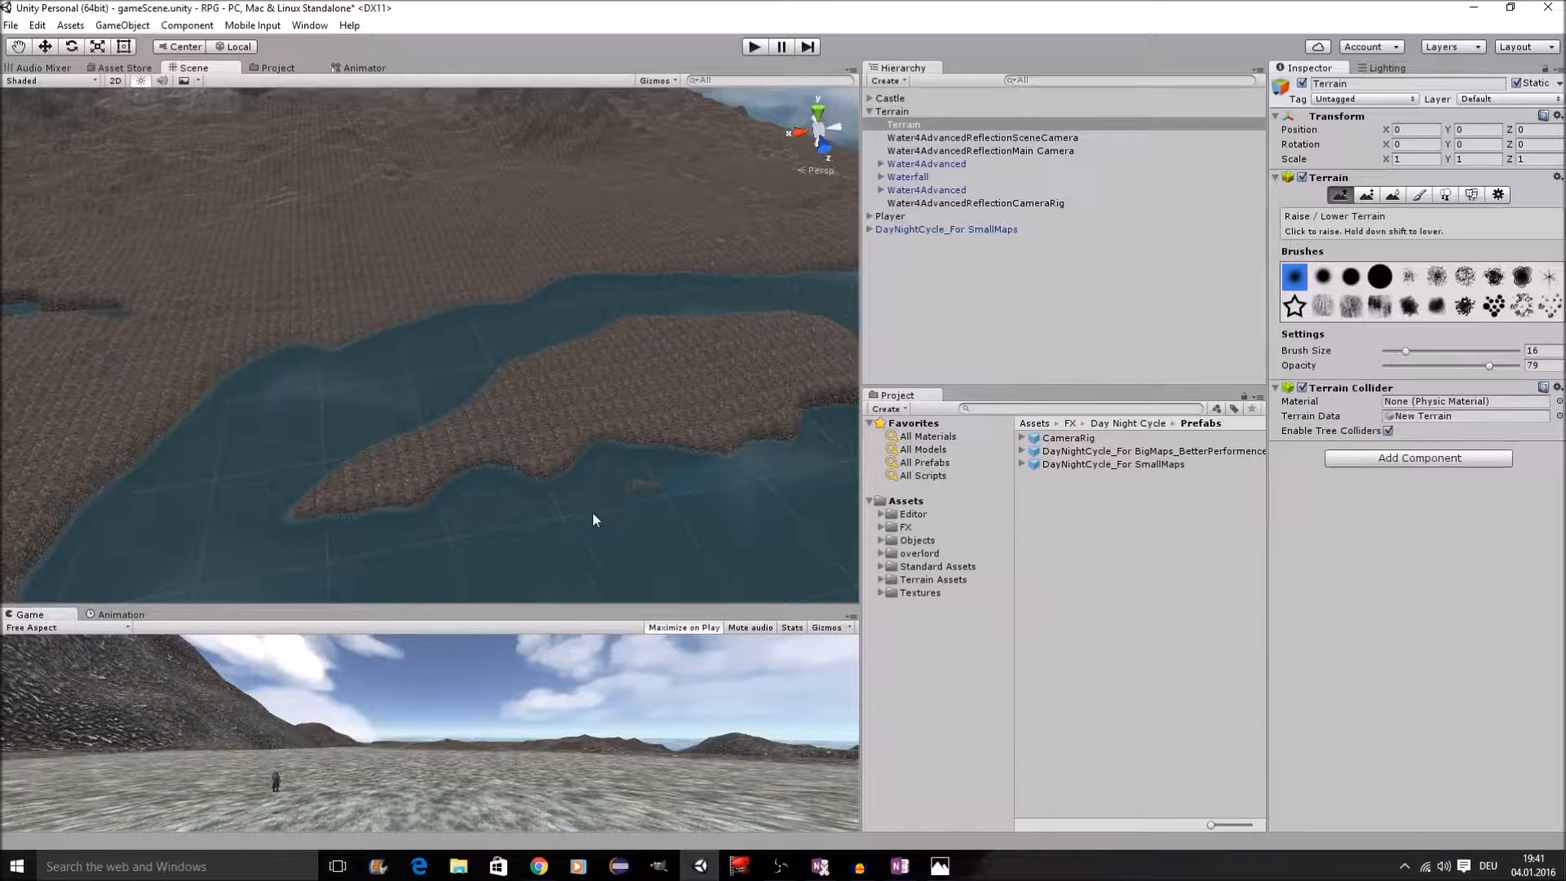
{"action": "scroll", "coordinate": [551, 482], "scroll_direction": "down", "scroll_amount": 5}
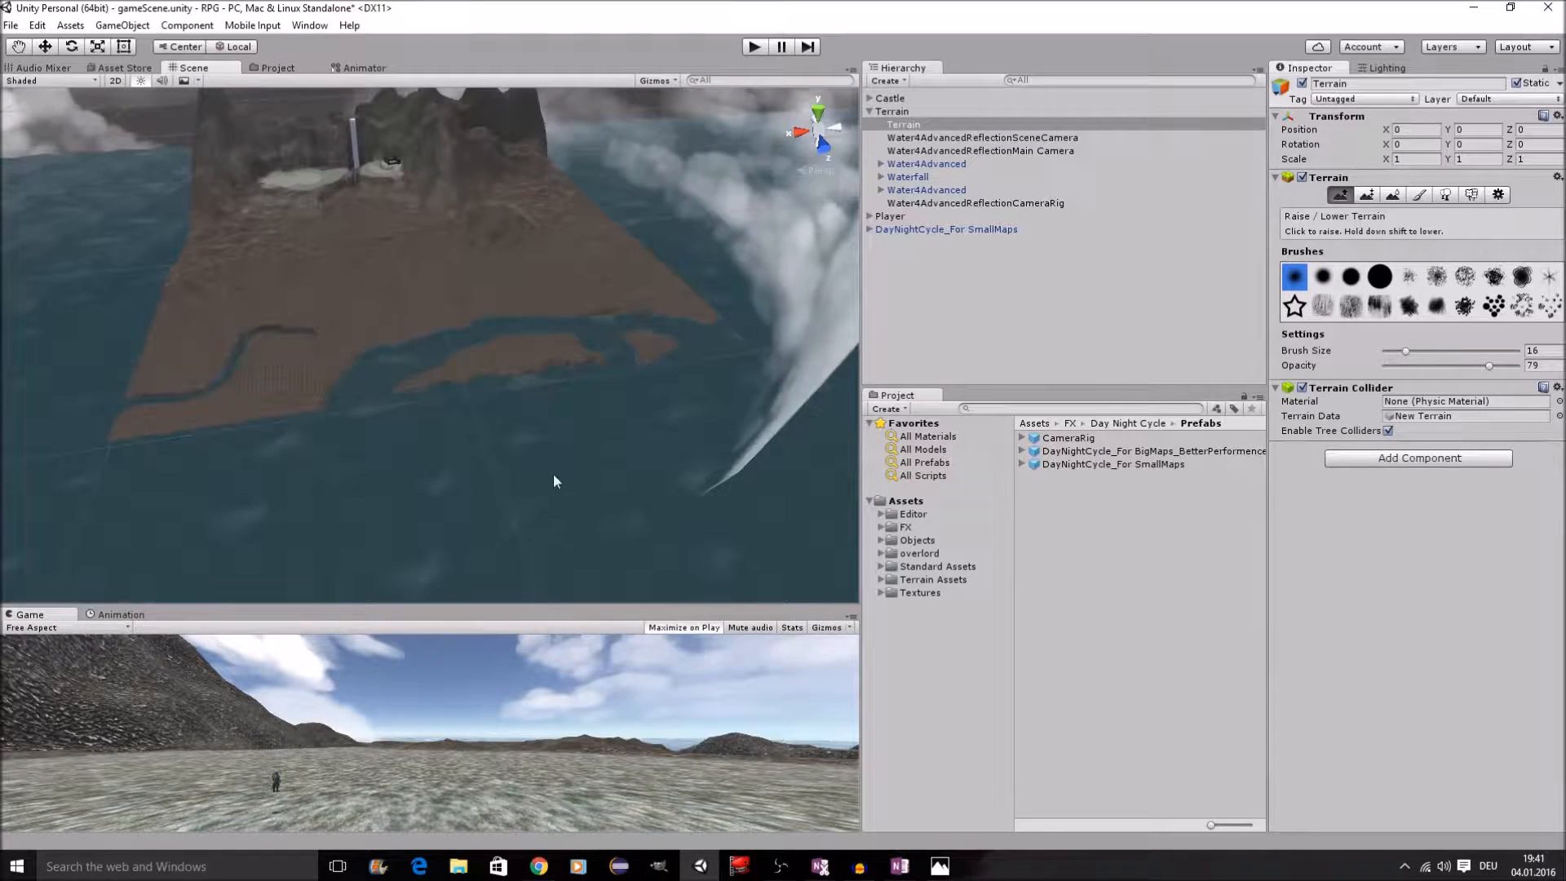
Step: Set the brush opacity to 9 and rework the larger island's seaward shoreline with light strokes
{"action": "scroll", "coordinate": [554, 485], "scroll_direction": "up", "scroll_amount": 8}
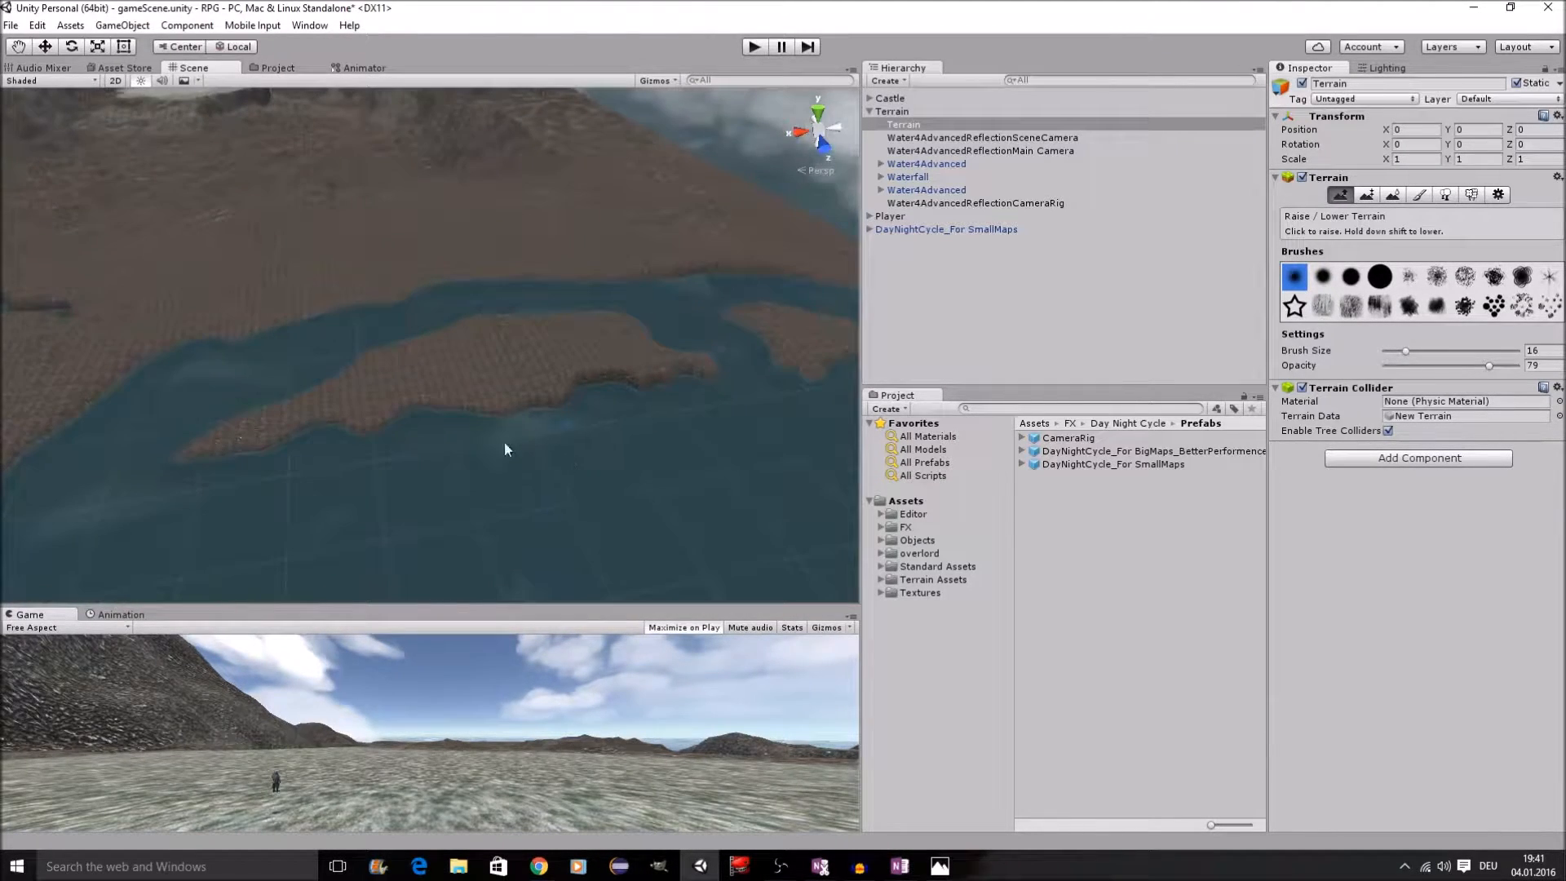
{"action": "left_click", "coordinate": [1398, 365]}
{"action": "mouse_move", "coordinate": [416, 417]}
{"action": "left_mouse_down"}
{"action": "mouse_move", "coordinate": [431, 418]}
{"action": "mouse_move", "coordinate": [389, 436]}
{"action": "left_mouse_up"}
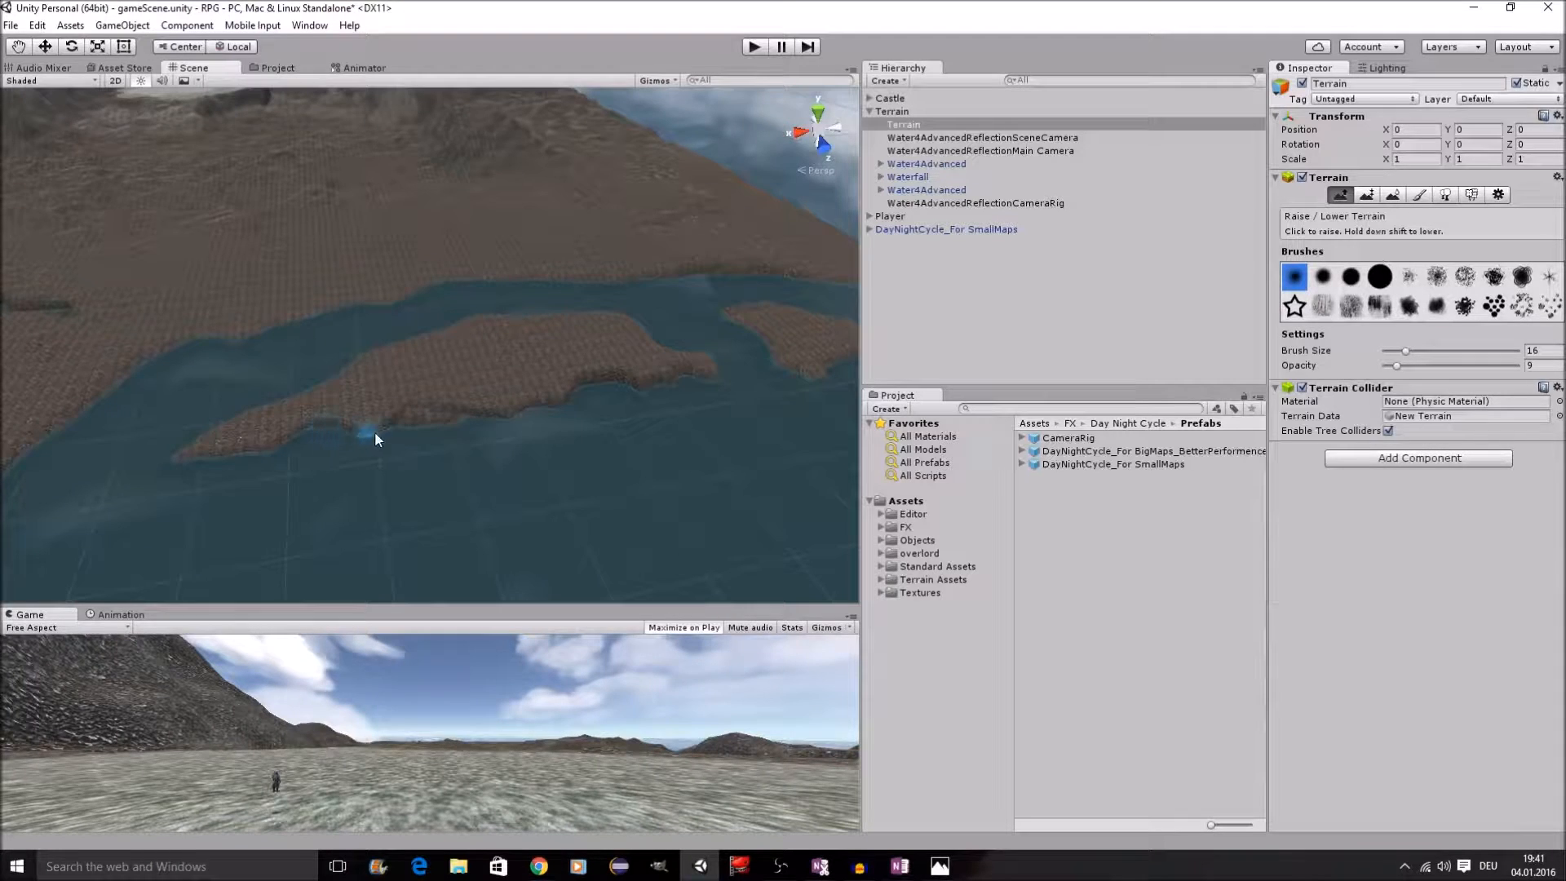
{"action": "left_click_drag", "start_coordinate": [421, 439], "coordinate": [481, 434]}
{"action": "left_click_drag", "start_coordinate": [565, 418], "coordinate": [550, 414]}
{"action": "left_click_drag", "start_coordinate": [592, 400], "coordinate": [569, 413]}
{"action": "scroll", "coordinate": [262, 444], "scroll_direction": "down", "scroll_amount": 8}
{"action": "scroll", "coordinate": [351, 439], "scroll_direction": "up", "scroll_amount": 10}
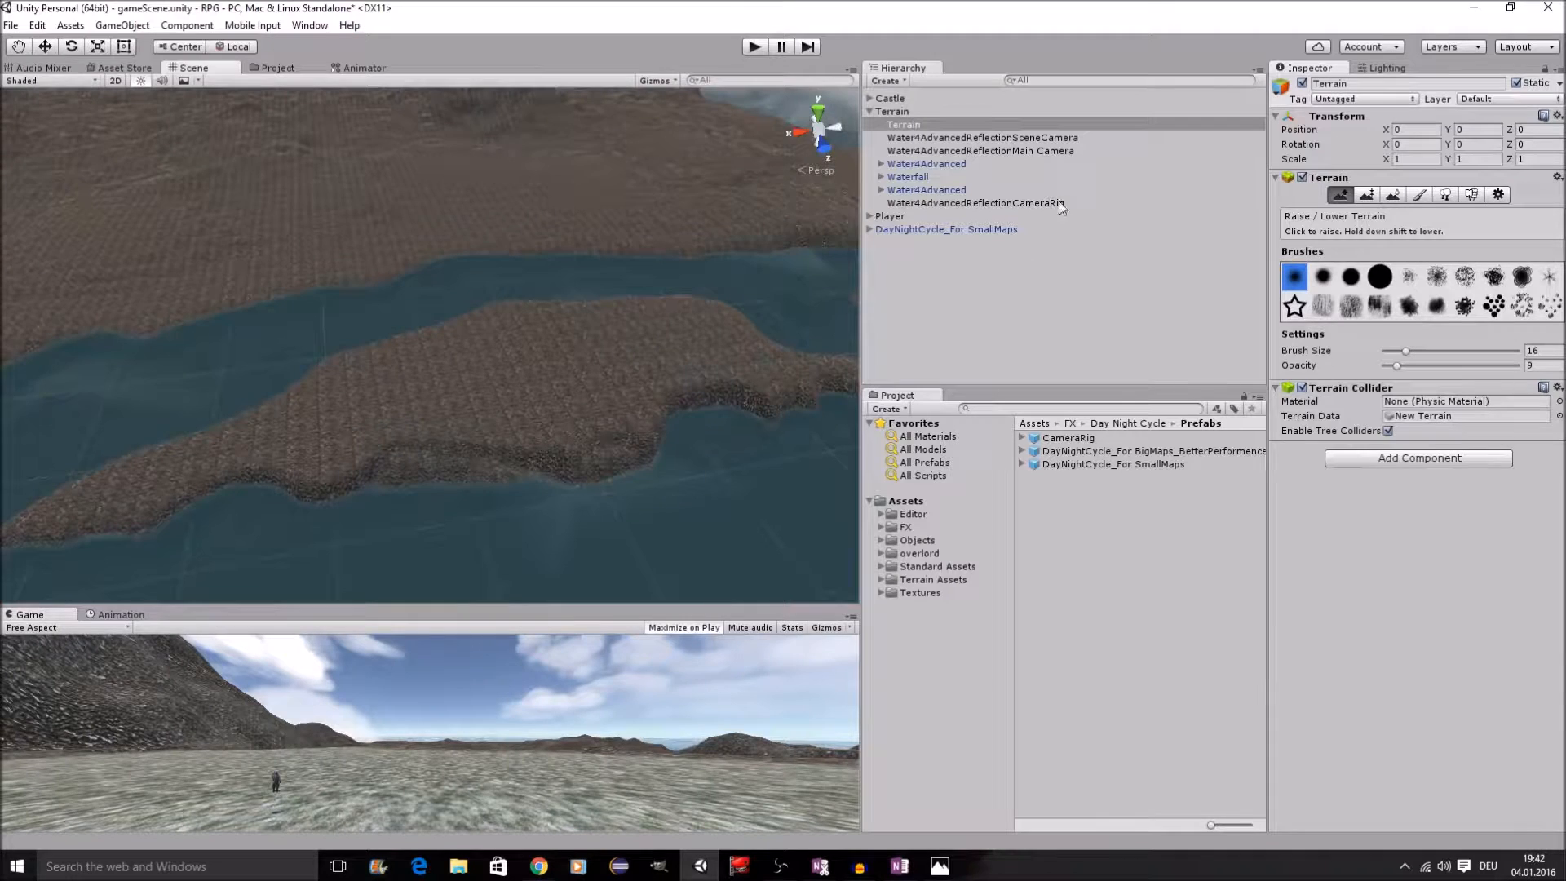
Step: Smooth the larger island's surface and edges using the Smooth Height tool with brush size 46
{"action": "left_click", "coordinate": [1393, 194]}
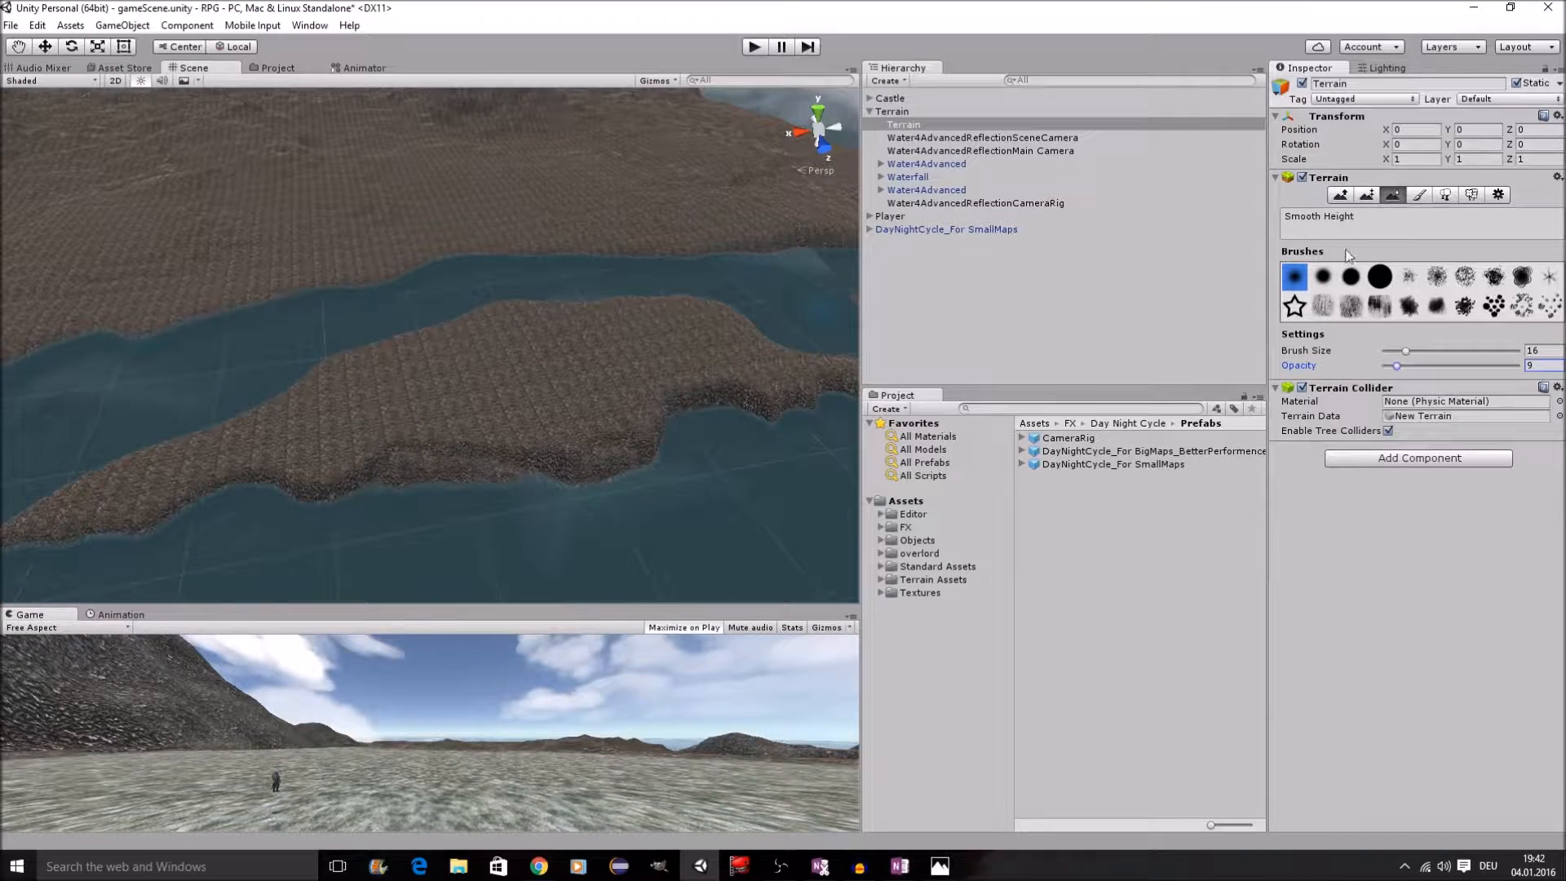
{"action": "left_click", "coordinate": [1445, 351]}
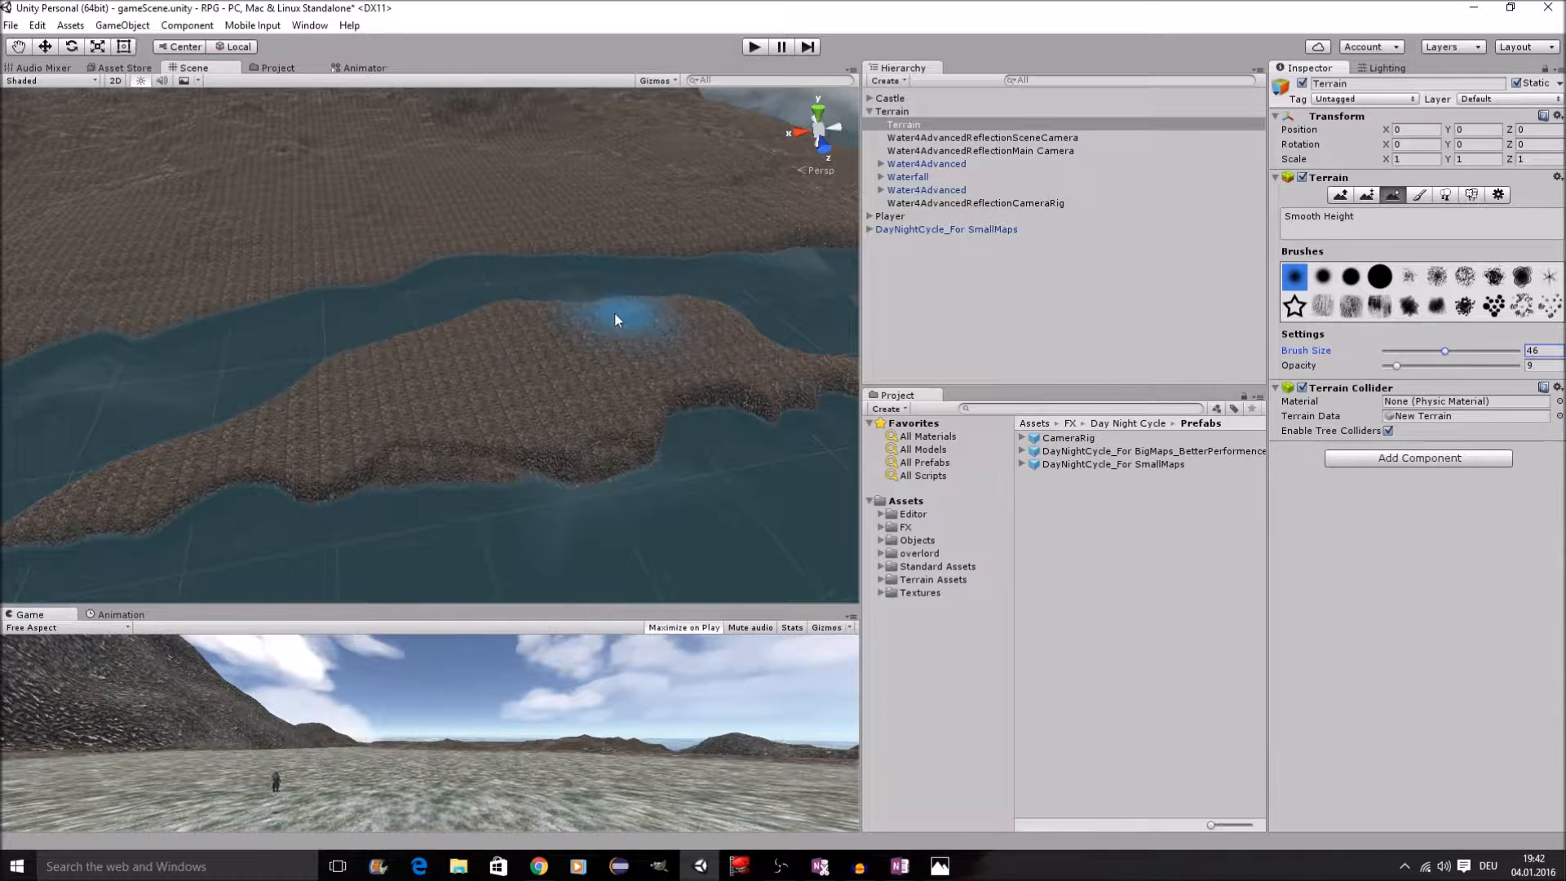
{"action": "scroll", "coordinate": [741, 264], "scroll_direction": "down", "scroll_amount": 10}
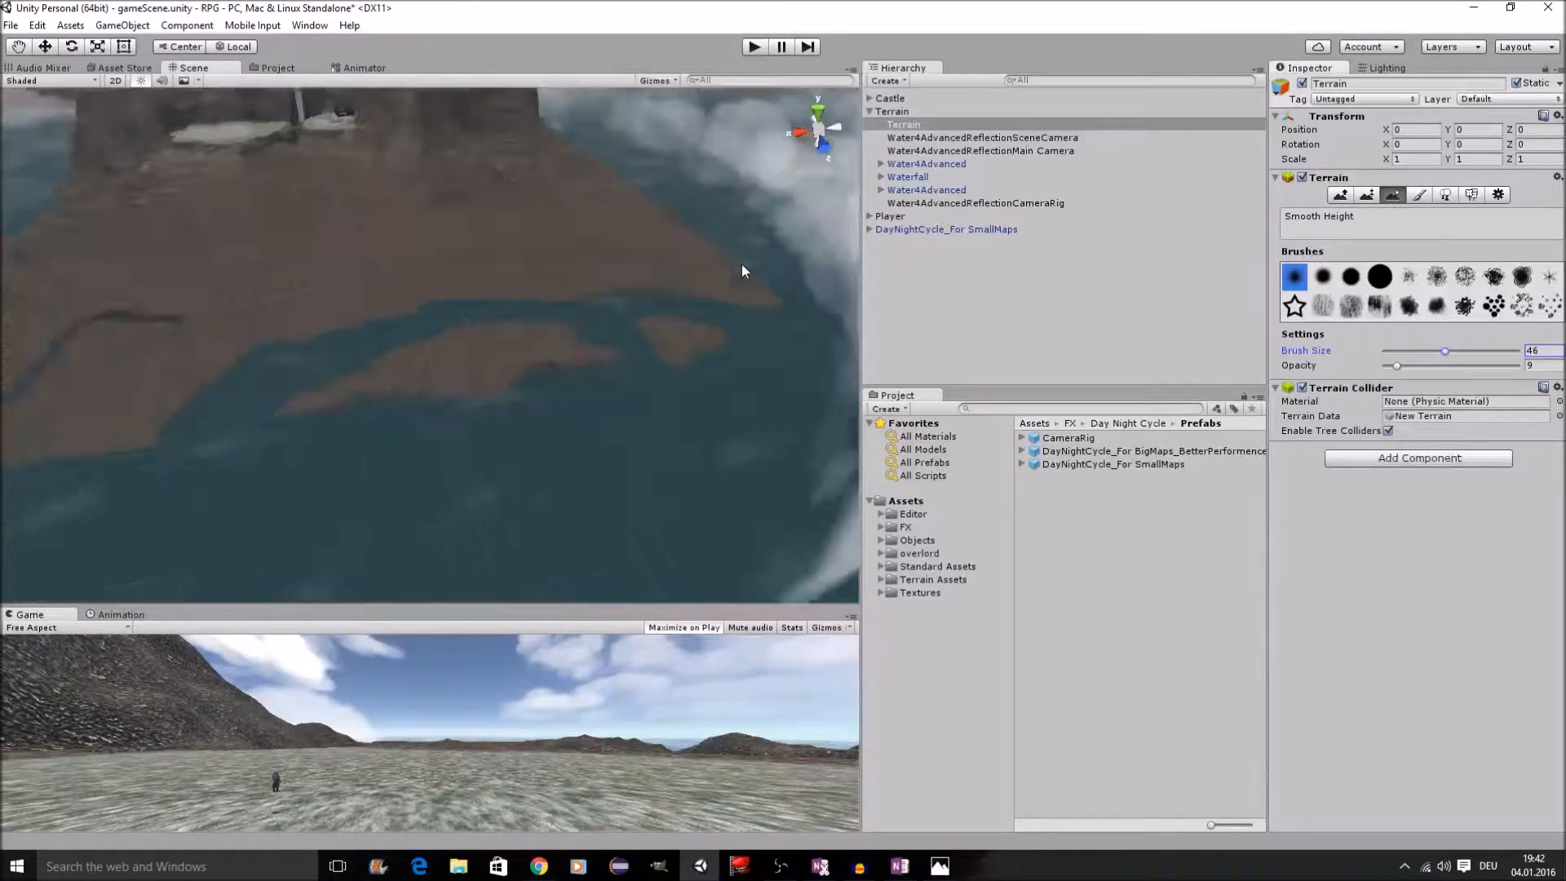
{"action": "scroll", "coordinate": [485, 383], "scroll_direction": "up", "scroll_amount": 10}
{"action": "scroll", "coordinate": [485, 384], "scroll_direction": "down", "scroll_amount": 4}
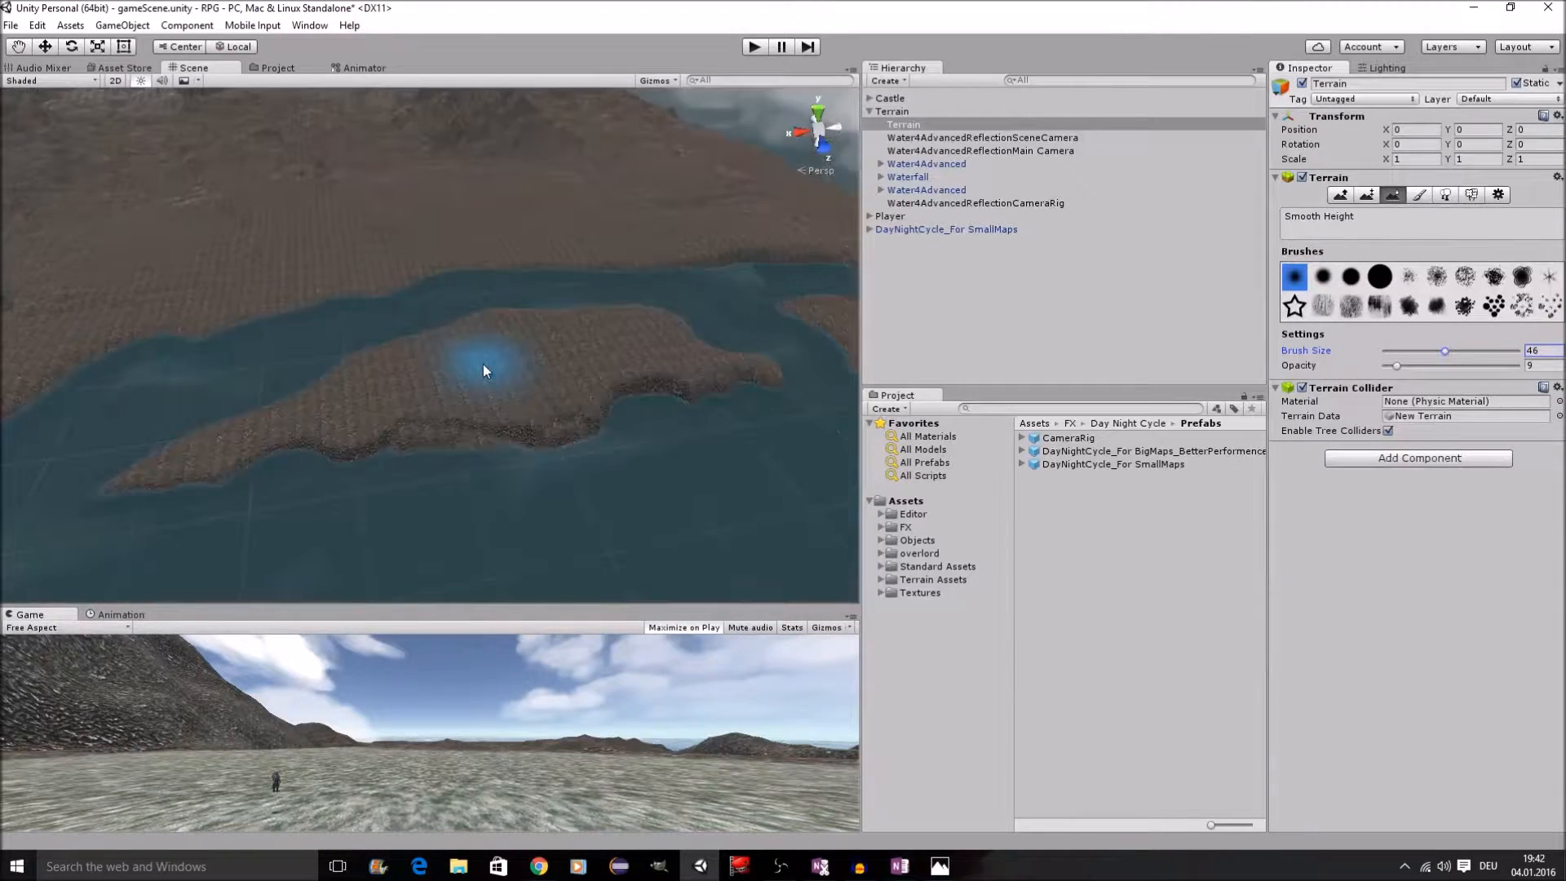
{"action": "right_click_drag", "start_coordinate": [483, 363], "coordinate": [661, 422]}
{"action": "middle_click_drag", "start_coordinate": [351, 220], "coordinate": [500, 404]}
{"action": "scroll", "coordinate": [452, 391], "scroll_direction": "down", "scroll_amount": 6}
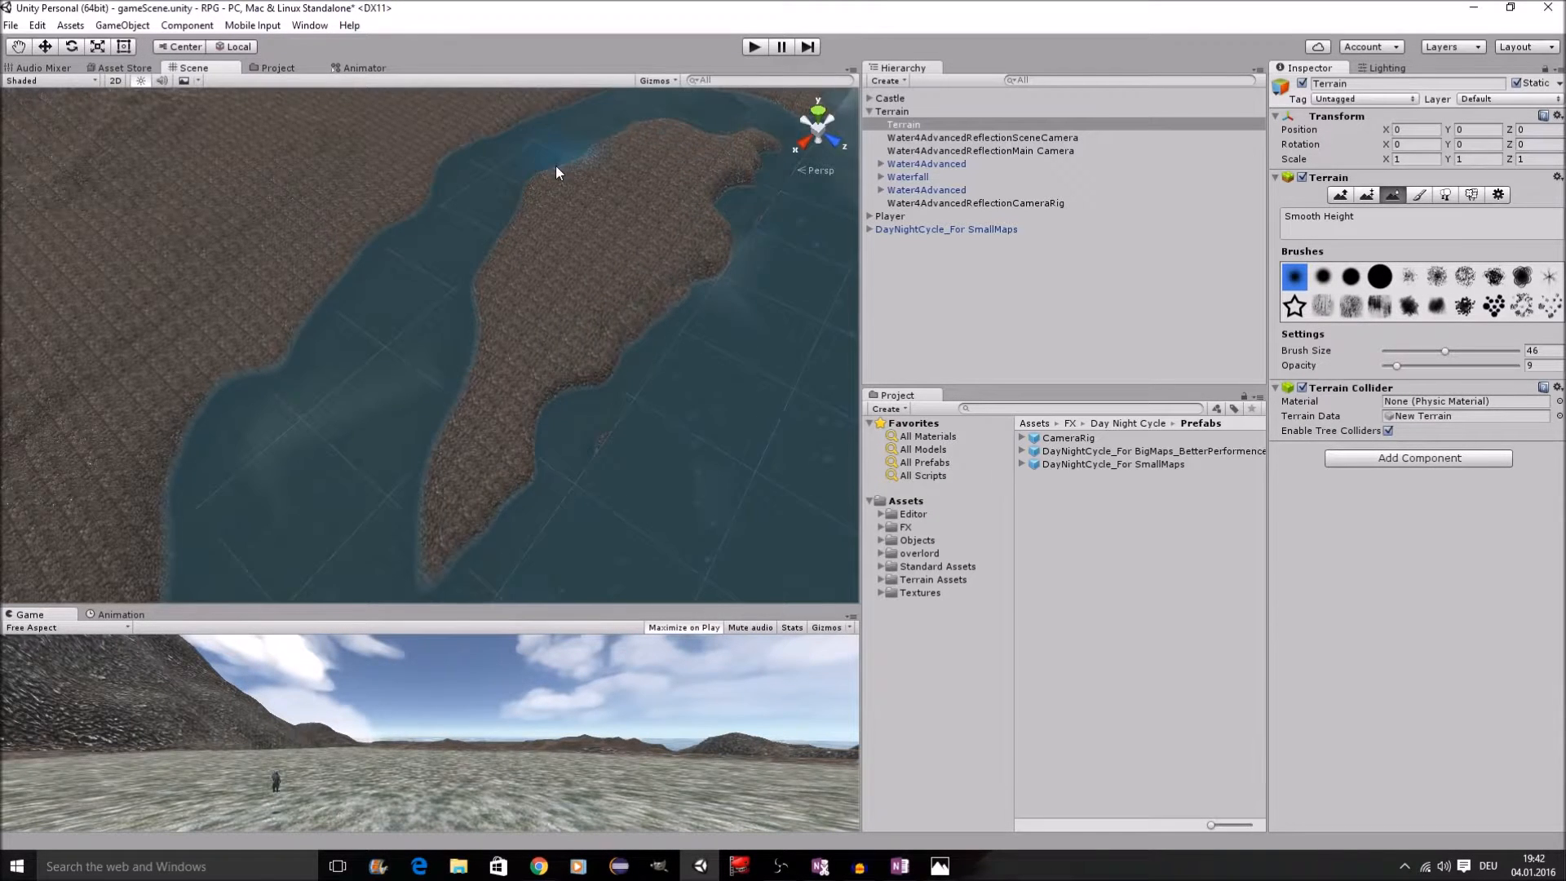
{"action": "scroll", "coordinate": [554, 171], "scroll_direction": "down", "scroll_amount": 5}
{"action": "left_click", "coordinate": [869, 111]}
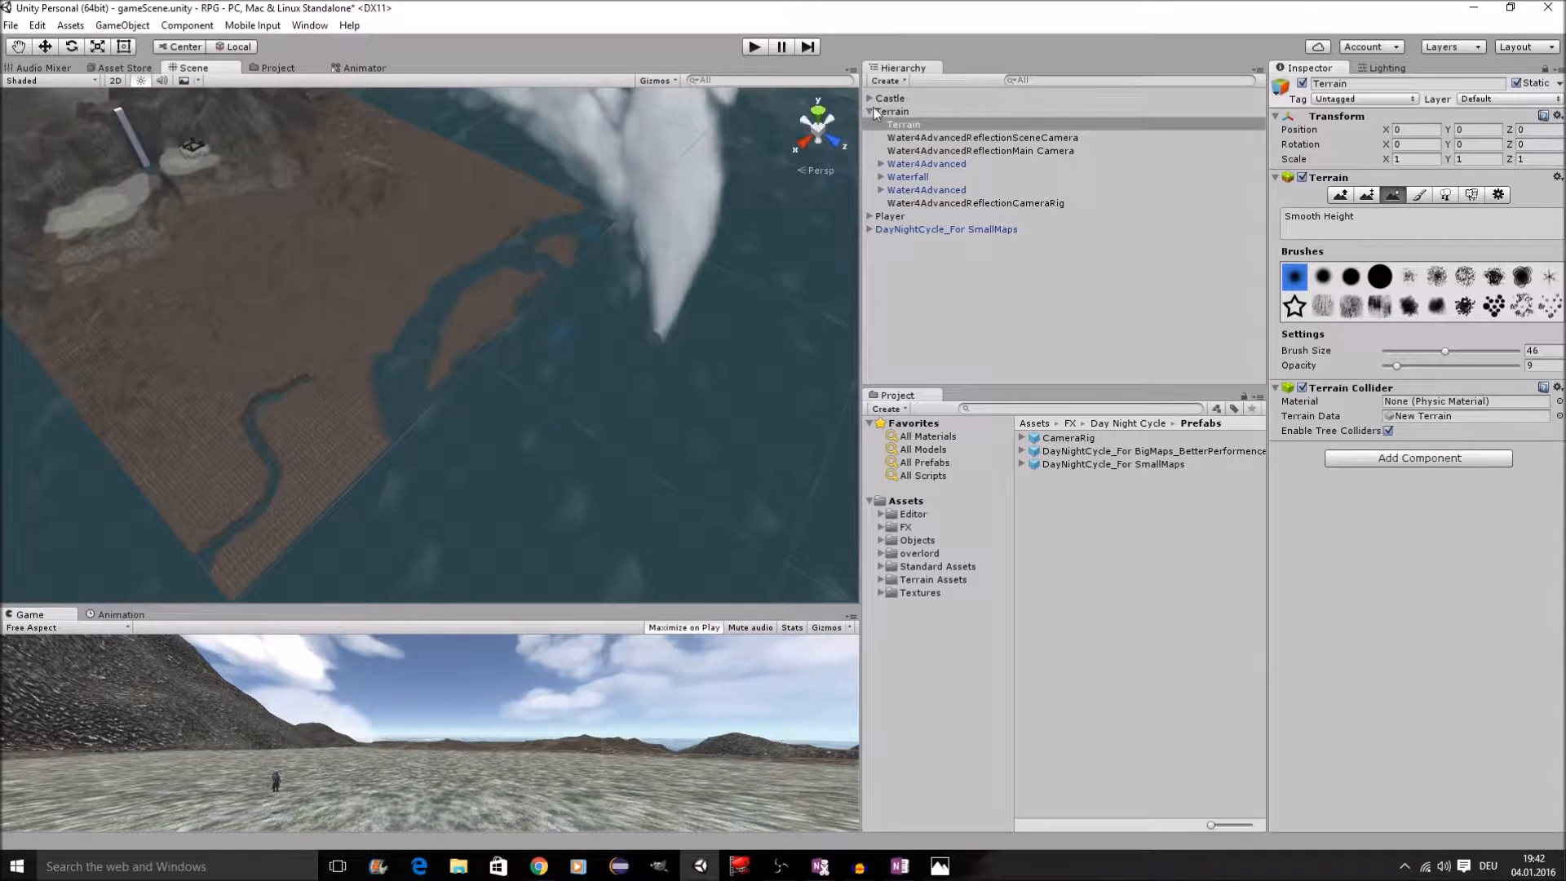
{"action": "scroll", "coordinate": [568, 291], "scroll_direction": "up", "scroll_amount": 2}
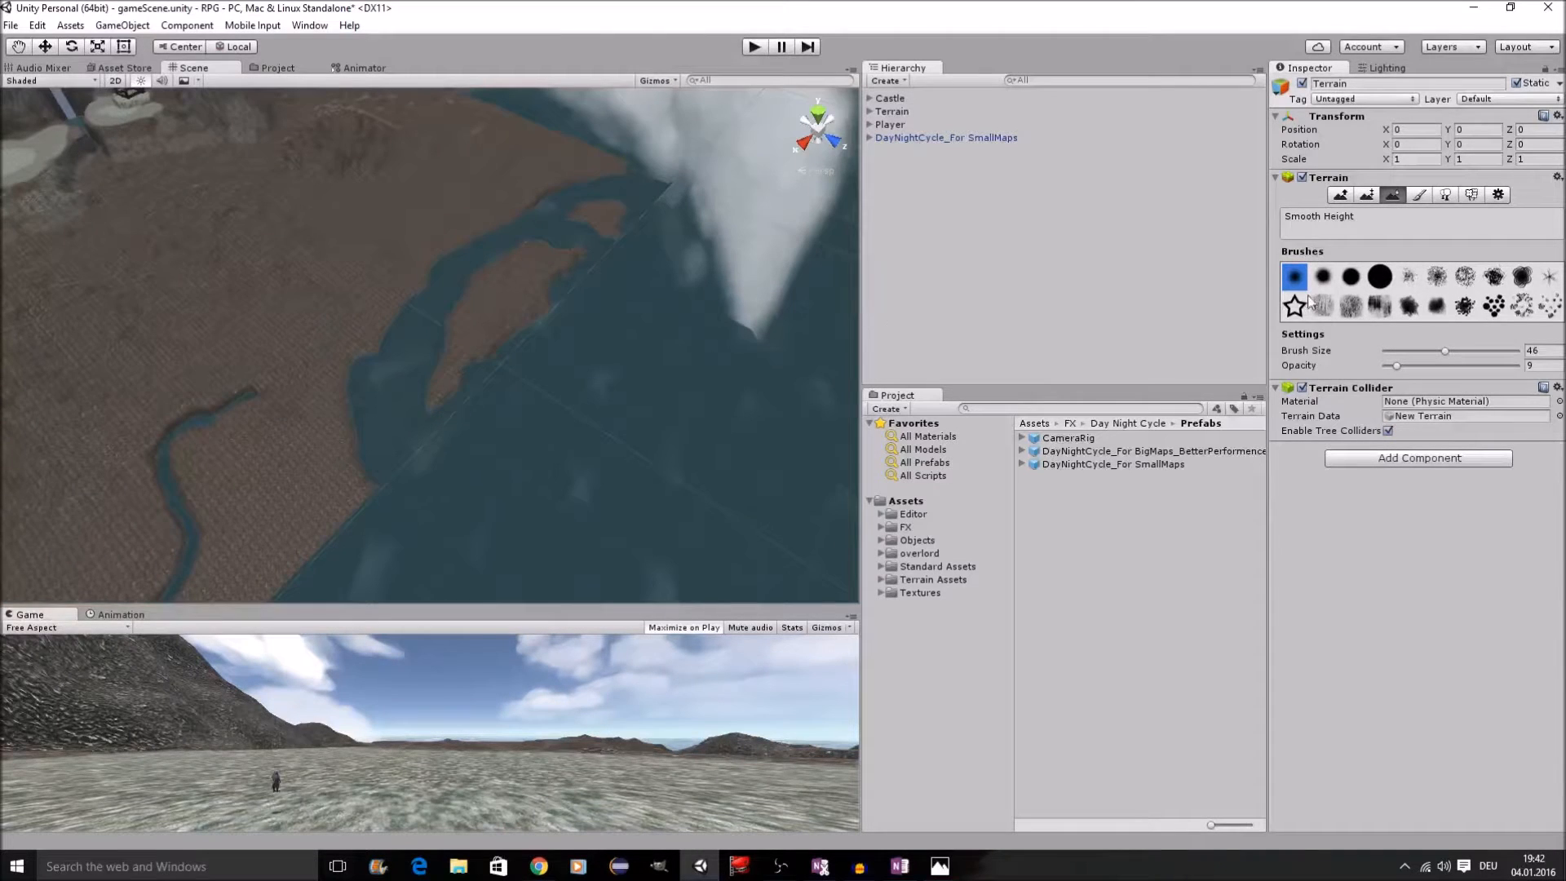
{"action": "left_click", "coordinate": [870, 111]}
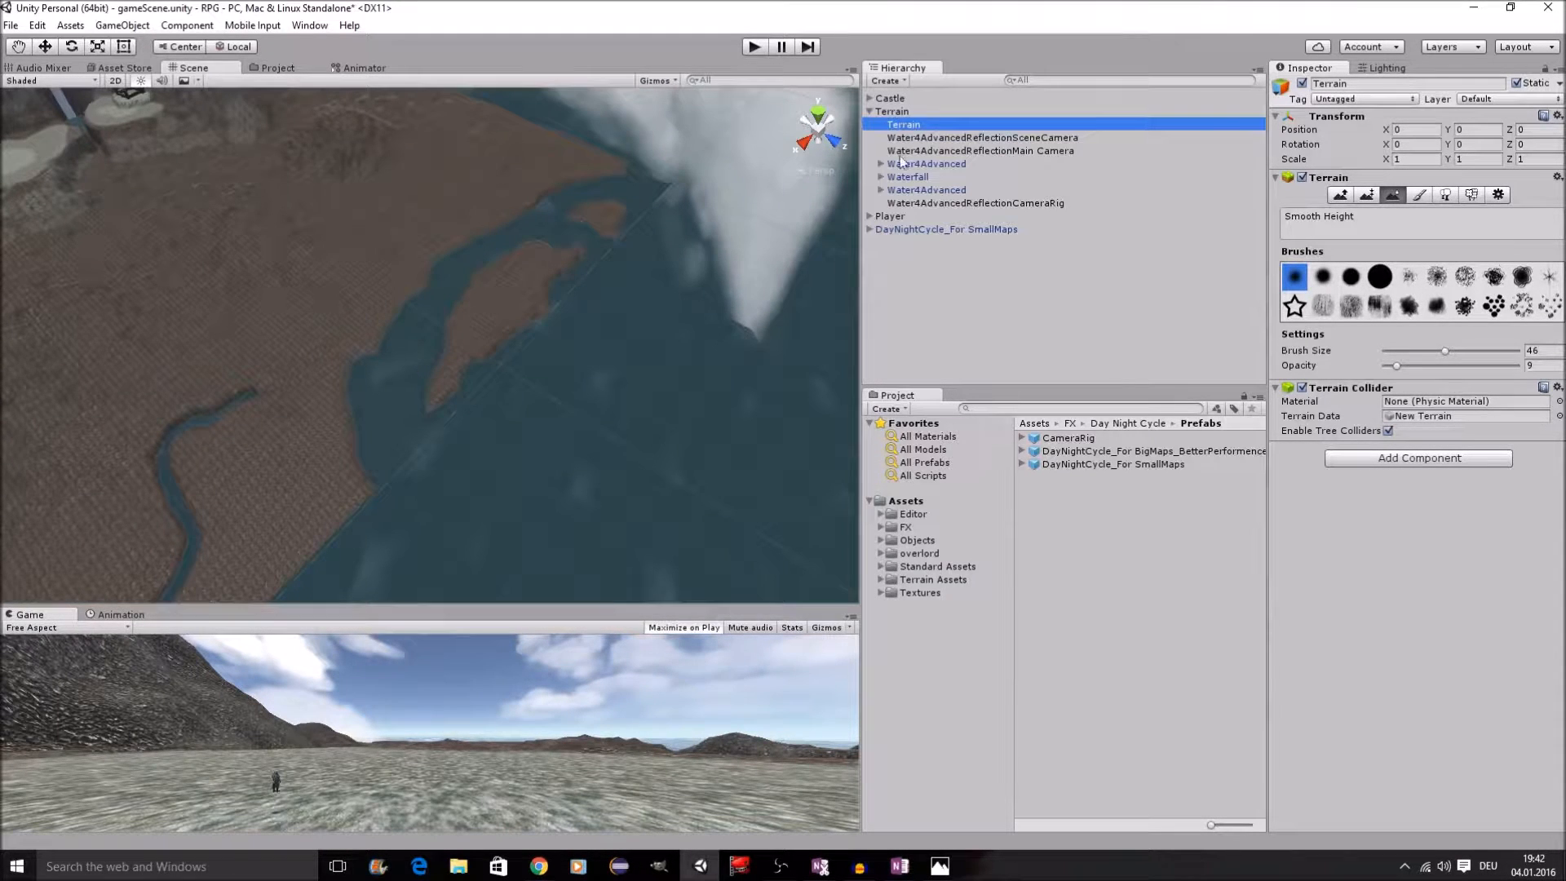
Step: Add Sand (Beach) from the Terrain Assets Textures folder as a paint texture for the terrain
{"action": "left_click", "coordinate": [1420, 195]}
{"action": "left_click", "coordinate": [1521, 416]}
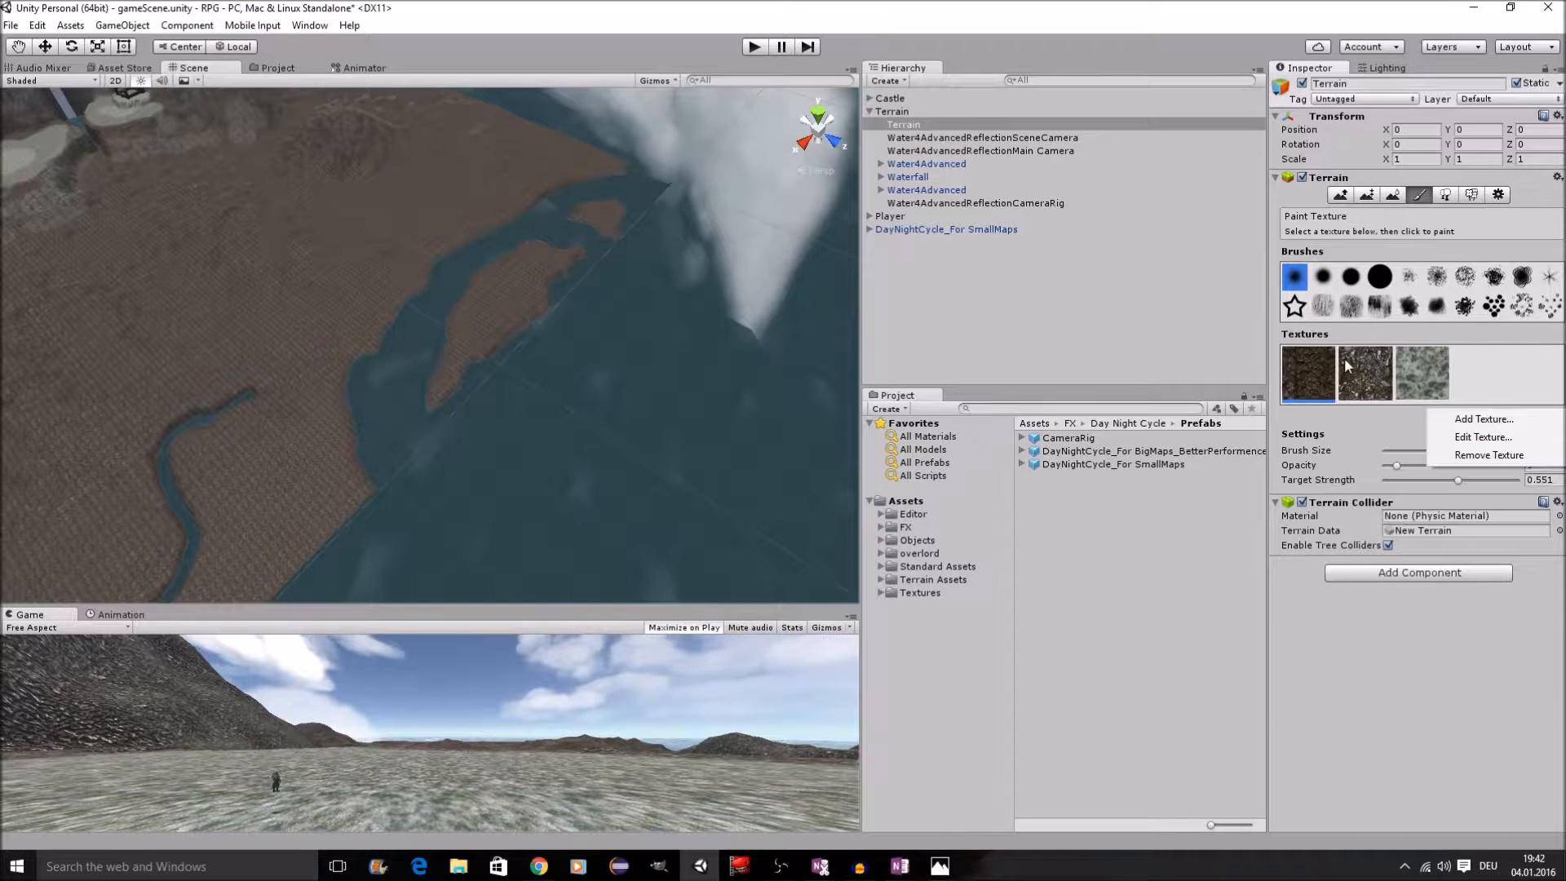
{"action": "left_click", "coordinate": [1469, 418]}
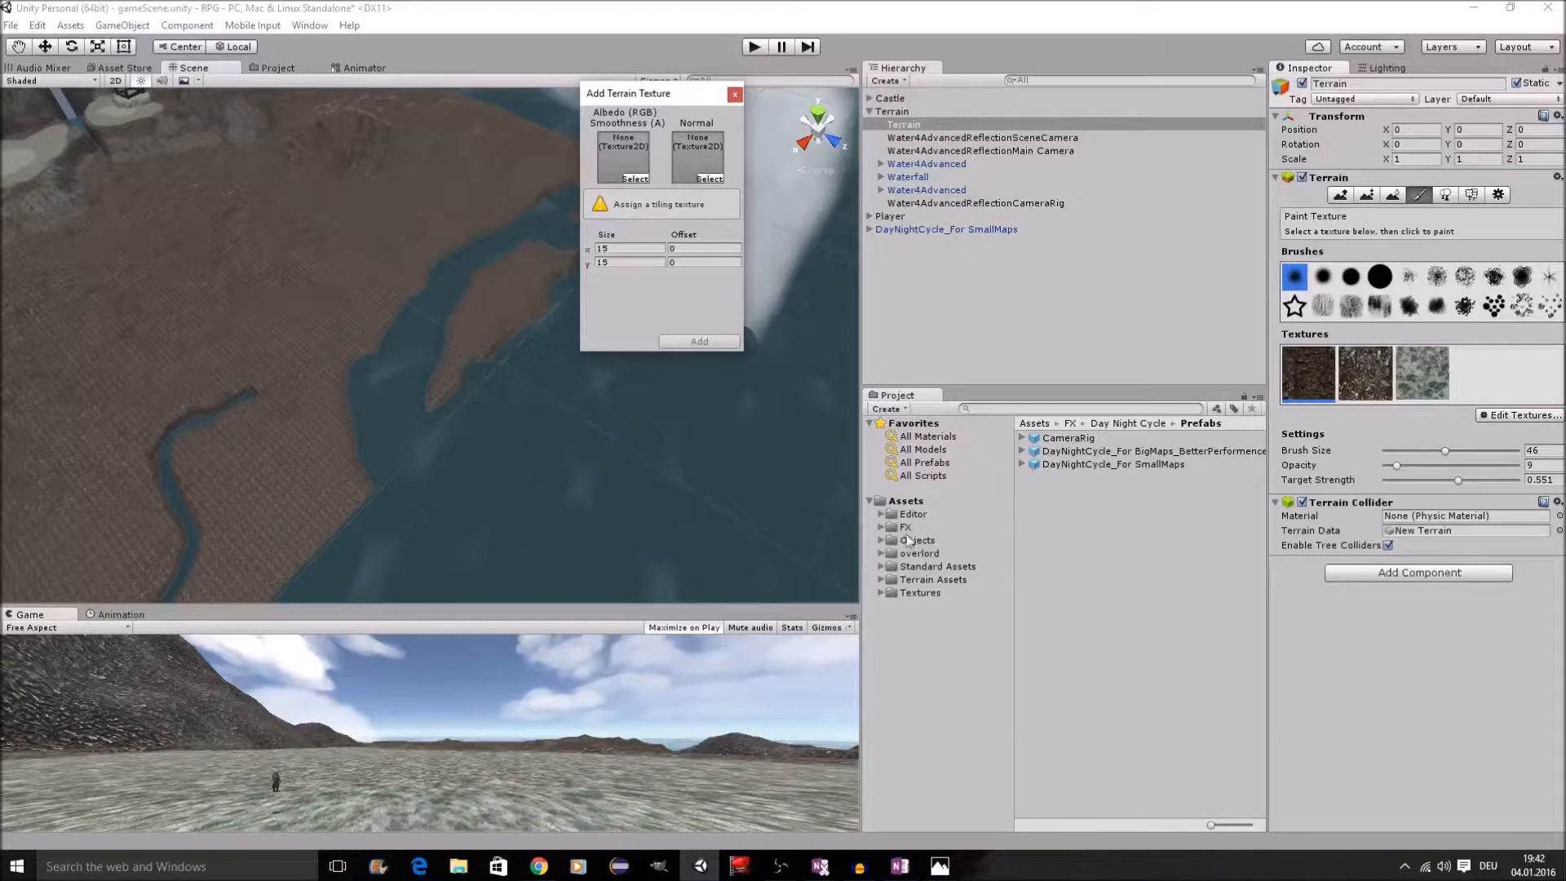
{"action": "left_click", "coordinate": [881, 579]}
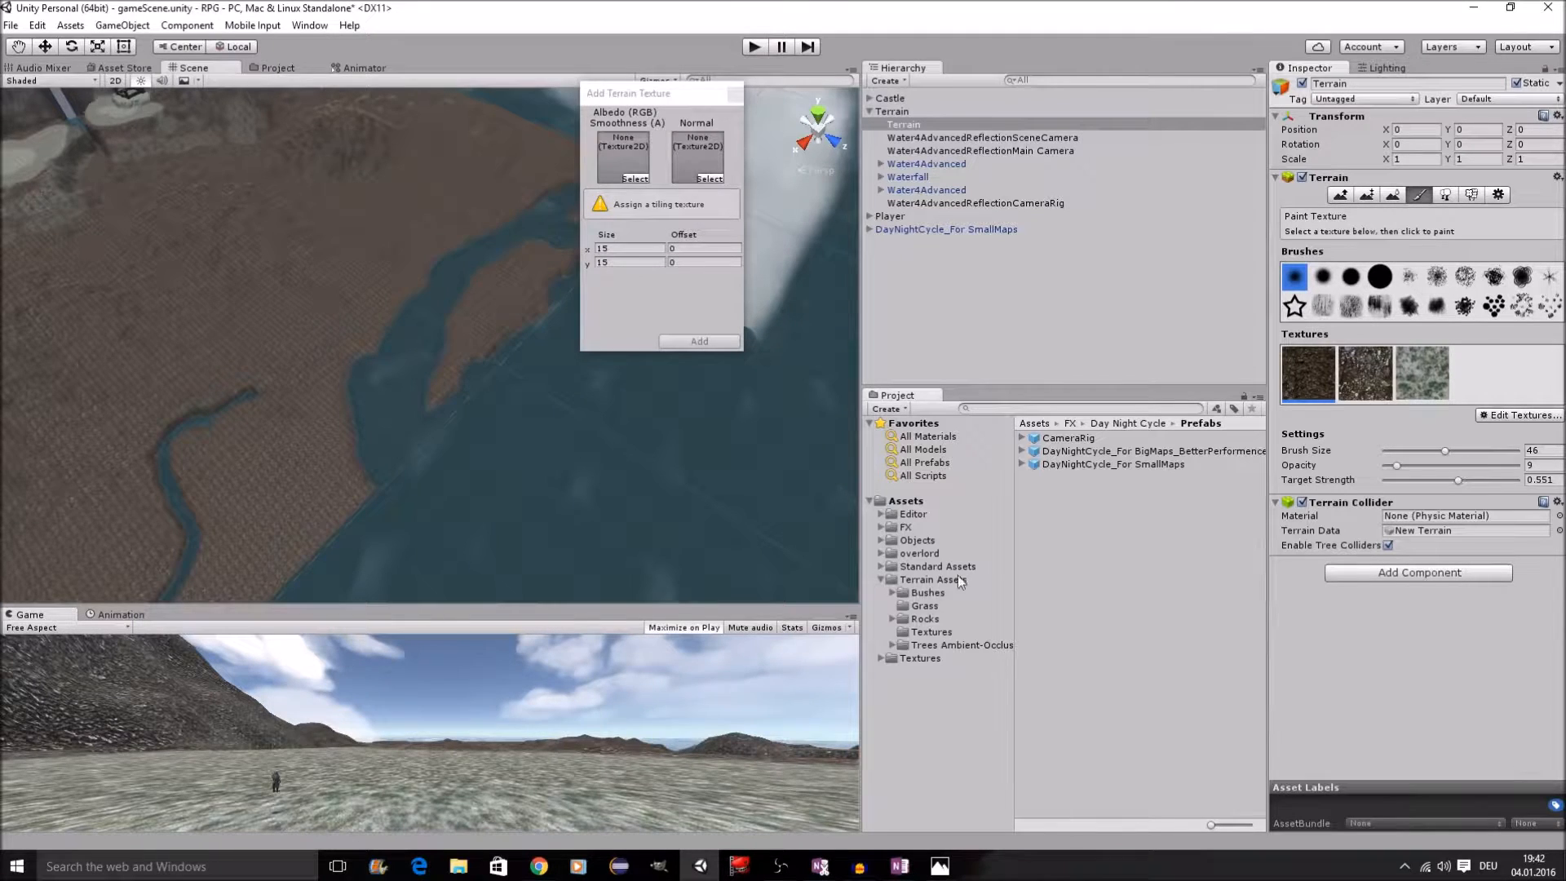
{"action": "left_click", "coordinate": [942, 632]}
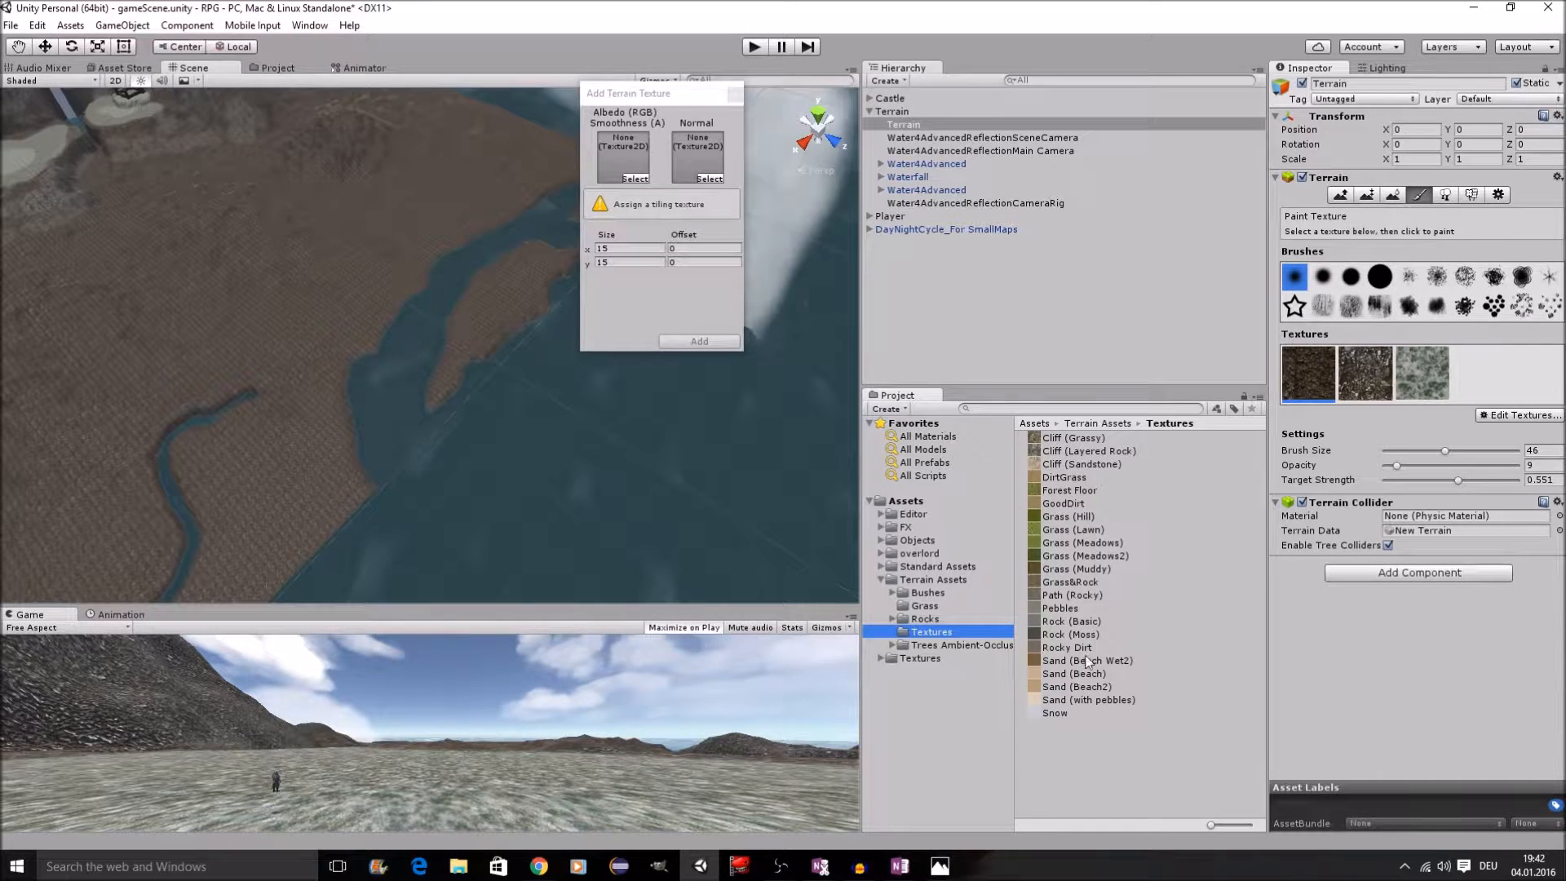
{"action": "left_click_drag", "start_coordinate": [1094, 674], "coordinate": [624, 160]}
{"action": "left_click", "coordinate": [722, 339]}
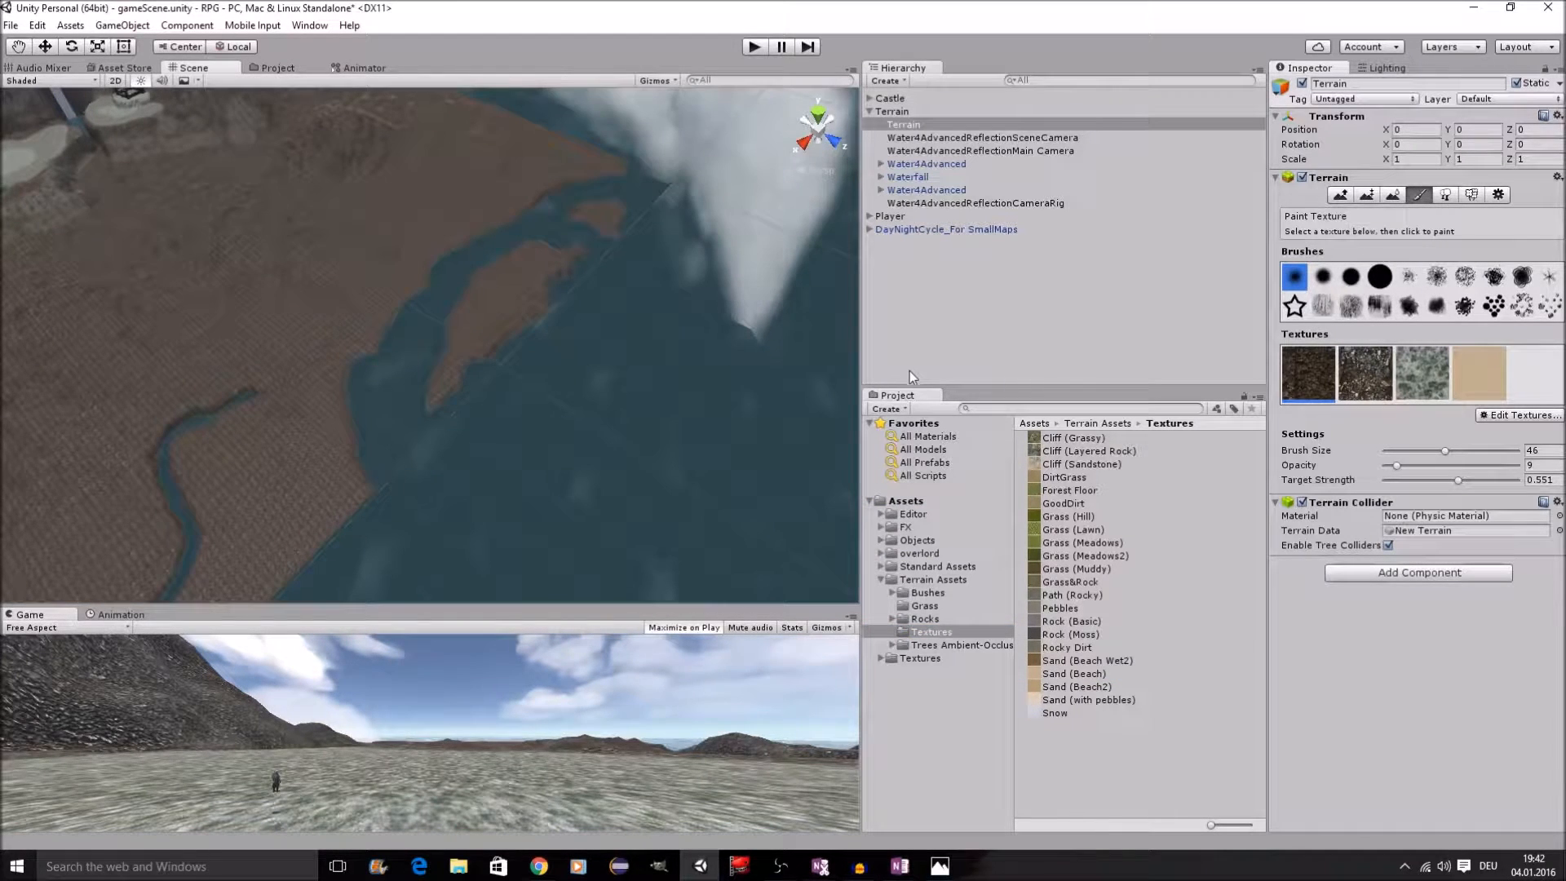
Step: Add Sand (Beach2) and Sand (Beach Wet2) as further paint textures for the terrain
{"action": "left_click", "coordinate": [1486, 415]}
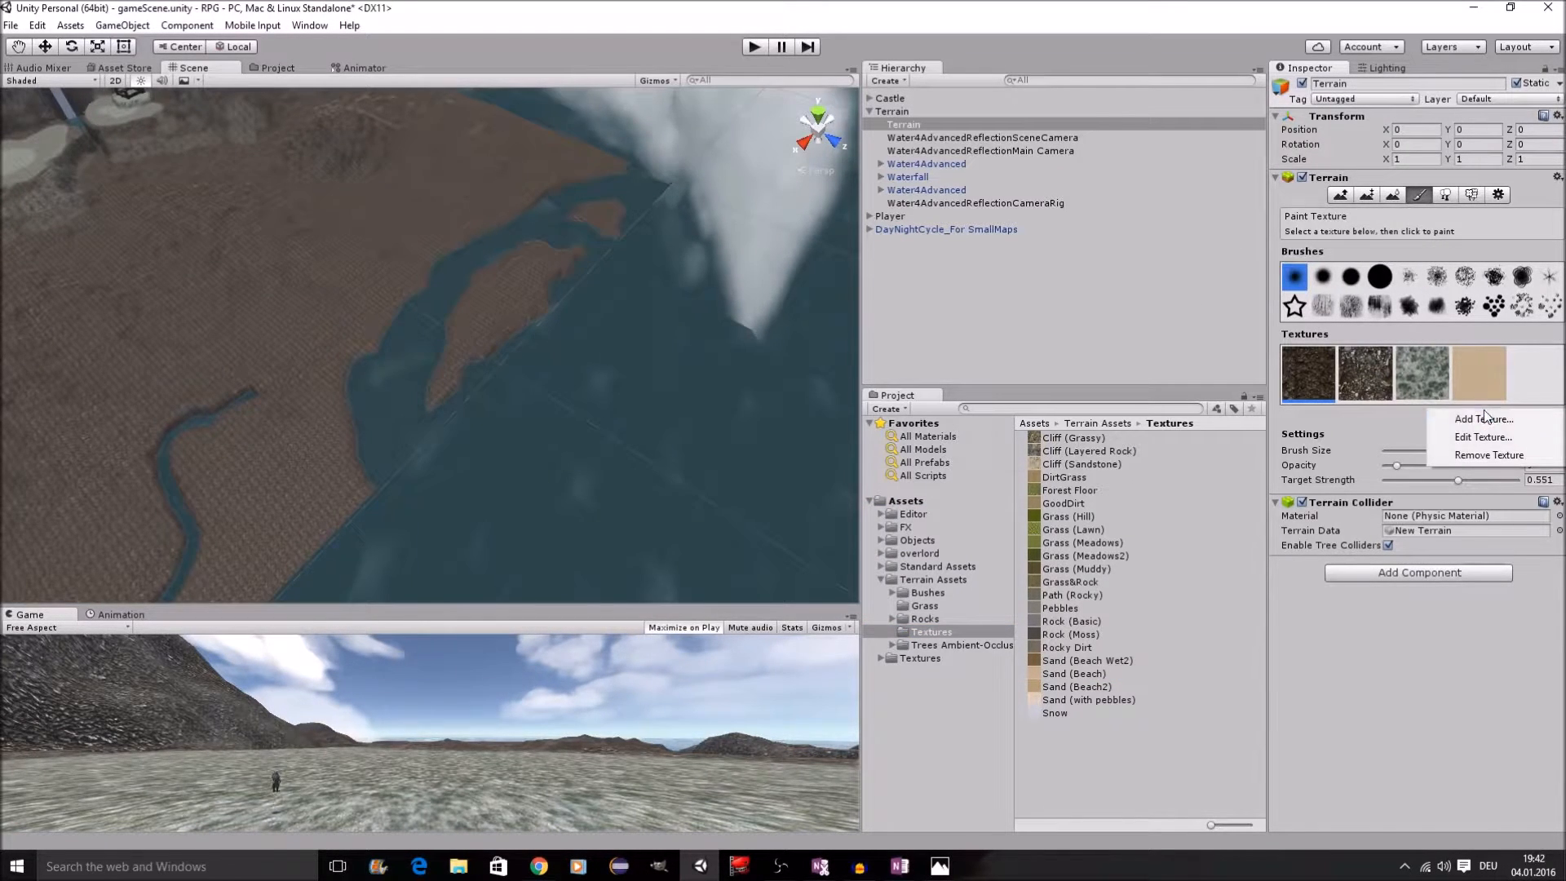
{"action": "left_click", "coordinate": [1488, 422]}
{"action": "left_click_drag", "start_coordinate": [1097, 686], "coordinate": [624, 159]}
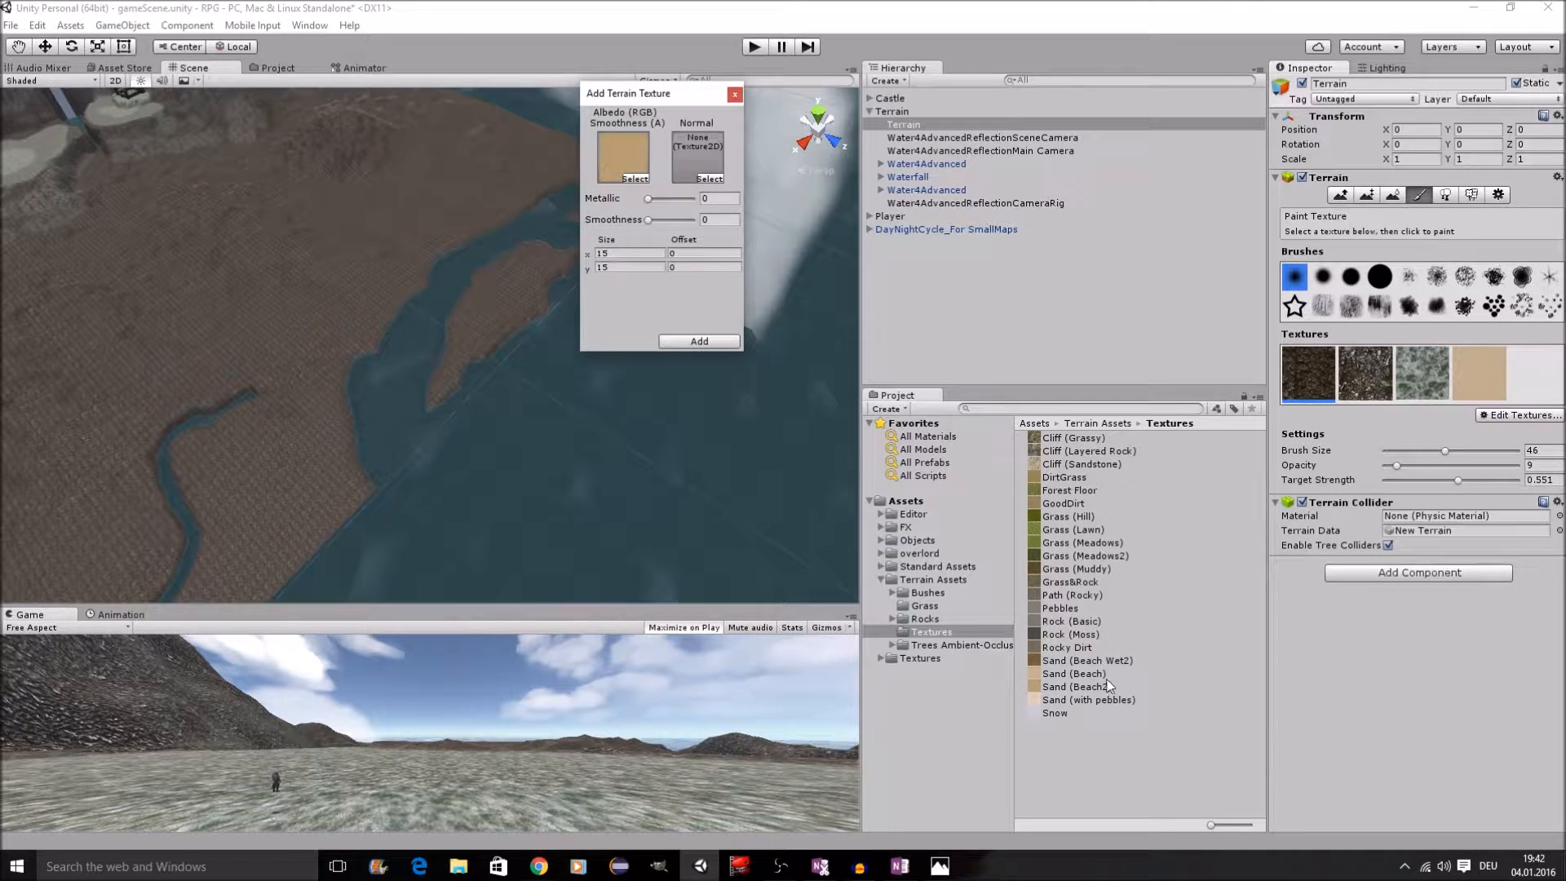
{"action": "left_click", "coordinate": [703, 342]}
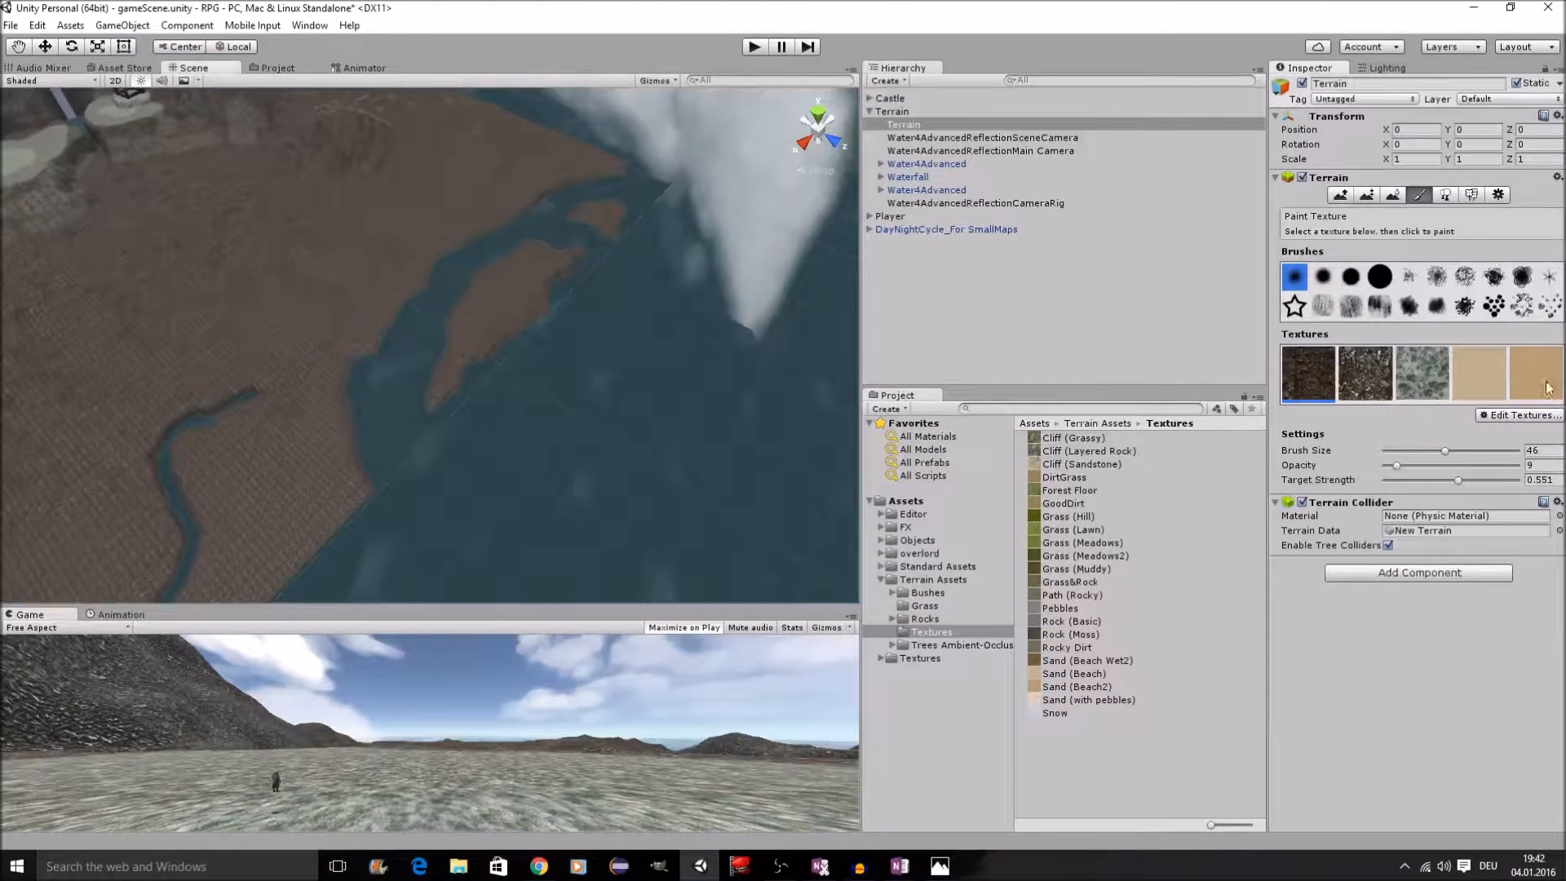
{"action": "left_click", "coordinate": [1517, 415]}
{"action": "left_click", "coordinate": [1483, 419]}
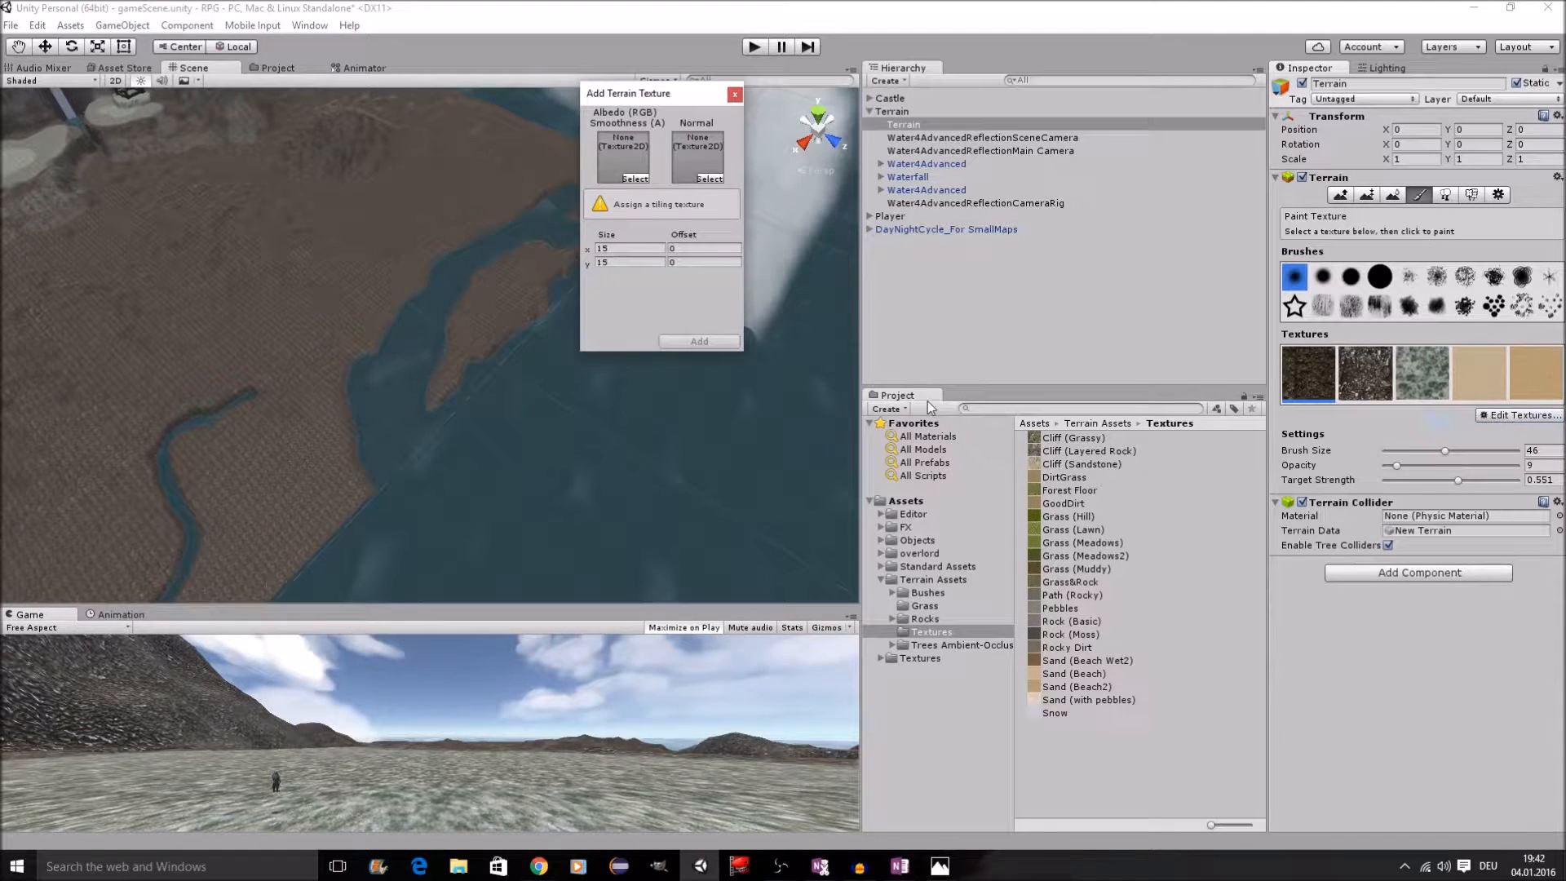
{"action": "left_click_drag", "start_coordinate": [1093, 662], "coordinate": [624, 159]}
{"action": "left_click", "coordinate": [699, 341]}
Step: Paint Sand (Beach) over the islands and mainland shore with the second round brush at target strength 0.602
{"action": "left_click", "coordinate": [1491, 356]}
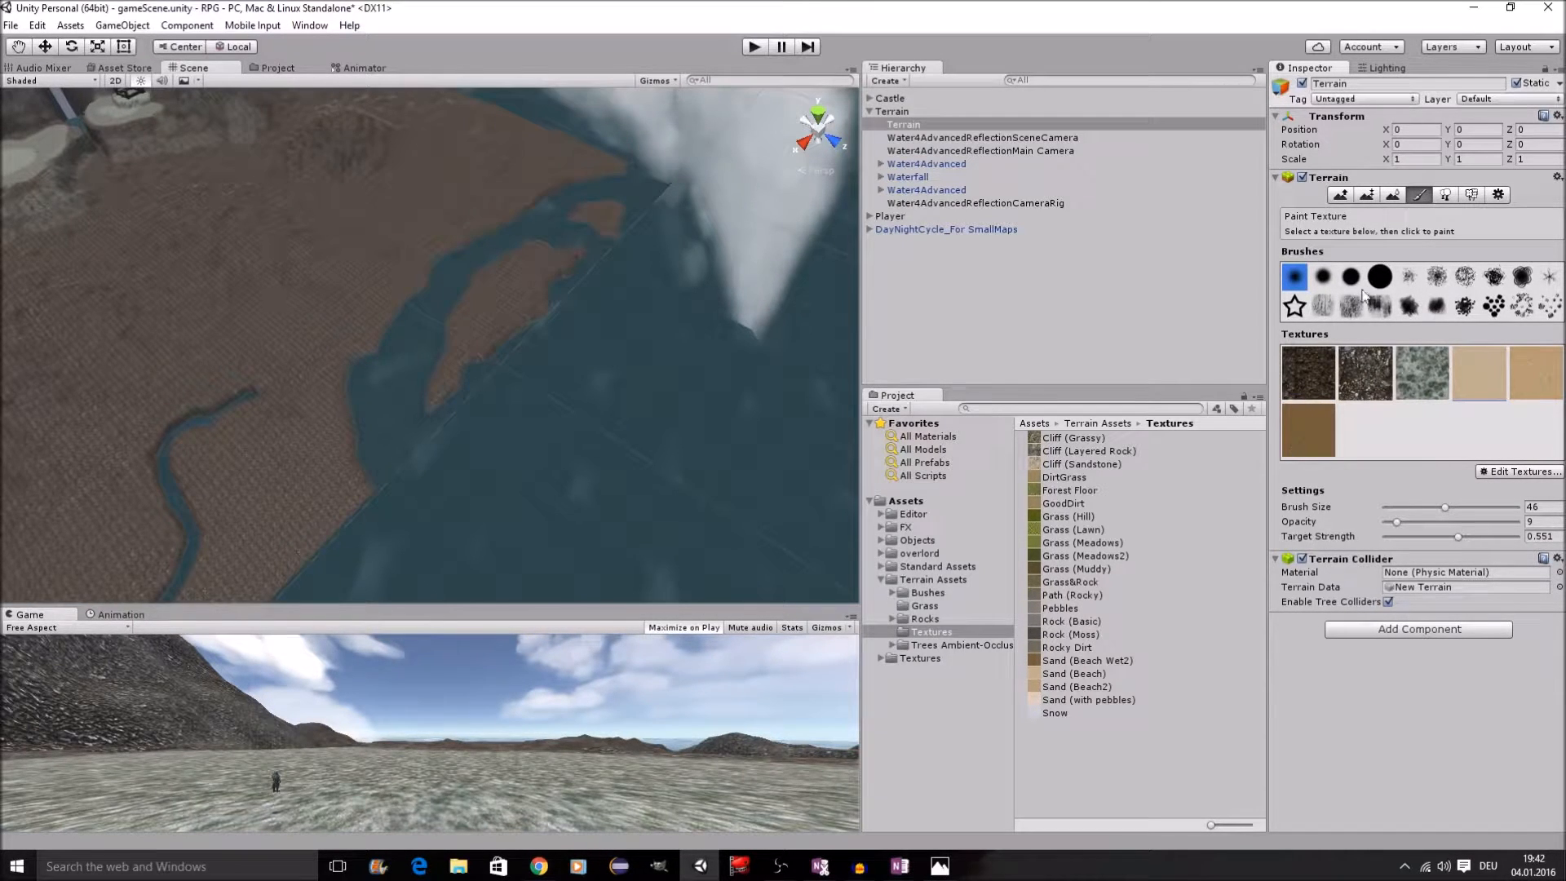
{"action": "left_click", "coordinate": [1323, 278]}
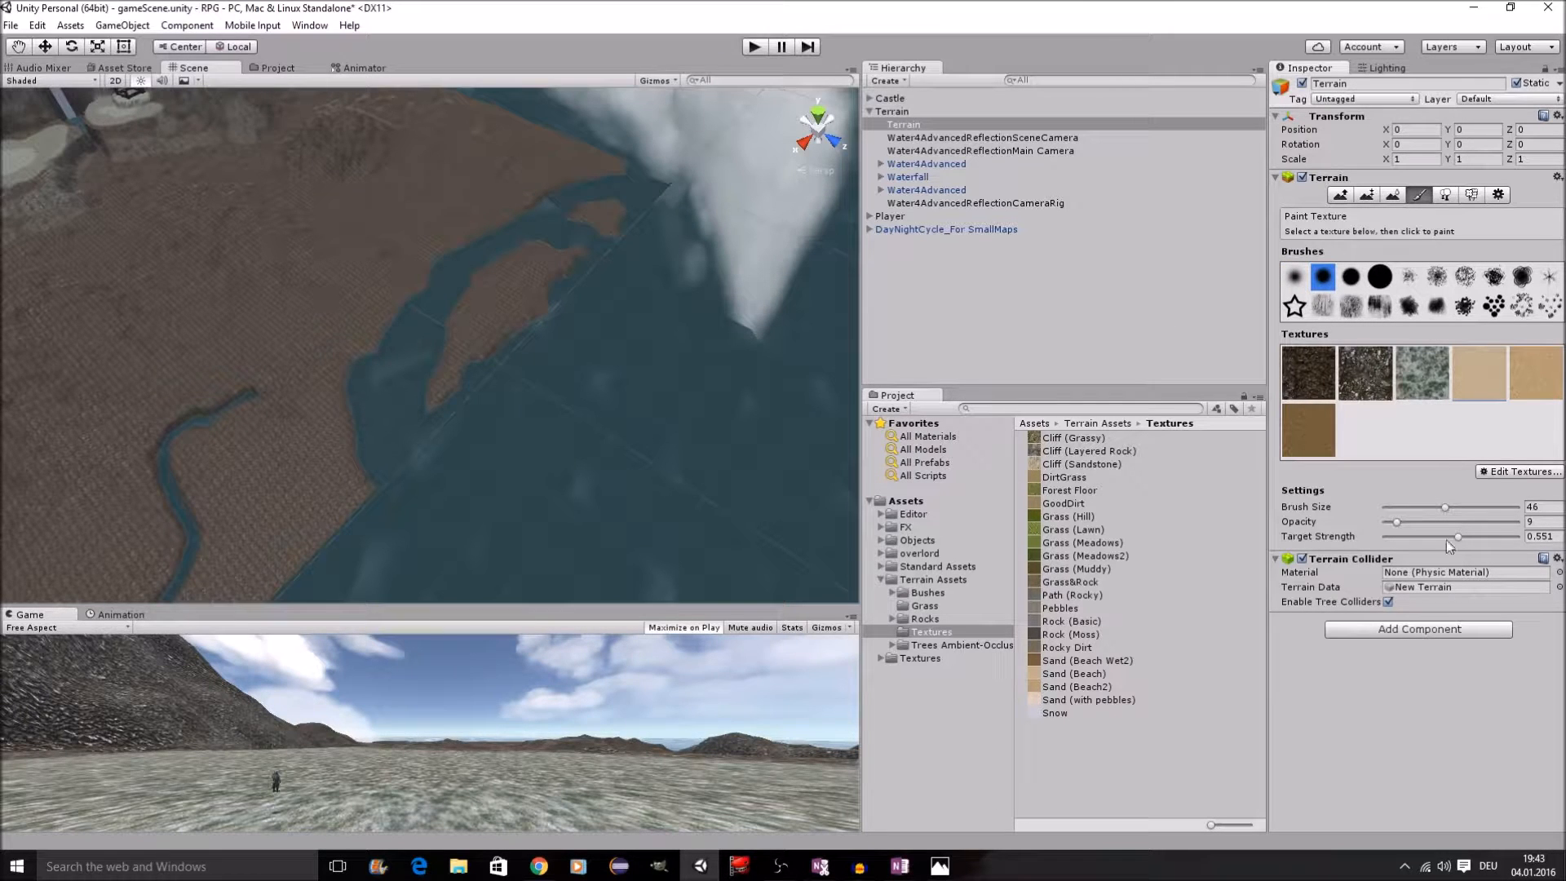
{"action": "mouse_move", "coordinate": [1460, 536]}
{"action": "left_mouse_down"}
{"action": "mouse_move", "coordinate": [1431, 537]}
{"action": "mouse_move", "coordinate": [1465, 536]}
{"action": "left_mouse_up"}
{"action": "mouse_move", "coordinate": [533, 256]}
{"action": "left_mouse_down"}
{"action": "mouse_move", "coordinate": [517, 248]}
{"action": "mouse_move", "coordinate": [468, 290]}
{"action": "mouse_move", "coordinate": [444, 375]}
{"action": "mouse_move", "coordinate": [503, 354]}
{"action": "mouse_move", "coordinate": [588, 258]}
{"action": "mouse_move", "coordinate": [504, 307]}
{"action": "mouse_move", "coordinate": [498, 277]}
{"action": "left_mouse_up"}
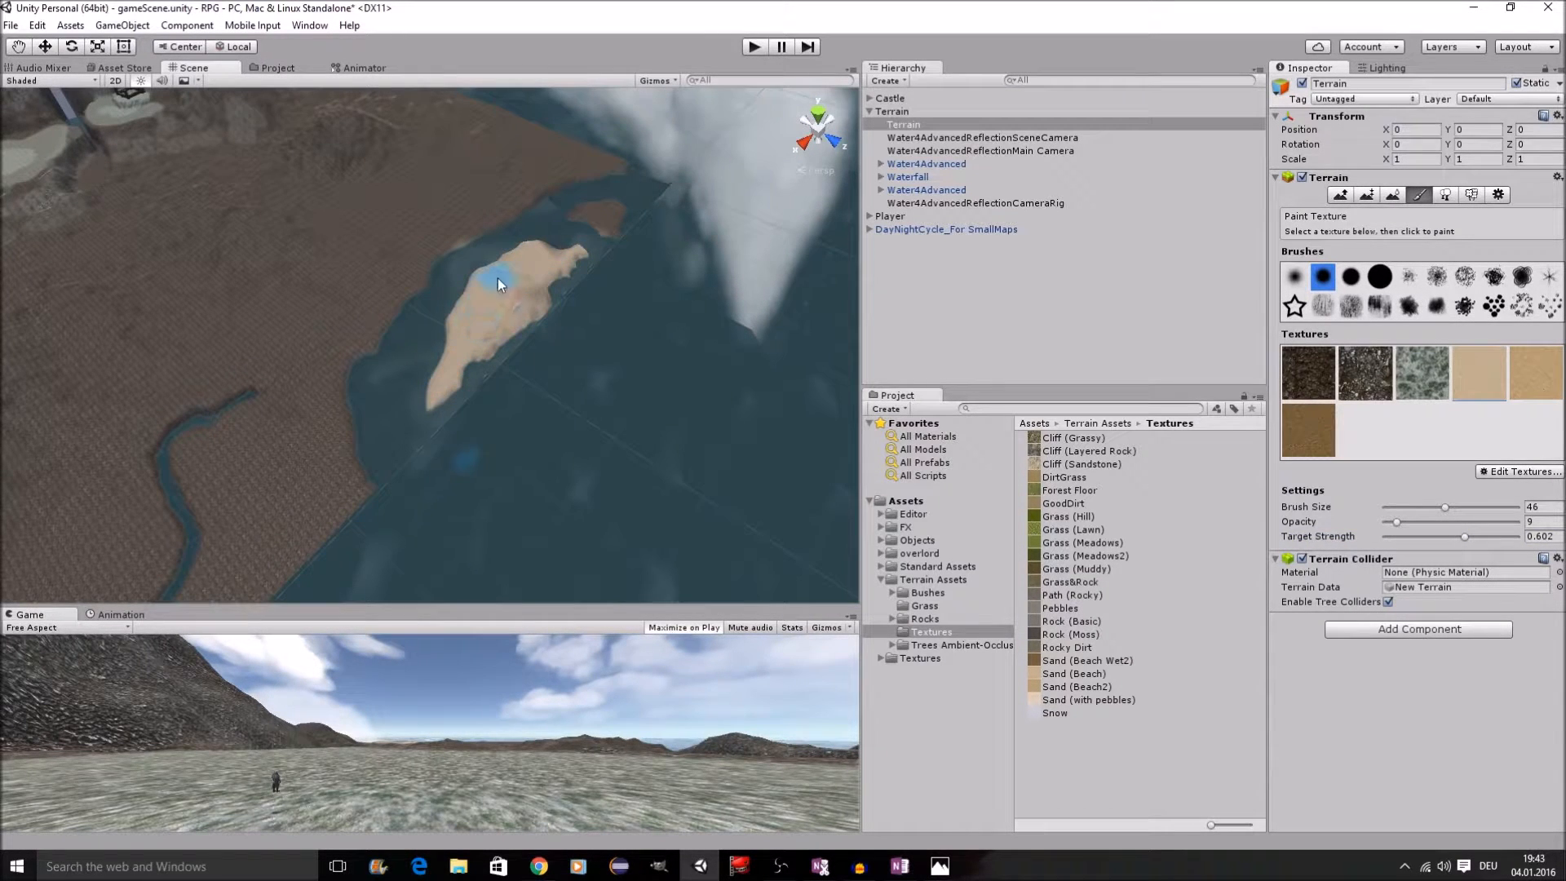
{"action": "mouse_move", "coordinate": [633, 231]}
{"action": "left_mouse_down"}
{"action": "mouse_move", "coordinate": [601, 237]}
{"action": "mouse_move", "coordinate": [609, 210]}
{"action": "mouse_move", "coordinate": [633, 230]}
{"action": "mouse_move", "coordinate": [580, 208]}
{"action": "mouse_move", "coordinate": [595, 185]}
{"action": "mouse_move", "coordinate": [541, 189]}
{"action": "mouse_move", "coordinate": [517, 223]}
{"action": "mouse_move", "coordinate": [455, 231]}
{"action": "mouse_move", "coordinate": [359, 359]}
{"action": "mouse_move", "coordinate": [379, 491]}
{"action": "mouse_move", "coordinate": [353, 499]}
{"action": "left_mouse_up"}
Step: Set the target strength to 1 and repaint the islands and the channel's mainland shore with Sand (Beach)
{"action": "left_click_drag", "start_coordinate": [1466, 538], "coordinate": [1523, 540]}
{"action": "left_click_drag", "start_coordinate": [457, 324], "coordinate": [522, 296]}
{"action": "mouse_move", "coordinate": [600, 214]}
{"action": "left_mouse_down"}
{"action": "mouse_move", "coordinate": [574, 211]}
{"action": "mouse_move", "coordinate": [628, 174]}
{"action": "mouse_move", "coordinate": [517, 212]}
{"action": "mouse_move", "coordinate": [442, 266]}
{"action": "mouse_move", "coordinate": [365, 371]}
{"action": "mouse_move", "coordinate": [355, 448]}
{"action": "mouse_move", "coordinate": [391, 494]}
{"action": "left_mouse_up"}
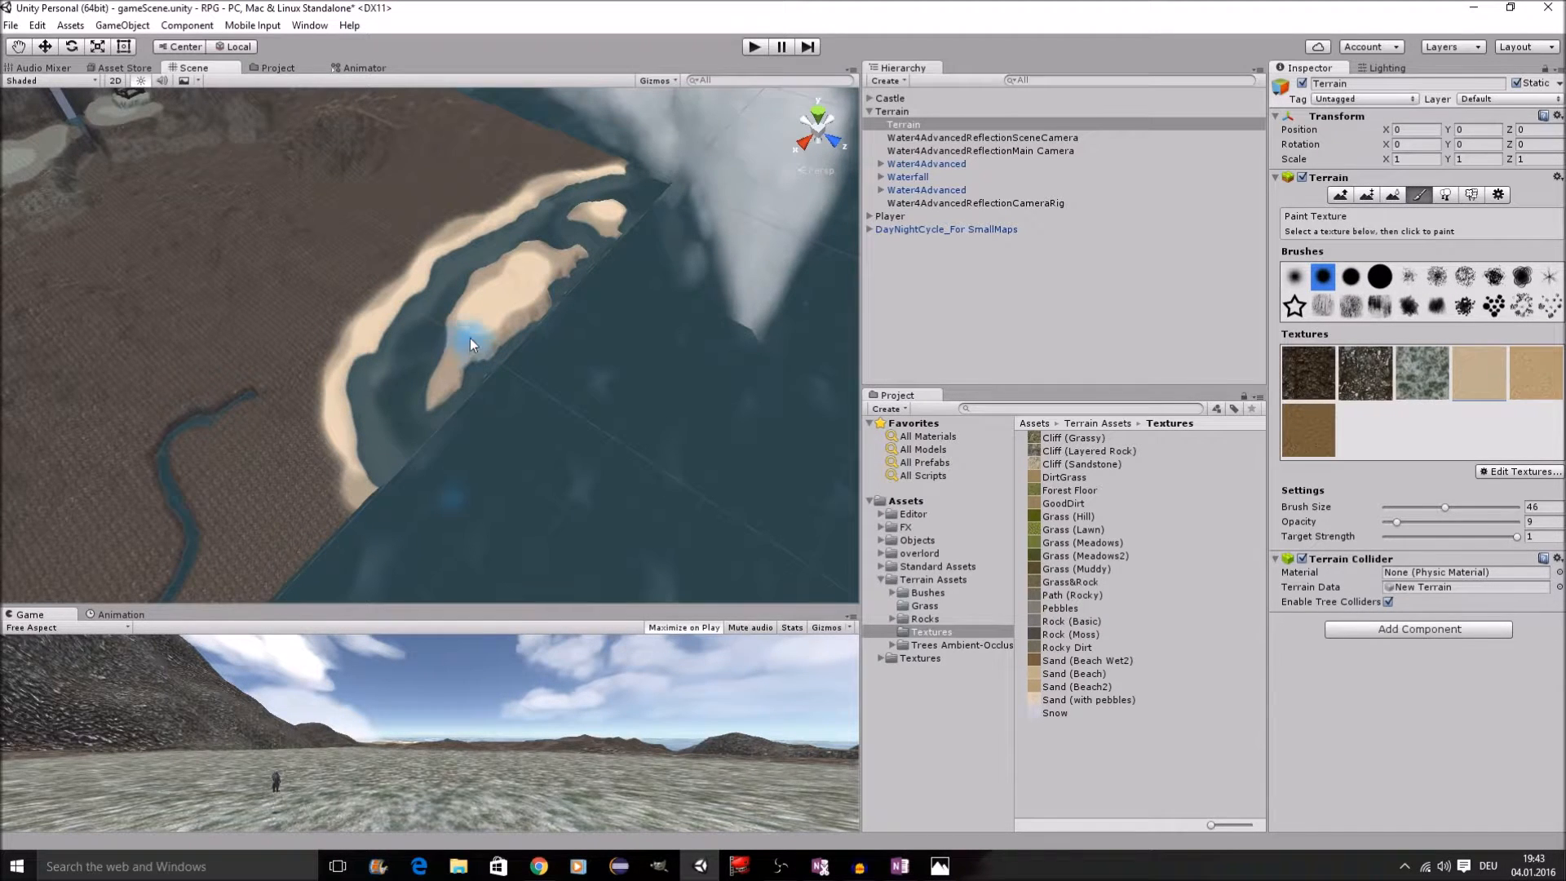
Step: Paint scattered Sand (Beach2) patches over the islands and mainland shore with the last speckled brush
{"action": "left_click", "coordinate": [1539, 390]}
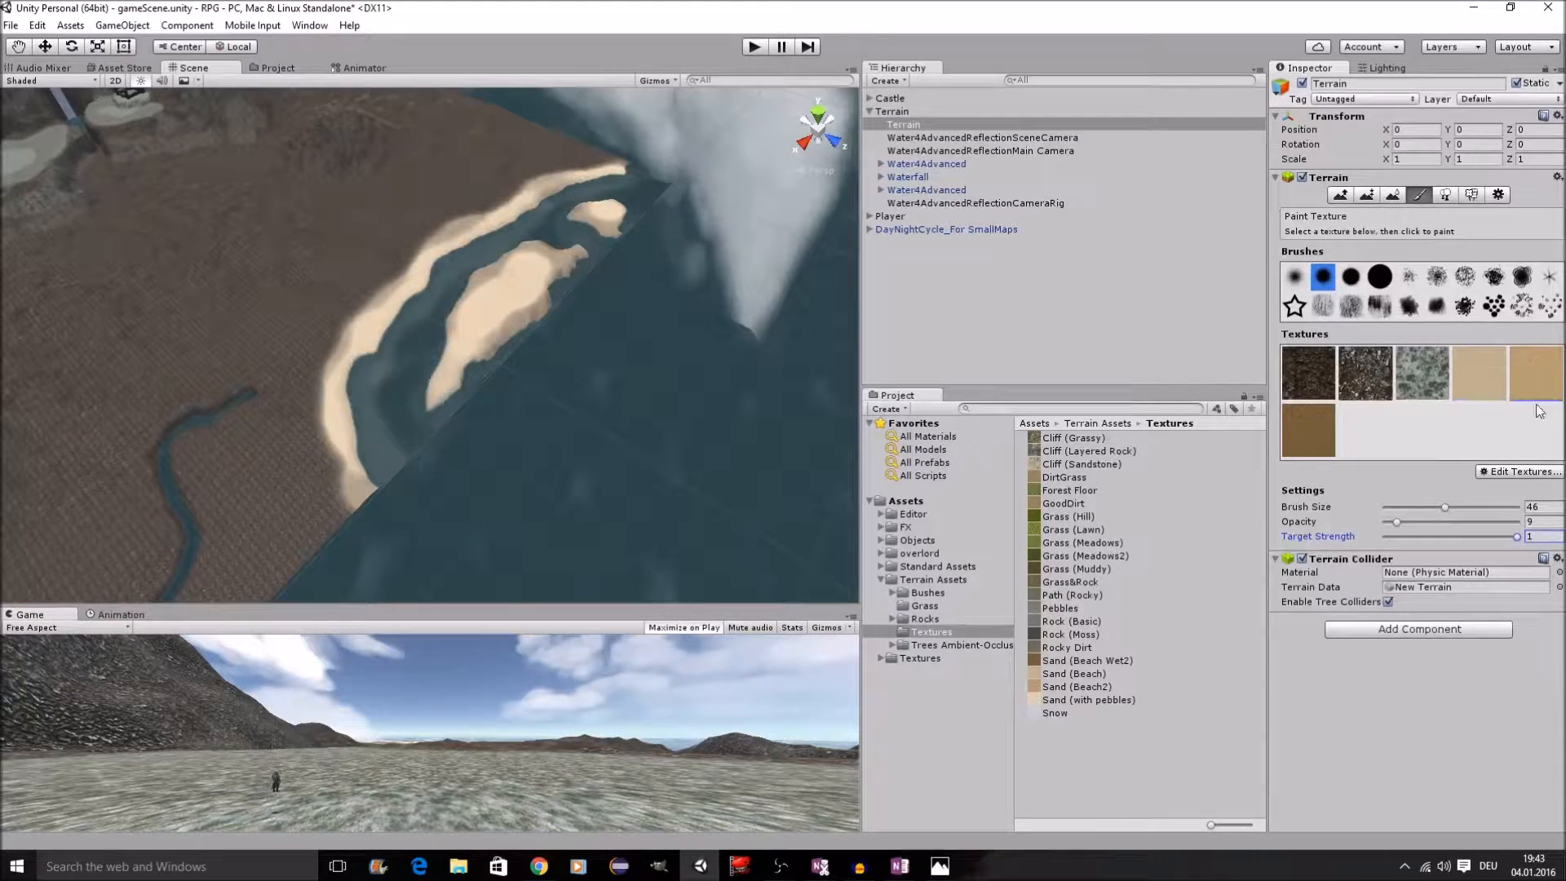
{"action": "left_click", "coordinate": [1549, 306]}
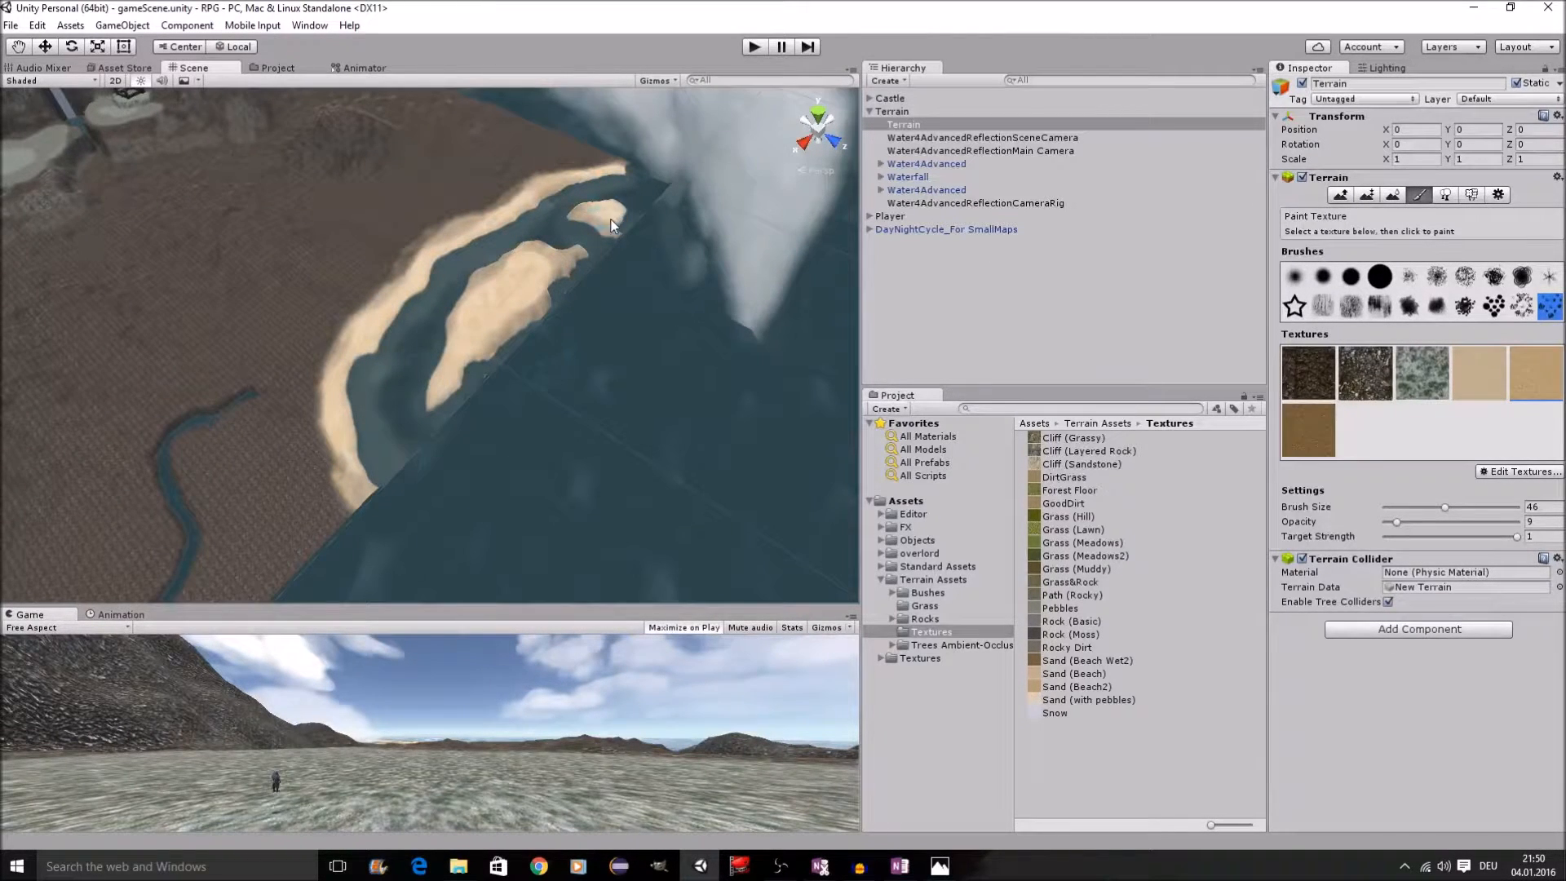
{"action": "scroll", "coordinate": [649, 257], "scroll_direction": "up", "scroll_amount": 10}
{"action": "middle_click_drag", "start_coordinate": [679, 225], "coordinate": [664, 270]}
{"action": "scroll", "coordinate": [620, 326], "scroll_direction": "down", "scroll_amount": 5}
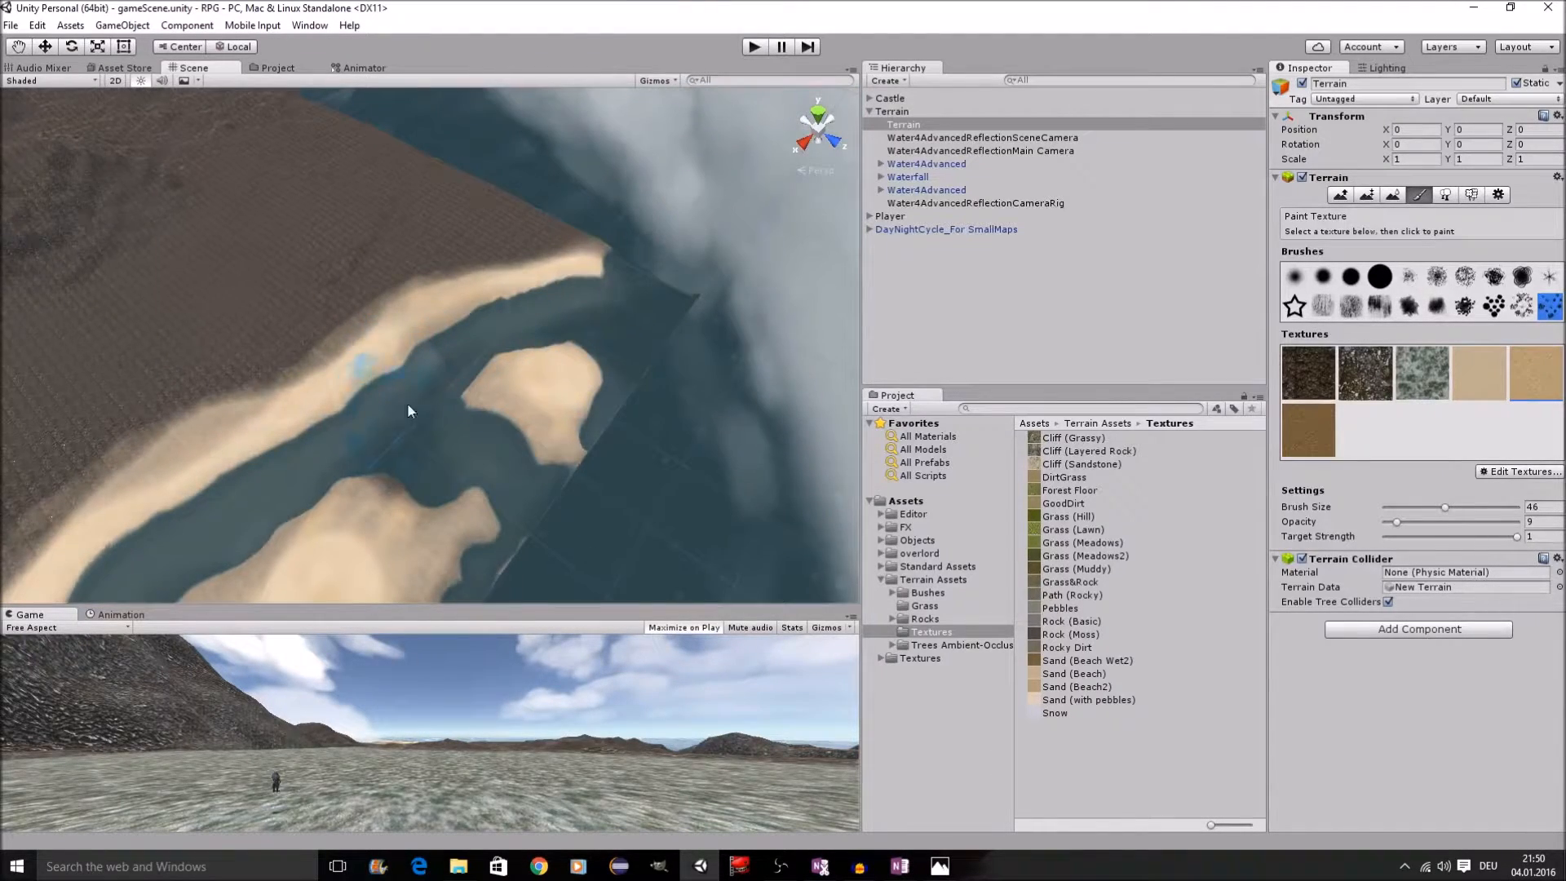
{"action": "middle_click_drag", "start_coordinate": [398, 408], "coordinate": [462, 335]}
{"action": "scroll", "coordinate": [462, 334], "scroll_direction": "up", "scroll_amount": 5}
{"action": "middle_click_drag", "start_coordinate": [522, 293], "coordinate": [453, 347]}
{"action": "scroll", "coordinate": [603, 359], "scroll_direction": "down", "scroll_amount": 5}
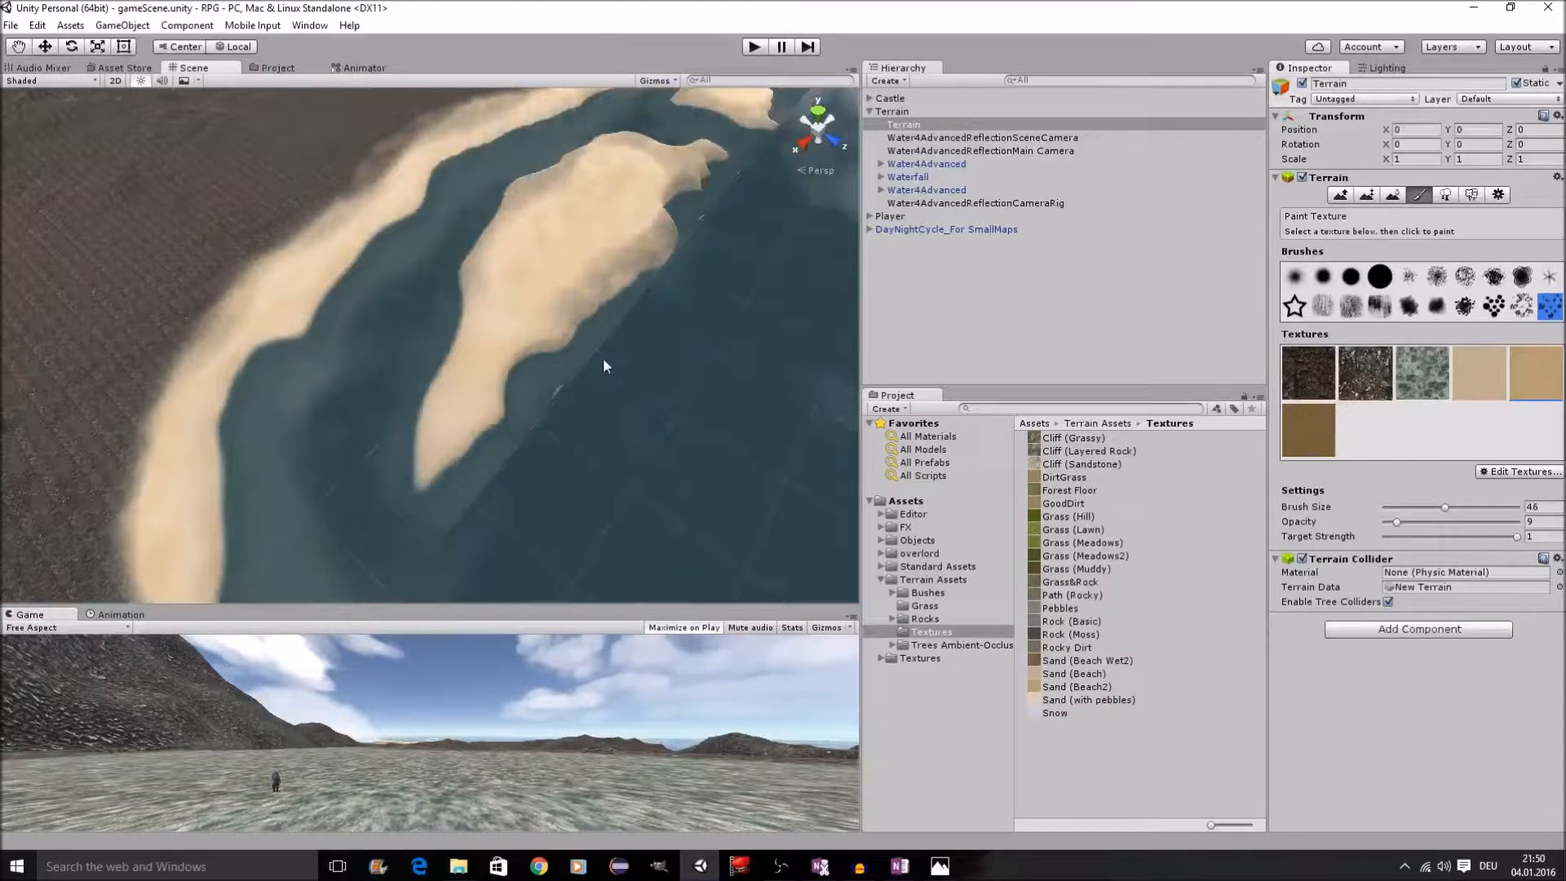
Step: Paint Sand (Beach Wet2) along the larger island's channel side and the mainland waterline with the soft round brush
{"action": "left_click", "coordinate": [1300, 418]}
{"action": "left_click", "coordinate": [1294, 277]}
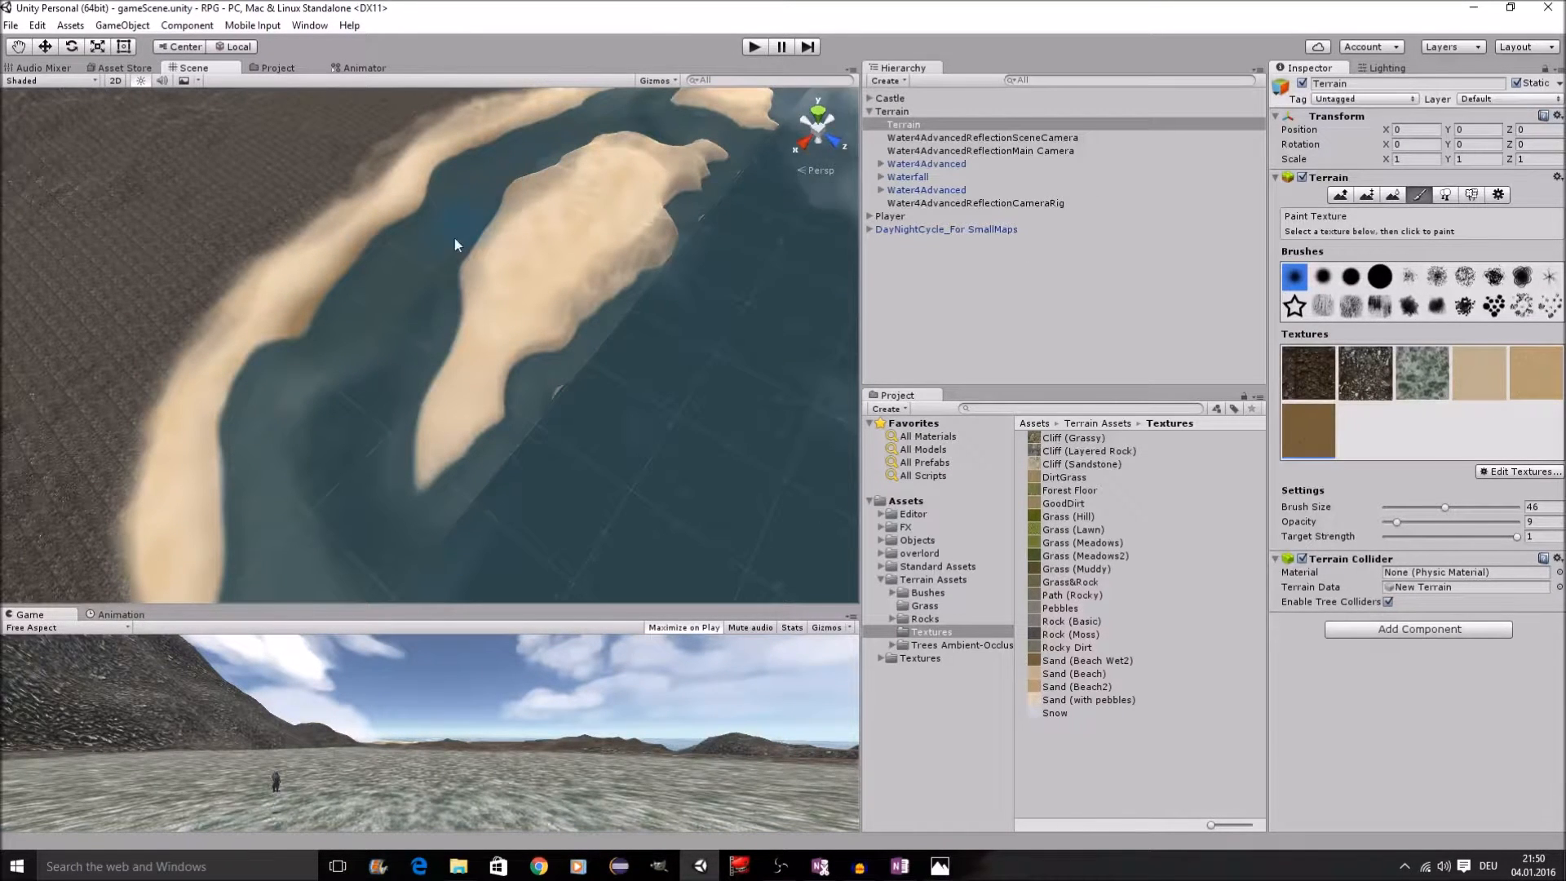
{"action": "left_click_drag", "start_coordinate": [435, 338], "coordinate": [386, 502]}
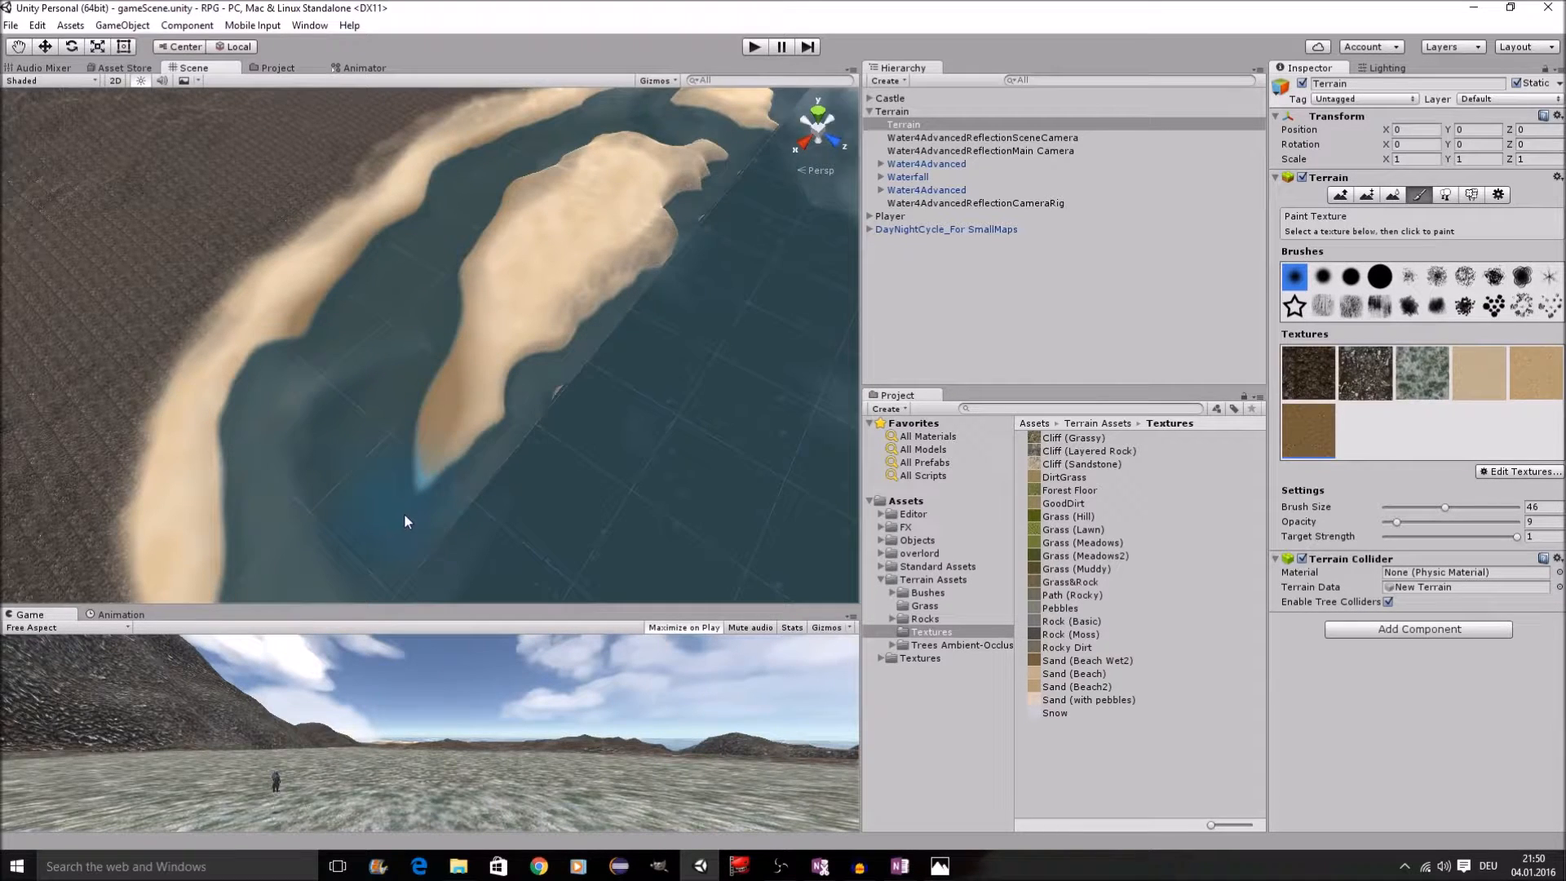
{"action": "key", "text": "Down"}
{"action": "mouse_move", "coordinate": [360, 357]}
{"action": "left_mouse_down"}
{"action": "mouse_move", "coordinate": [325, 286]}
{"action": "mouse_move", "coordinate": [331, 234]}
{"action": "left_mouse_up"}
Step: Paint Sand (Beach Wet2) around the small island's edges and along the larger island's seaward shoreline
{"action": "mouse_move", "coordinate": [626, 175]}
{"action": "middle_mouse_down"}
{"action": "mouse_move", "coordinate": [577, 286]}
{"action": "mouse_move", "coordinate": [582, 270]}
{"action": "middle_mouse_up"}
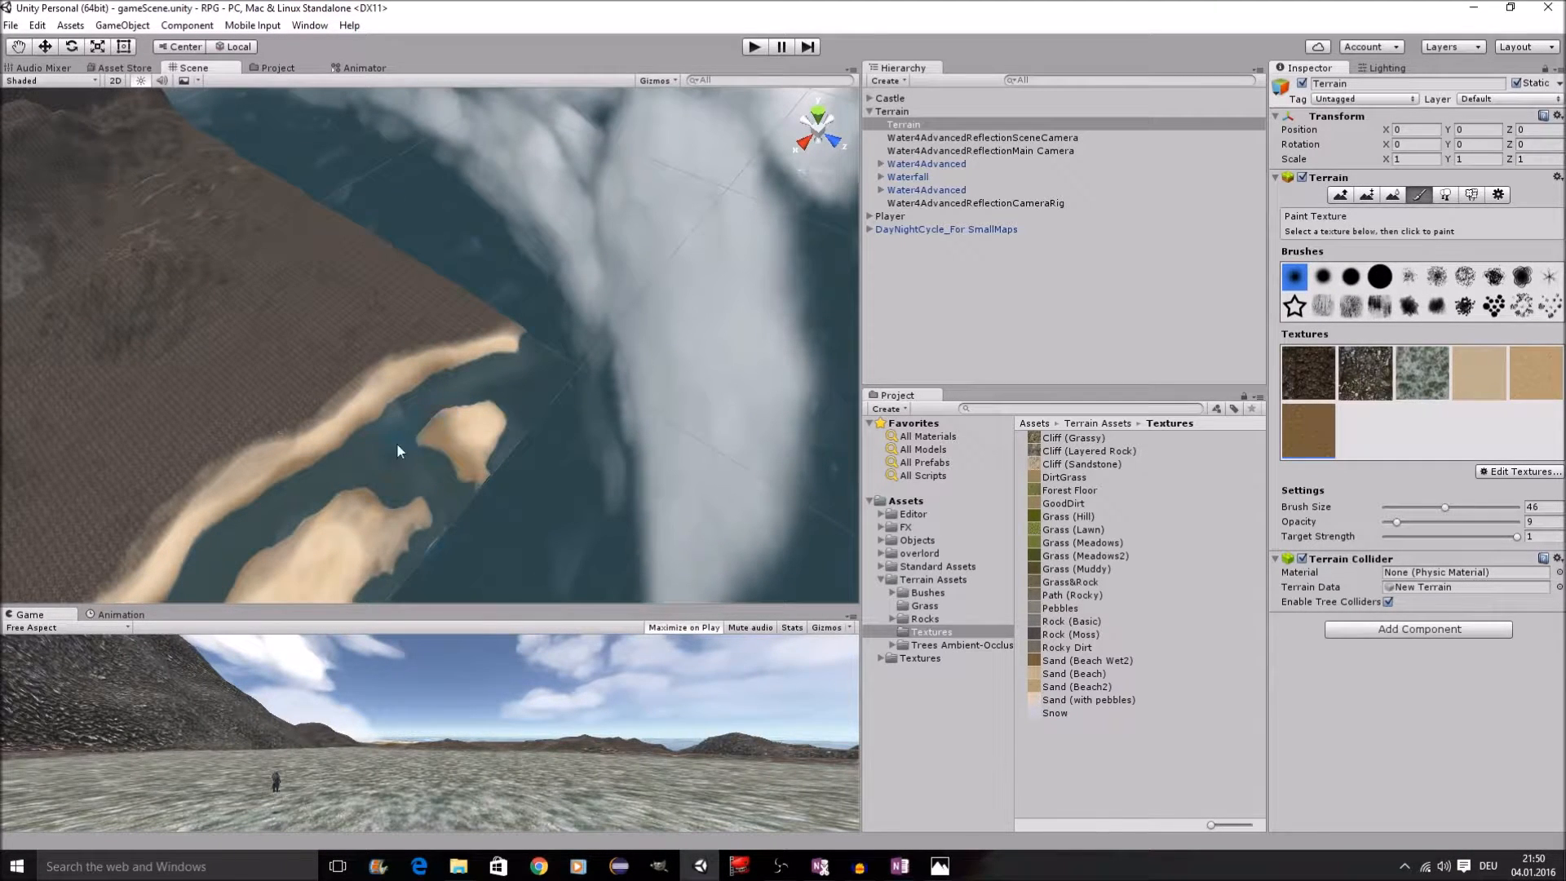
{"action": "scroll", "coordinate": [408, 453], "scroll_direction": "down", "scroll_amount": 3}
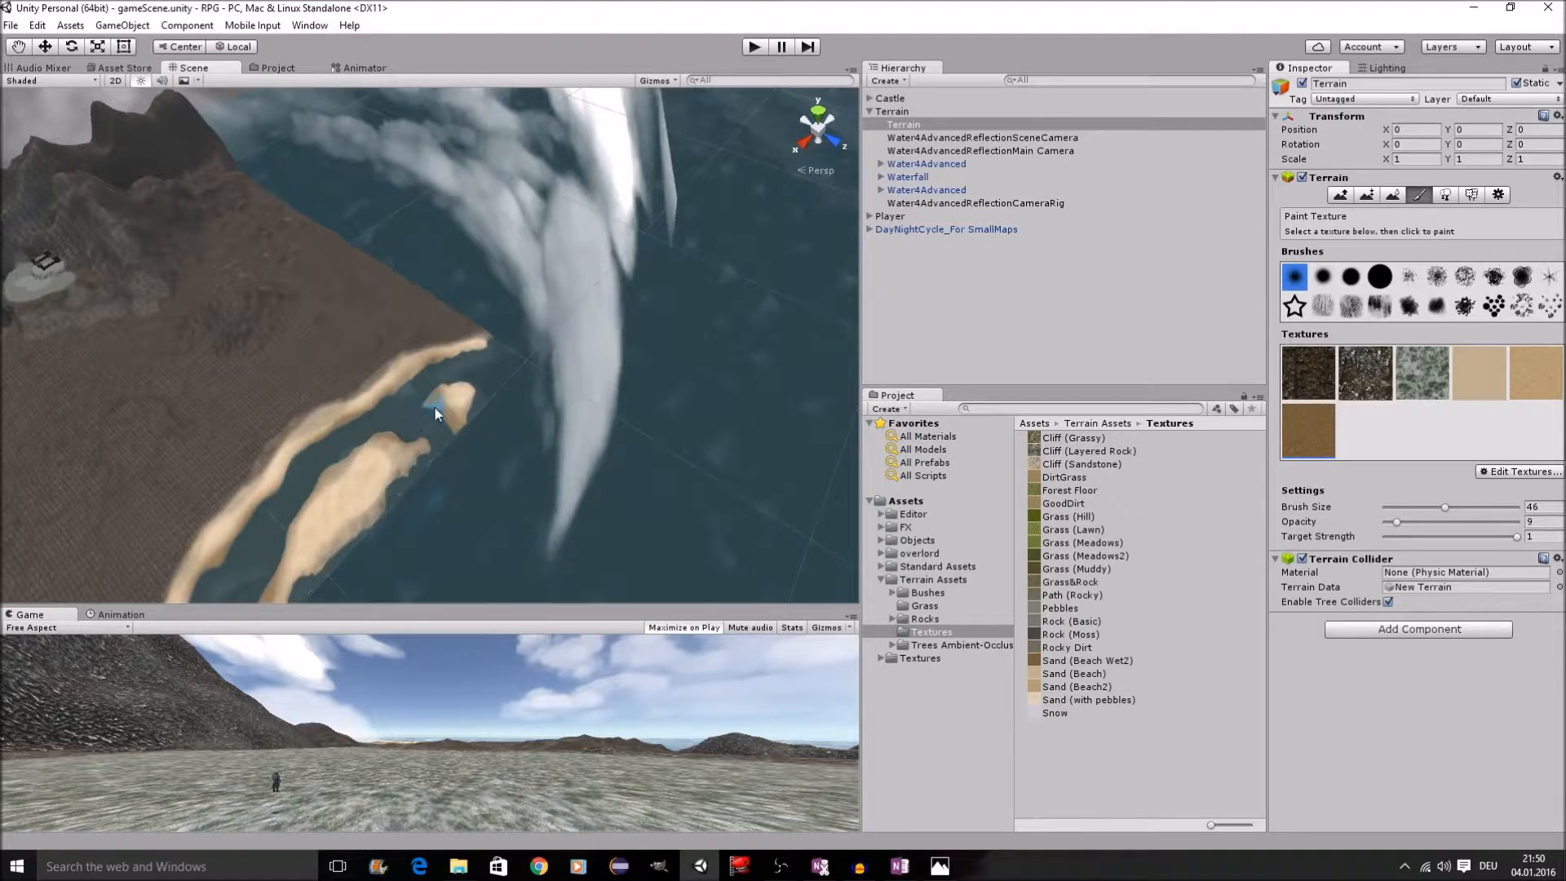
{"action": "scroll", "coordinate": [434, 410], "scroll_direction": "down", "scroll_amount": 3}
{"action": "middle_click_drag", "start_coordinate": [430, 412], "coordinate": [471, 380]}
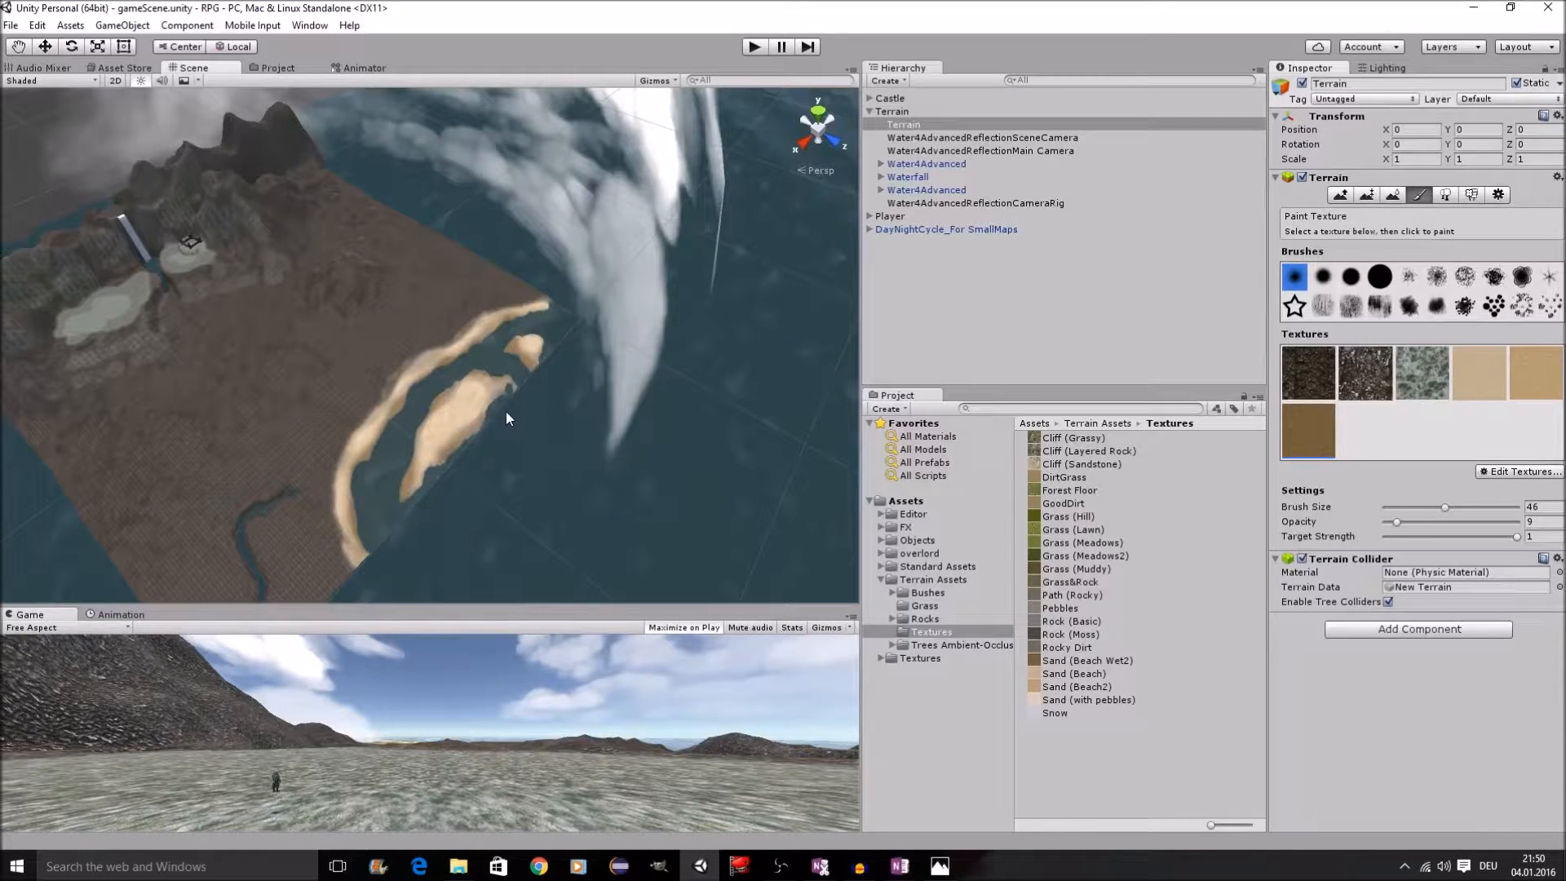
{"action": "scroll", "coordinate": [482, 447], "scroll_direction": "up", "scroll_amount": 10}
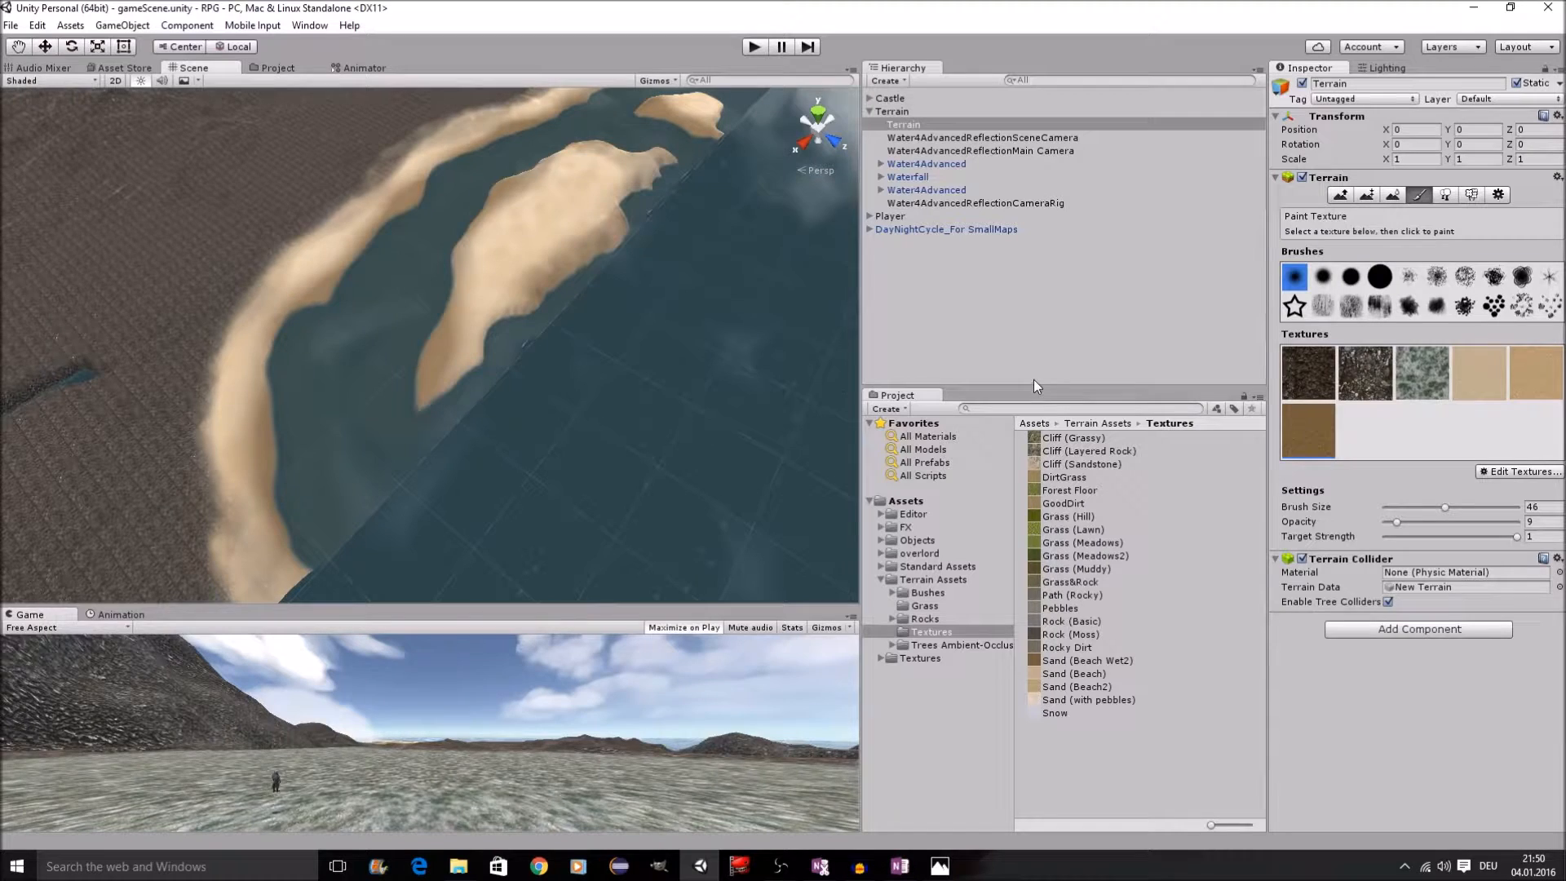
{"action": "scroll", "coordinate": [689, 231], "scroll_direction": "up", "scroll_amount": 3}
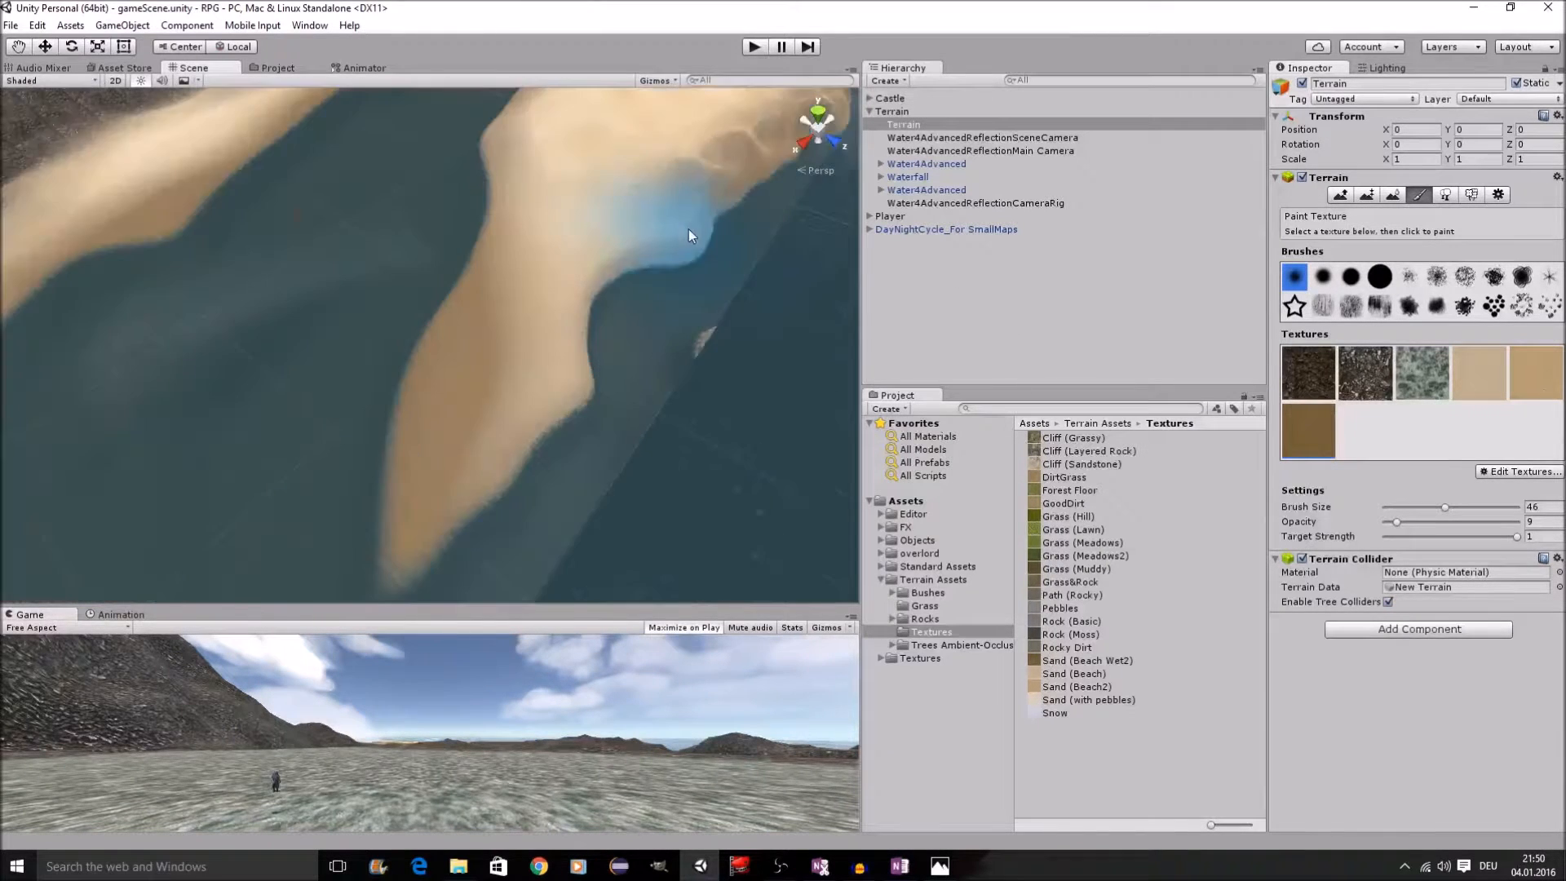
{"action": "scroll", "coordinate": [687, 231], "scroll_direction": "down", "scroll_amount": 5}
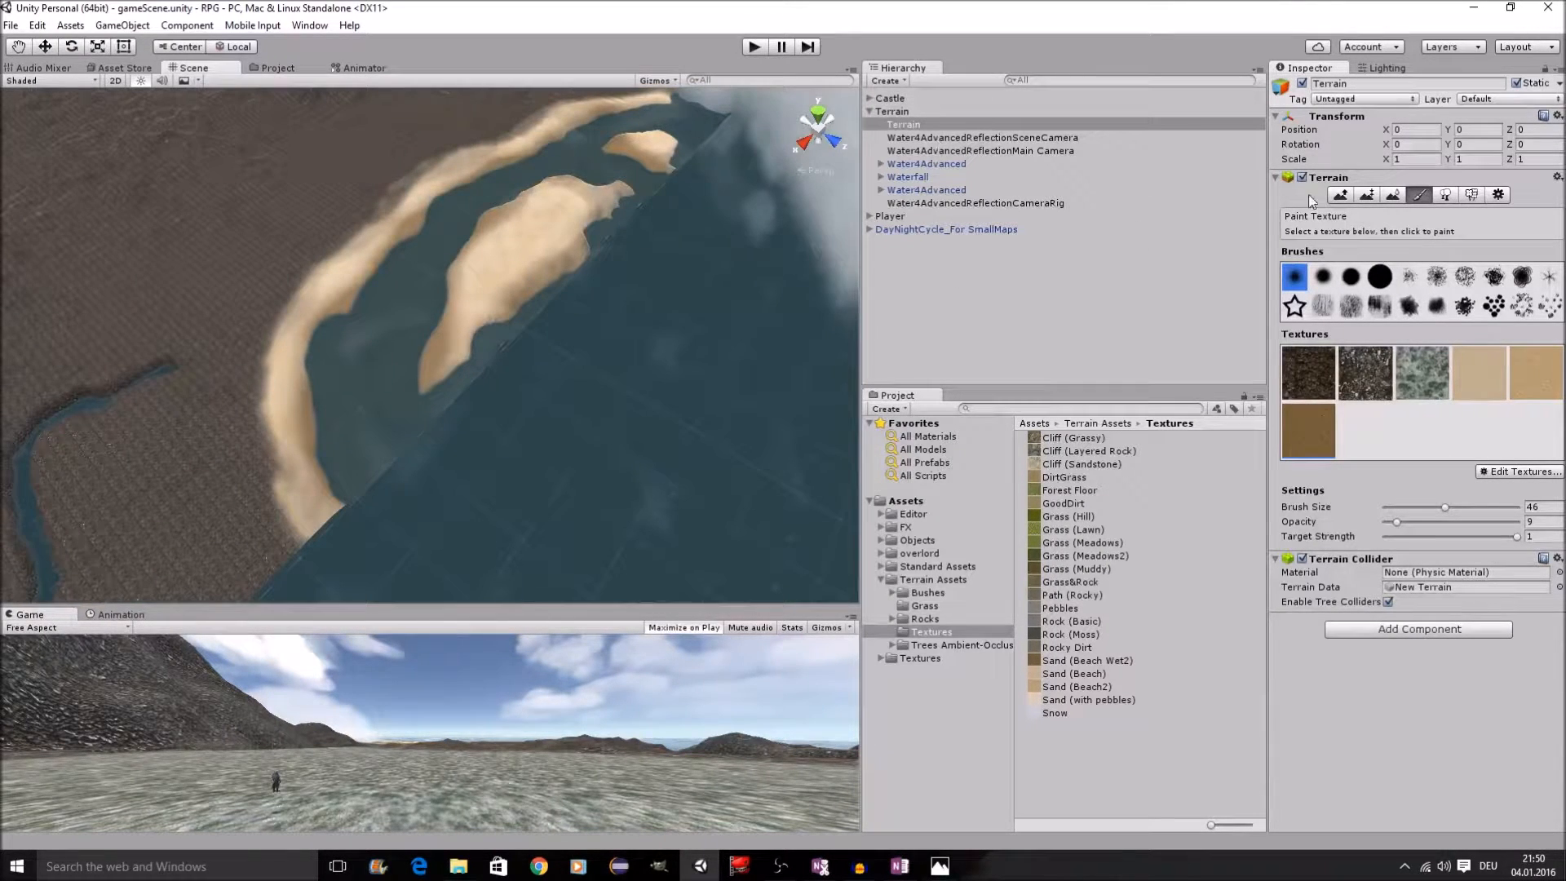
{"action": "scroll", "coordinate": [776, 204], "scroll_direction": "up", "scroll_amount": 3}
{"action": "scroll", "coordinate": [682, 181], "scroll_direction": "down", "scroll_amount": 3}
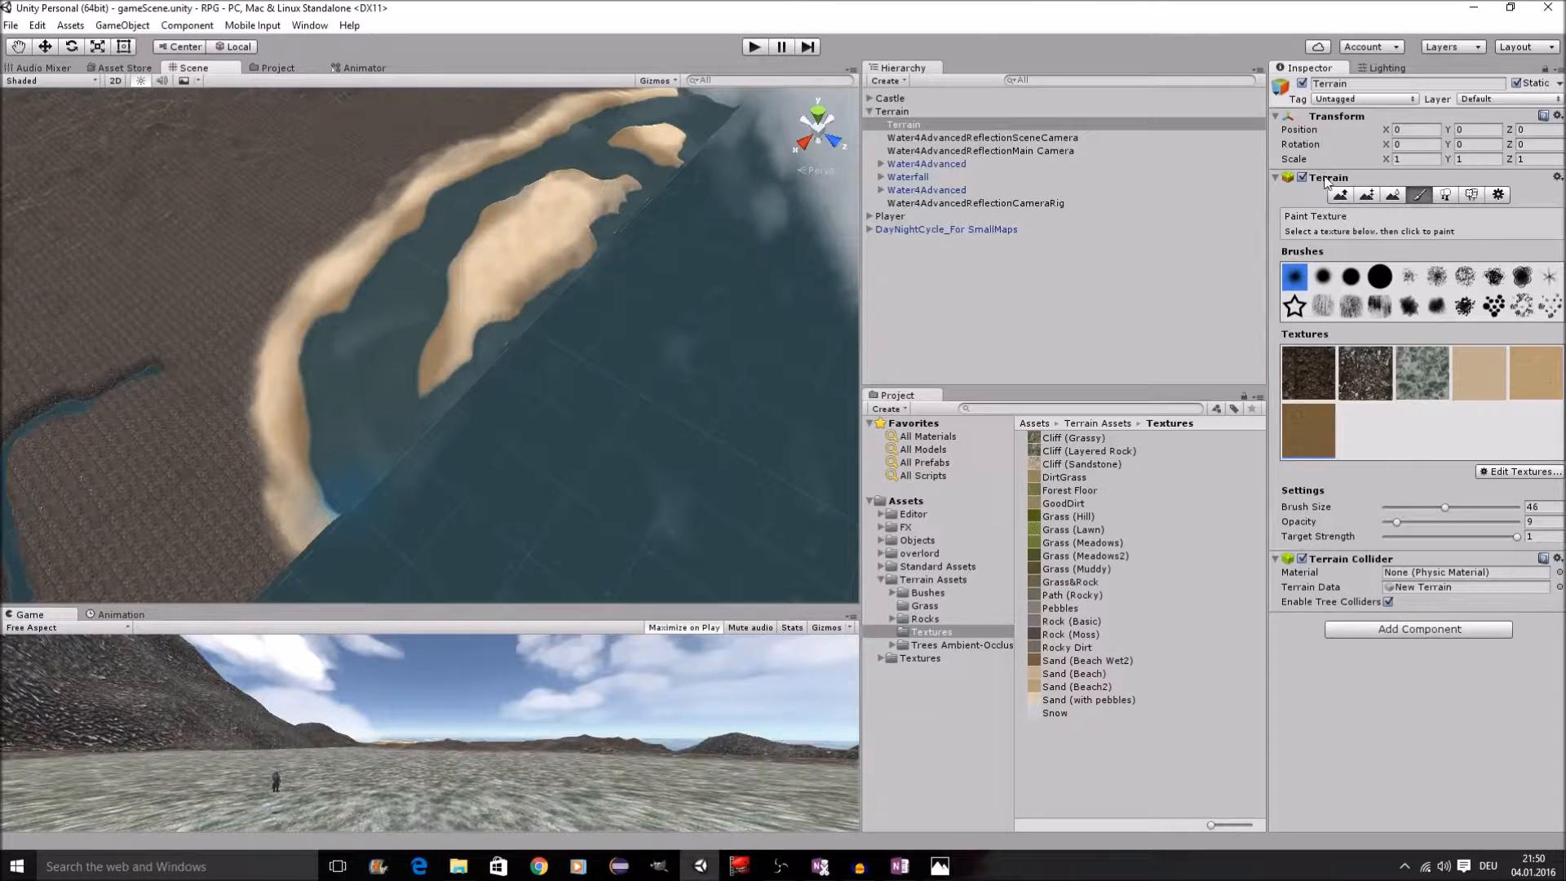
Step: Add the Palm (group) model from the Trees Ambient-Occlusion folder as a tree type on the Terrain, leaving the bend factor at 0
{"action": "left_click", "coordinate": [1445, 196]}
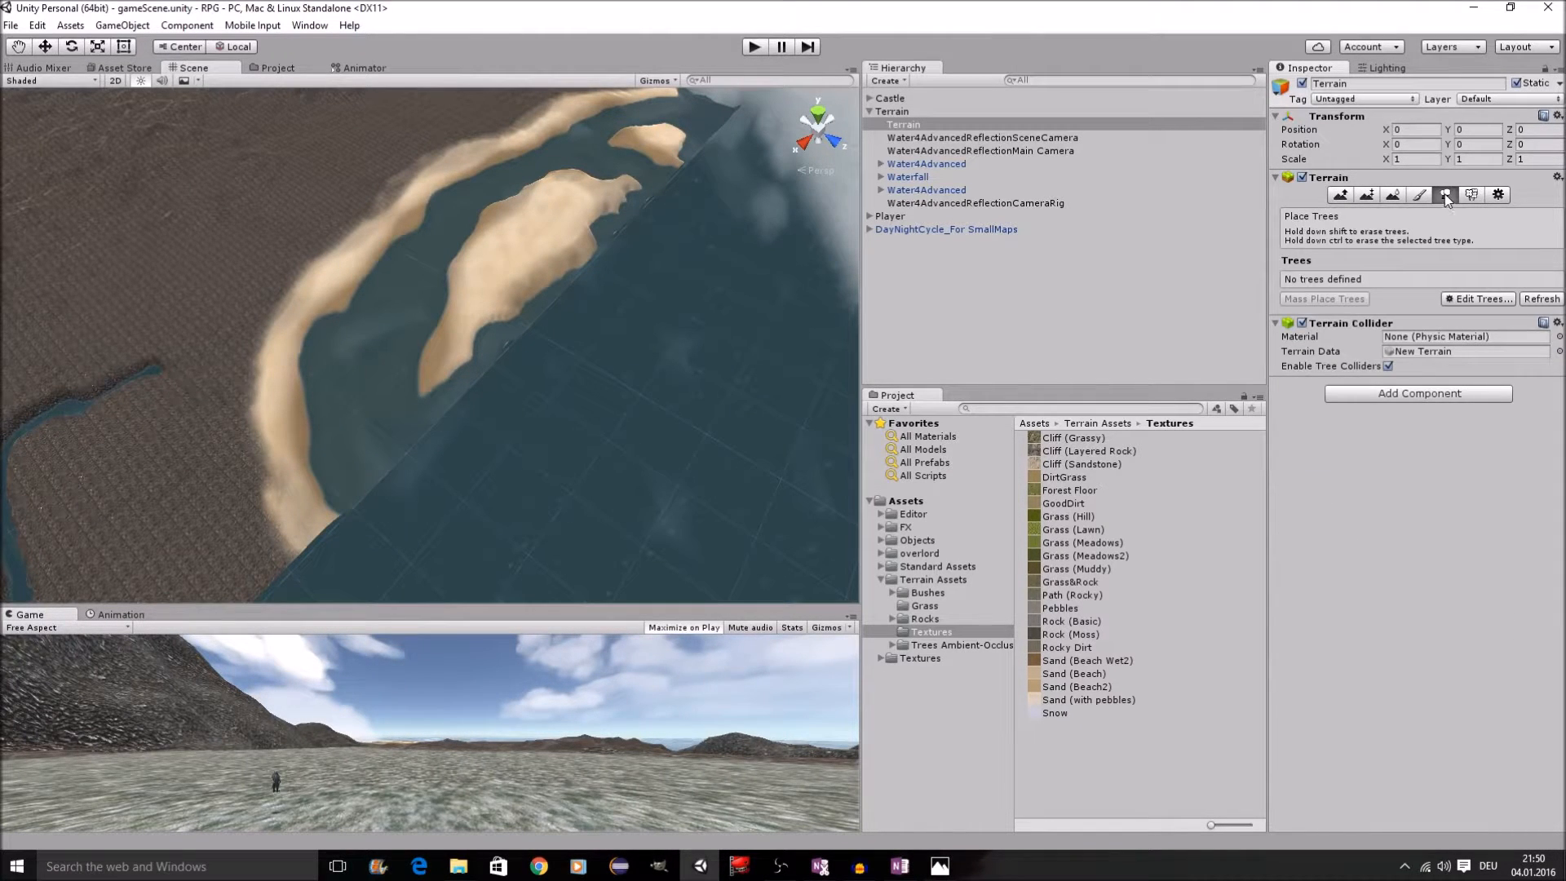
{"action": "left_click", "coordinate": [1494, 300]}
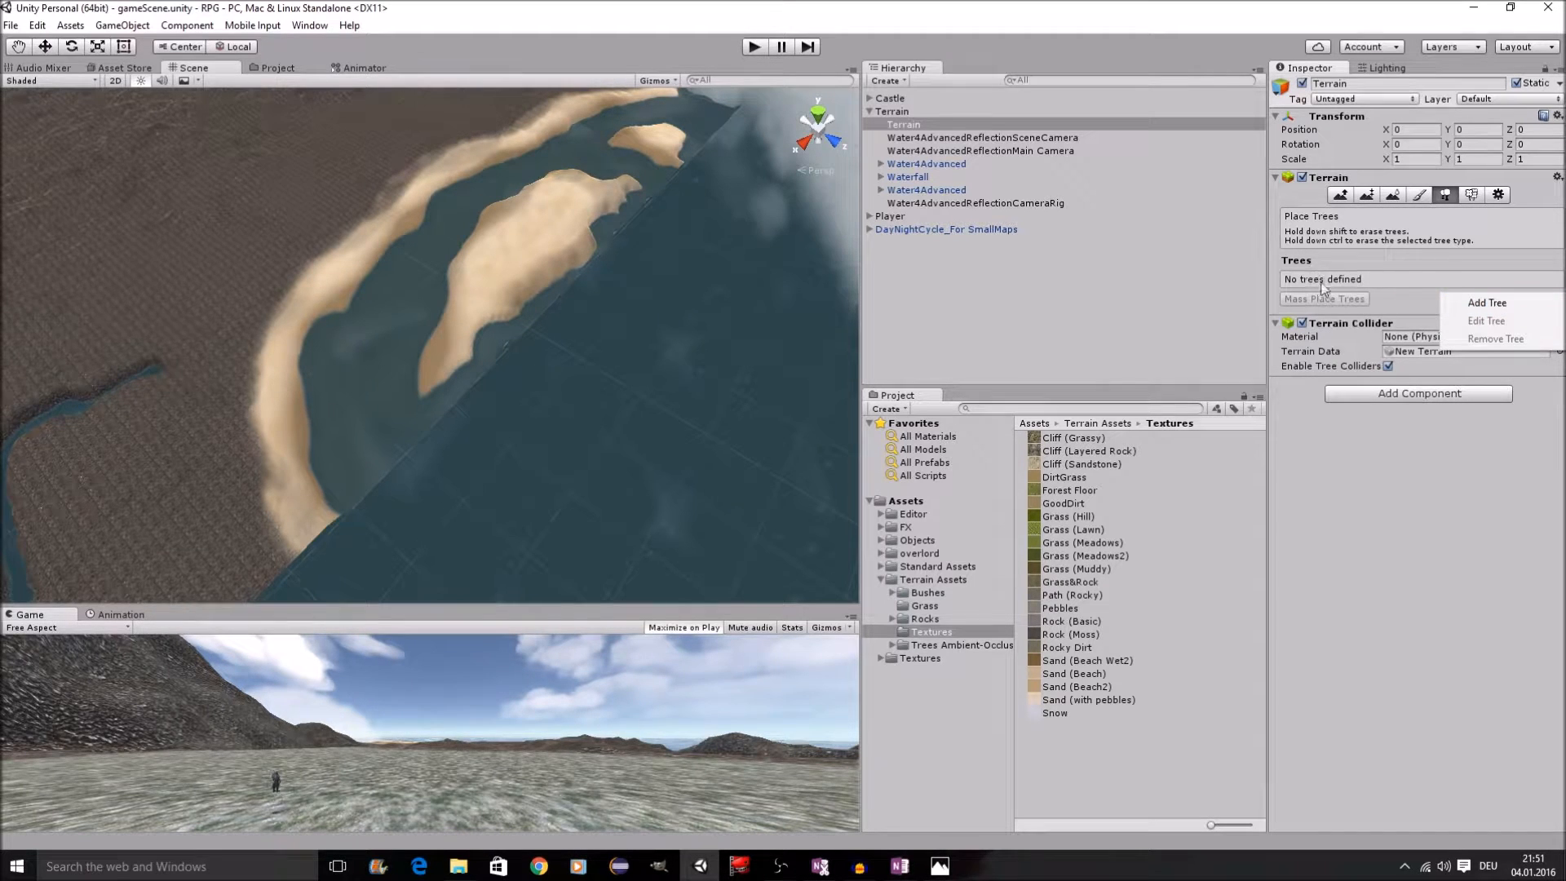
{"action": "left_click", "coordinate": [1506, 302]}
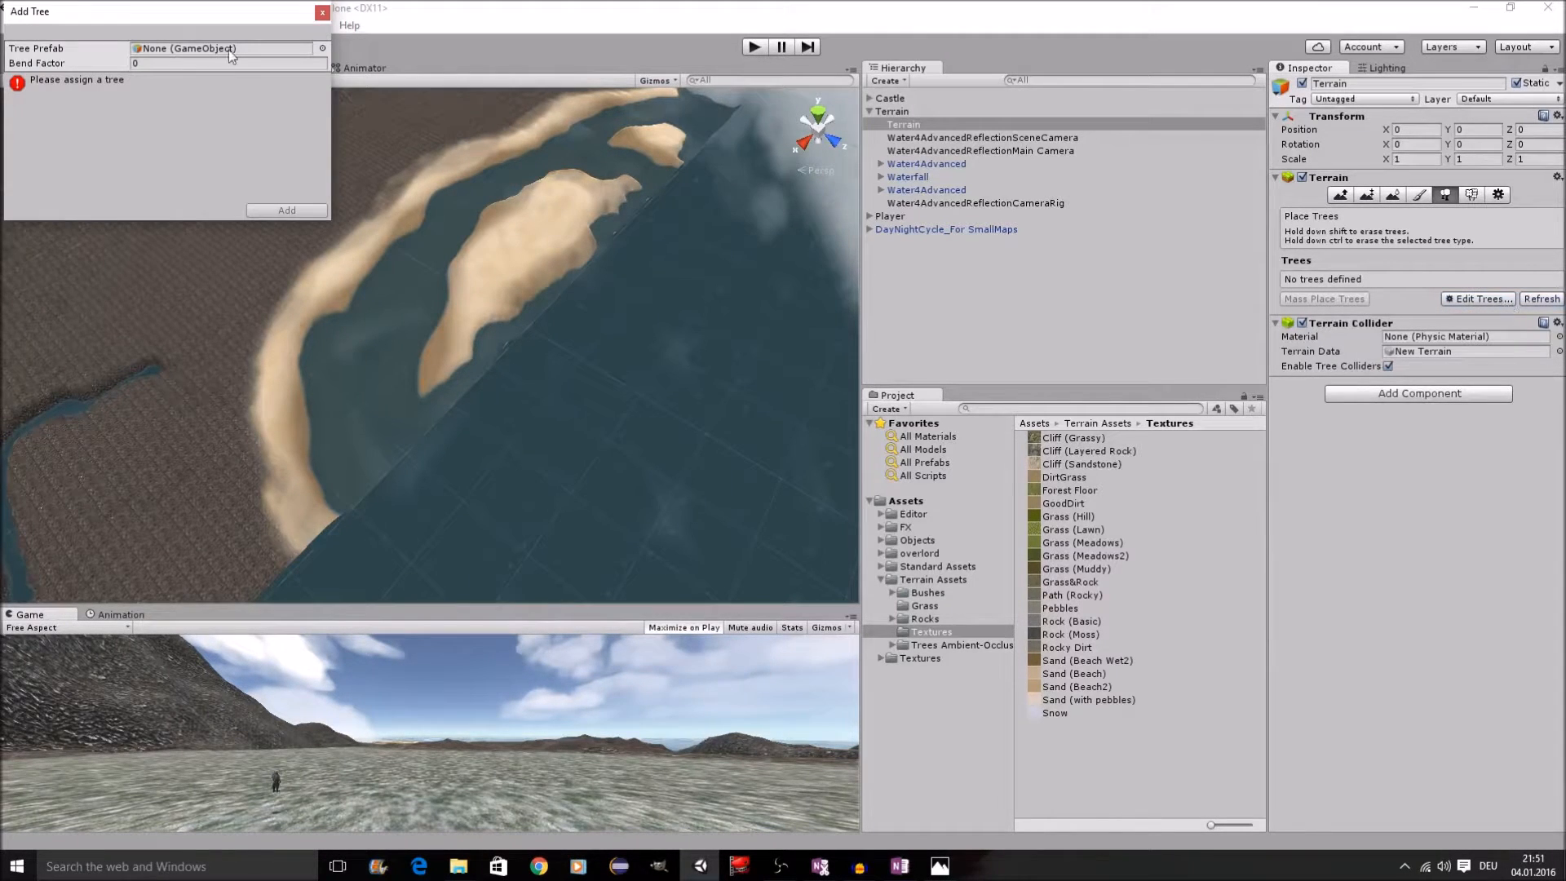
{"action": "left_click_drag", "start_coordinate": [129, 18], "coordinate": [687, 178]}
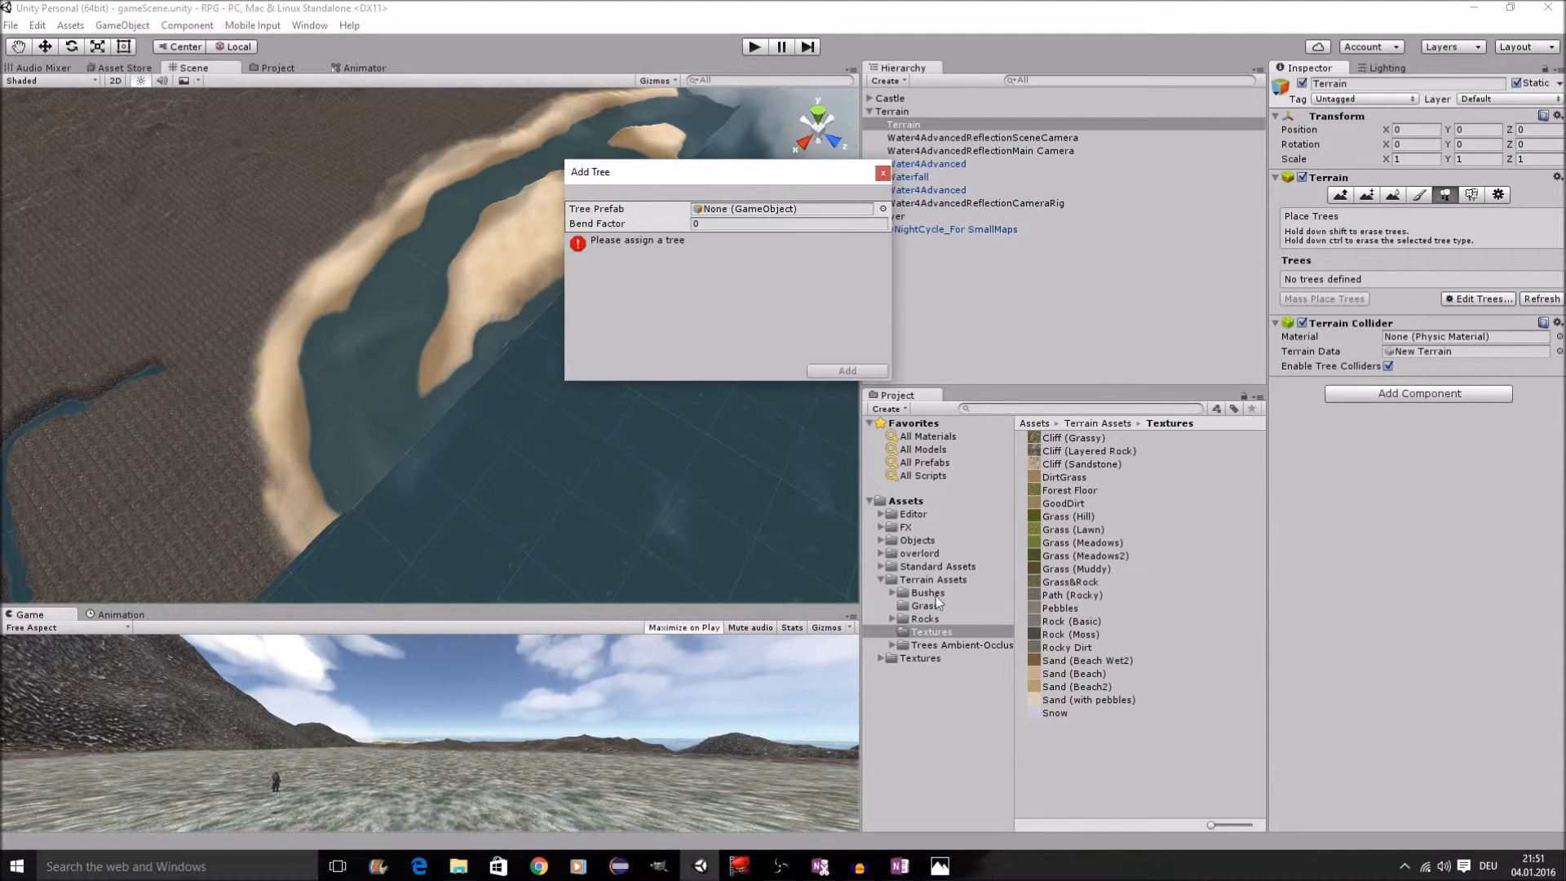
{"action": "left_click", "coordinate": [922, 645]}
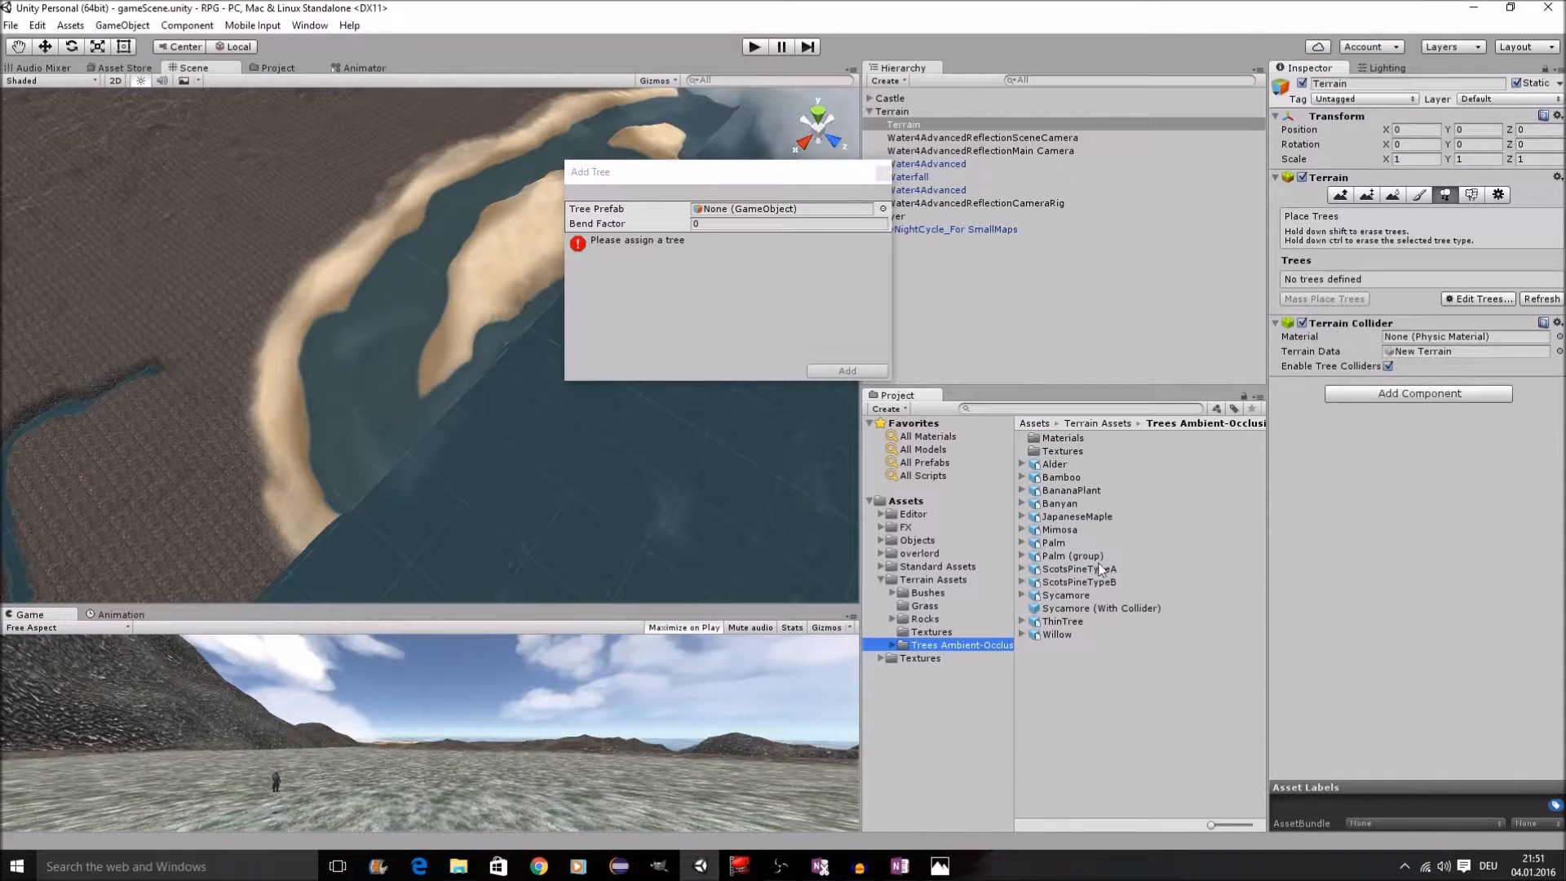
{"action": "left_click", "coordinate": [1061, 556]}
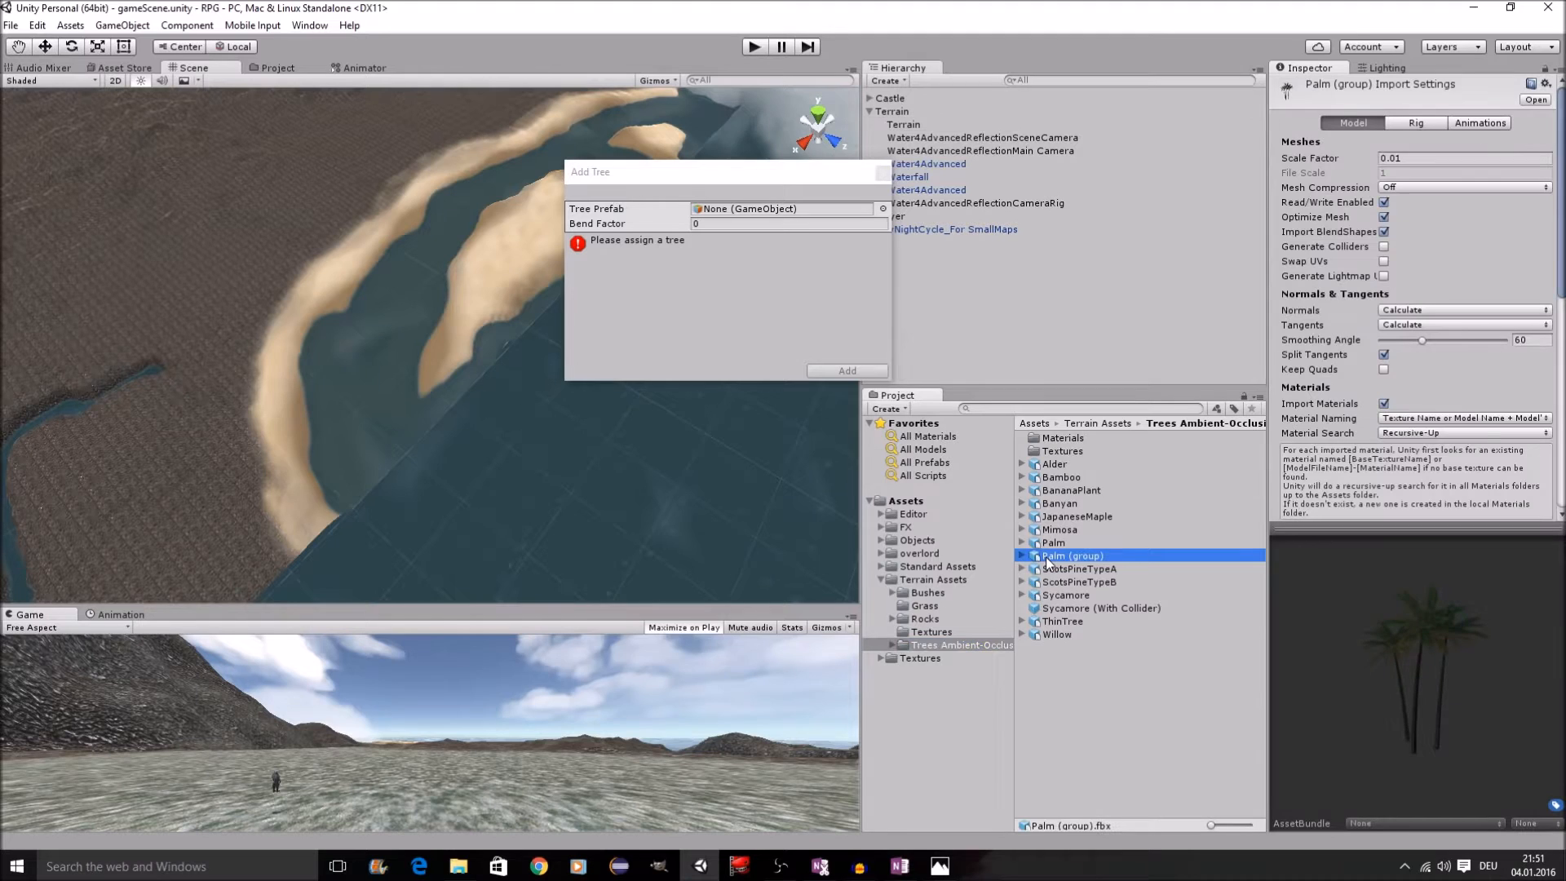
{"action": "left_click_drag", "start_coordinate": [1052, 561], "coordinate": [805, 208]}
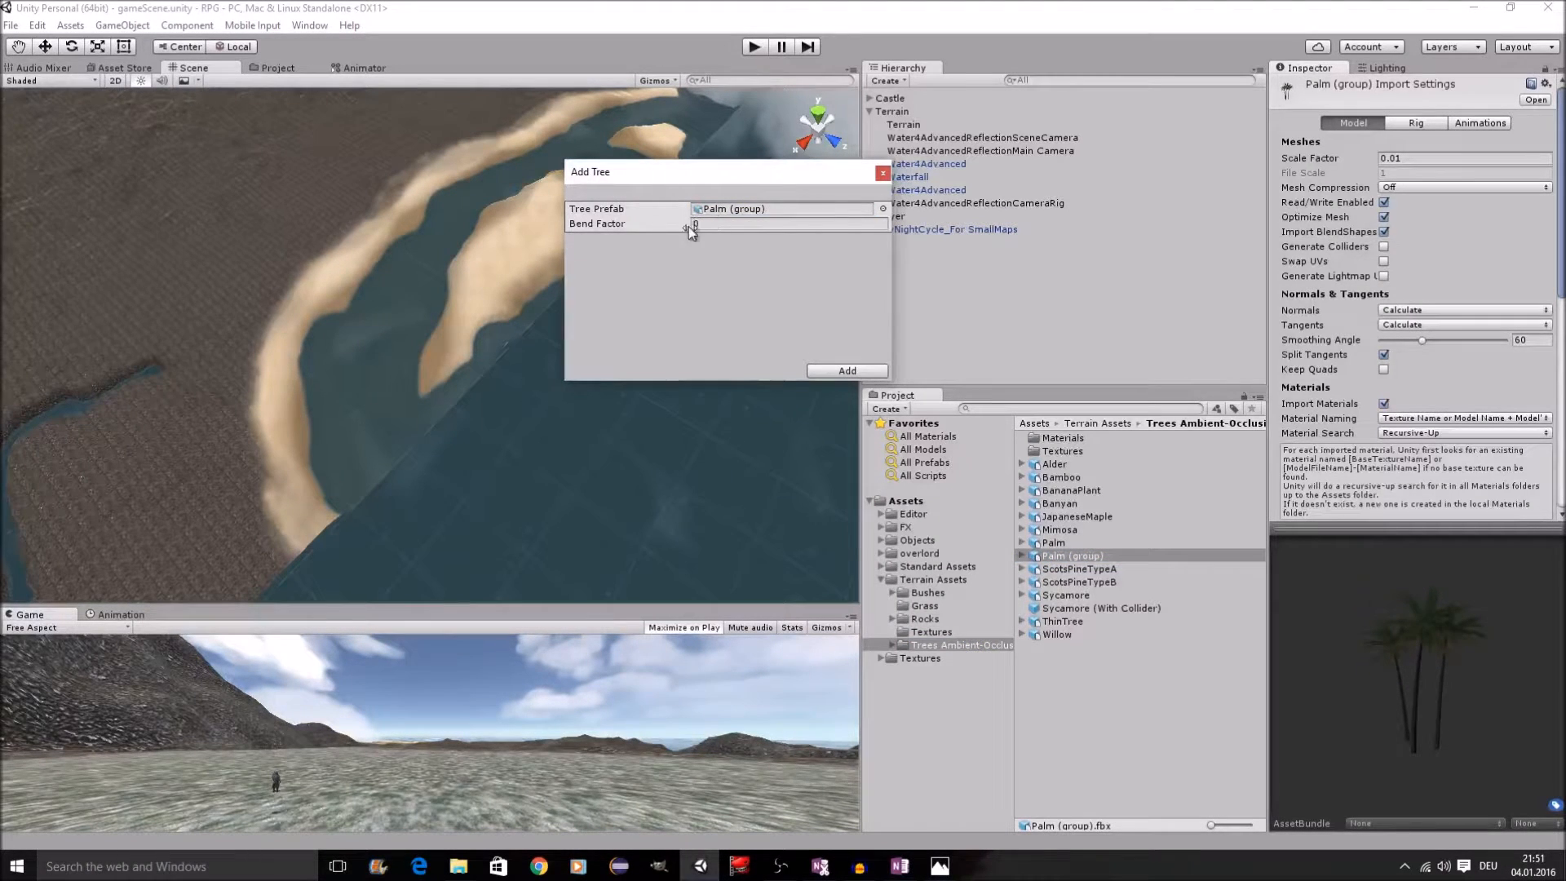
{"action": "left_click", "coordinate": [880, 373]}
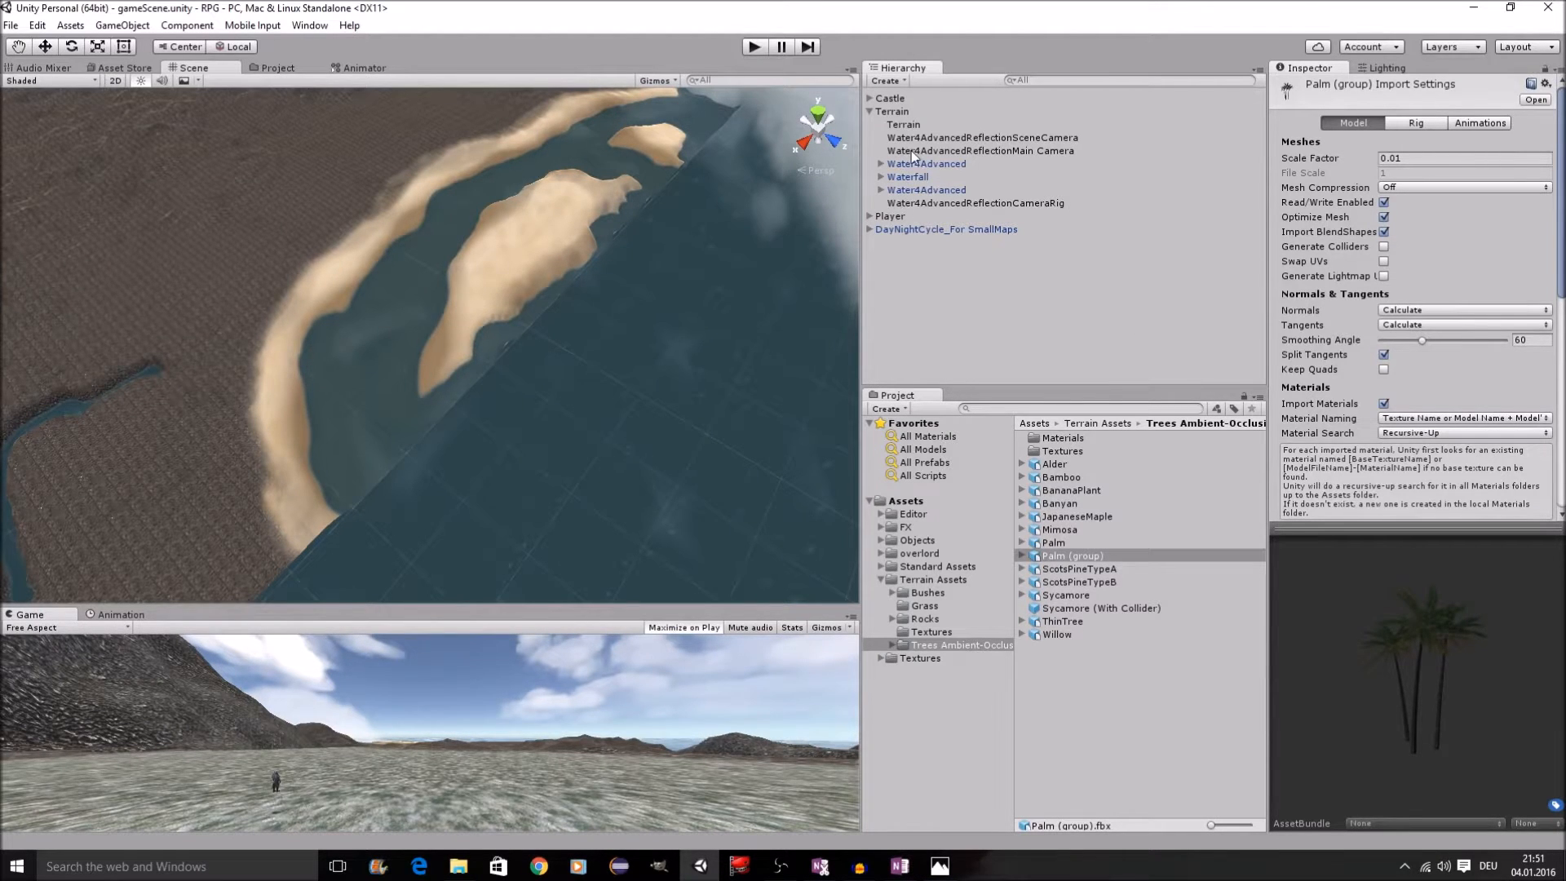
{"action": "left_click", "coordinate": [906, 124]}
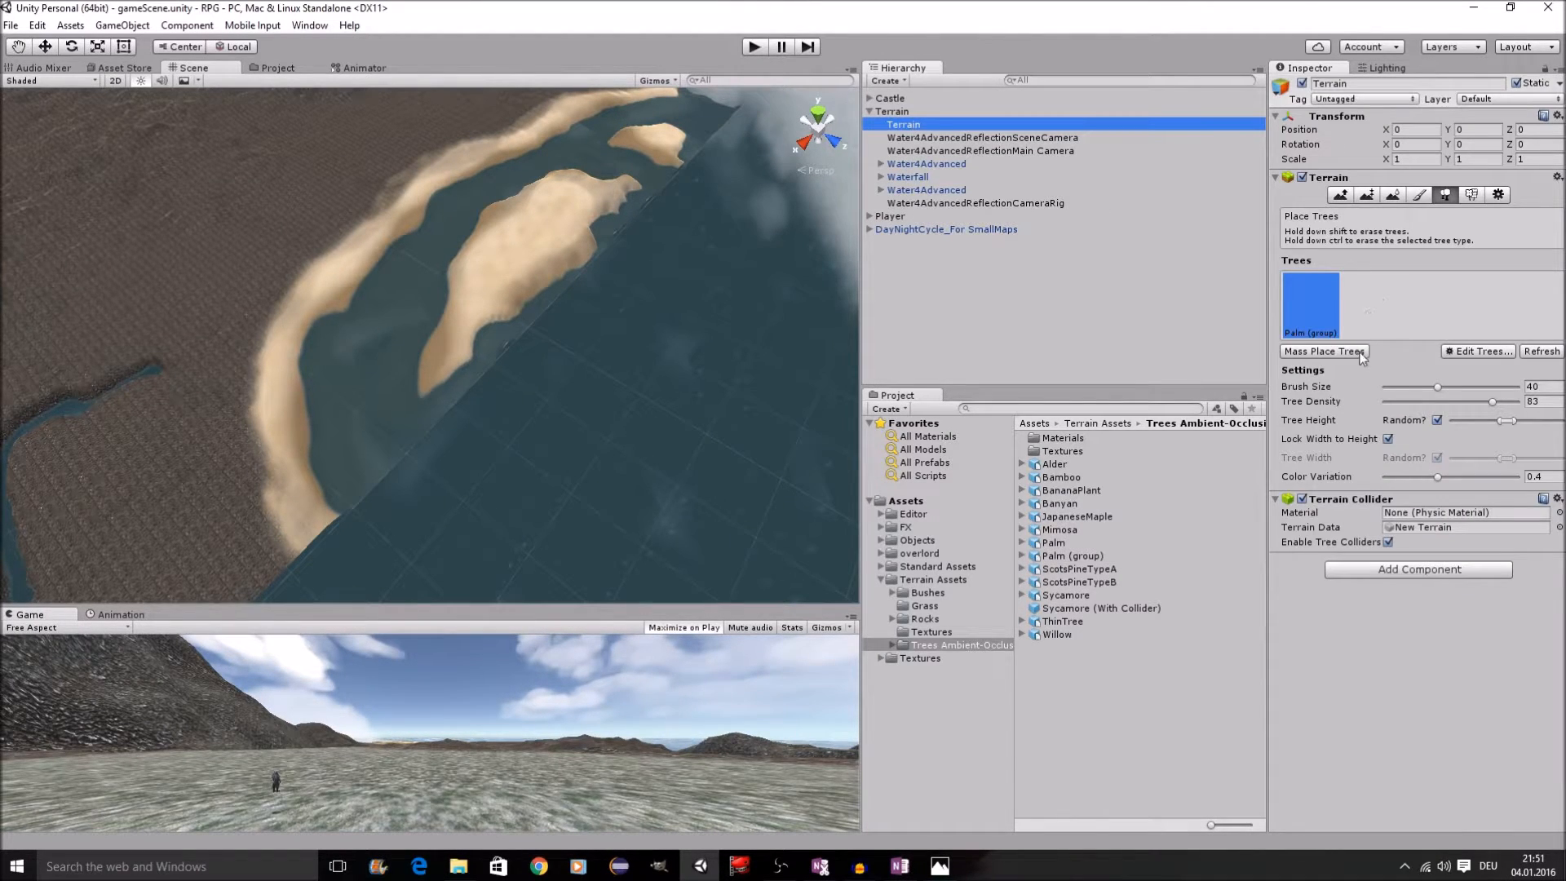
{"action": "left_click", "coordinate": [1421, 303]}
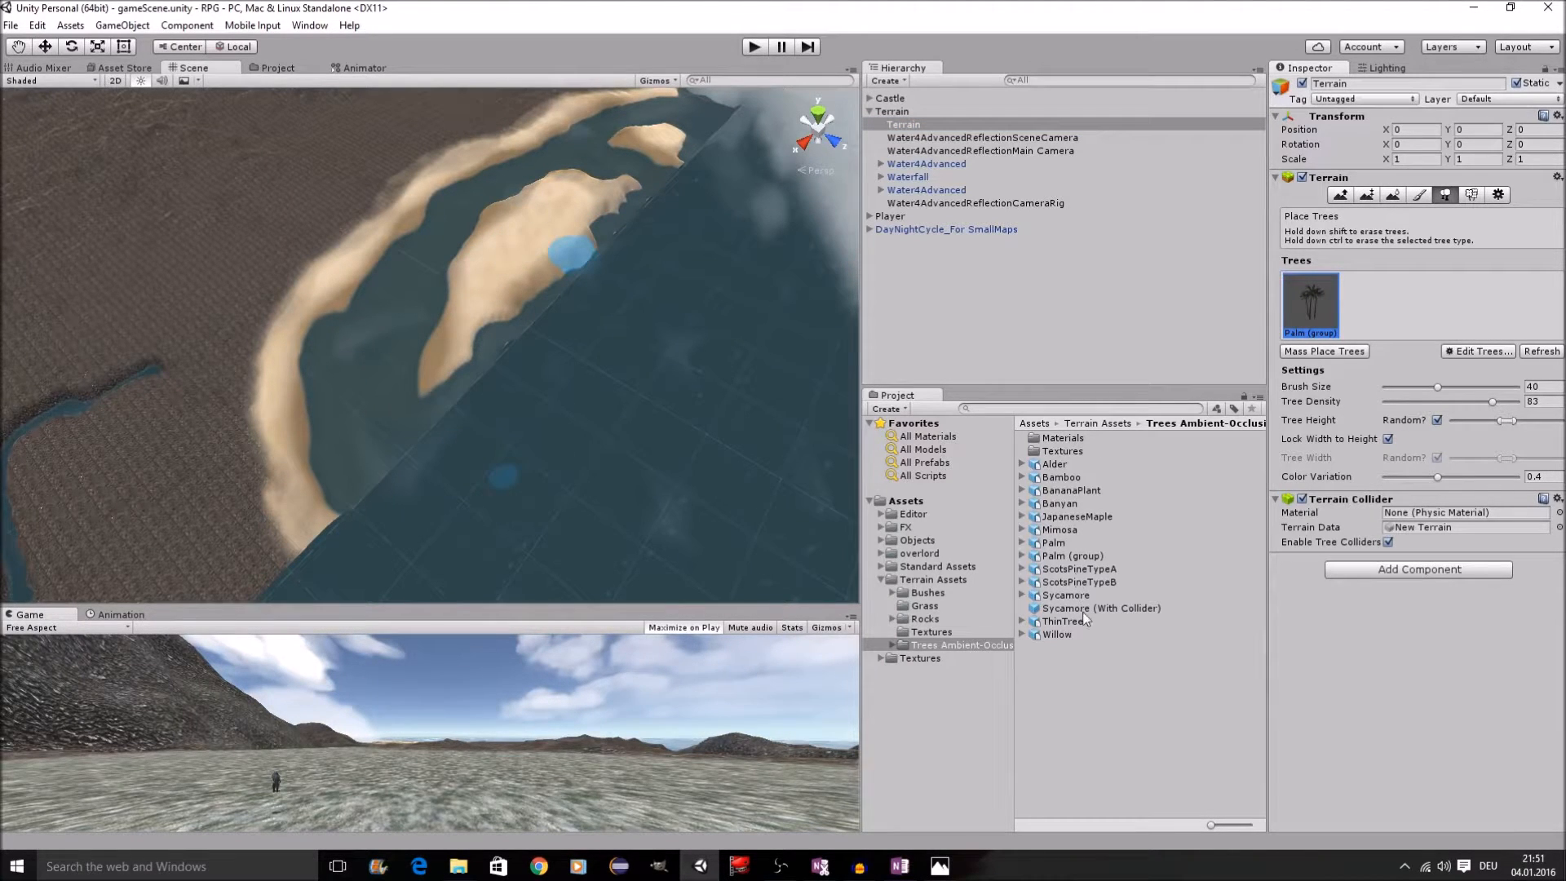
Step: Set the Palm (group) model's import scale factor to 1, apply the import settings and return to the Terrain
{"action": "left_click", "coordinate": [1069, 558]}
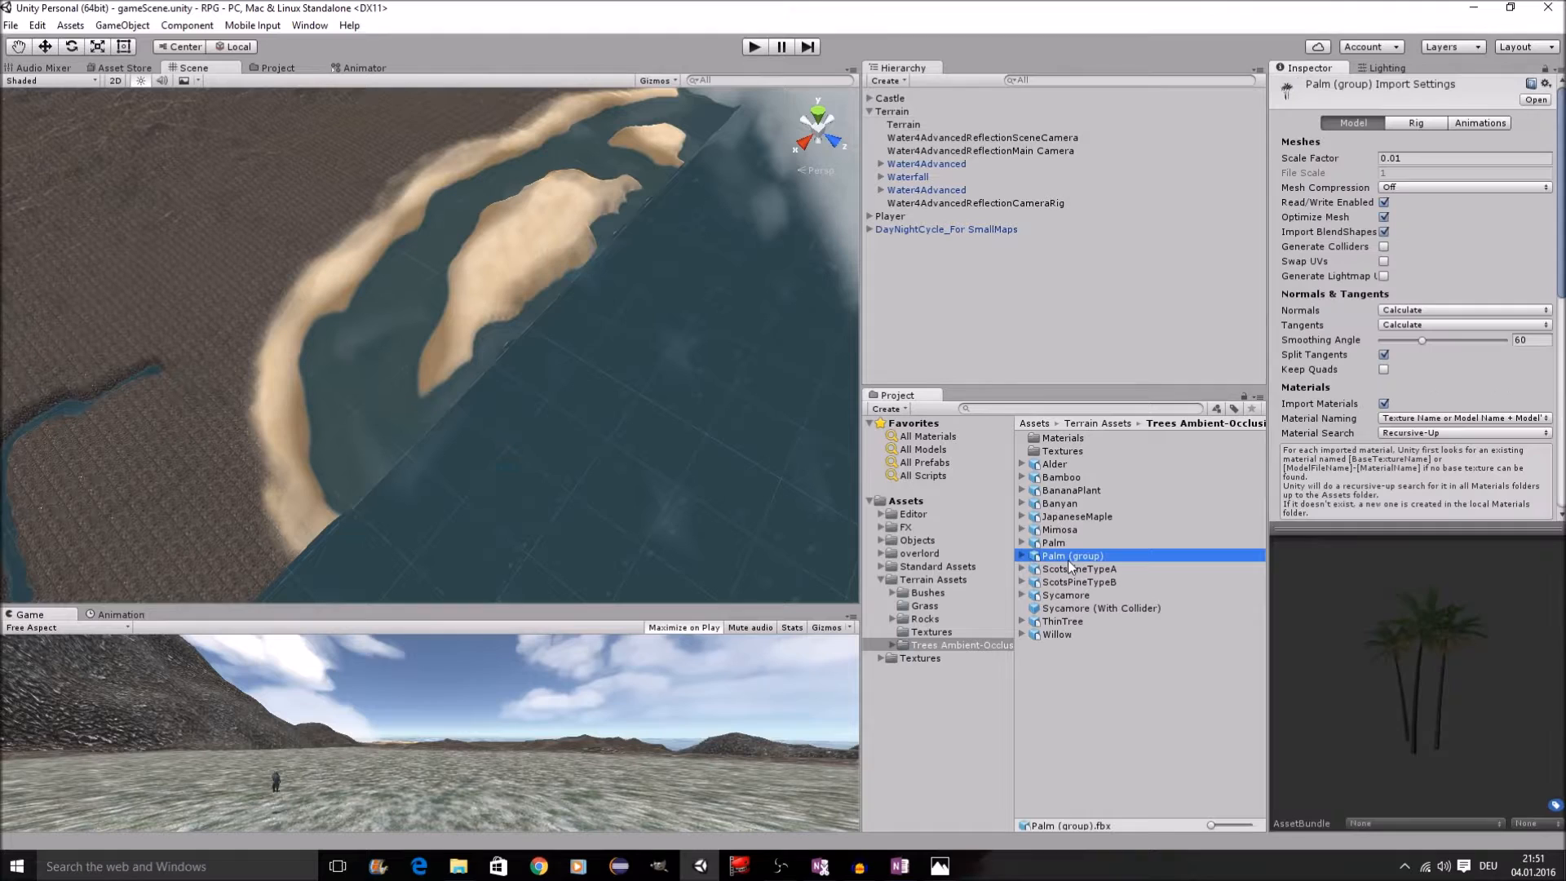
{"action": "left_click", "coordinate": [1415, 157]}
{"action": "type", "text": "1"}
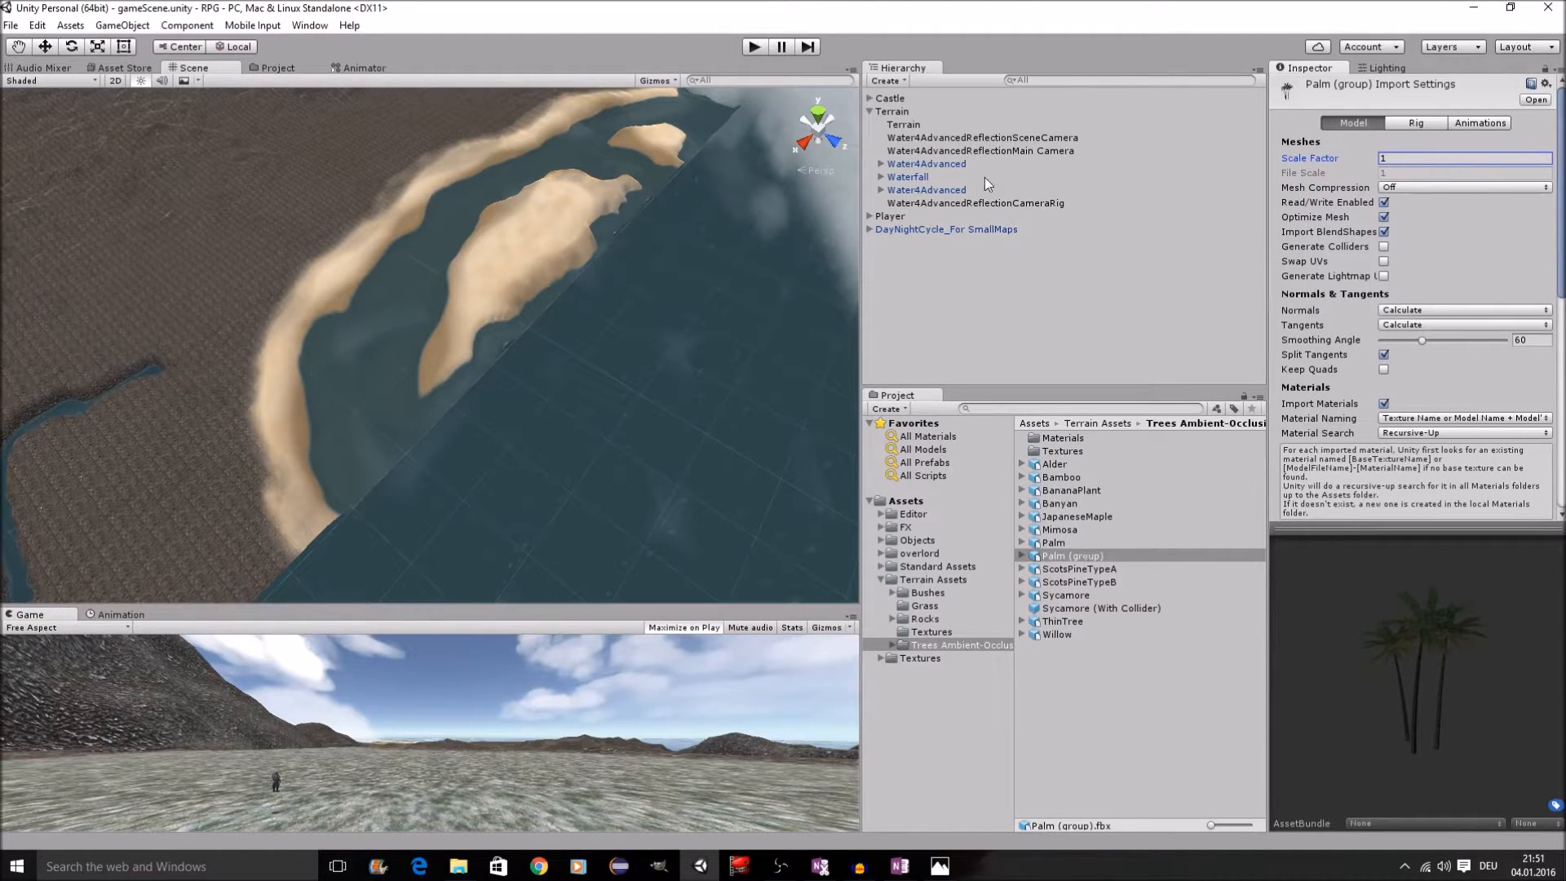
{"action": "left_click", "coordinate": [920, 126]}
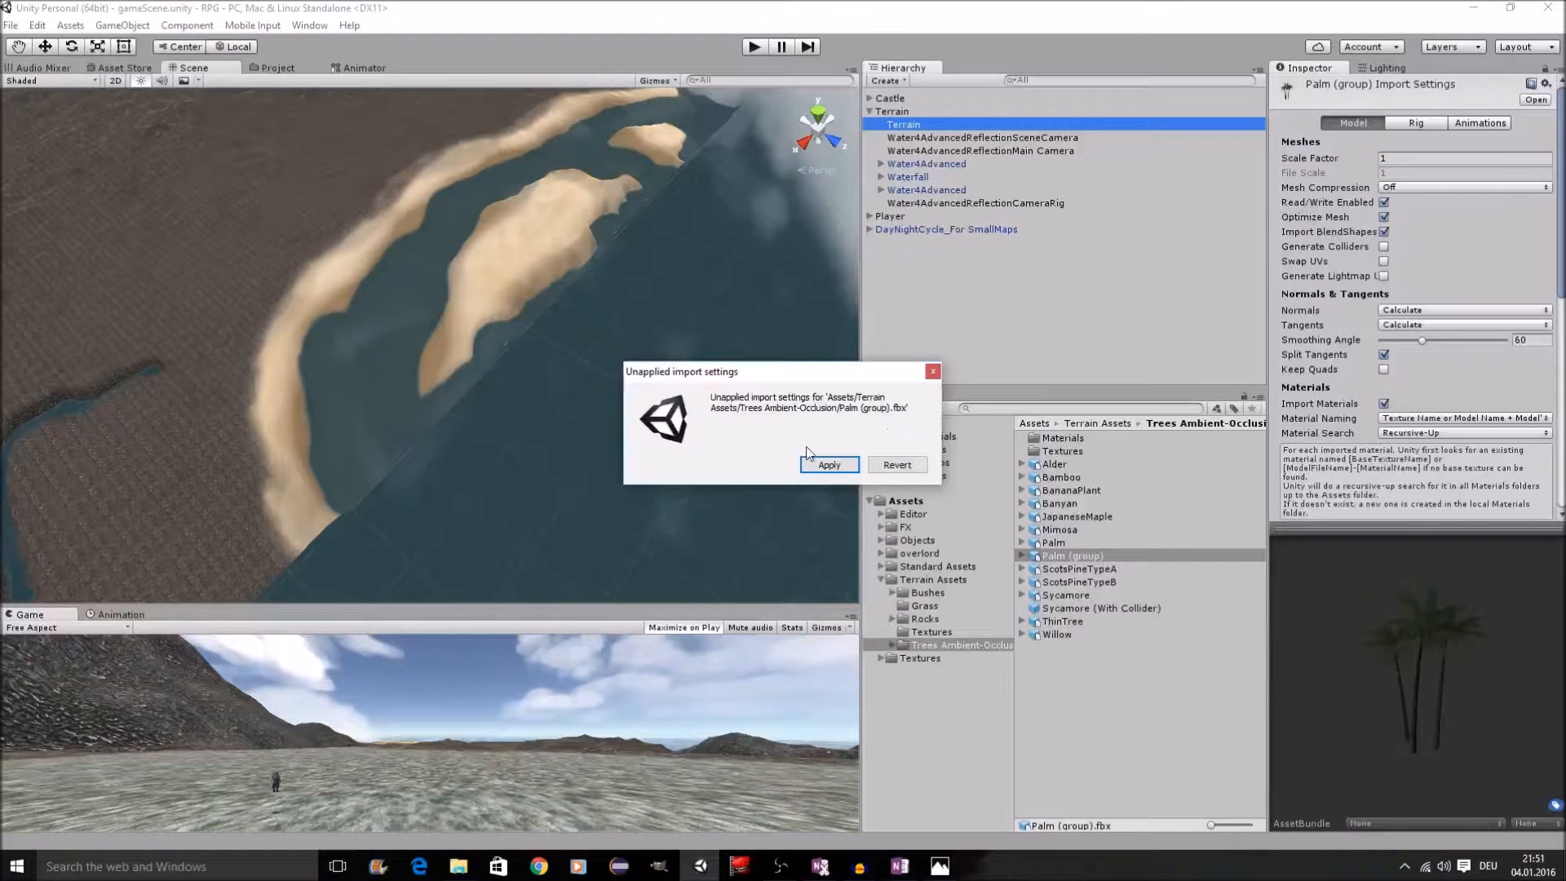
{"action": "left_click", "coordinate": [830, 465]}
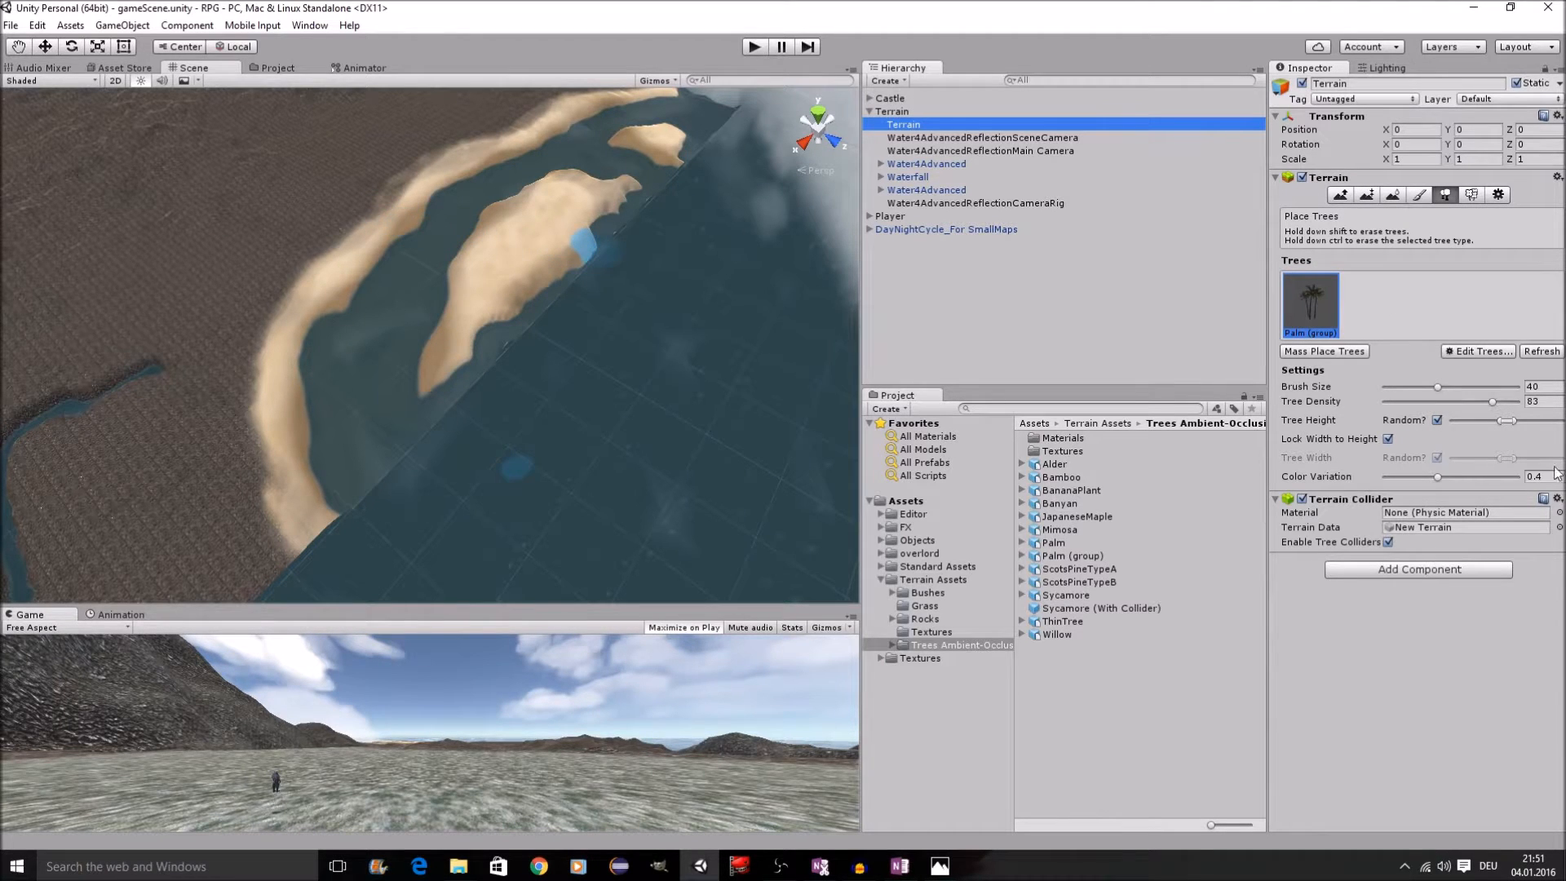
Step: Set the tree density to 60 and widen the random tree height range toward taller trees
{"action": "left_click_drag", "start_coordinate": [1490, 400], "coordinate": [1479, 402]}
{"action": "left_click_drag", "start_coordinate": [1511, 421], "coordinate": [1541, 427]}
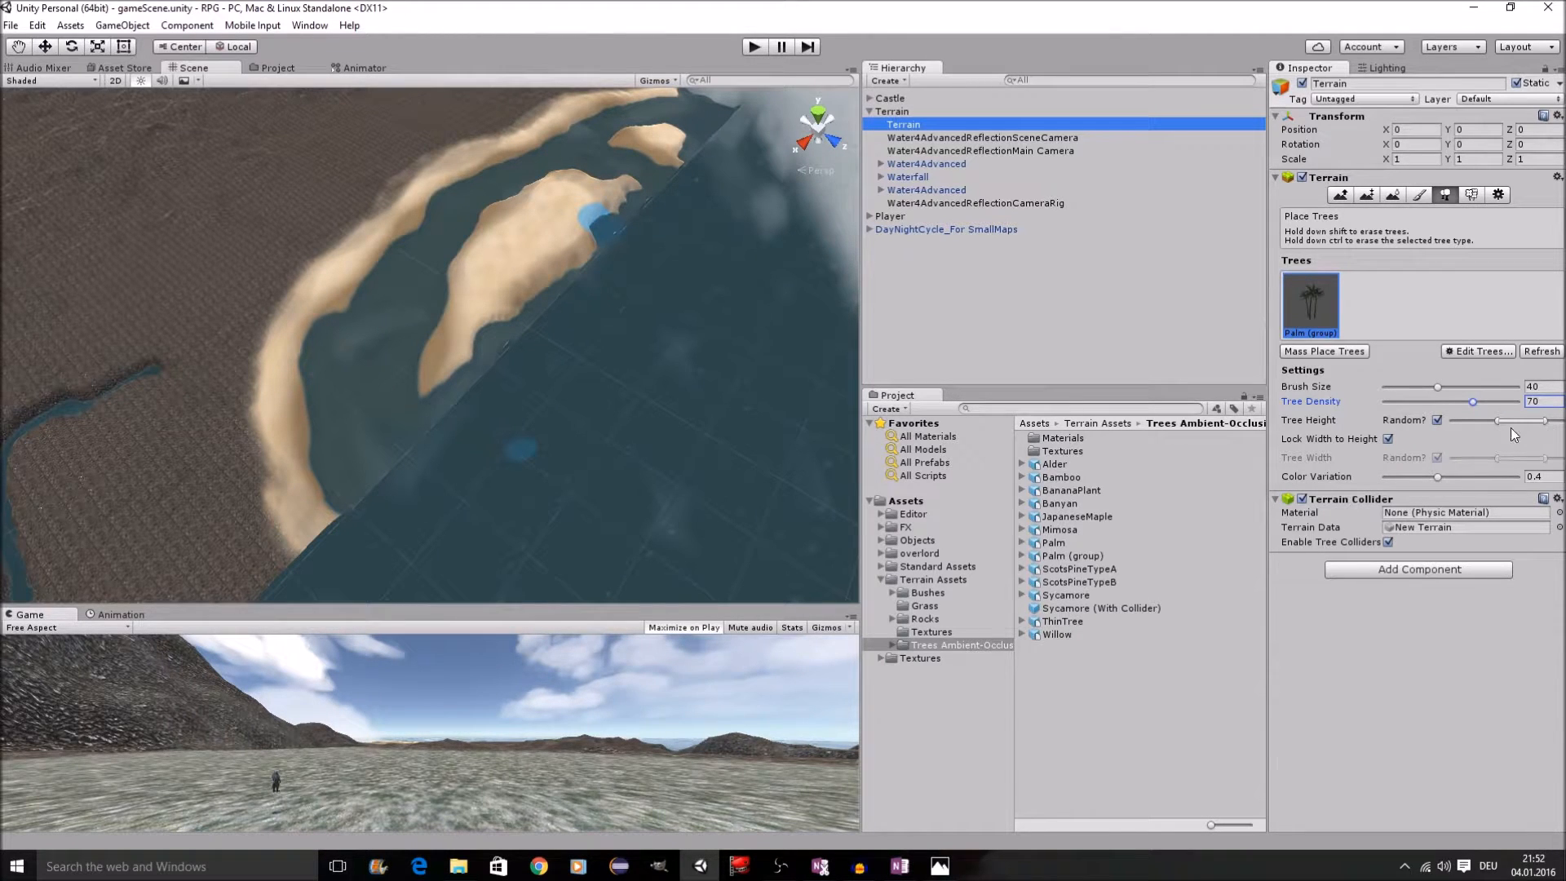
{"action": "left_click_drag", "start_coordinate": [1473, 401], "coordinate": [1460, 403]}
Step: Paint Palm (group) trees over the middle and far end of the larger island with brush size 40
{"action": "scroll", "coordinate": [545, 209], "scroll_direction": "up", "scroll_amount": 5}
{"action": "scroll", "coordinate": [548, 210], "scroll_direction": "down", "scroll_amount": 4}
{"action": "middle_click_drag", "start_coordinate": [600, 210], "coordinate": [558, 256]}
{"action": "scroll", "coordinate": [558, 256], "scroll_direction": "up", "scroll_amount": 2}
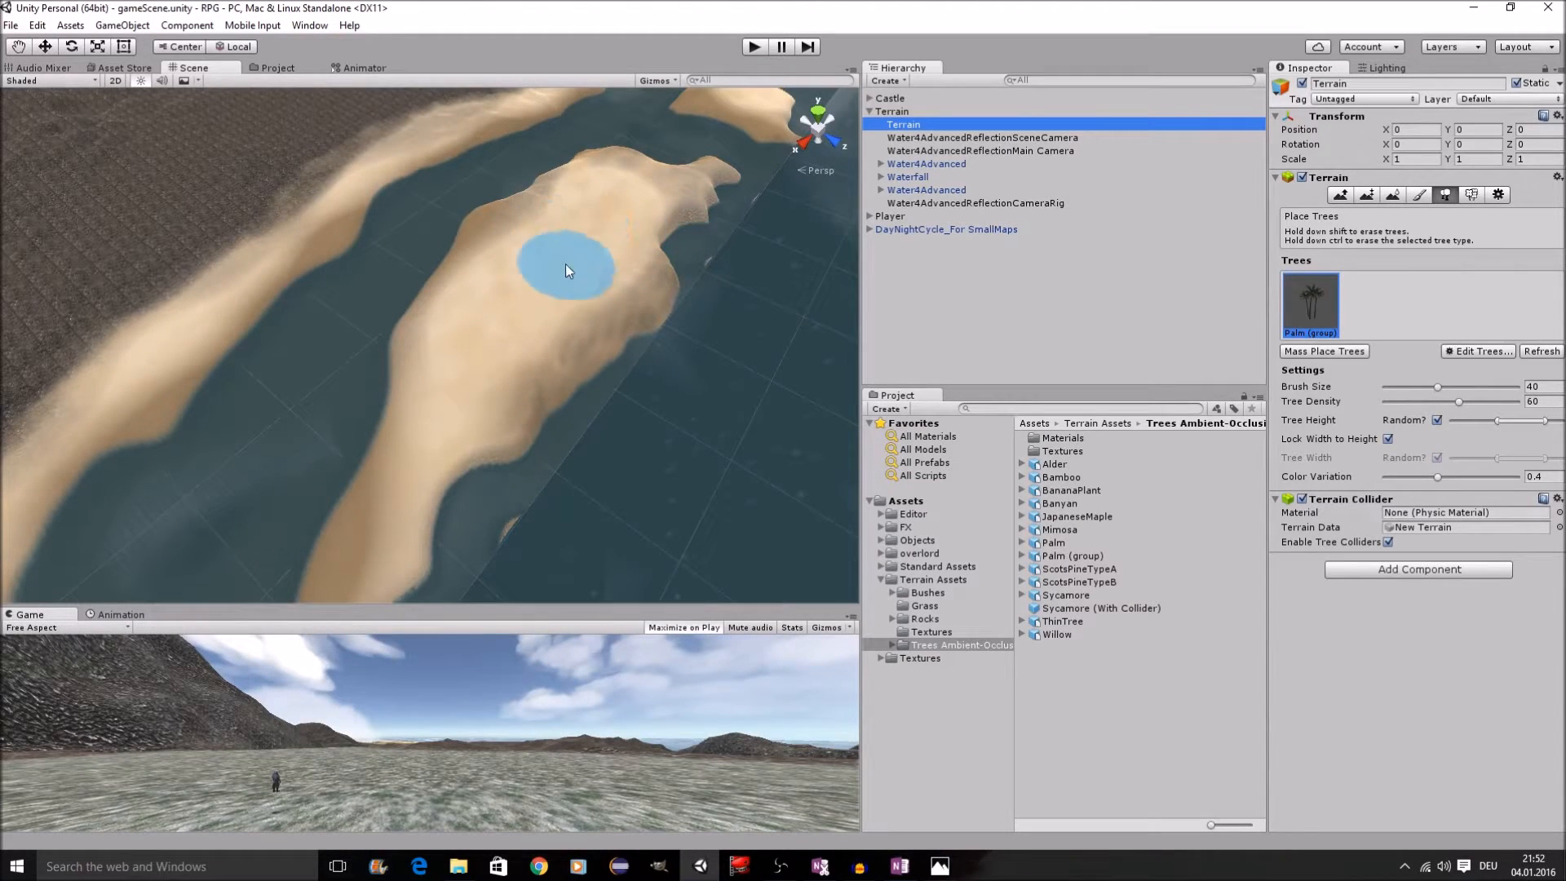
{"action": "left_click_drag", "start_coordinate": [566, 232], "coordinate": [465, 385]}
{"action": "scroll", "coordinate": [677, 331], "scroll_direction": "down", "scroll_amount": 6}
{"action": "scroll", "coordinate": [658, 336], "scroll_direction": "up", "scroll_amount": 7}
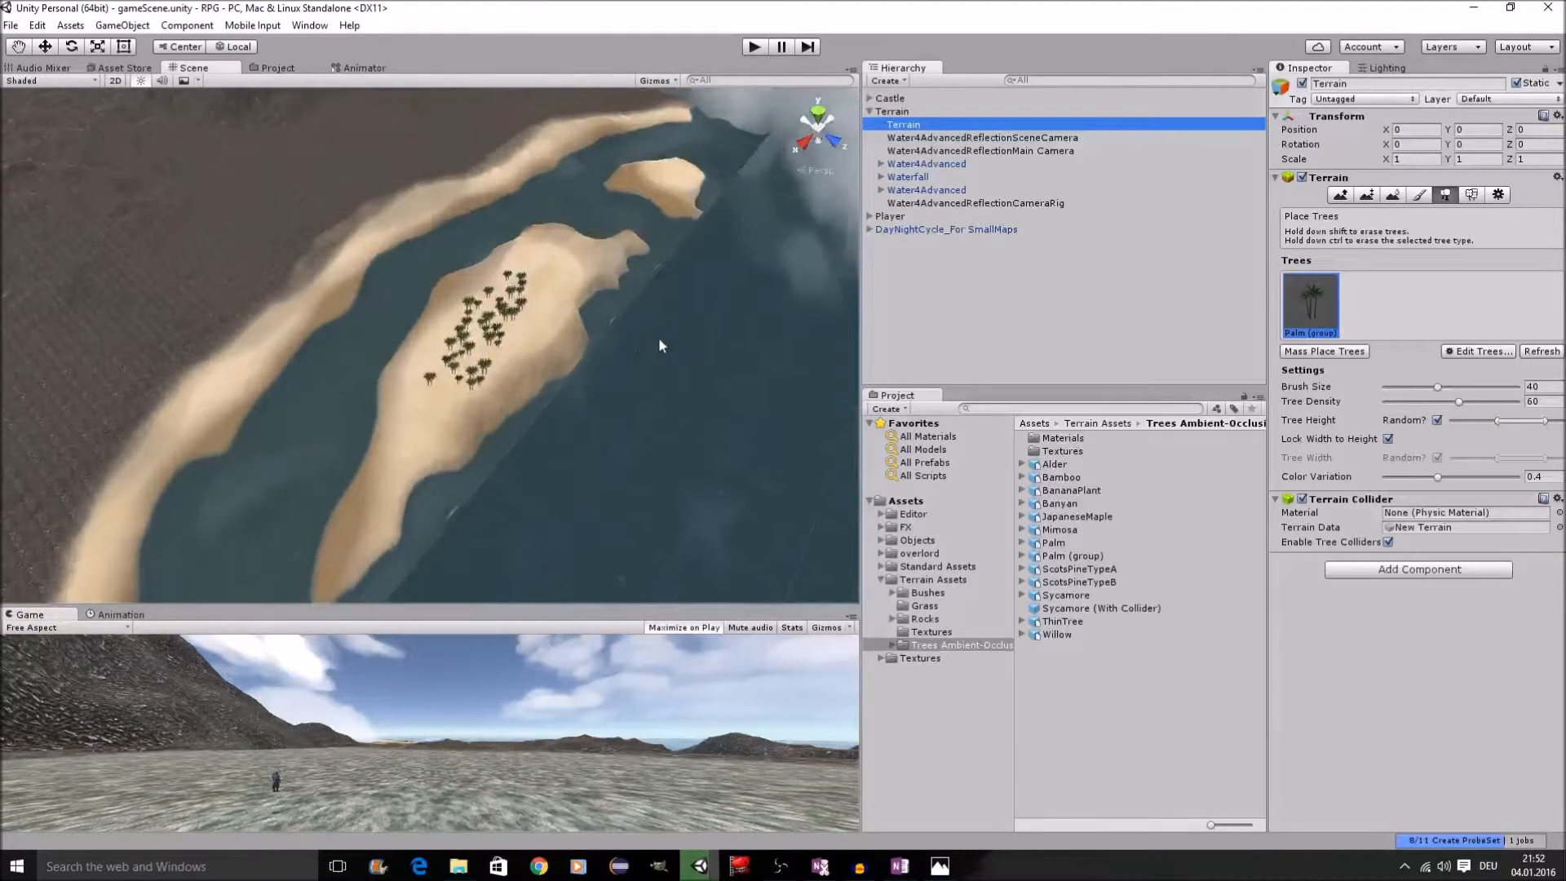
{"action": "mouse_move", "coordinate": [589, 300]}
{"action": "left_mouse_down"}
{"action": "mouse_move", "coordinate": [604, 245]}
{"action": "mouse_move", "coordinate": [648, 219]}
{"action": "left_mouse_up"}
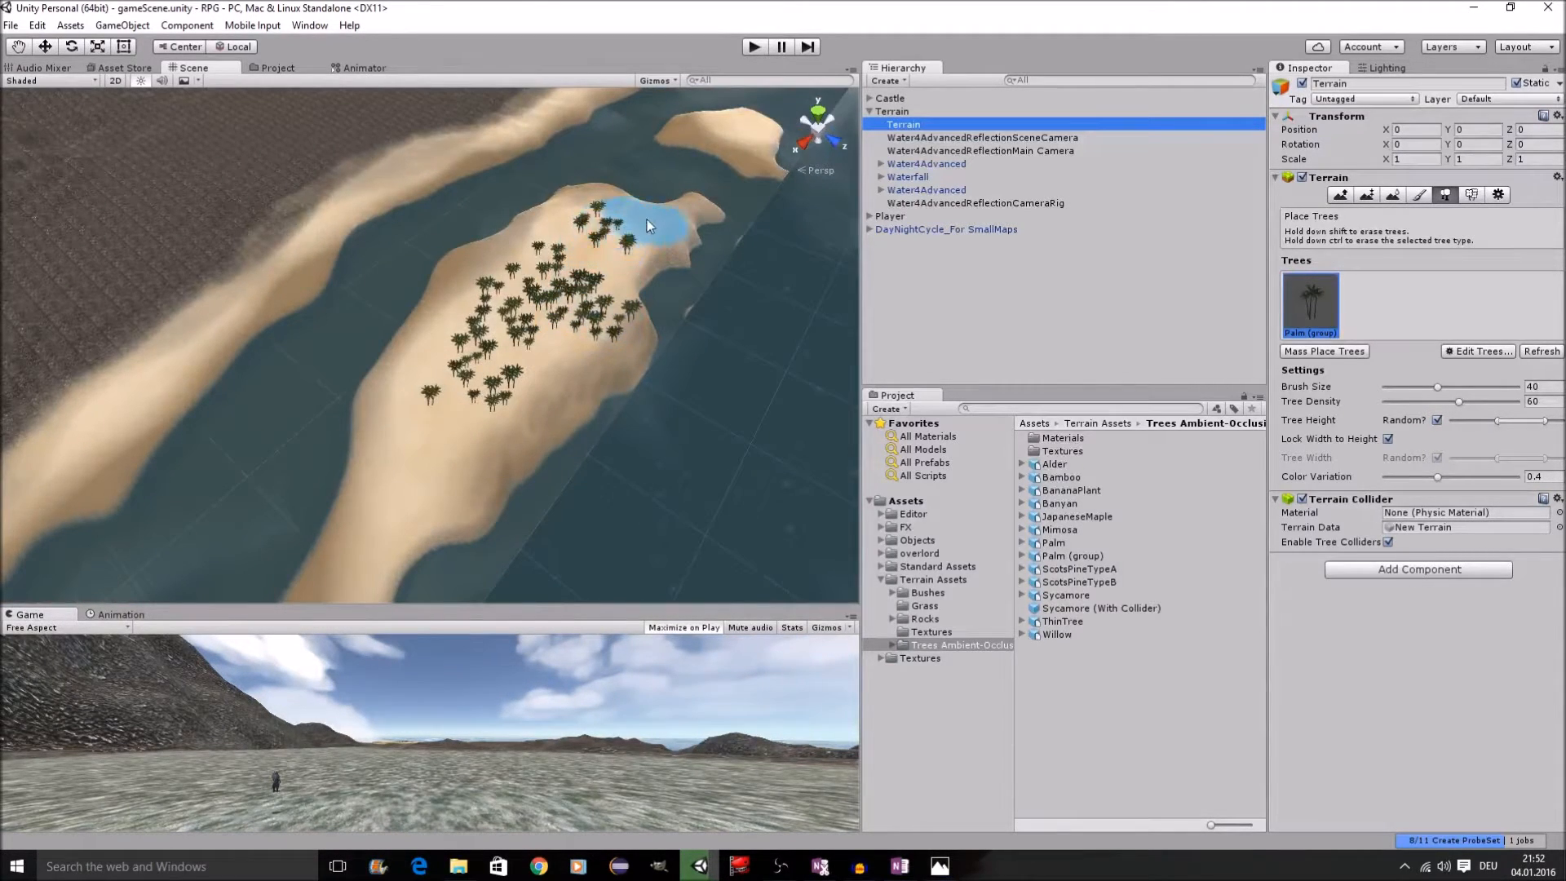
{"action": "scroll", "coordinate": [639, 349], "scroll_direction": "down", "scroll_amount": 5}
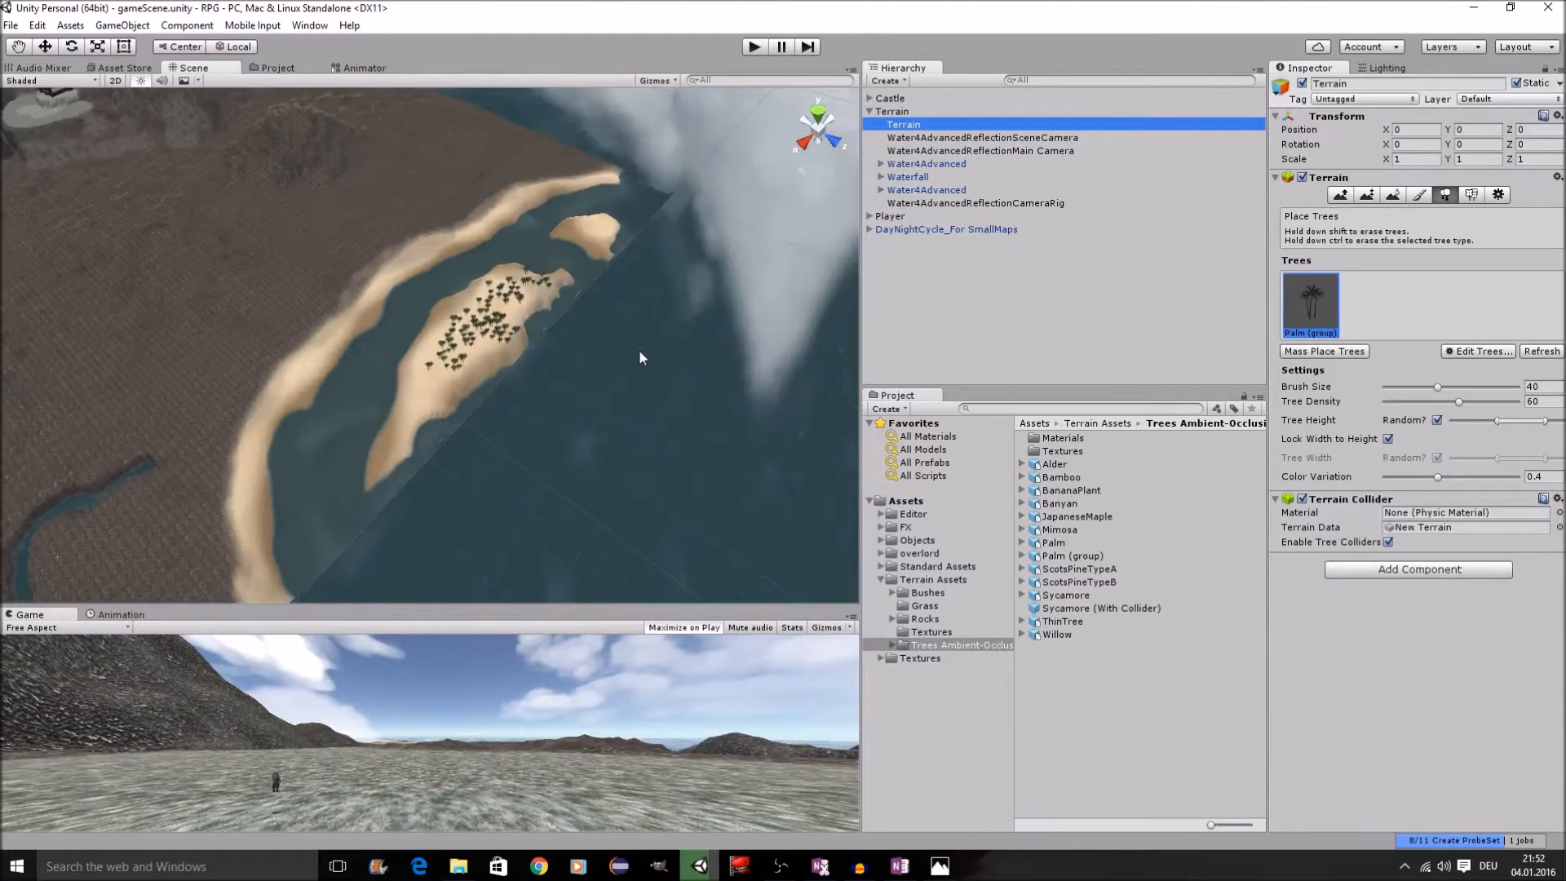
Step: Paint a dense cluster of Palm (group) trees on the mainland beach across the channel from the larger island
{"action": "scroll", "coordinate": [650, 326], "scroll_direction": "up", "scroll_amount": 3}
{"action": "left_click_drag", "start_coordinate": [506, 318], "coordinate": [473, 307]}
{"action": "left_click_drag", "start_coordinate": [315, 315], "coordinate": [287, 280]}
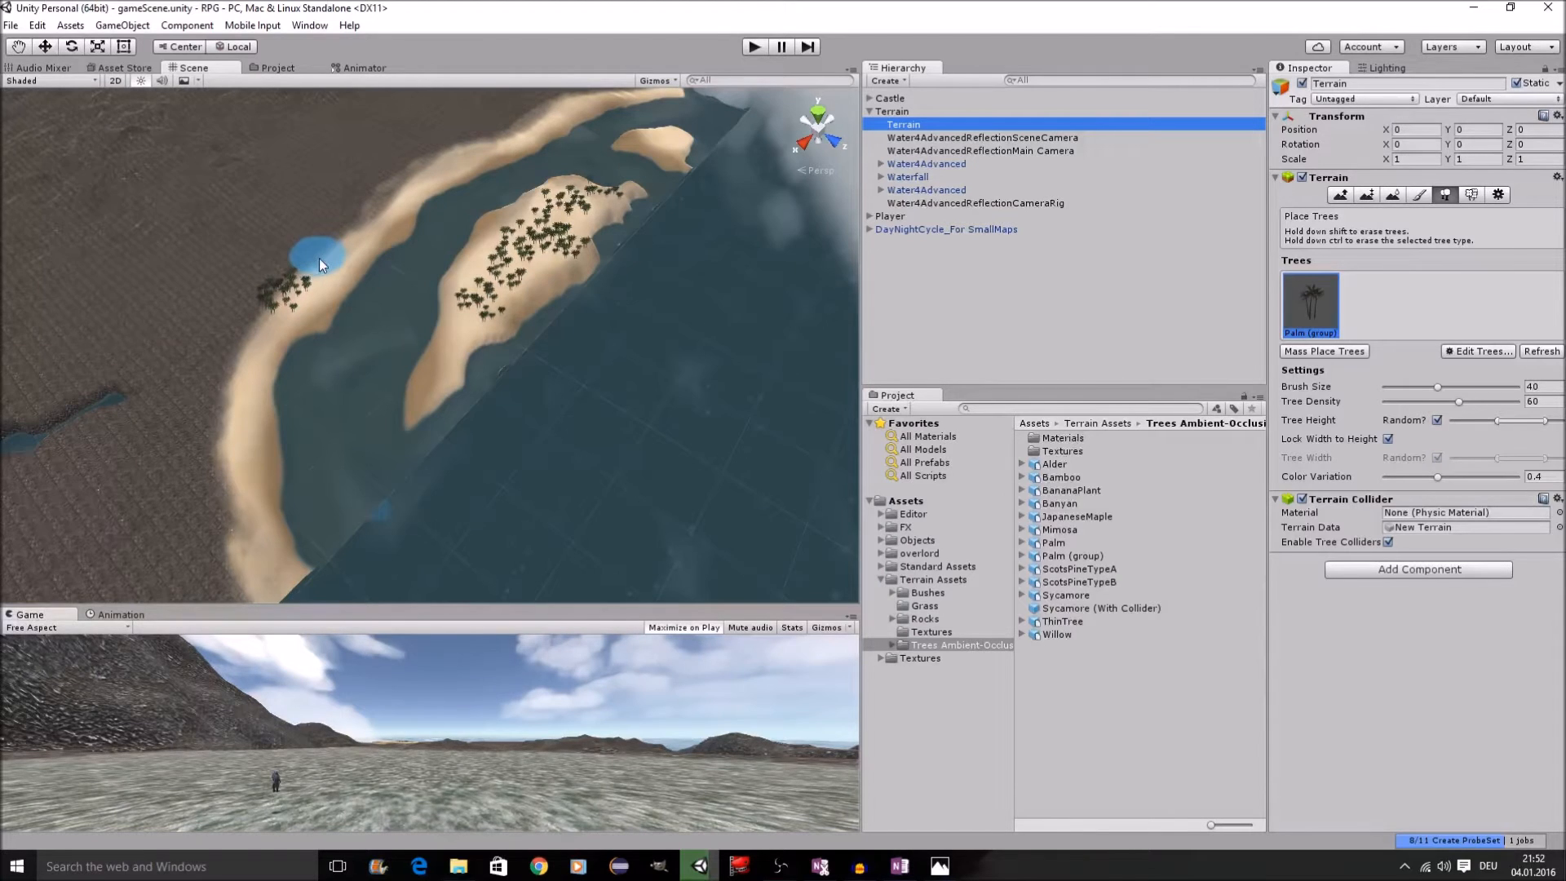
{"action": "left_click", "coordinate": [325, 282]}
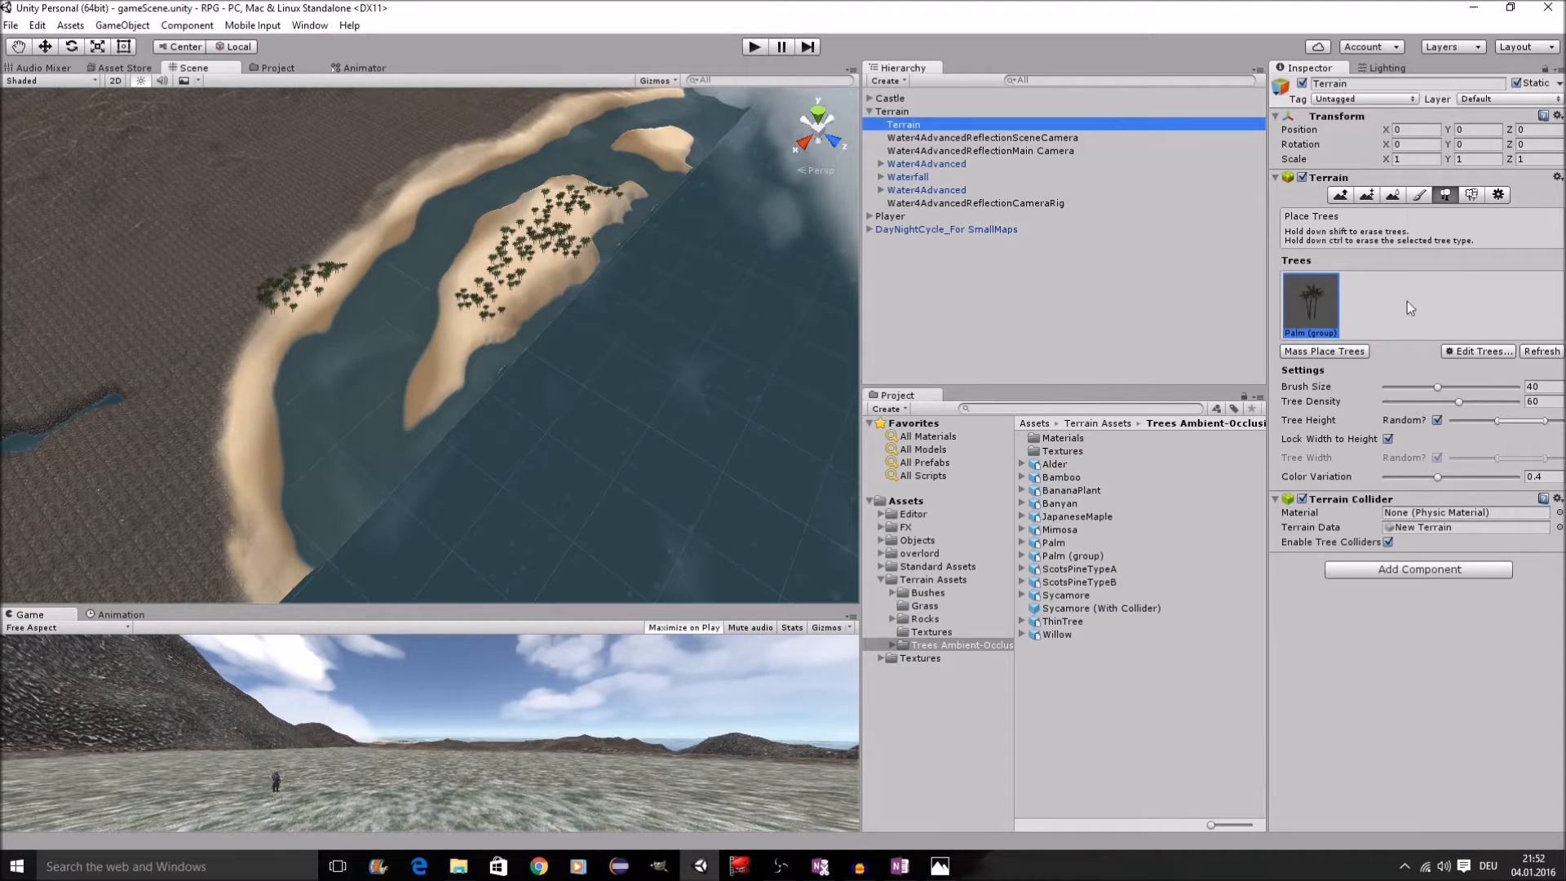
Step: Reduce the tree brush size to 20.6 and scatter palms along the mainland shore, the small island and the larger island's narrow end
{"action": "left_click", "coordinate": [1415, 387]}
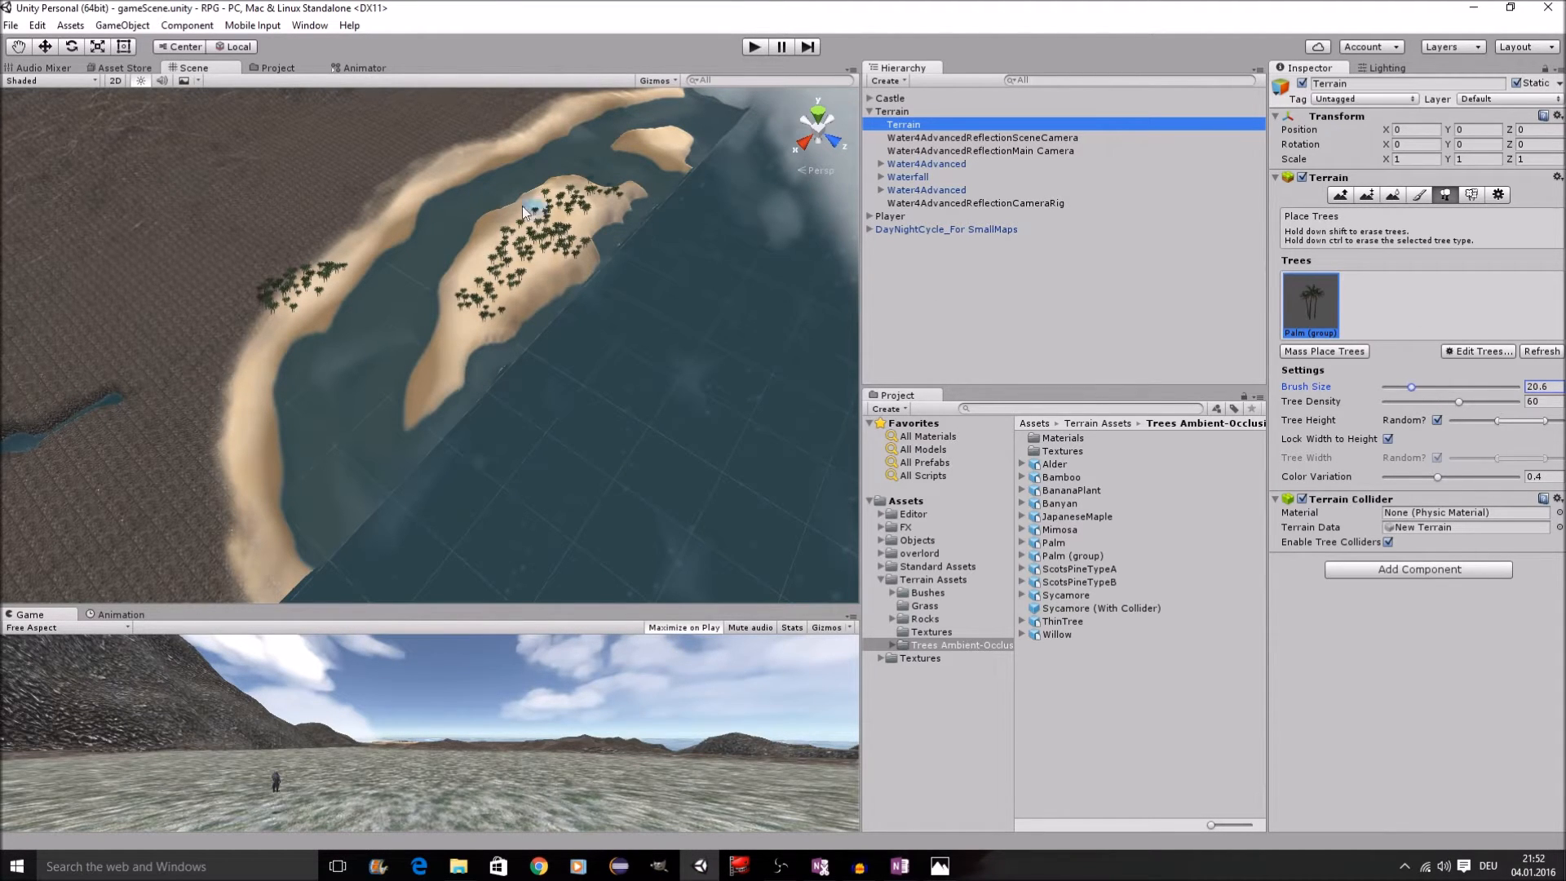
{"action": "left_click_drag", "start_coordinate": [359, 240], "coordinate": [527, 135]}
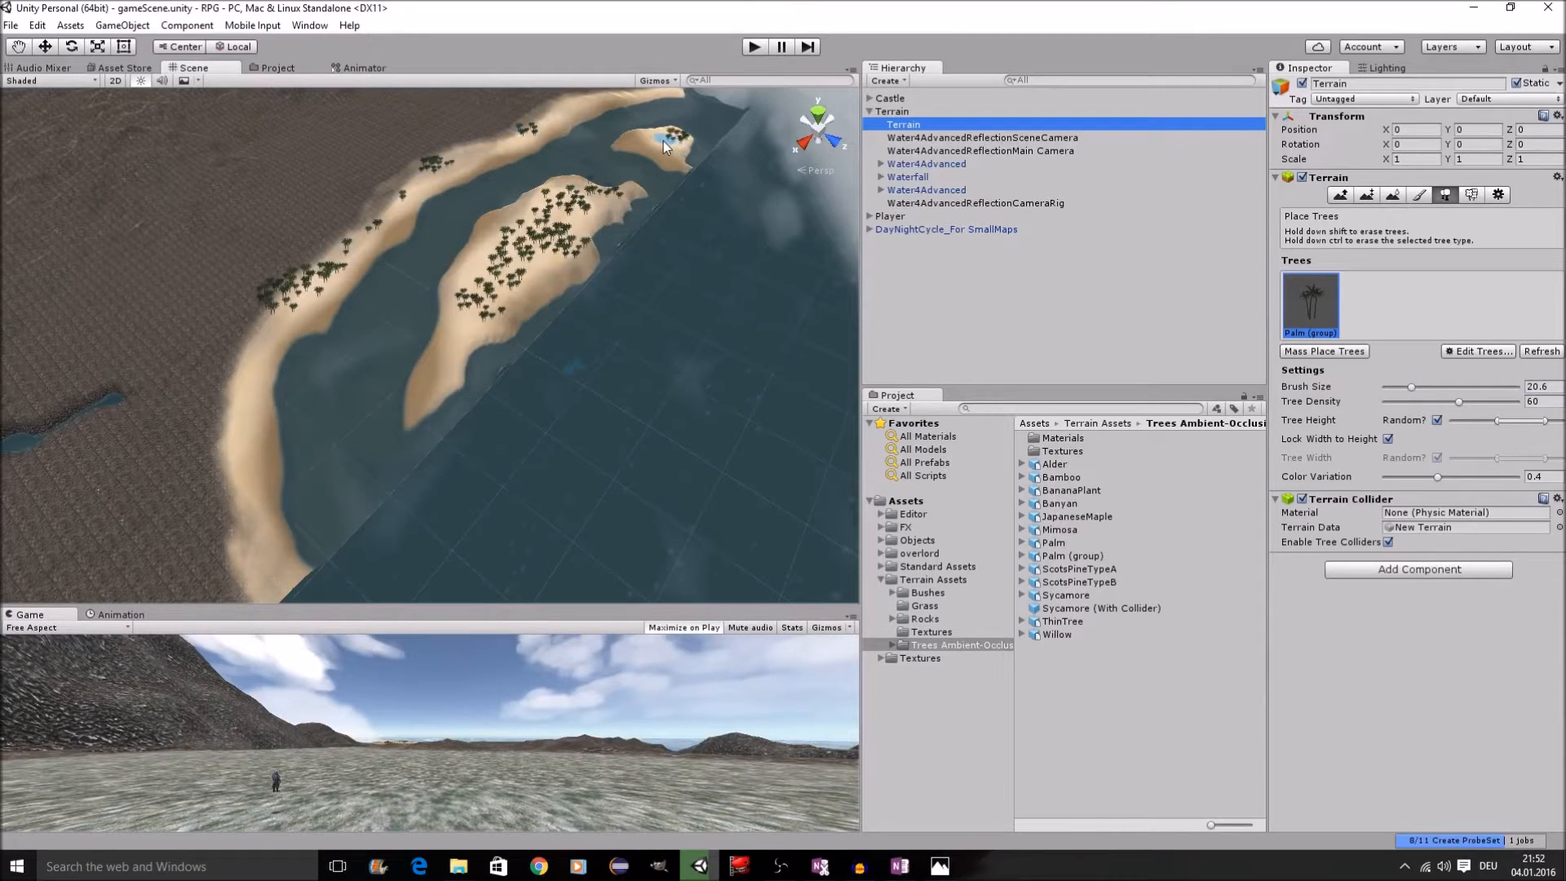
{"action": "scroll", "coordinate": [599, 212], "scroll_direction": "down", "scroll_amount": 3}
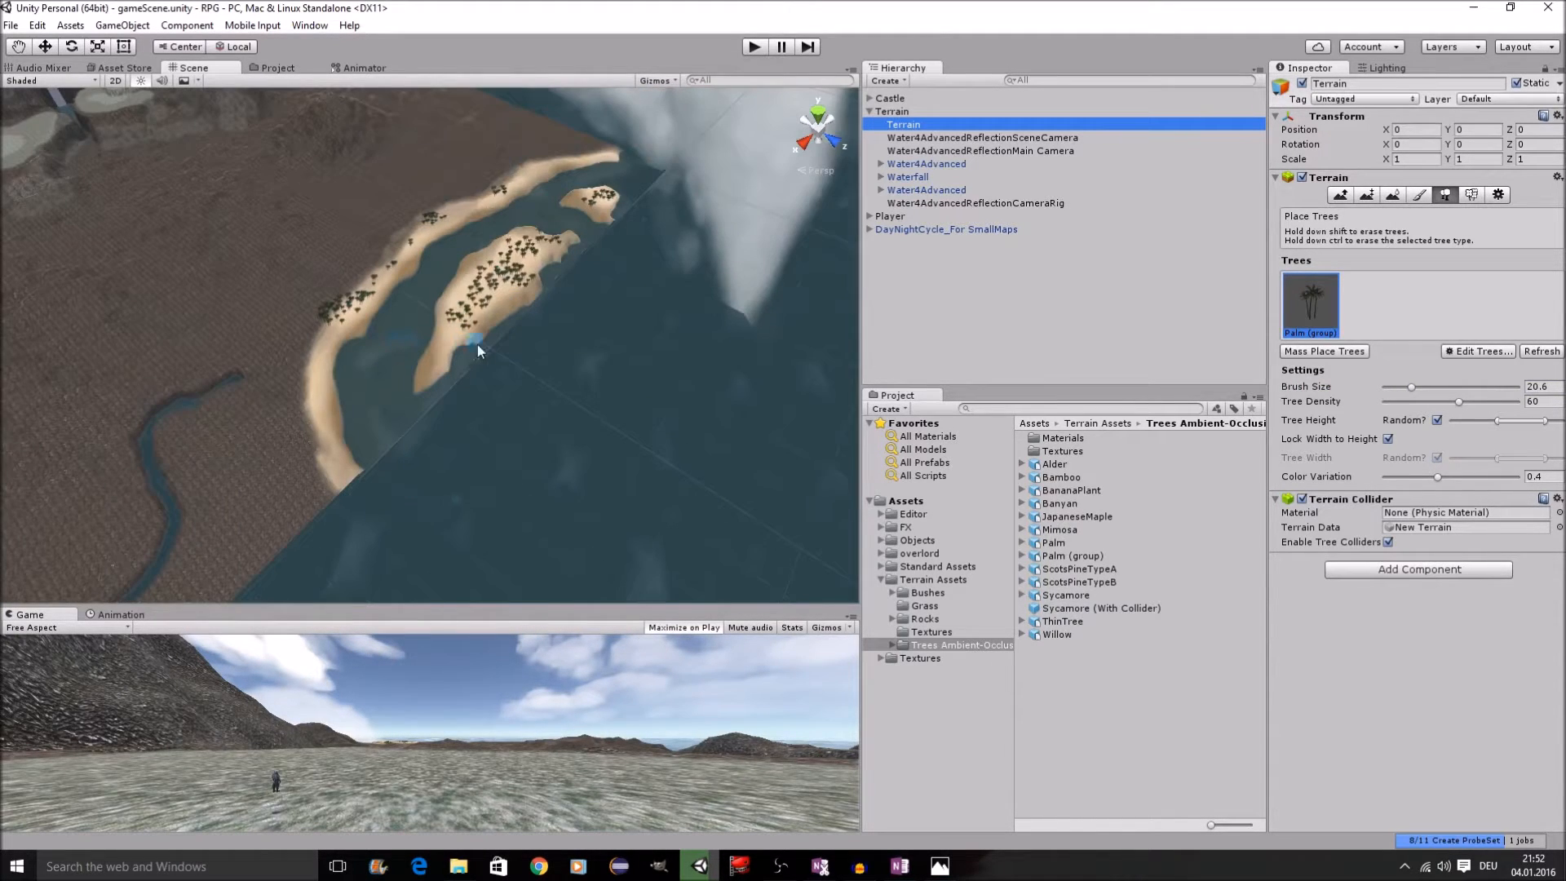
{"action": "left_click_drag", "start_coordinate": [444, 337], "coordinate": [433, 364]}
{"action": "left_click", "coordinate": [318, 367]}
Step: Inspect the palms on the mainland beach and islands from above and from low angles at different distances
{"action": "scroll", "coordinate": [370, 383], "scroll_direction": "up", "scroll_amount": 3}
{"action": "scroll", "coordinate": [392, 369], "scroll_direction": "up", "scroll_amount": 5}
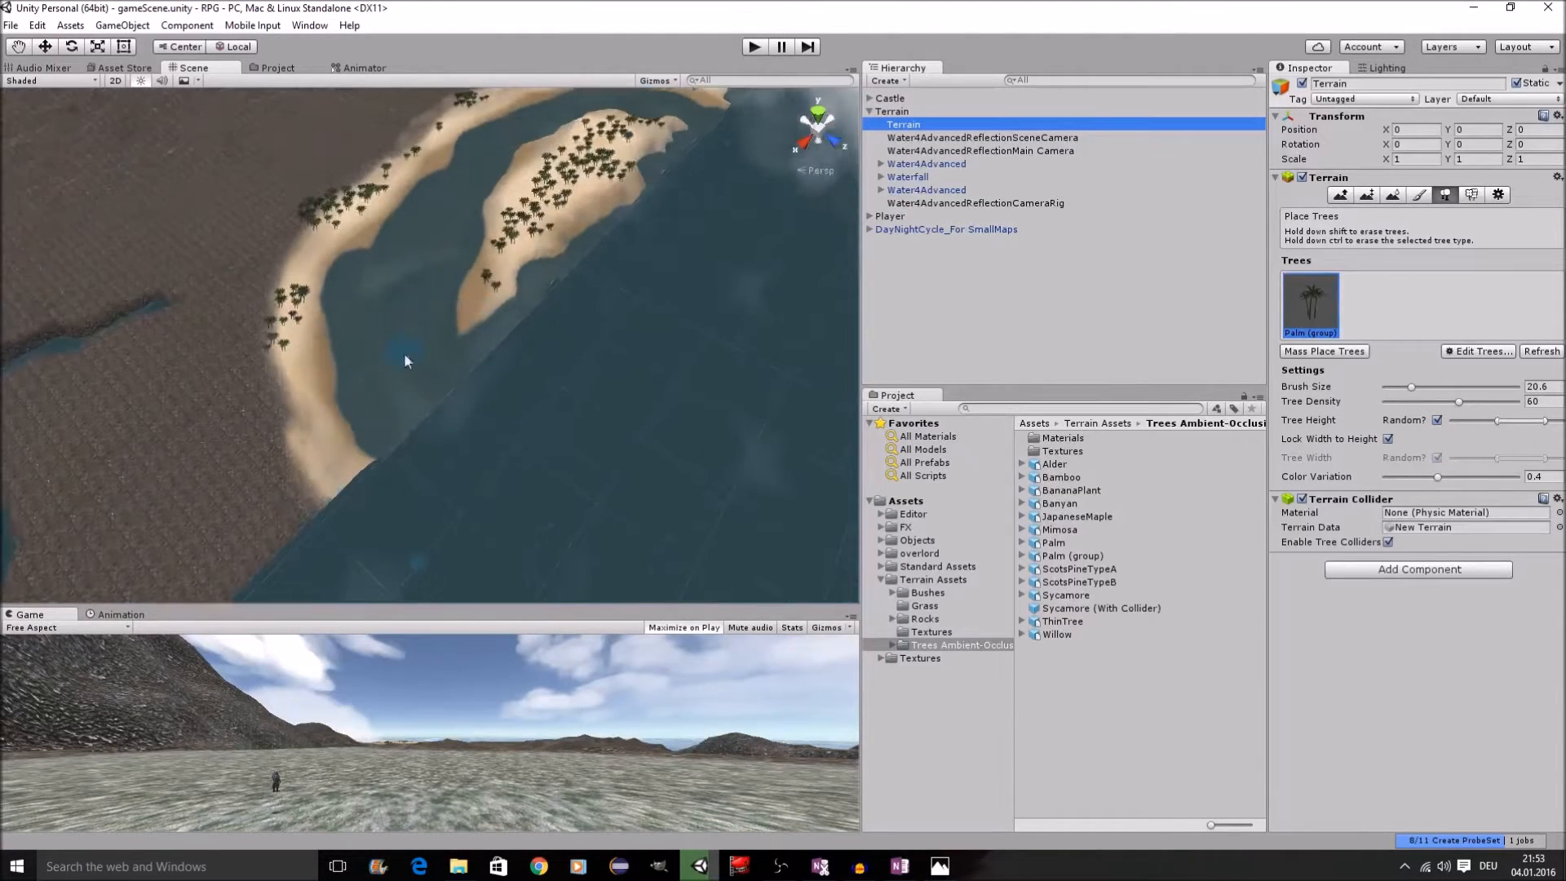
{"action": "middle_click_drag", "start_coordinate": [462, 363], "coordinate": [476, 406]}
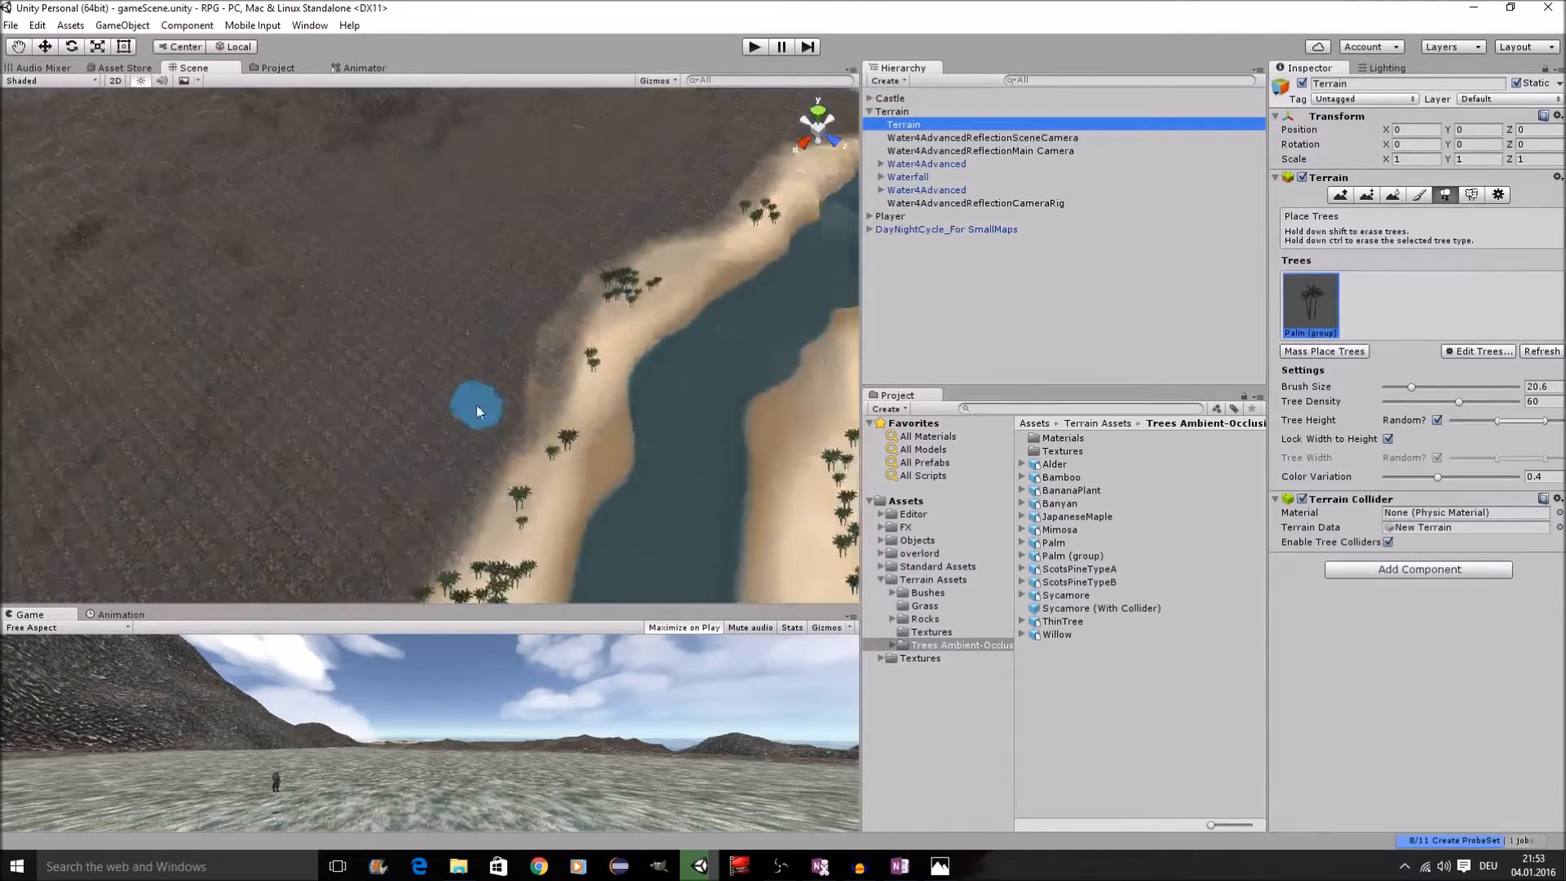
{"action": "scroll", "coordinate": [528, 417], "scroll_direction": "down", "scroll_amount": 3}
{"action": "scroll", "coordinate": [555, 428], "scroll_direction": "up", "scroll_amount": 2}
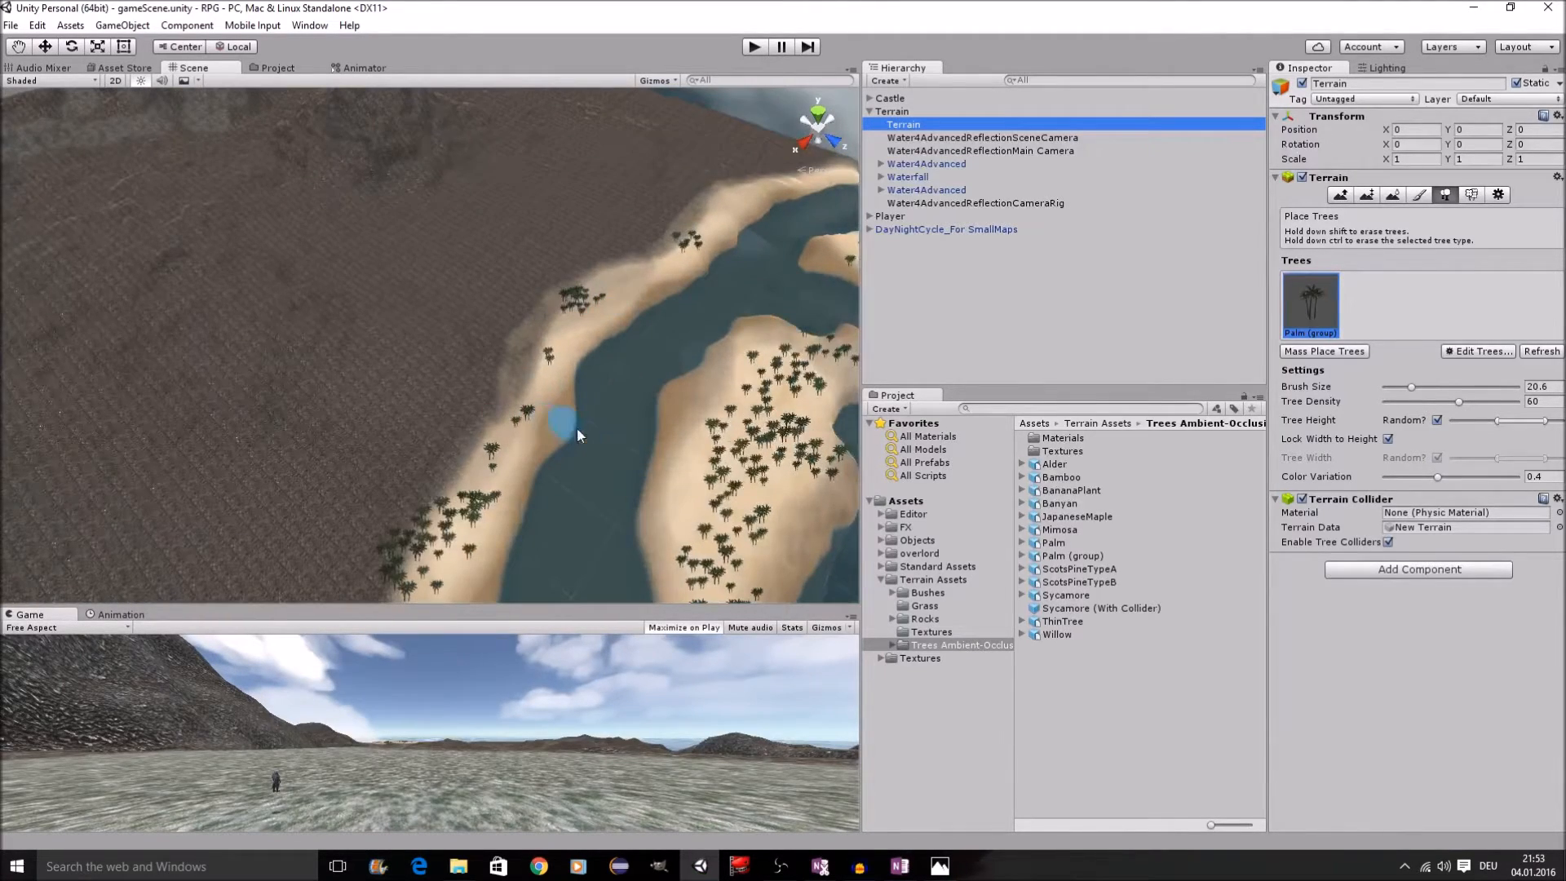
{"action": "scroll", "coordinate": [618, 466], "scroll_direction": "up", "scroll_amount": 3}
{"action": "right_click_drag", "start_coordinate": [629, 459], "coordinate": [1109, 282]}
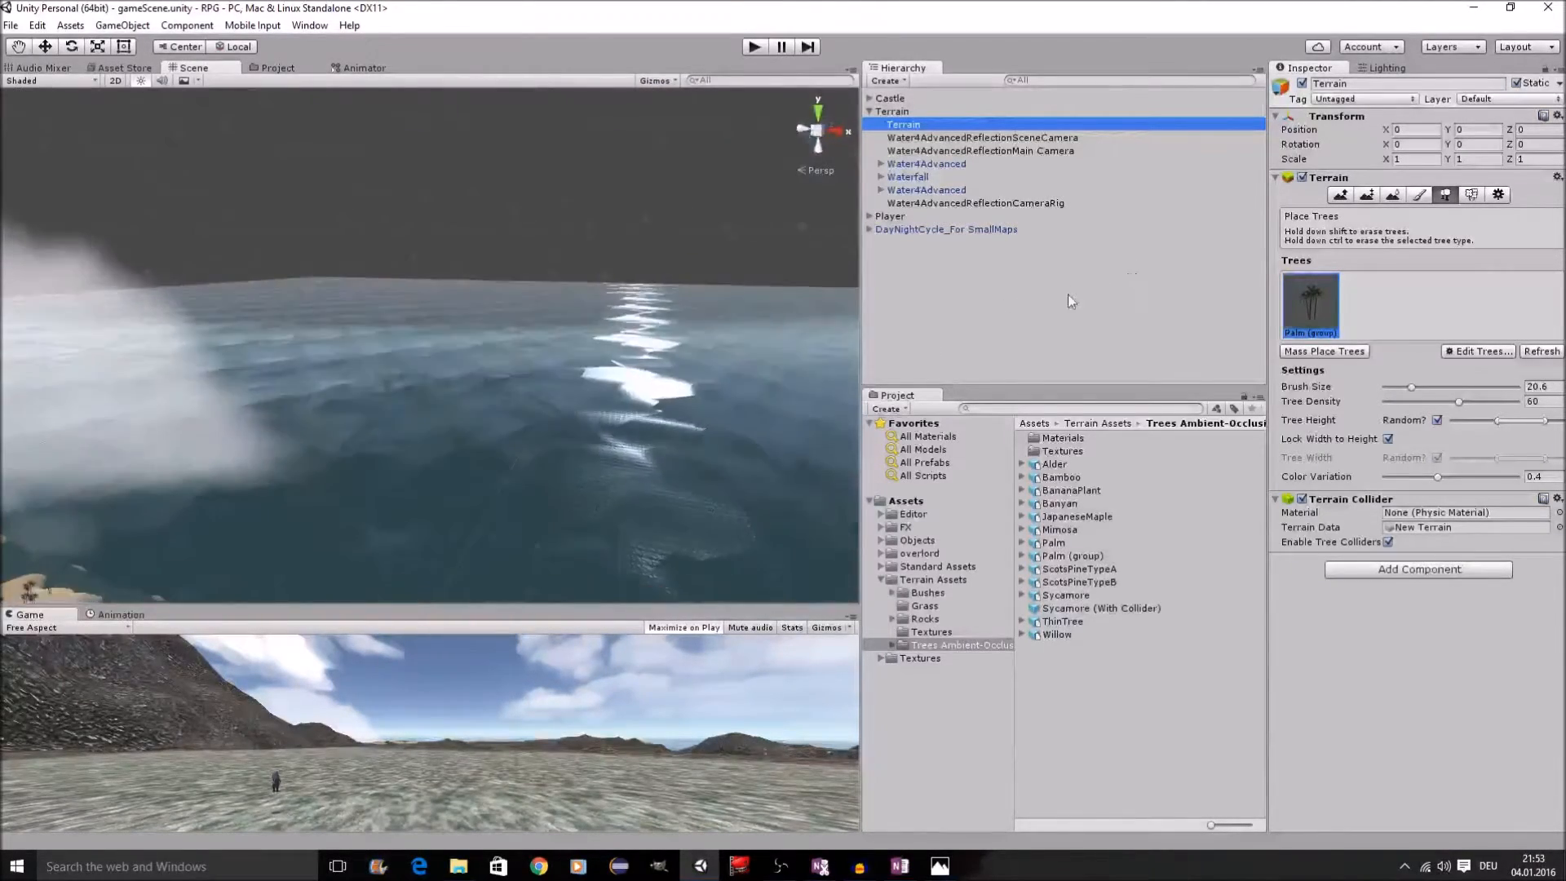
{"action": "scroll", "coordinate": [535, 443], "scroll_direction": "down", "scroll_amount": 6}
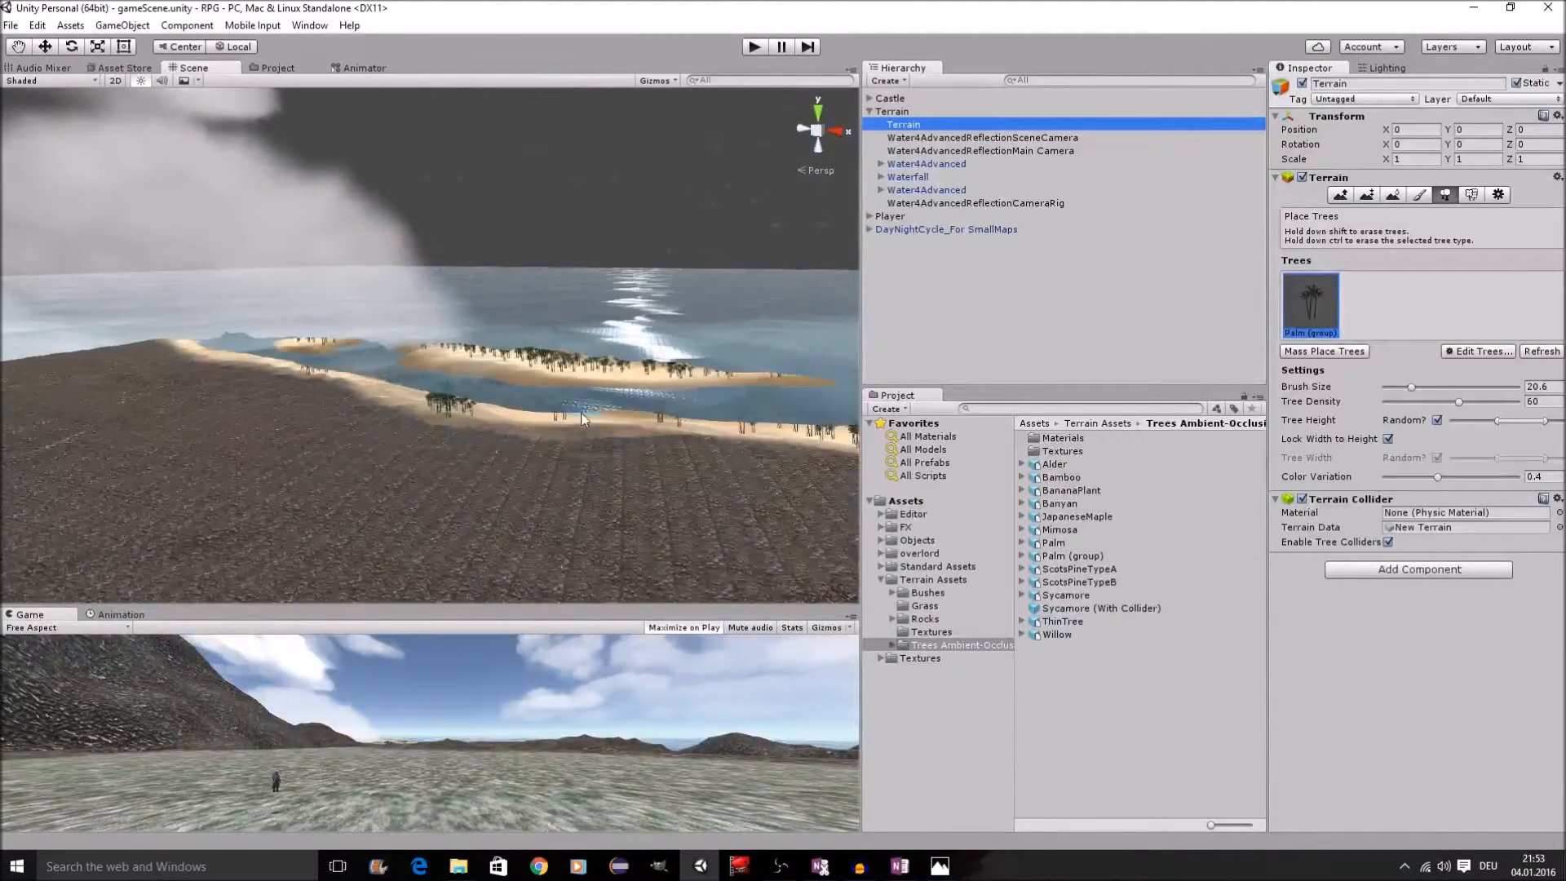
{"action": "scroll", "coordinate": [502, 367], "scroll_direction": "up", "scroll_amount": 8}
{"action": "scroll", "coordinate": [502, 366], "scroll_direction": "up", "scroll_amount": 8}
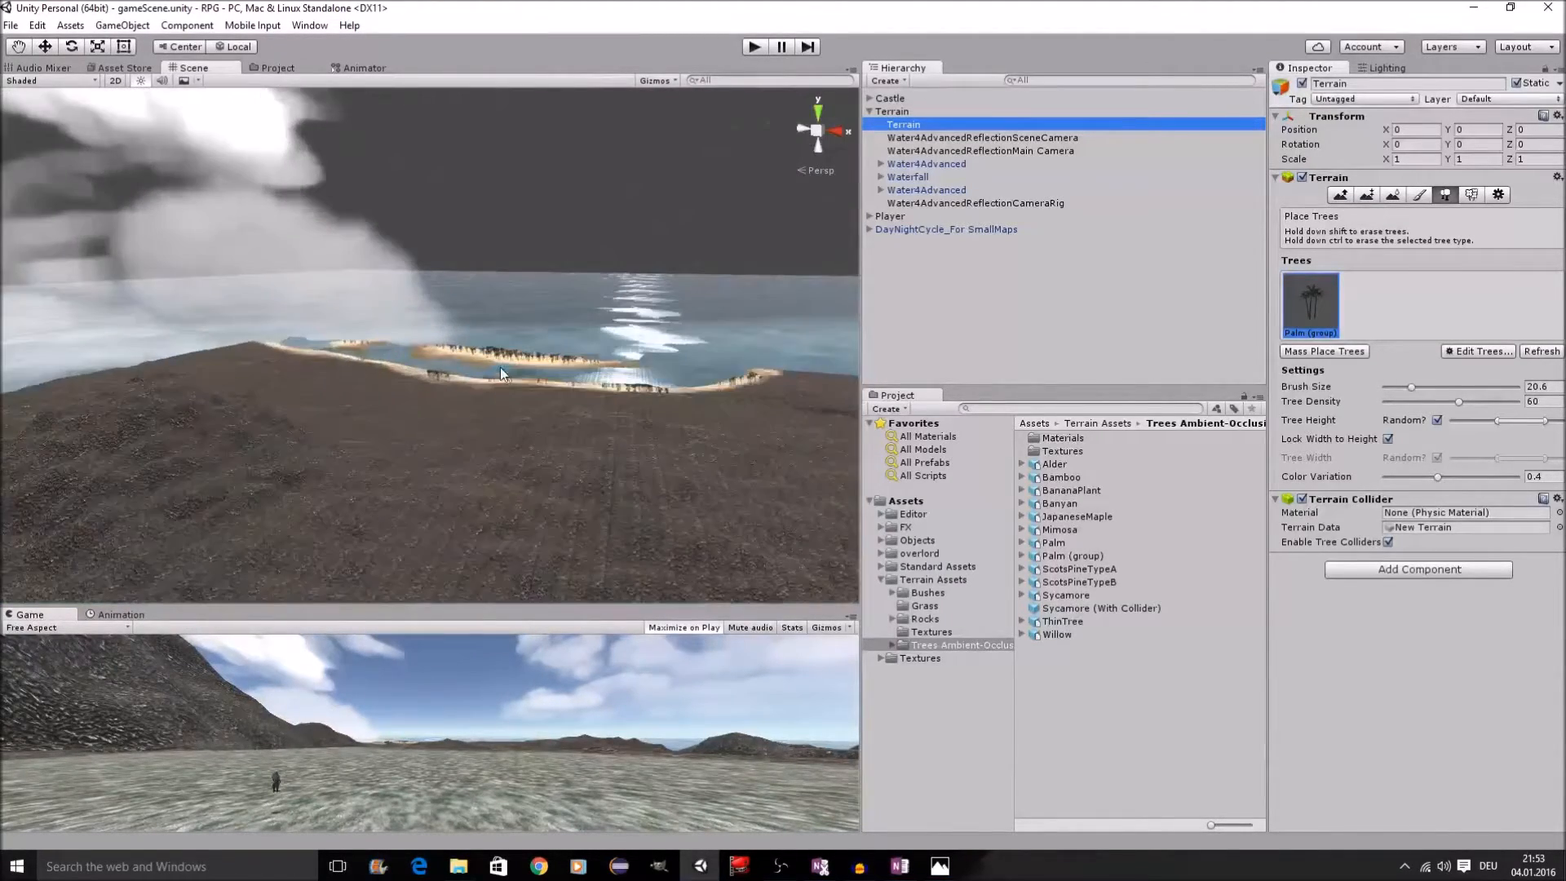
{"action": "scroll", "coordinate": [577, 364], "scroll_direction": "down", "scroll_amount": 6}
{"action": "scroll", "coordinate": [578, 363], "scroll_direction": "up", "scroll_amount": 6}
{"action": "middle_click_drag", "start_coordinate": [576, 365], "coordinate": [555, 369]}
{"action": "scroll", "coordinate": [577, 385], "scroll_direction": "down", "scroll_amount": 10}
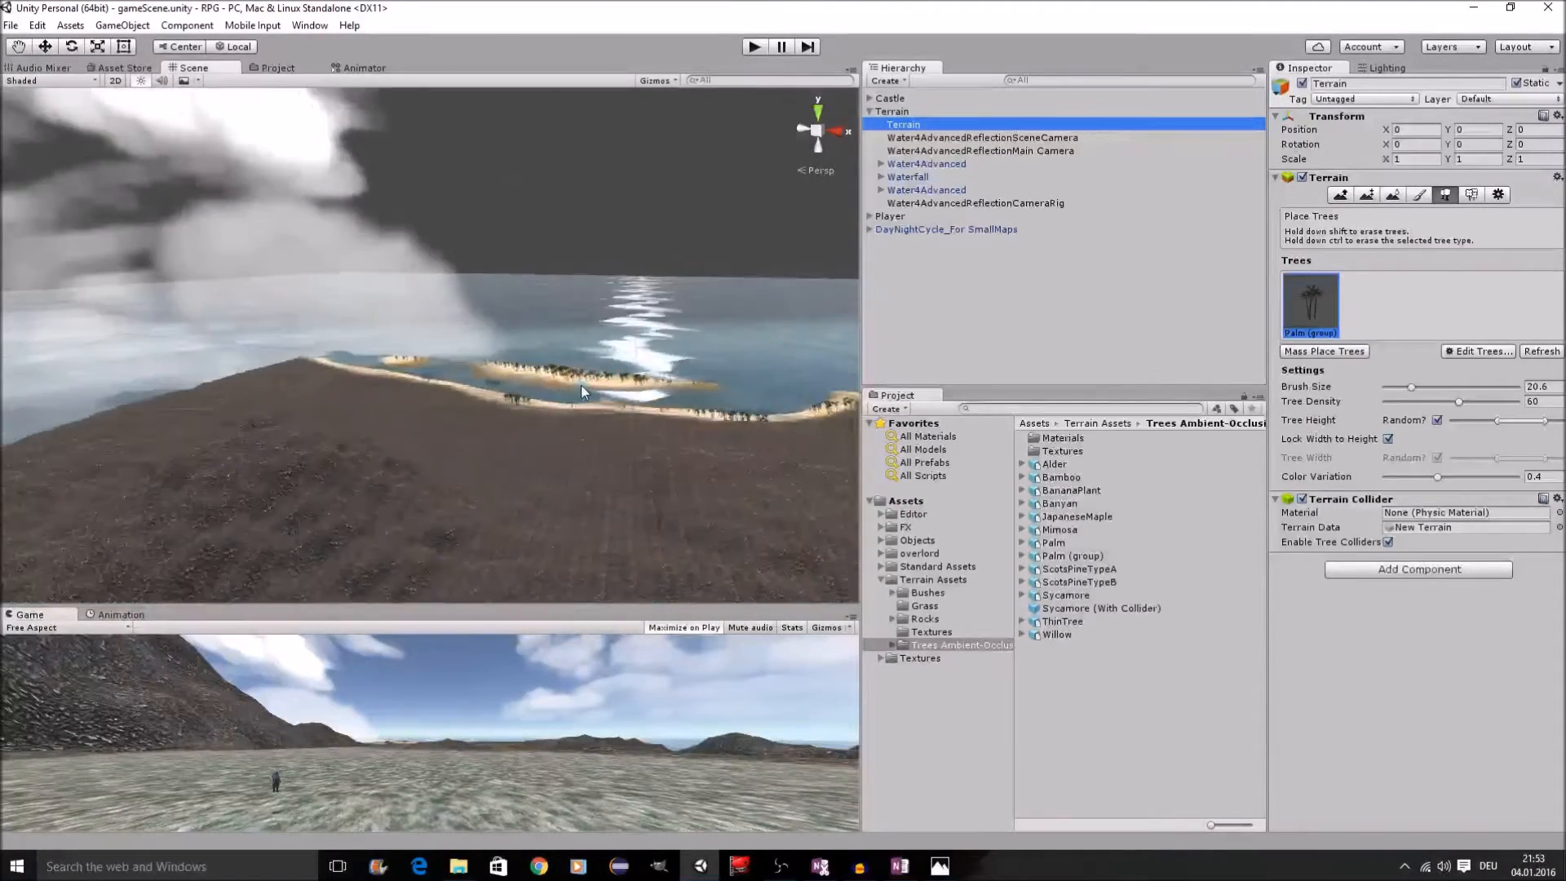
{"action": "scroll", "coordinate": [759, 388], "scroll_direction": "down", "scroll_amount": 4}
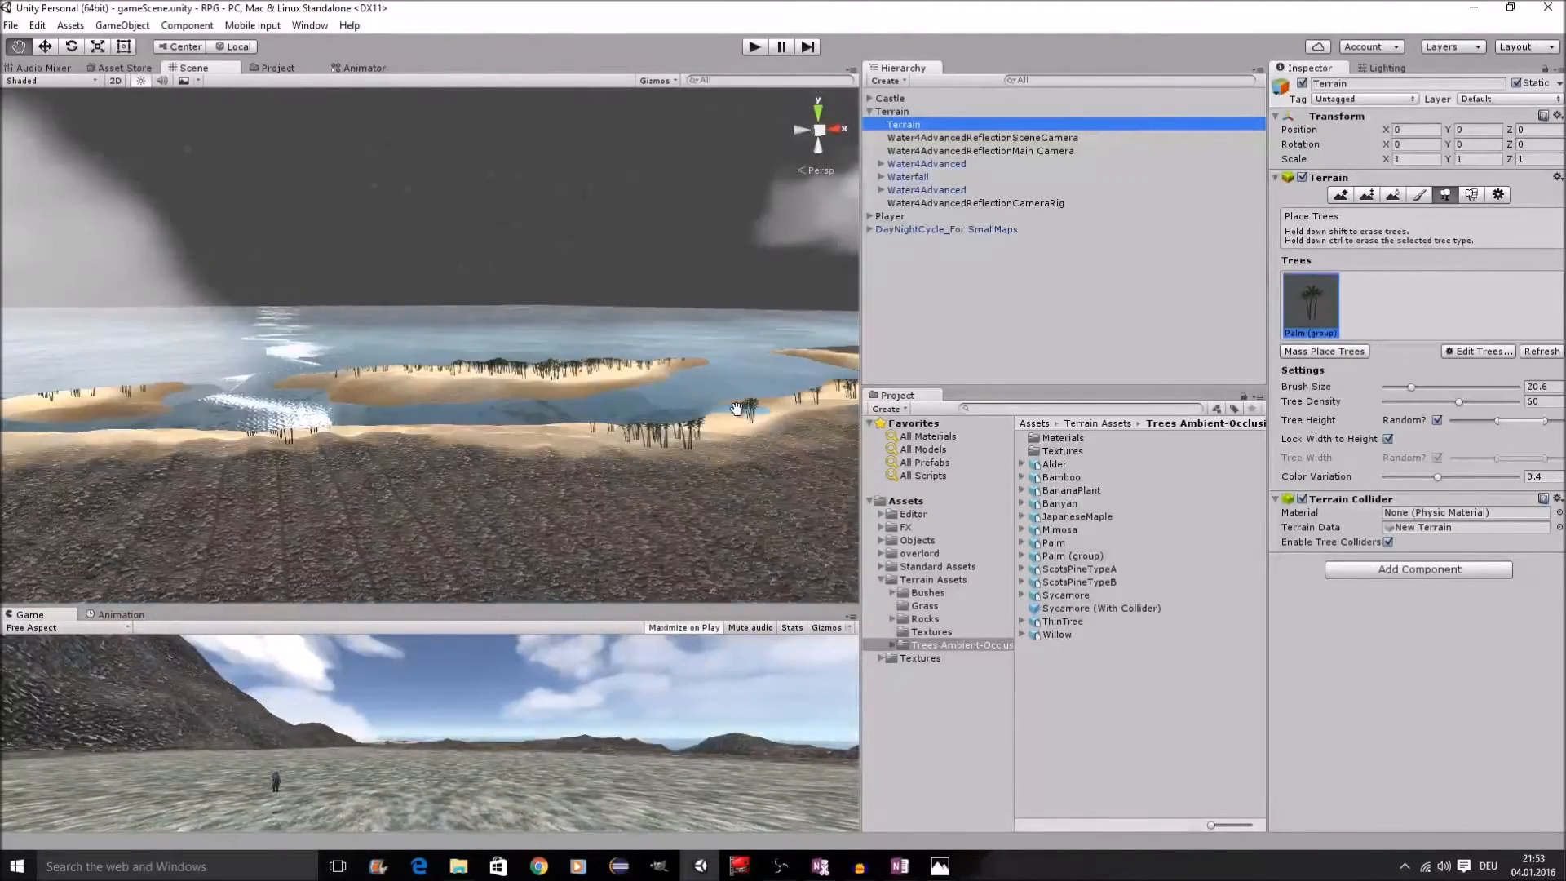
{"action": "middle_click_drag", "start_coordinate": [758, 388], "coordinate": [738, 406]}
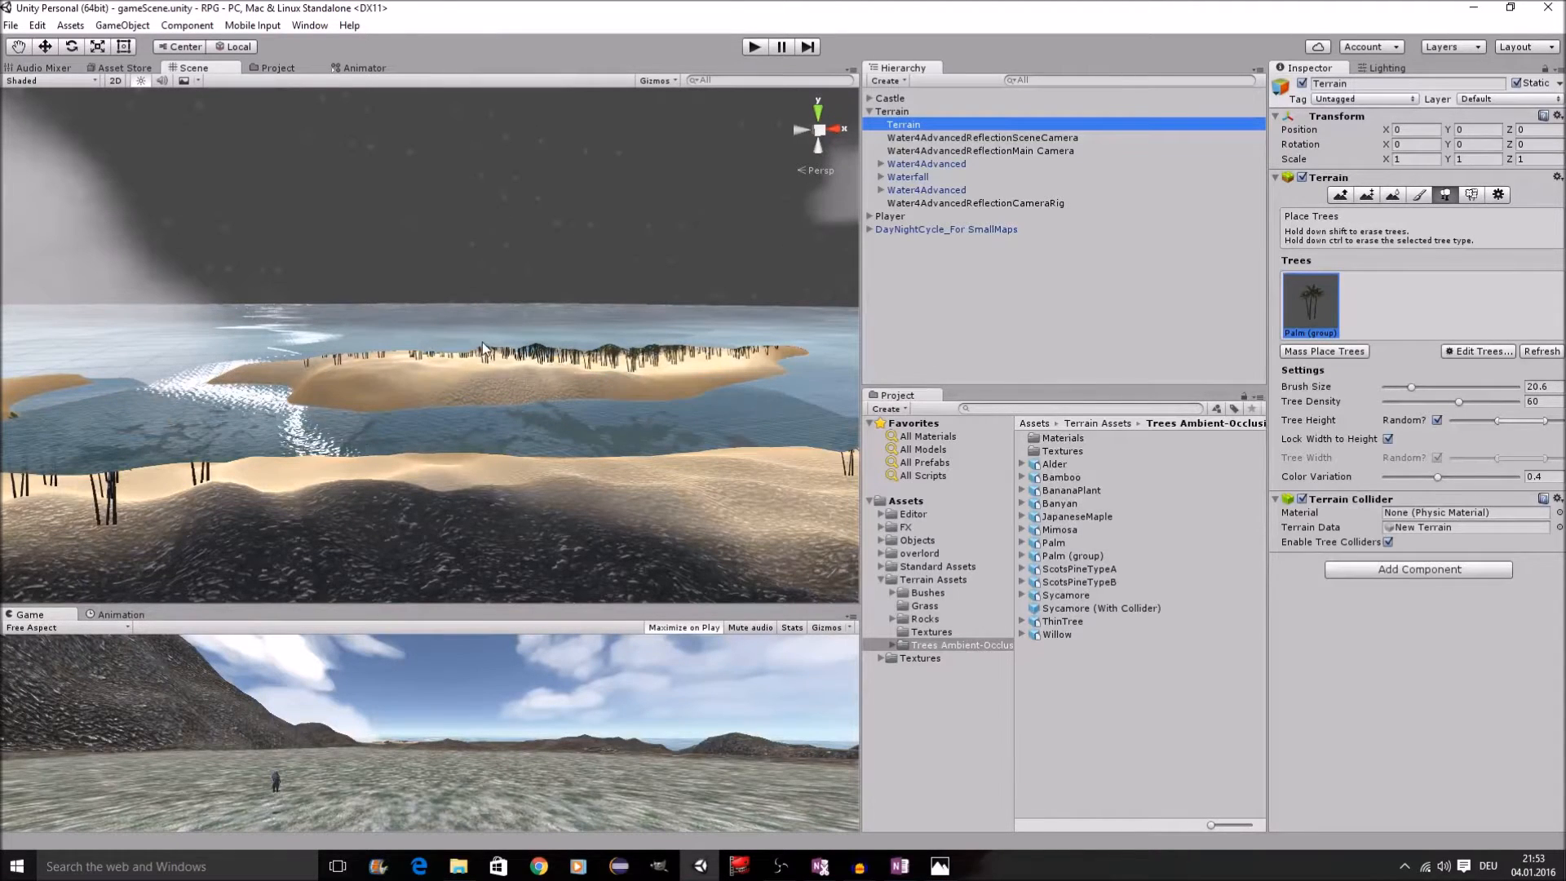
{"action": "scroll", "coordinate": [650, 400], "scroll_direction": "down", "scroll_amount": 3}
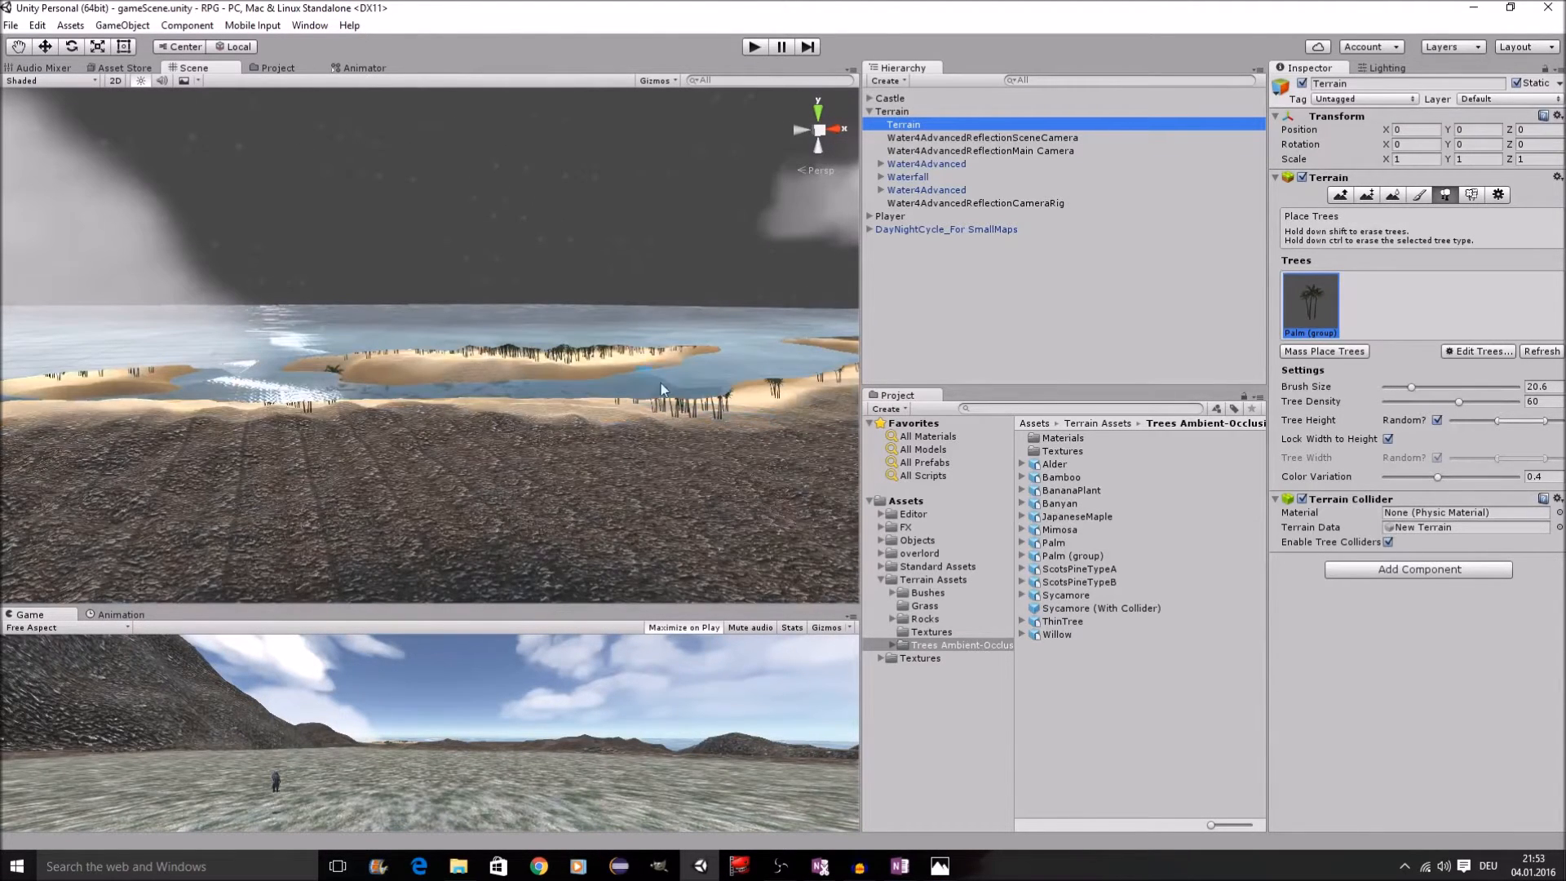
{"action": "scroll", "coordinate": [563, 399], "scroll_direction": "down", "scroll_amount": 3}
{"action": "scroll", "coordinate": [580, 392], "scroll_direction": "up", "scroll_amount": 5}
{"action": "scroll", "coordinate": [583, 390], "scroll_direction": "down", "scroll_amount": 5}
{"action": "right_click_drag", "start_coordinate": [606, 398], "coordinate": [555, 425]}
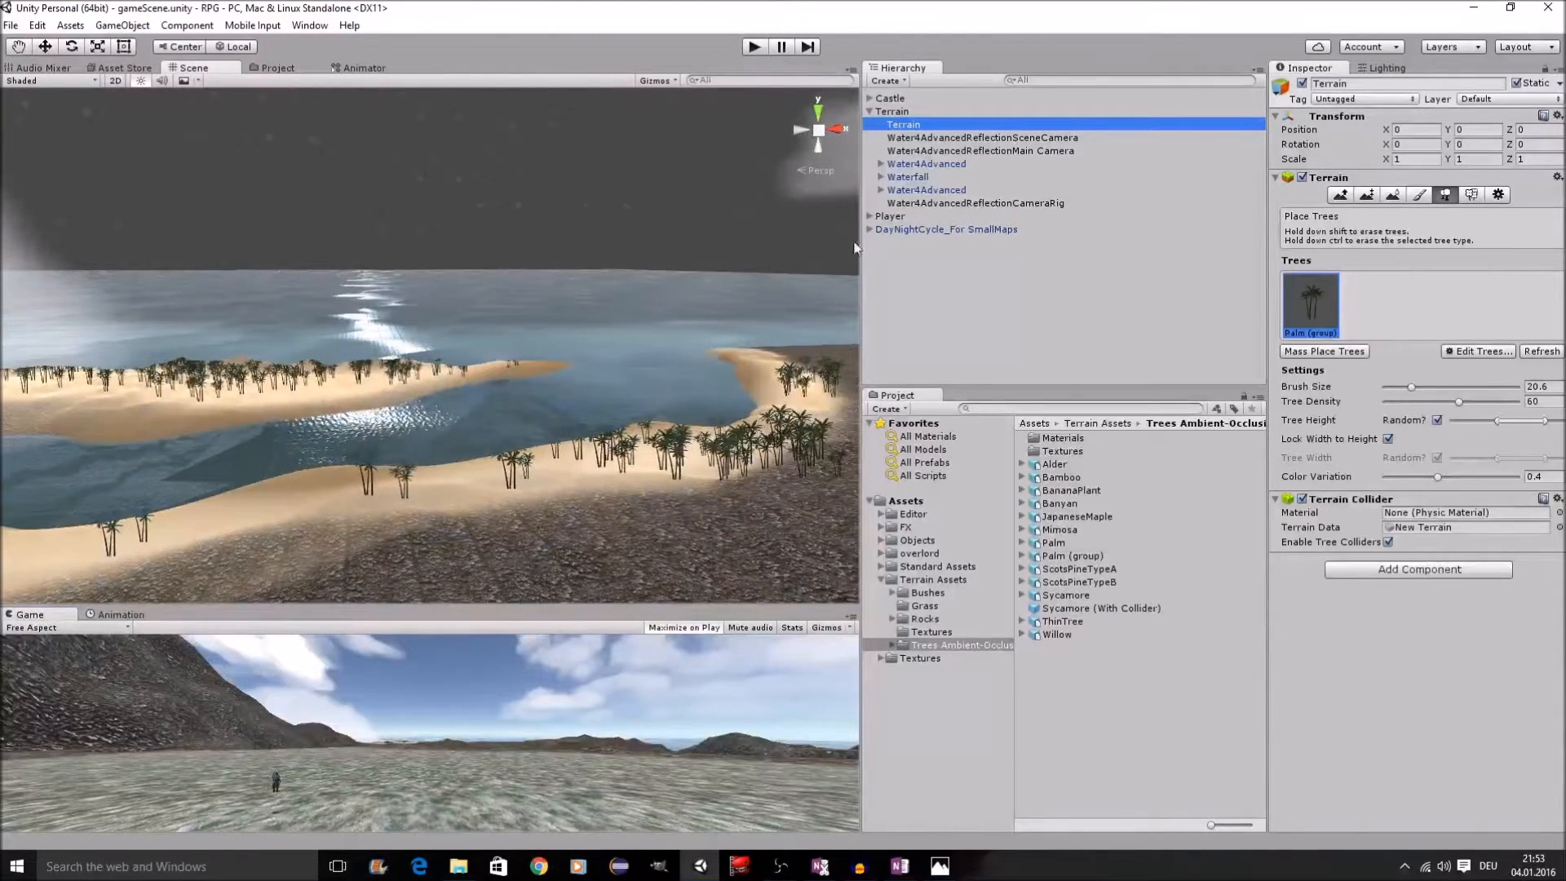
Step: Set the terrain's Billboard Start distance to 500 in the tree and detail object settings
{"action": "left_click", "coordinate": [1497, 197]}
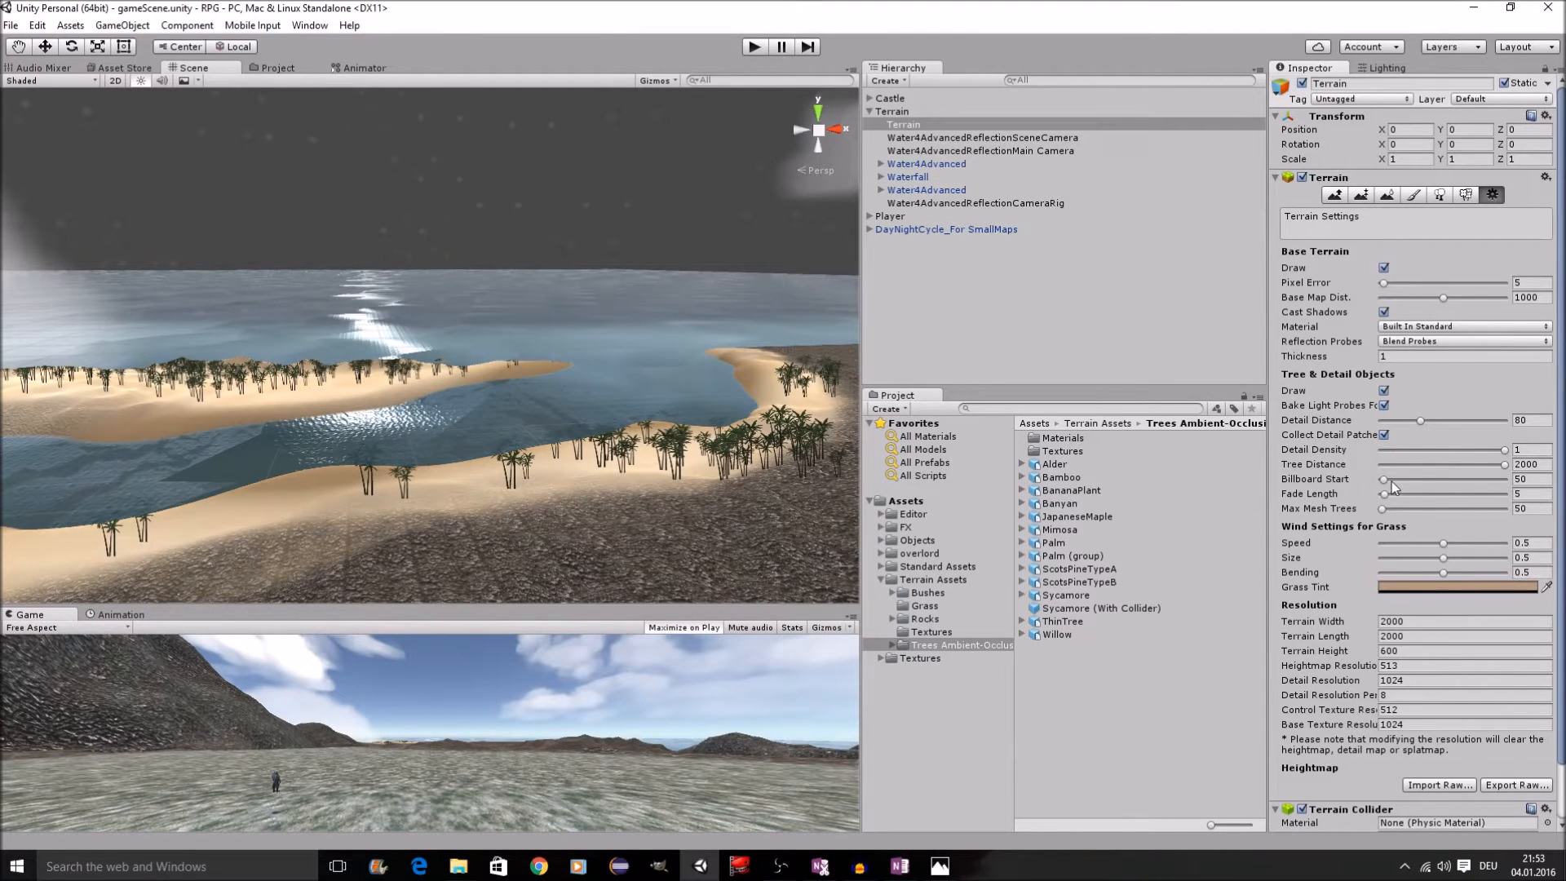
{"action": "left_click_drag", "start_coordinate": [1388, 481], "coordinate": [1421, 482]}
{"action": "key", "text": "BackSpace"}
{"action": "key", "text": "BackSpace"}
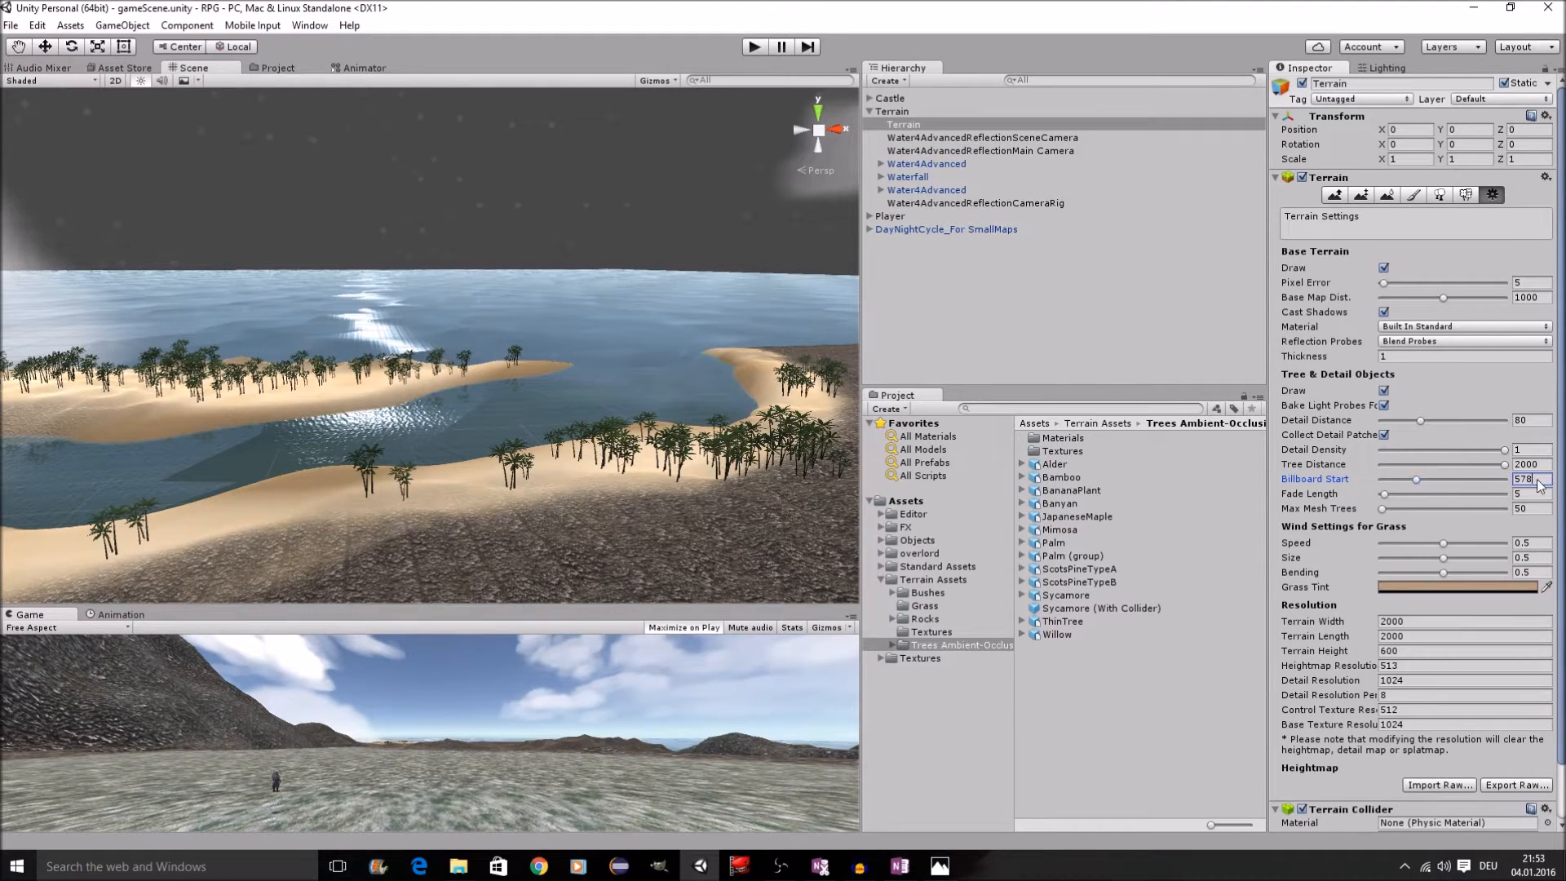
{"action": "type", "text": "00"}
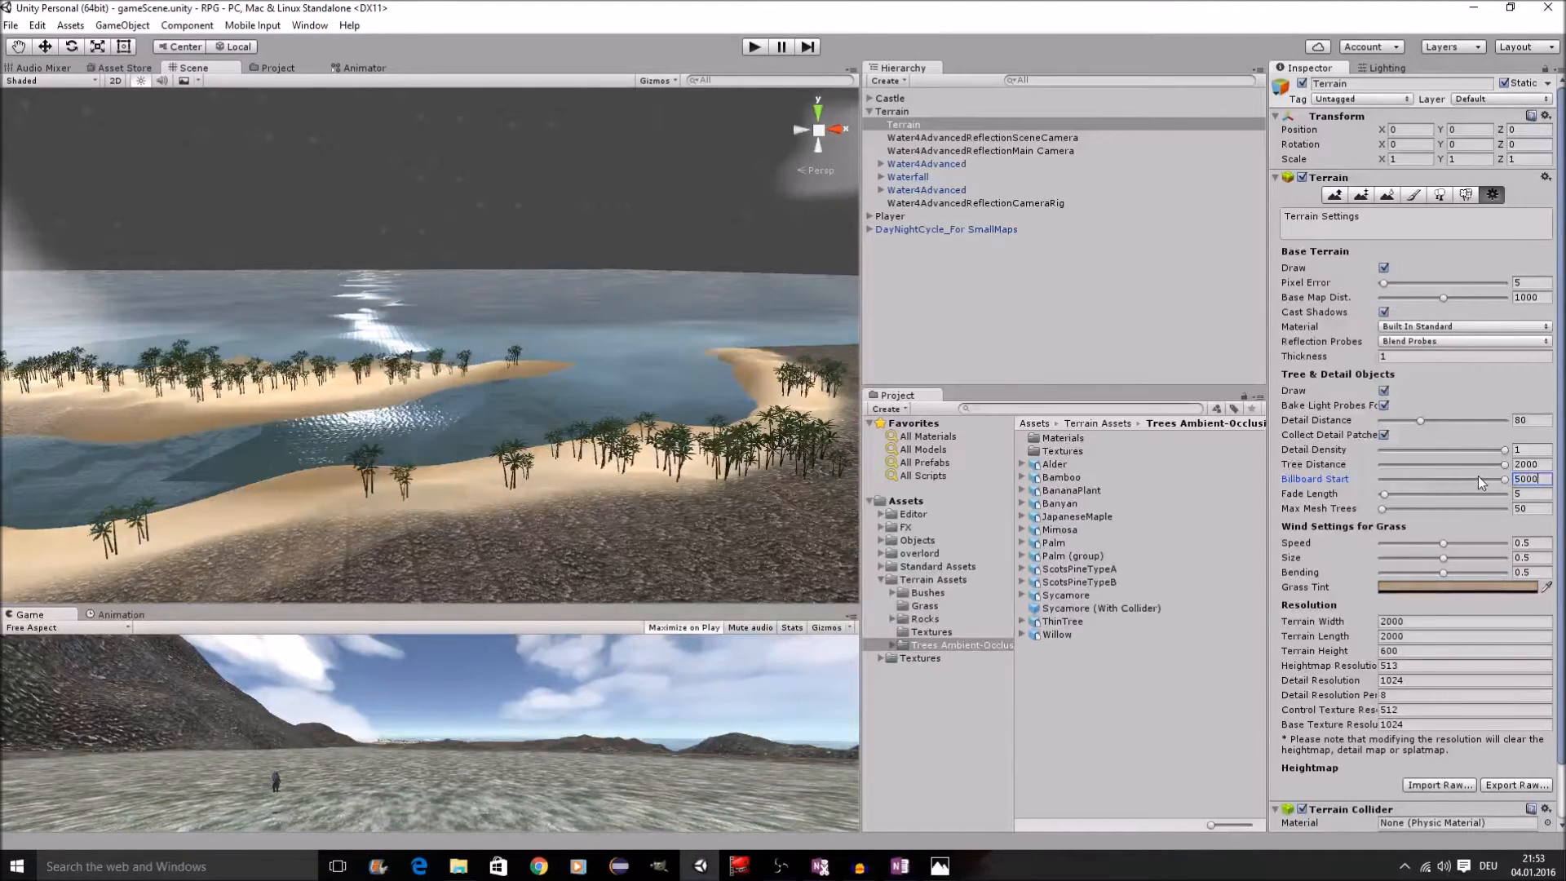
Step: Inspect how the palms on the mainland beach and the islands render up close and from far away
{"action": "middle_click_drag", "start_coordinate": [606, 383], "coordinate": [536, 380]}
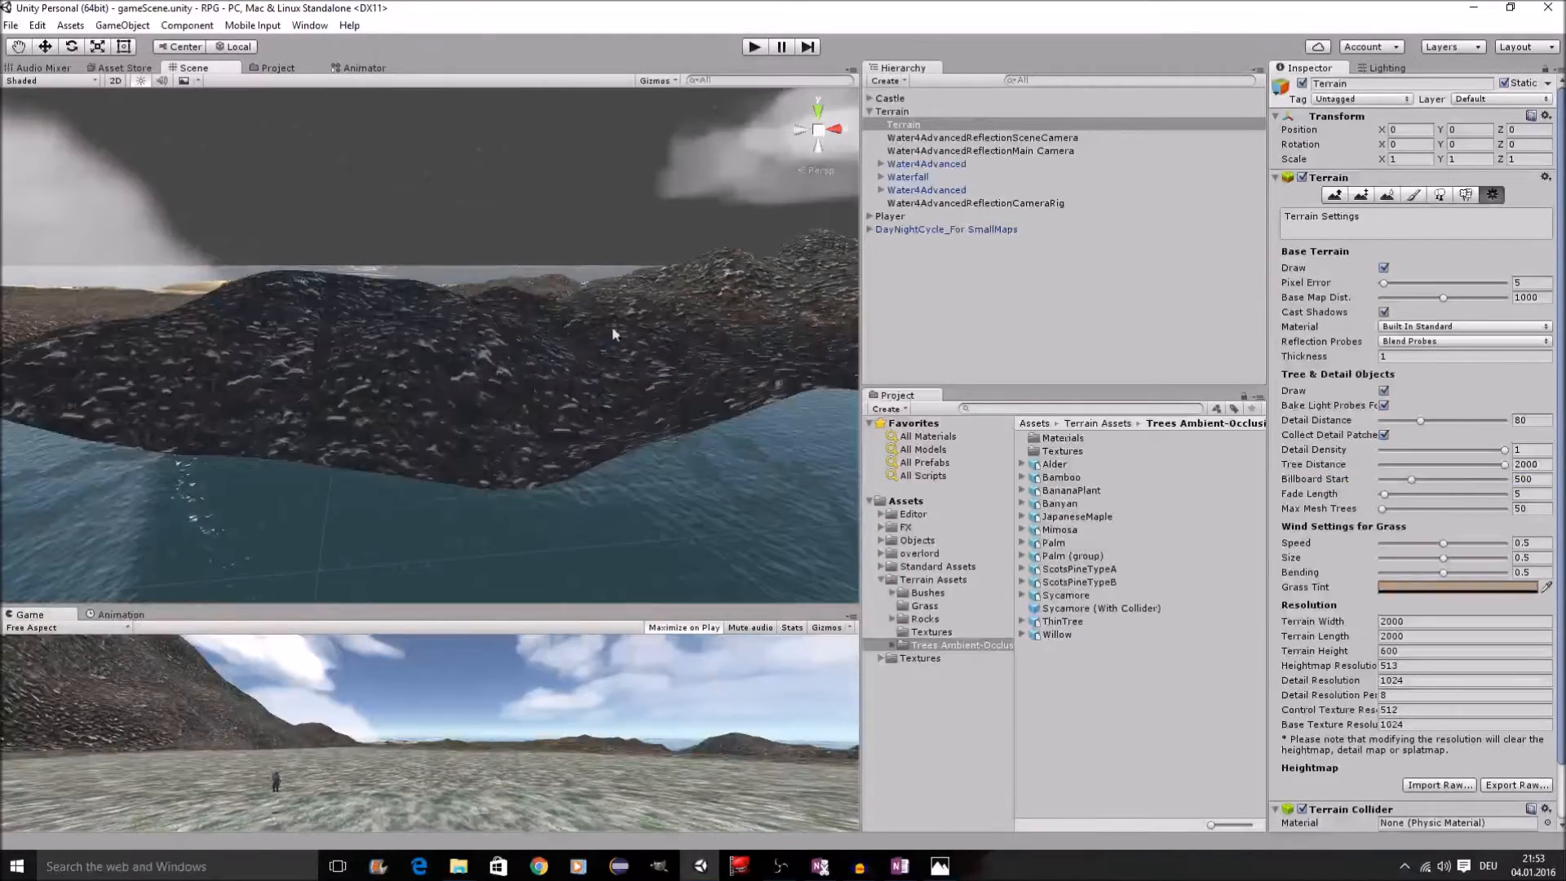
{"action": "scroll", "coordinate": [530, 338], "scroll_direction": "up", "scroll_amount": 6}
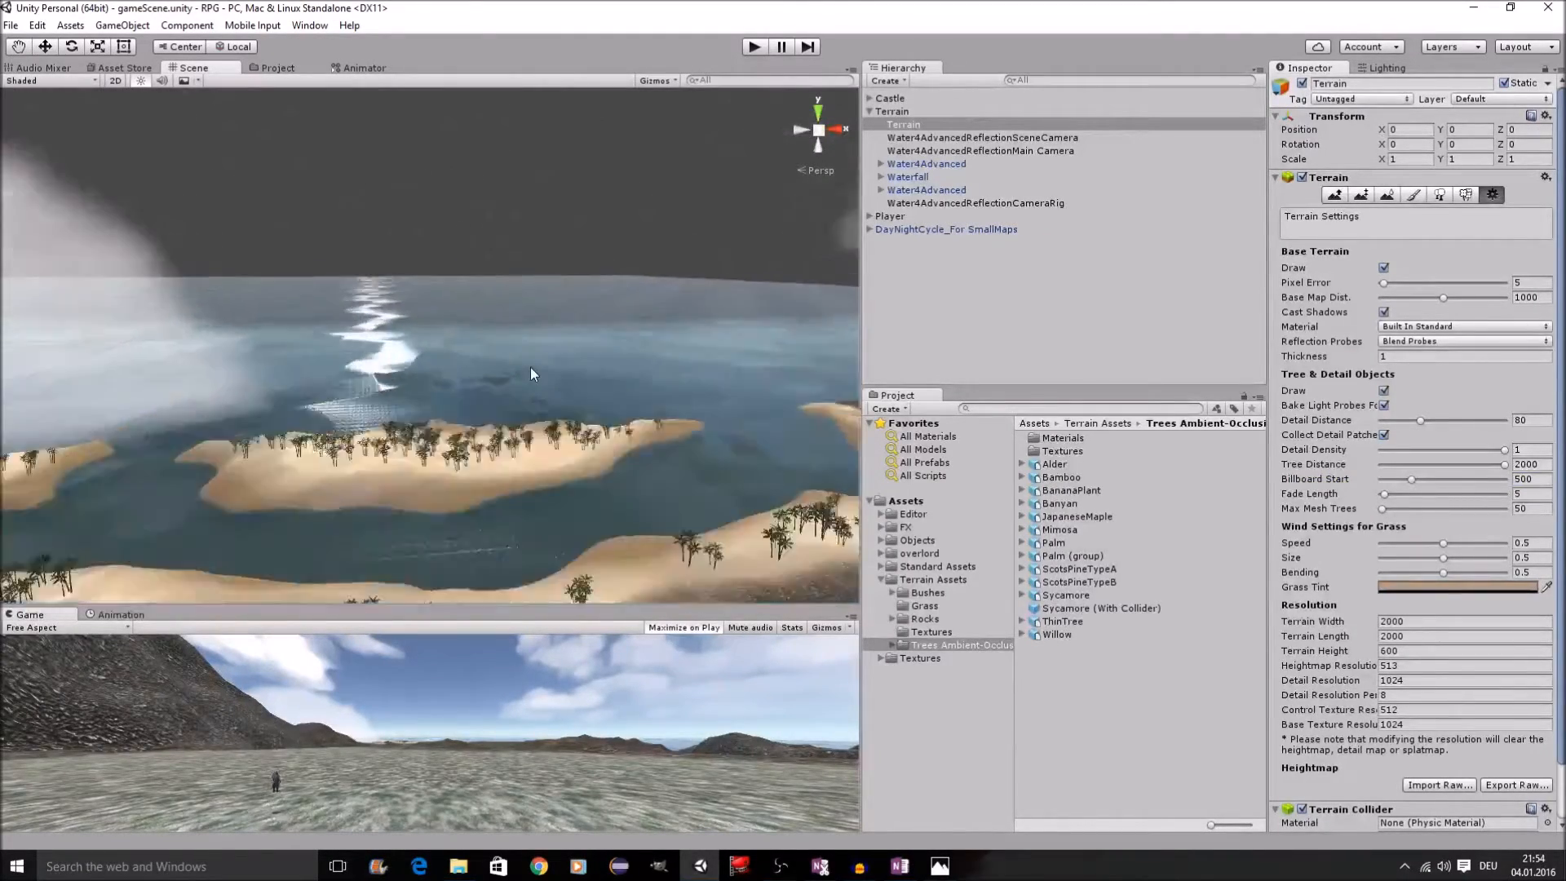
{"action": "scroll", "coordinate": [530, 367], "scroll_direction": "up", "scroll_amount": 3}
{"action": "mouse_move", "coordinate": [647, 426]}
{"action": "middle_mouse_down"}
{"action": "mouse_move", "coordinate": [645, 411]}
{"action": "mouse_move", "coordinate": [623, 428]}
{"action": "mouse_move", "coordinate": [668, 437]}
{"action": "middle_mouse_up"}
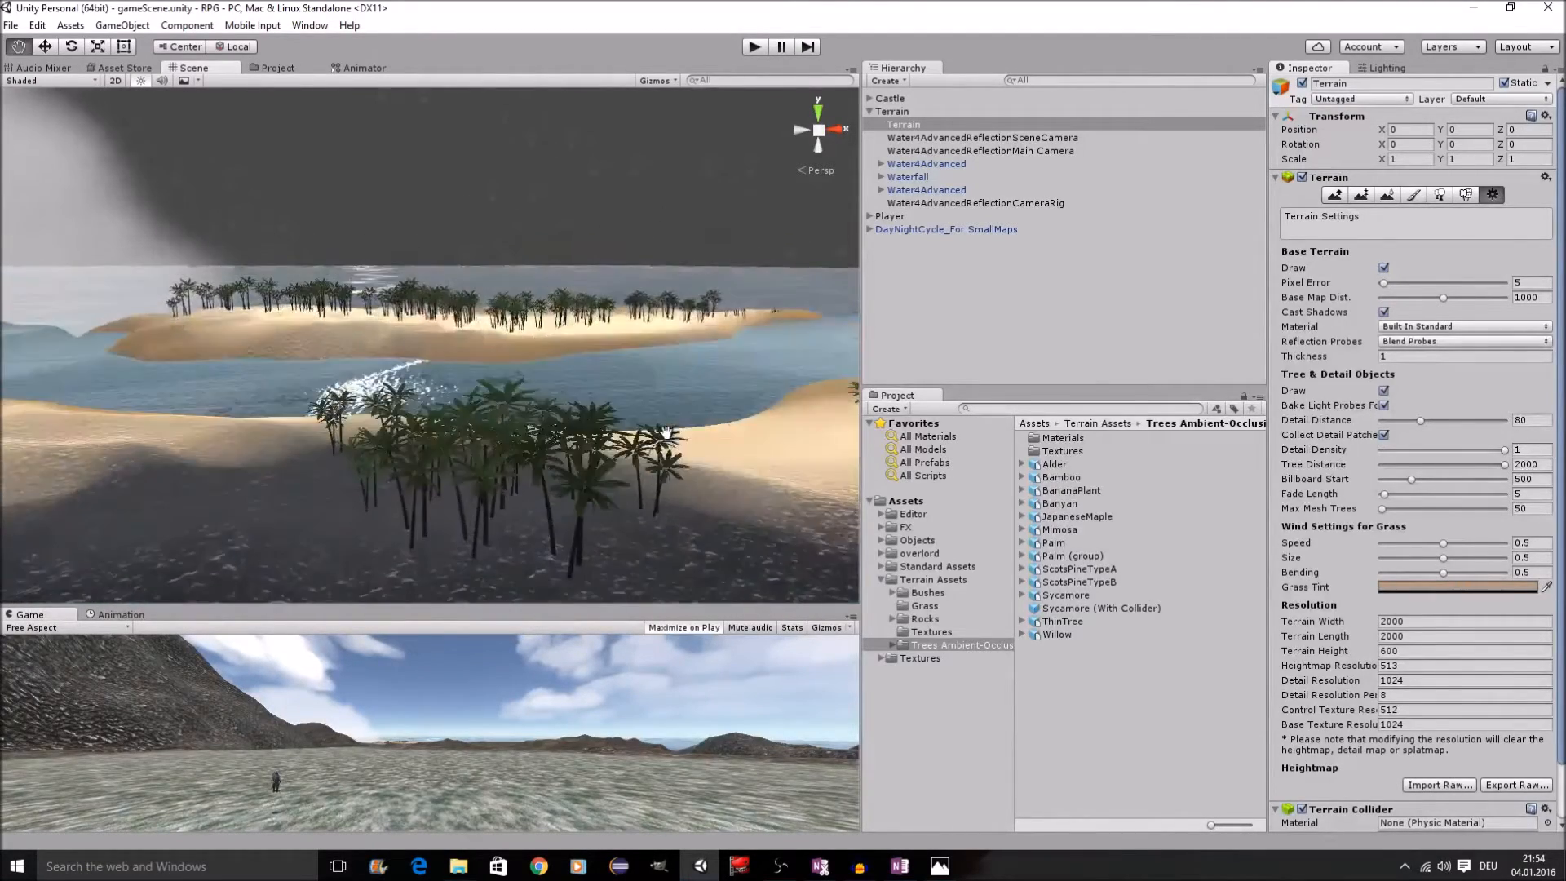
{"action": "scroll", "coordinate": [668, 437], "scroll_direction": "down", "scroll_amount": 3}
{"action": "scroll", "coordinate": [799, 356], "scroll_direction": "up", "scroll_amount": 3}
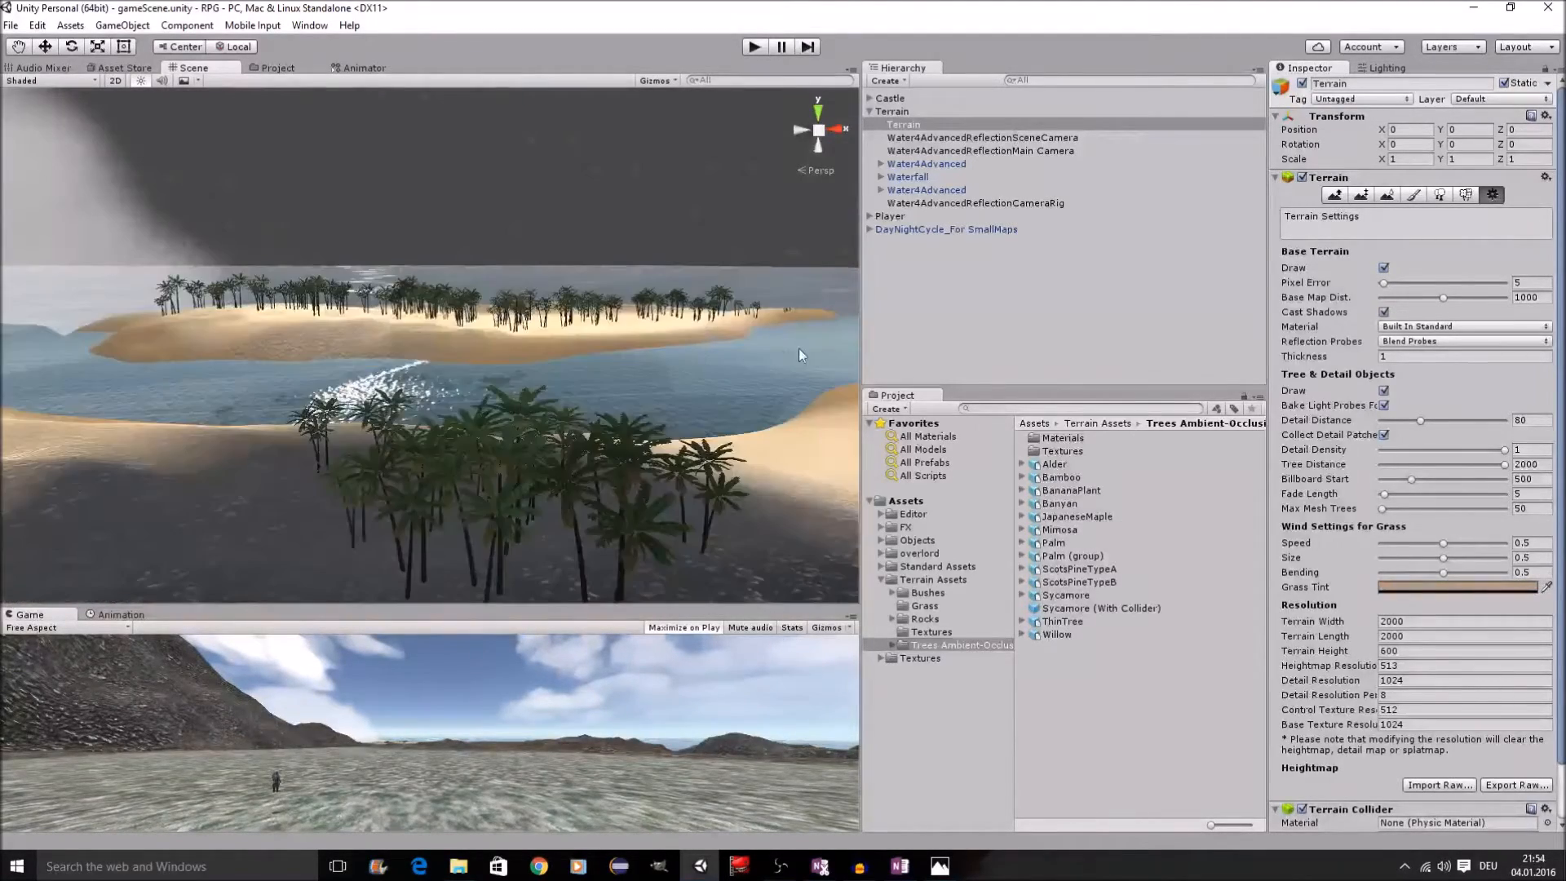
{"action": "scroll", "coordinate": [640, 364], "scroll_direction": "down", "scroll_amount": 3}
{"action": "scroll", "coordinate": [635, 380], "scroll_direction": "up", "scroll_amount": 1}
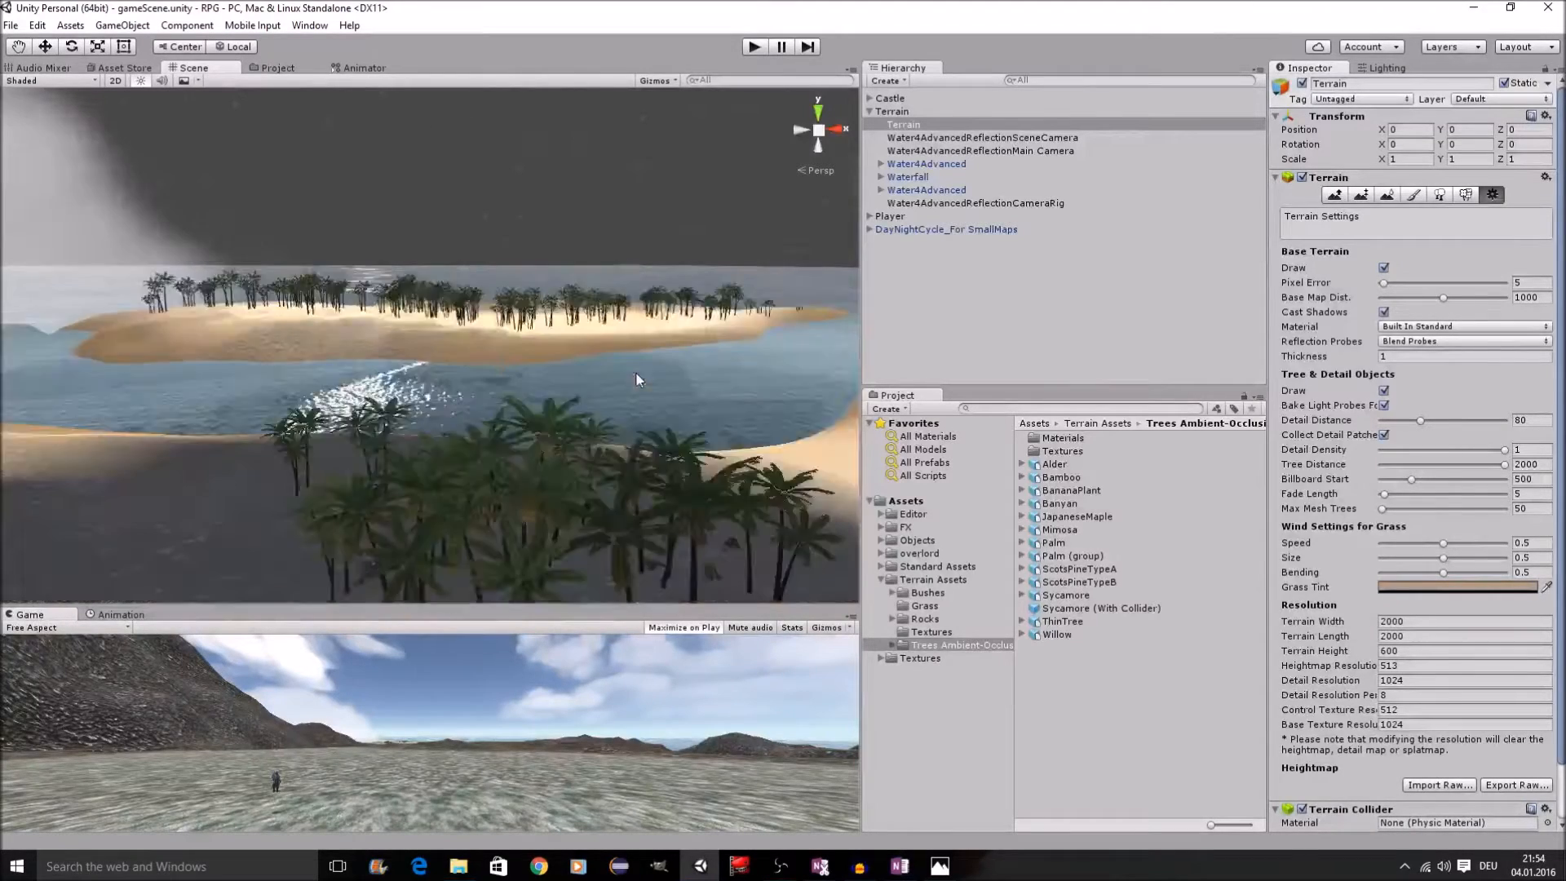
{"action": "scroll", "coordinate": [641, 380], "scroll_direction": "up", "scroll_amount": 5}
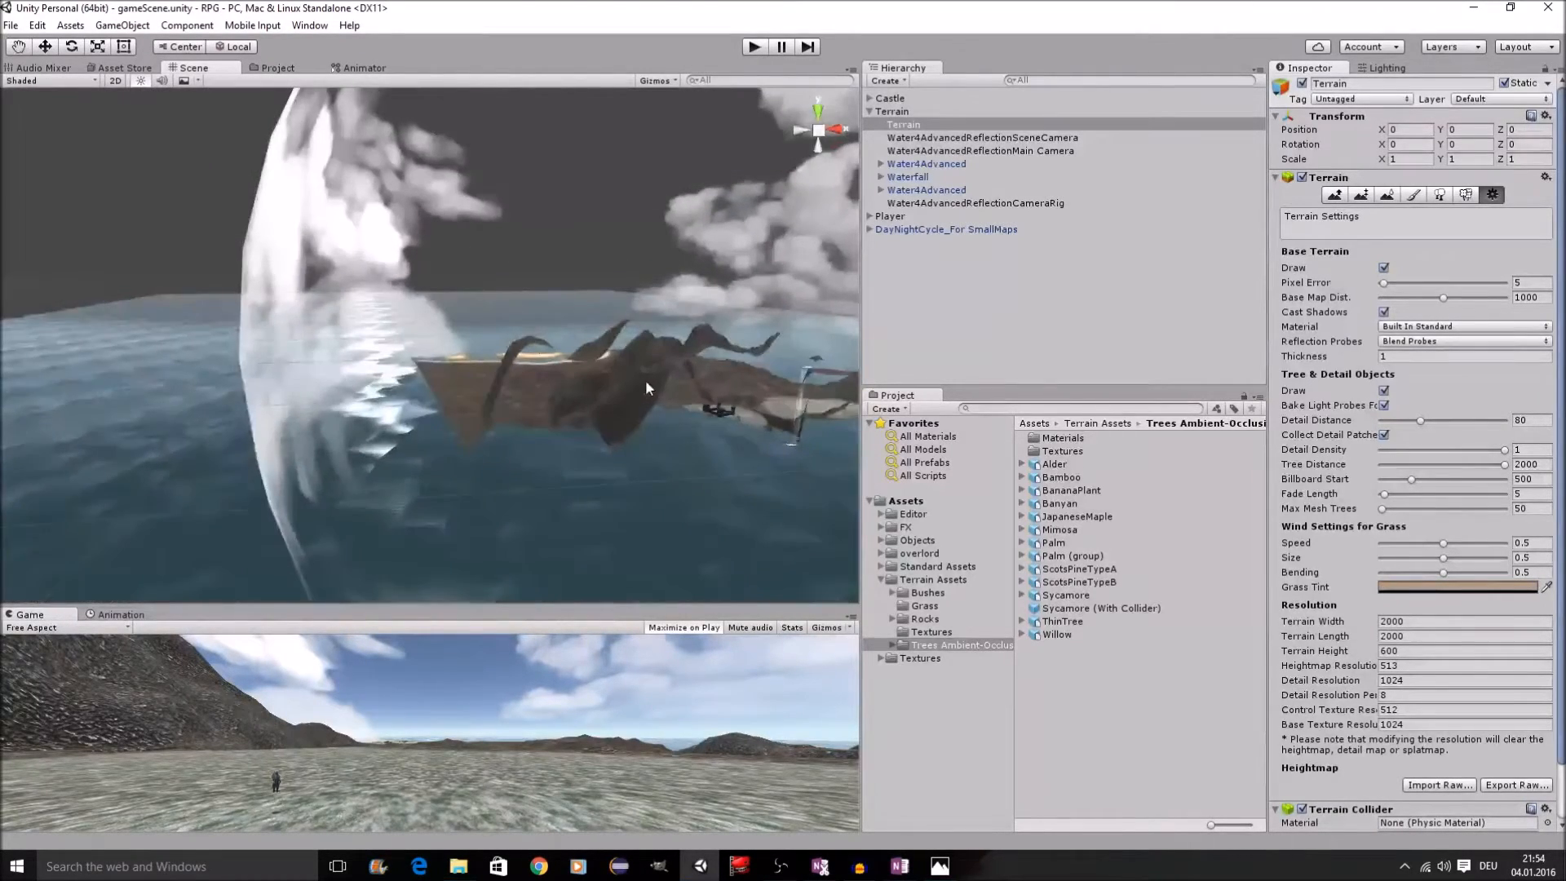
{"action": "scroll", "coordinate": [688, 378], "scroll_direction": "up", "scroll_amount": 3}
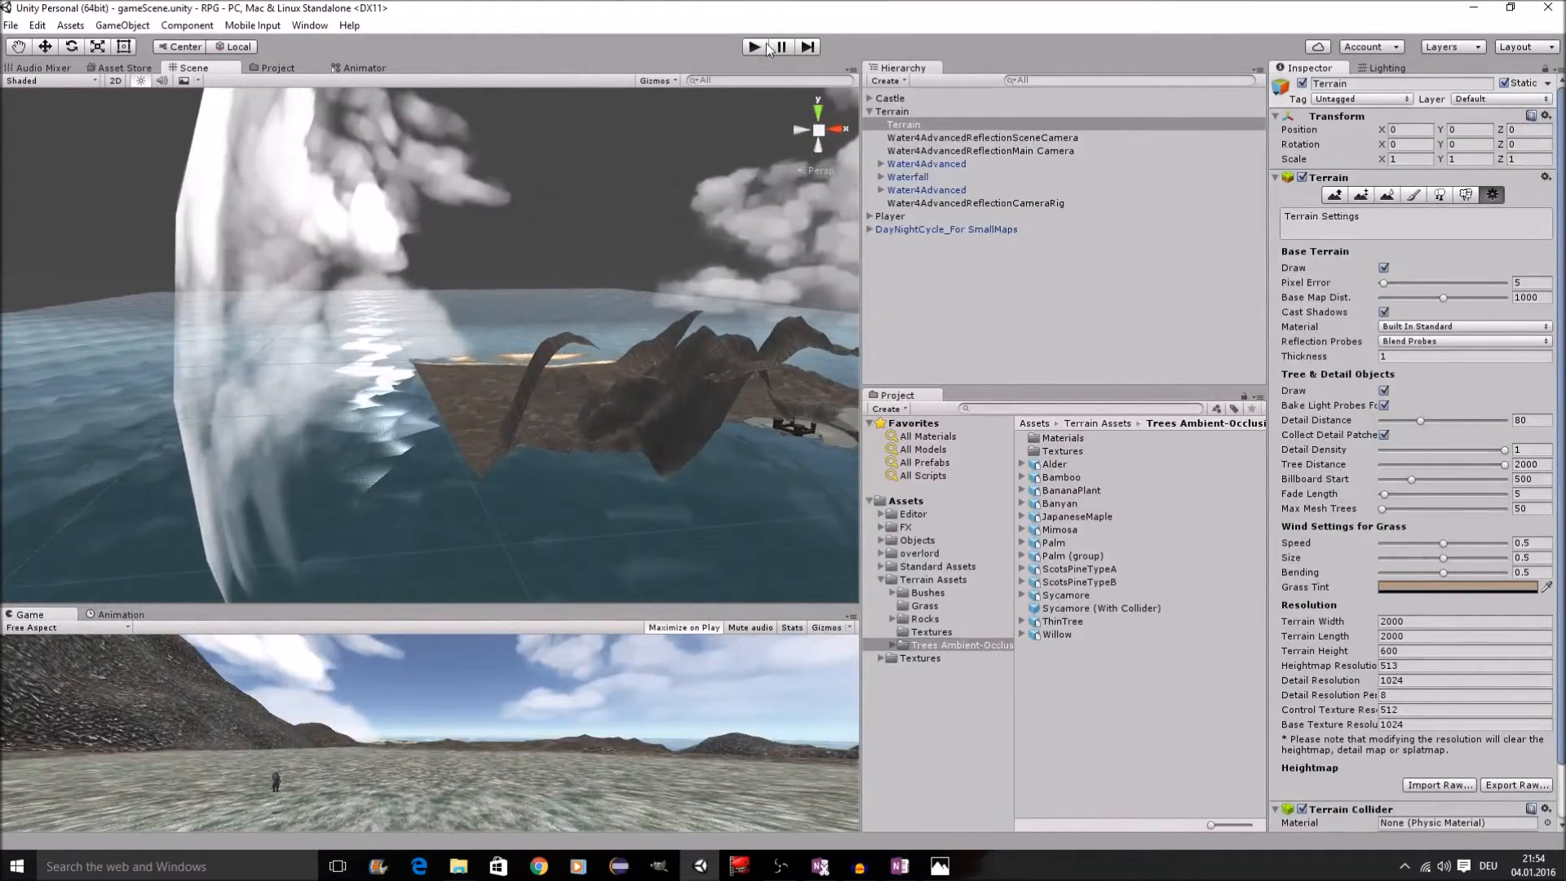
Step: Play-test the scene by running the character over the rocky hills towards the palm-lined shore, and end the test
{"action": "left_click", "coordinate": [755, 47]}
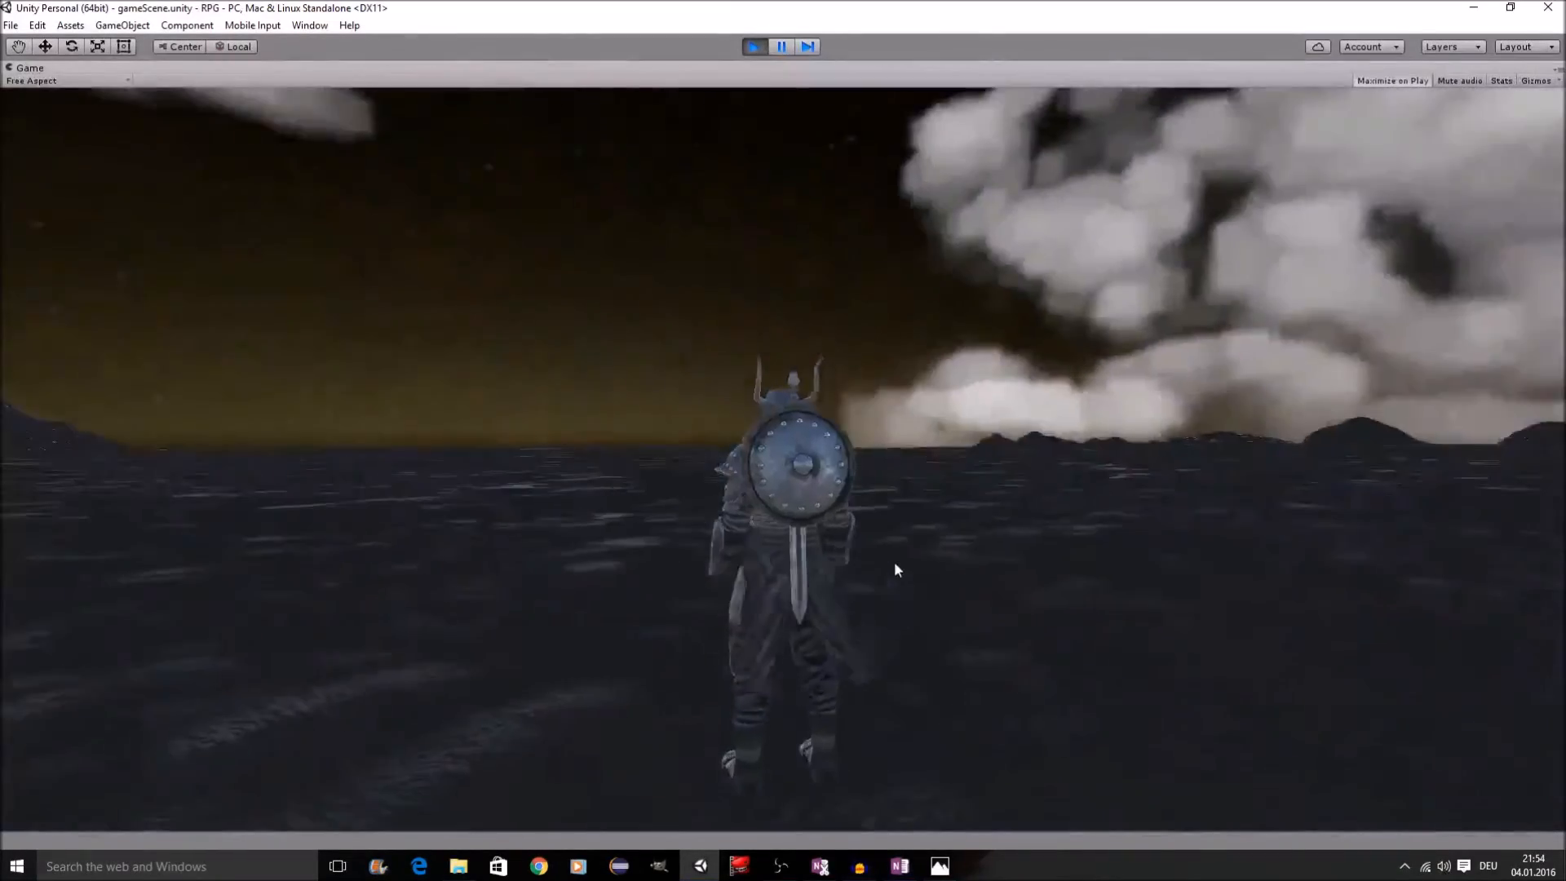
{"action": "key", "text": "w"}
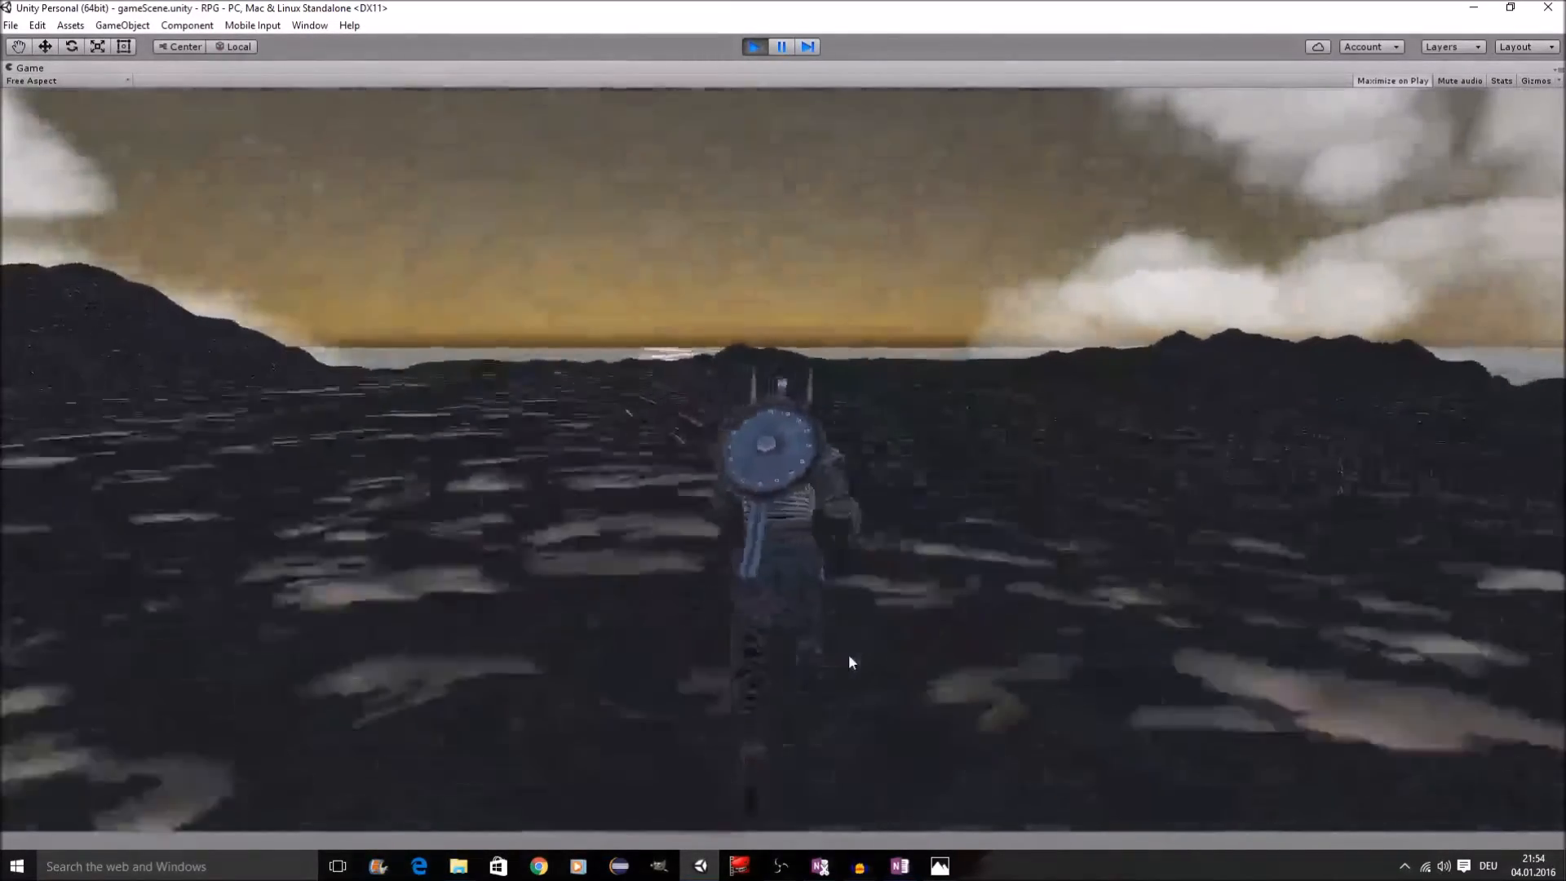
{"action": "key", "text": "w"}
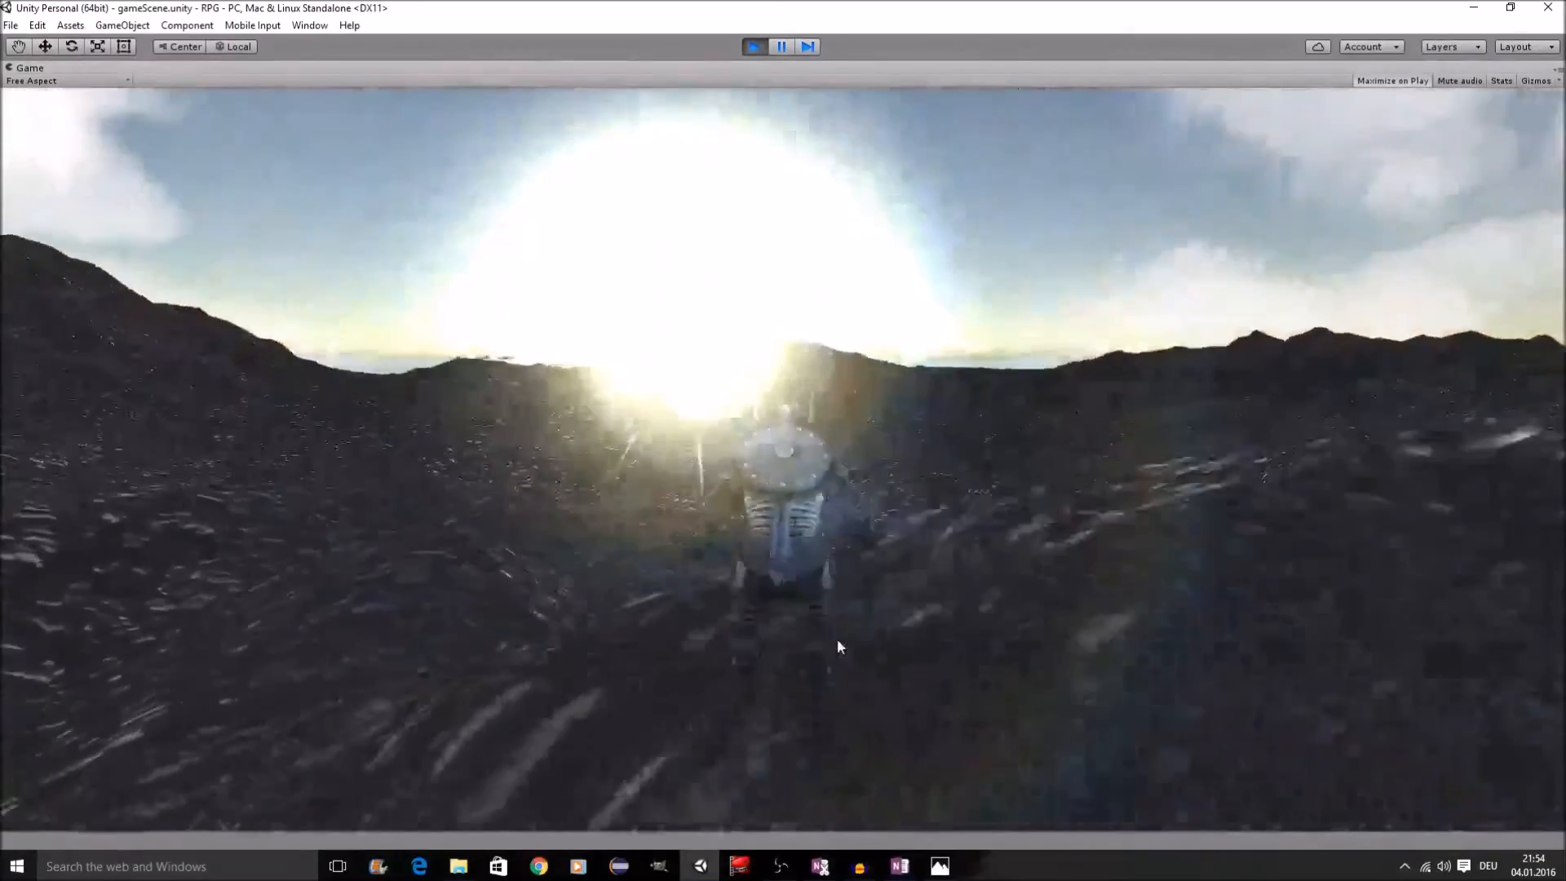
{"action": "key", "text": "w"}
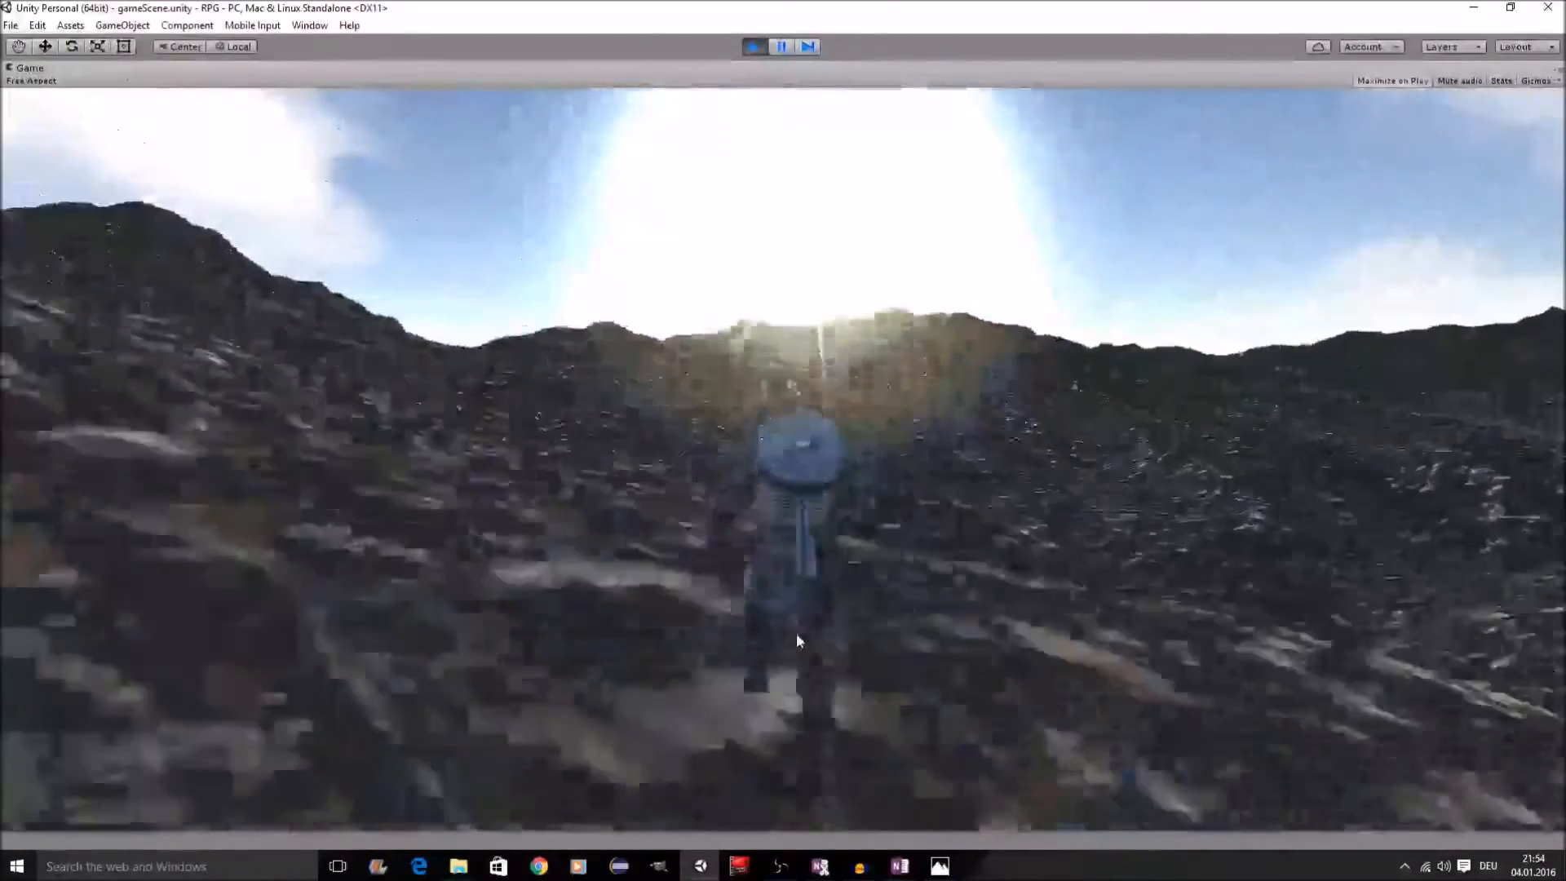
{"action": "key", "text": "w"}
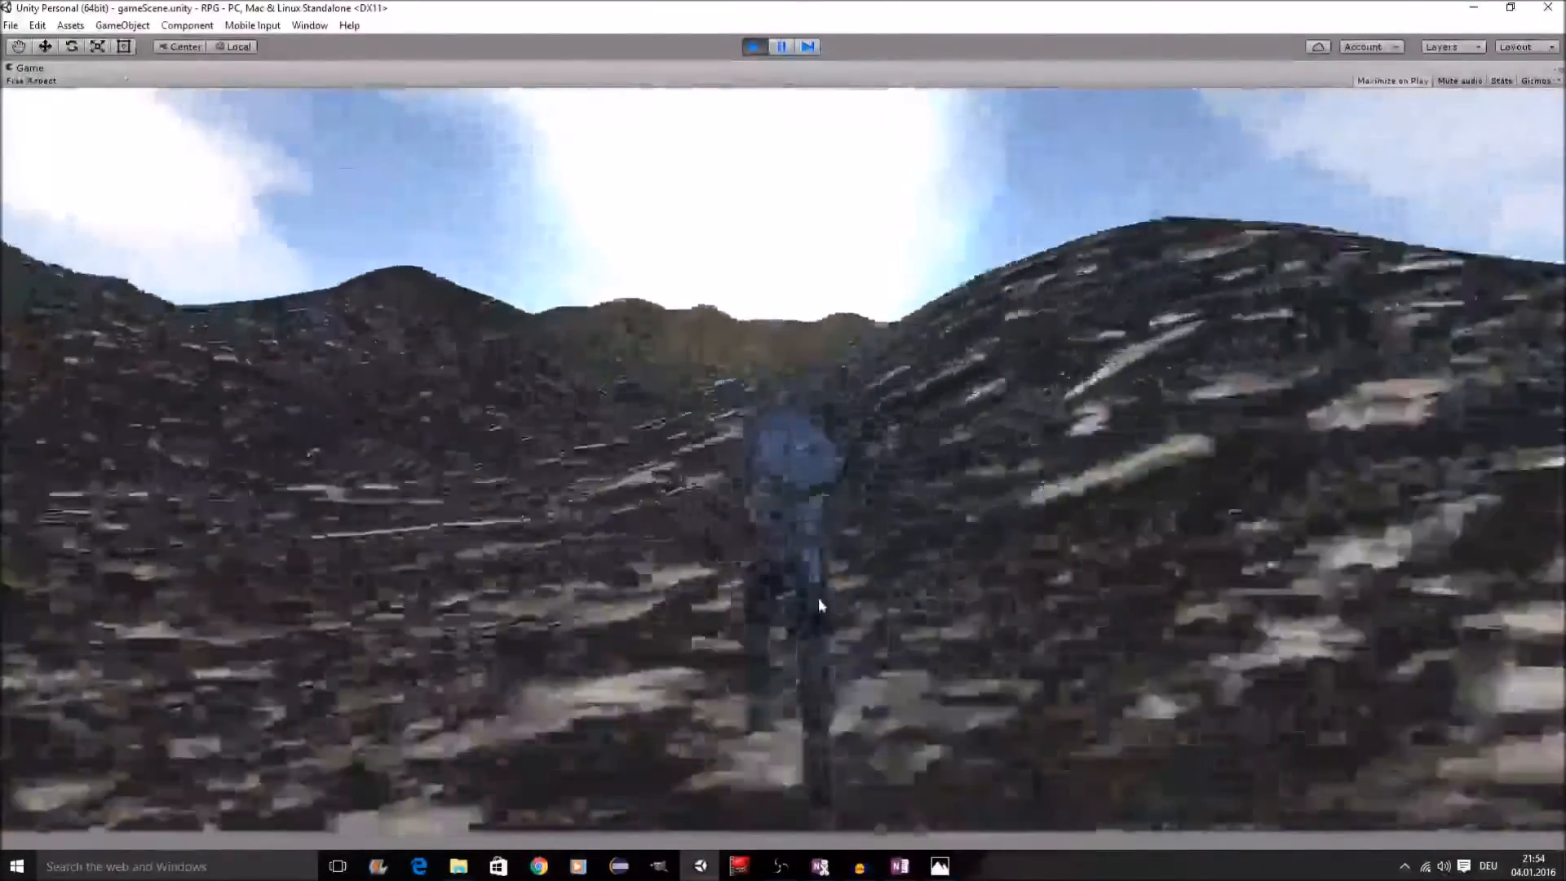
{"action": "key", "text": "w"}
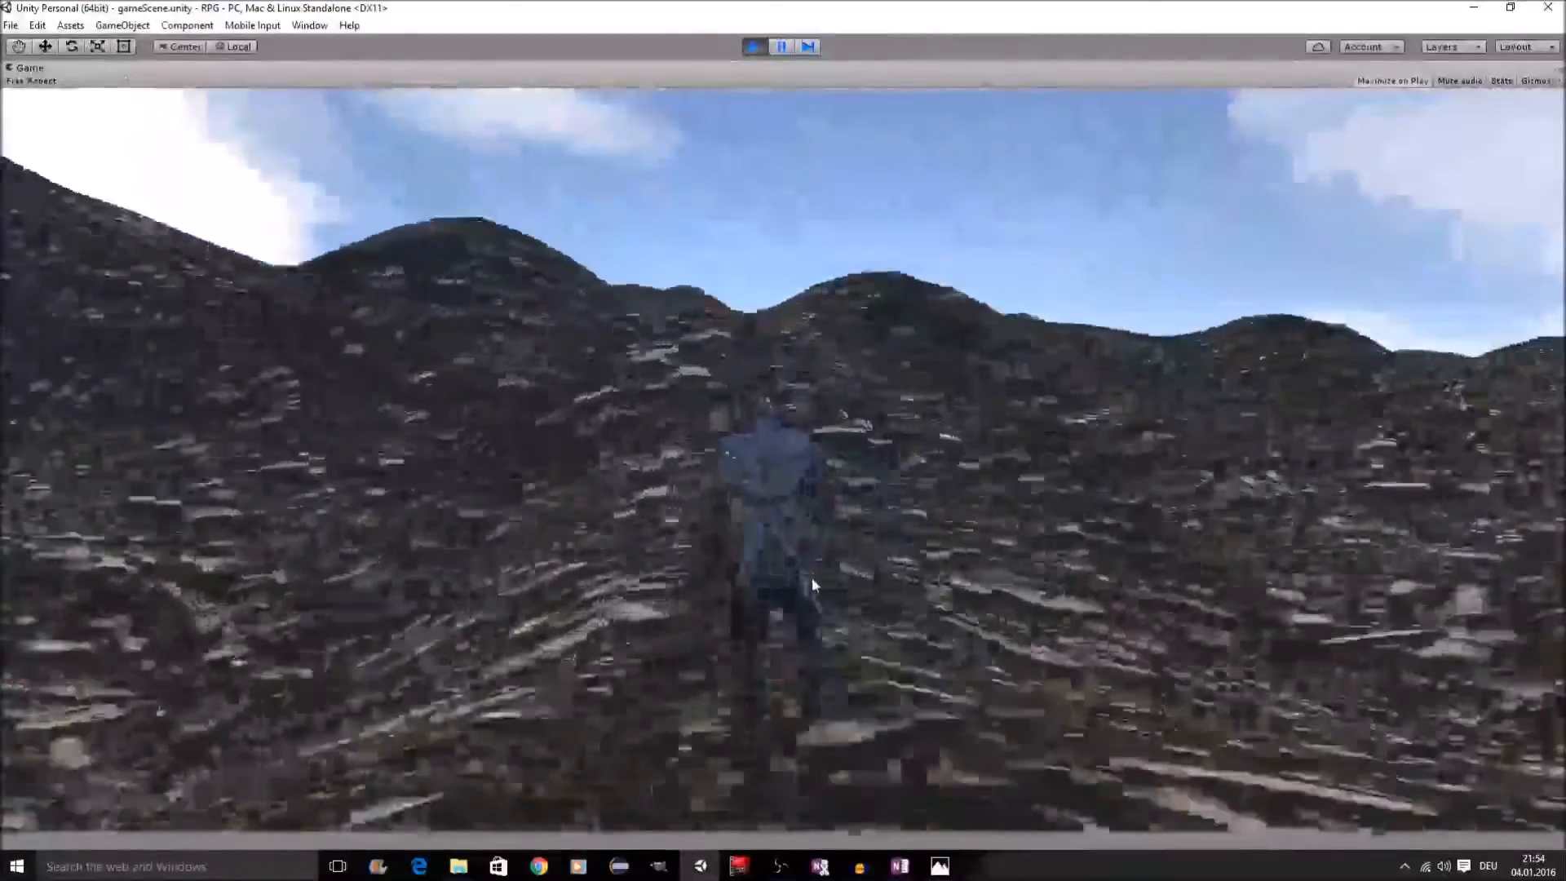
{"action": "key", "text": "w"}
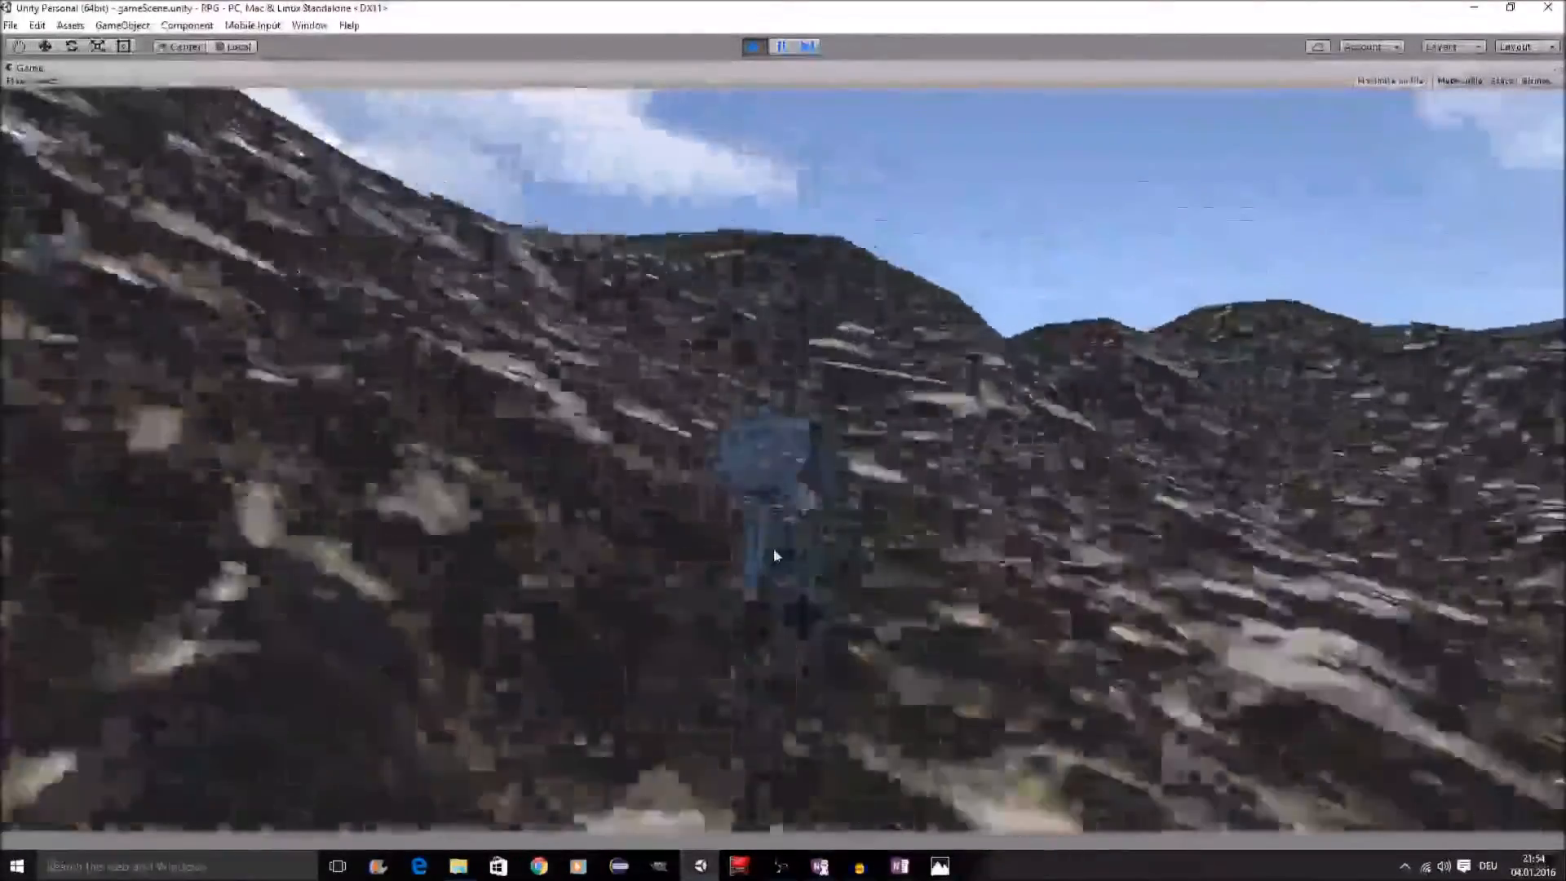
{"action": "key", "text": "w"}
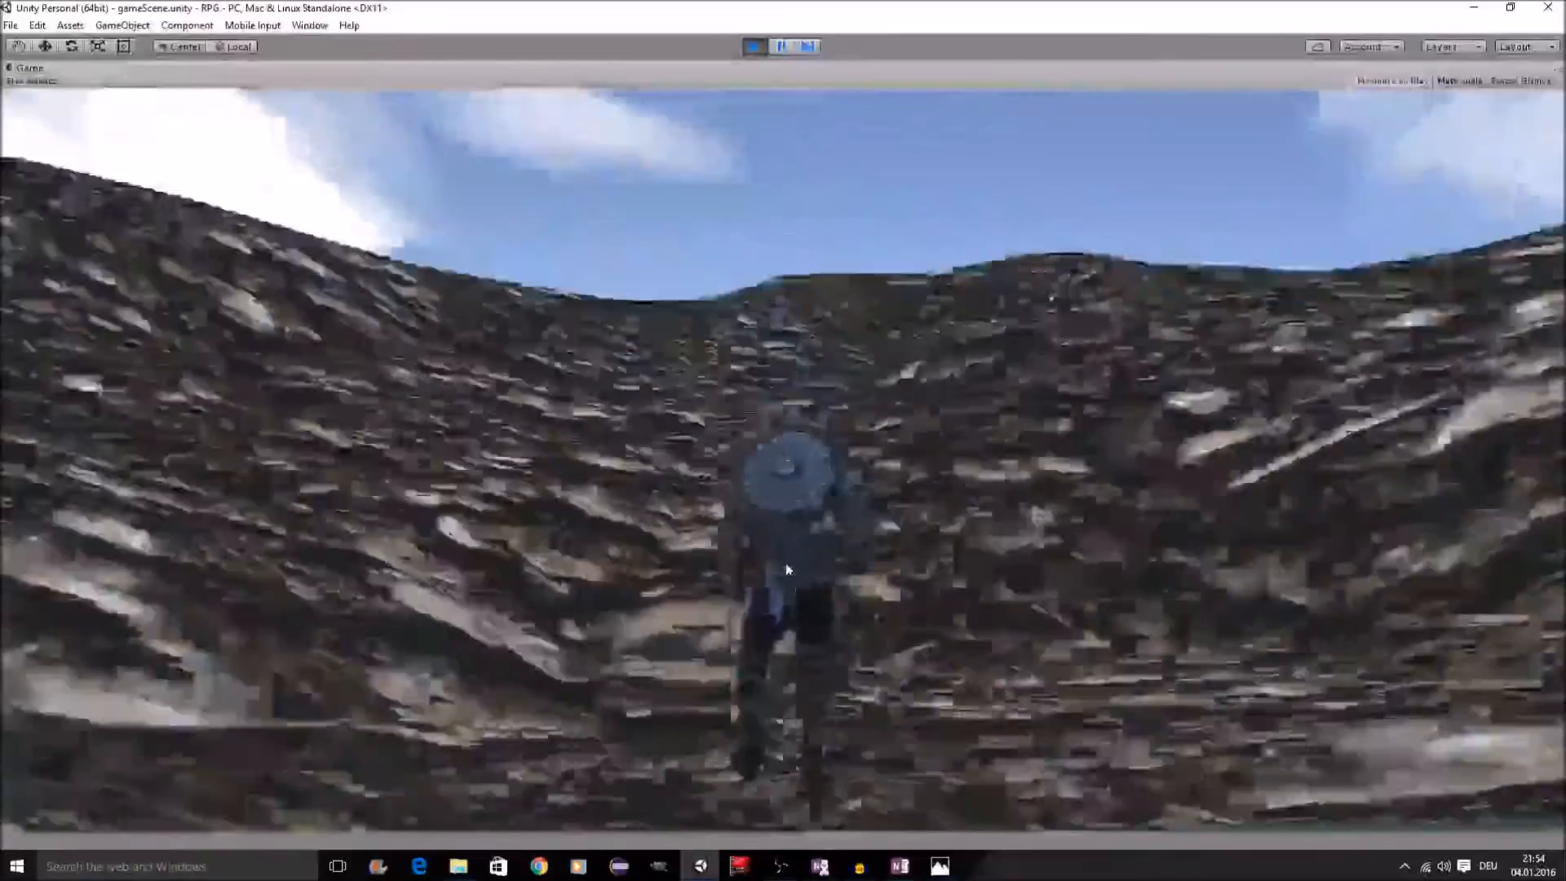
{"action": "key", "text": "w"}
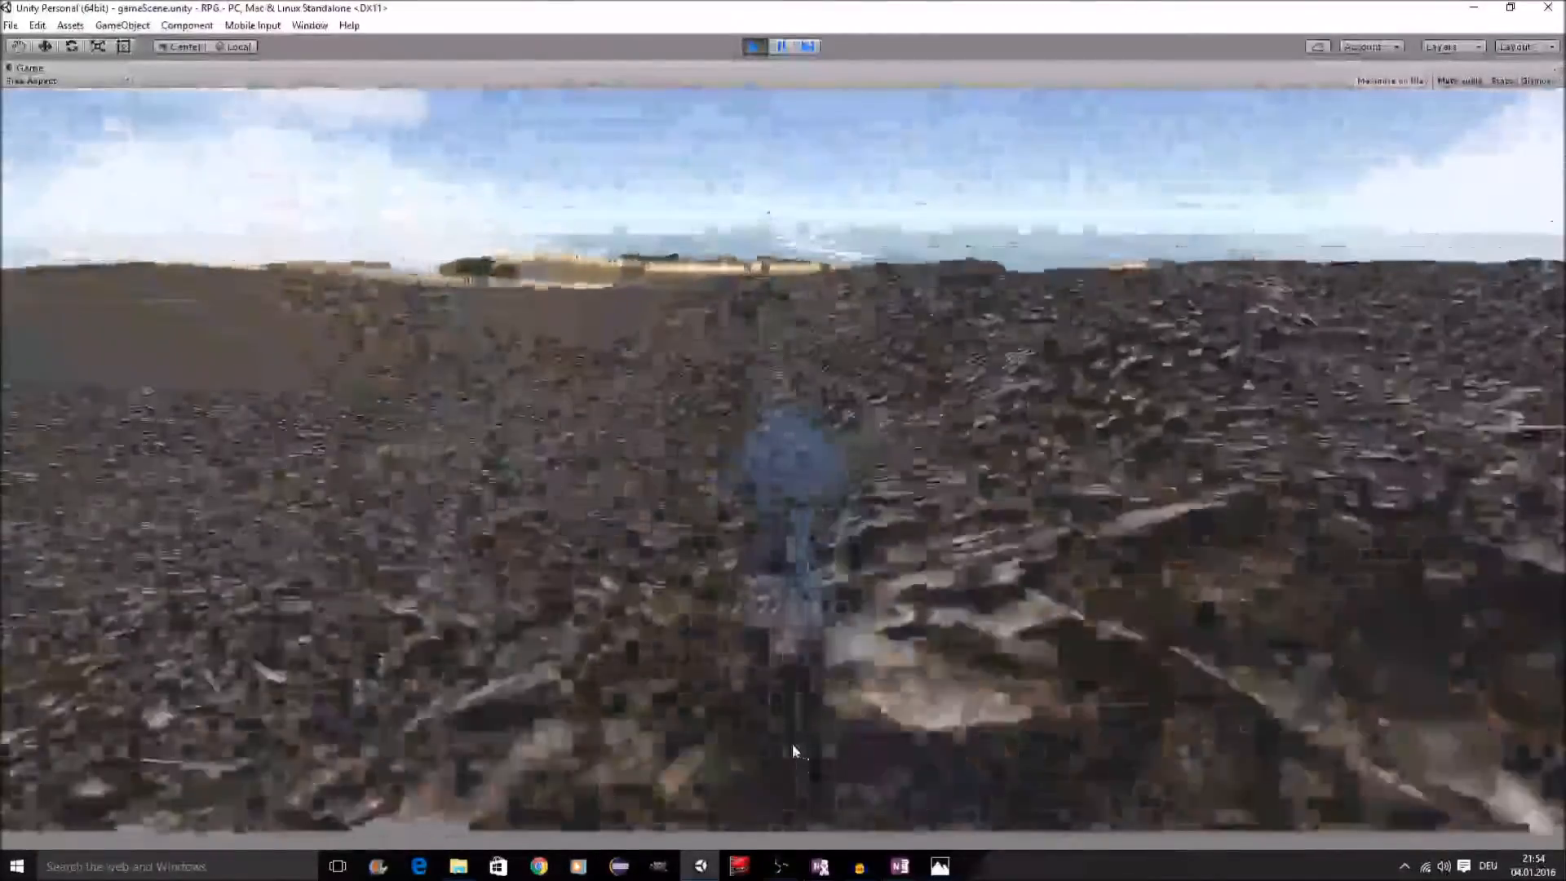
{"action": "key", "text": "w"}
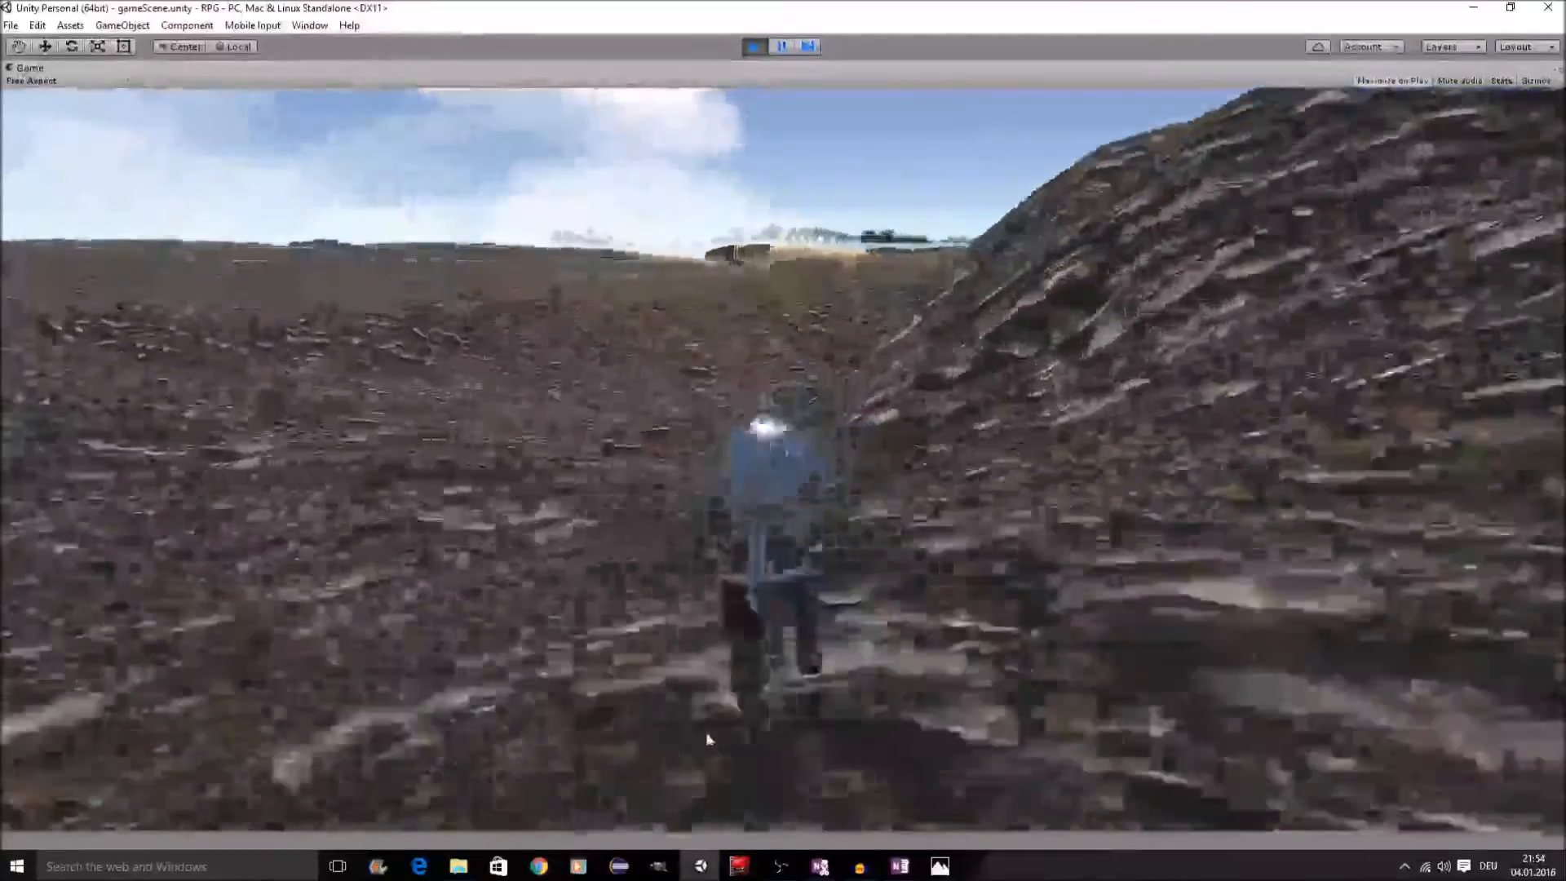
{"action": "key", "text": "w"}
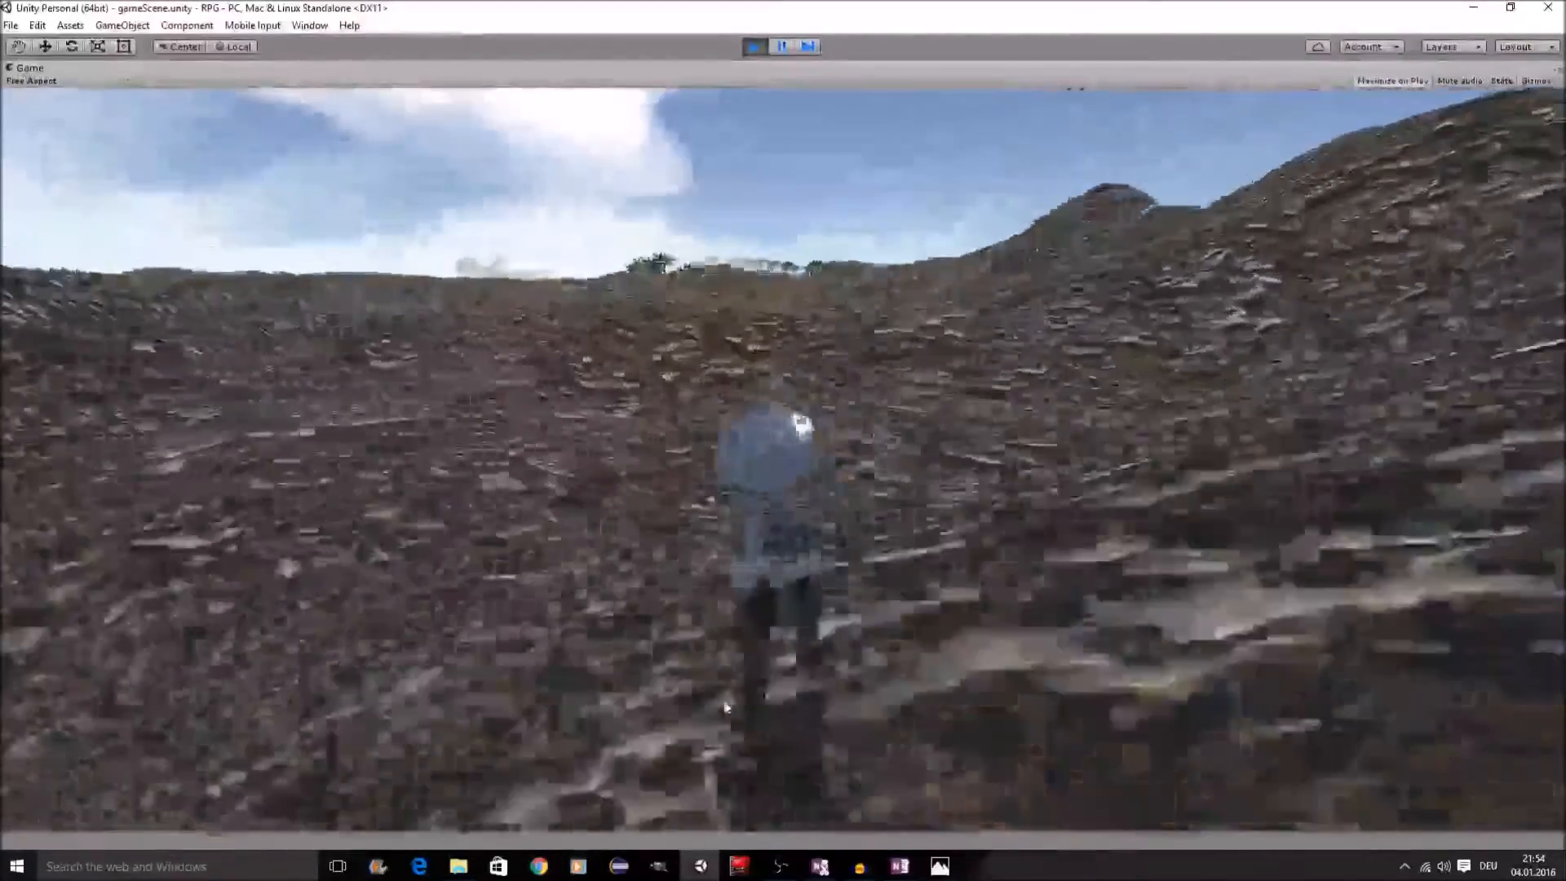
{"action": "key", "text": "w"}
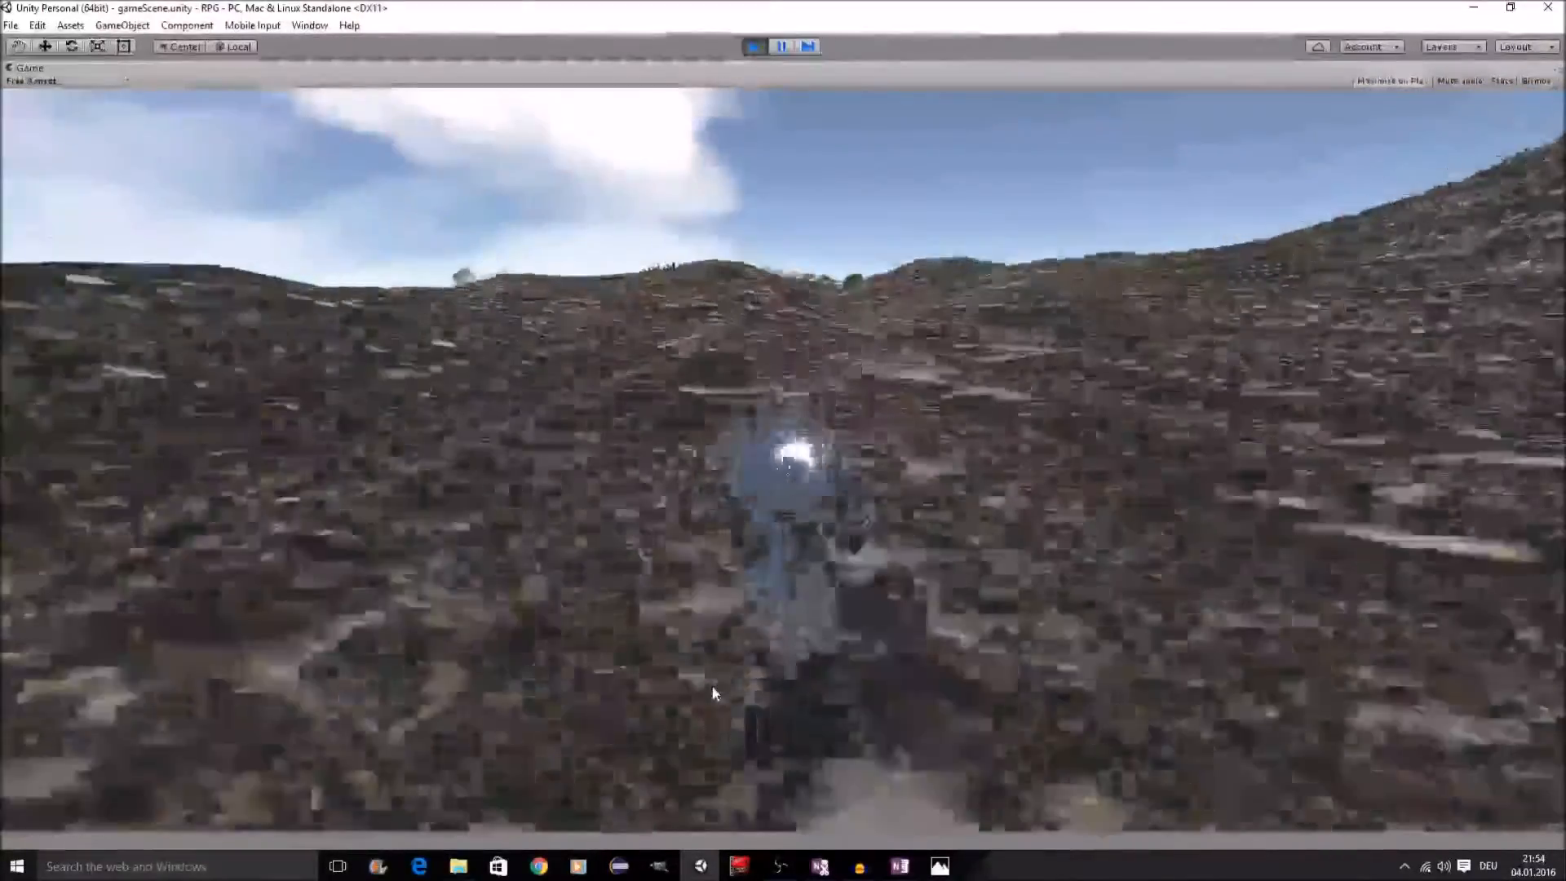
{"action": "key", "text": "w"}
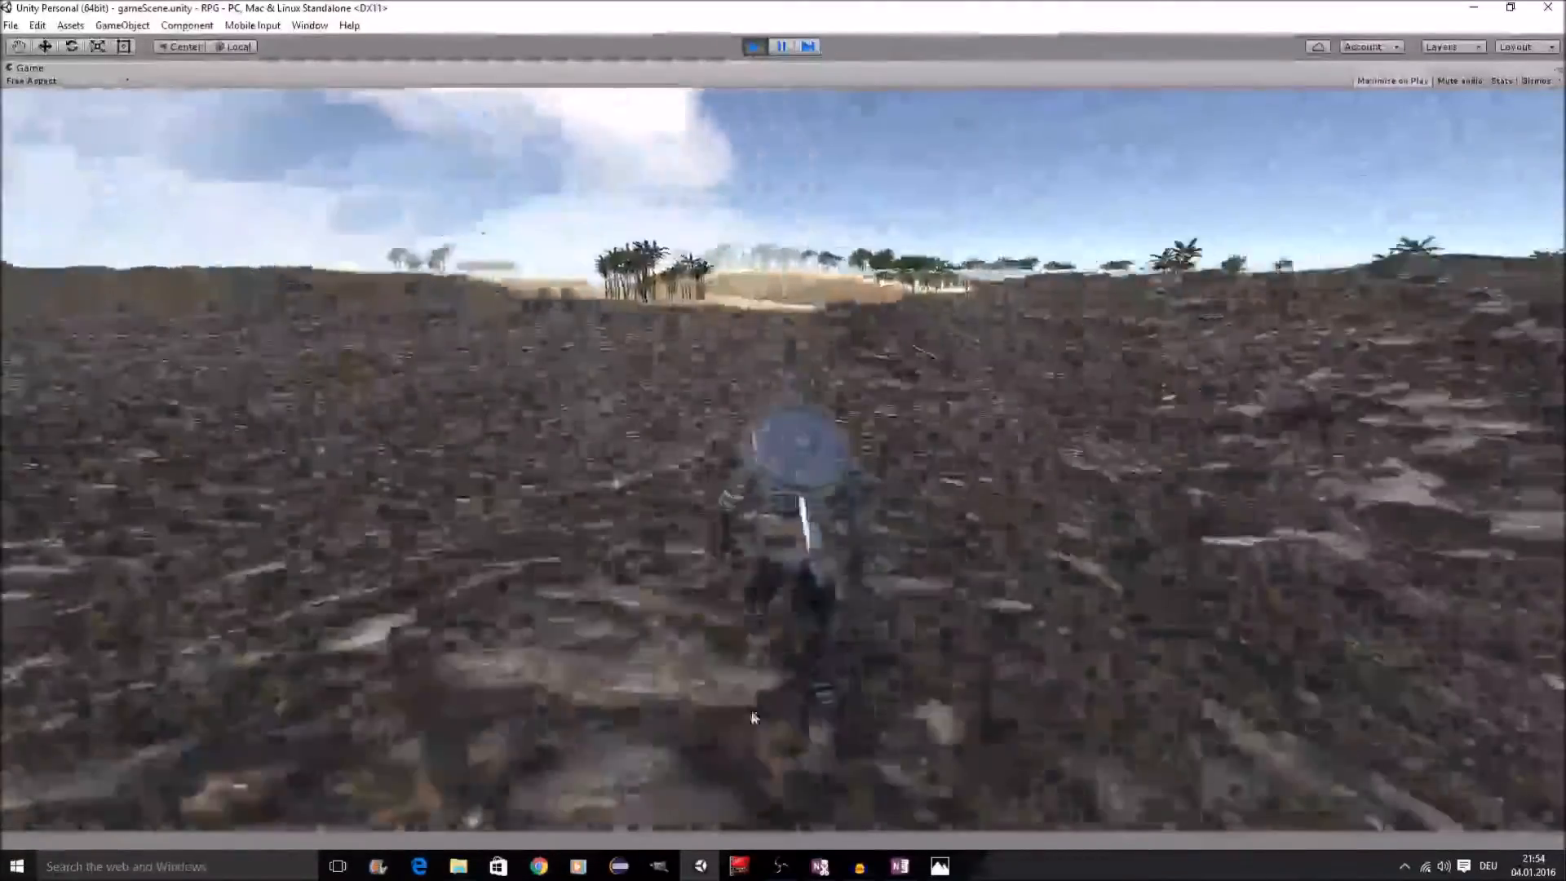
{"action": "key", "text": "w"}
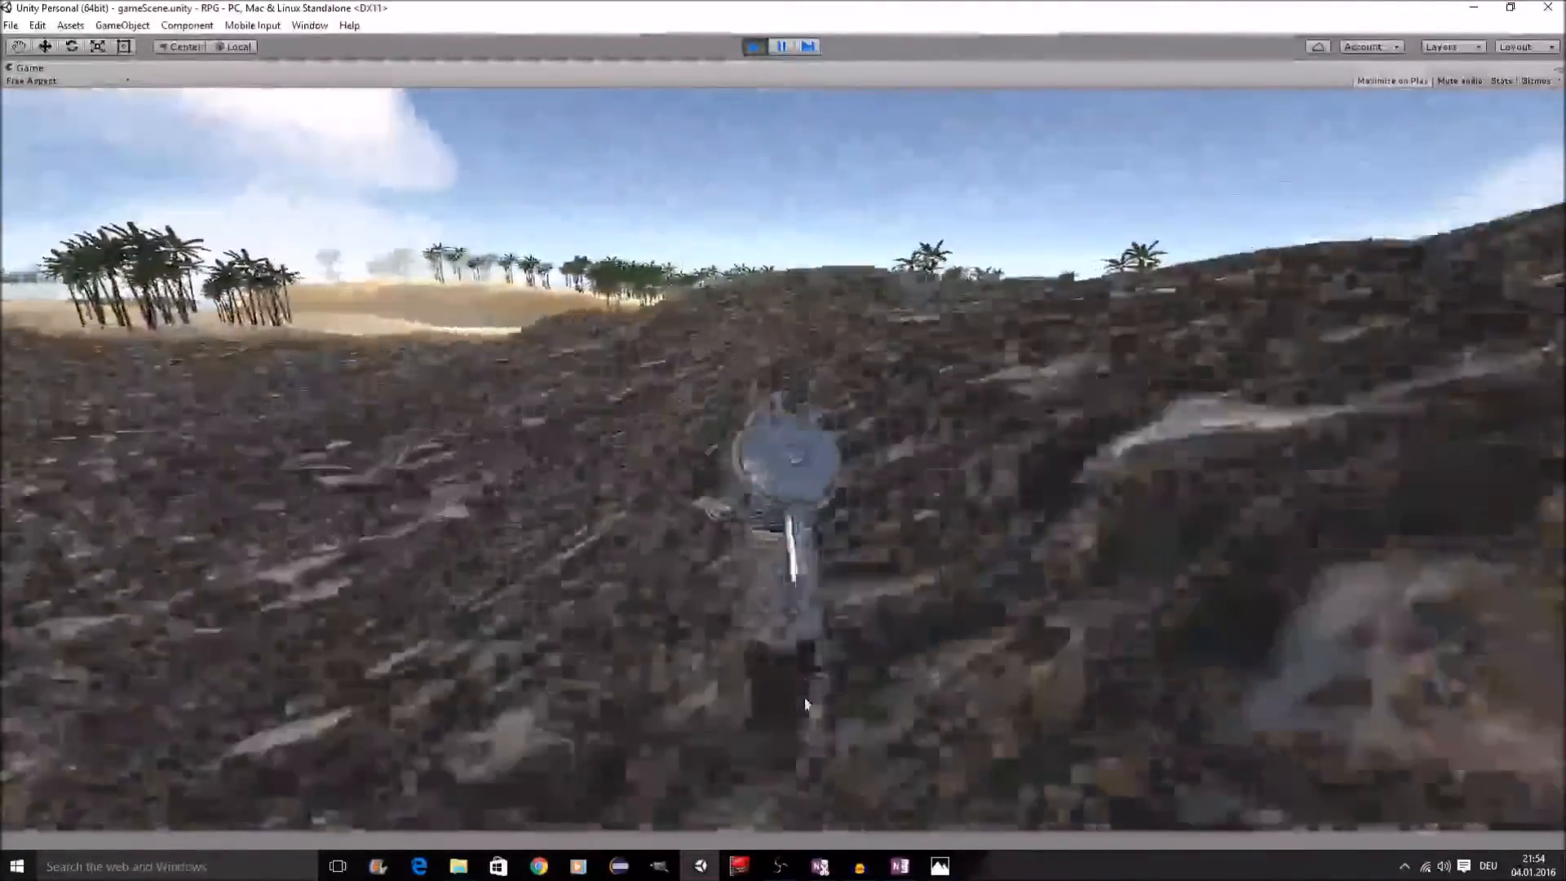
{"action": "key", "text": "w"}
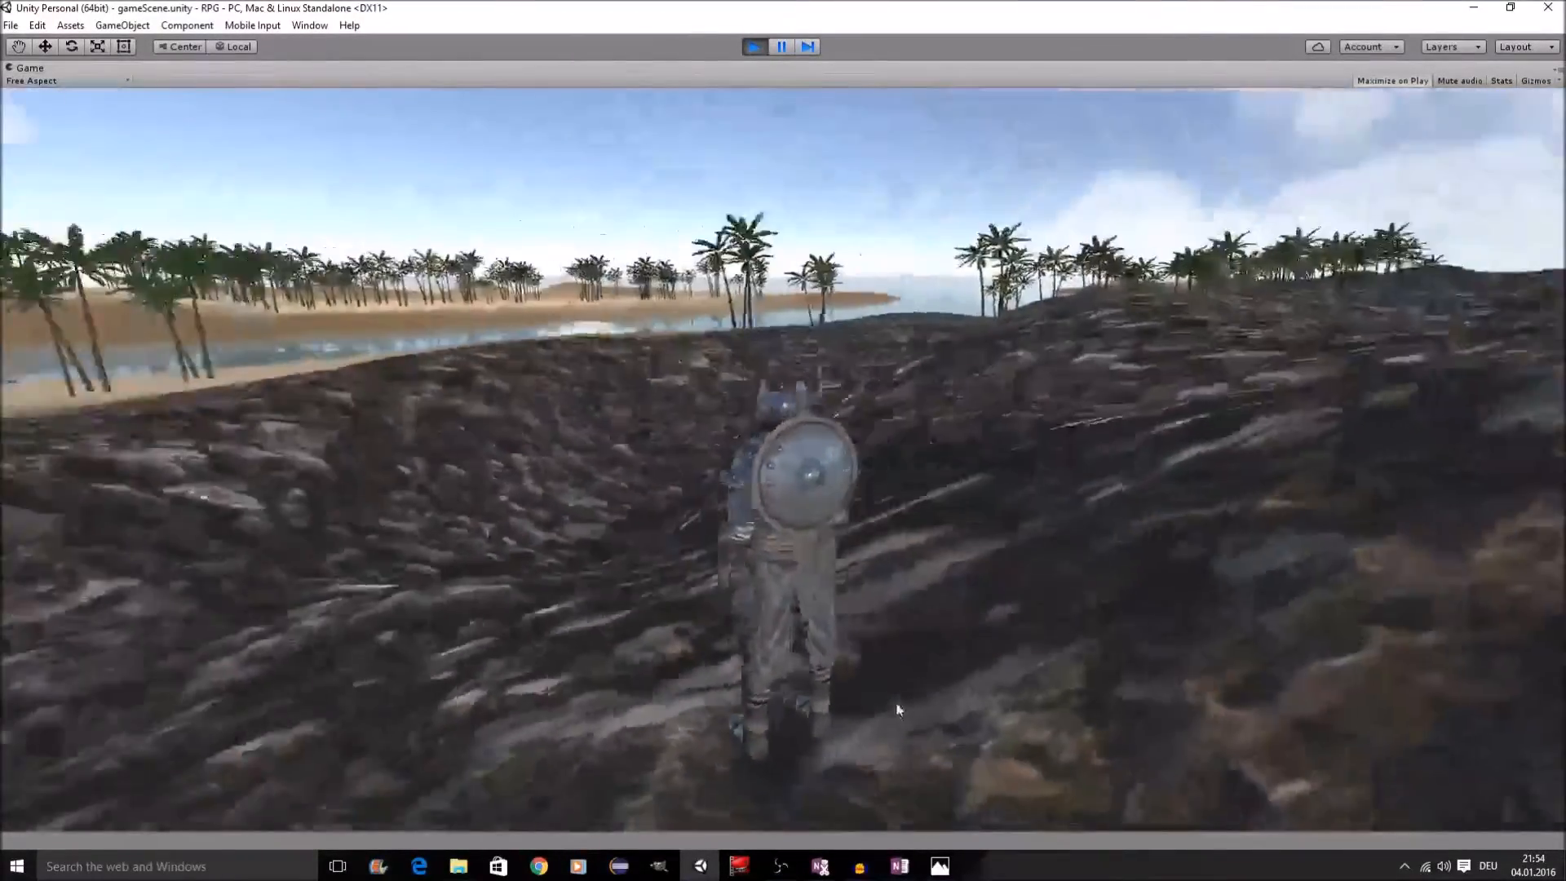
{"action": "key", "text": "w"}
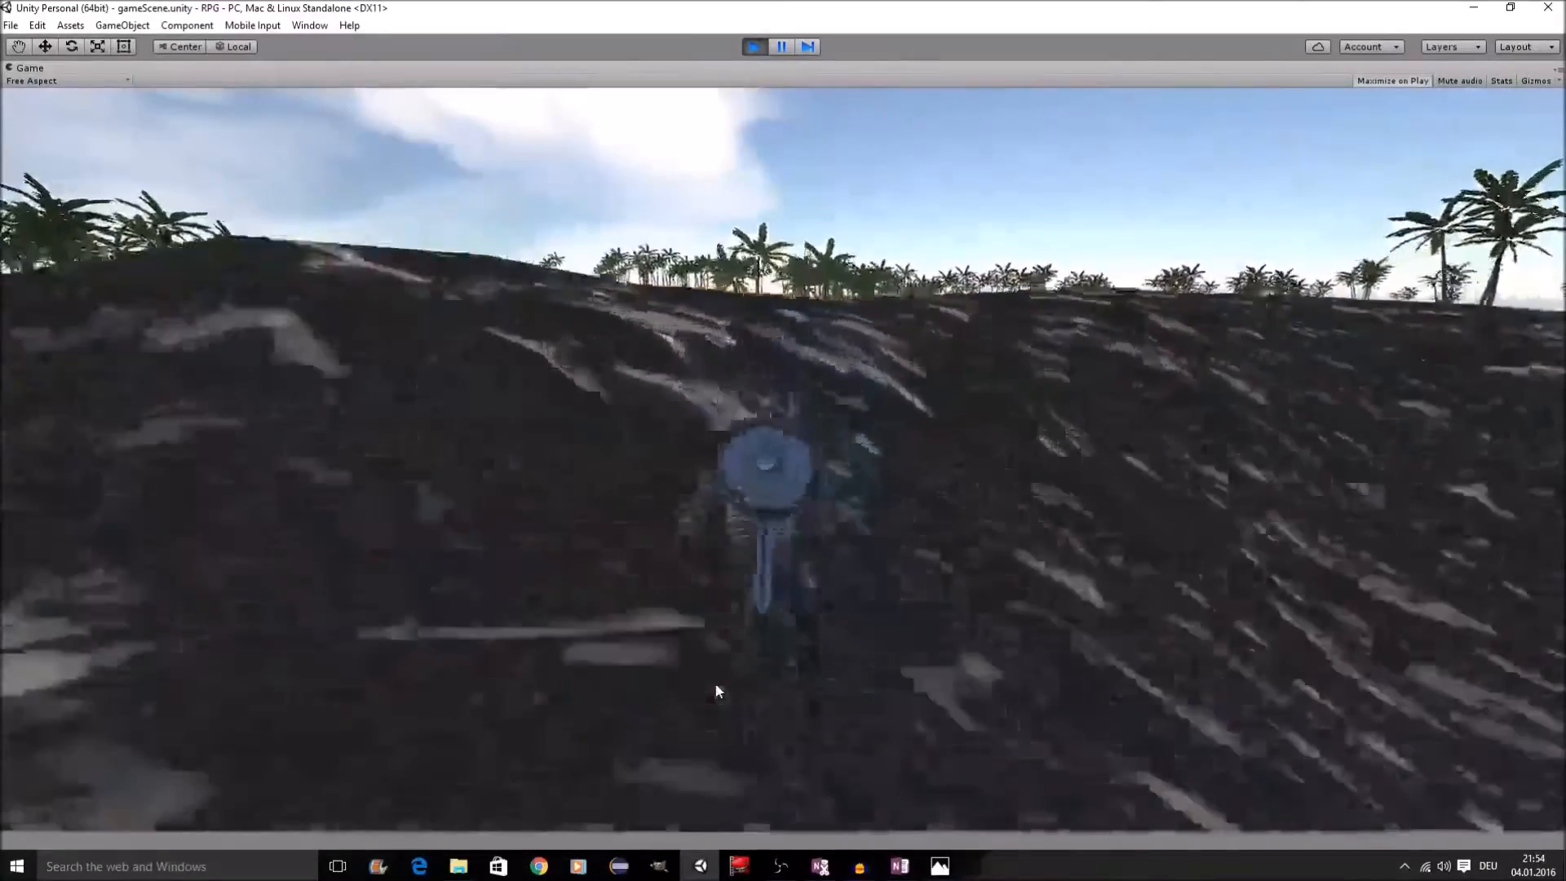
{"action": "key", "text": "w"}
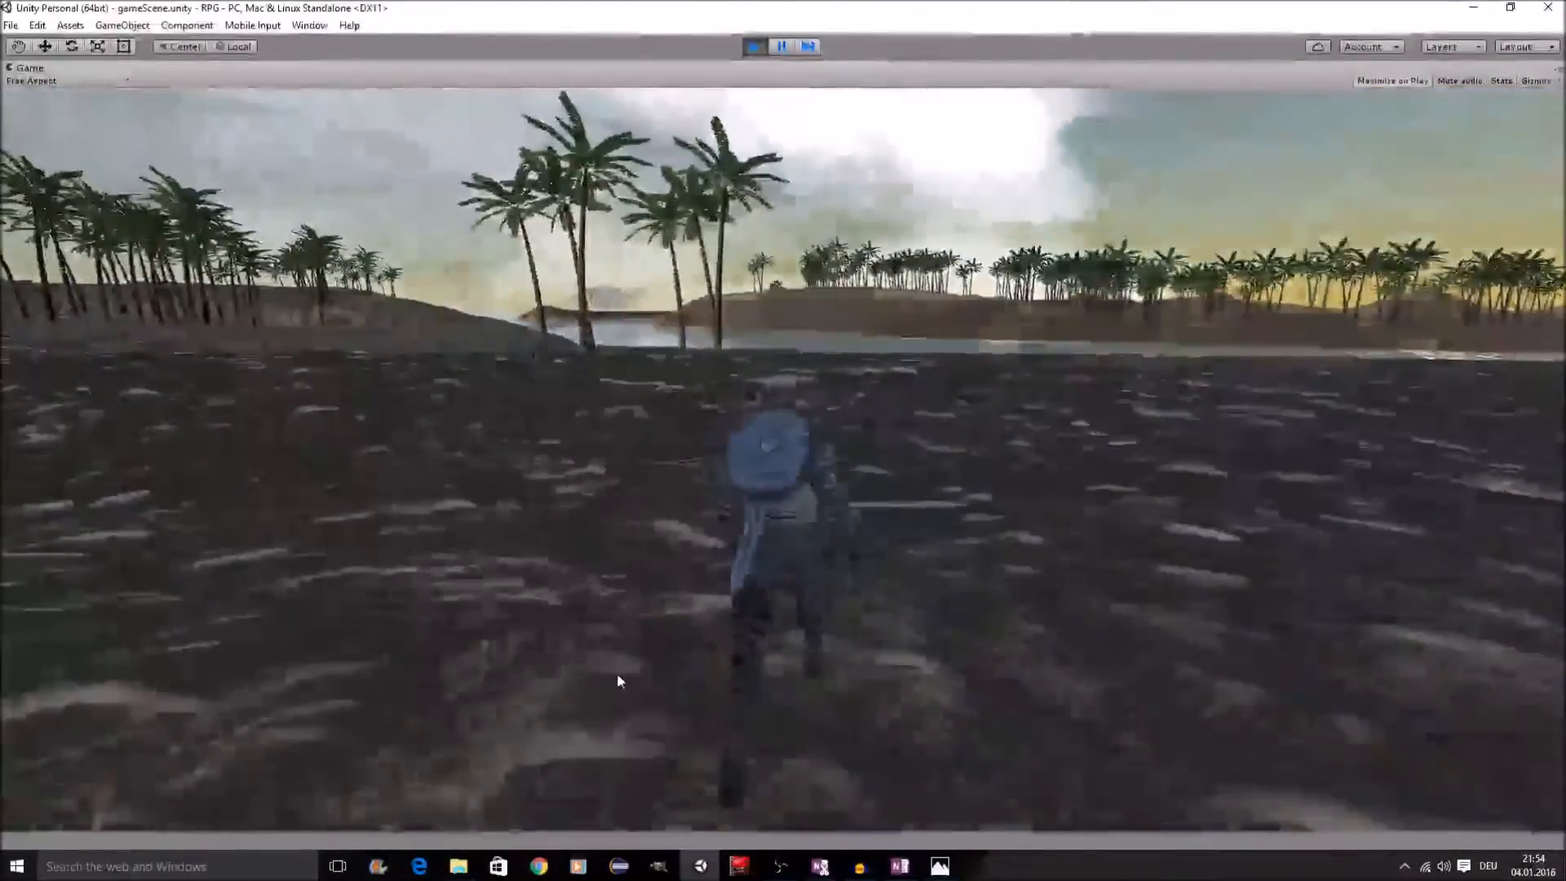
{"action": "key", "text": "w"}
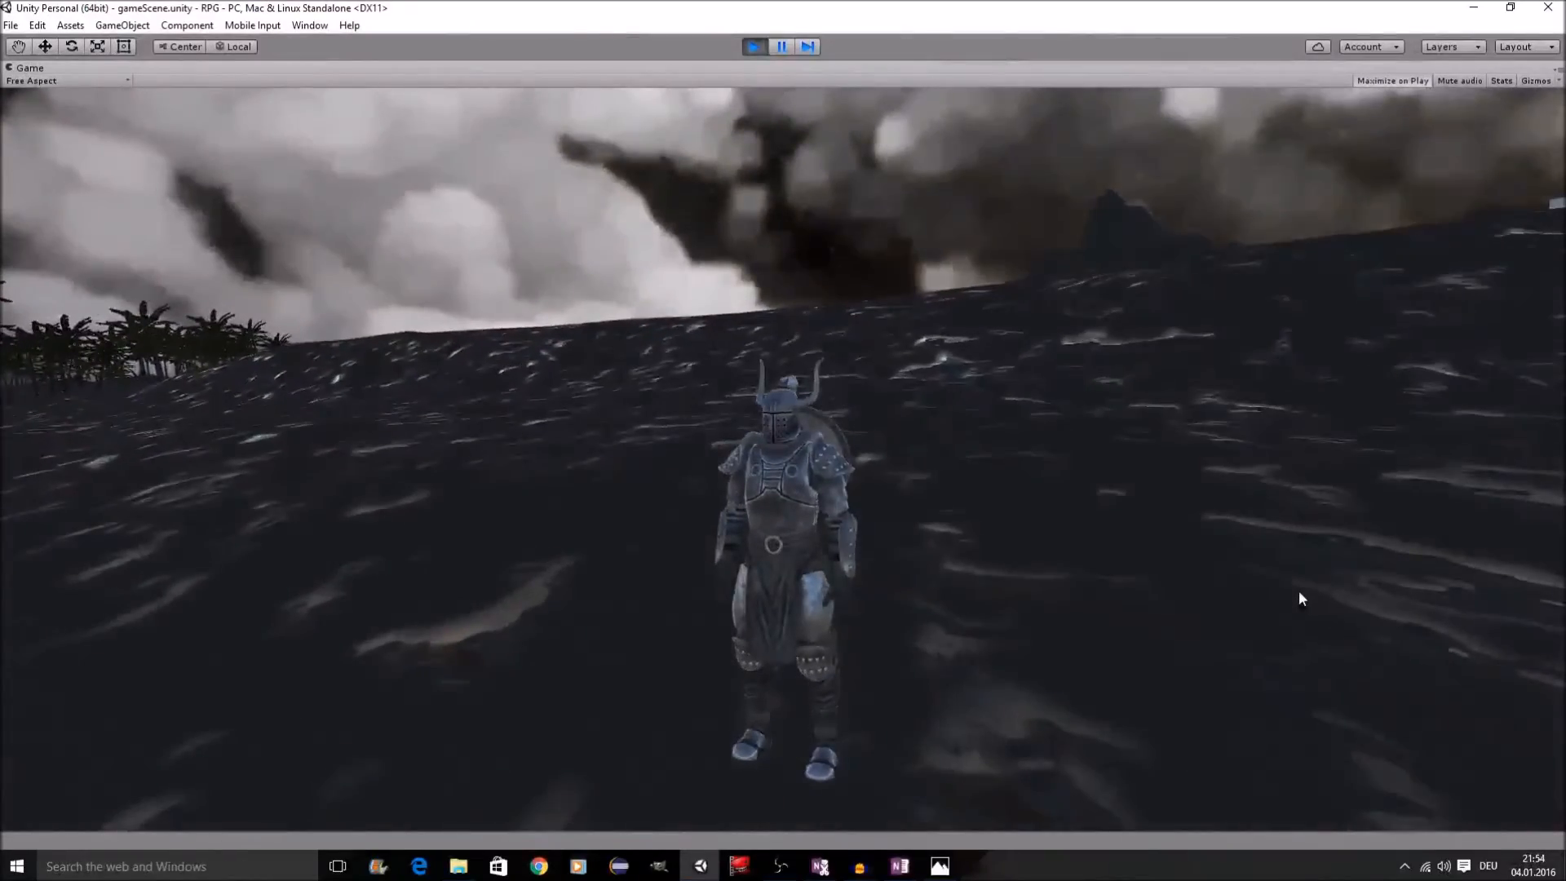
{"action": "key", "text": "w"}
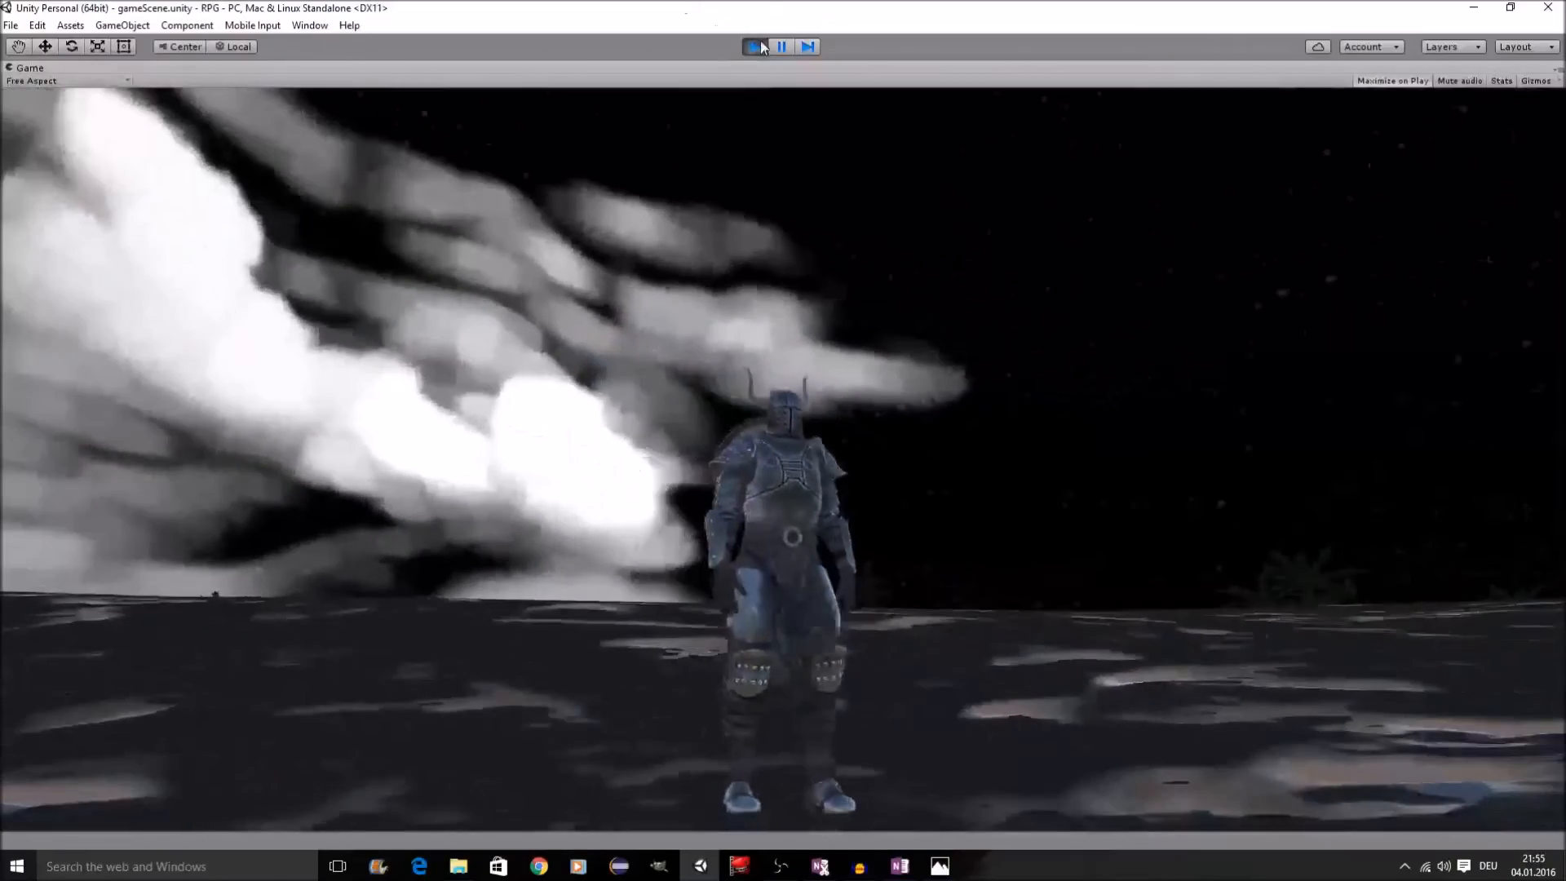
{"action": "left_click", "coordinate": [757, 46]}
Step: Examine the inland terrain around the castle, waterfall and dry river channel from above
{"action": "scroll", "coordinate": [713, 384], "scroll_direction": "up", "scroll_amount": 8}
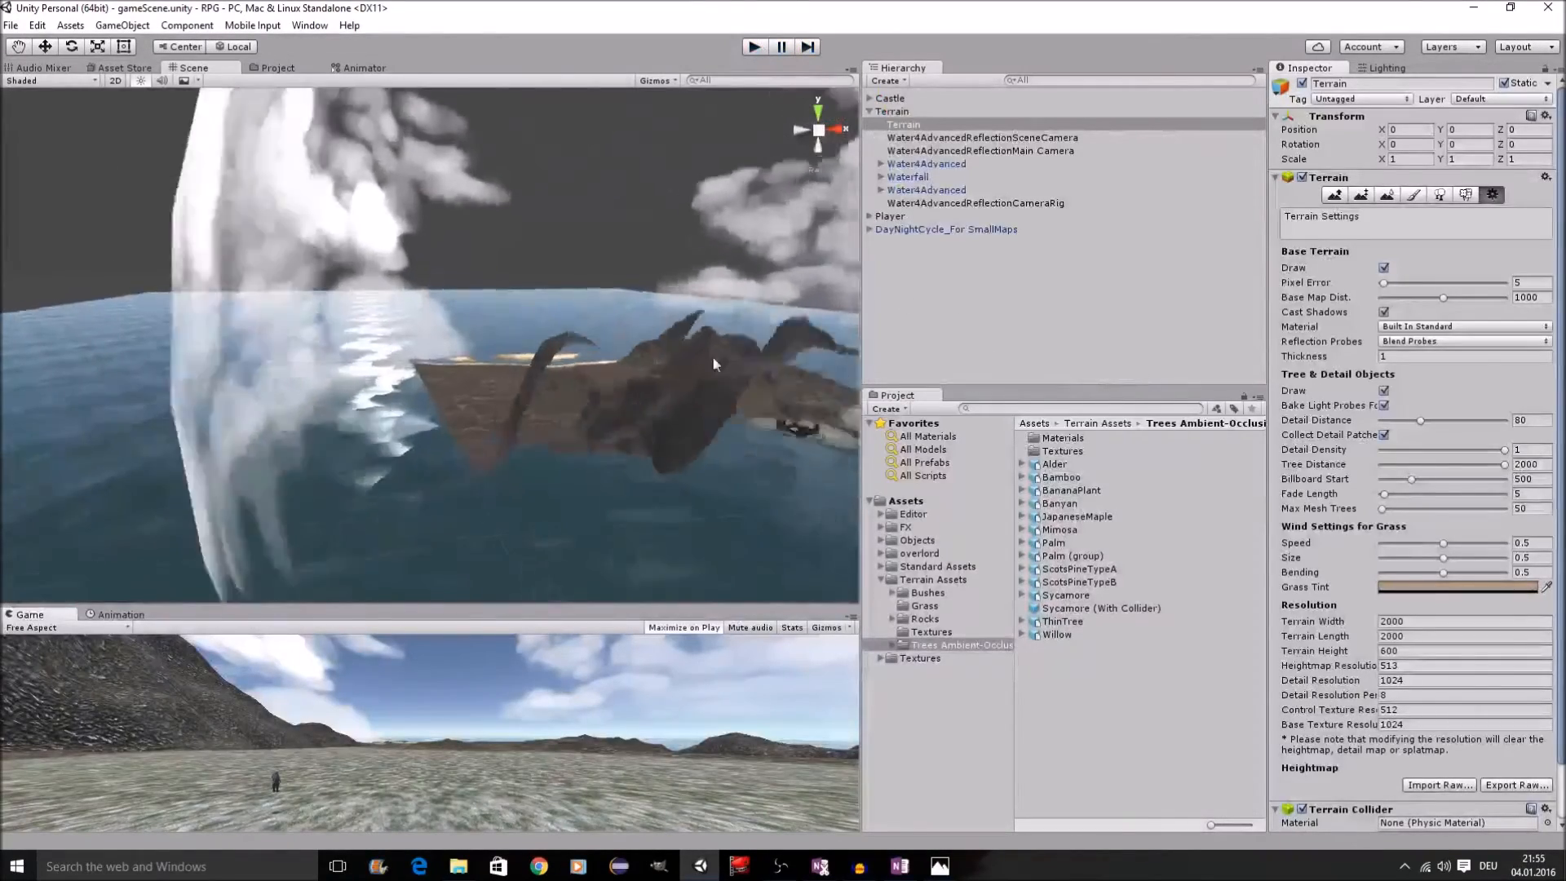
{"action": "right_click_drag", "start_coordinate": [629, 409], "coordinate": [891, 542]}
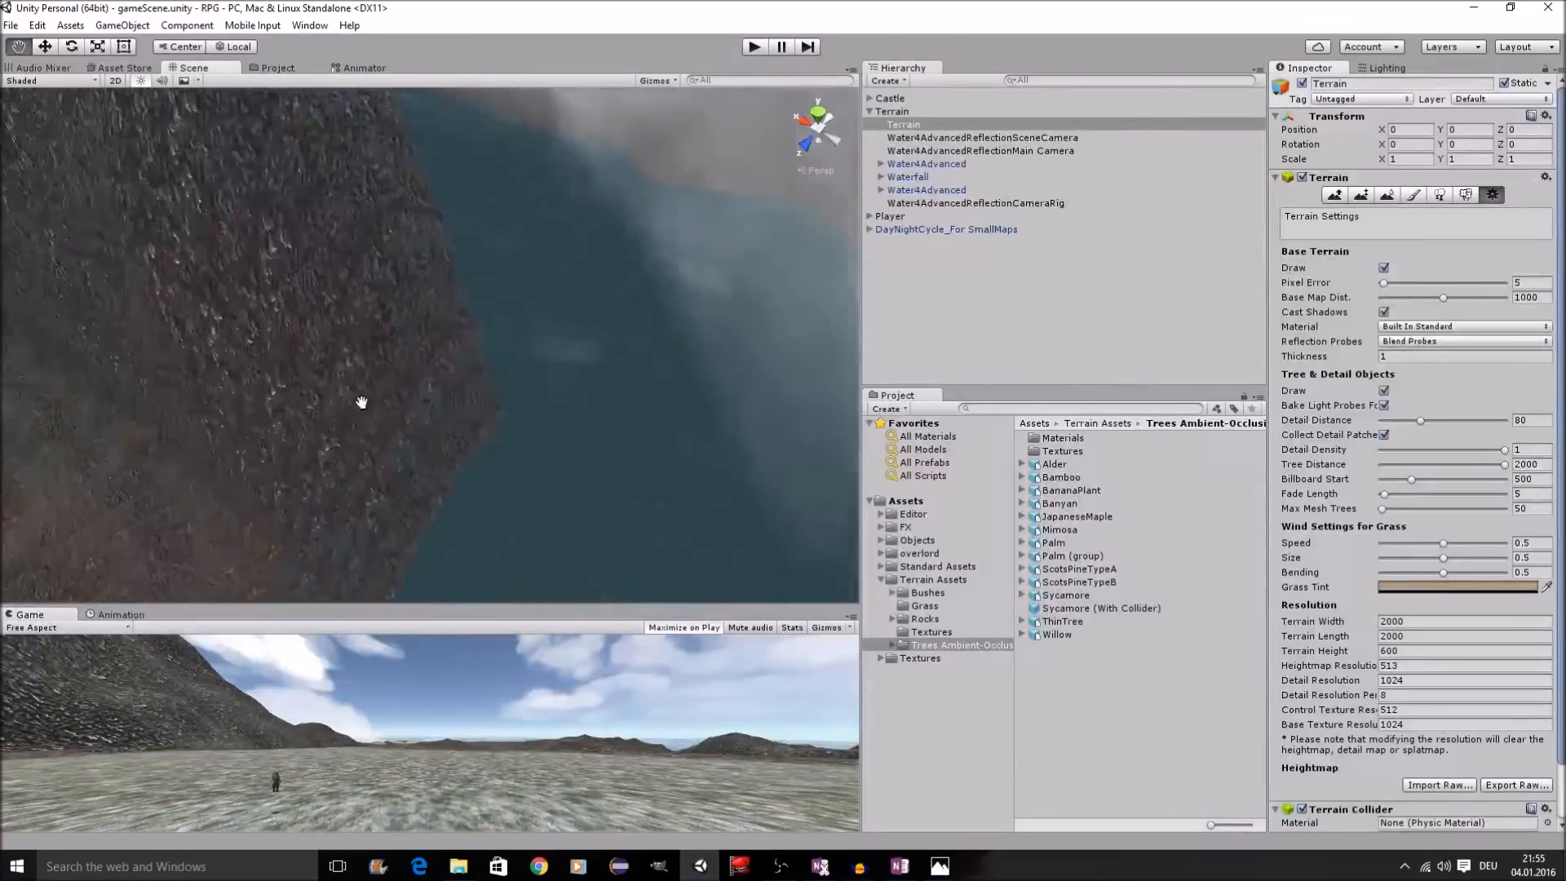
{"action": "right_click_drag", "start_coordinate": [361, 403], "coordinate": [440, 539]}
{"action": "middle_click_drag", "start_coordinate": [447, 380], "coordinate": [530, 463]}
{"action": "middle_click_drag", "start_coordinate": [475, 335], "coordinate": [806, 510]}
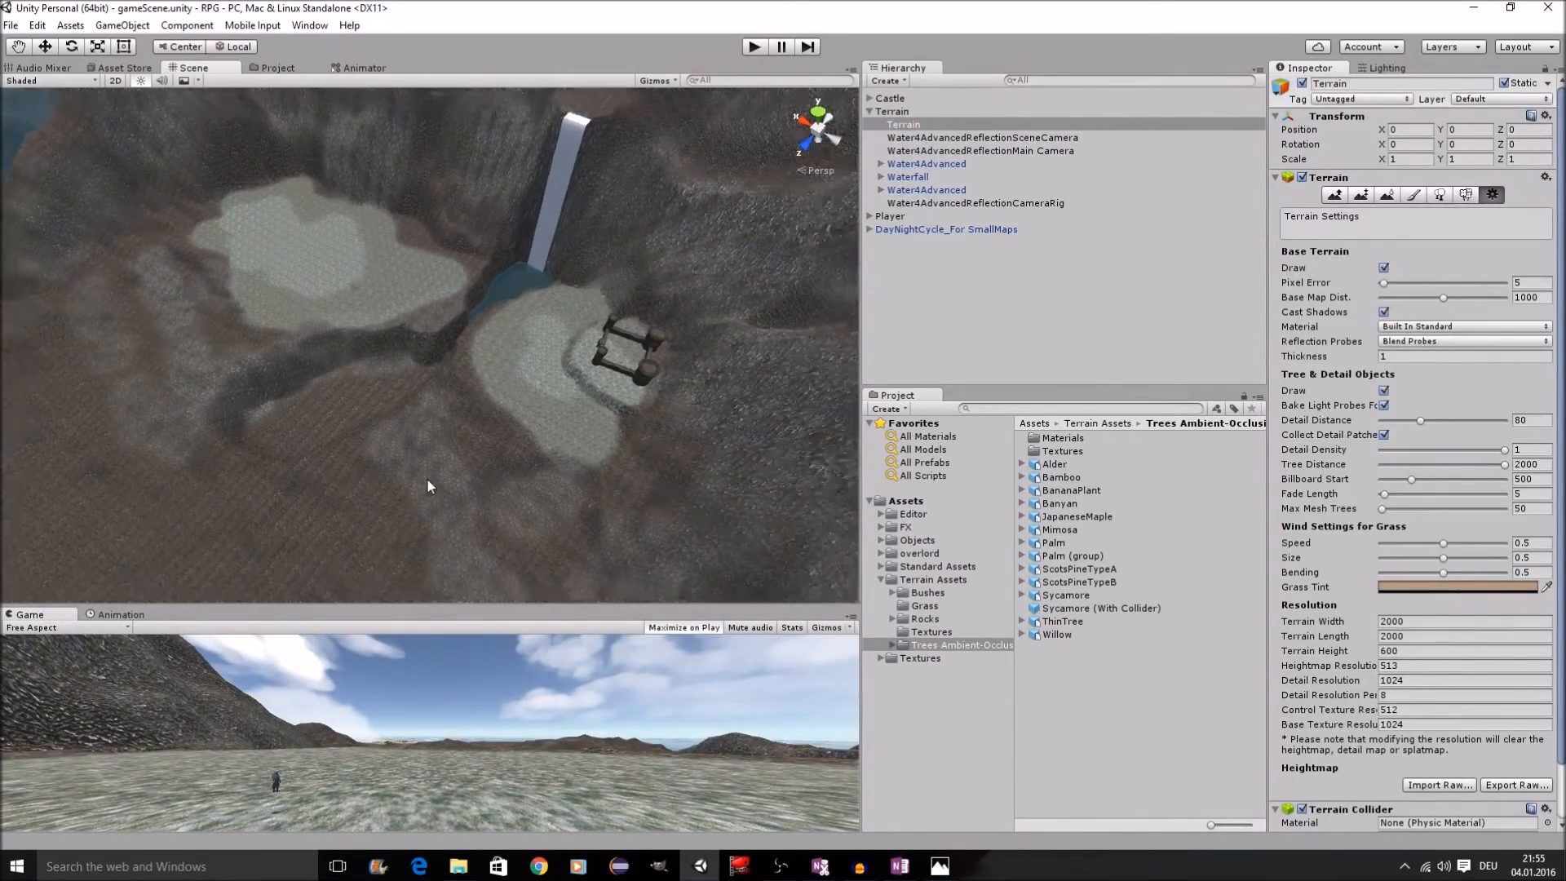
{"action": "middle_click_drag", "start_coordinate": [437, 507], "coordinate": [824, 295]}
{"action": "middle_click_drag", "start_coordinate": [536, 402], "coordinate": [721, 296]}
{"action": "middle_click_drag", "start_coordinate": [530, 439], "coordinate": [582, 552]}
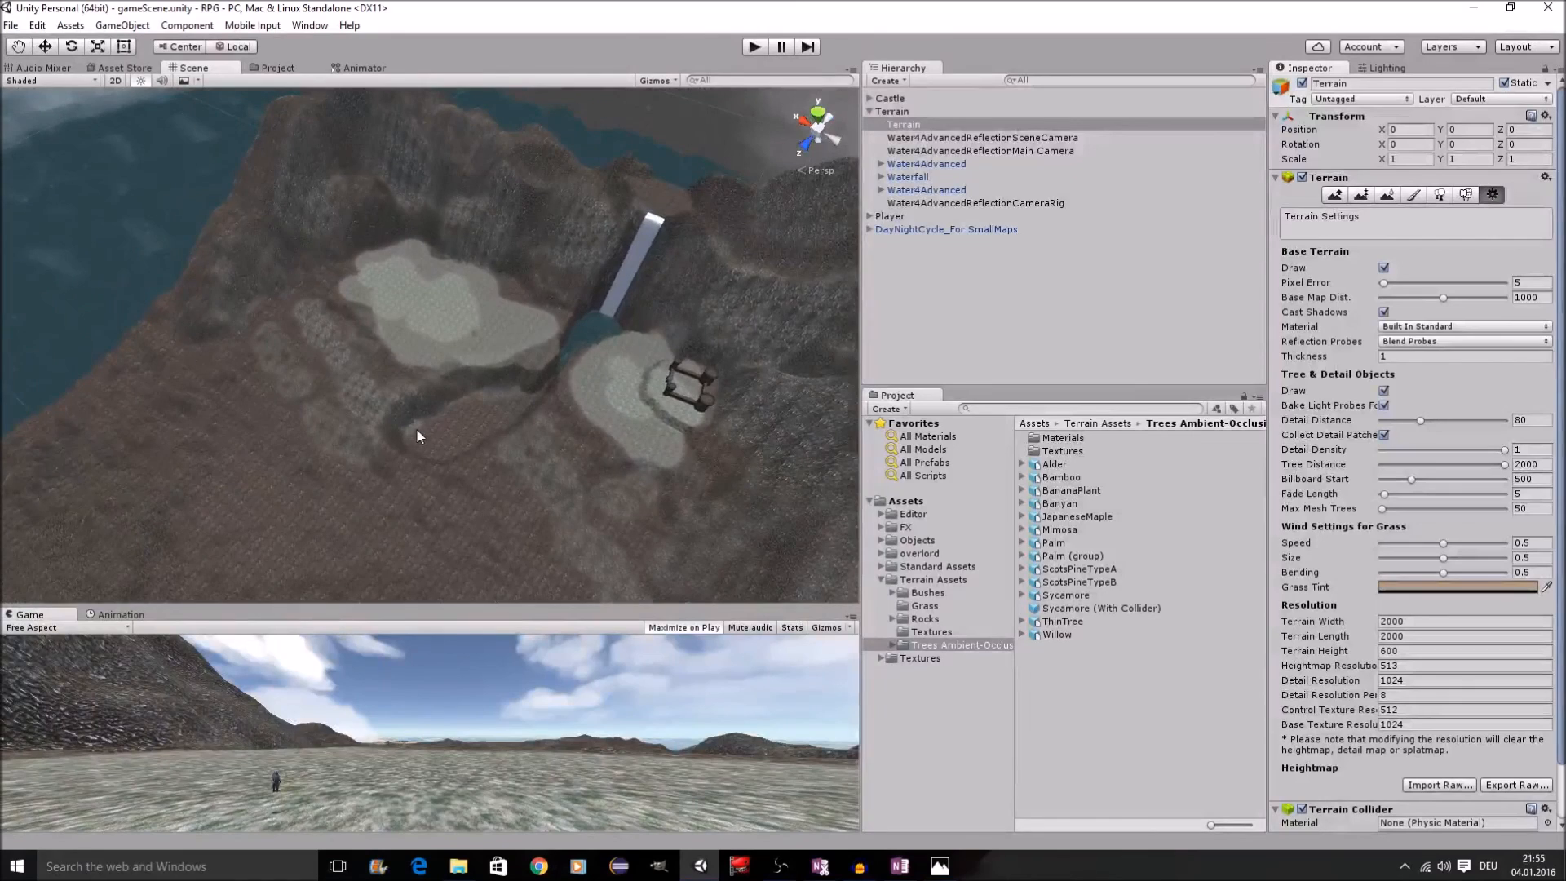